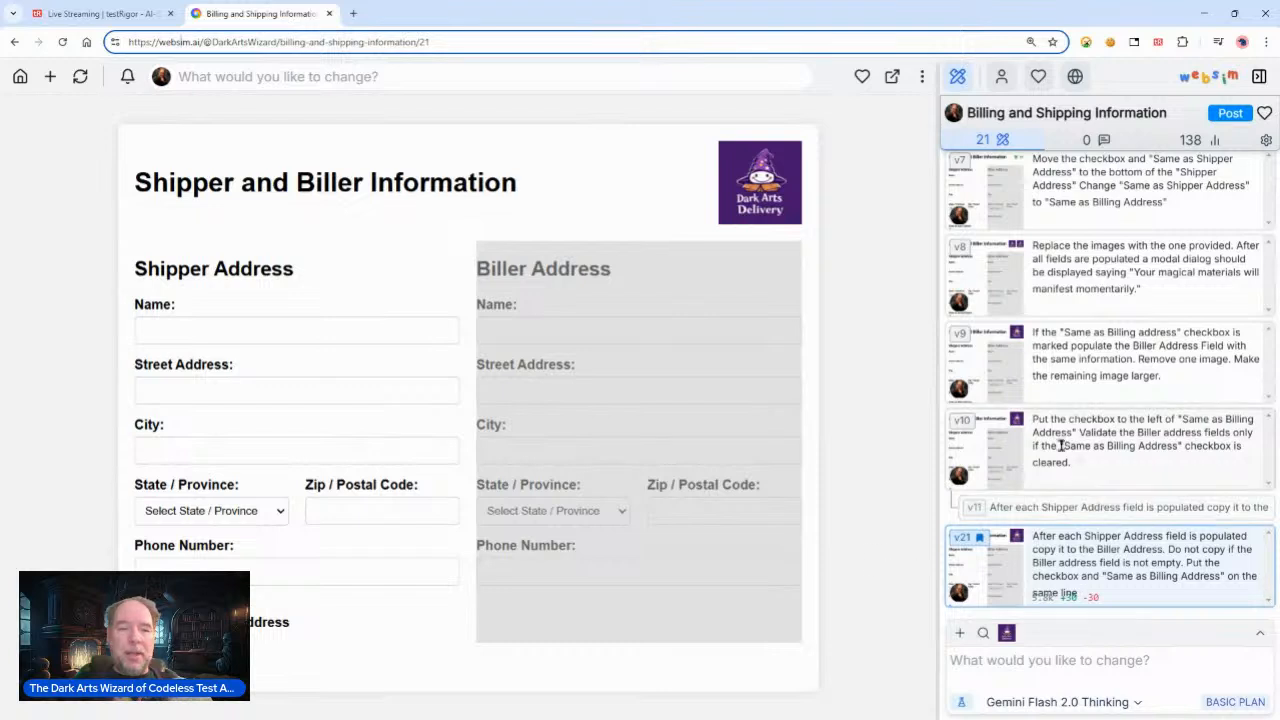
Step: Scroll to the first version in the history and select the v1 prompt text
{"action": "scroll", "coordinate": [1103, 449], "scroll_direction": "up", "scroll_amount": 10}
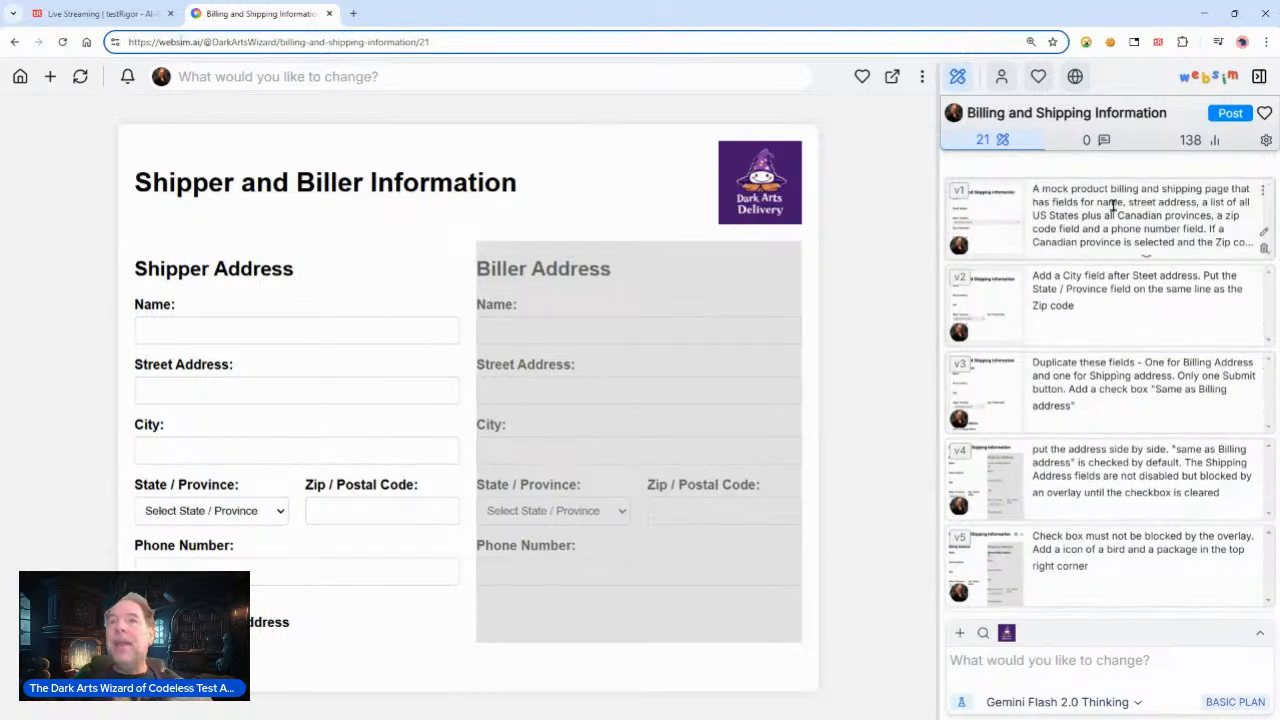
{"action": "left_click", "coordinate": [1098, 215]}
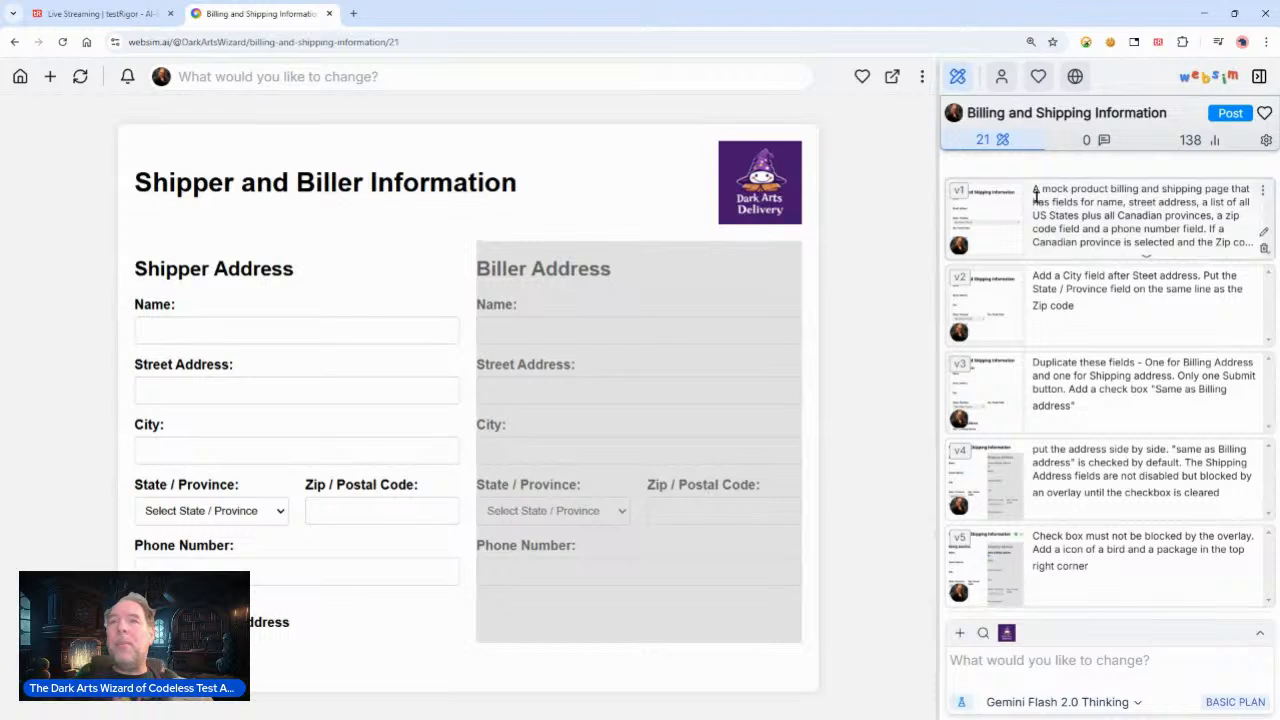
{"action": "left_click_drag", "start_coordinate": [1035, 195], "coordinate": [1243, 248]}
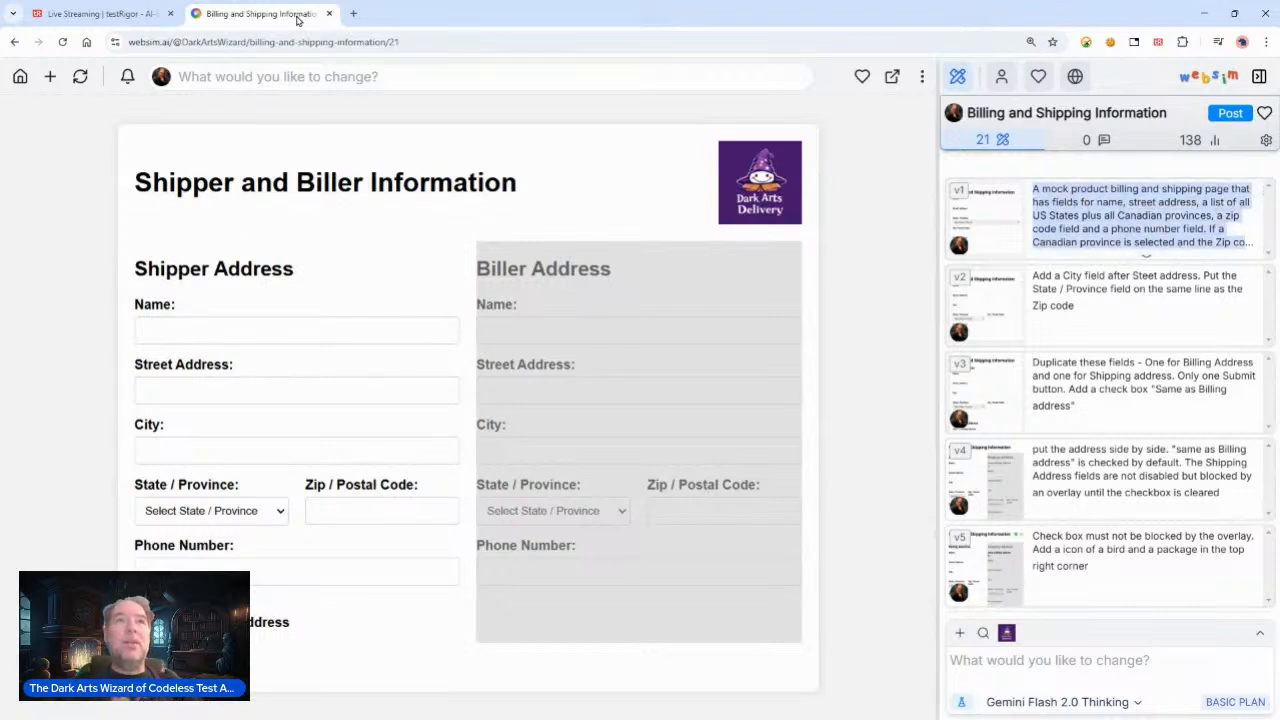
Step: Open bestbuy.com in a new browser tab
{"action": "left_click", "coordinate": [352, 13]}
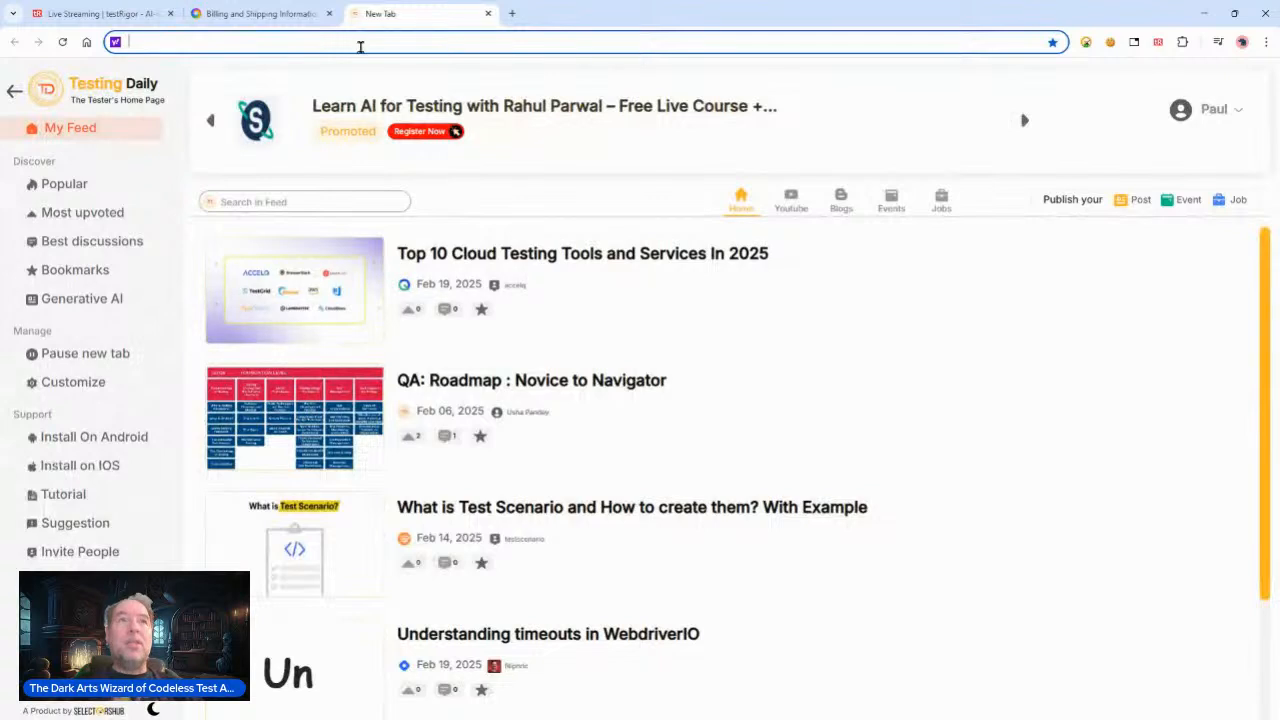
{"action": "type", "text": "bestbuy."}
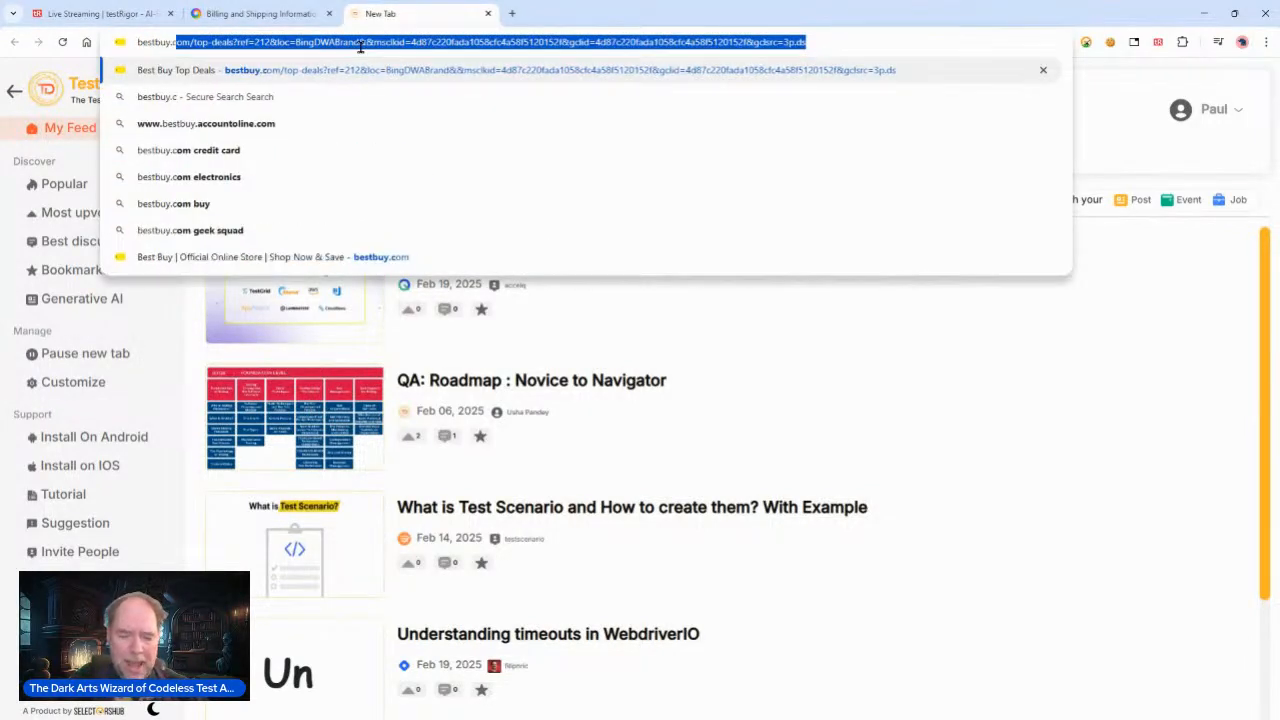
{"action": "type", "text": "com"}
{"action": "key", "text": "Return"}
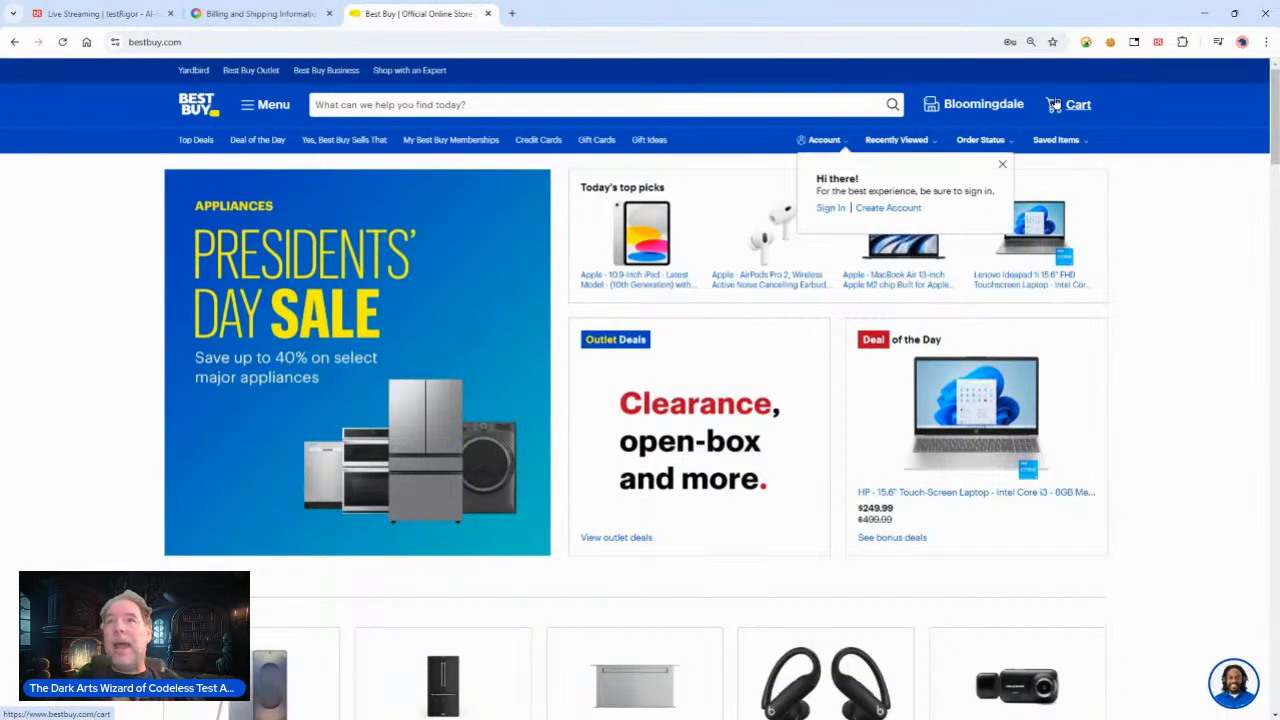
Step: Copy the billing form page's URL and enter the shipper's name in the Name field
{"action": "left_click", "coordinate": [264, 16]}
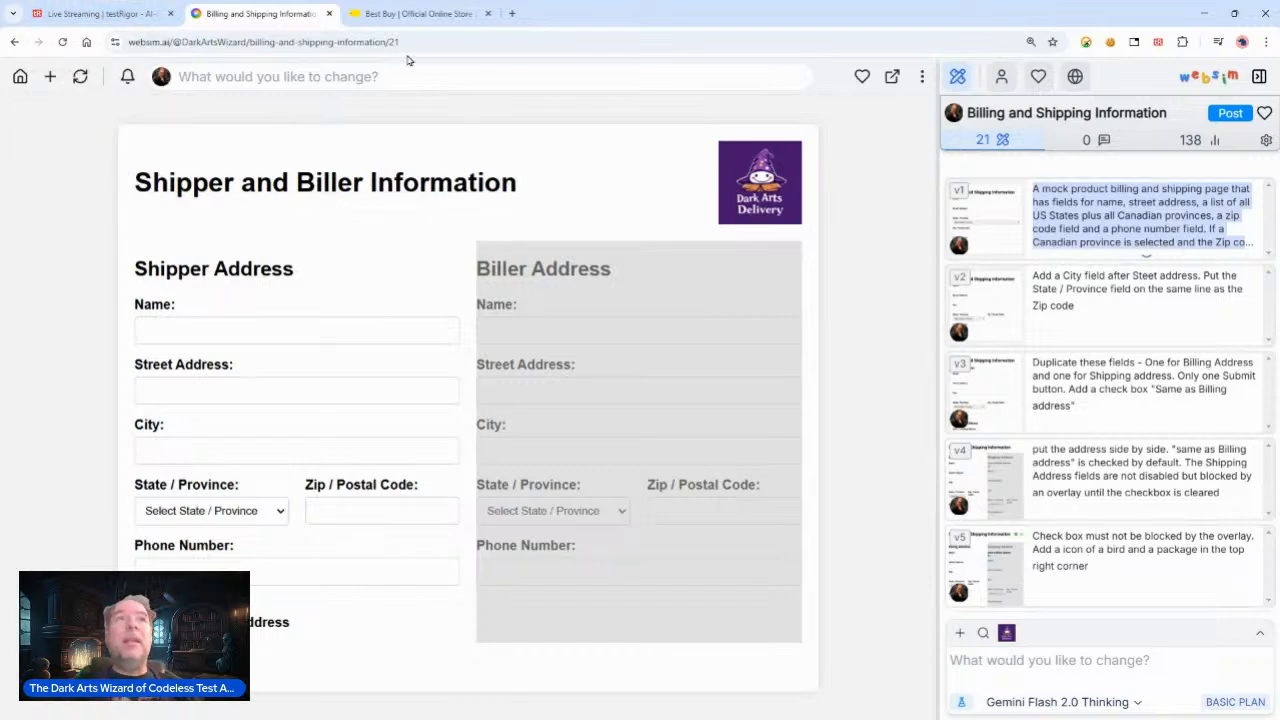
{"action": "left_click", "coordinate": [440, 40]}
{"action": "key", "text": "ctrl+c"}
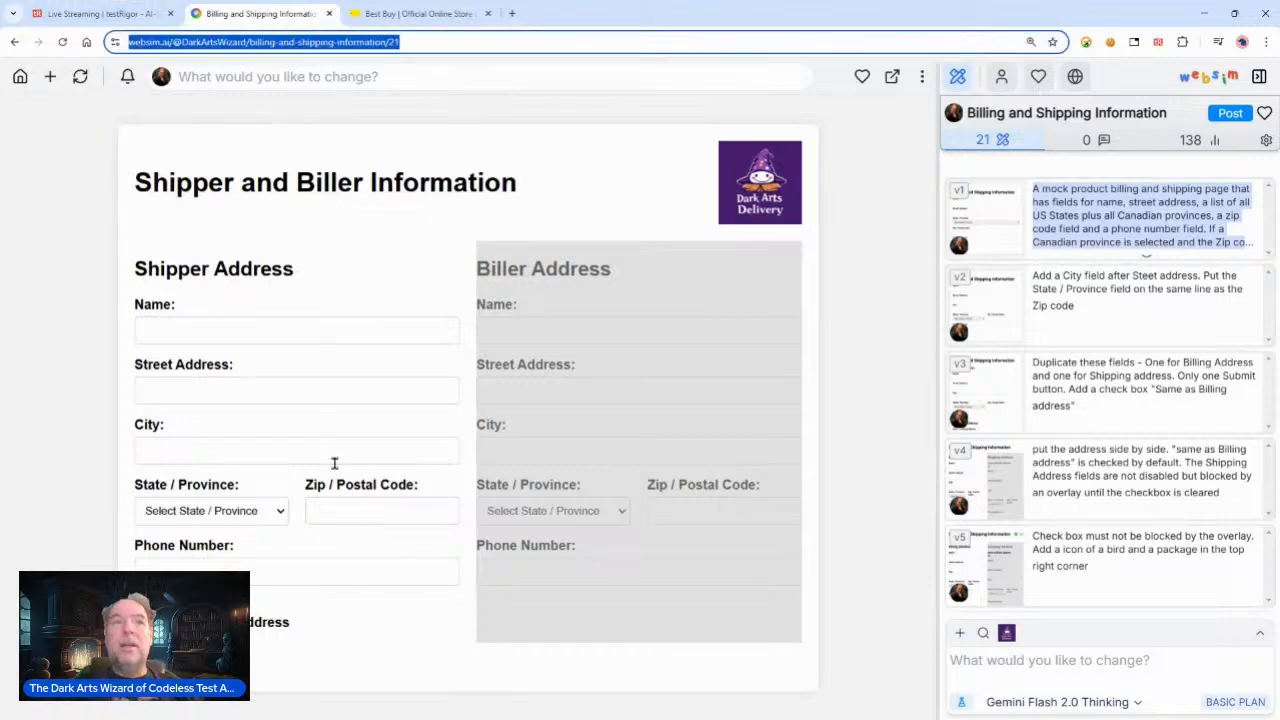
{"action": "left_click", "coordinate": [249, 331]}
{"action": "type", "text": "Paul"}
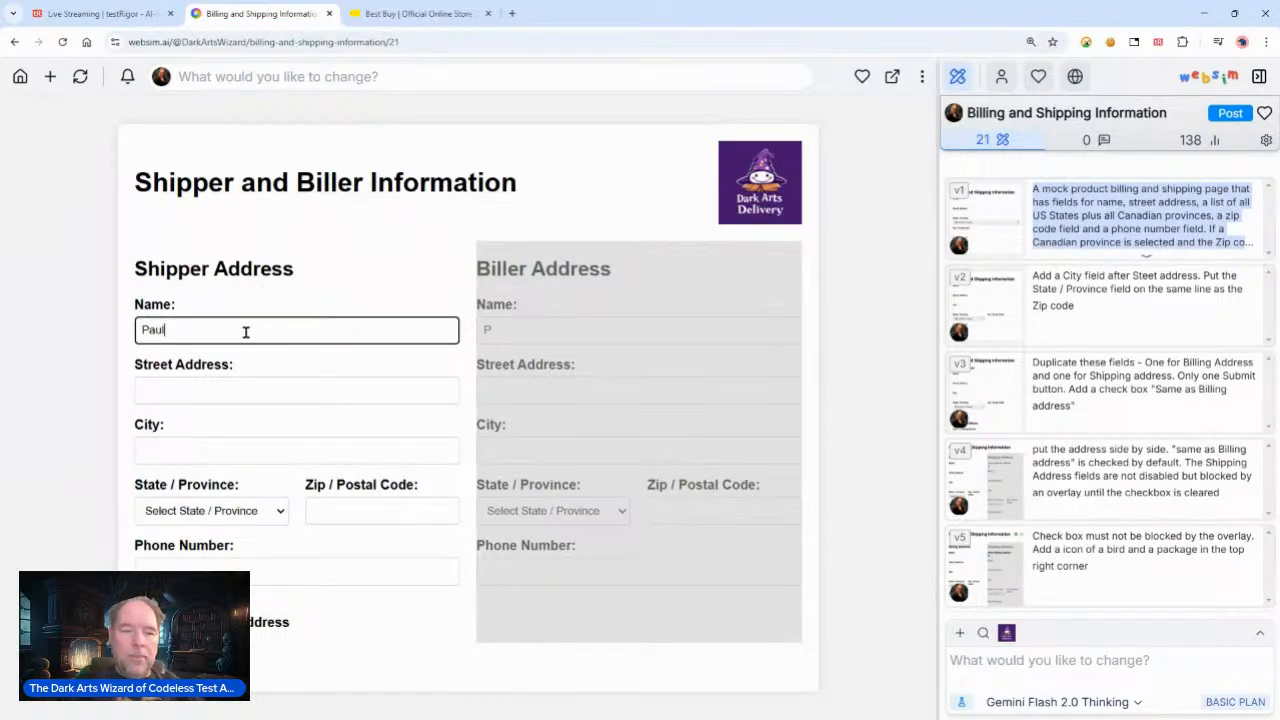
Step: Enter the shipper's street address and city in the Shipper Address form
{"action": "left_click", "coordinate": [193, 388]}
{"action": "type", "text": "123 Main"}
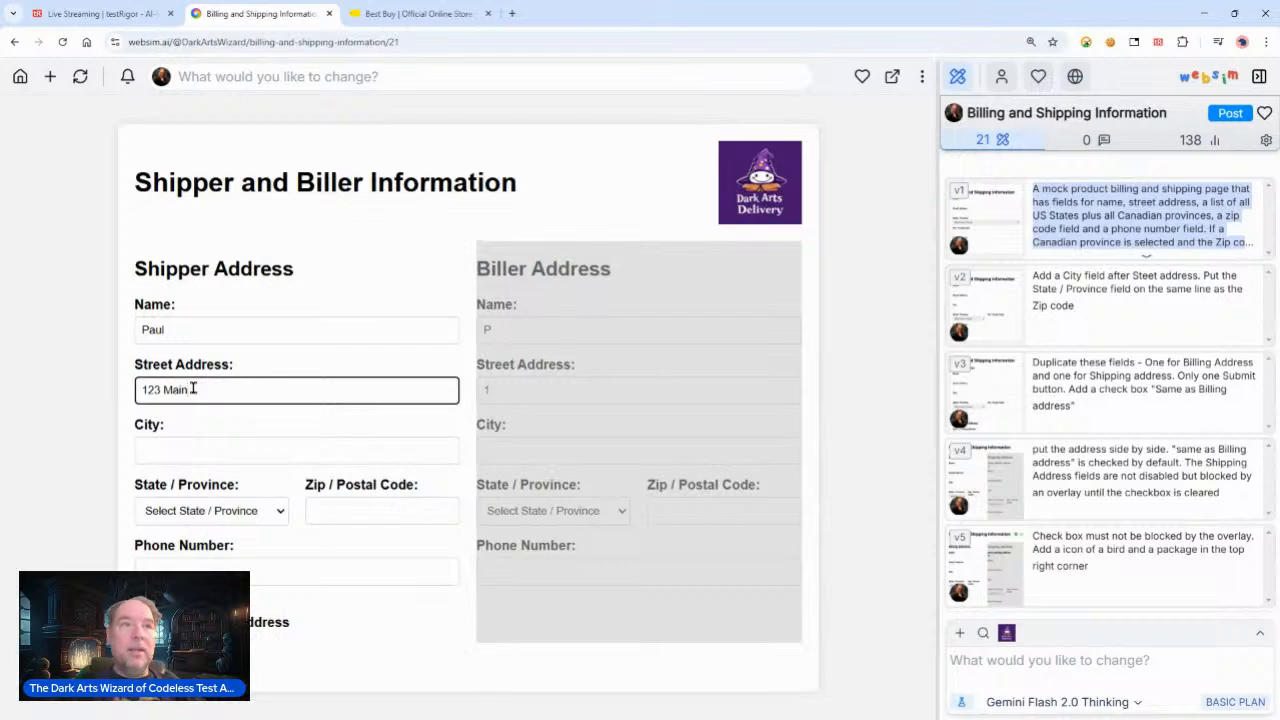
{"action": "left_click", "coordinate": [200, 457]}
{"action": "type", "text": "Chiago"}
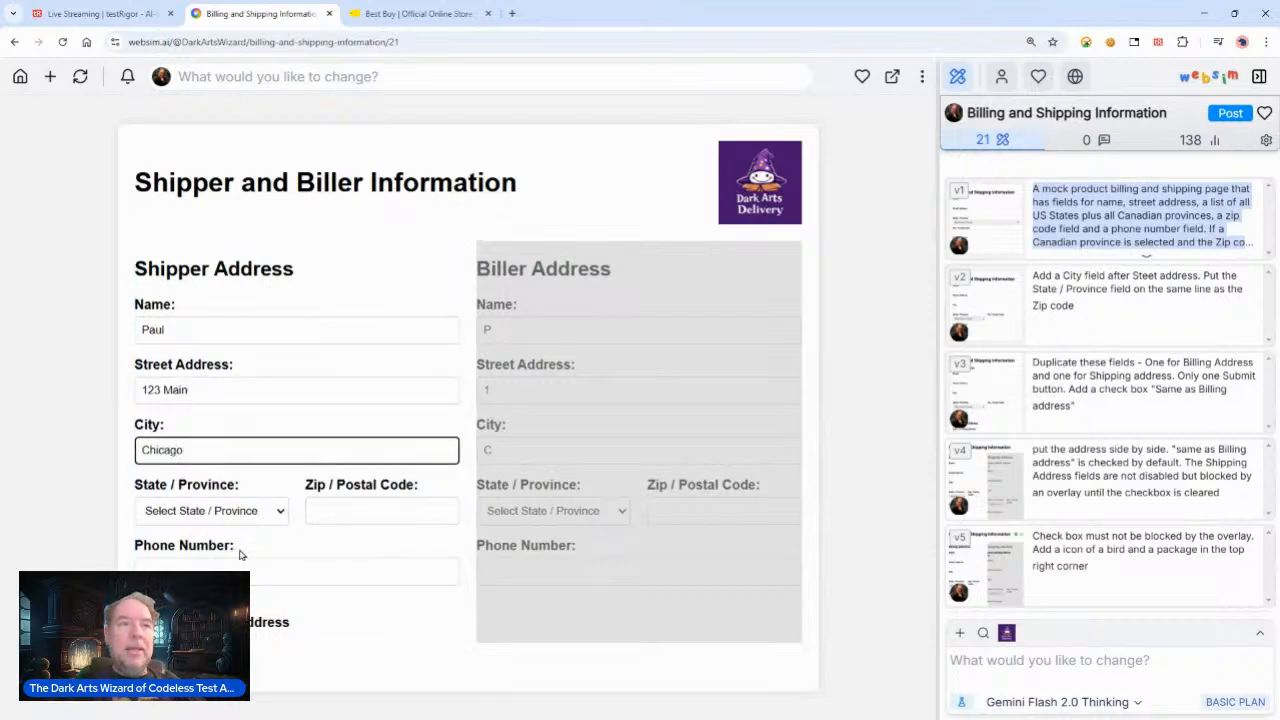
Step: Select Illinois as the shipper's state and enter the zip code
{"action": "left_click", "coordinate": [241, 515]}
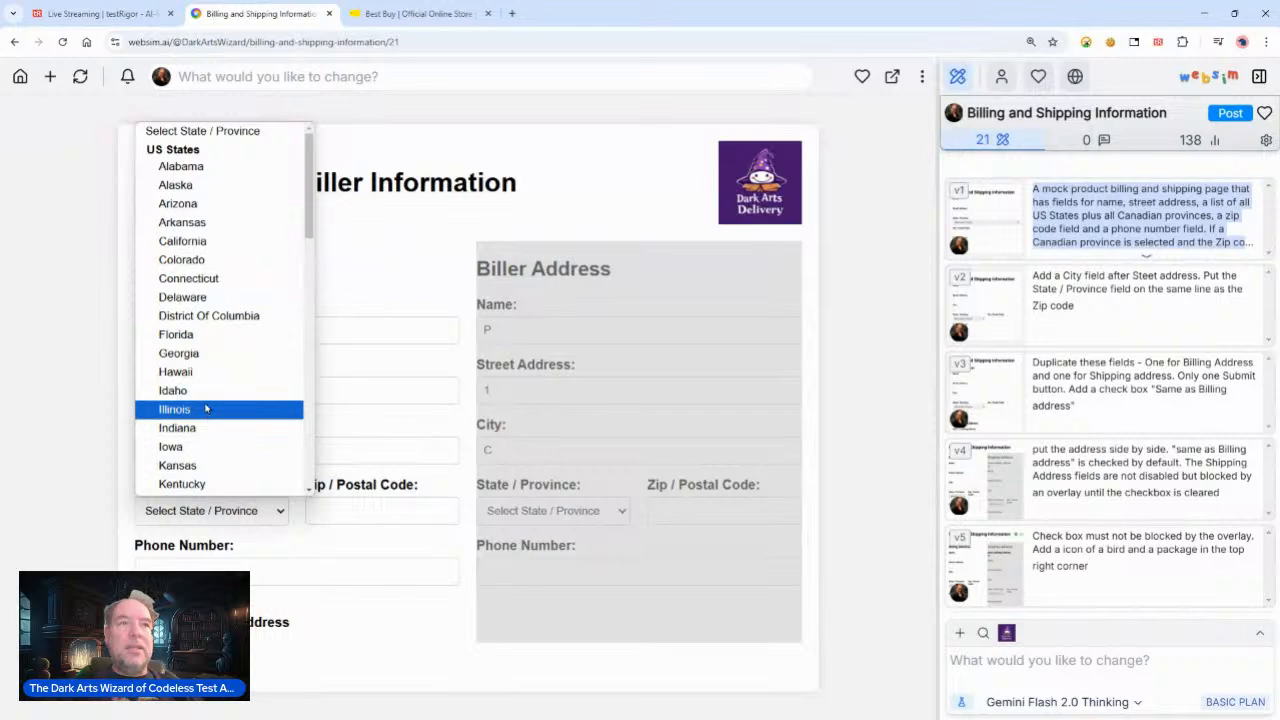
{"action": "left_click", "coordinate": [206, 412]}
{"action": "left_click", "coordinate": [374, 507]}
{"action": "type", "text": "60133"}
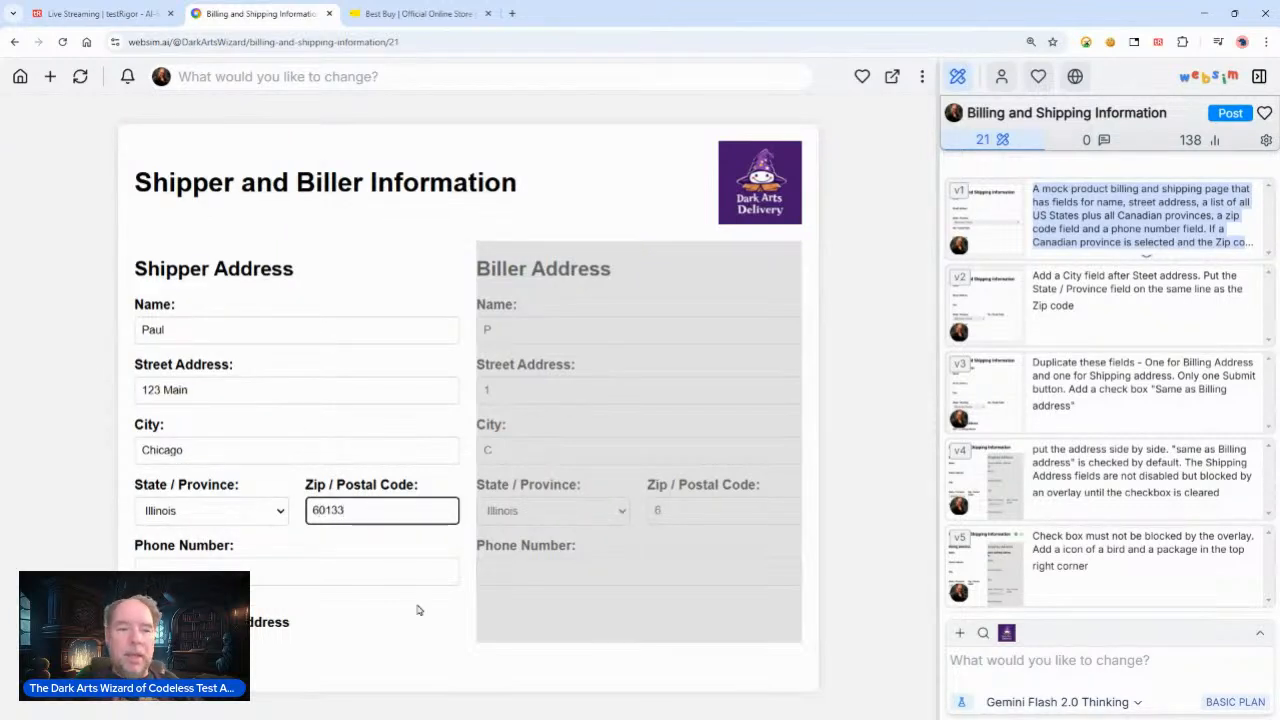
Step: Enter the shipper's phone number in the Phone Number field
{"action": "left_click", "coordinate": [175, 565]}
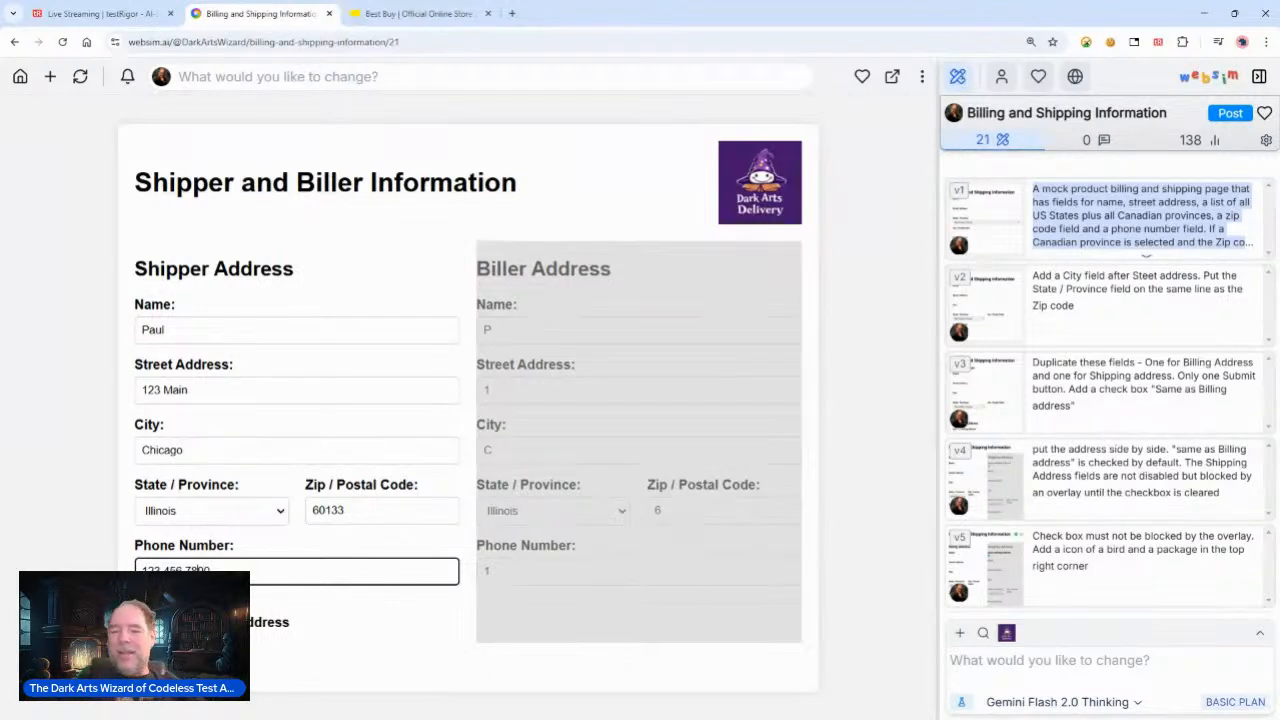
{"action": "key", "text": "alt+Tab"}
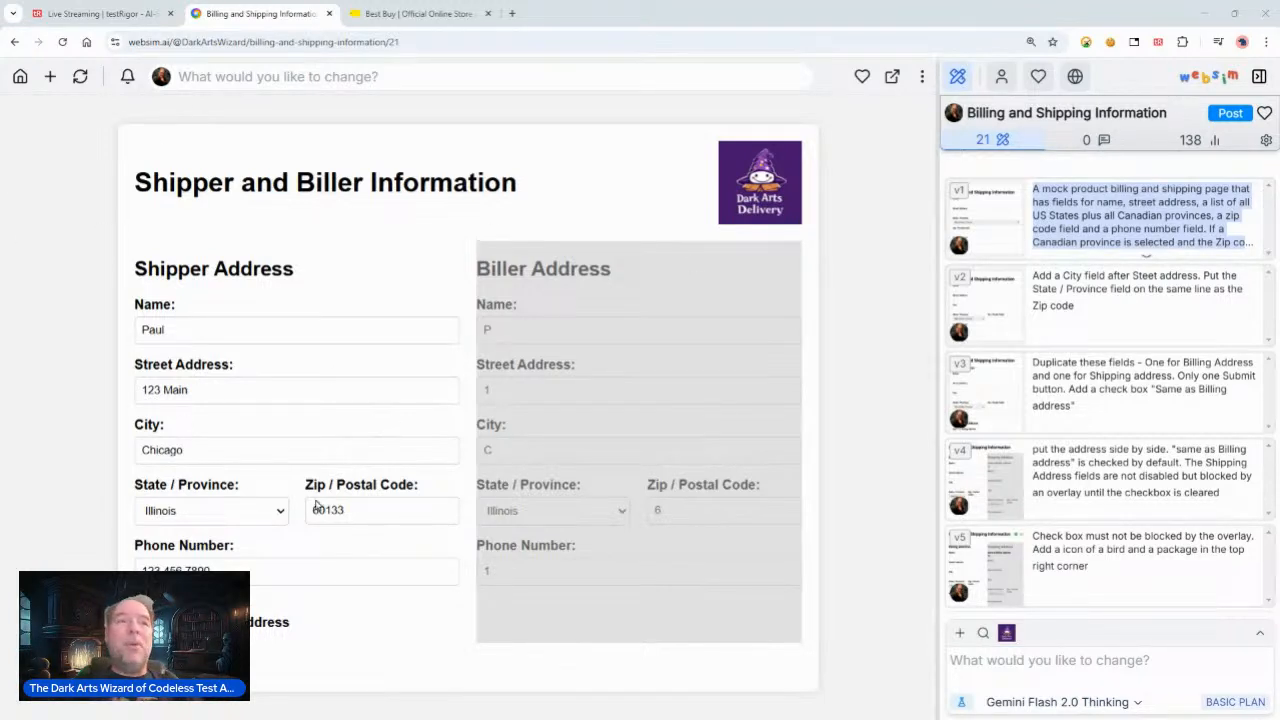
Step: Switch to testRigor and start a new custom steps test case described as Live Session
{"action": "left_click", "coordinate": [116, 18]}
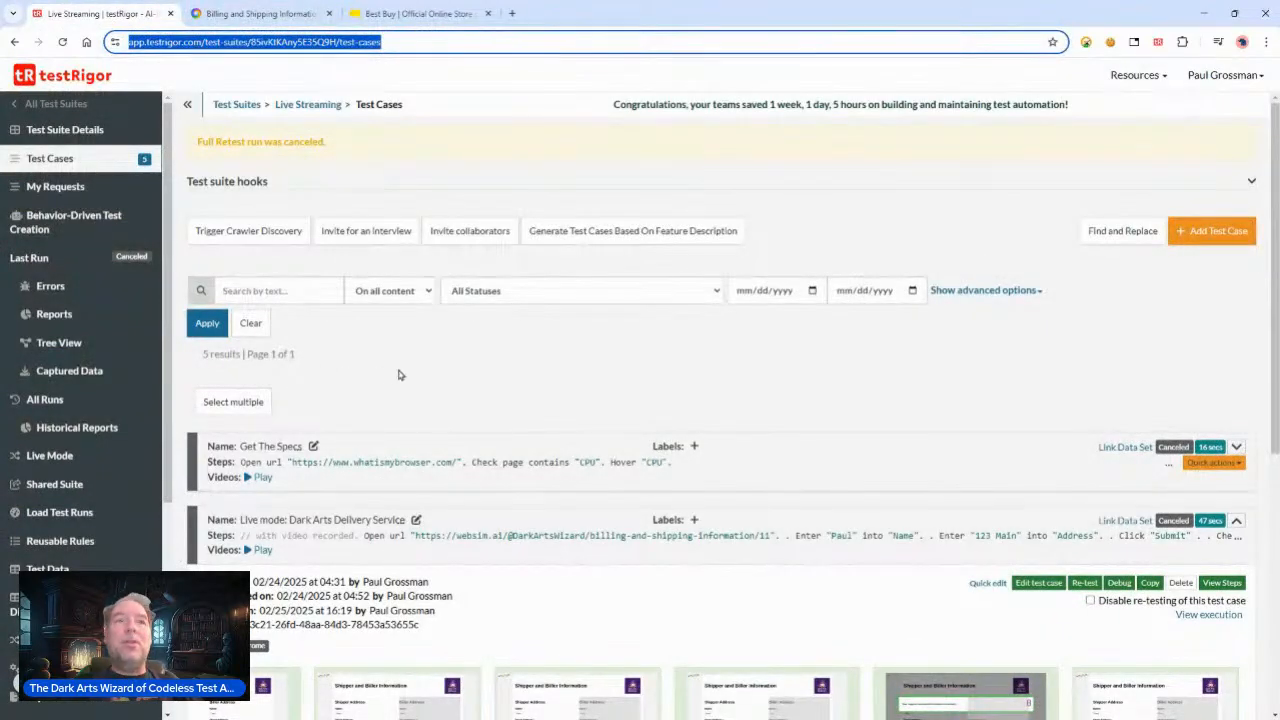
{"action": "left_click", "coordinate": [1215, 234]}
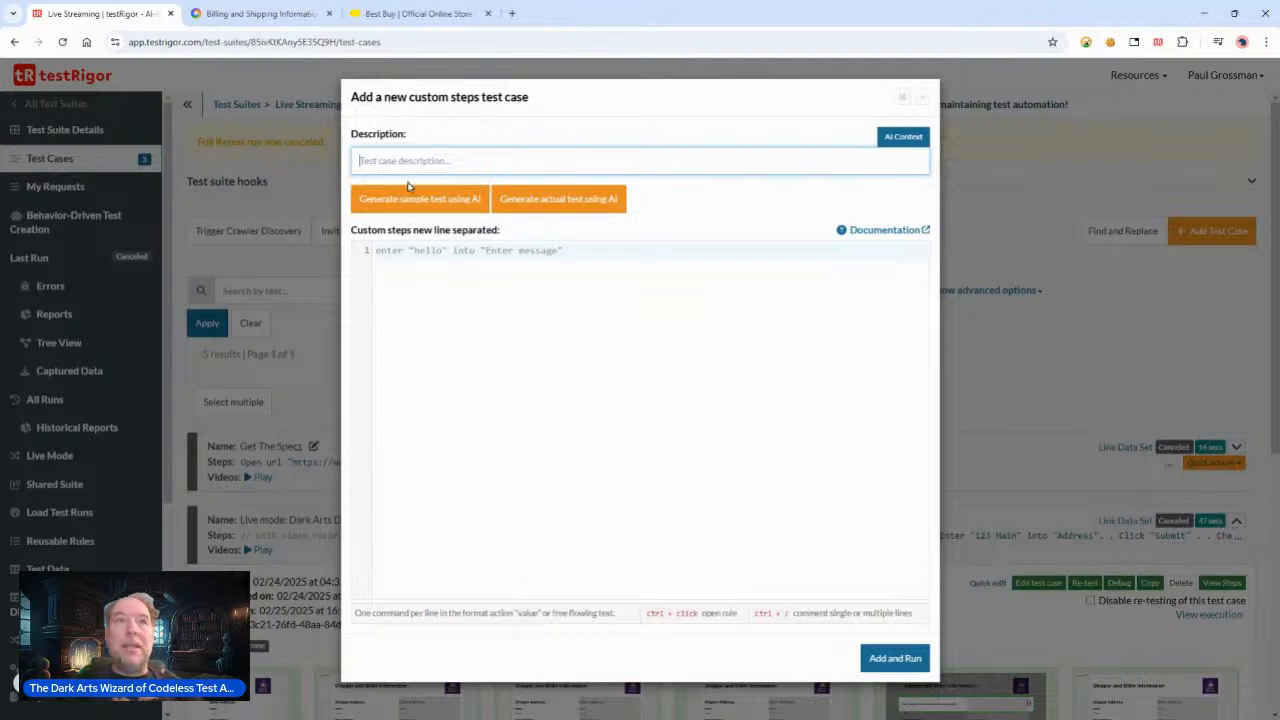
{"action": "type", "text": "Live Session"}
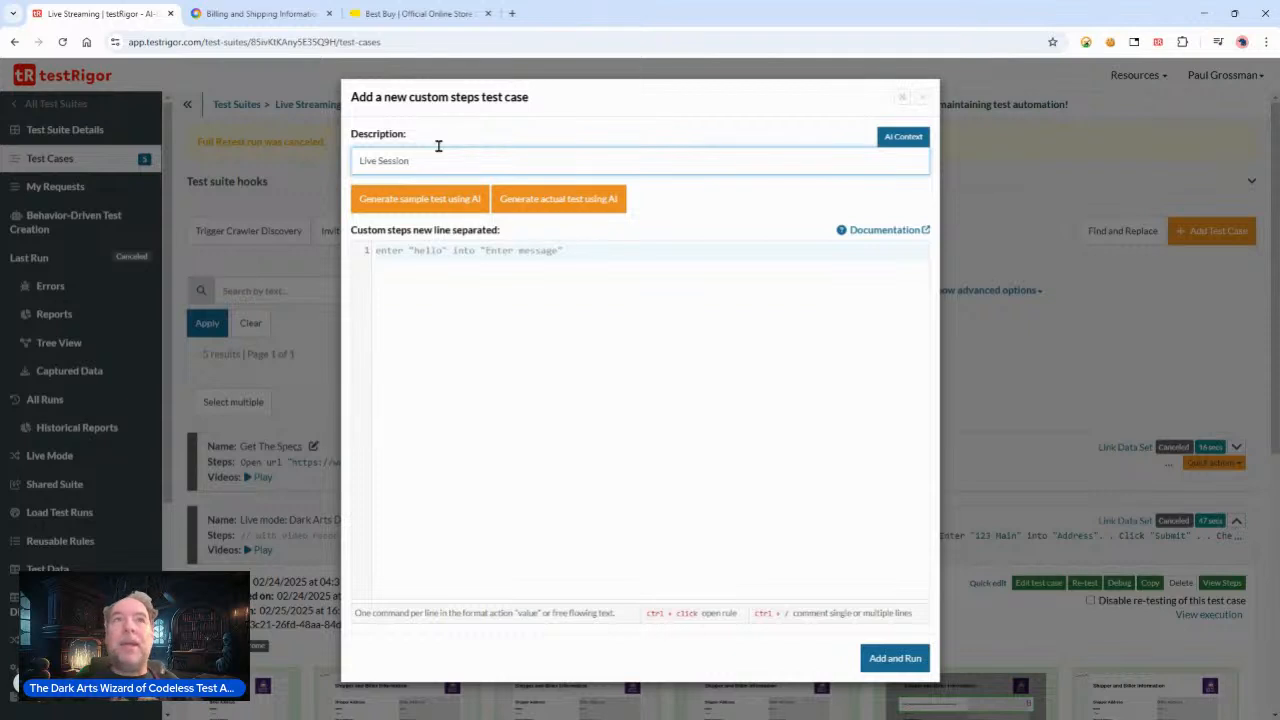
{"action": "left_click", "coordinate": [408, 252]}
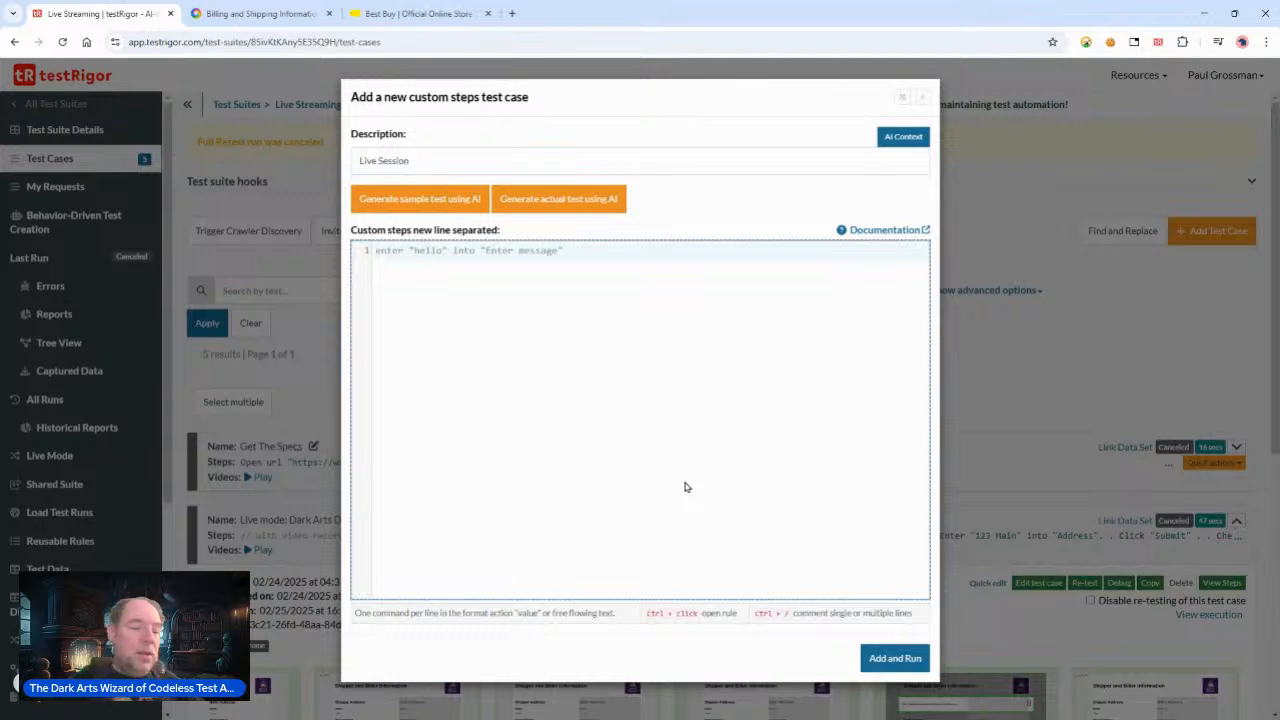
{"action": "type", "text": "o"}
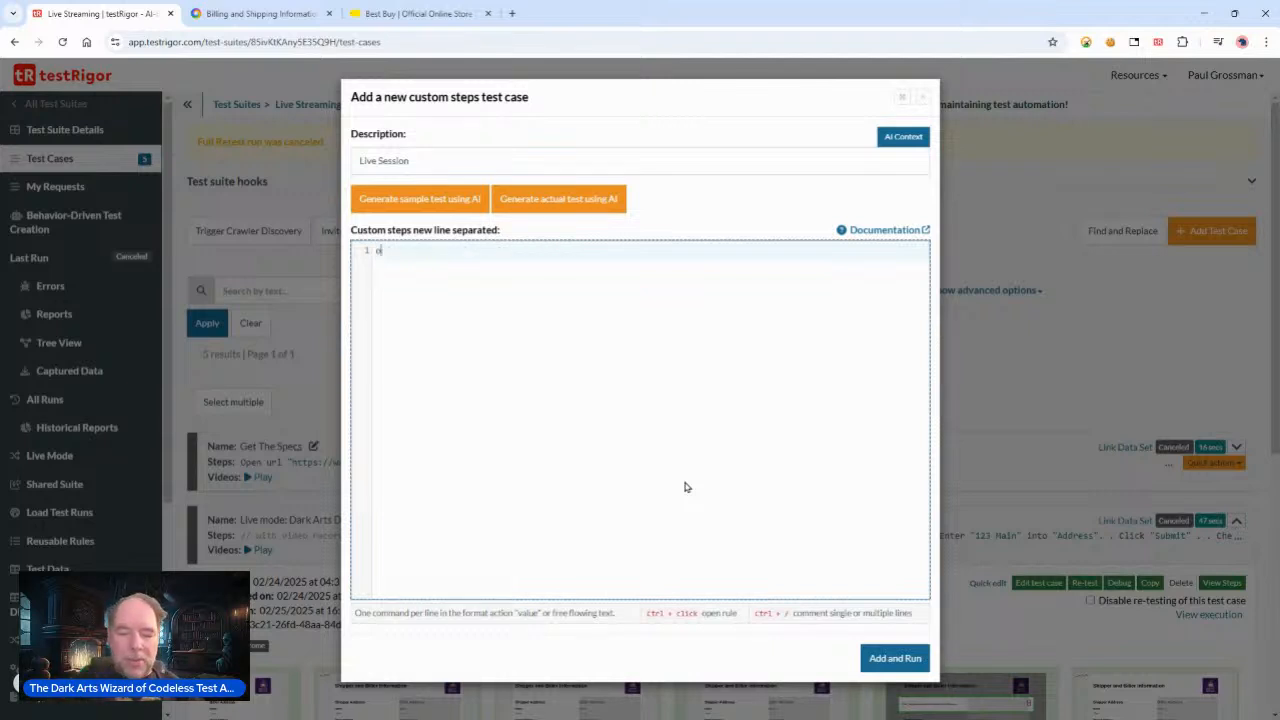
{"action": "type", "text": "pen url \""}
{"action": "key", "text": "ctrl+v"}
{"action": "type", "text": "\""}
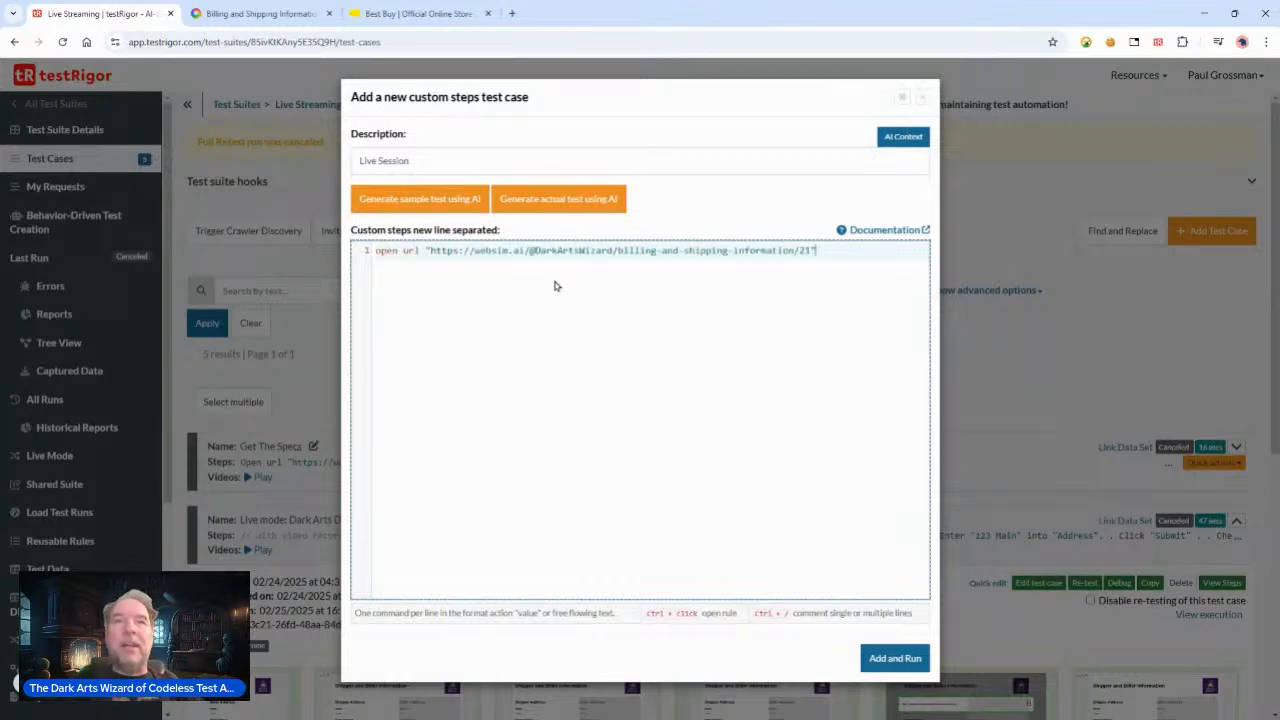
{"action": "right_click", "coordinate": [884, 652]}
{"action": "left_click", "coordinate": [884, 656]}
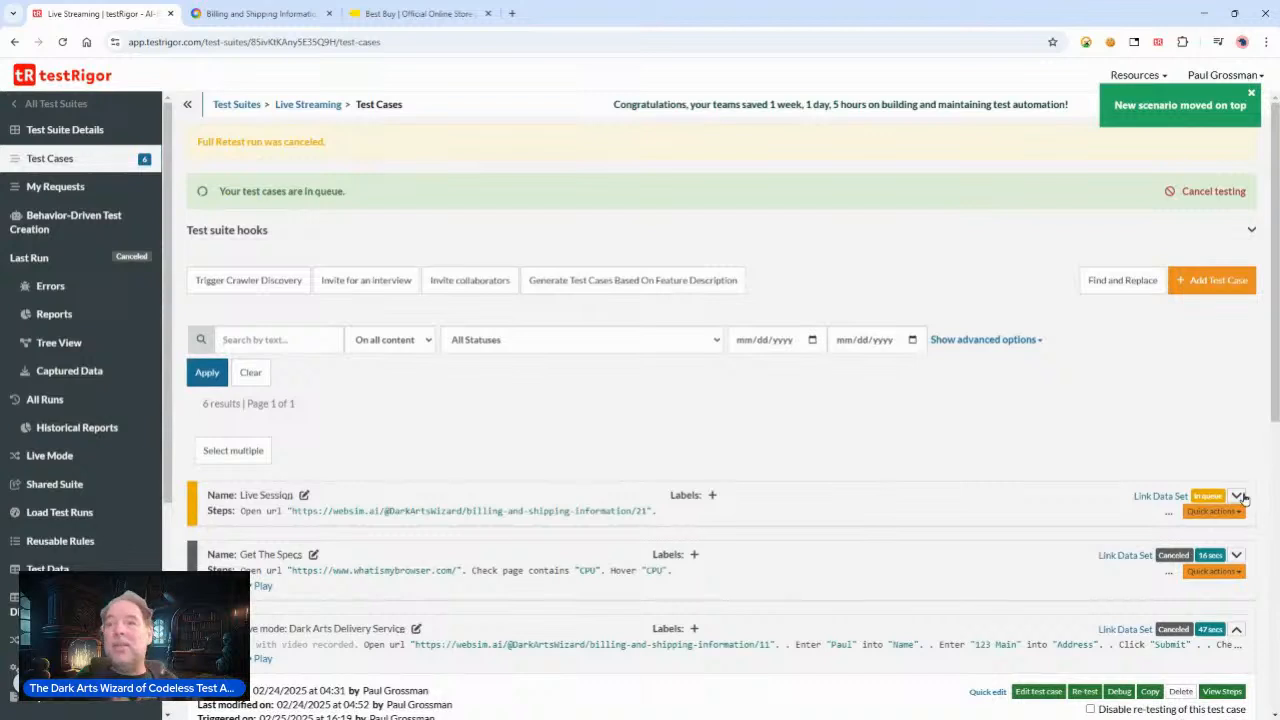
Step: Expand the Live Session test case's details and switch between the open tabs while it runs
{"action": "left_click", "coordinate": [1238, 497]}
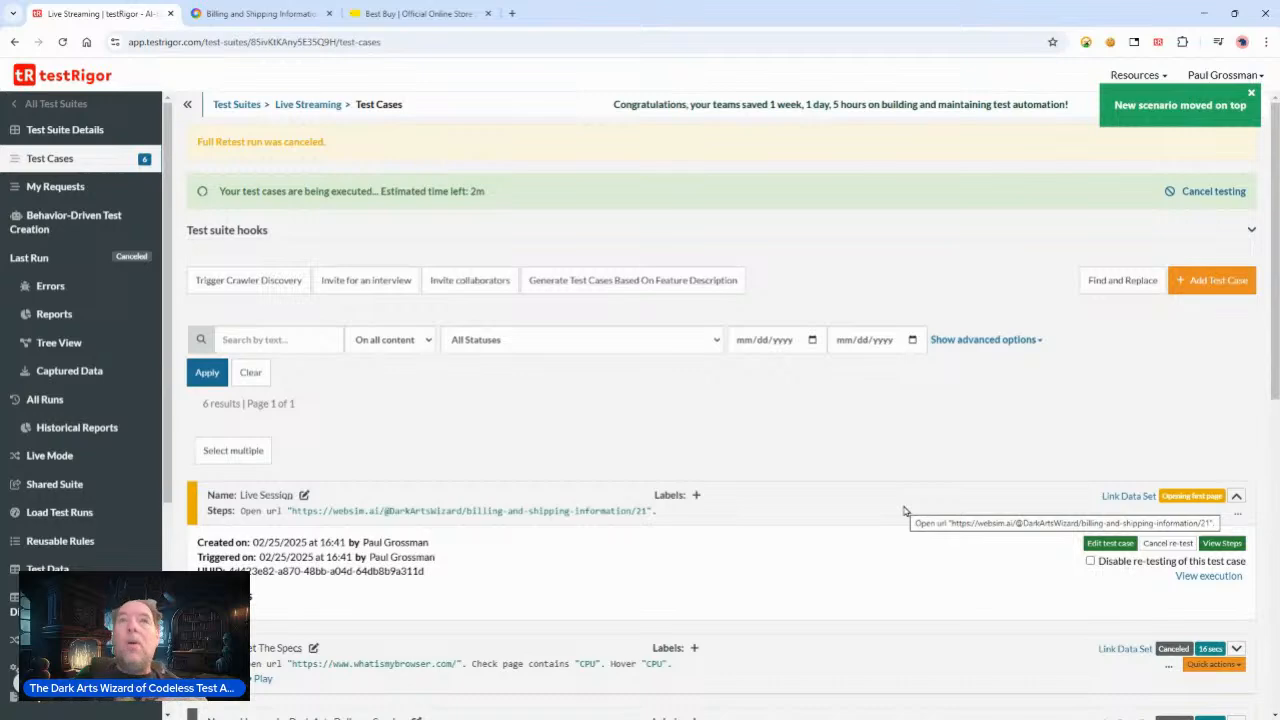
{"action": "left_click", "coordinate": [278, 20]}
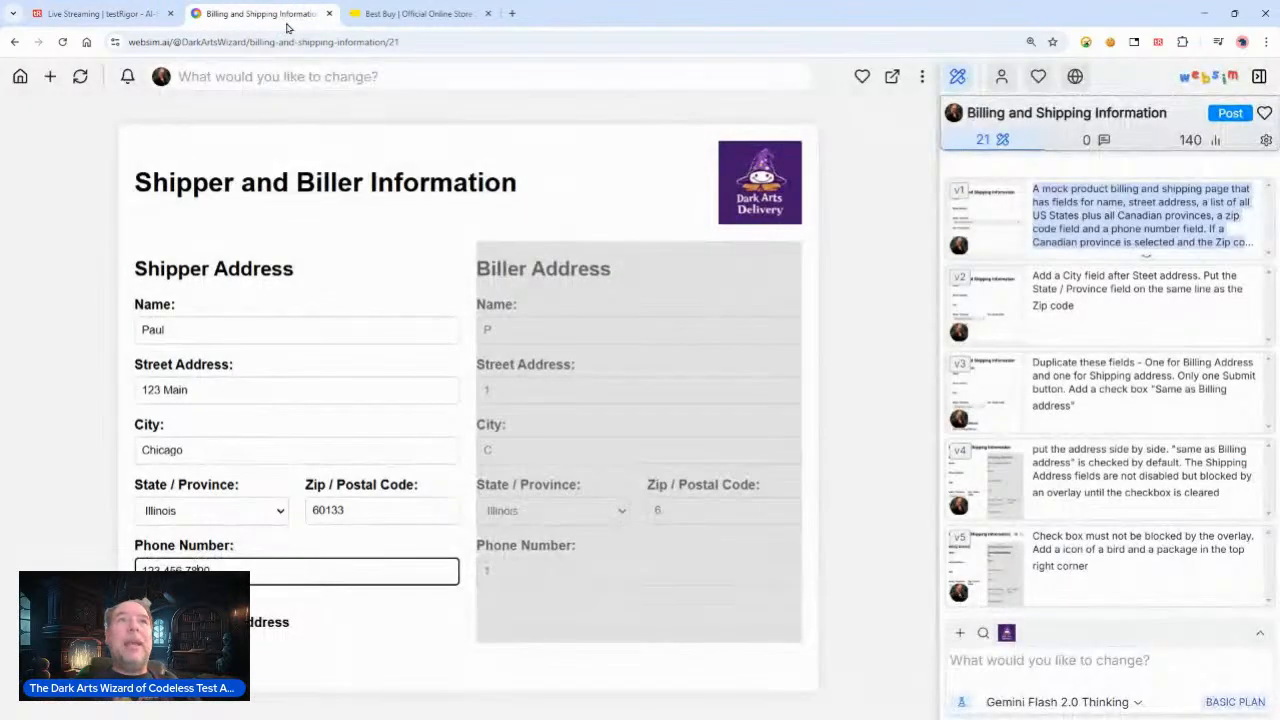
{"action": "left_click", "coordinate": [397, 17]}
{"action": "left_click", "coordinate": [272, 14]}
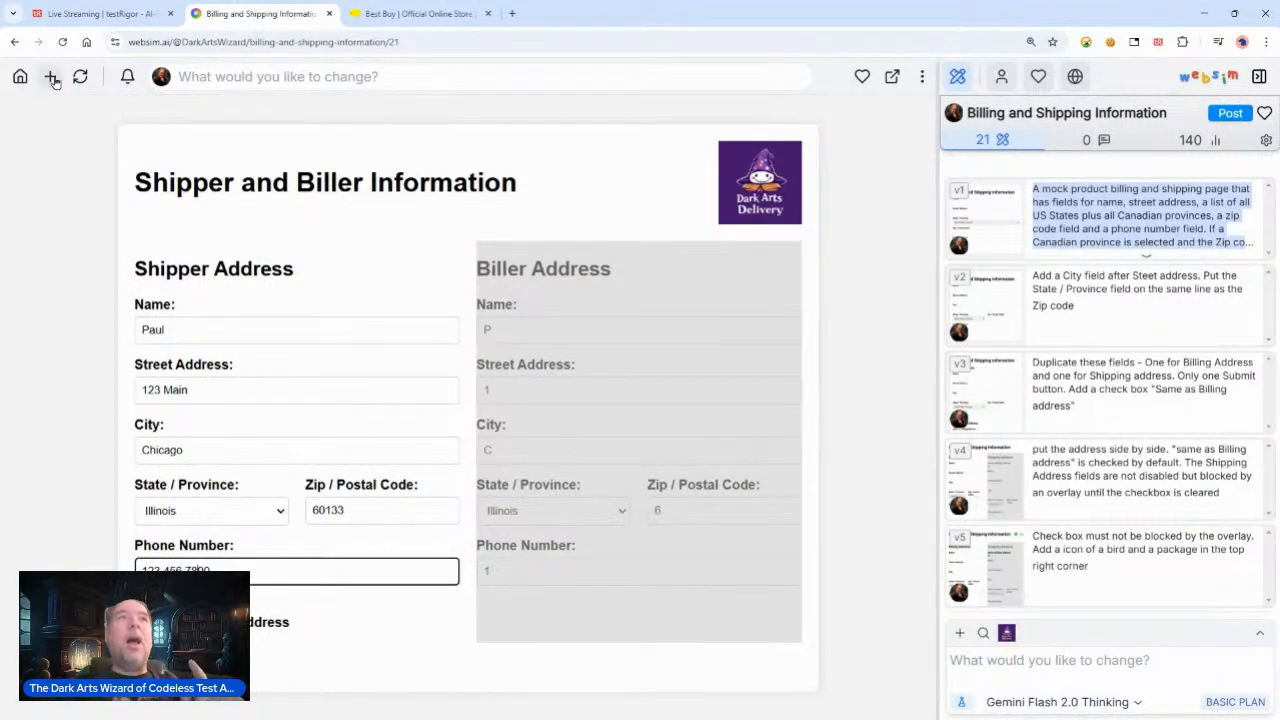
{"action": "left_click", "coordinate": [97, 17]}
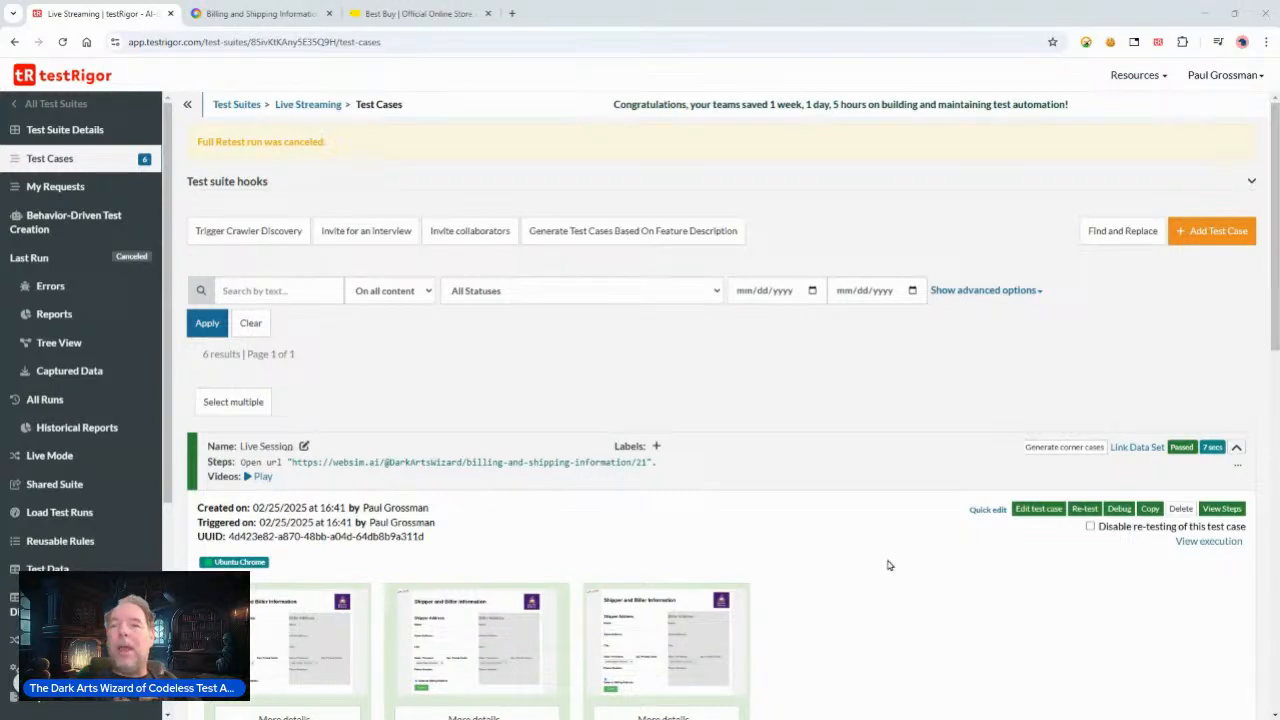
Step: Review the Live Session run's screenshots and their recorded step details
{"action": "scroll", "coordinate": [886, 563], "scroll_direction": "down", "scroll_amount": 2}
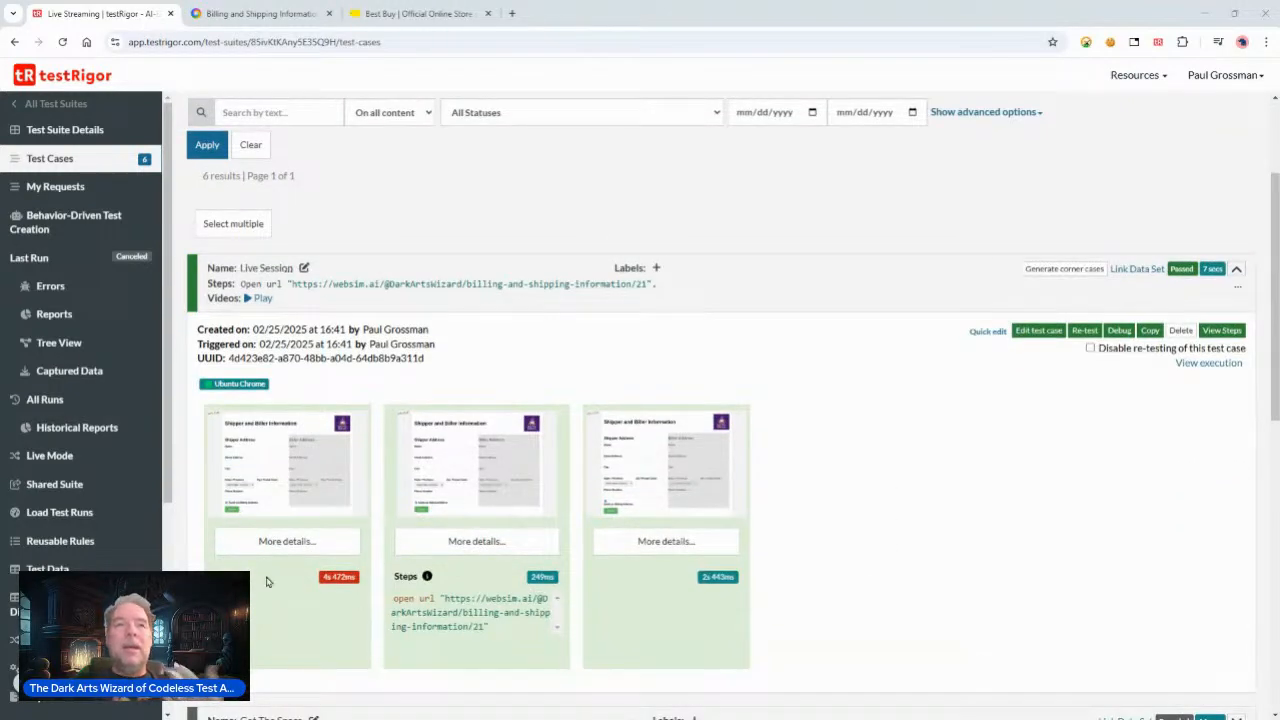
{"action": "left_click", "coordinate": [301, 490]}
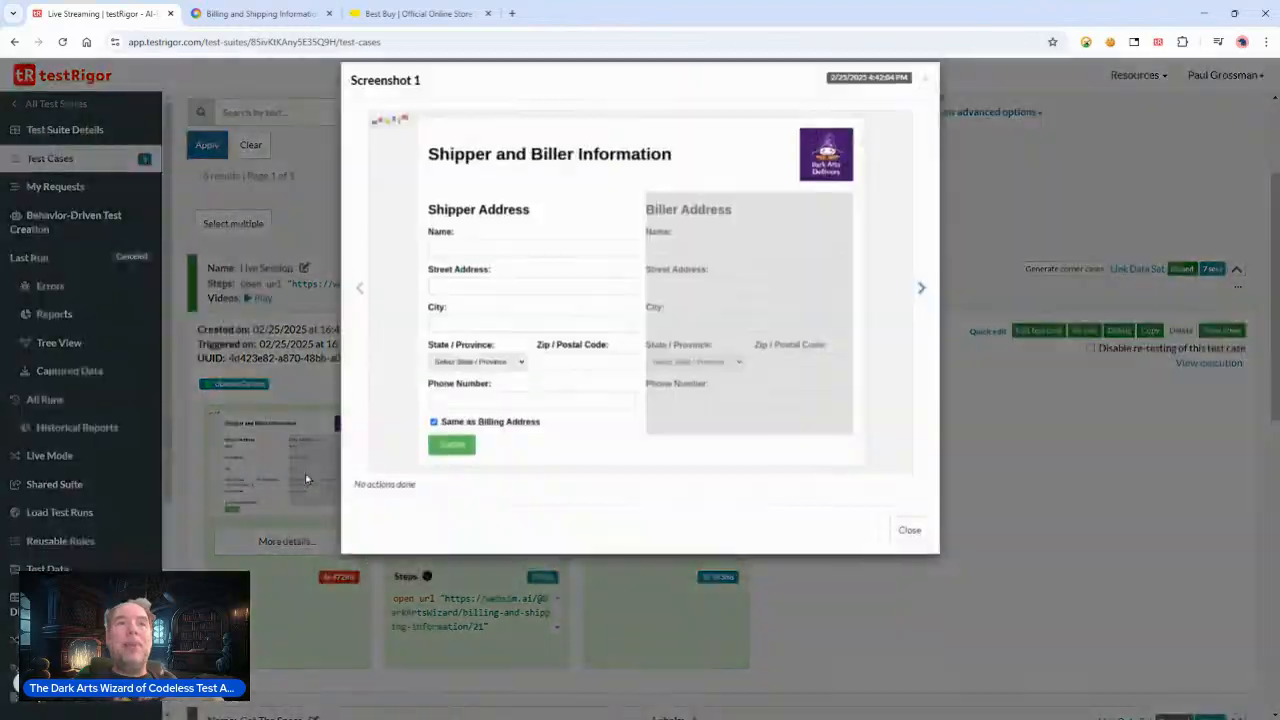
{"action": "scroll", "coordinate": [810, 385], "scroll_direction": "down", "scroll_amount": 2}
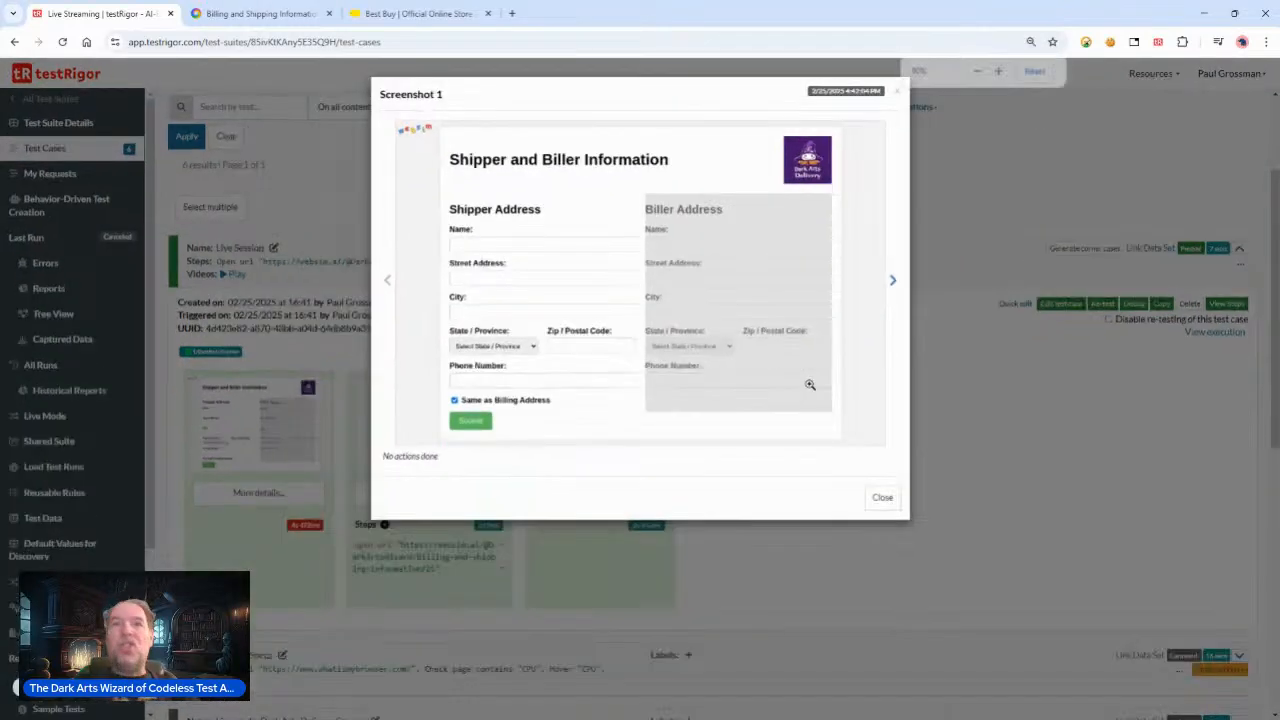
{"action": "scroll", "coordinate": [810, 385], "scroll_direction": "up", "scroll_amount": 4}
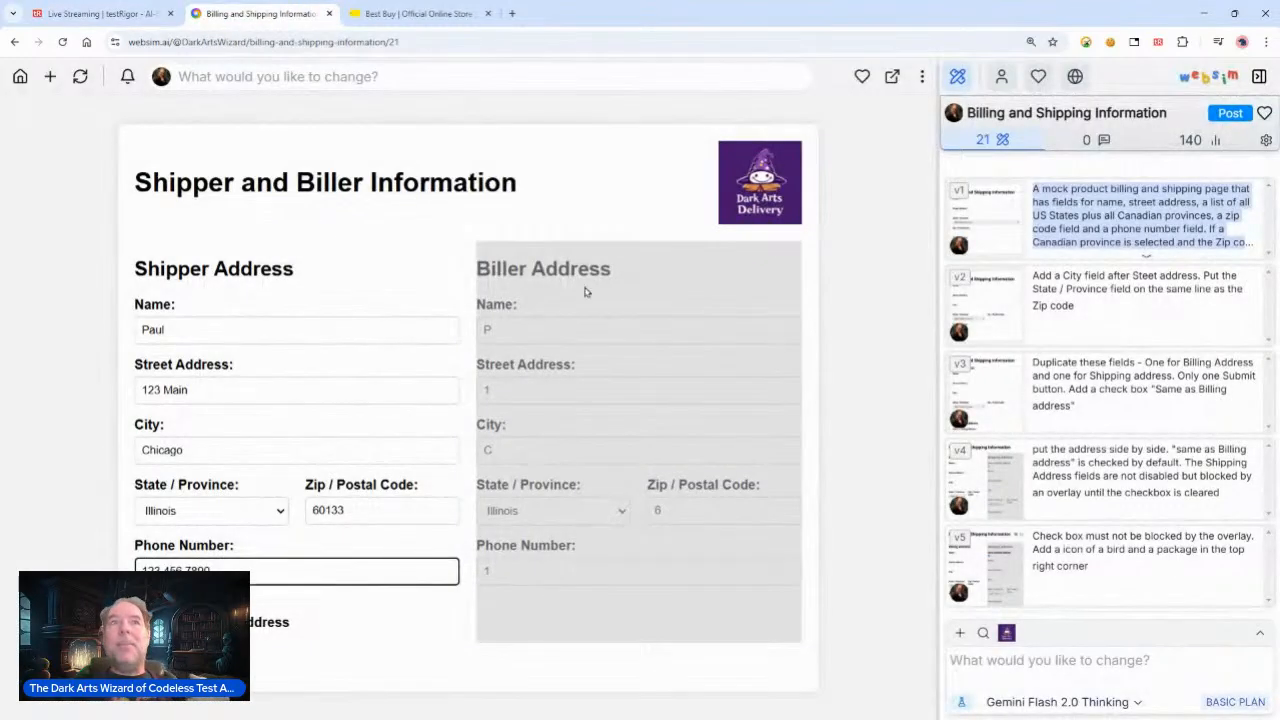
{"action": "left_click", "coordinate": [110, 14]}
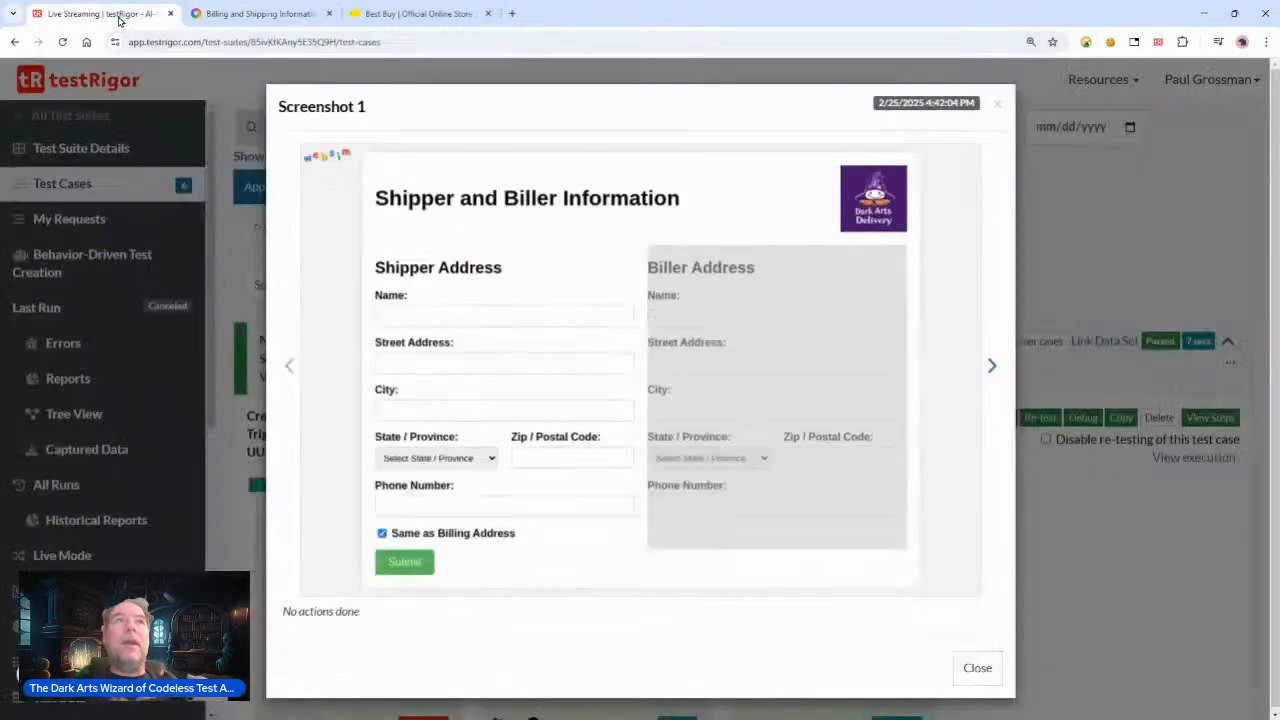
{"action": "left_click", "coordinate": [992, 366]}
{"action": "left_click_drag", "start_coordinate": [333, 611], "coordinate": [772, 608]}
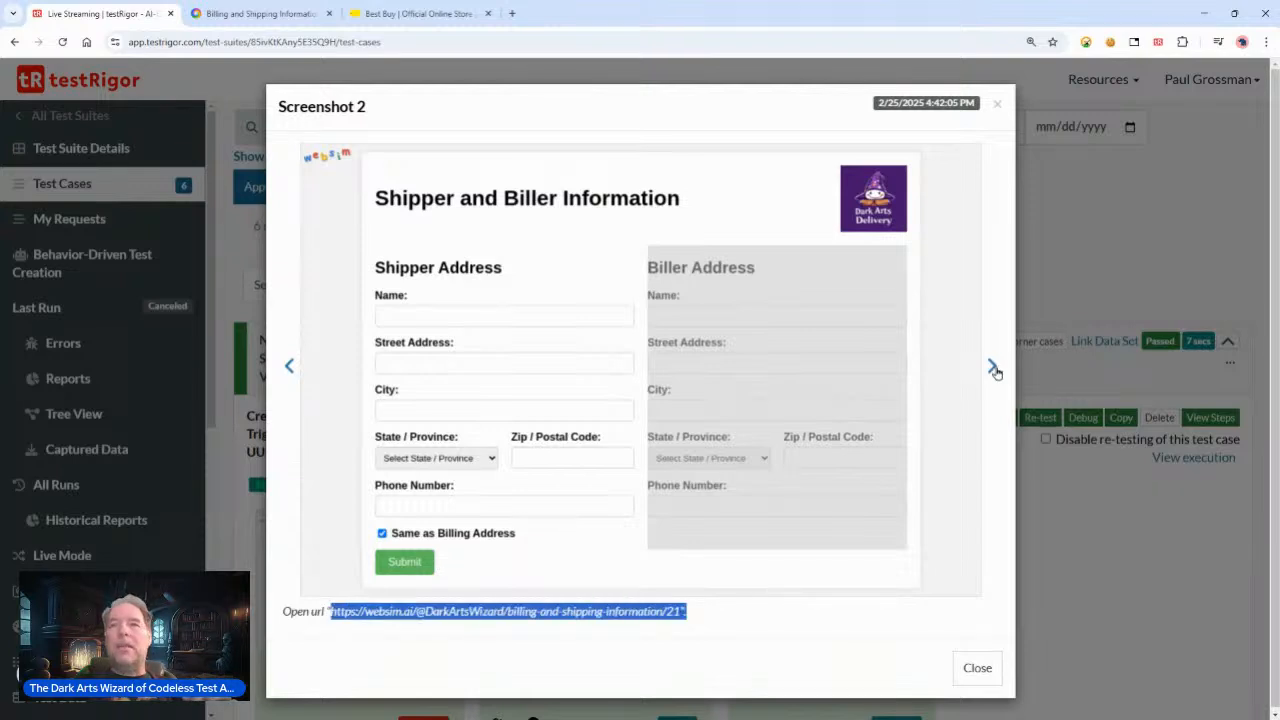
{"action": "left_click", "coordinate": [992, 366]}
{"action": "left_click", "coordinate": [977, 667]}
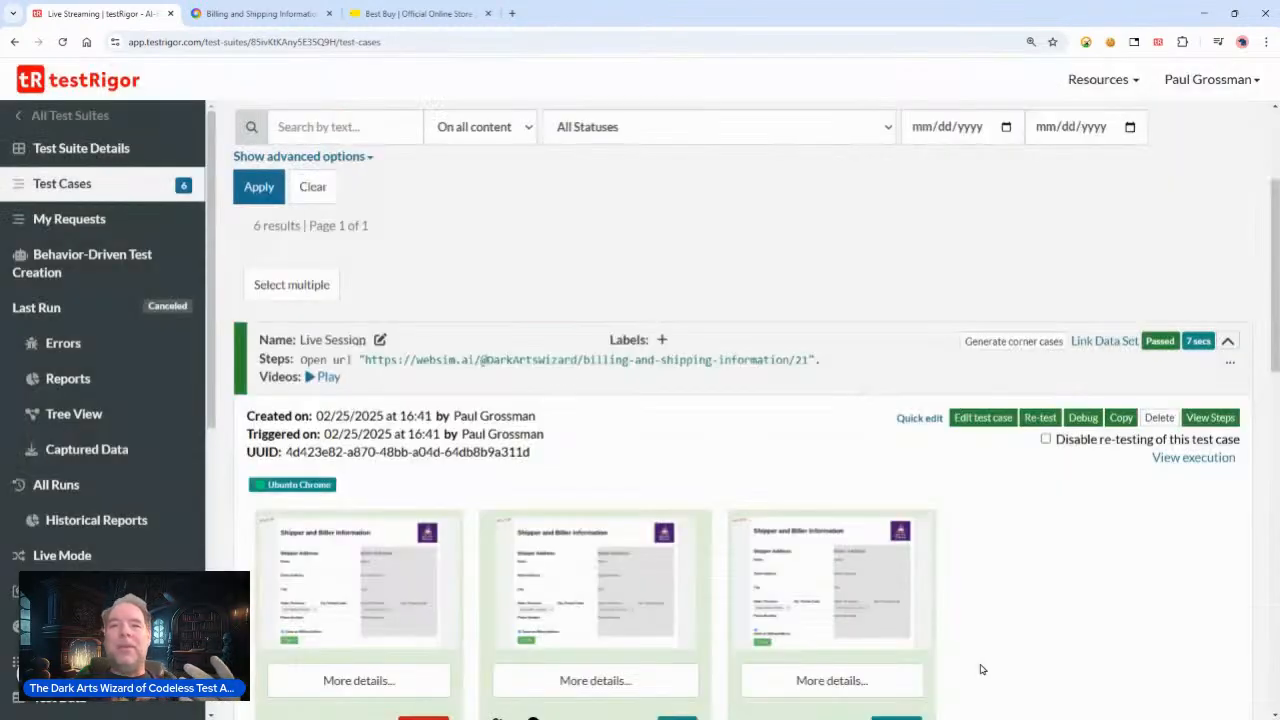
Step: Browse the test suite details and test cases list, expanding the Live Session case and comparing it with the websim form
{"action": "left_click", "coordinate": [108, 155]}
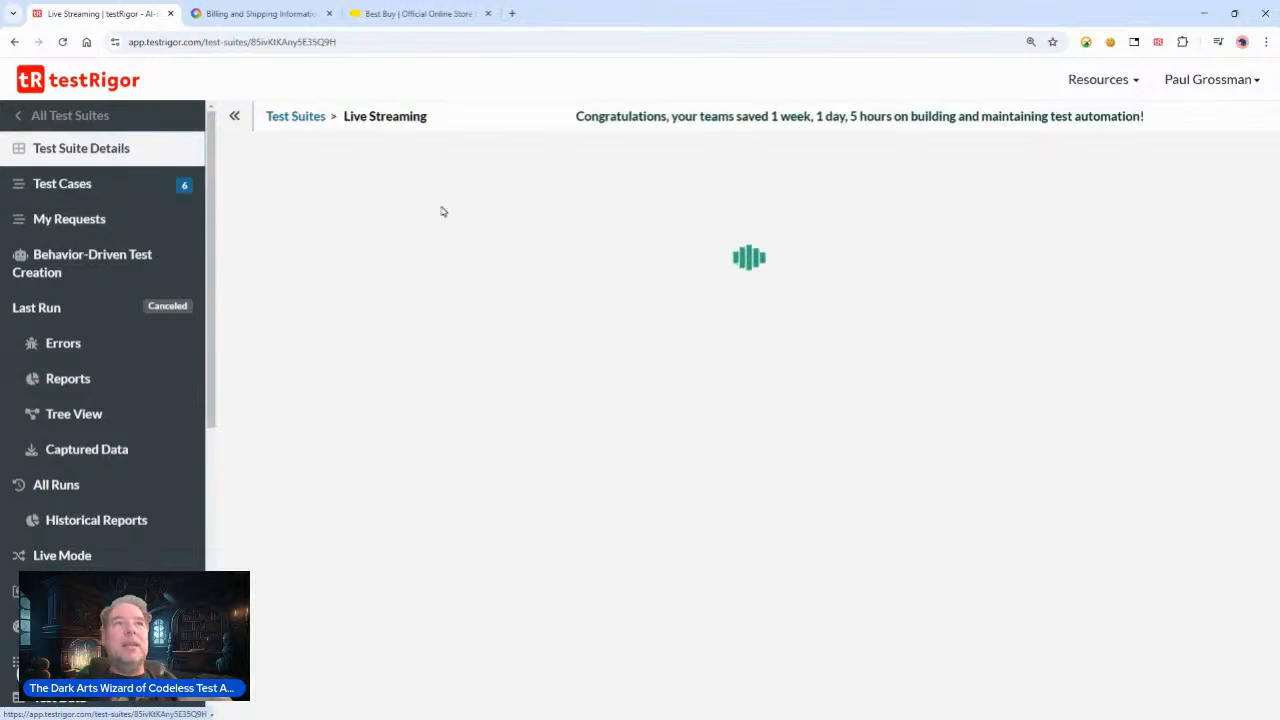
{"action": "left_click_drag", "start_coordinate": [1186, 183], "coordinate": [727, 176]}
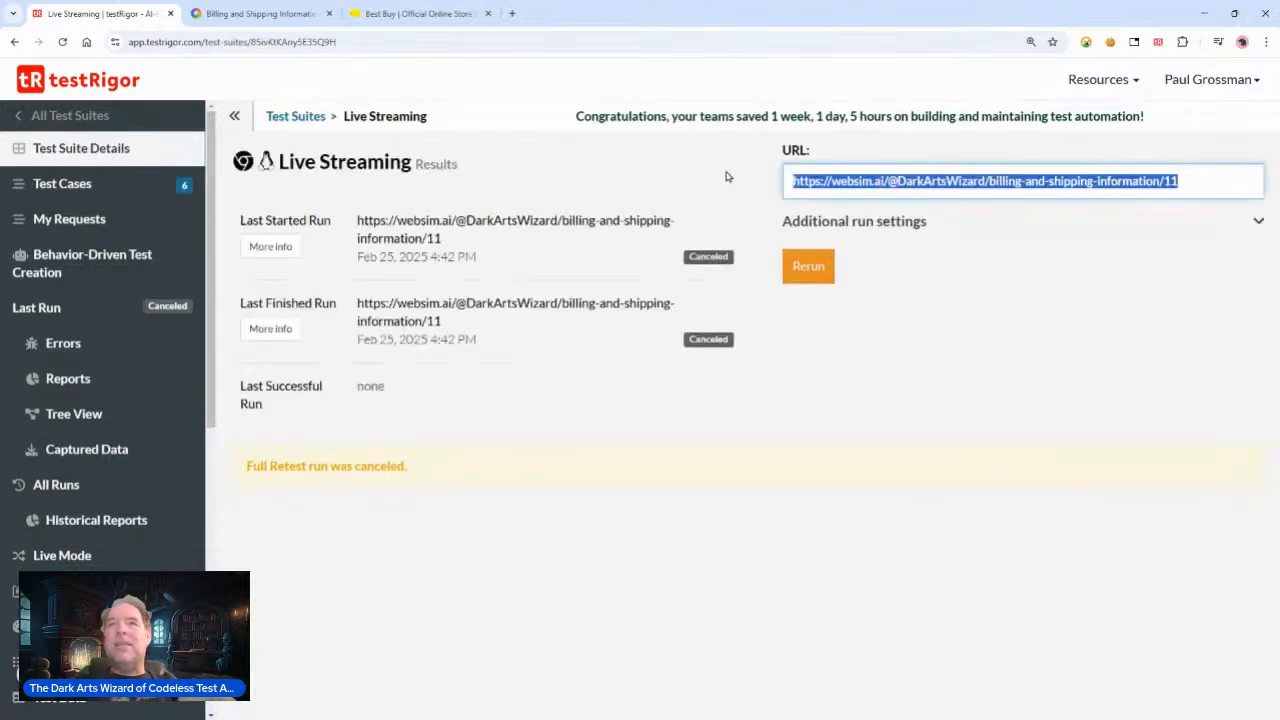
{"action": "left_click", "coordinate": [62, 183]}
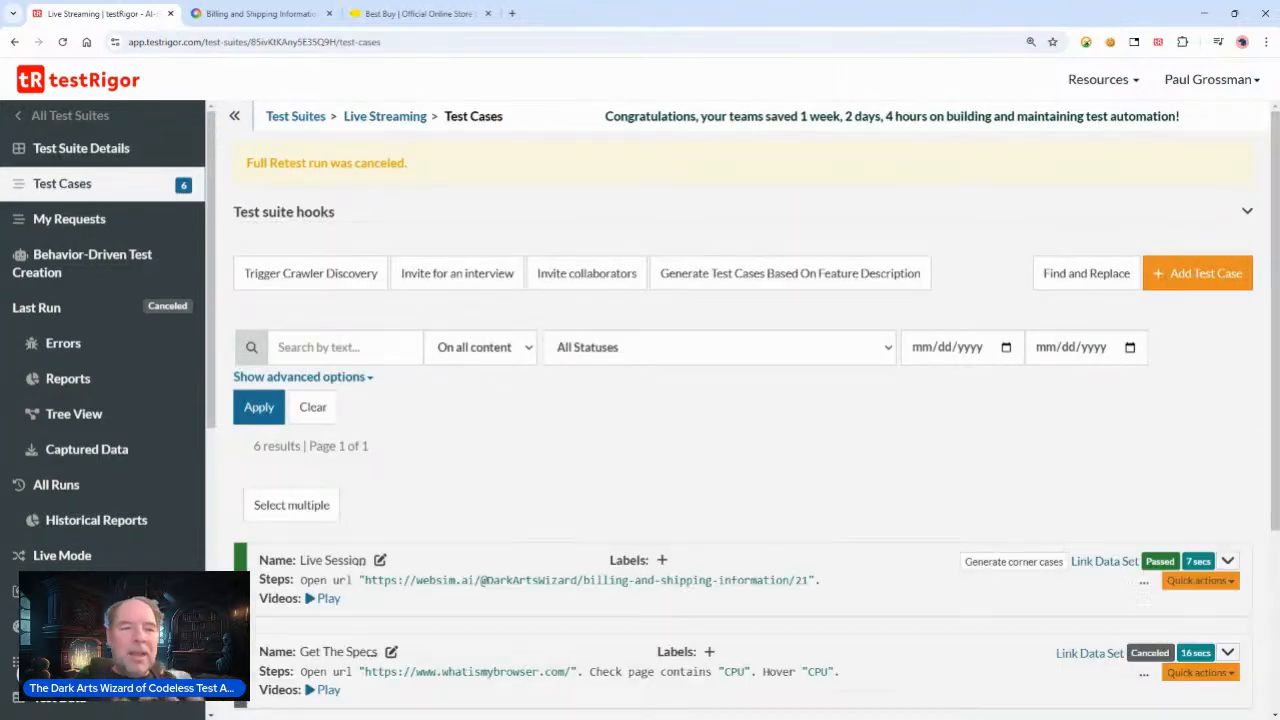
{"action": "left_click", "coordinate": [1227, 561]}
{"action": "left_click", "coordinate": [227, 14]}
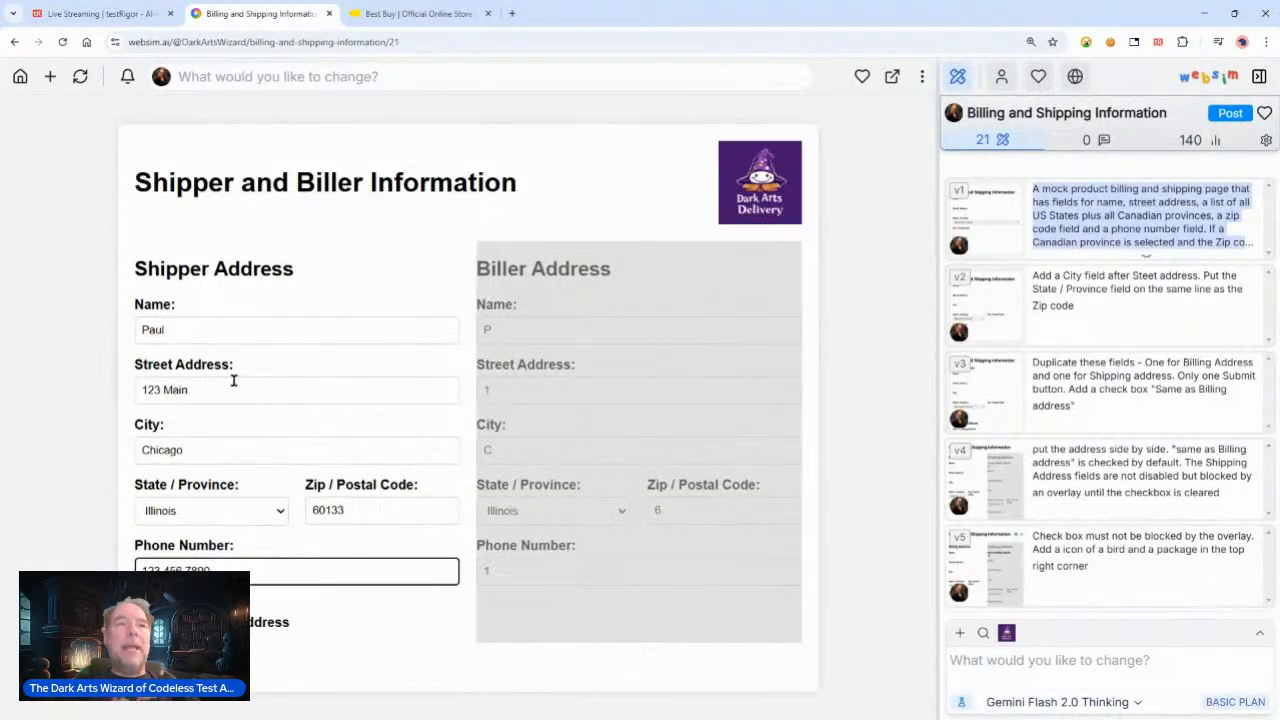
{"action": "left_click", "coordinate": [100, 14]}
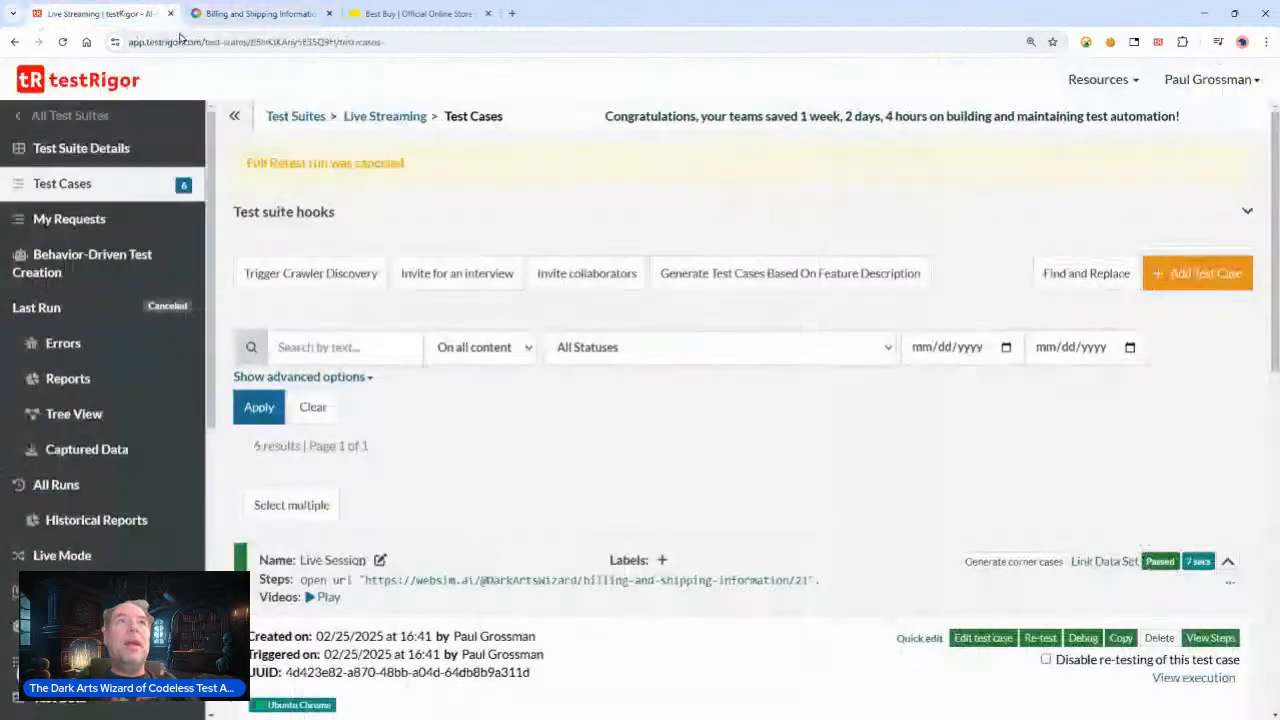
{"action": "scroll", "coordinate": [935, 497], "scroll_direction": "down", "scroll_amount": 2}
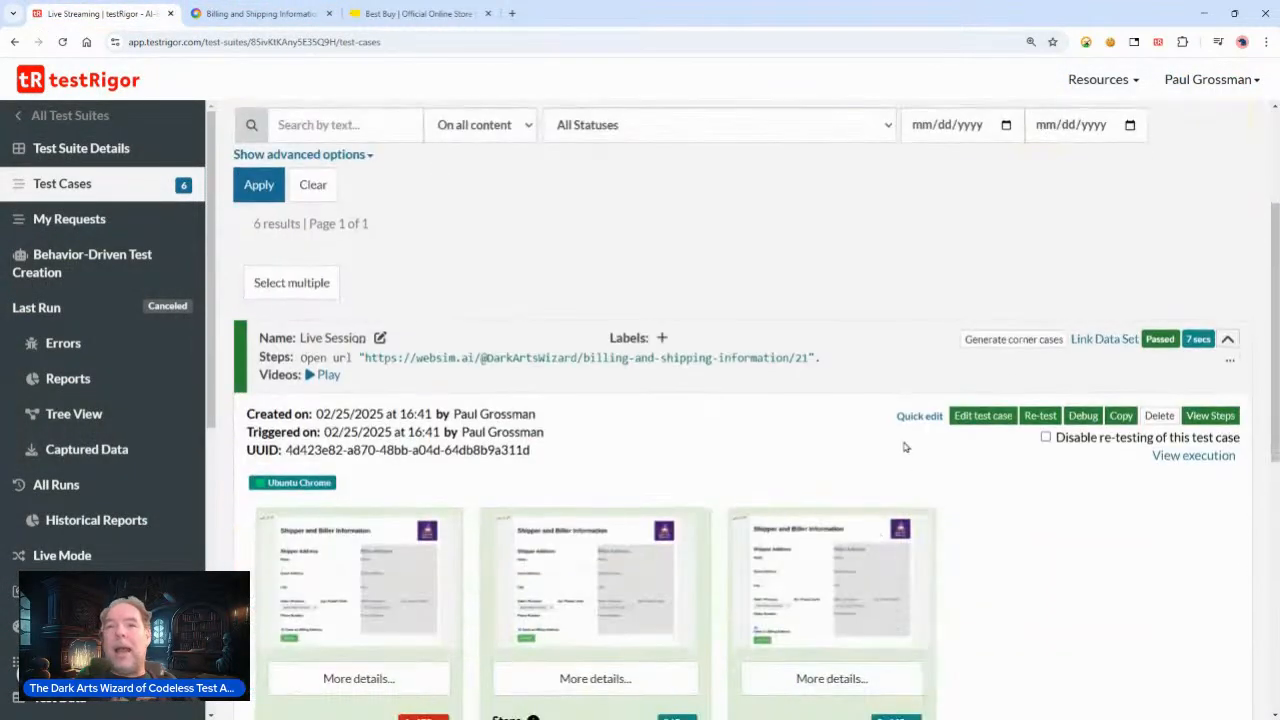
Step: Open the Live Session test case for editing and add the step enter "Paul" into "Name"
{"action": "left_click", "coordinate": [912, 417]}
{"action": "left_click", "coordinate": [874, 249]}
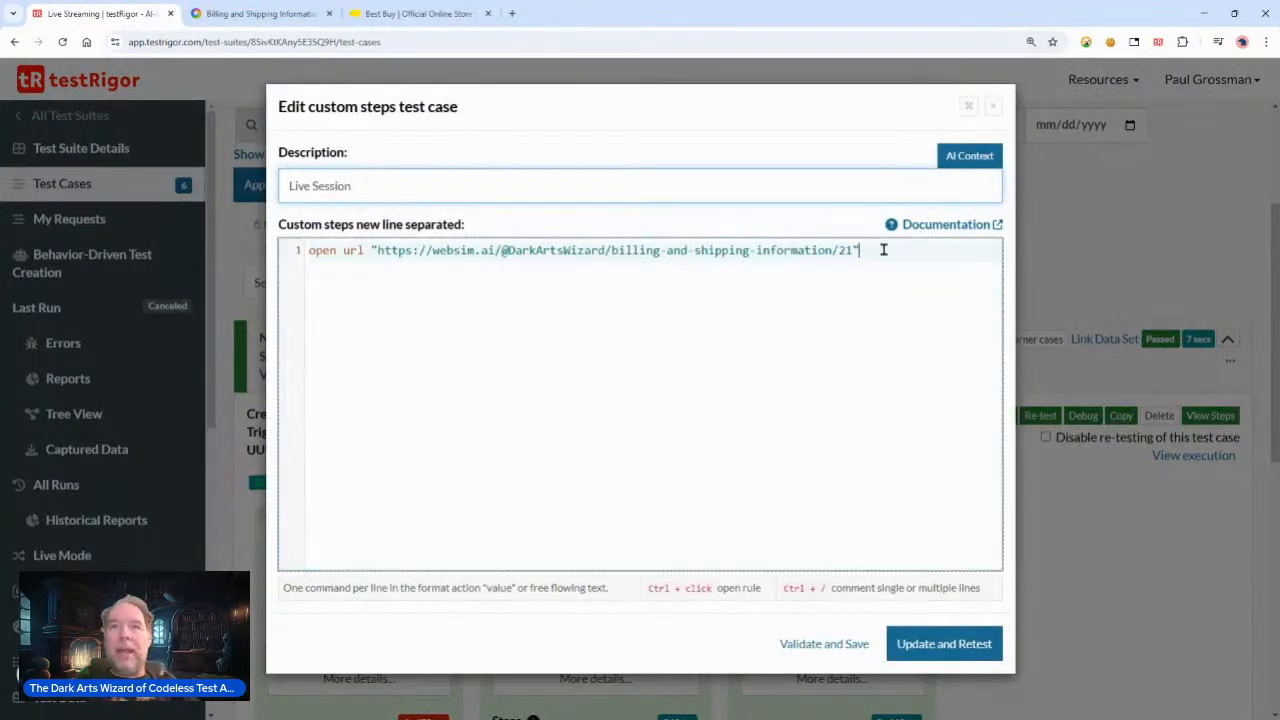
{"action": "key", "text": "ctrl+a"}
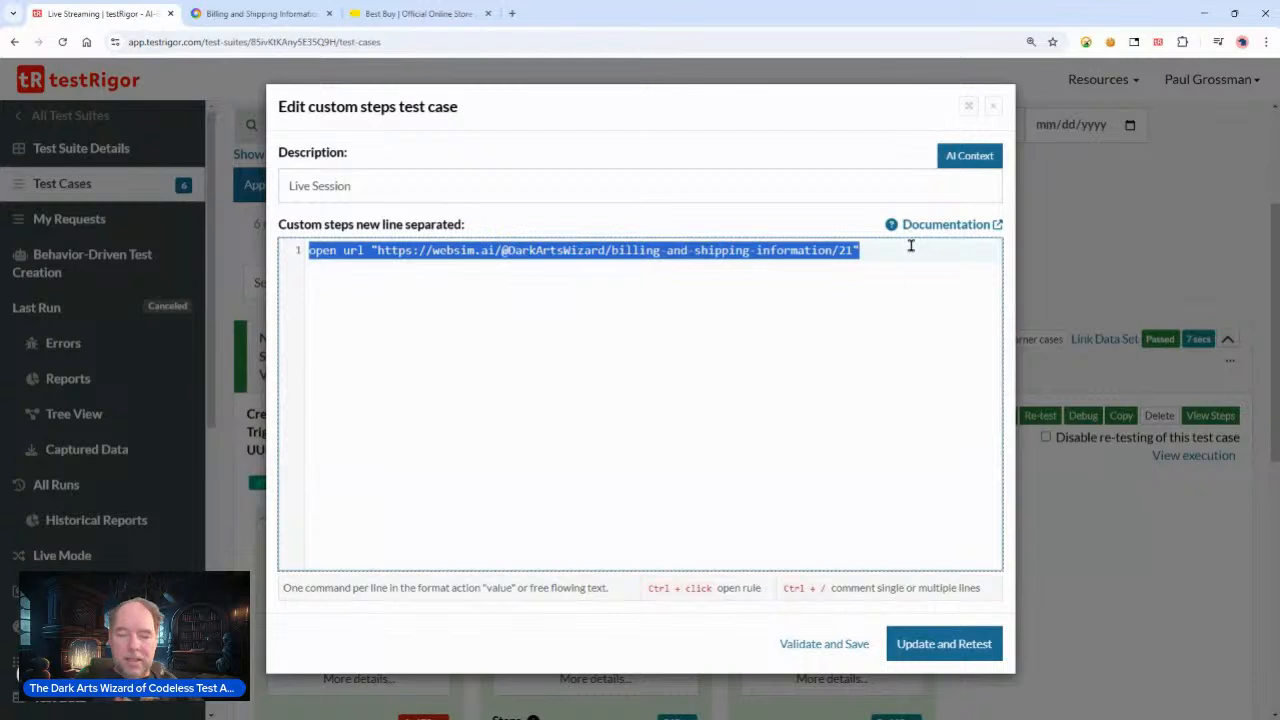
{"action": "left_click", "coordinate": [911, 245]}
{"action": "key", "text": "Return"}
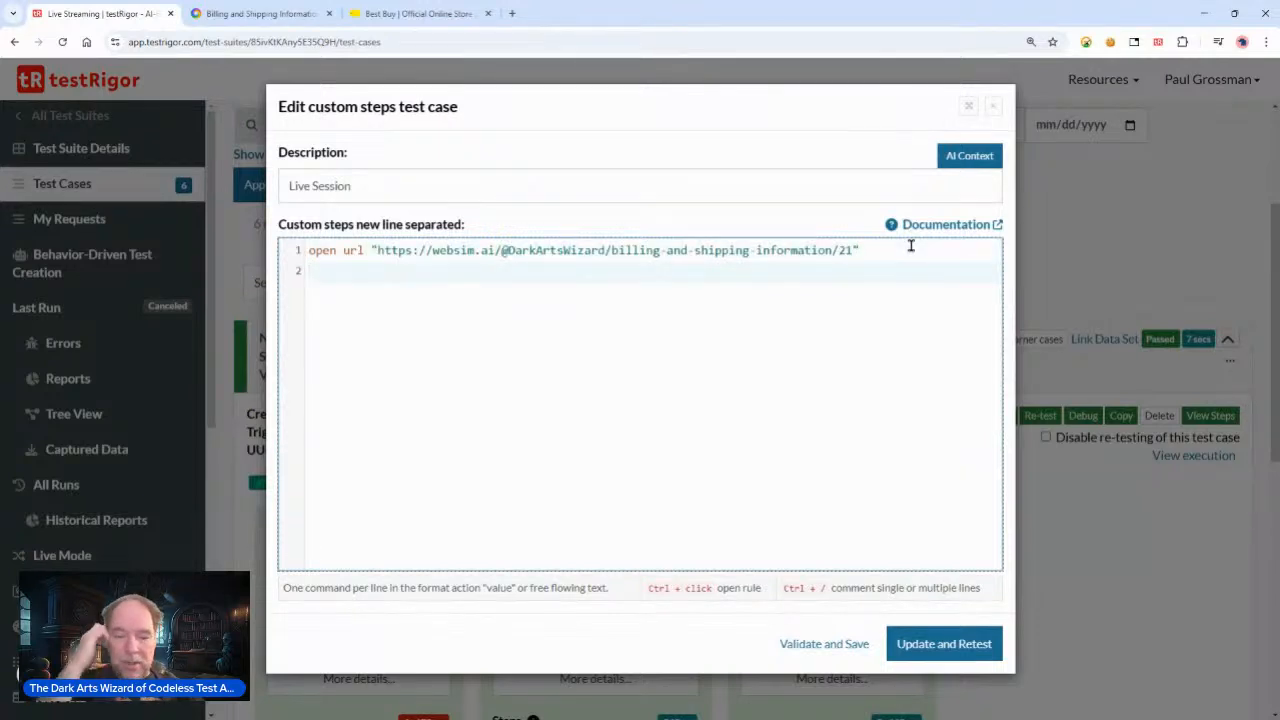
{"action": "type", "text": "ente"}
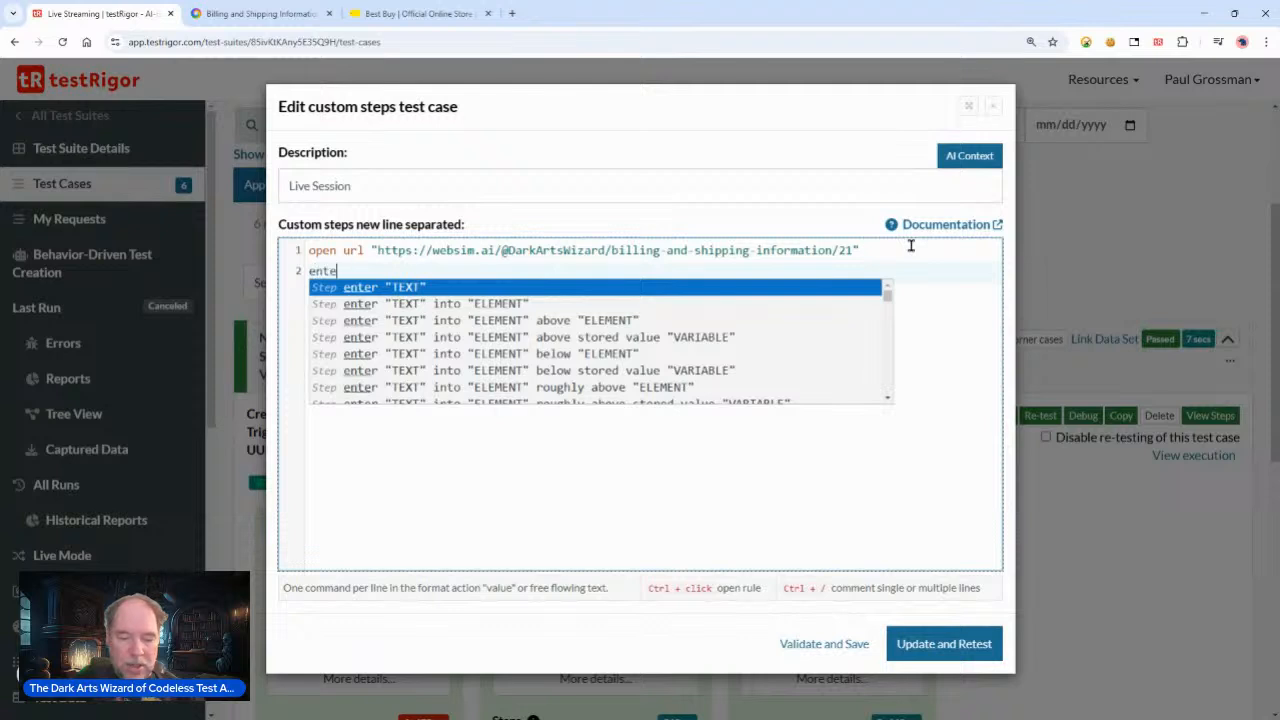
{"action": "type", "text": "r \"Paul\" into"}
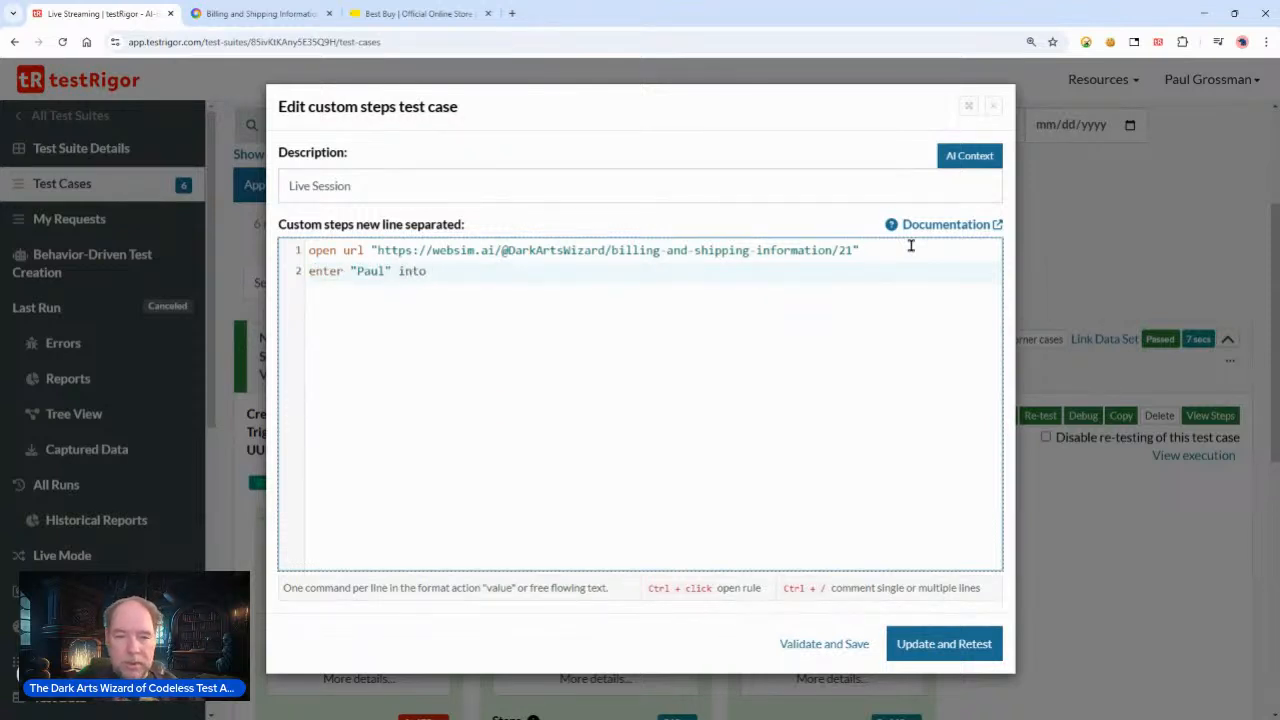
{"action": "type", "text": " \"Name"}
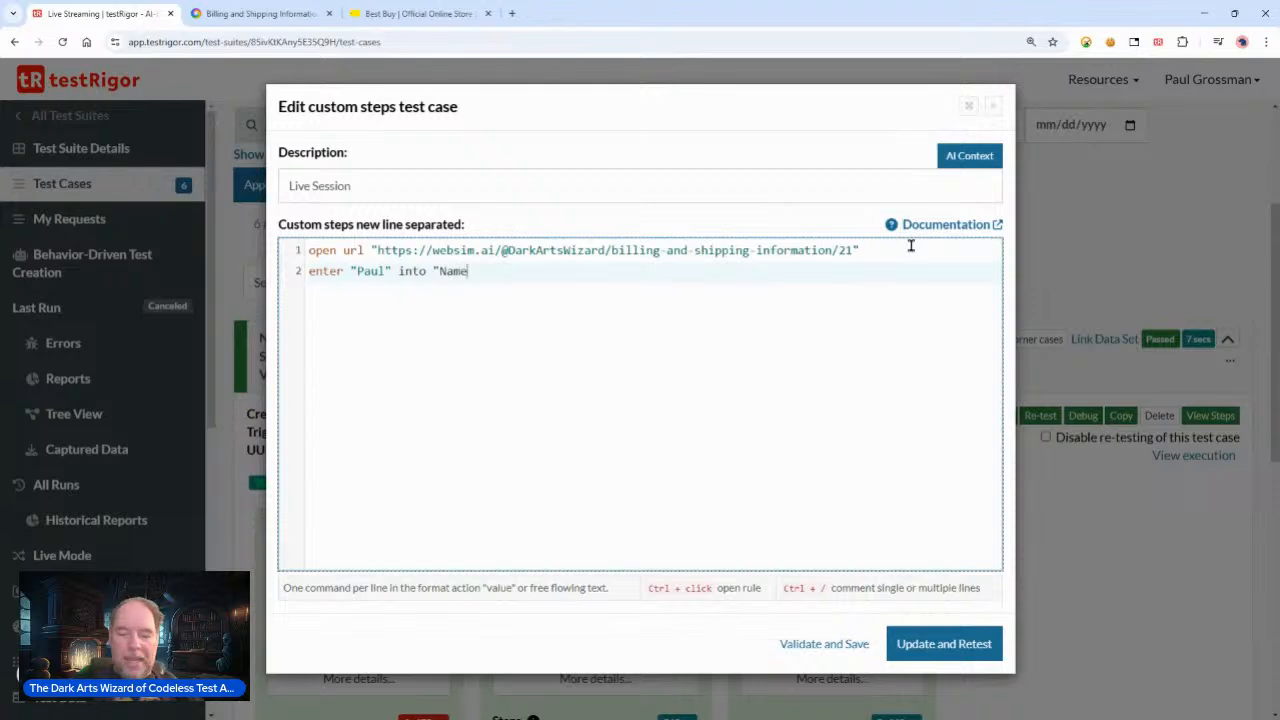
Step: Check the websim form and add a third step selecting Illinois from "state"
{"action": "left_click", "coordinate": [256, 13]}
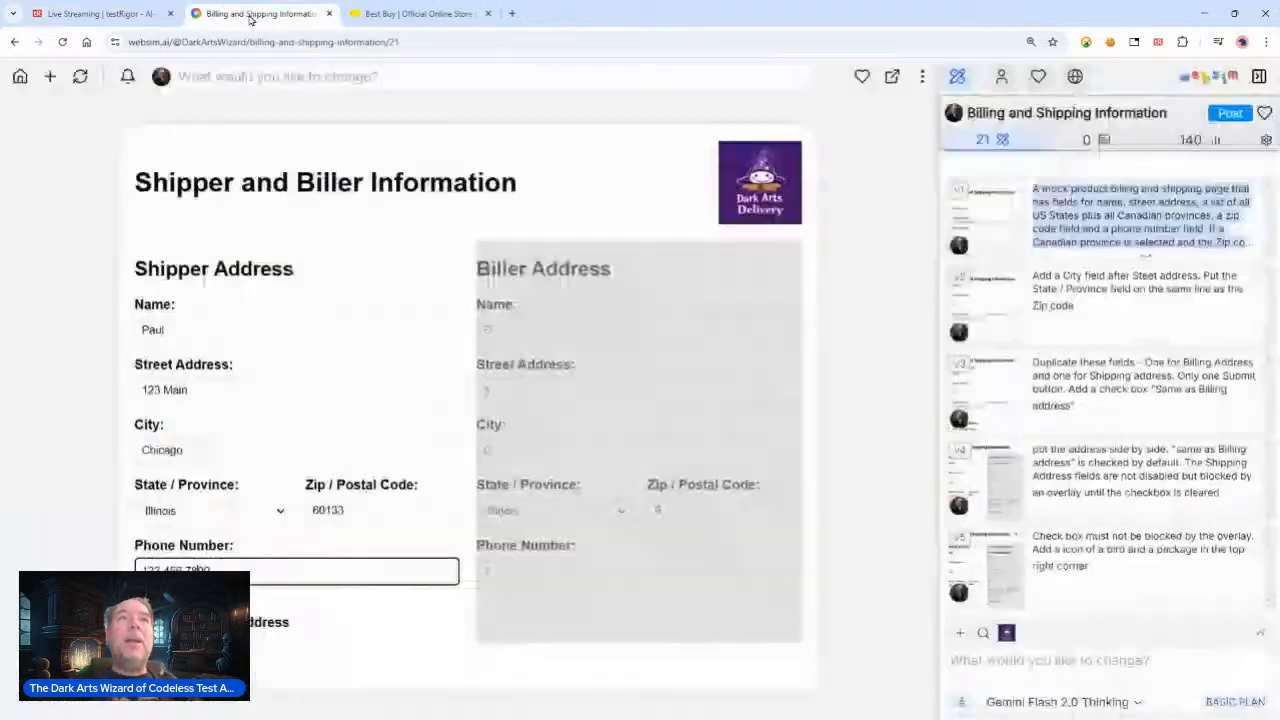
{"action": "left_click", "coordinate": [105, 14]}
{"action": "left_click", "coordinate": [528, 271]}
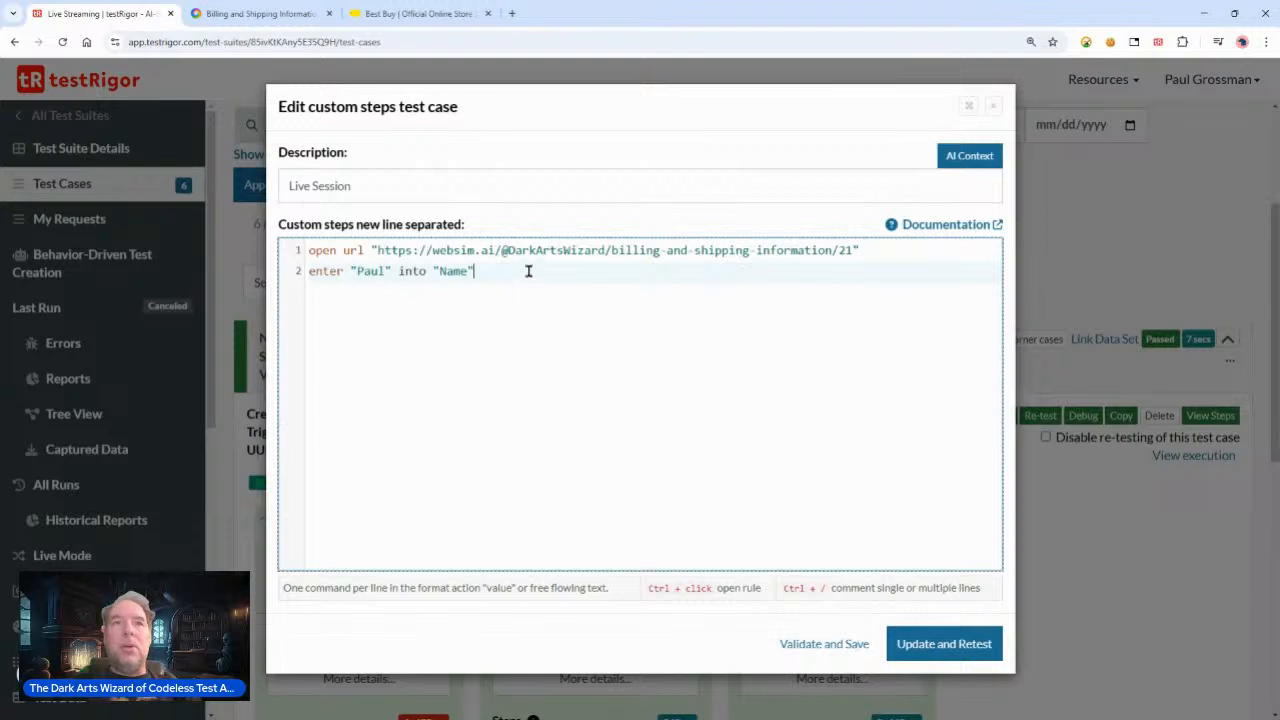
{"action": "key", "text": "Return"}
{"action": "type", "text": "selecy Illinois\" from\"sta"}
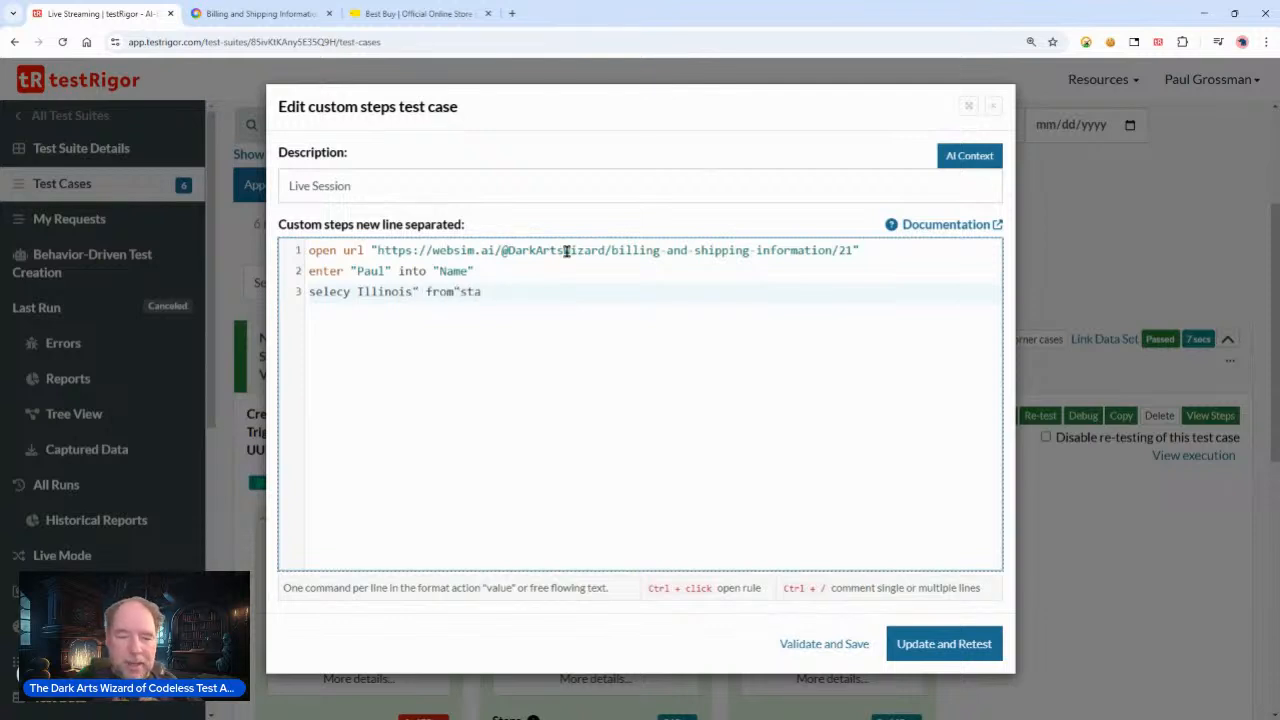
{"action": "key", "text": "Right"}
{"action": "key", "text": "Right"}
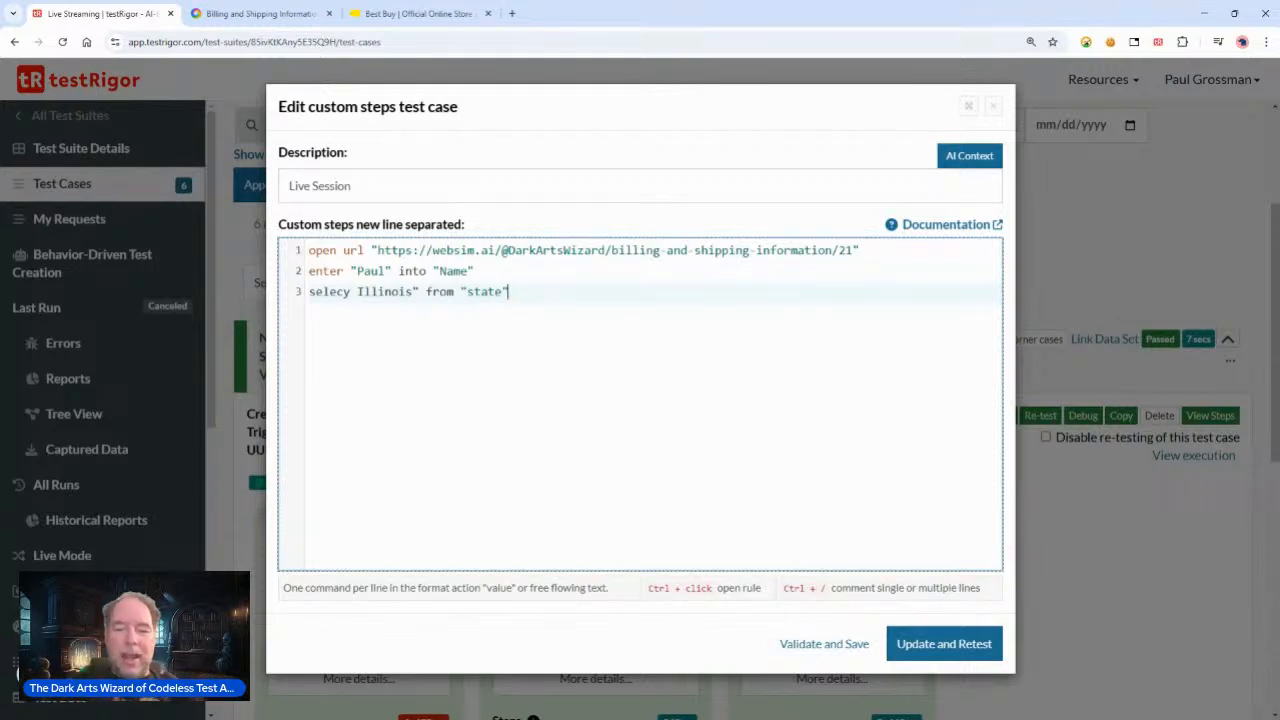
Step: Fix the third step to read select "Illinois" from "state" and update and retest the test case
{"action": "left_click", "coordinate": [960, 648]}
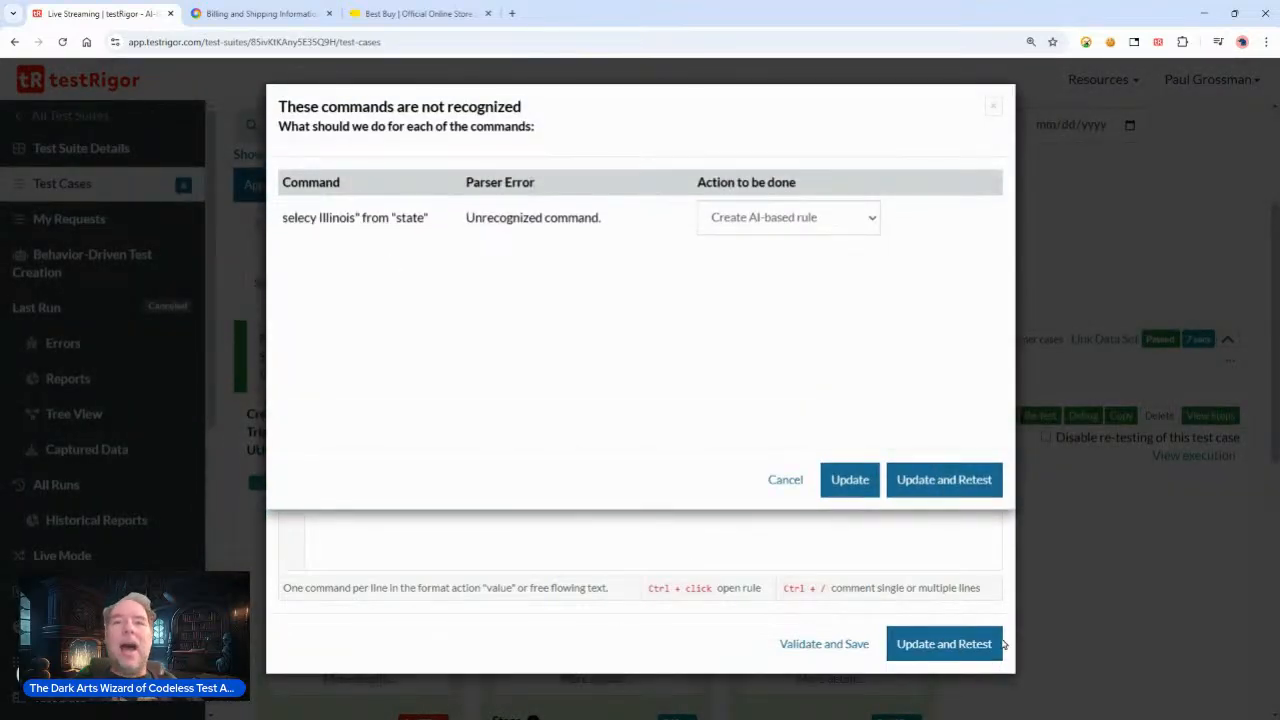
{"action": "left_click", "coordinate": [776, 481]}
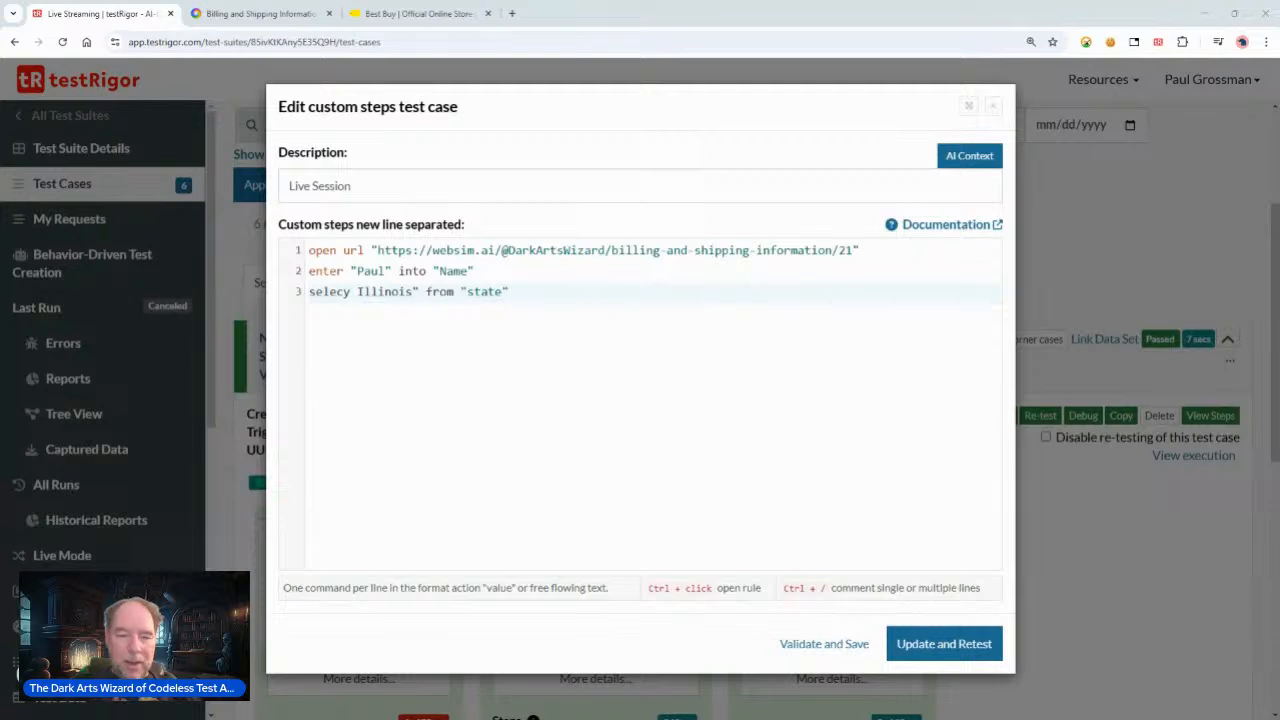
{"action": "left_click", "coordinate": [349, 291]}
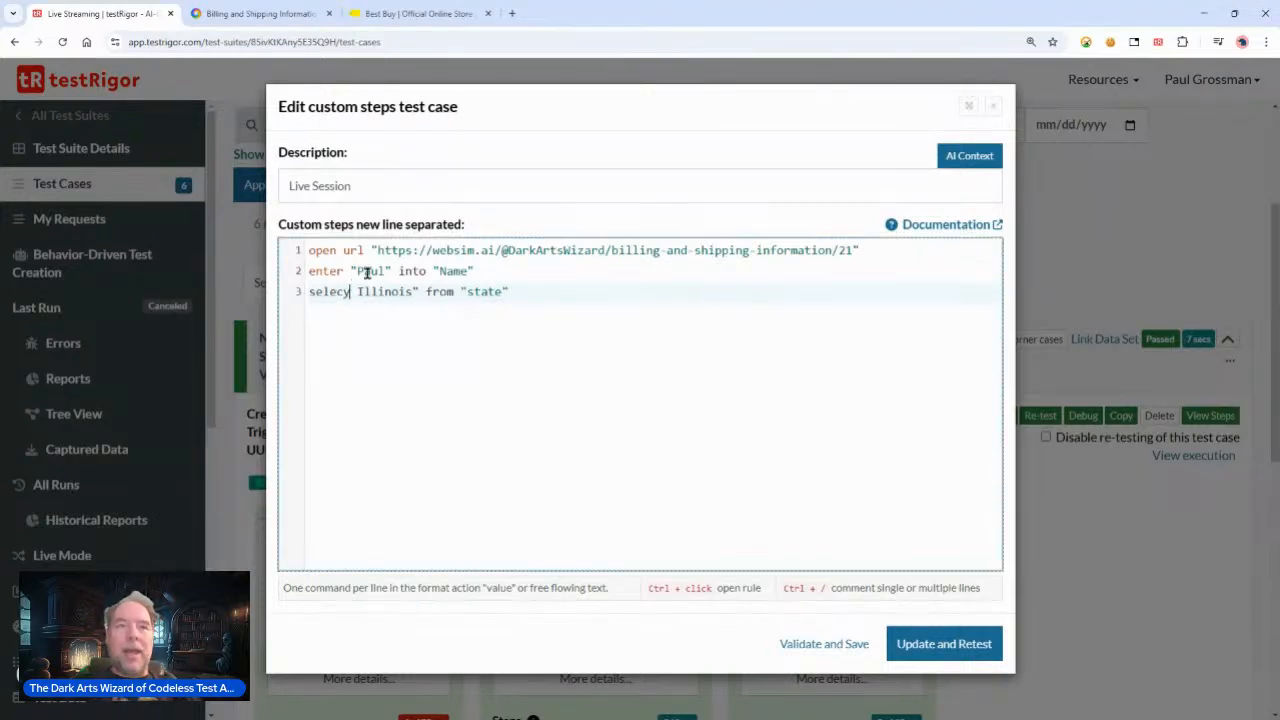
{"action": "key", "text": "BackSpace"}
{"action": "type", "text": "t "}
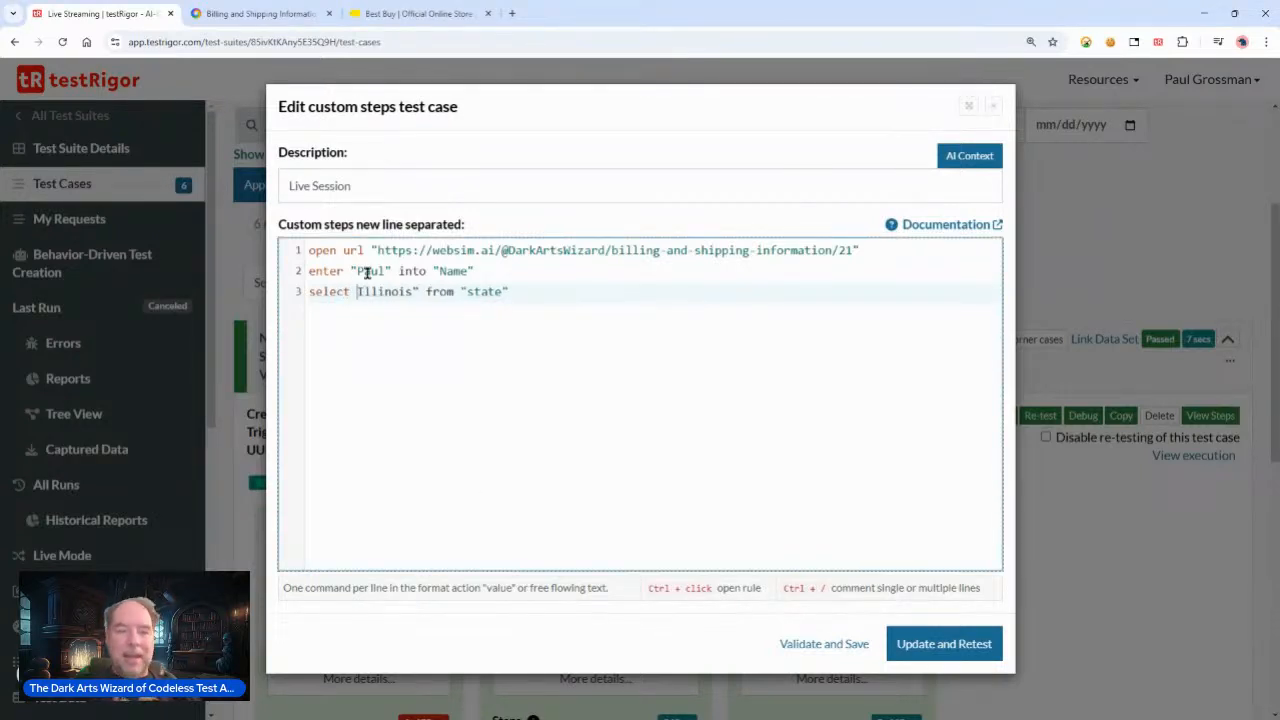
{"action": "type", "text": "\""}
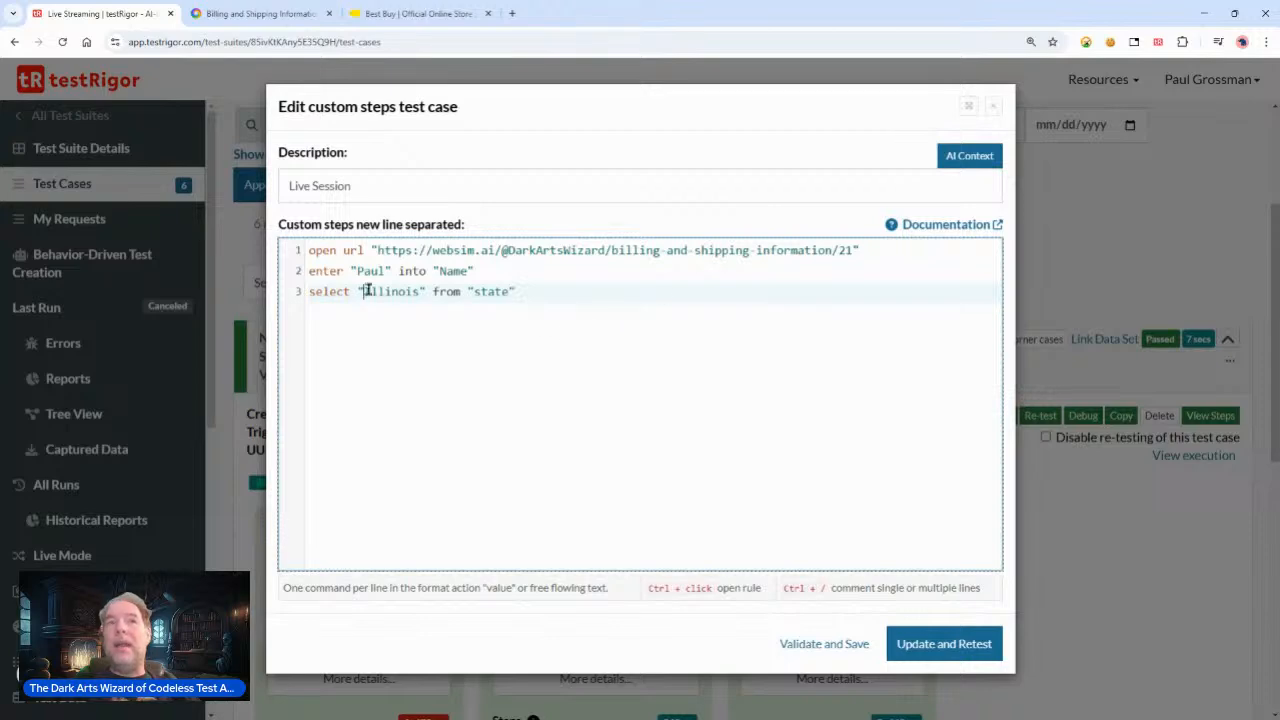
{"action": "left_click", "coordinate": [920, 645]}
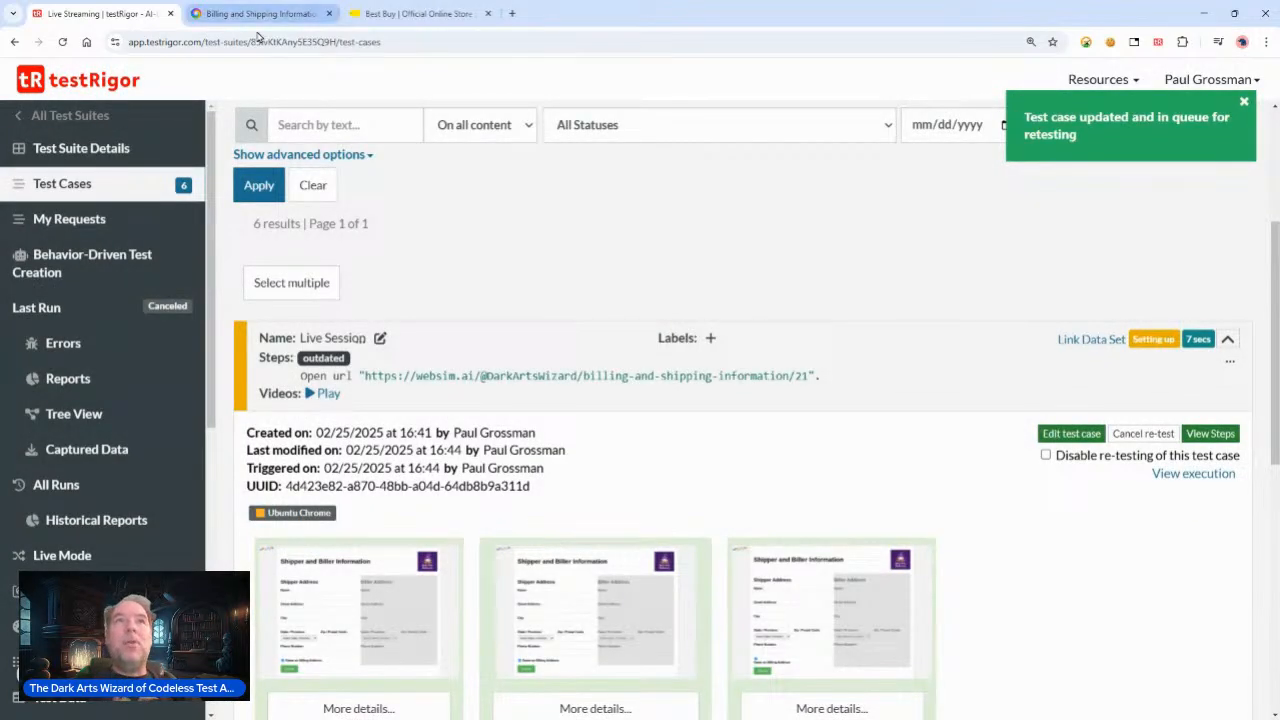
Step: Inspect the State / Province dropdown on the websim form and return to testRigor
{"action": "left_click", "coordinate": [268, 14]}
{"action": "left_click_drag", "start_coordinate": [217, 334], "coordinate": [87, 344]}
{"action": "left_click", "coordinate": [223, 515]}
{"action": "left_click", "coordinate": [215, 414]}
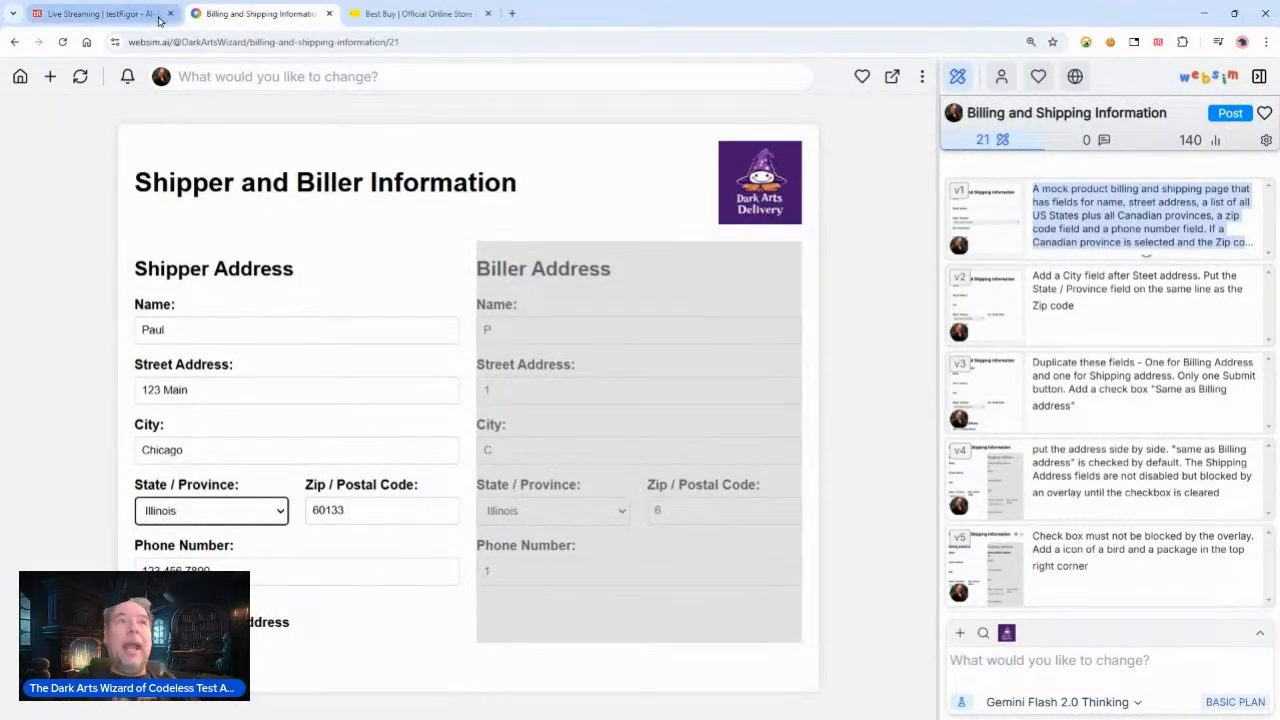
{"action": "left_click", "coordinate": [100, 13]}
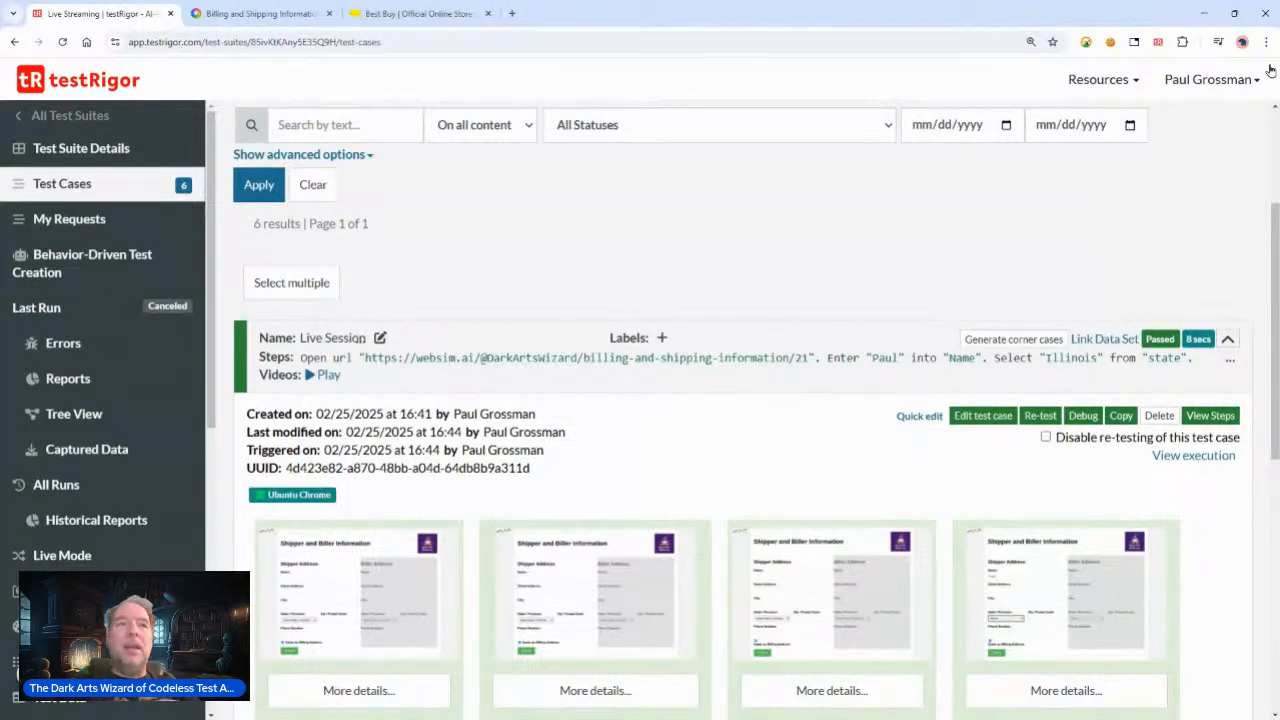
Step: View the Live Session test case's saved steps
{"action": "scroll", "coordinate": [603, 268], "scroll_direction": "down", "scroll_amount": 2}
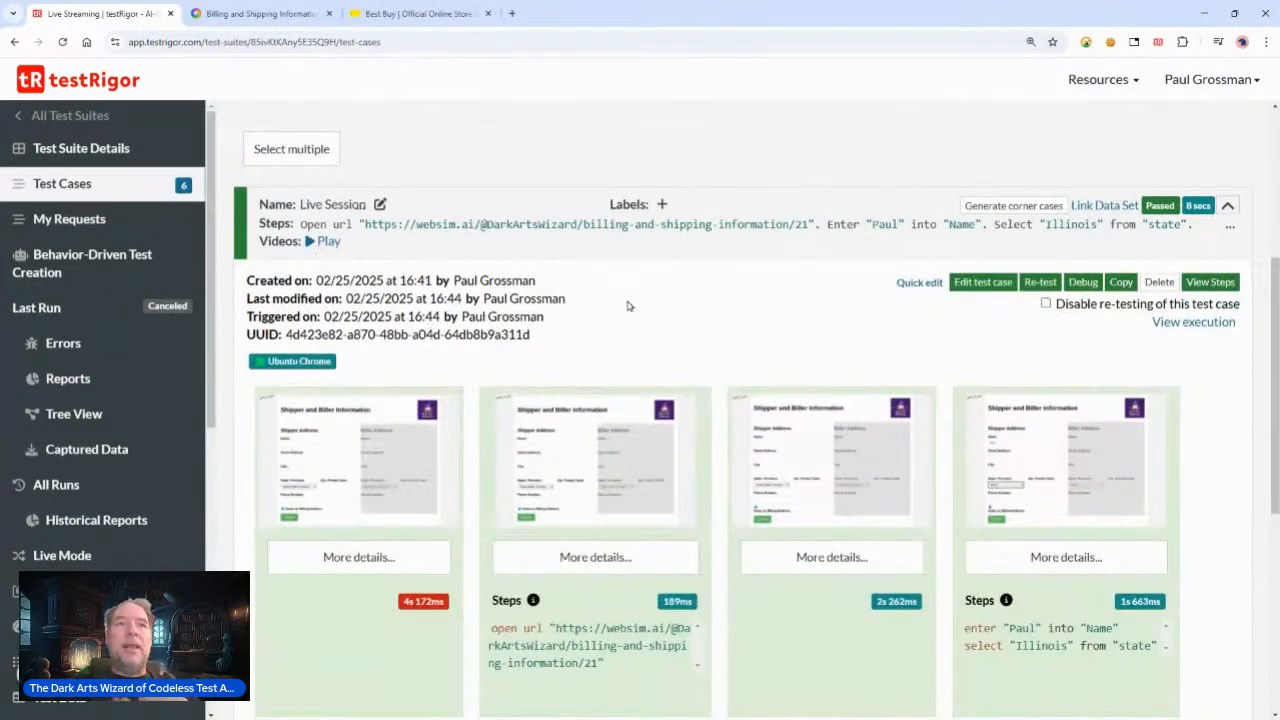
{"action": "left_click", "coordinate": [1210, 282]}
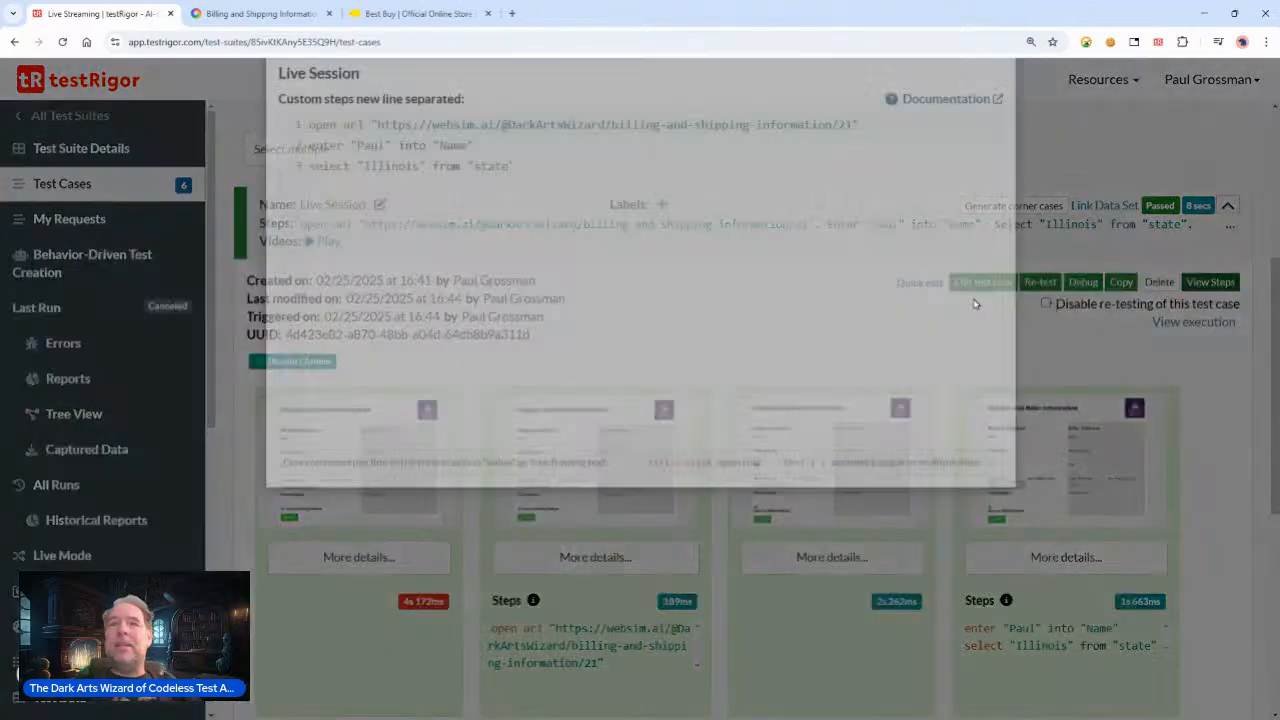
{"action": "mouse_move", "coordinate": [310, 224]}
{"action": "left_mouse_down"}
{"action": "mouse_move", "coordinate": [509, 223]}
{"action": "mouse_move", "coordinate": [309, 244]}
{"action": "left_mouse_up"}
{"action": "left_click", "coordinate": [993, 107]}
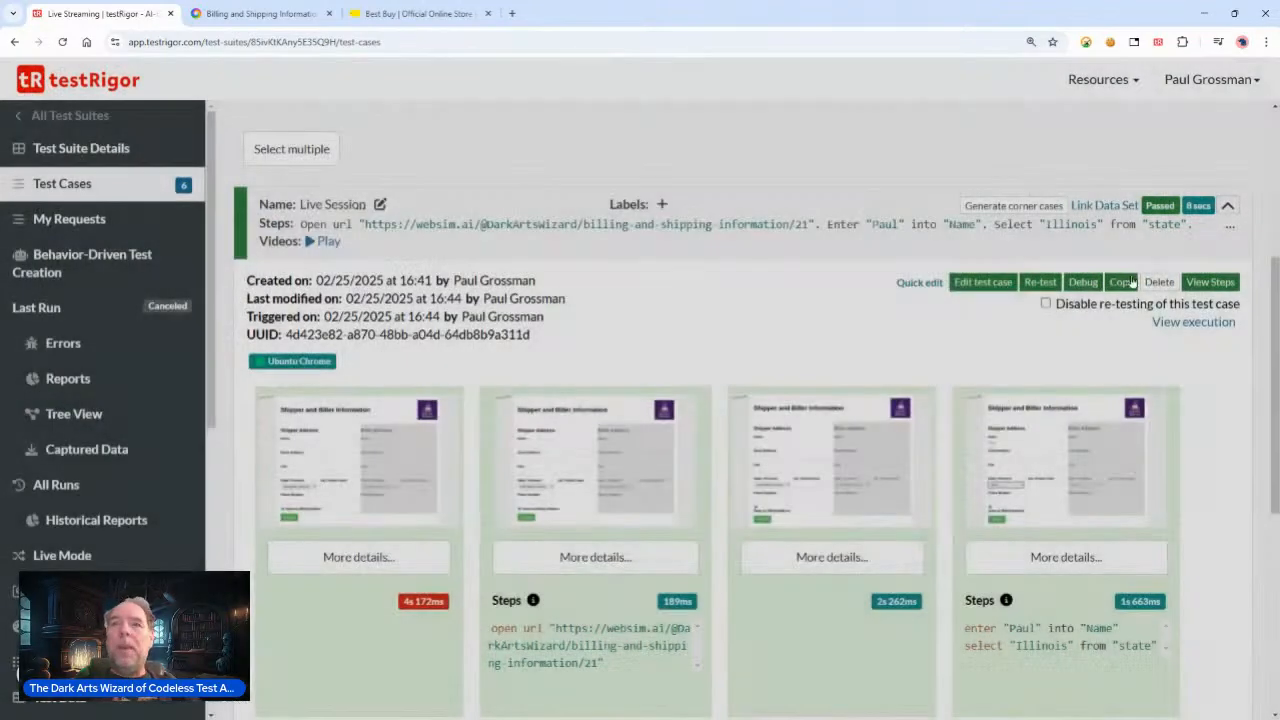
Step: Review the rerun's screenshots and their step captions, and return to the websim form tab
{"action": "scroll", "coordinate": [803, 334], "scroll_direction": "down", "scroll_amount": 3}
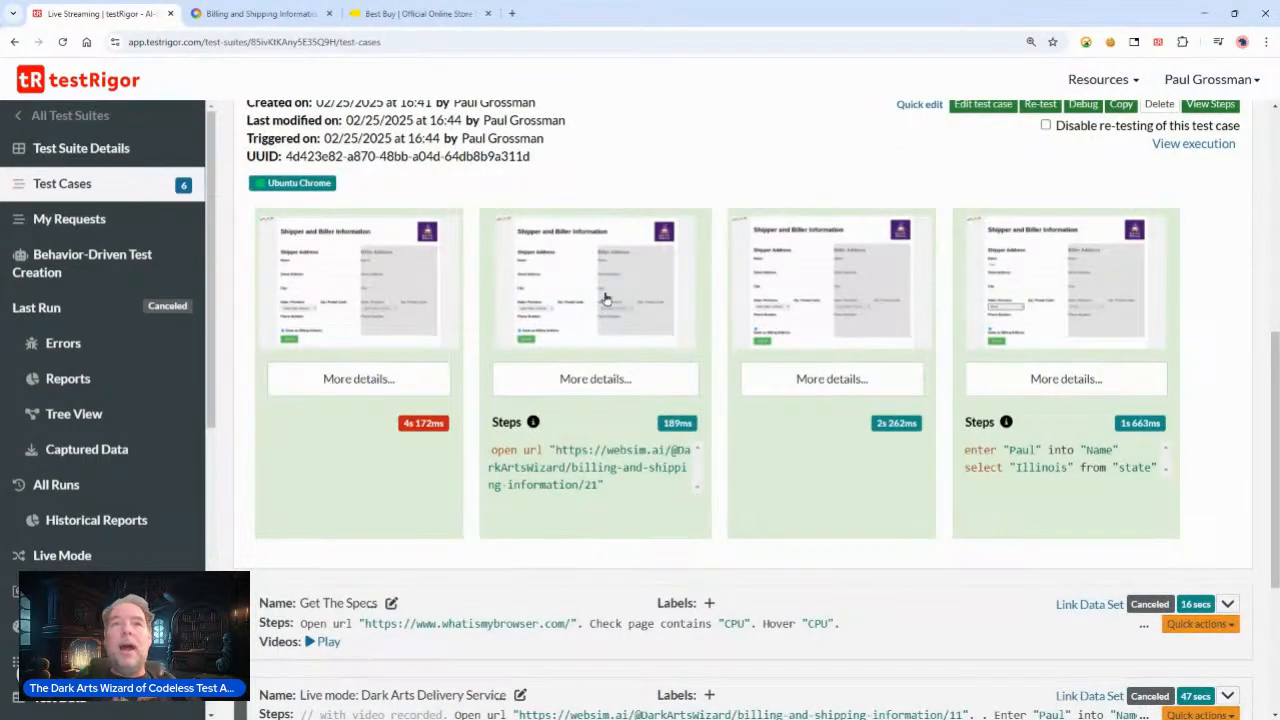
{"action": "left_click", "coordinate": [604, 300]}
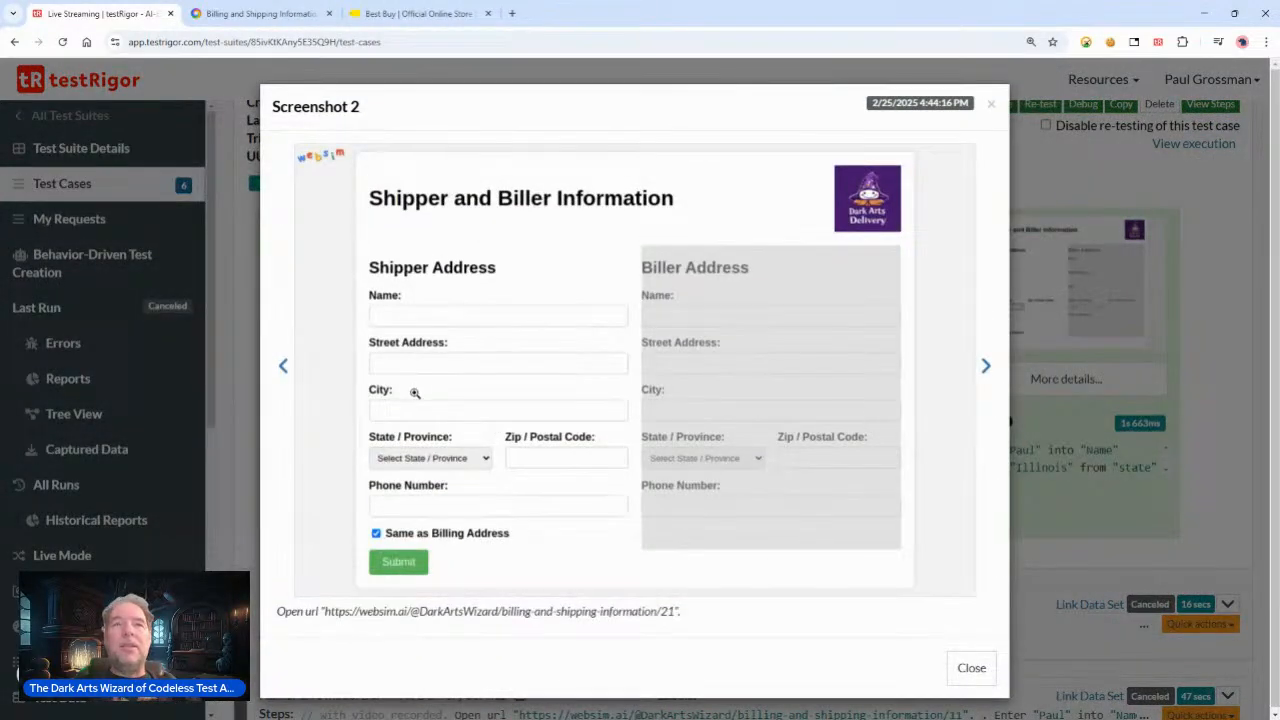
{"action": "left_click", "coordinate": [987, 367]}
{"action": "left_click", "coordinate": [987, 367]}
{"action": "left_click_drag", "start_coordinate": [312, 611], "coordinate": [410, 612]}
{"action": "left_click_drag", "start_coordinate": [554, 608], "coordinate": [402, 611]}
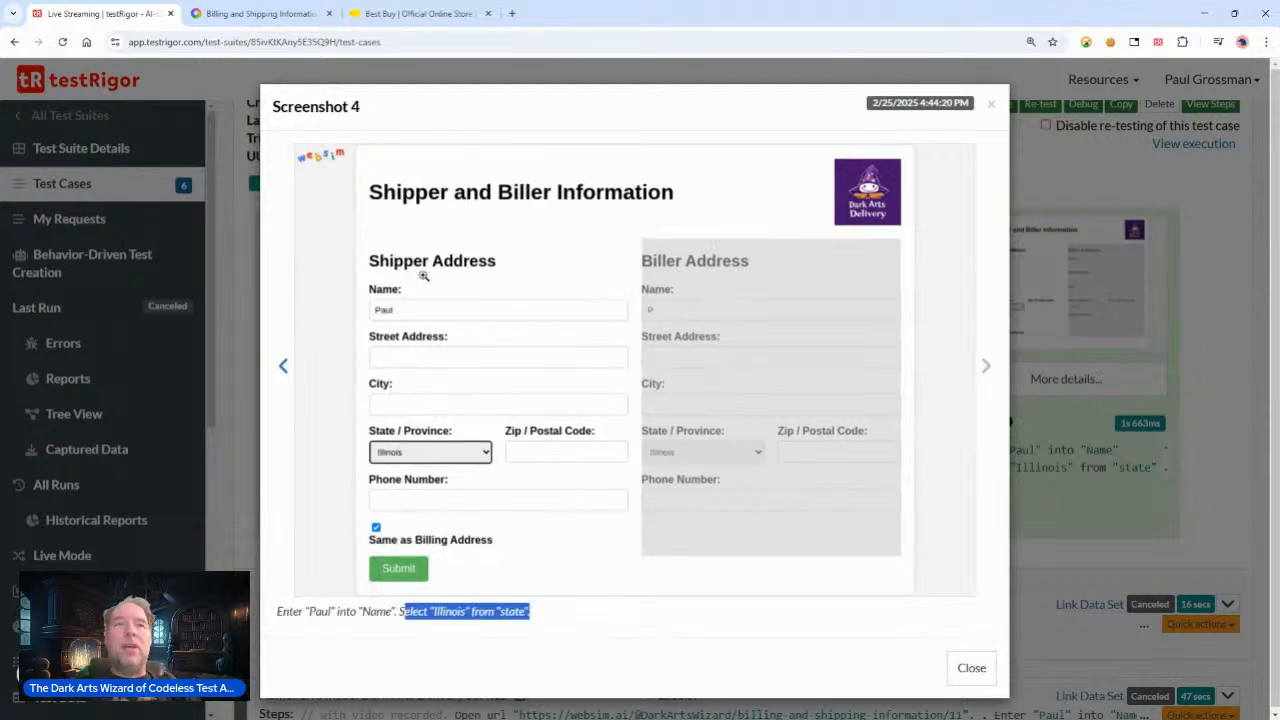
{"action": "left_click_drag", "start_coordinate": [571, 614], "coordinate": [460, 611]}
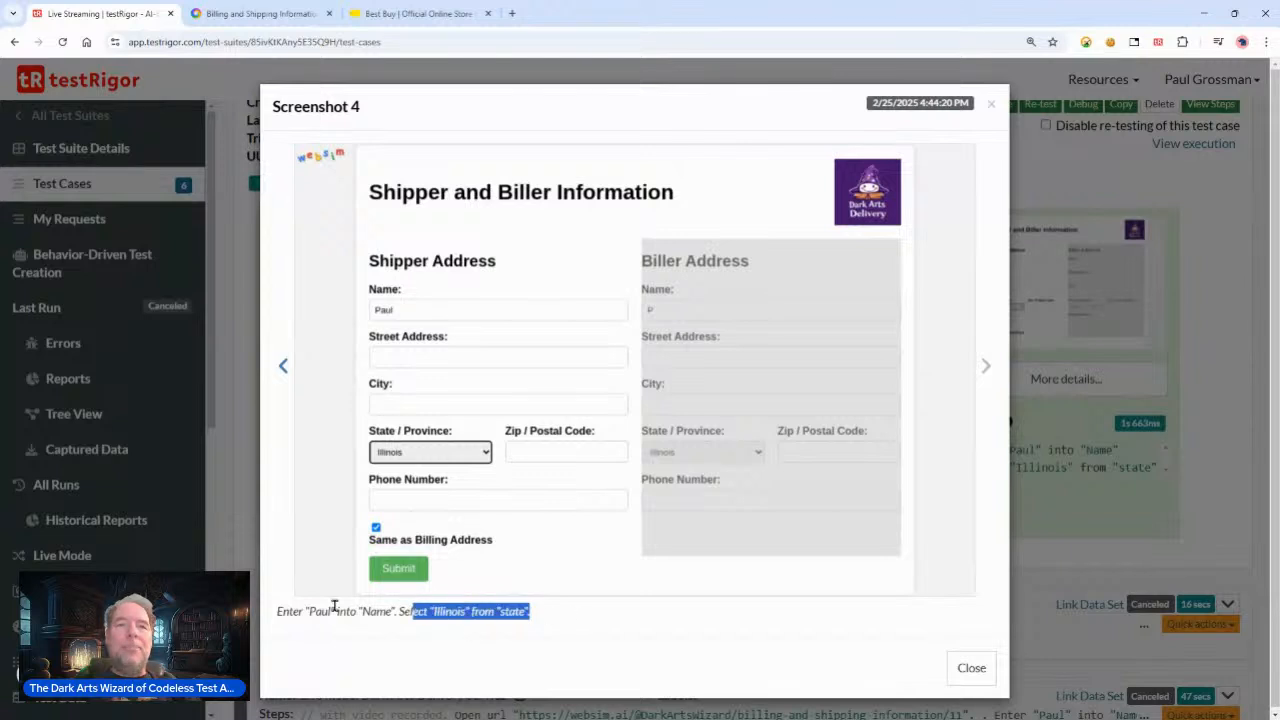
{"action": "left_click_drag", "start_coordinate": [365, 611], "coordinate": [266, 621]}
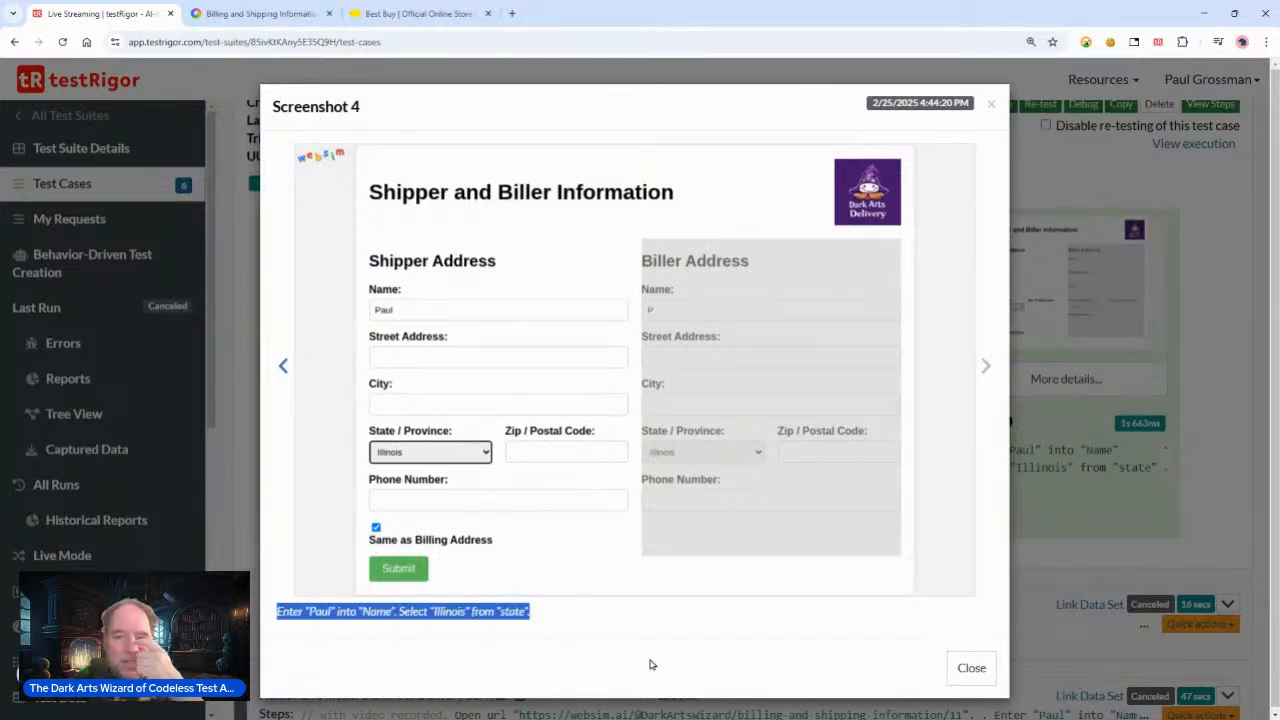
{"action": "left_click", "coordinate": [331, 313]}
{"action": "left_click", "coordinate": [484, 272]}
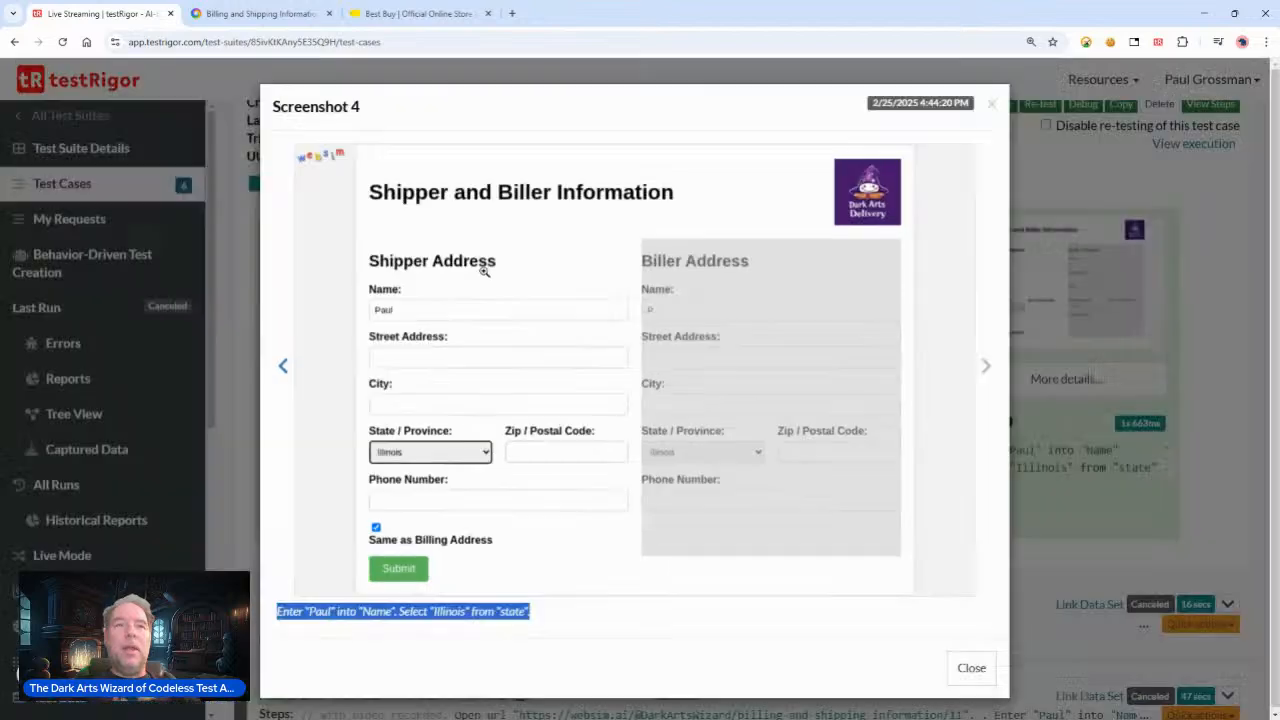
{"action": "left_click", "coordinate": [969, 666]}
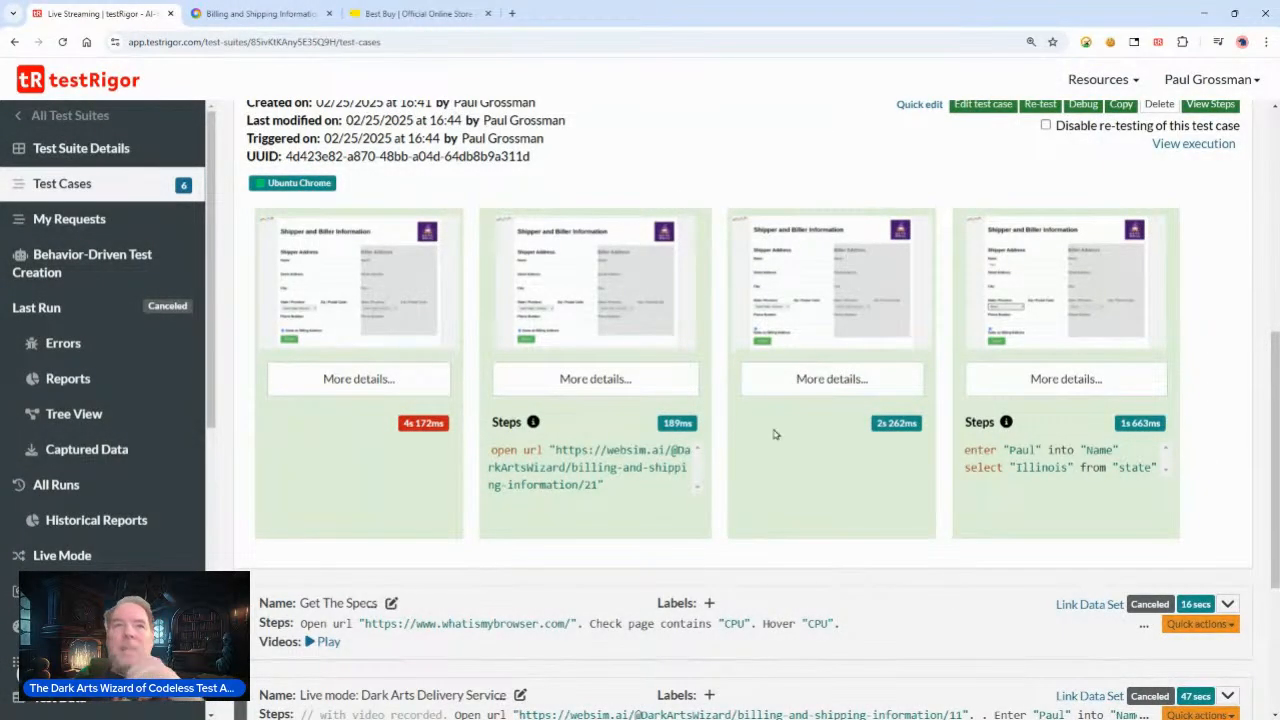
{"action": "left_click", "coordinate": [268, 14]}
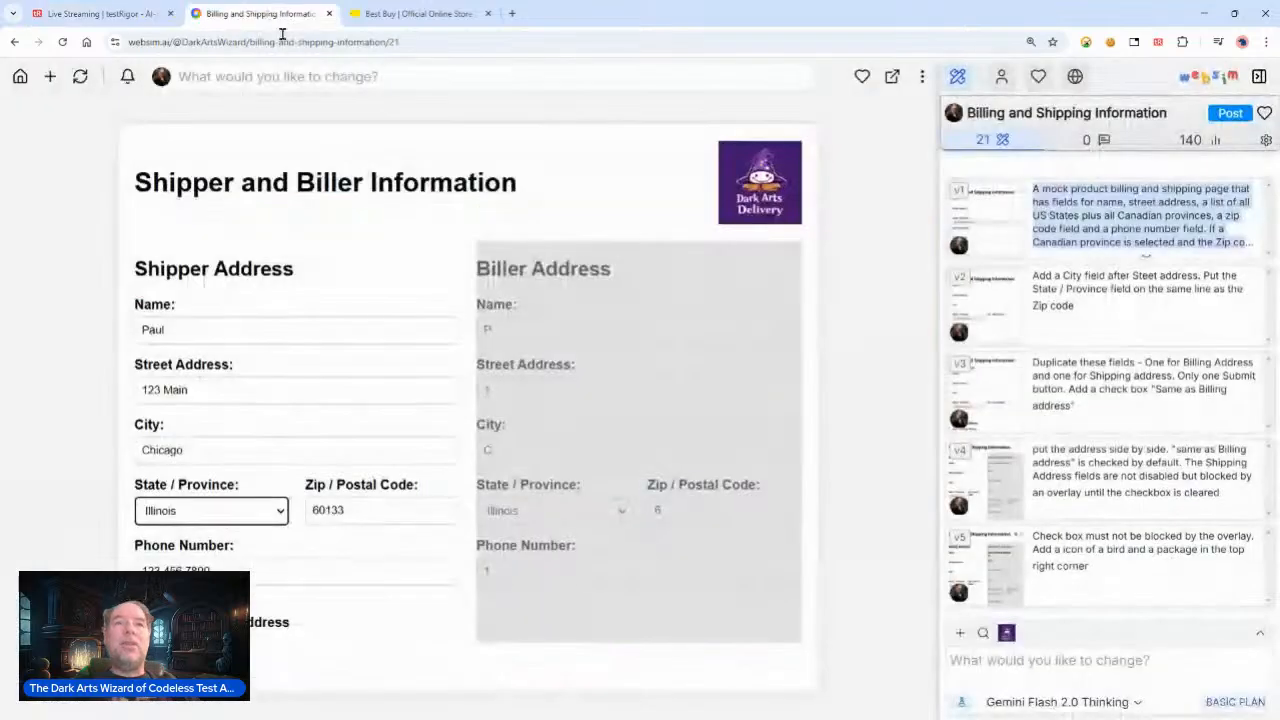
Step: Inspect the Street Address and City fields on the websim form and return to testRigor
{"action": "left_click_drag", "start_coordinate": [222, 386], "coordinate": [80, 388]}
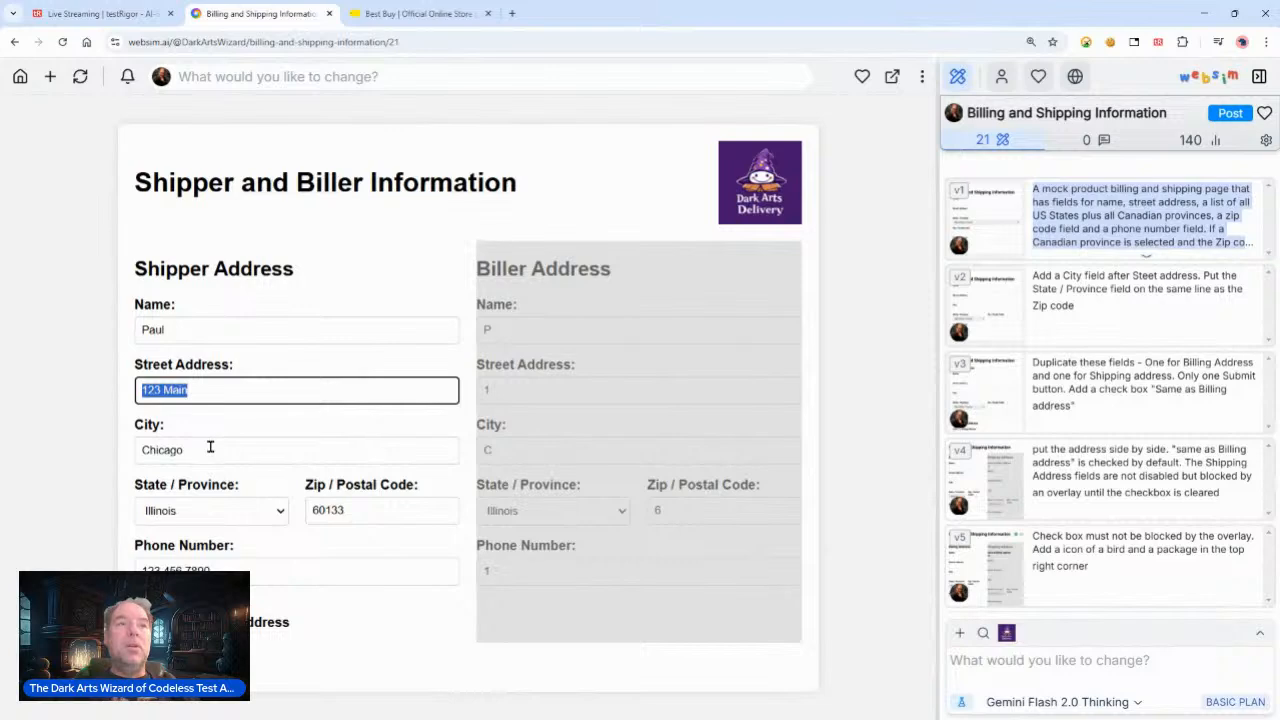
{"action": "left_click_drag", "start_coordinate": [210, 447], "coordinate": [115, 454]}
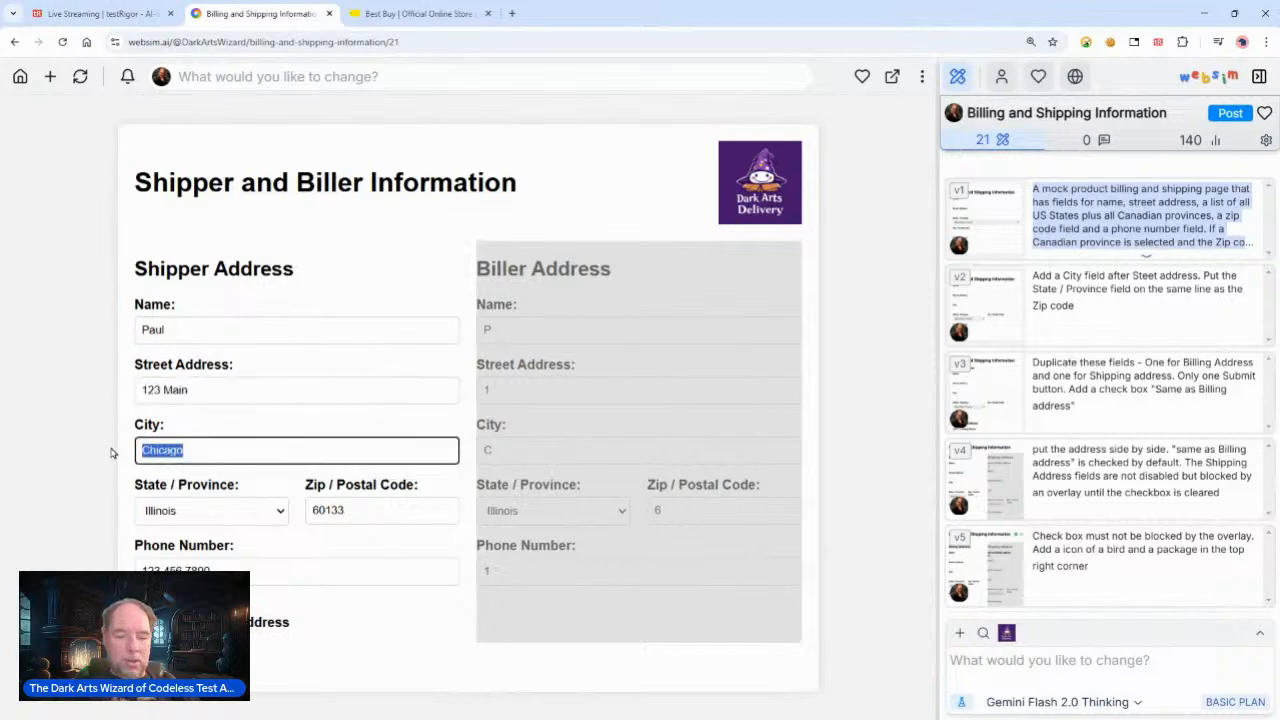
{"action": "left_click", "coordinate": [120, 13]}
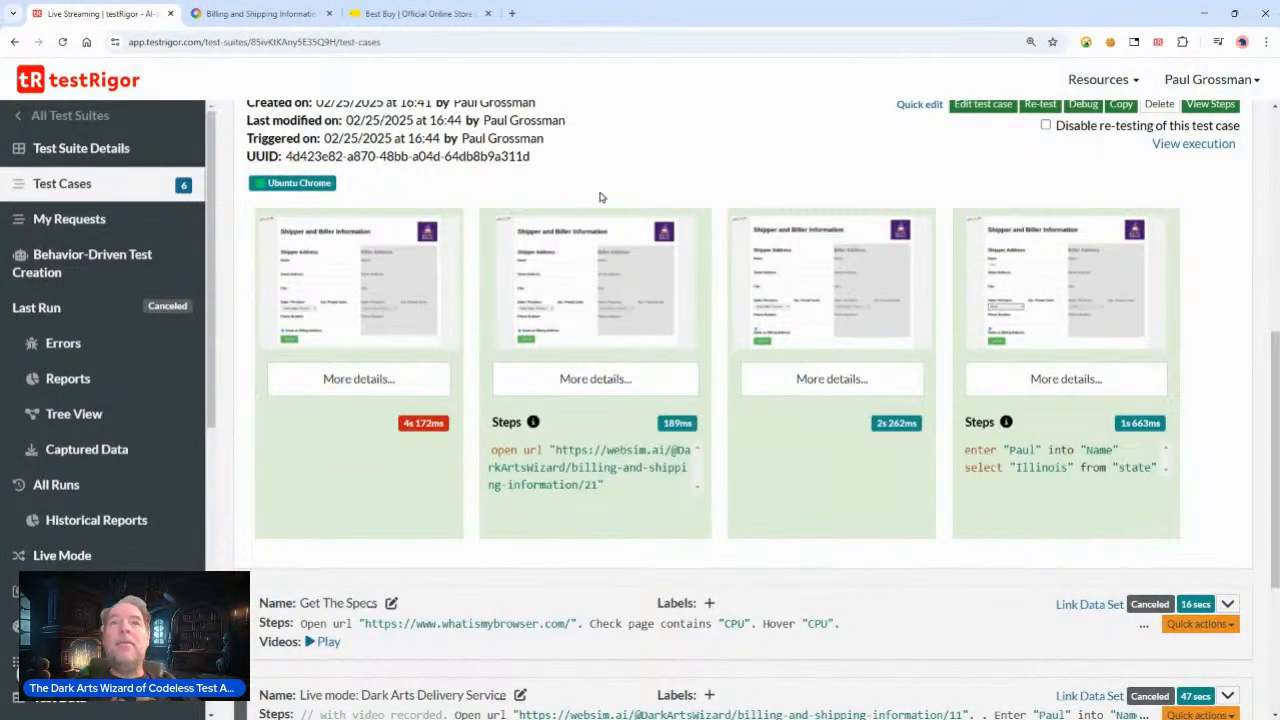
Step: Quick-edit the Live Session test case and add a fourth line with the enter "TEXT" into "ELEMENT" command template
{"action": "scroll", "coordinate": [936, 158], "scroll_direction": "up", "scroll_amount": 1}
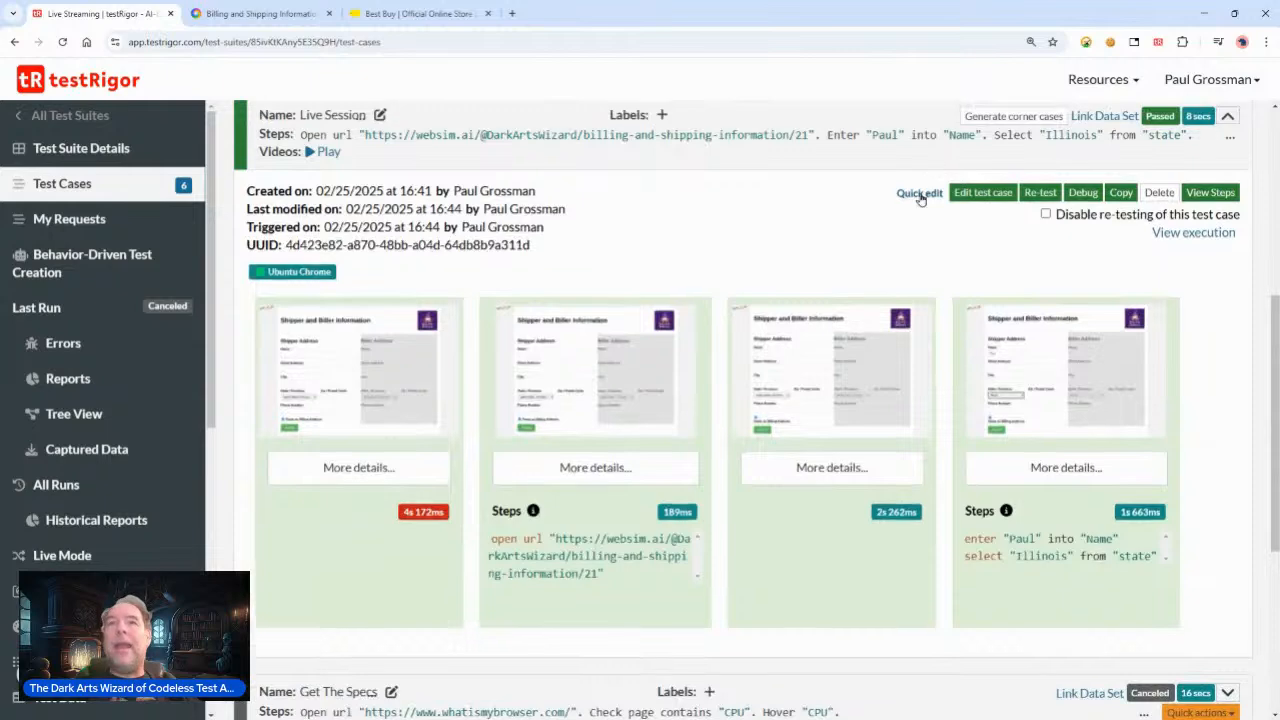
{"action": "left_click", "coordinate": [919, 192]}
{"action": "left_click", "coordinate": [514, 271]}
{"action": "left_click", "coordinate": [558, 293]}
{"action": "key", "text": "Return"}
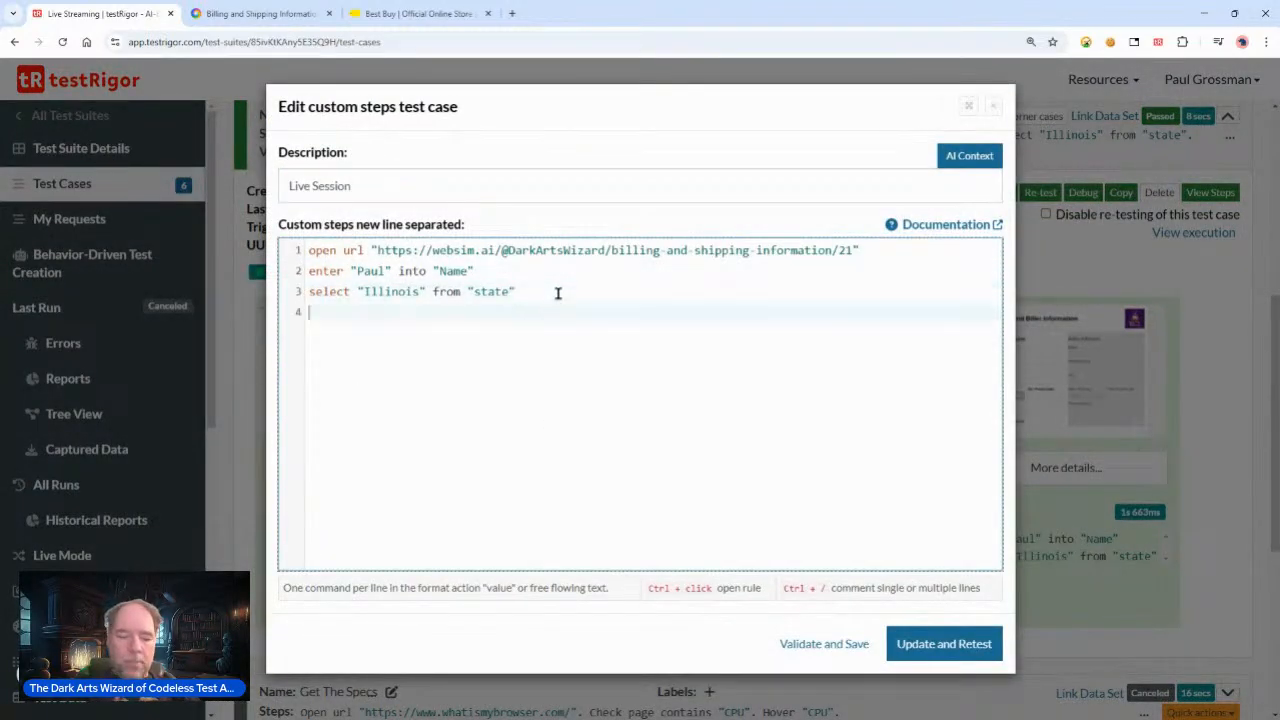
{"action": "type", "text": "enter"}
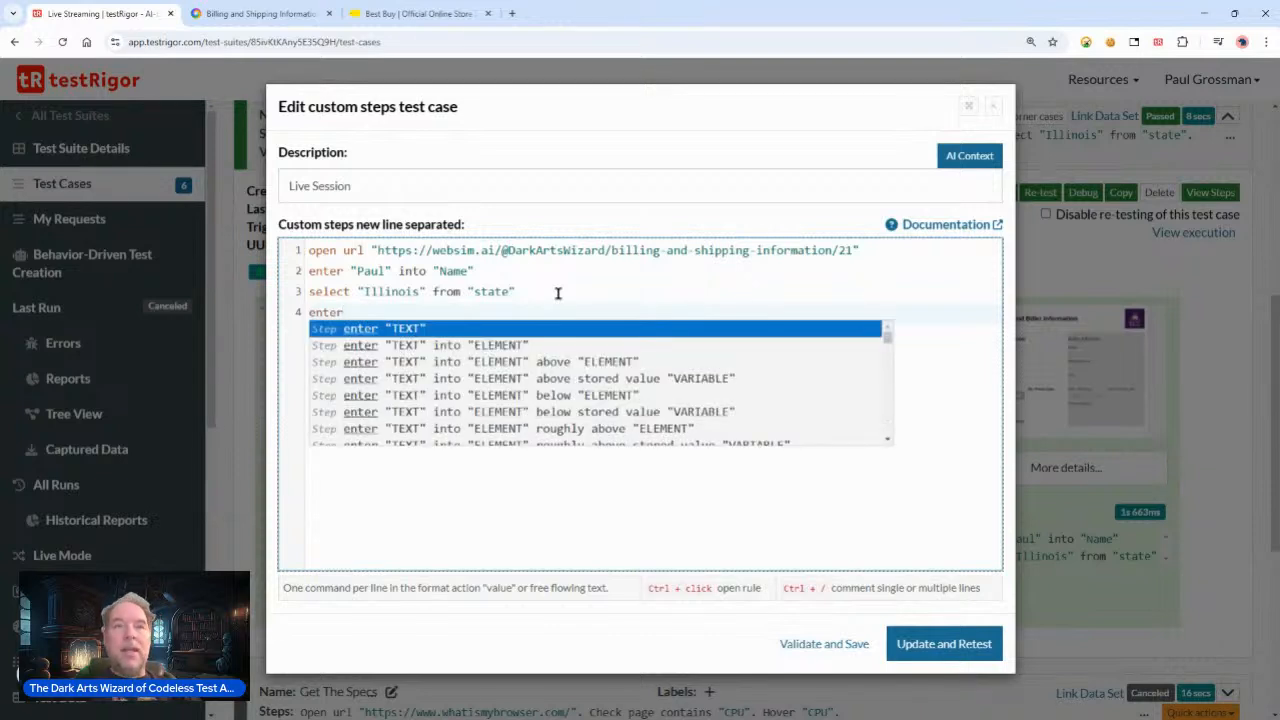
{"action": "key", "text": "Down"}
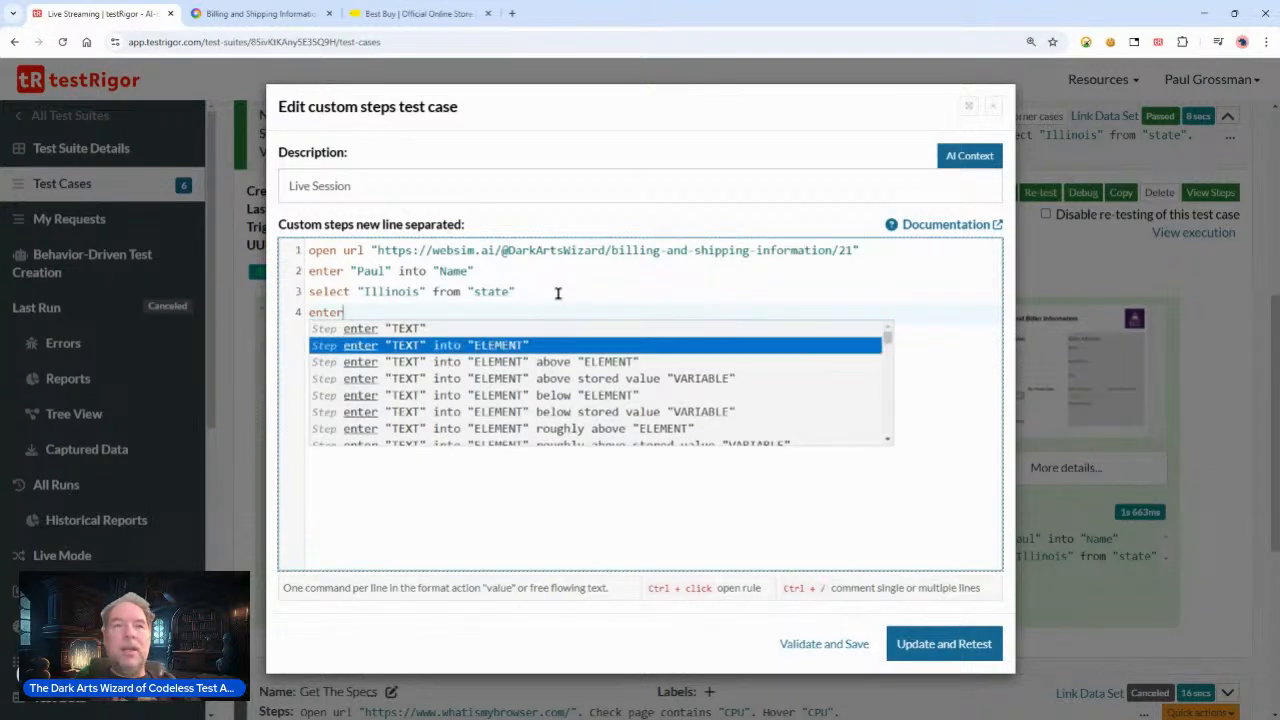
{"action": "key", "text": "Return"}
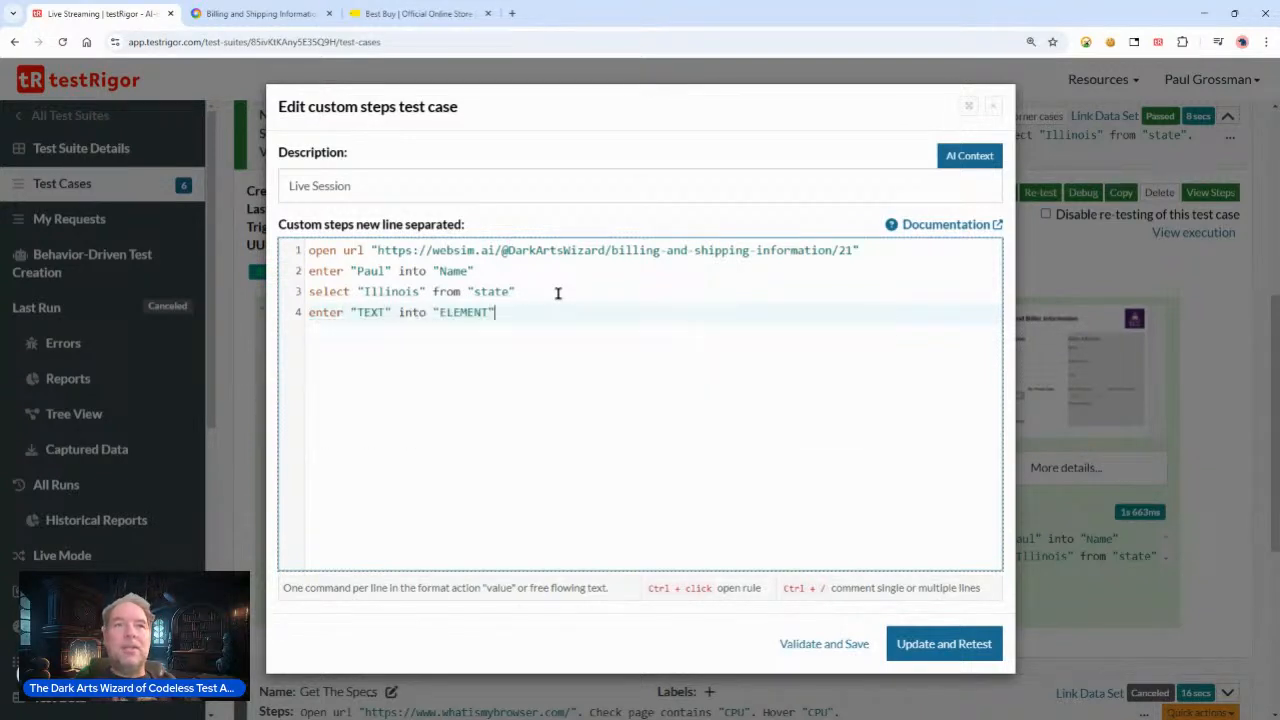
Step: Fill the fourth step as enter "Chicago" into "City" and start a new line
{"action": "key", "text": "shift+Right"}
{"action": "key", "text": "shift+Right"}
{"action": "key", "text": "shift+Right"}
{"action": "key", "text": "shift+Right"}
{"action": "type", "text": "Chic"}
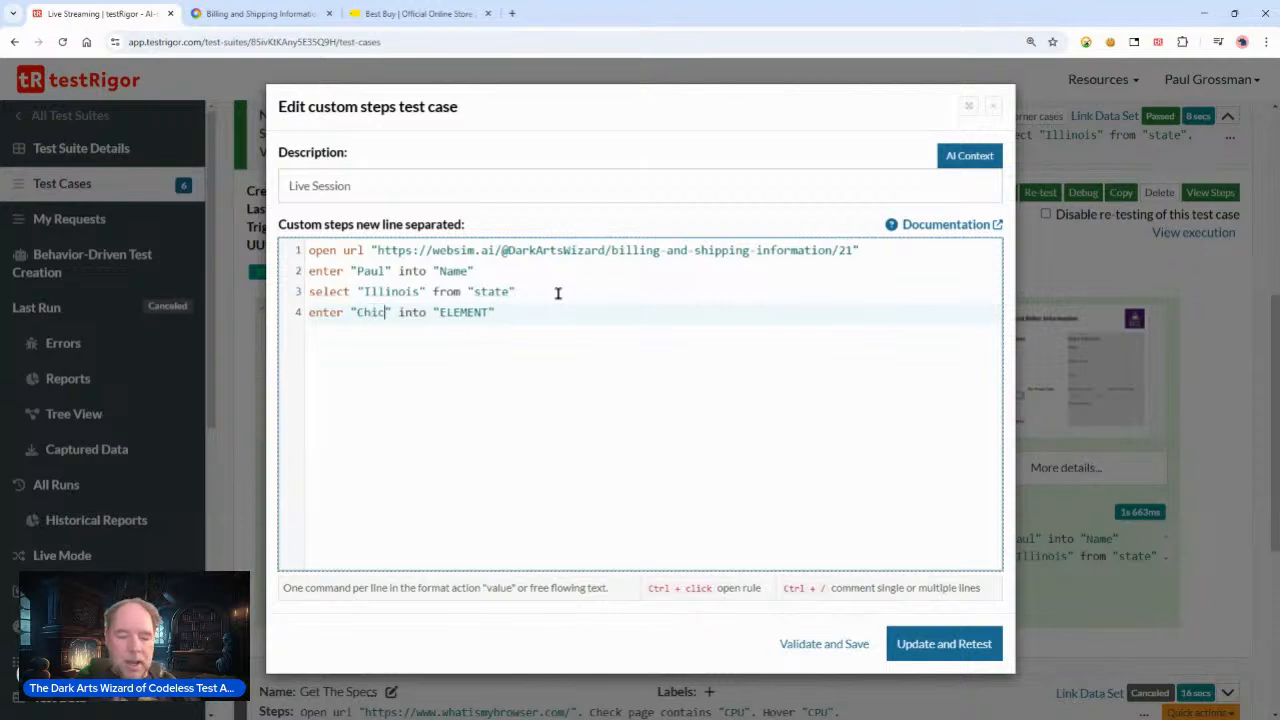
{"action": "type", "text": "go"}
{"action": "key", "text": "Right"}
{"action": "key", "text": "Right"}
{"action": "key", "text": "Right"}
{"action": "key", "text": "Right"}
{"action": "key", "text": "Right"}
{"action": "key", "text": "Right"}
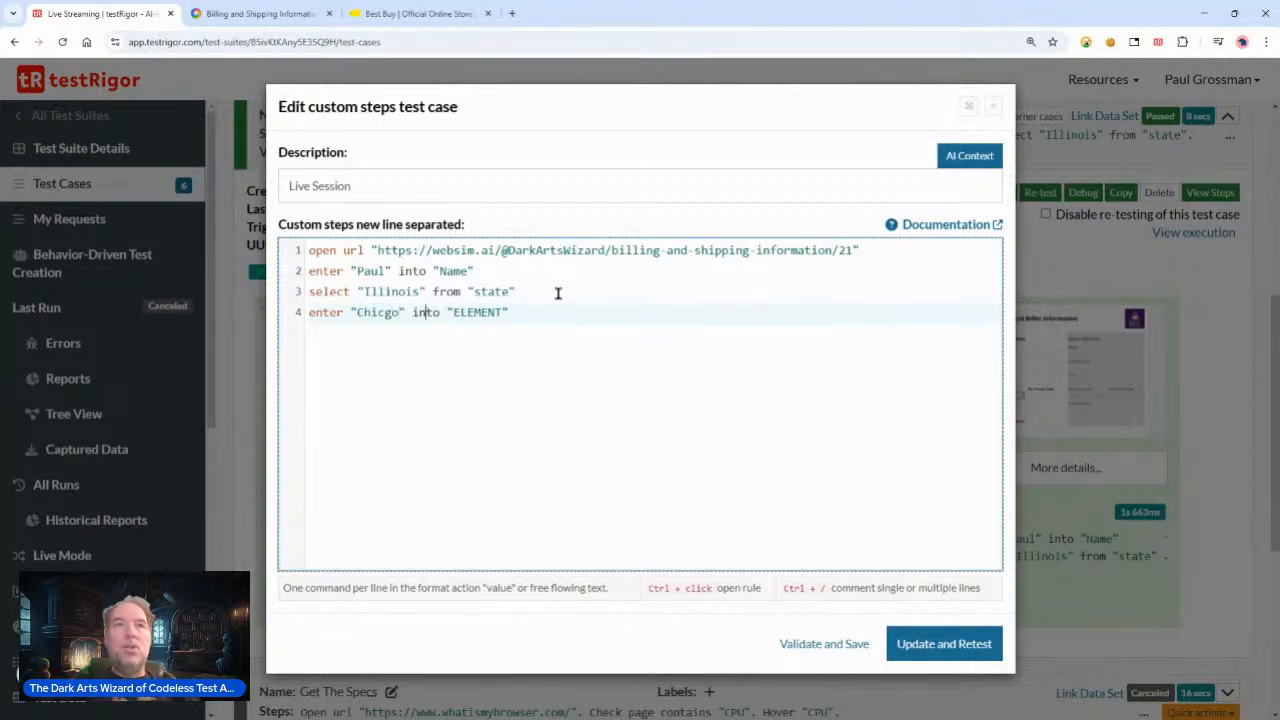
{"action": "type", "text": "a"}
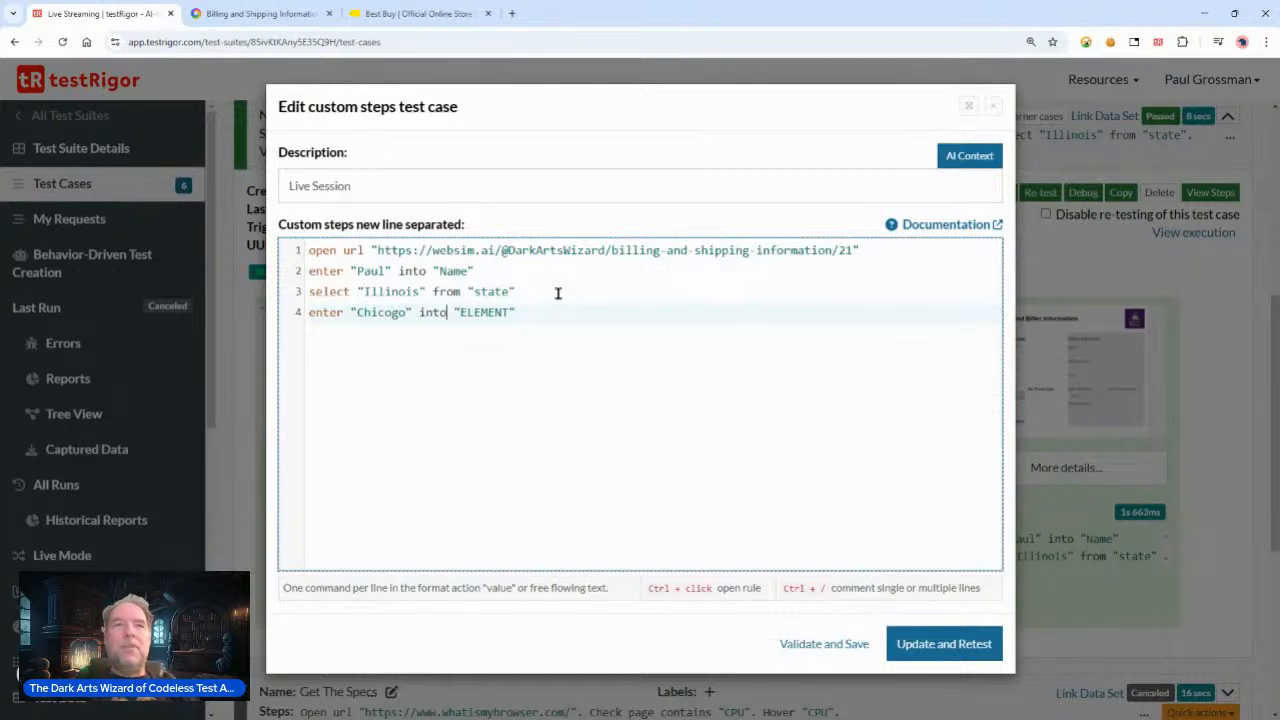
{"action": "type", "text": "a"}
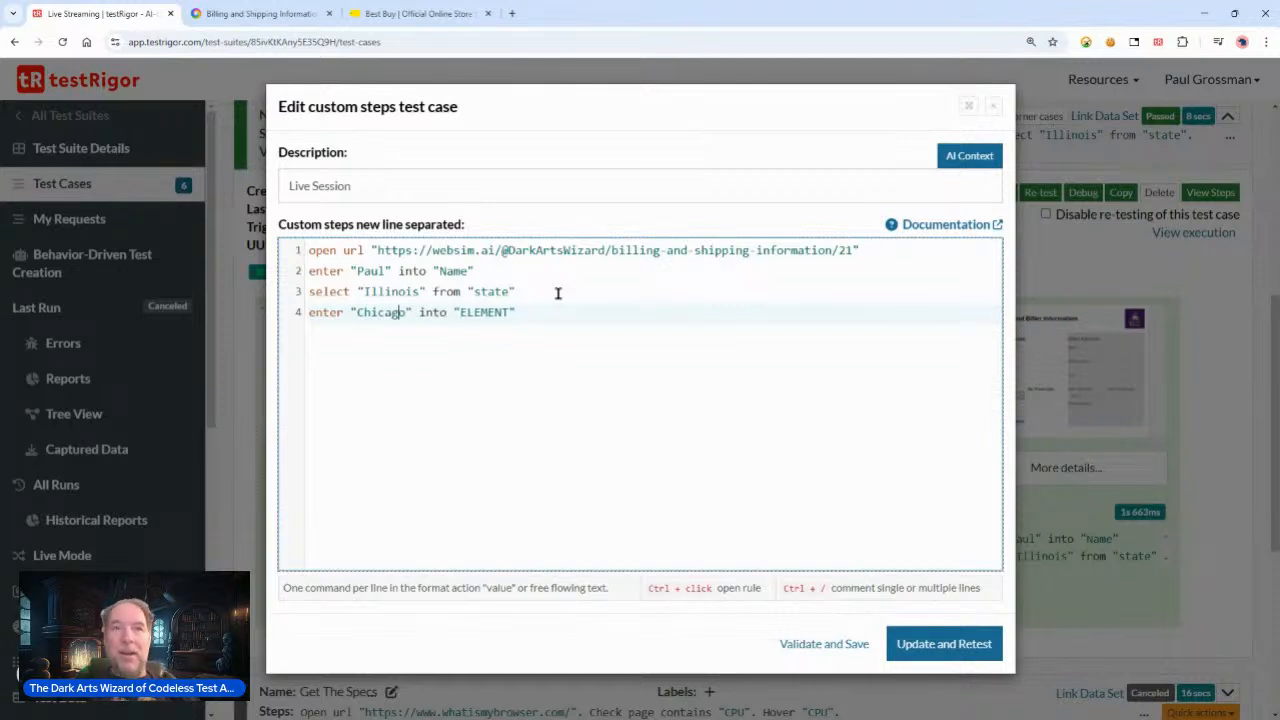
{"action": "key", "text": "shift+Right"}
{"action": "key", "text": "shift+Right"}
{"action": "key", "text": "shift+Right"}
{"action": "key", "text": "shift+Right"}
{"action": "key", "text": "shift+Right"}
{"action": "key", "text": "shift+Right"}
{"action": "key", "text": "shift+Right"}
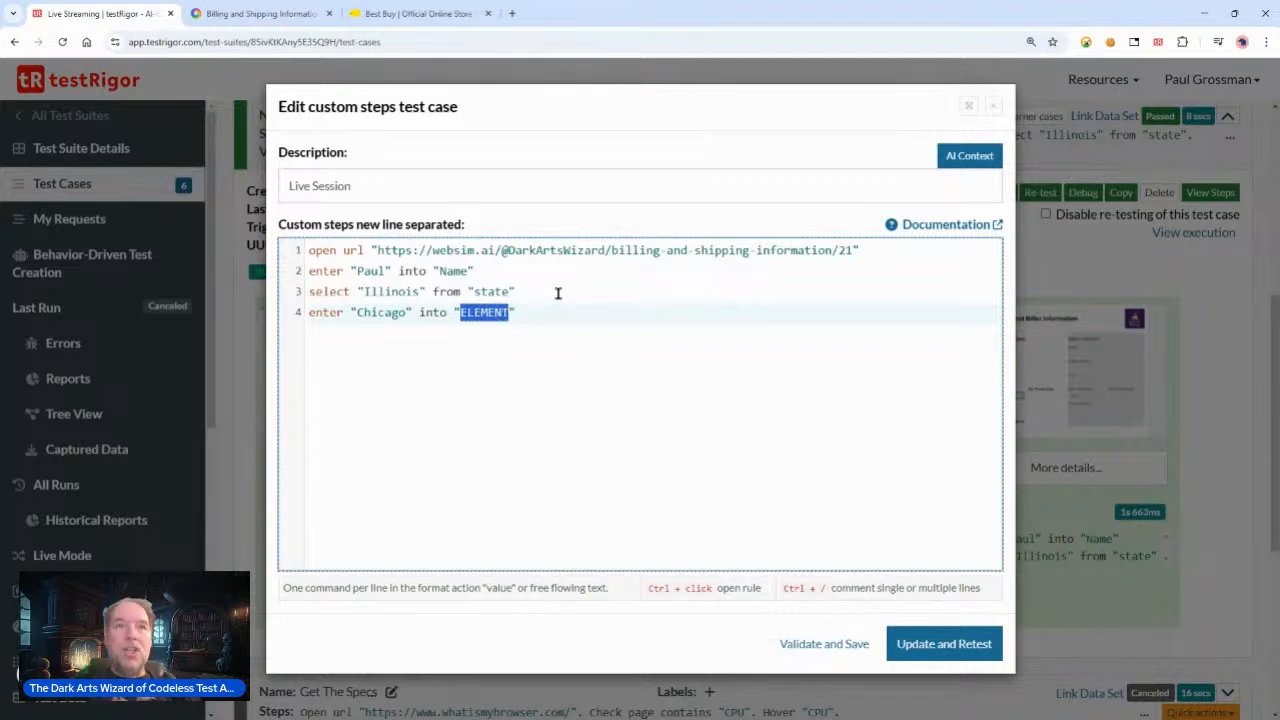
{"action": "type", "text": "City"}
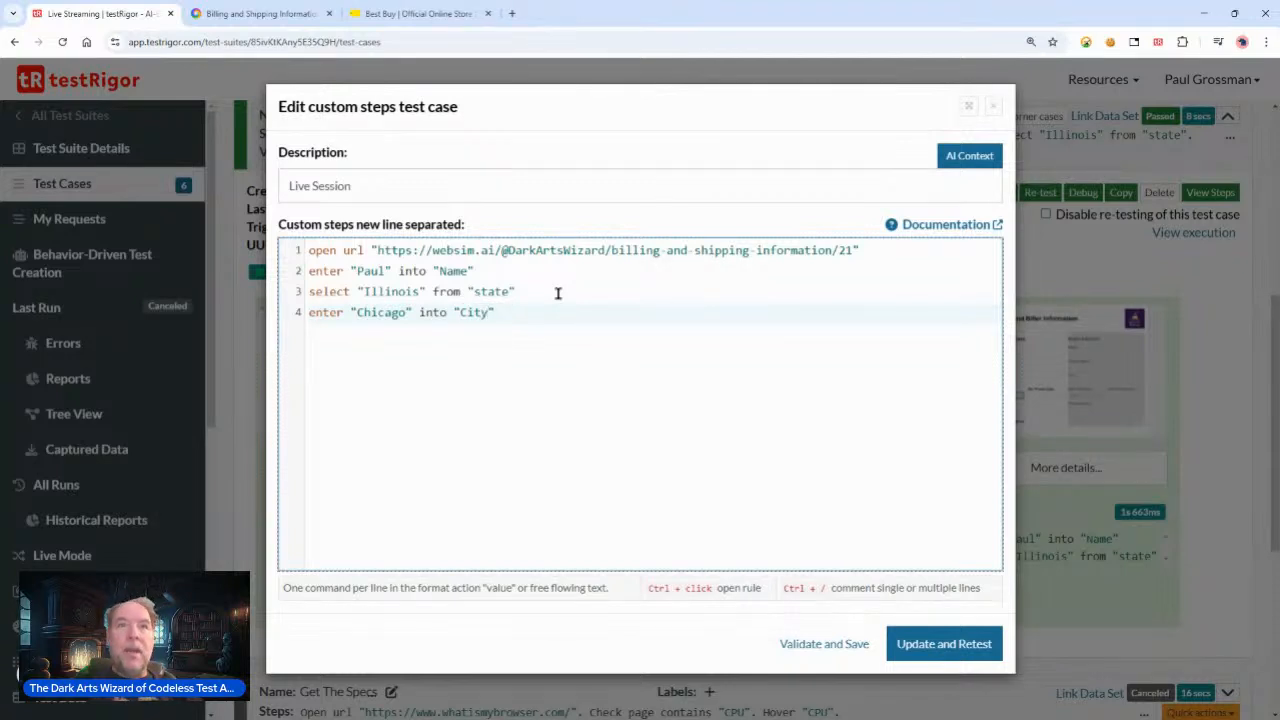
{"action": "key", "text": "Return"}
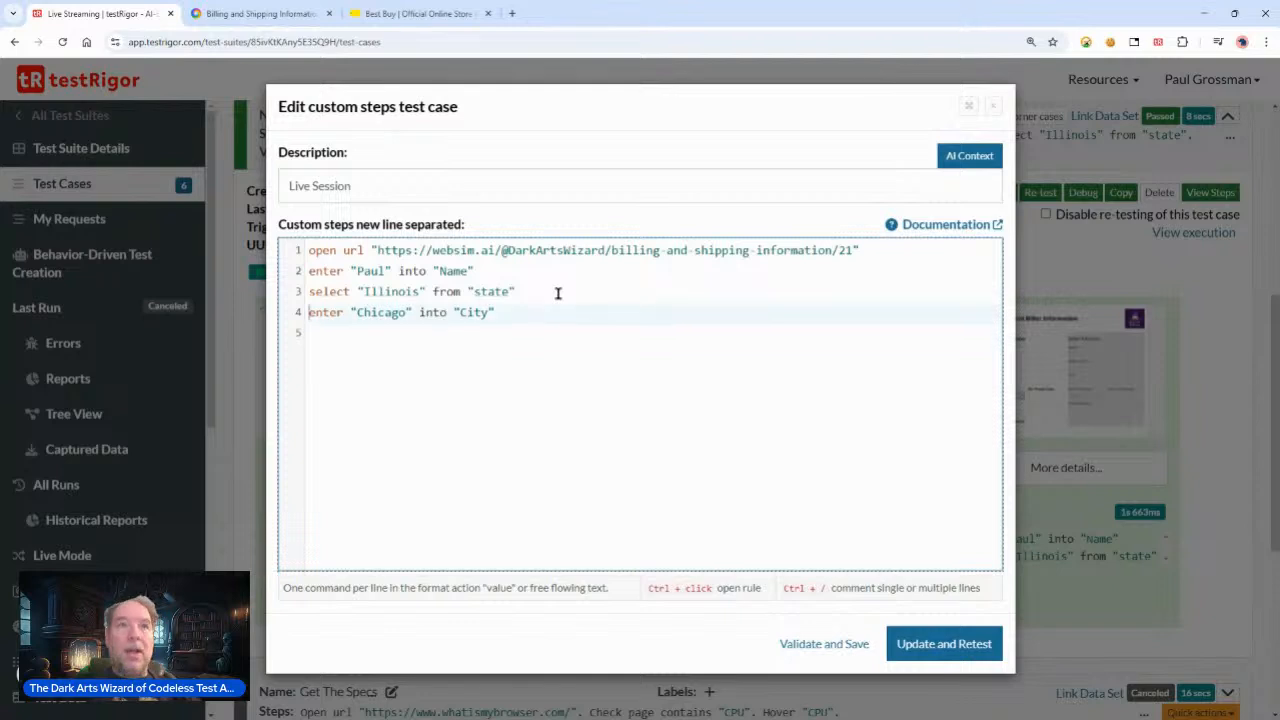
Step: Duplicate the fourth step and change the copy to enter "60001" into "Zip"
{"action": "key", "text": "Up"}
{"action": "key", "text": "shift+End"}
{"action": "key", "text": "ctrl+c"}
{"action": "key", "text": "Down"}
{"action": "key", "text": "ctrl+v"}
{"action": "key", "text": "Return"}
{"action": "key", "text": "Up"}
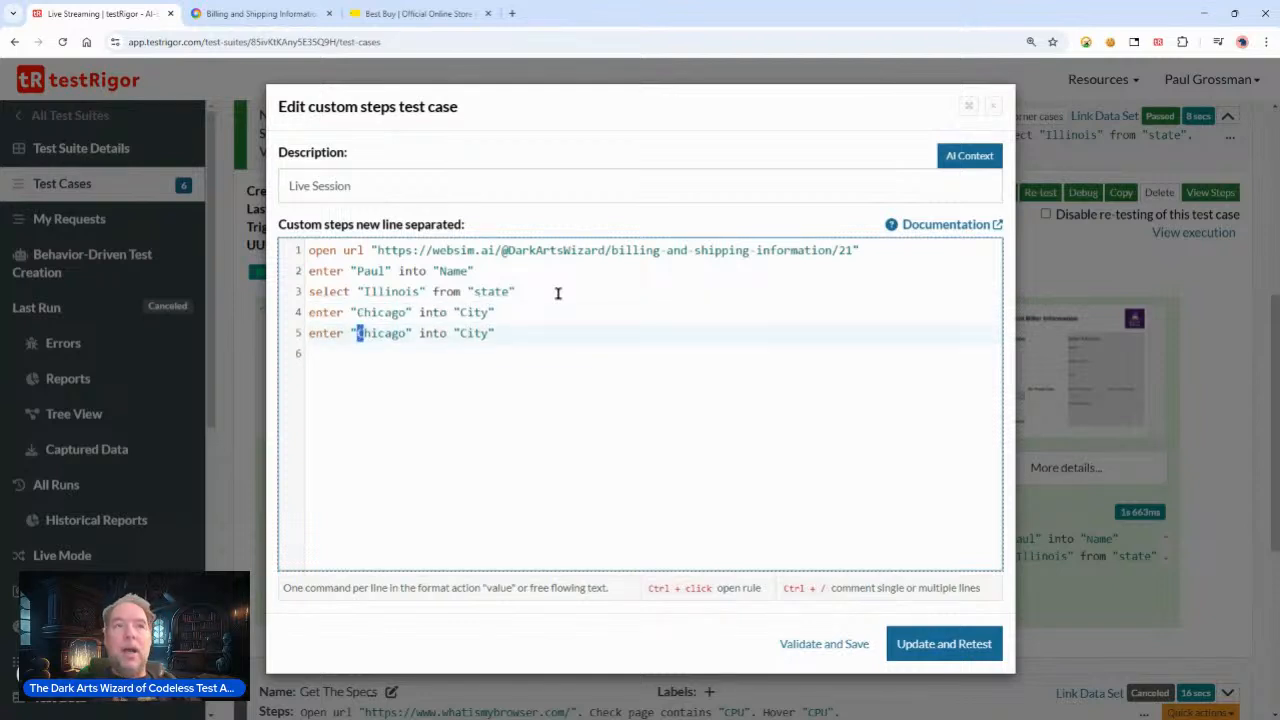
{"action": "key", "text": "ctrl+shift+Right"}
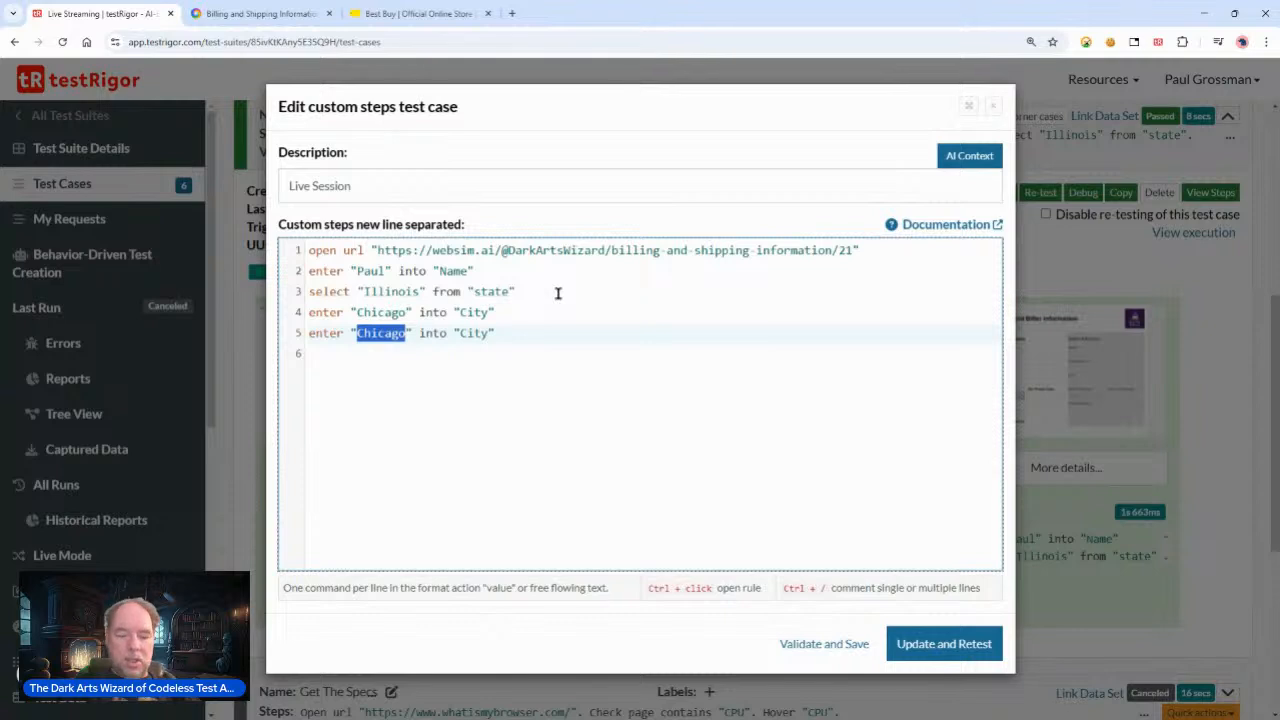
{"action": "type", "text": "60001"}
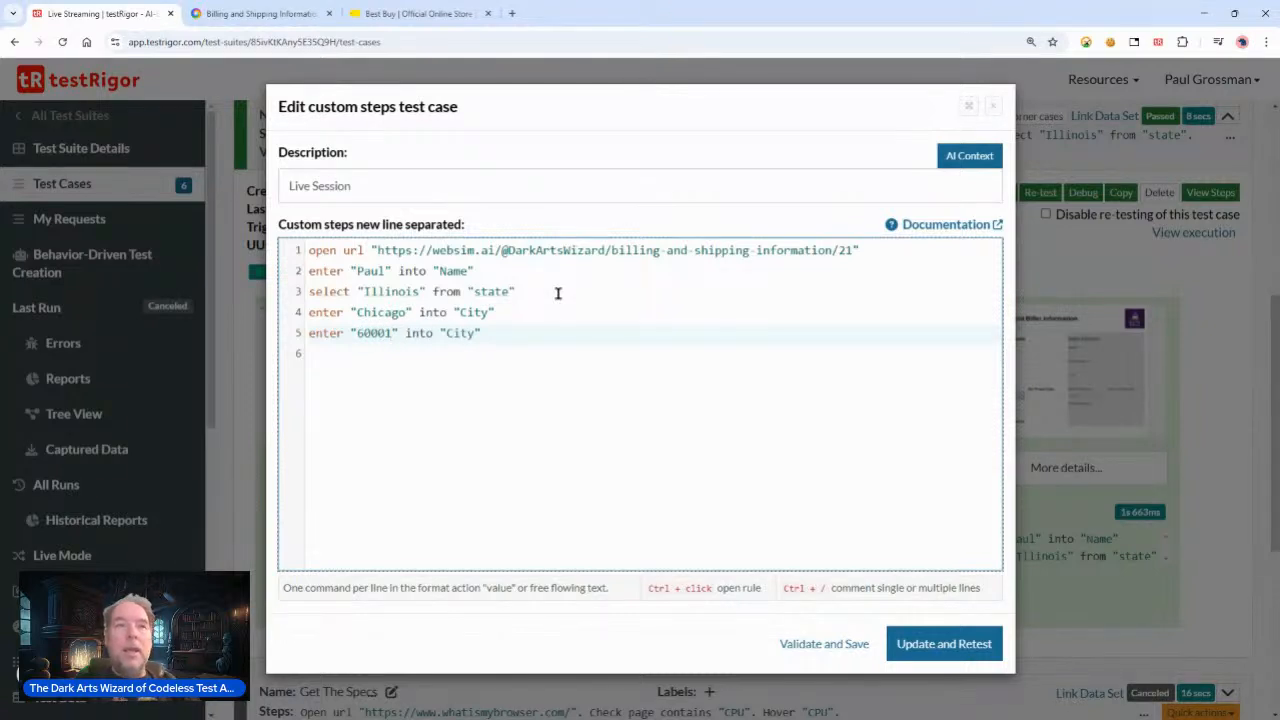
{"action": "key", "text": "shift+Right"}
{"action": "key", "text": "shift+Right"}
{"action": "key", "text": "shift+Right"}
{"action": "key", "text": "shift+Right"}
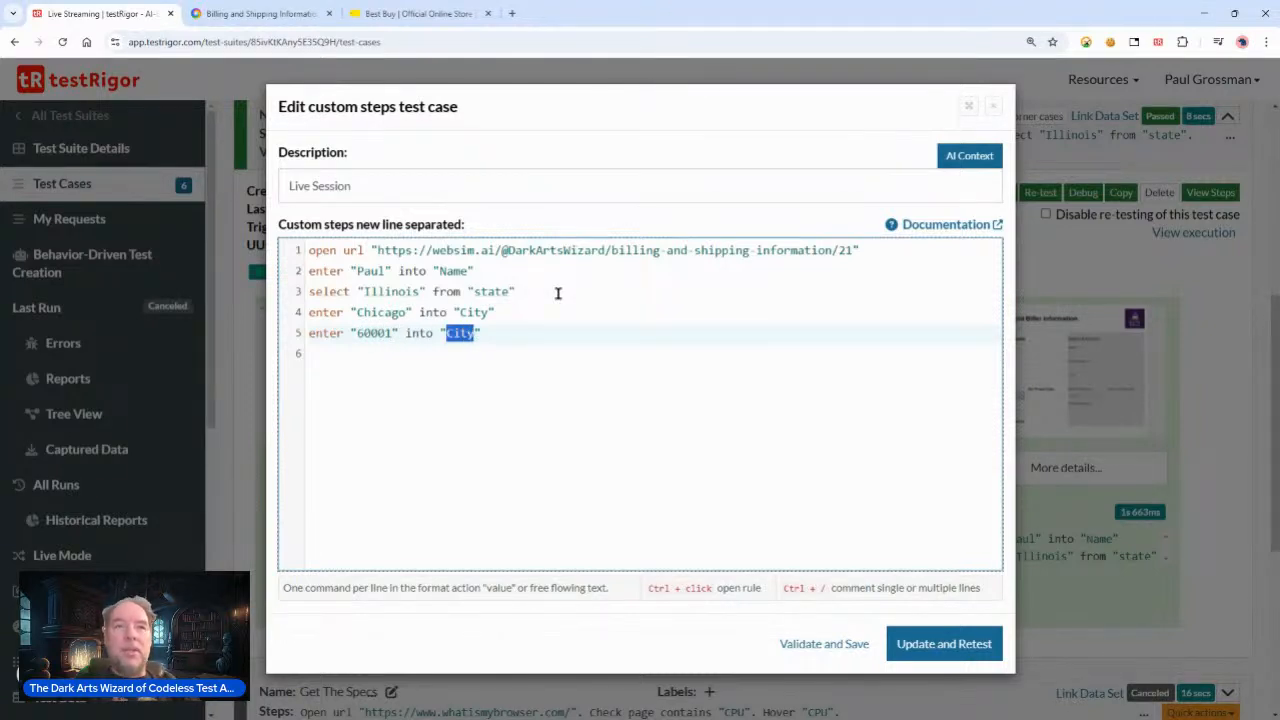
{"action": "type", "text": "Zip"}
Step: Add a sixth step reading enter "123 Main" into "address"
{"action": "key", "text": "Return"}
{"action": "key", "text": "ctrl+v"}
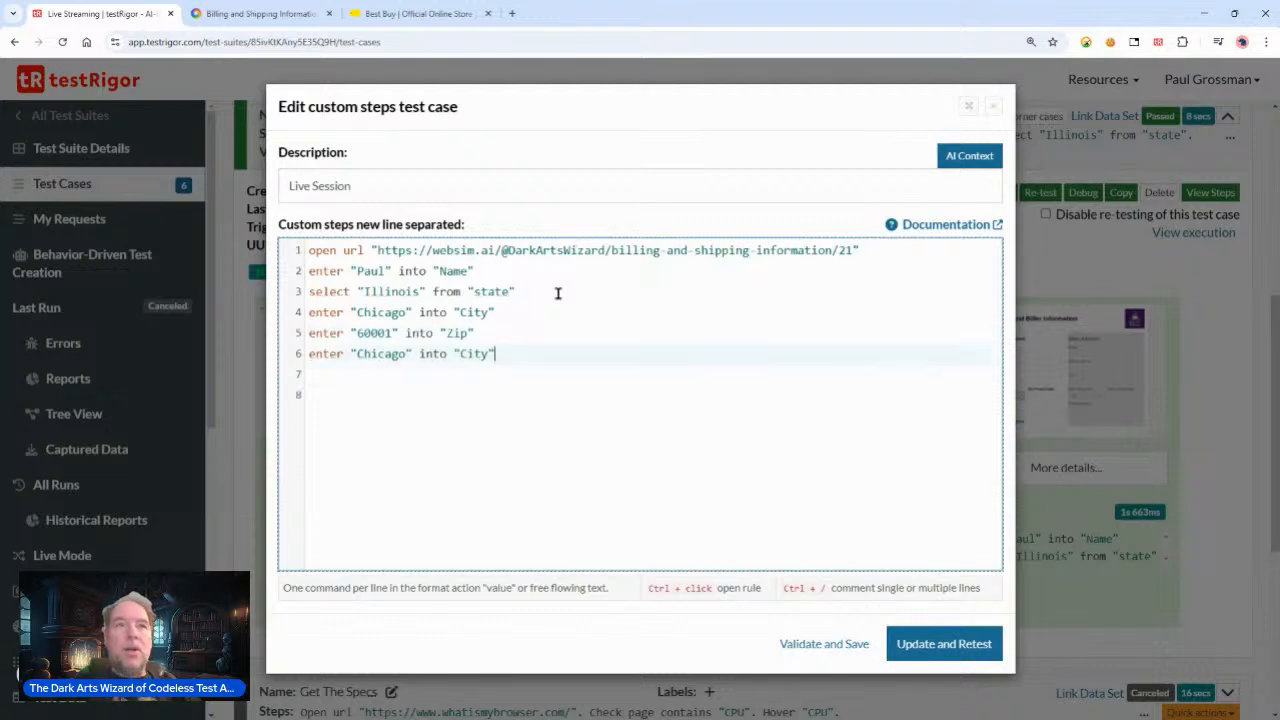
{"action": "key", "text": "shift+Right"}
{"action": "key", "text": "shift+Right"}
{"action": "key", "text": "shift+Right"}
{"action": "key", "text": "shift+Right"}
{"action": "key", "text": "shift+Right"}
{"action": "key", "text": "shift+Right"}
{"action": "key", "text": "shift+Right"}
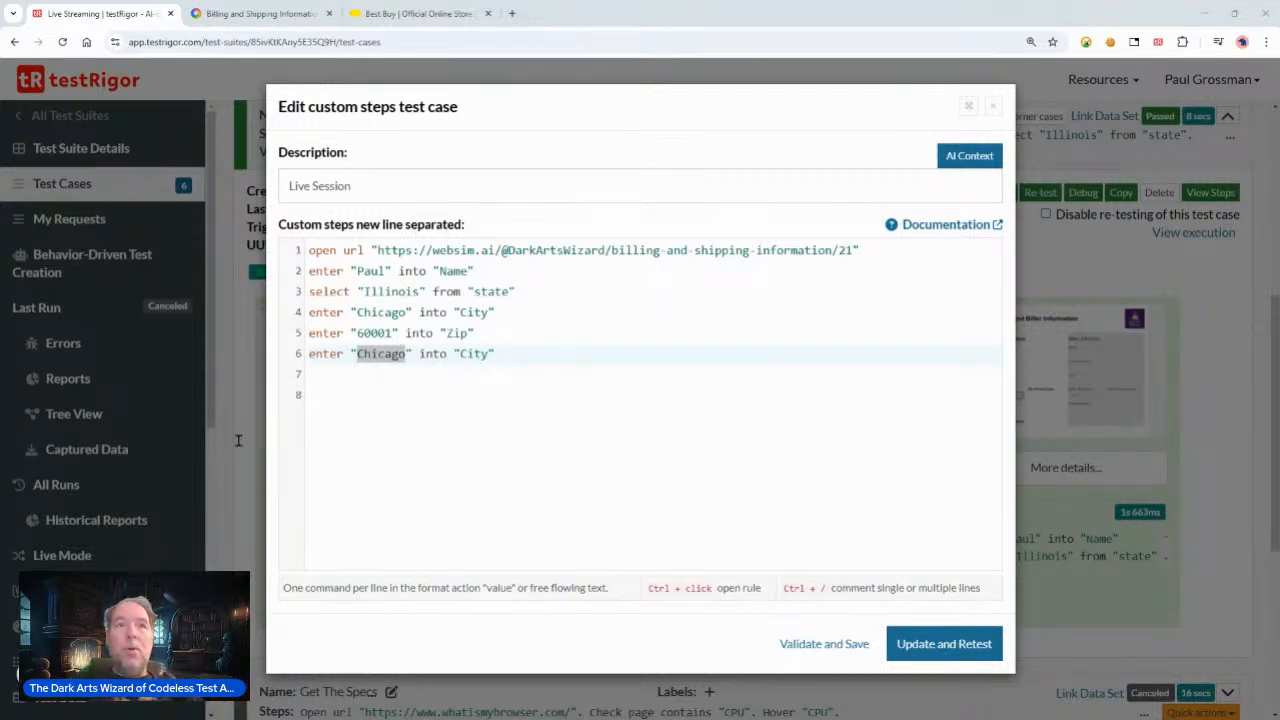
{"action": "double_click", "coordinate": [378, 354]}
{"action": "type", "text": "123 "}
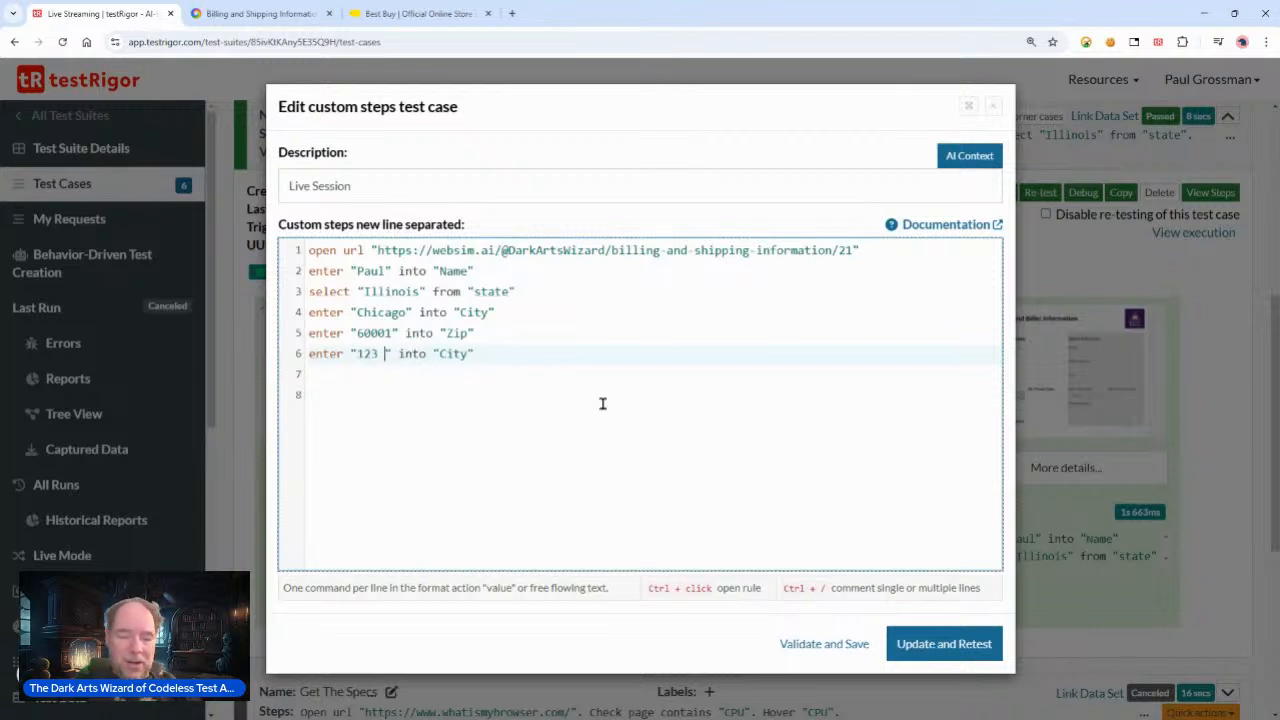
{"action": "type", "text": "Main"}
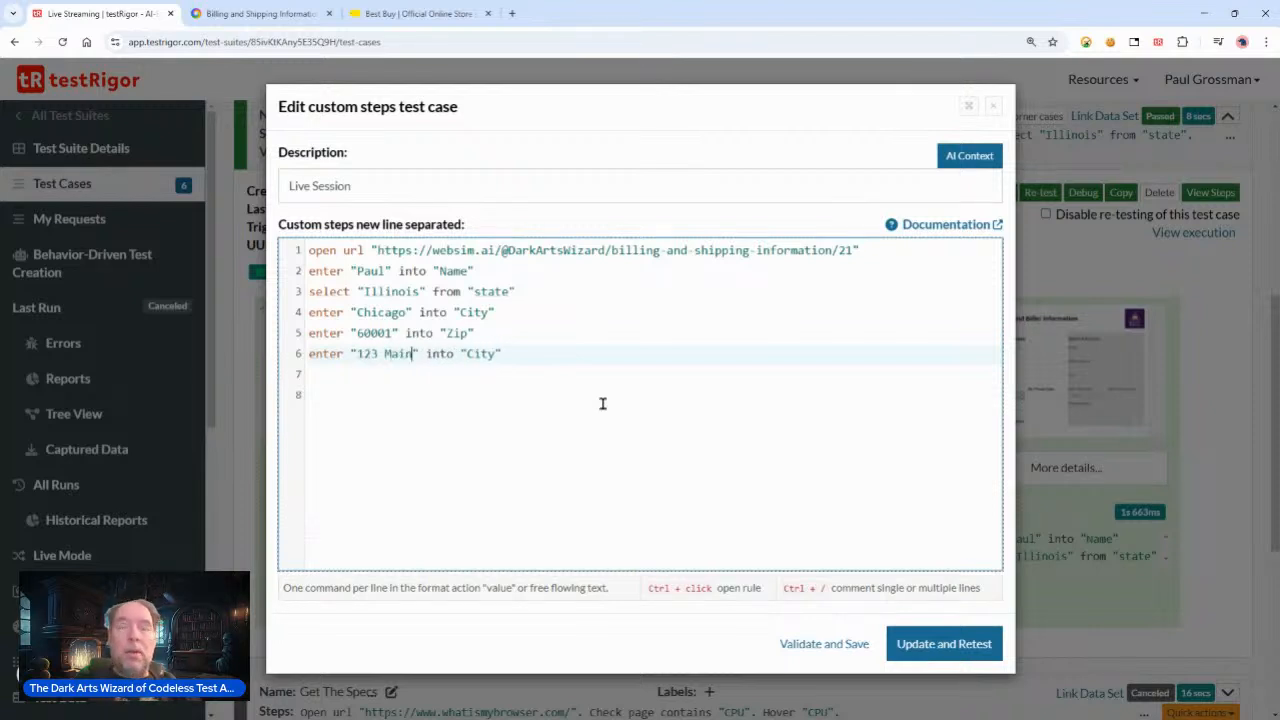
{"action": "key", "text": "shift+Right"}
{"action": "key", "text": "shift+Right"}
{"action": "key", "text": "shift+Right"}
{"action": "key", "text": "shift+Right"}
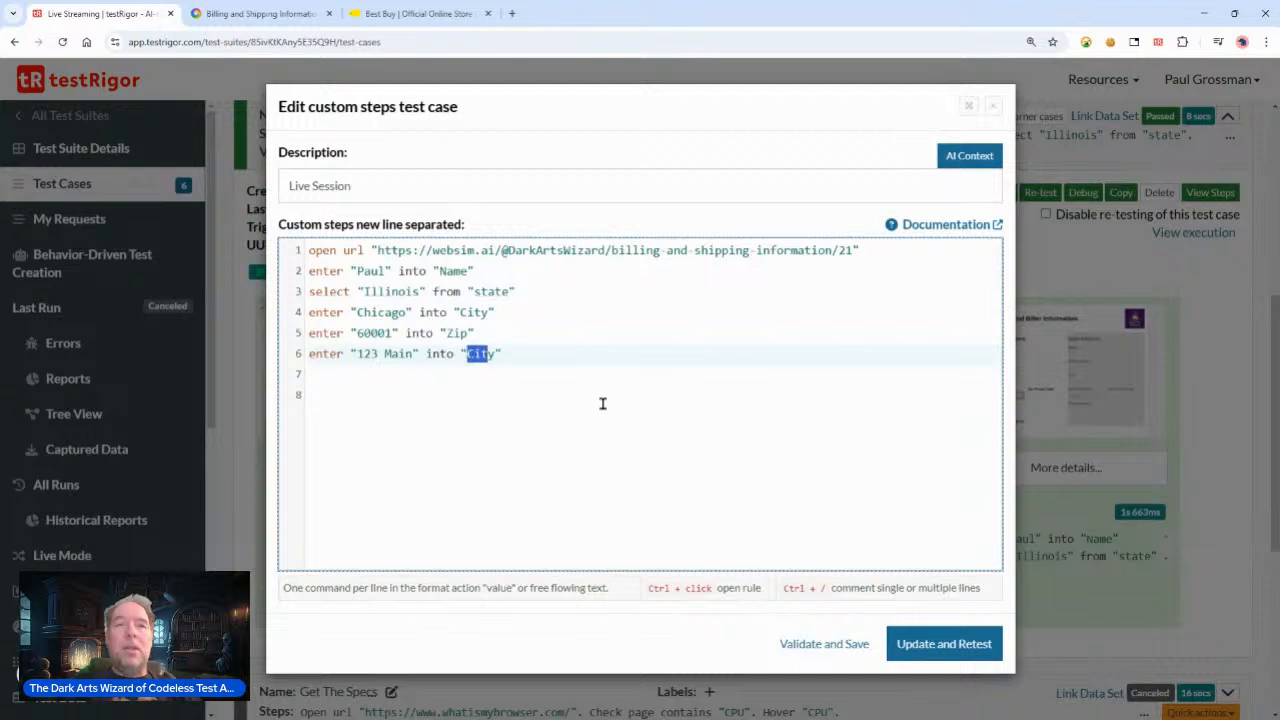
{"action": "type", "text": "A"}
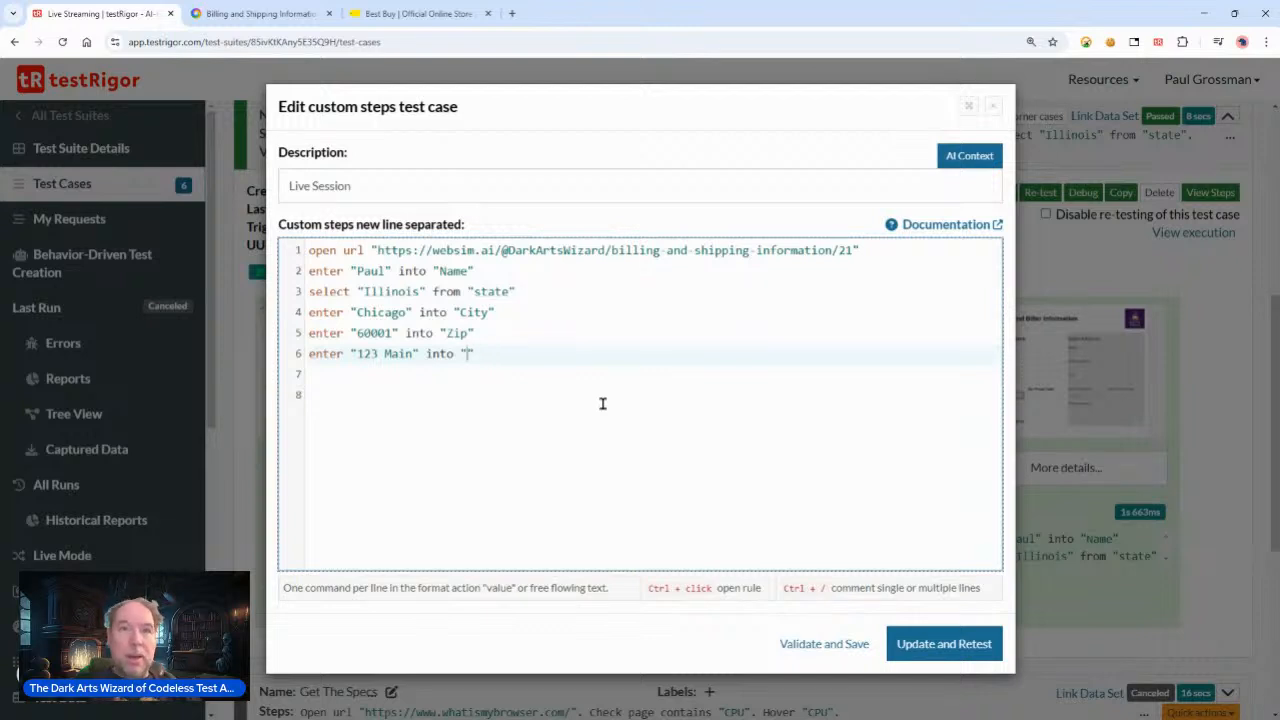
{"action": "type", "text": "ddress"}
Step: Check the Street Address label on the websim form, then update and retest the test case
{"action": "double_click", "coordinate": [494, 355]}
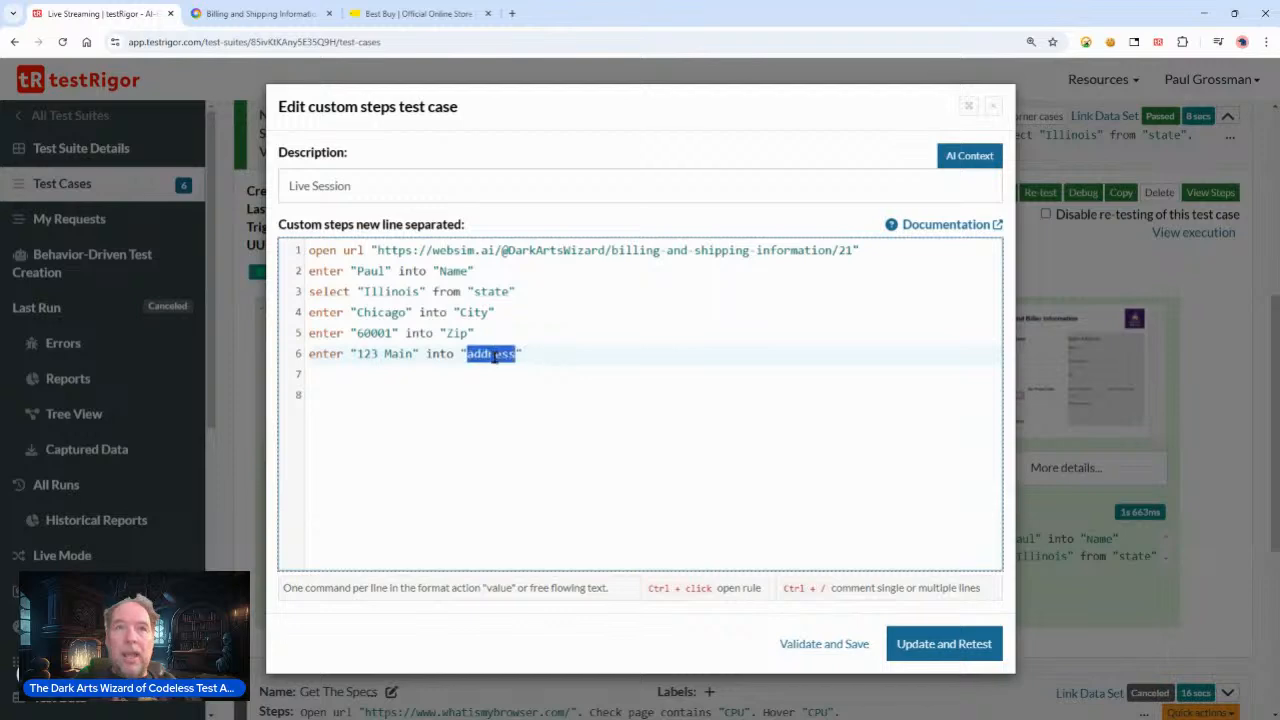
{"action": "left_click", "coordinate": [291, 13]}
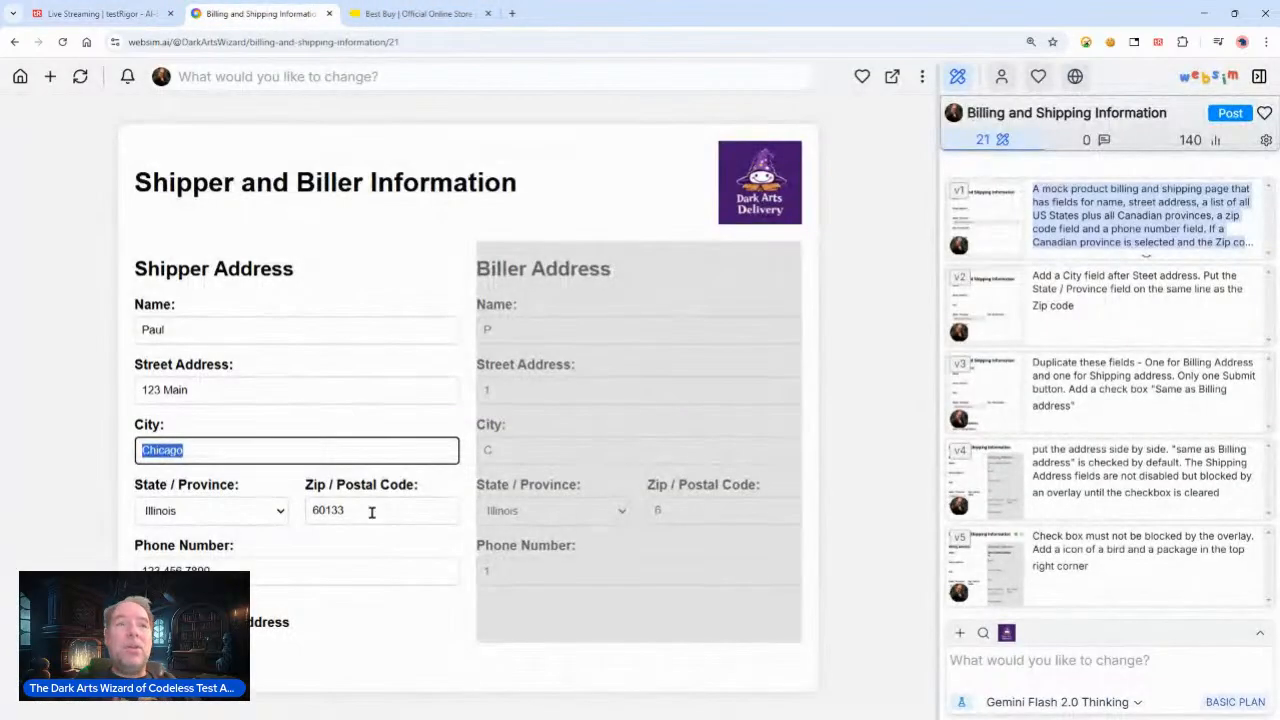
{"action": "left_click_drag", "start_coordinate": [115, 363], "coordinate": [254, 369]}
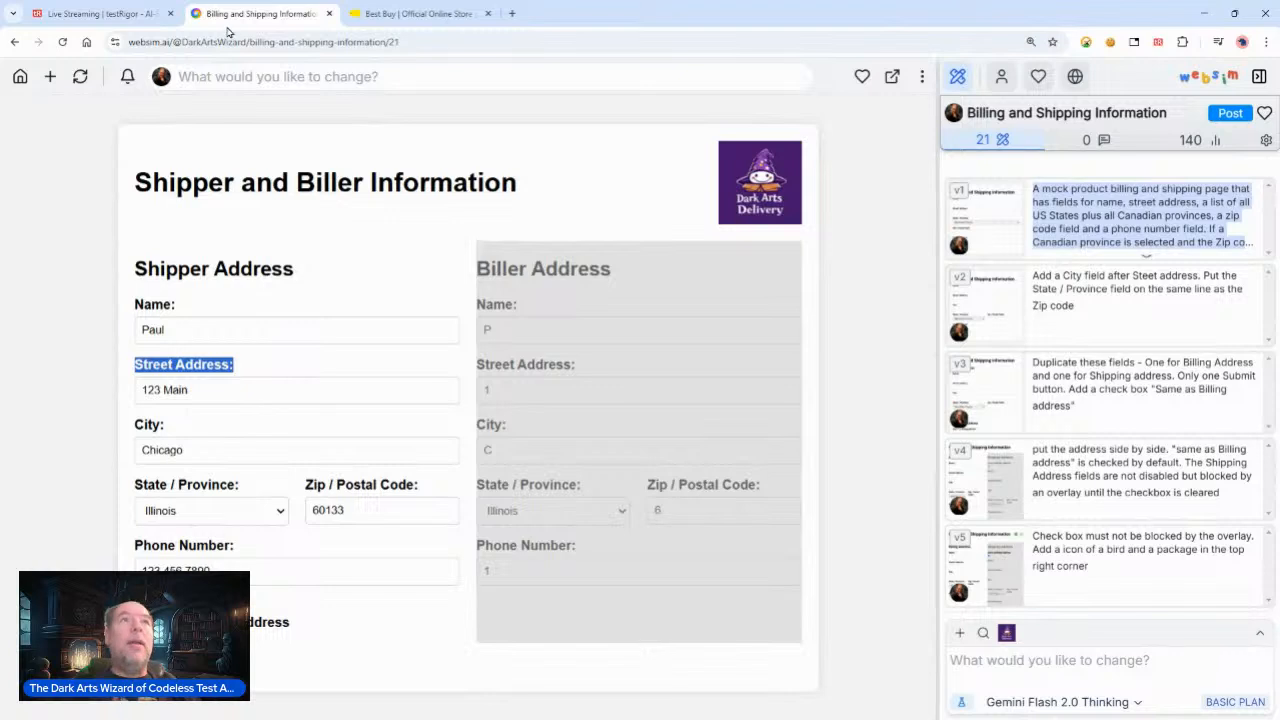
{"action": "left_click", "coordinate": [126, 18]}
{"action": "left_click", "coordinate": [480, 354]}
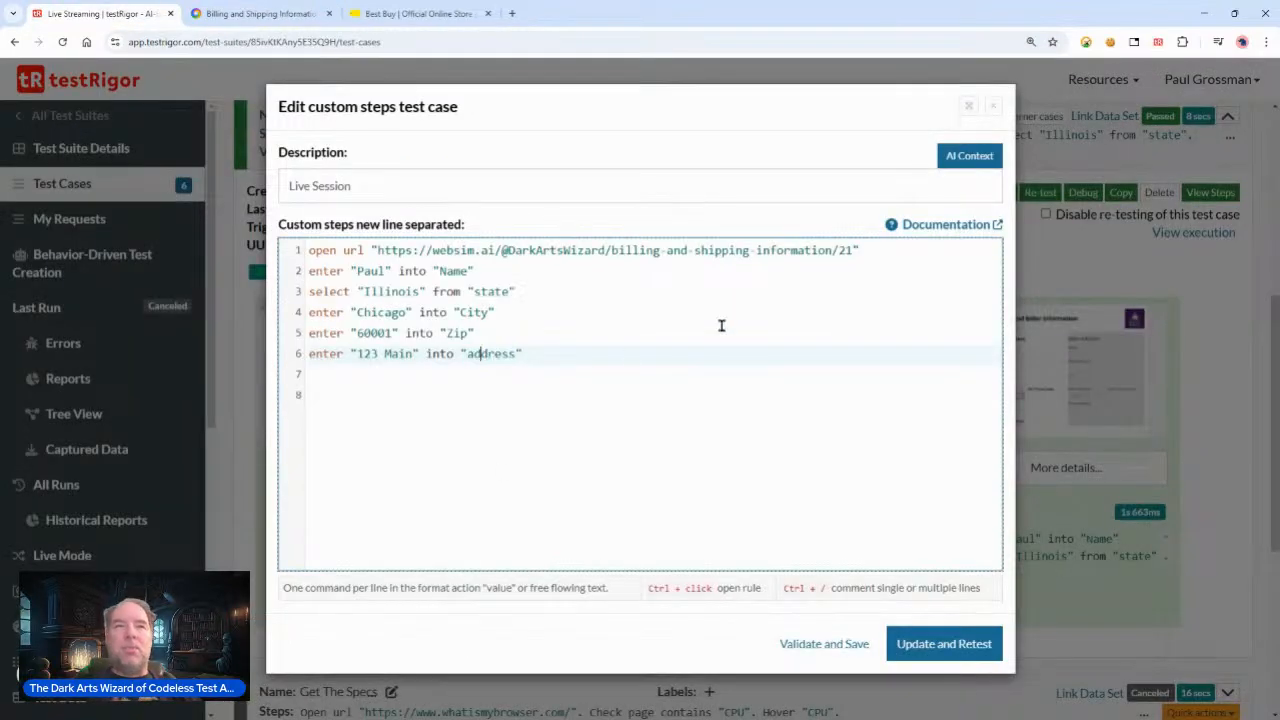
{"action": "left_click", "coordinate": [514, 392]}
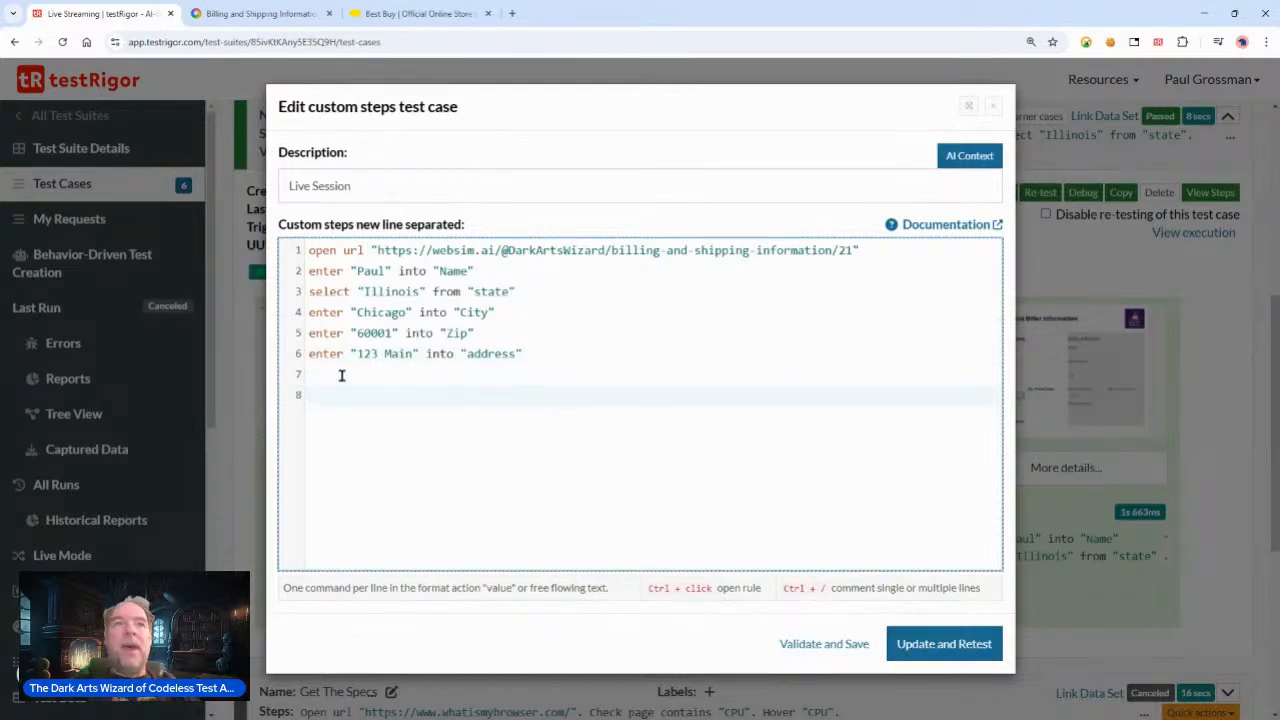
{"action": "left_click", "coordinate": [947, 652]}
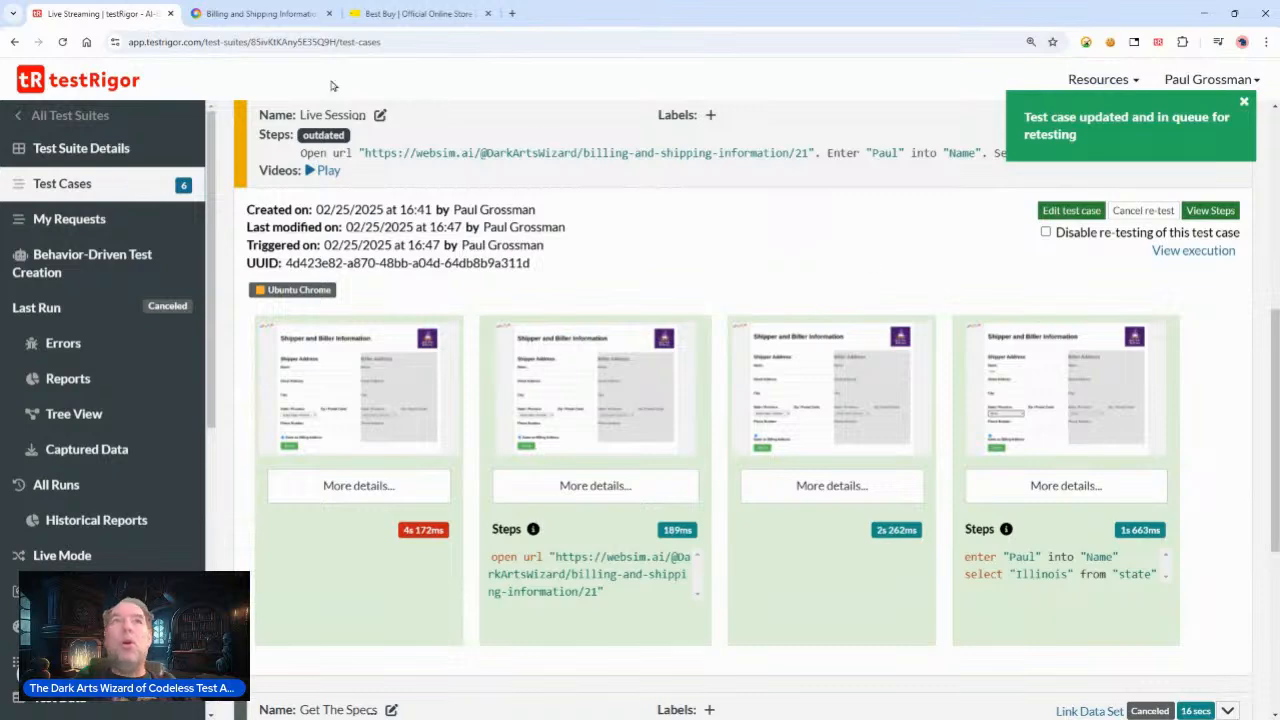
Step: Inspect the Phone Number field on the websim form, then open the rerun's last step screenshot in detail
{"action": "left_click", "coordinate": [258, 13]}
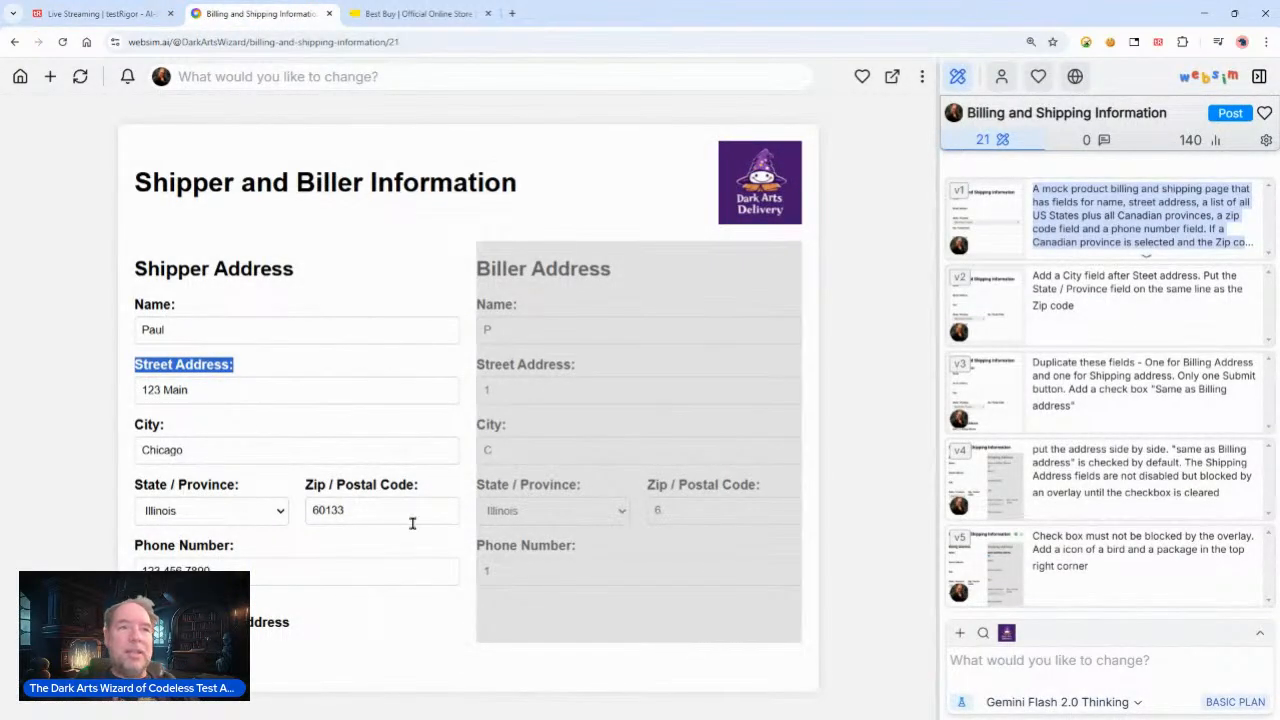
{"action": "left_click_drag", "start_coordinate": [220, 570], "coordinate": [82, 571]}
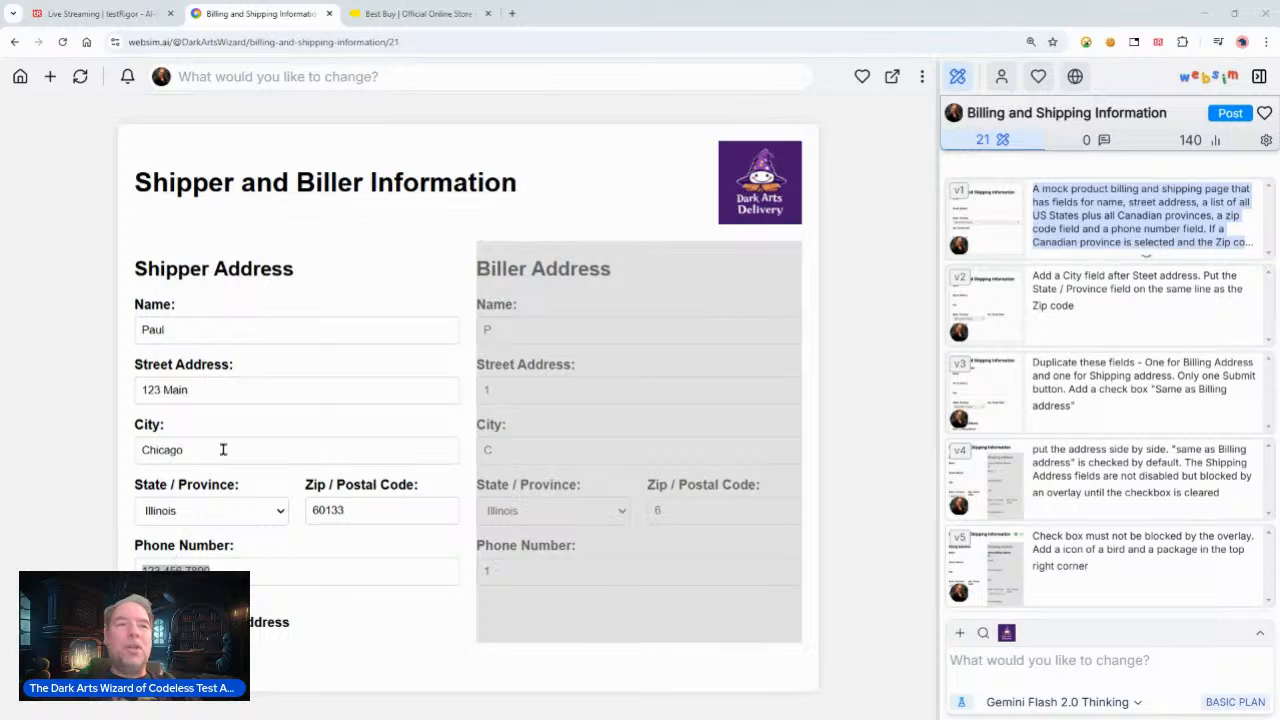
{"action": "left_click", "coordinate": [130, 14]}
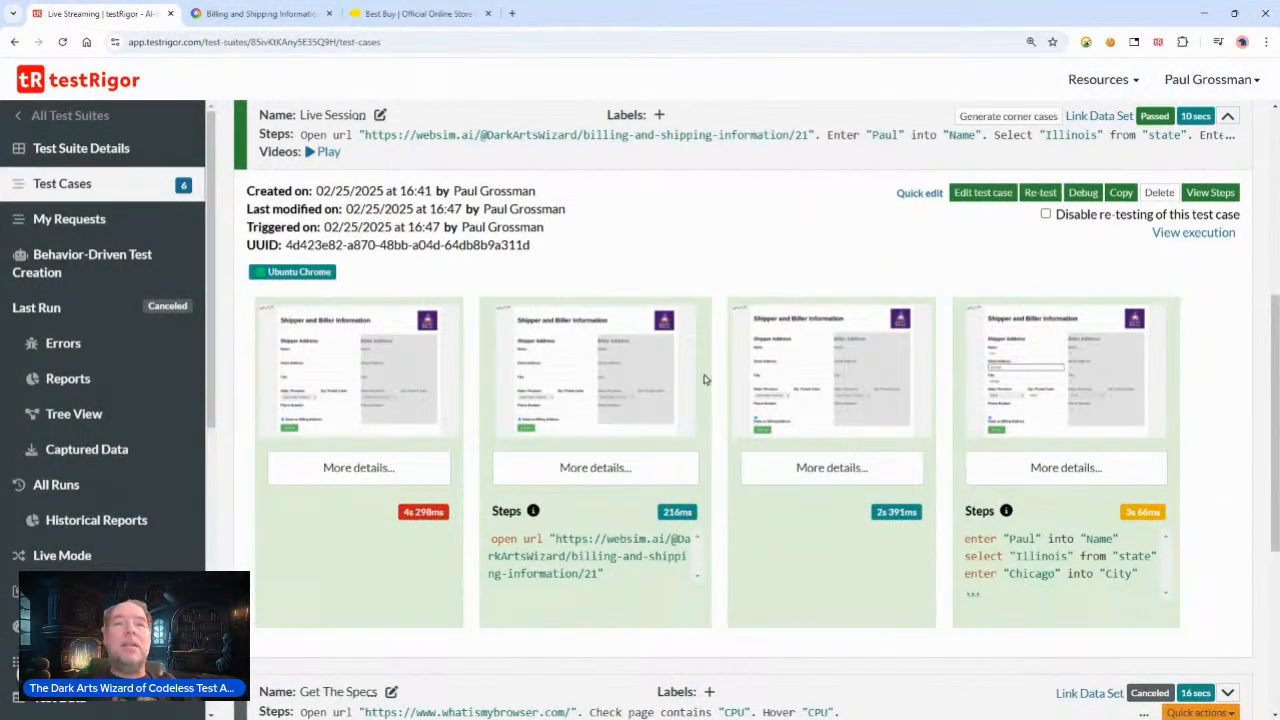
{"action": "left_click", "coordinate": [1045, 483]}
{"action": "left_click", "coordinate": [510, 385]}
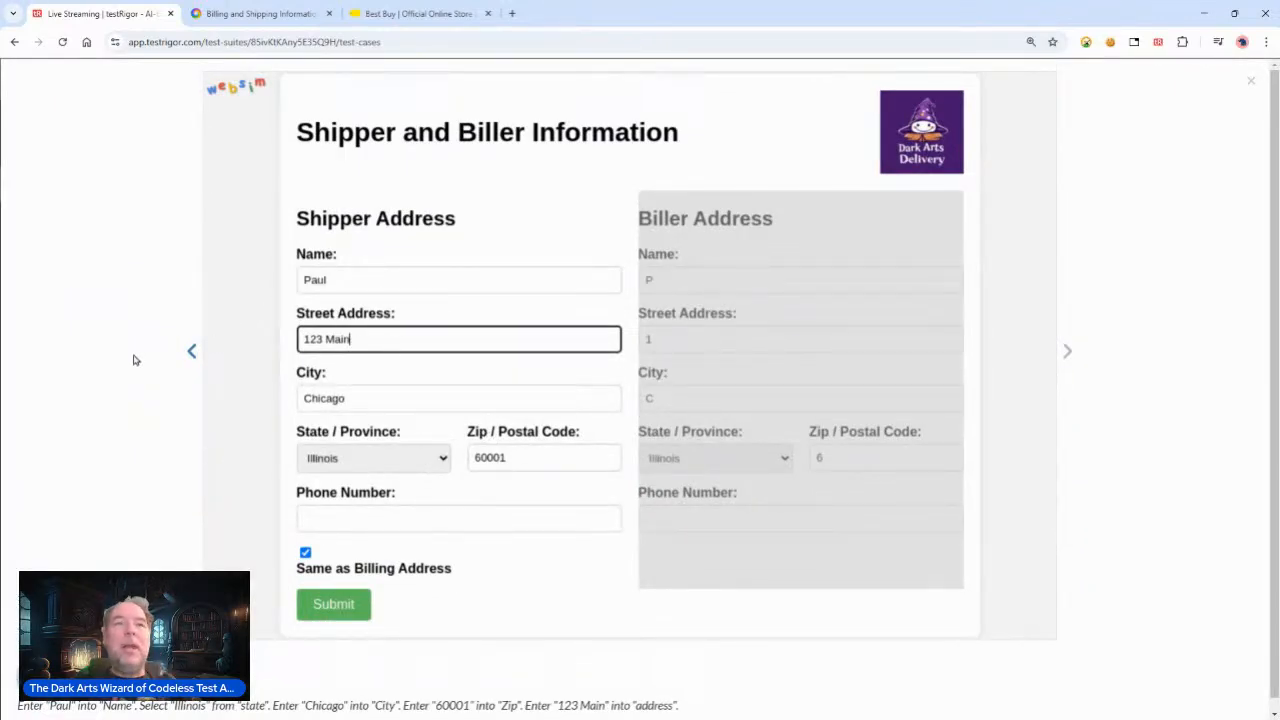
{"action": "left_click", "coordinate": [440, 285]}
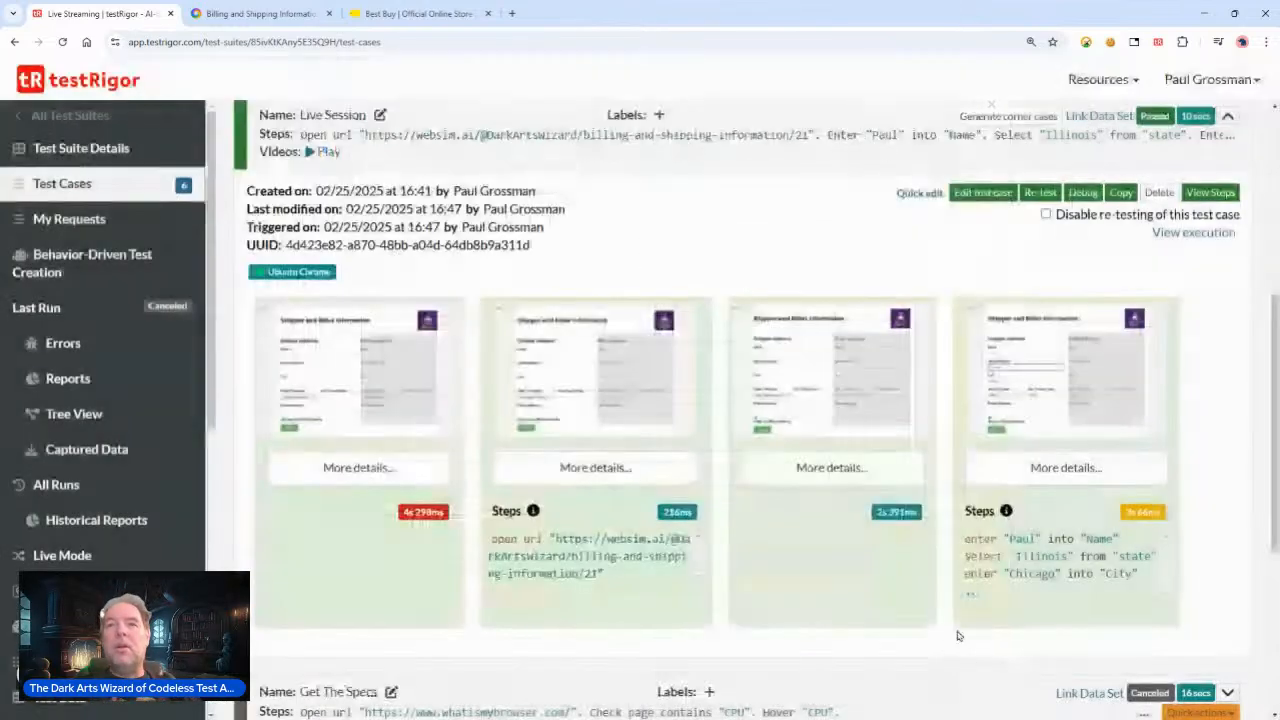
{"action": "left_click", "coordinate": [972, 668]}
{"action": "left_click", "coordinate": [920, 194]}
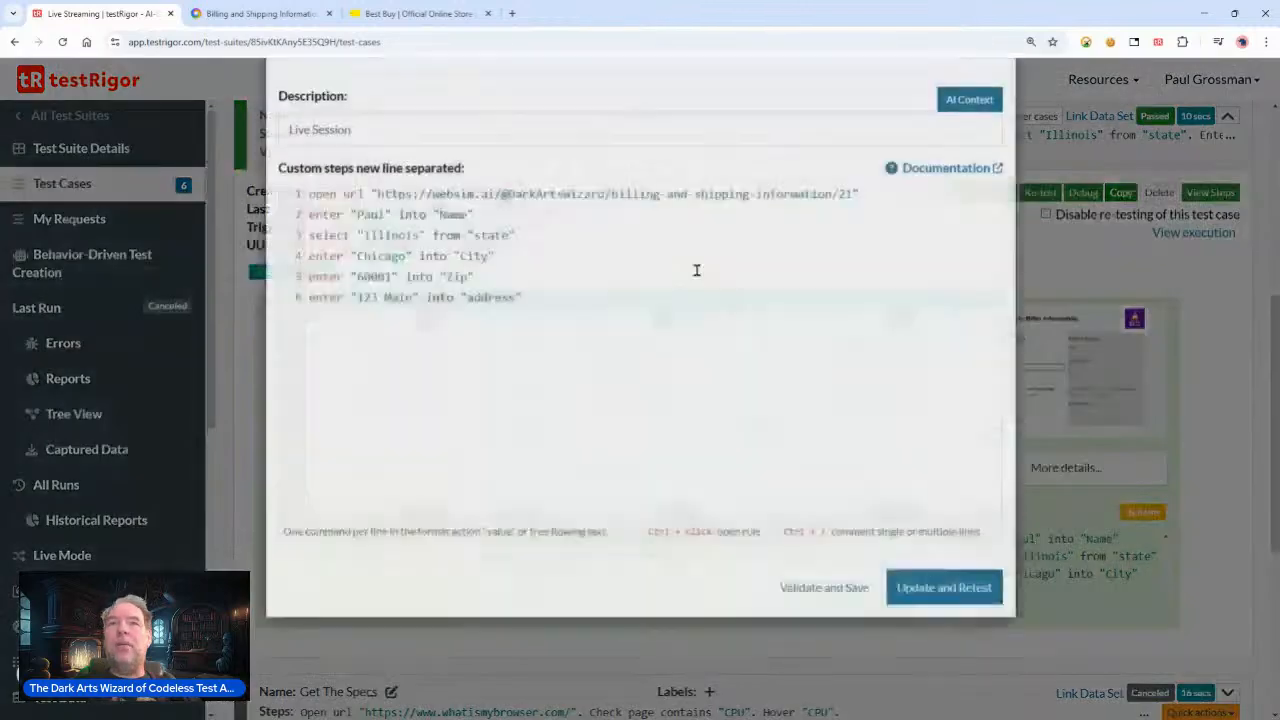
{"action": "key", "text": "Return"}
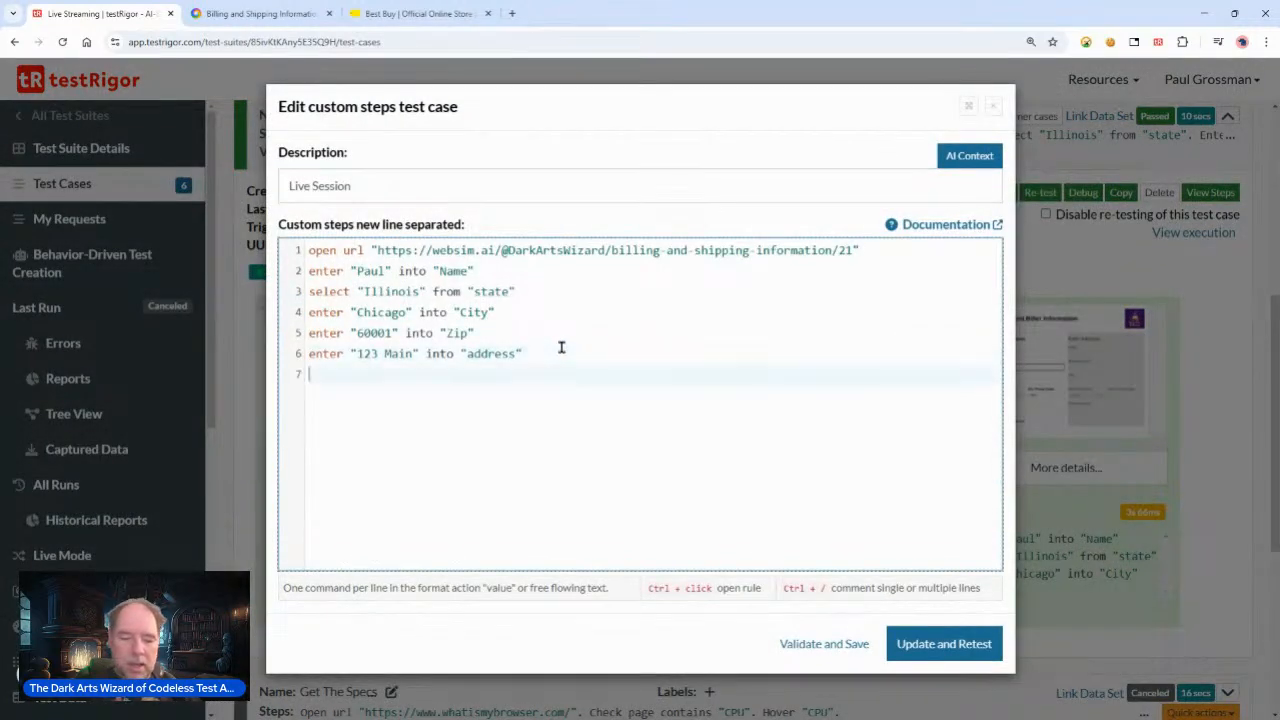
{"action": "type", "text": "enter"}
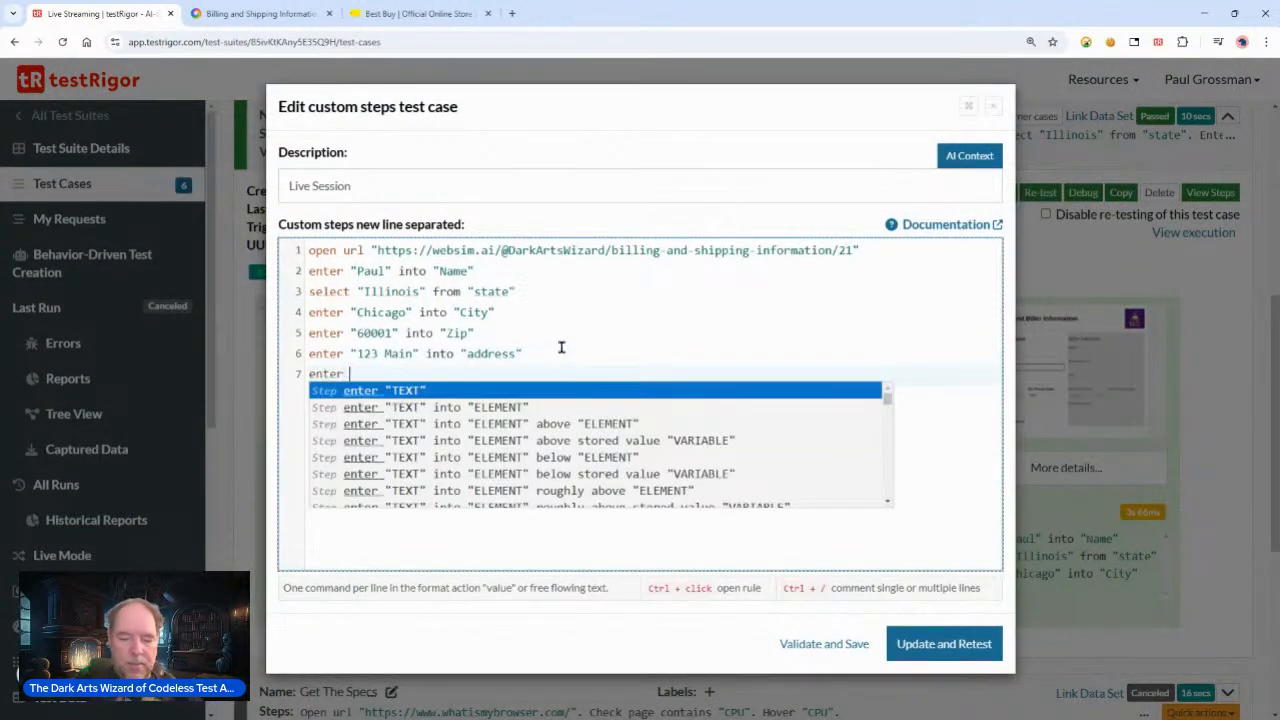
{"action": "type", "text": " \"123 456 7890\" in"}
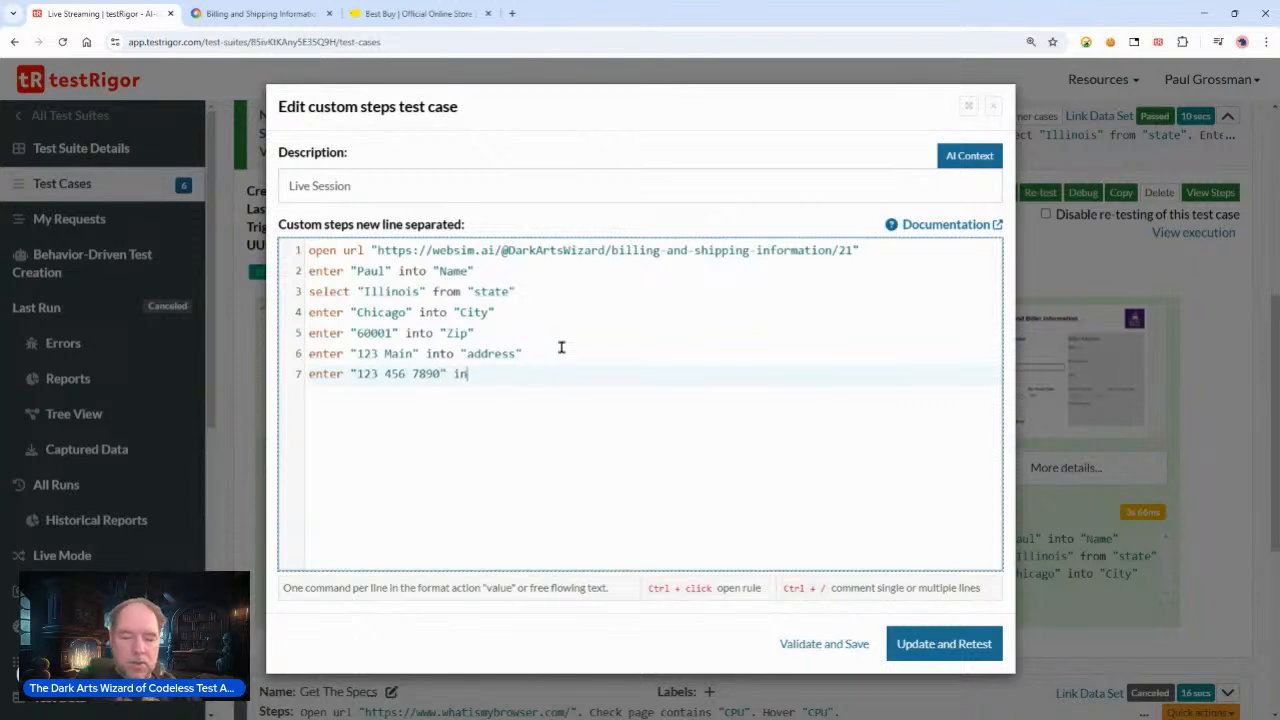
{"action": "type", "text": "to \"phone"}
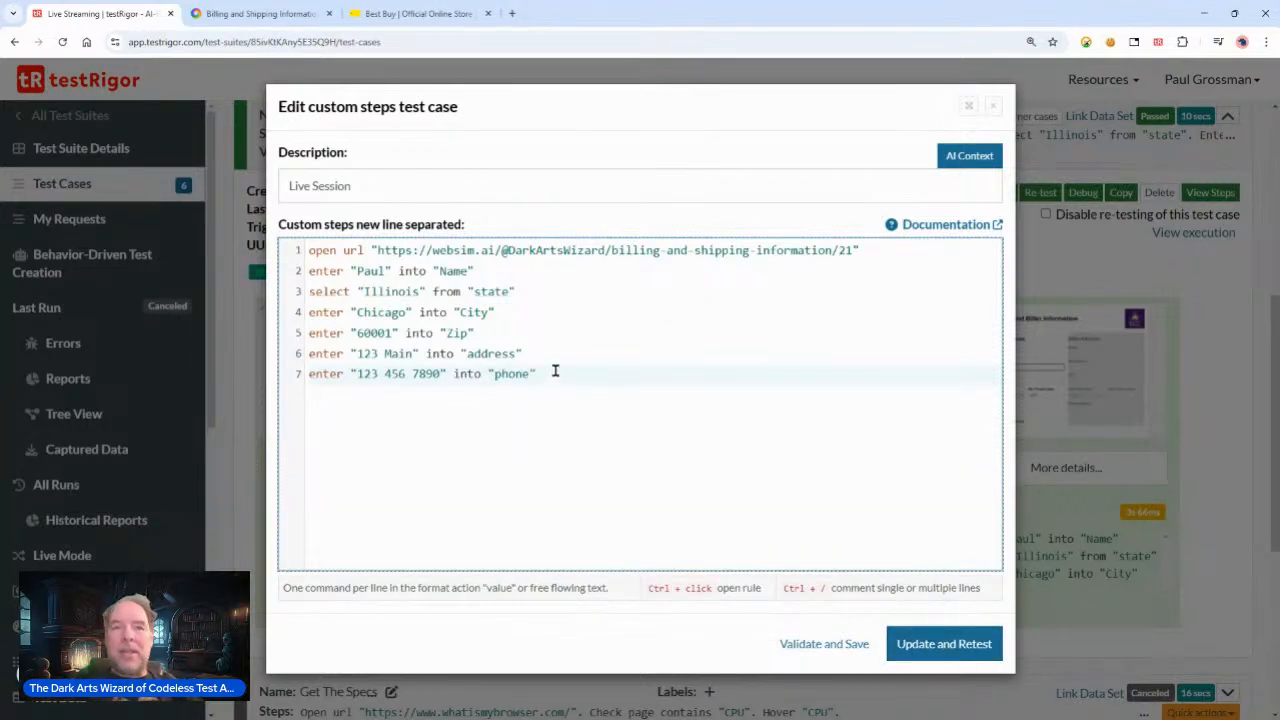
{"action": "key", "text": "Return"}
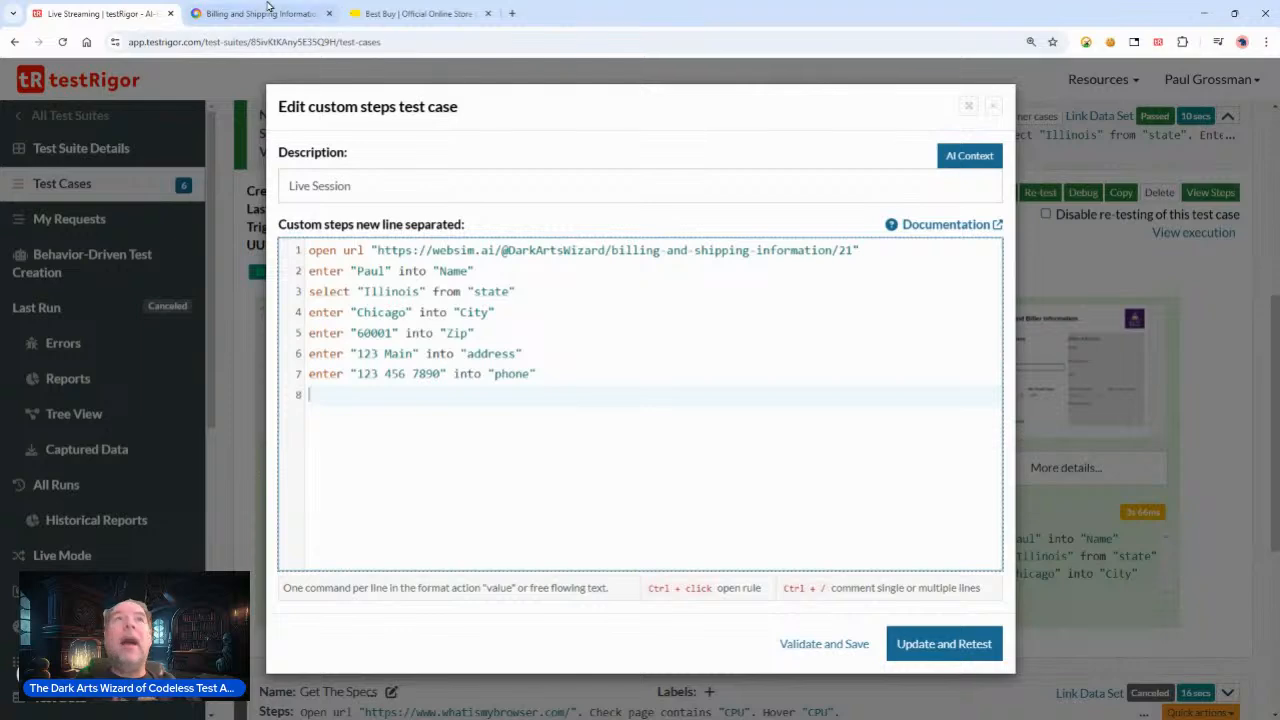
Step: Submit the websim form and copy the text of its confirmation message
{"action": "left_click", "coordinate": [300, 15]}
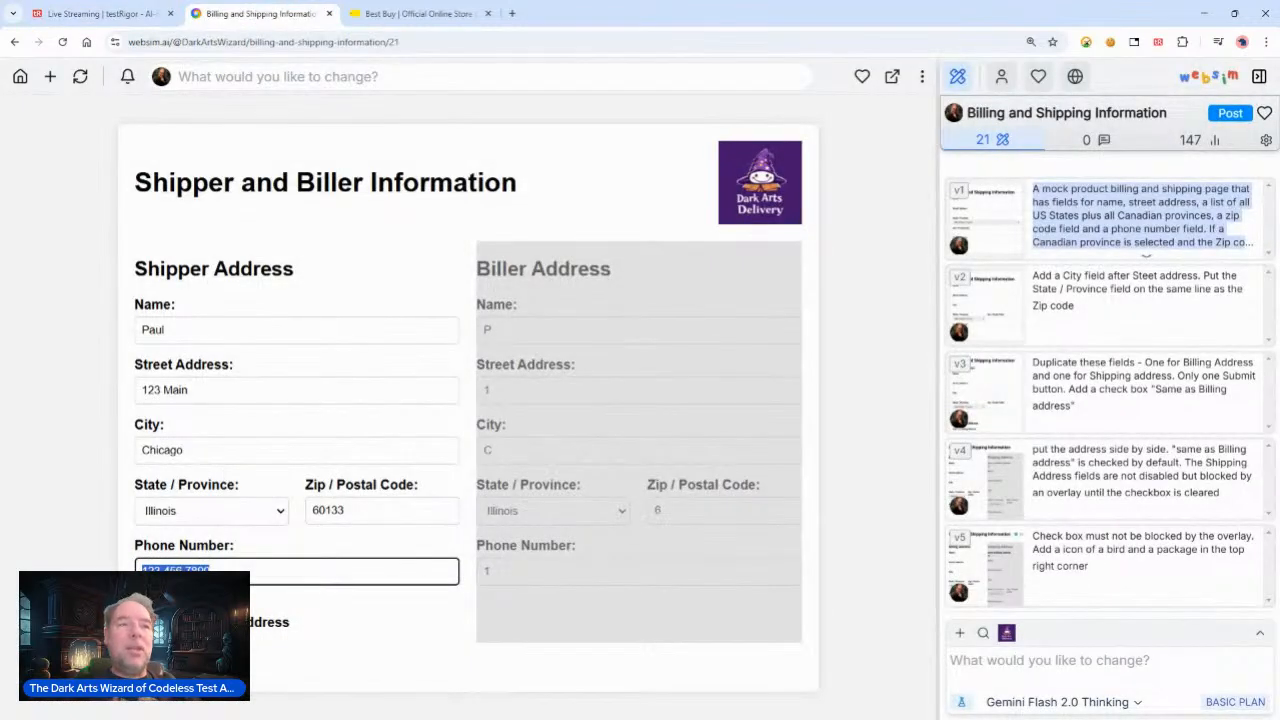
{"action": "left_click", "coordinate": [168, 660]}
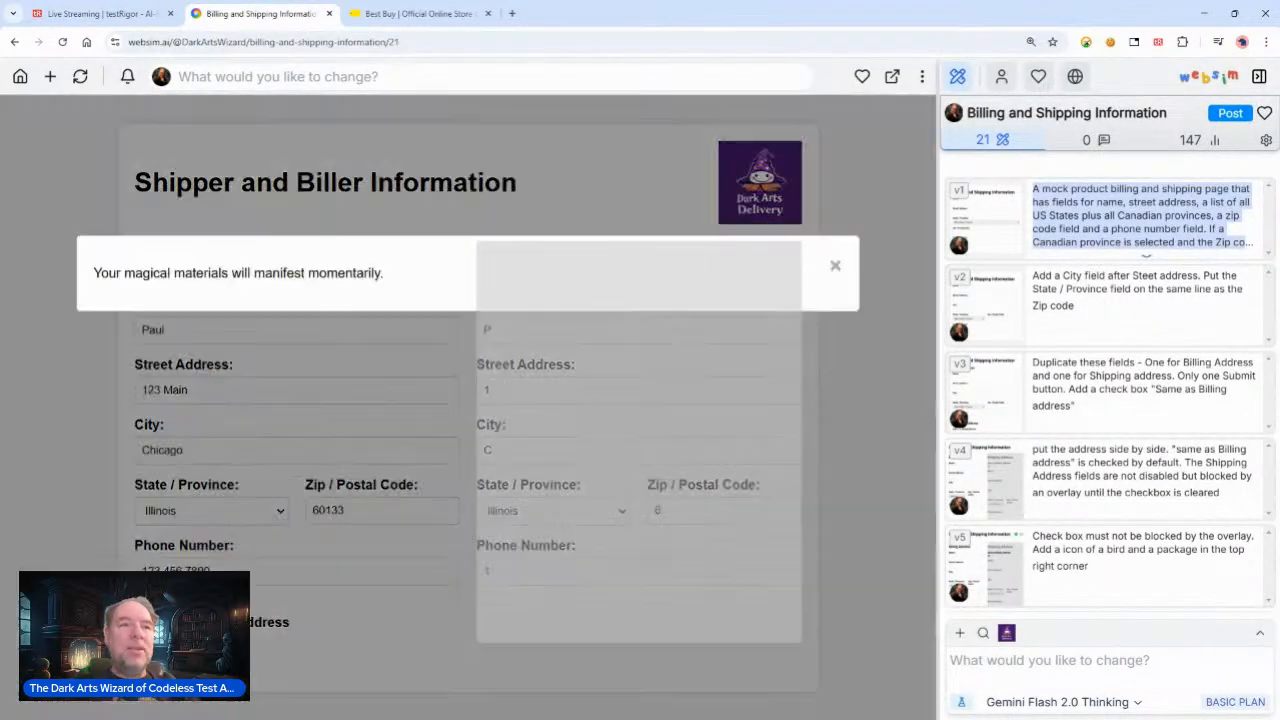
{"action": "left_click_drag", "start_coordinate": [394, 275], "coordinate": [37, 289]}
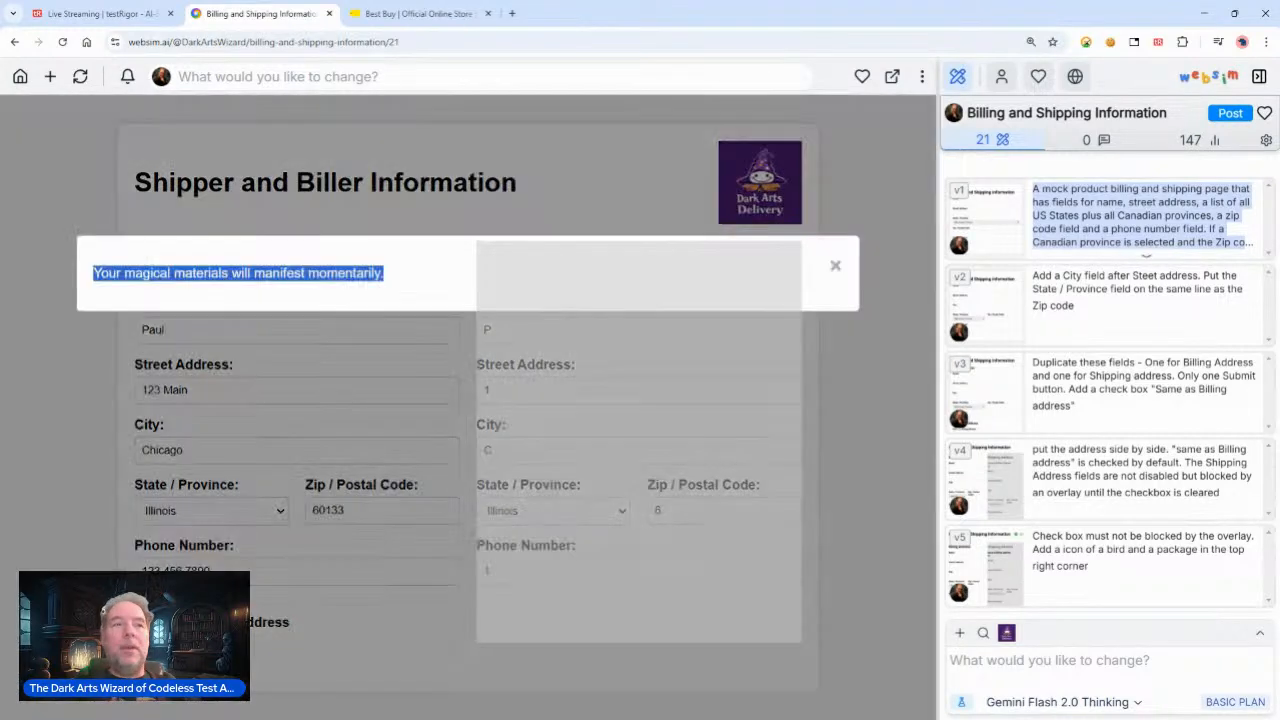
{"action": "right_click", "coordinate": [333, 276]}
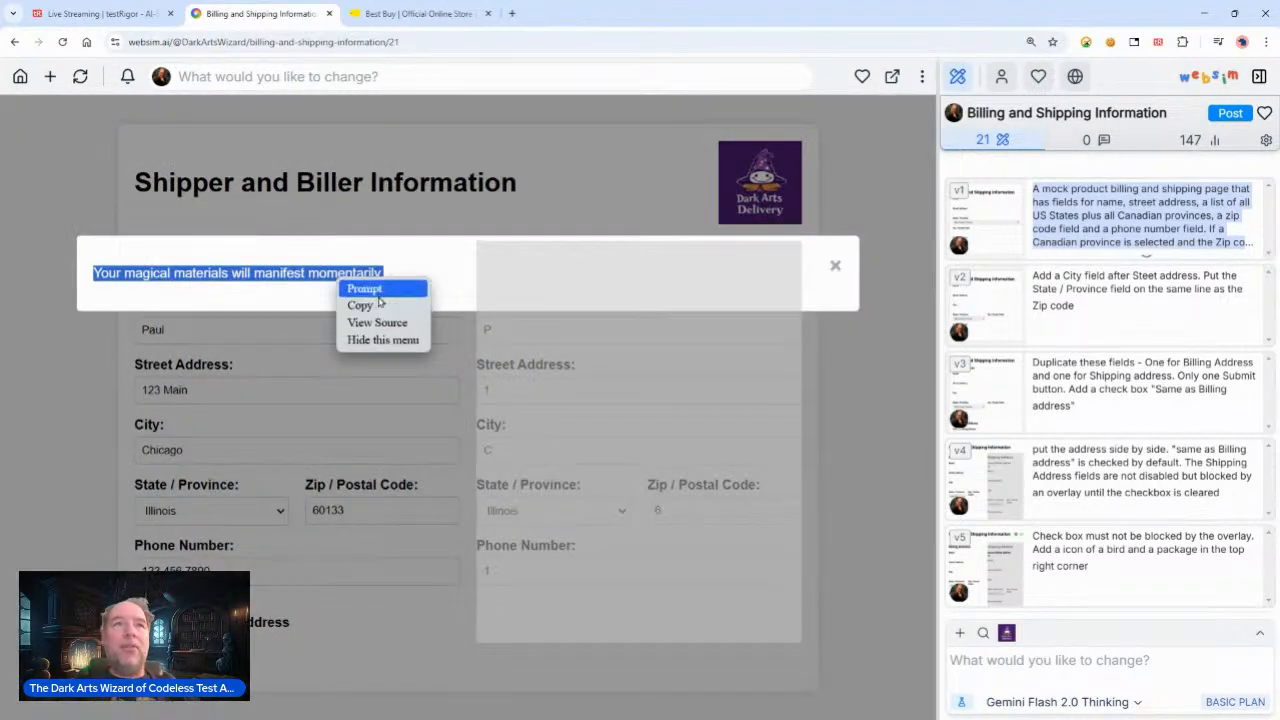
{"action": "left_click", "coordinate": [378, 306]}
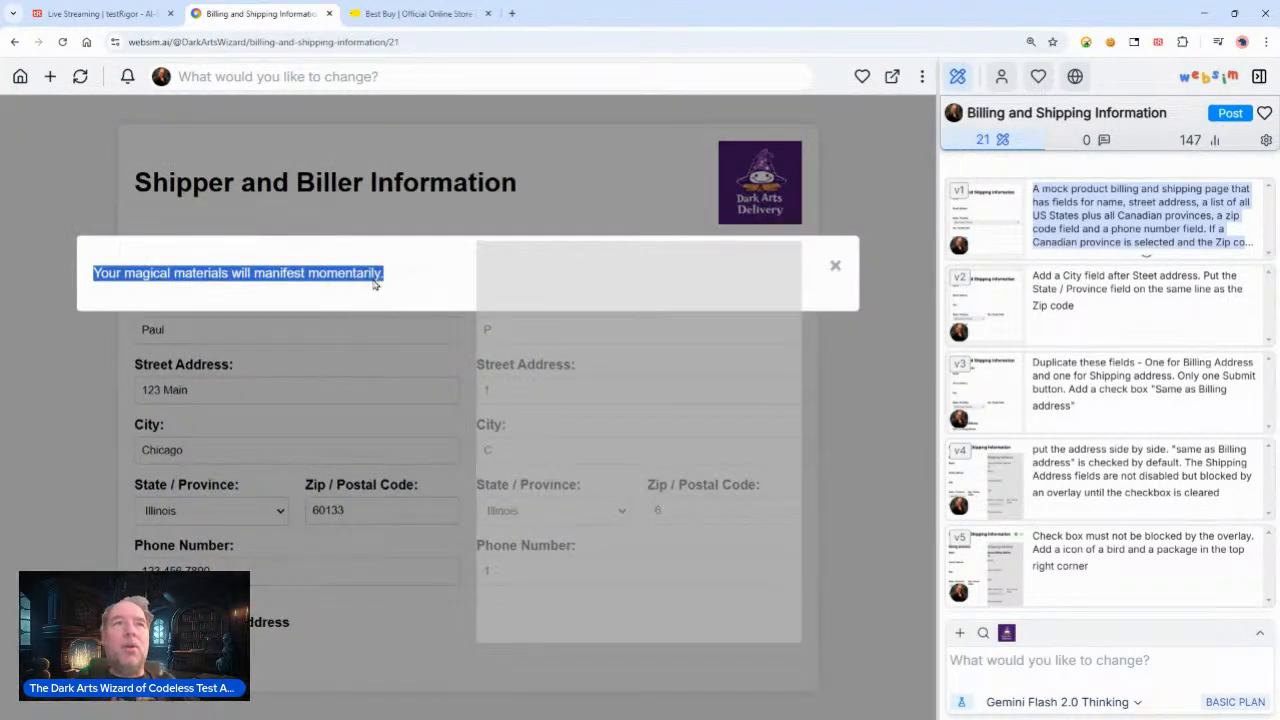
Step: Add an eighth step reading click "Submit" to the test case
{"action": "left_click", "coordinate": [115, 14]}
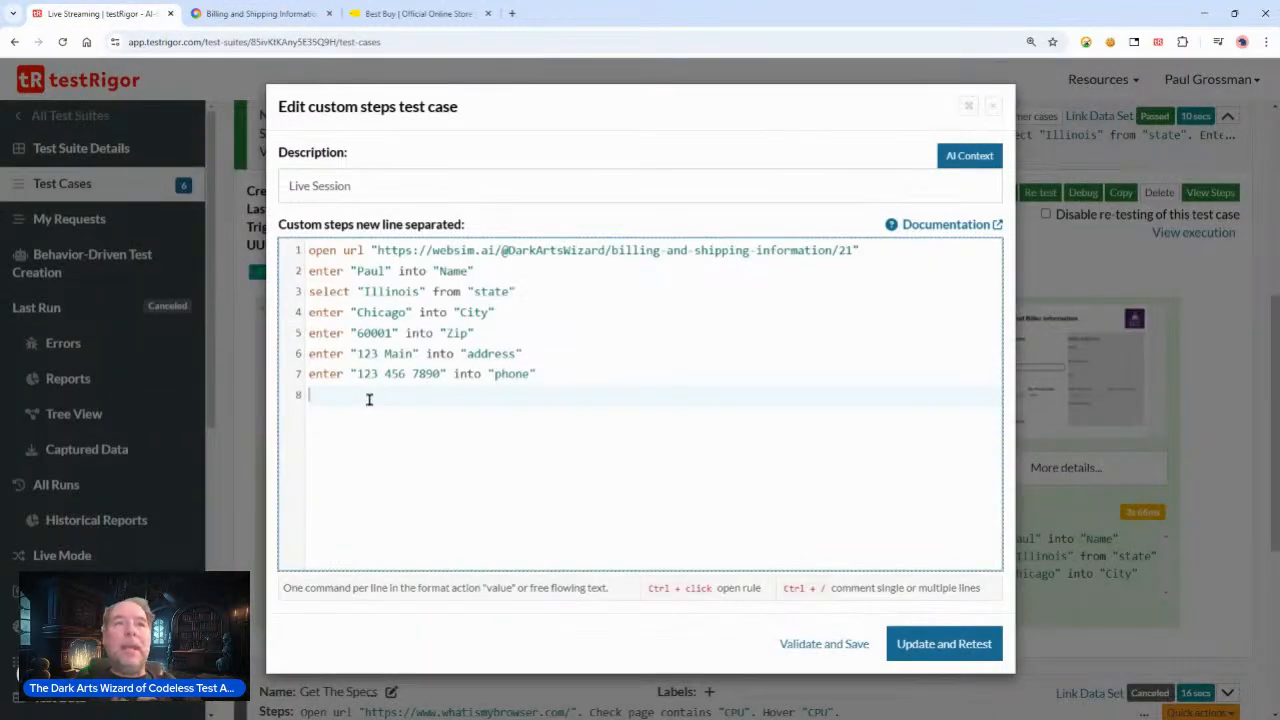
{"action": "type", "text": "lick"}
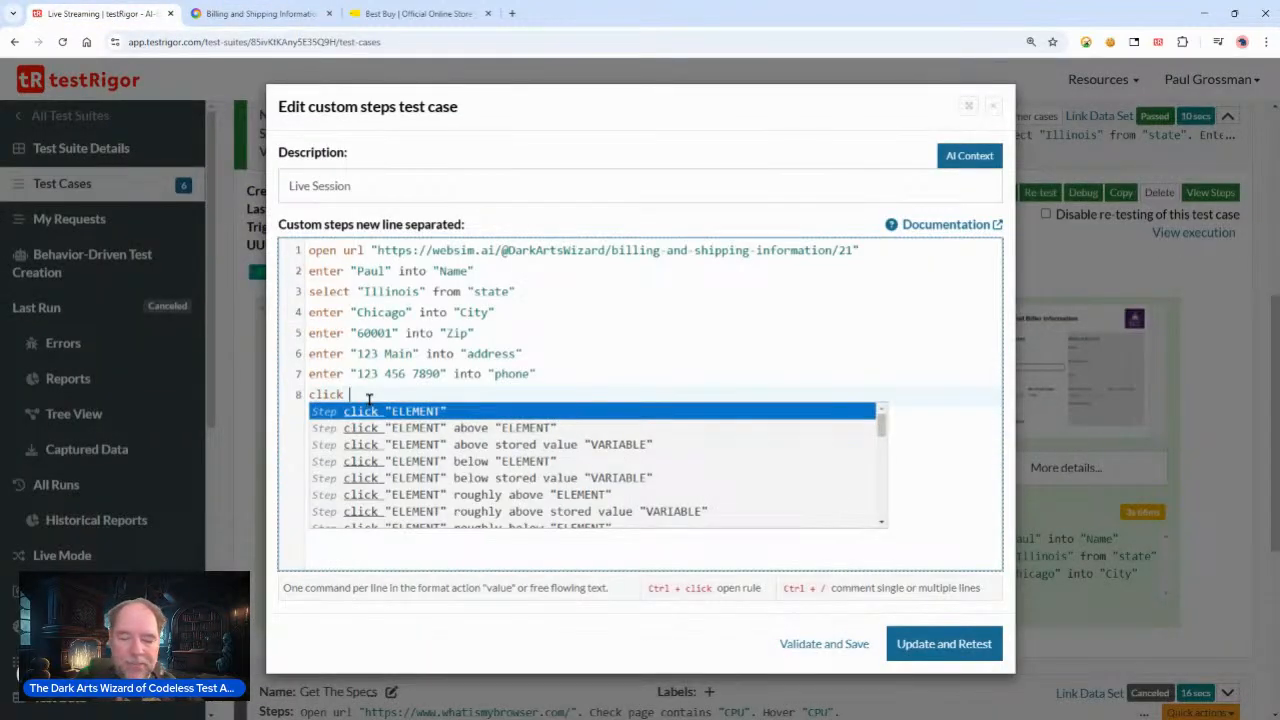
{"action": "left_click", "coordinate": [260, 13]}
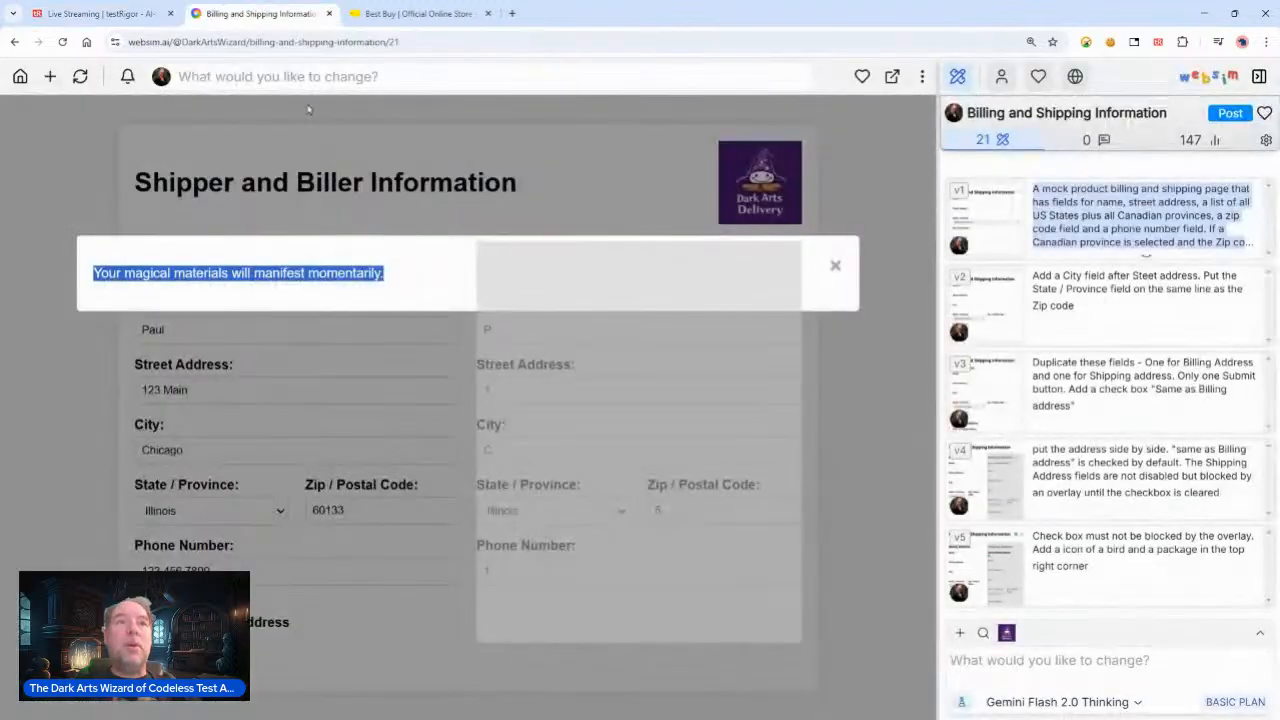
{"action": "type", "text": "\""}
{"action": "left_click", "coordinate": [100, 14]}
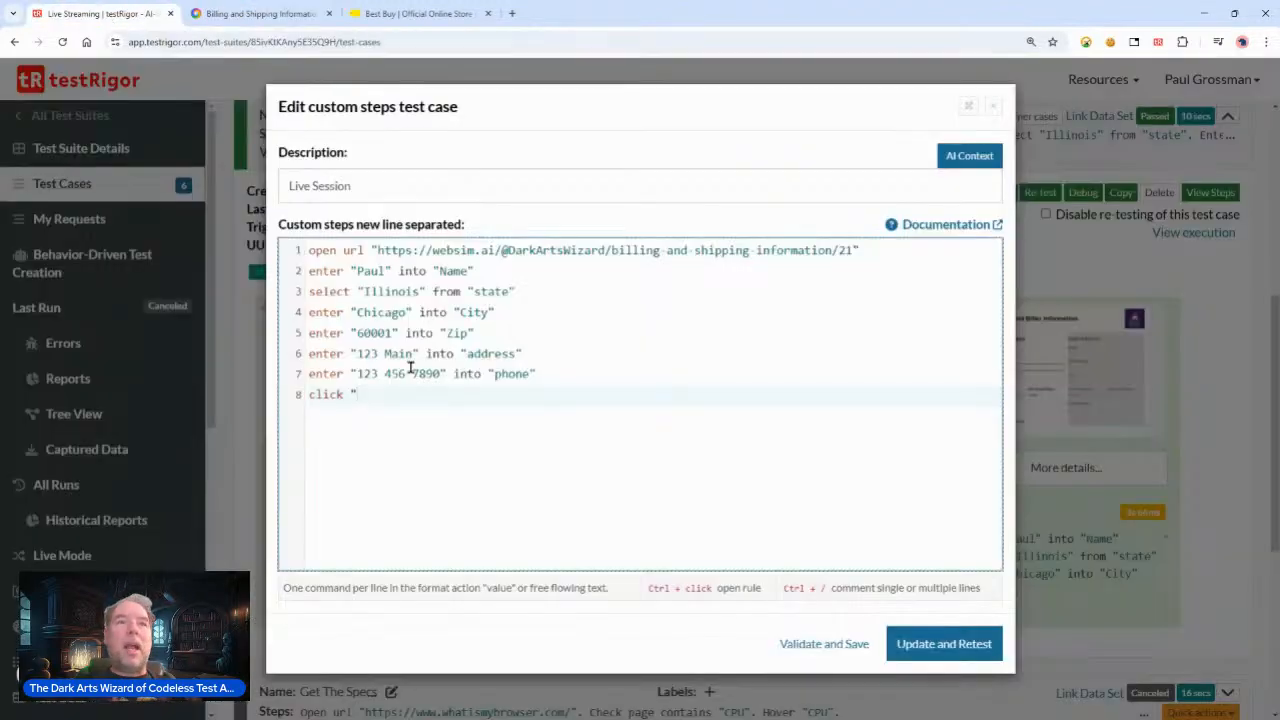
{"action": "type", "text": "Submit"}
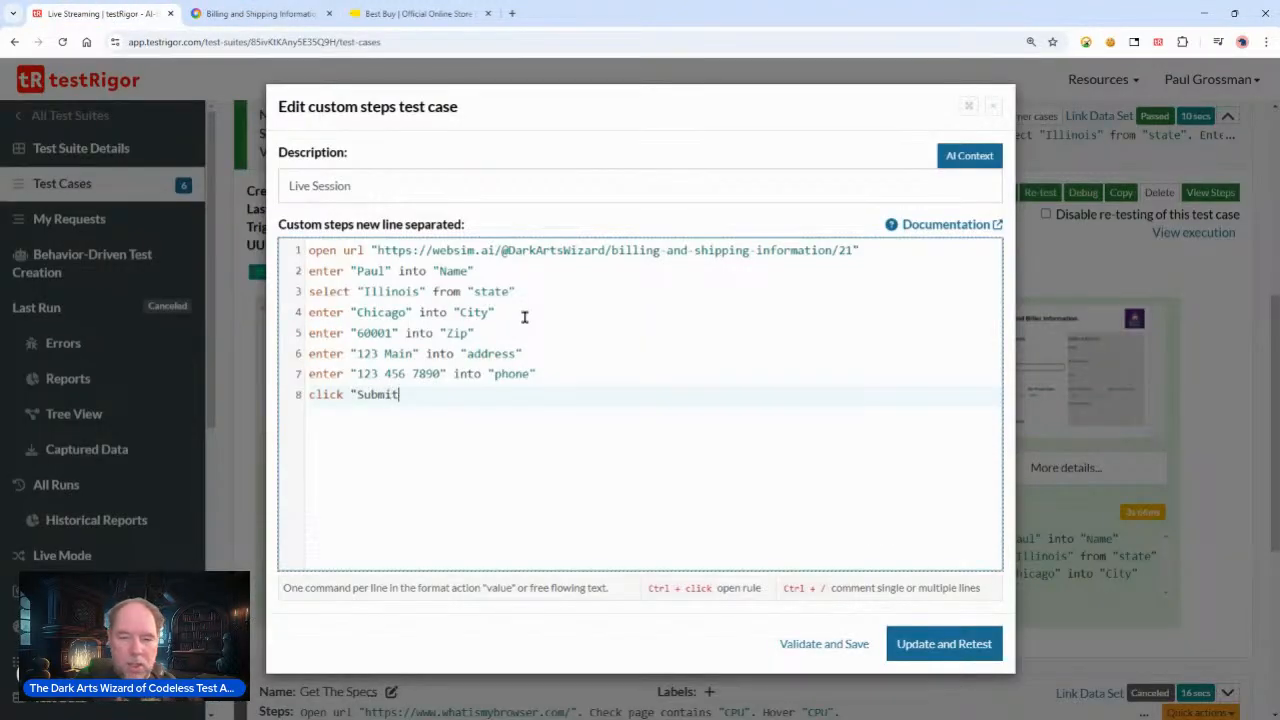
{"action": "type", "text": "\""}
{"action": "key", "text": "Return"}
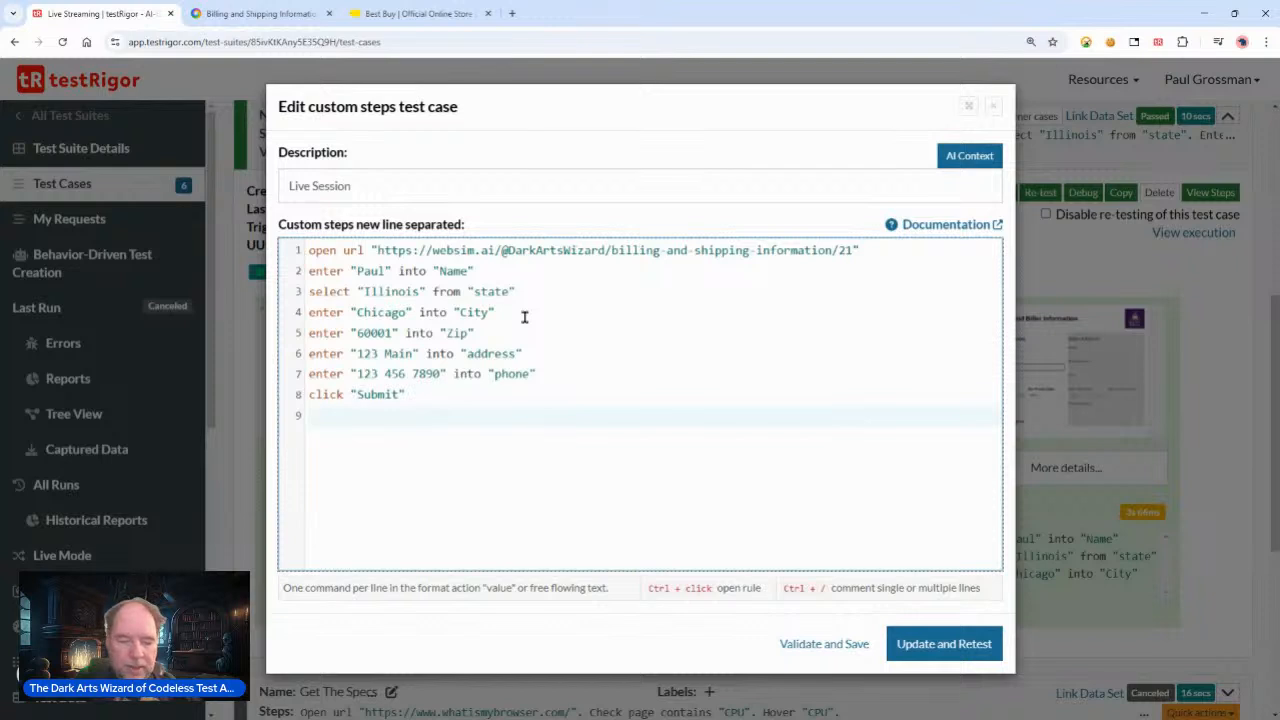
Step: Add a ninth step checking that the pasted message Your magical materials will manifest momentarily. is visible
{"action": "type", "text": "check"}
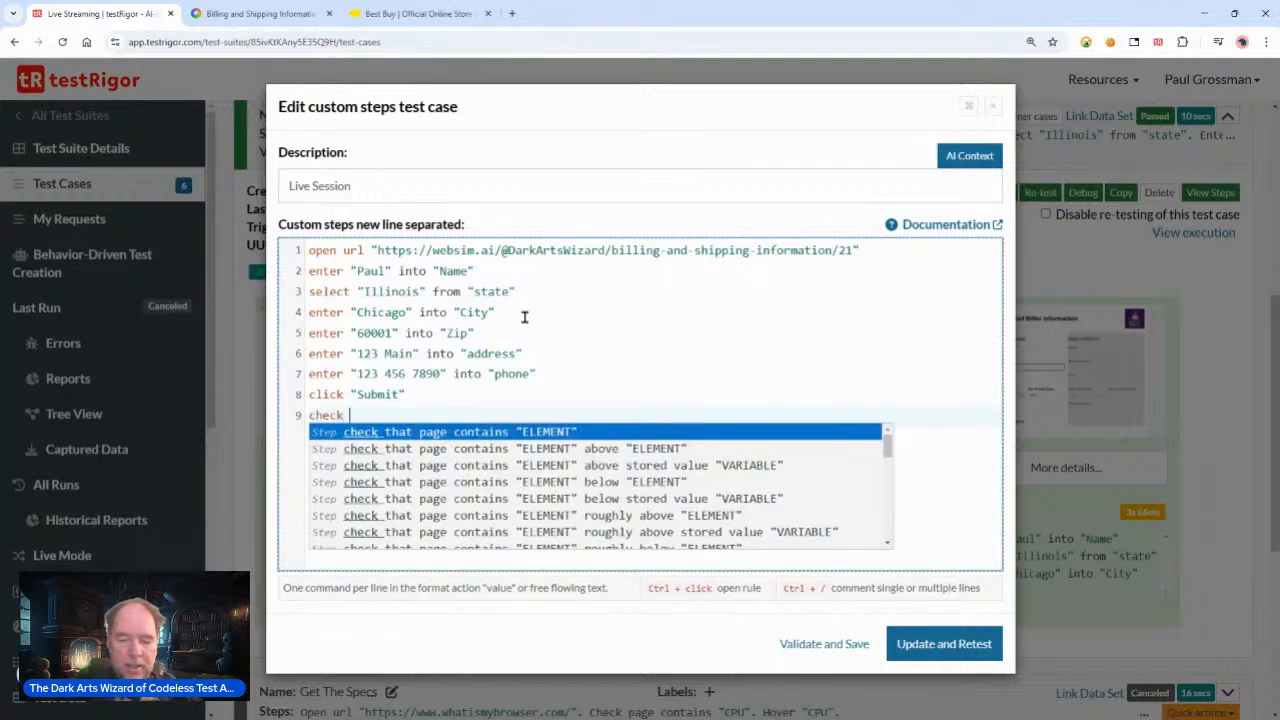
{"action": "key", "text": "ctrl+v"}
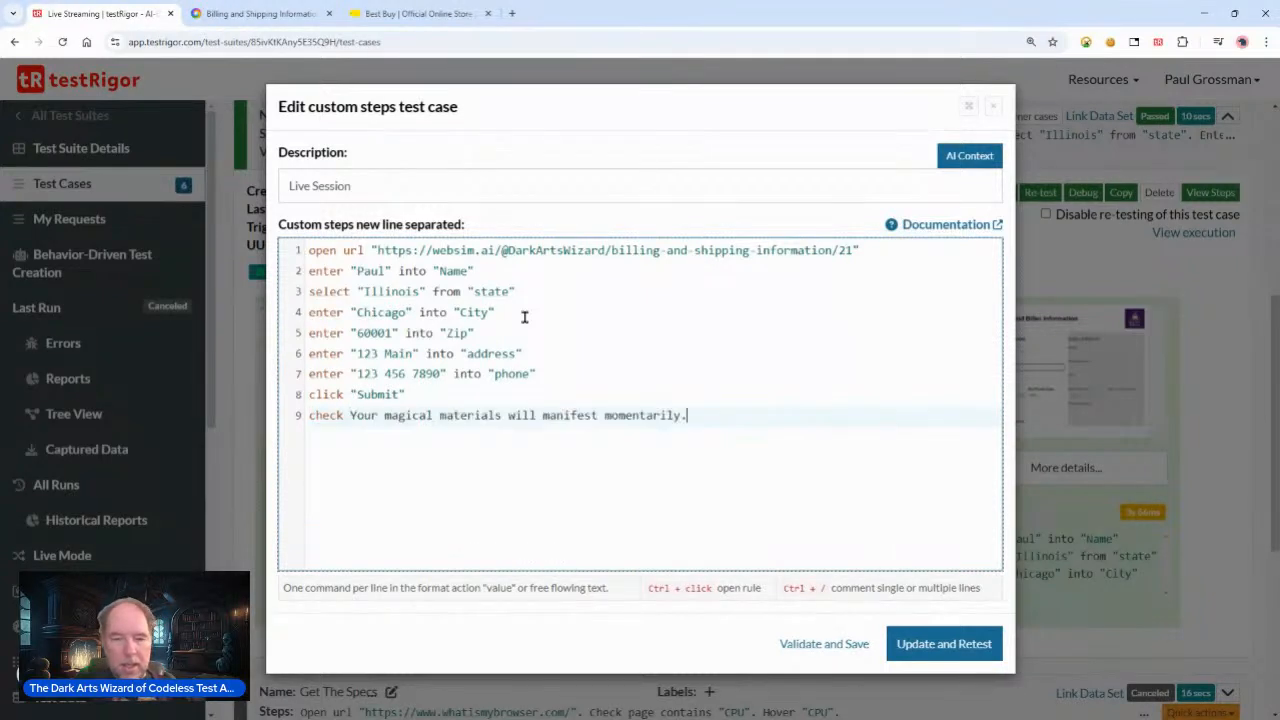
{"action": "type", "text": "is visible"}
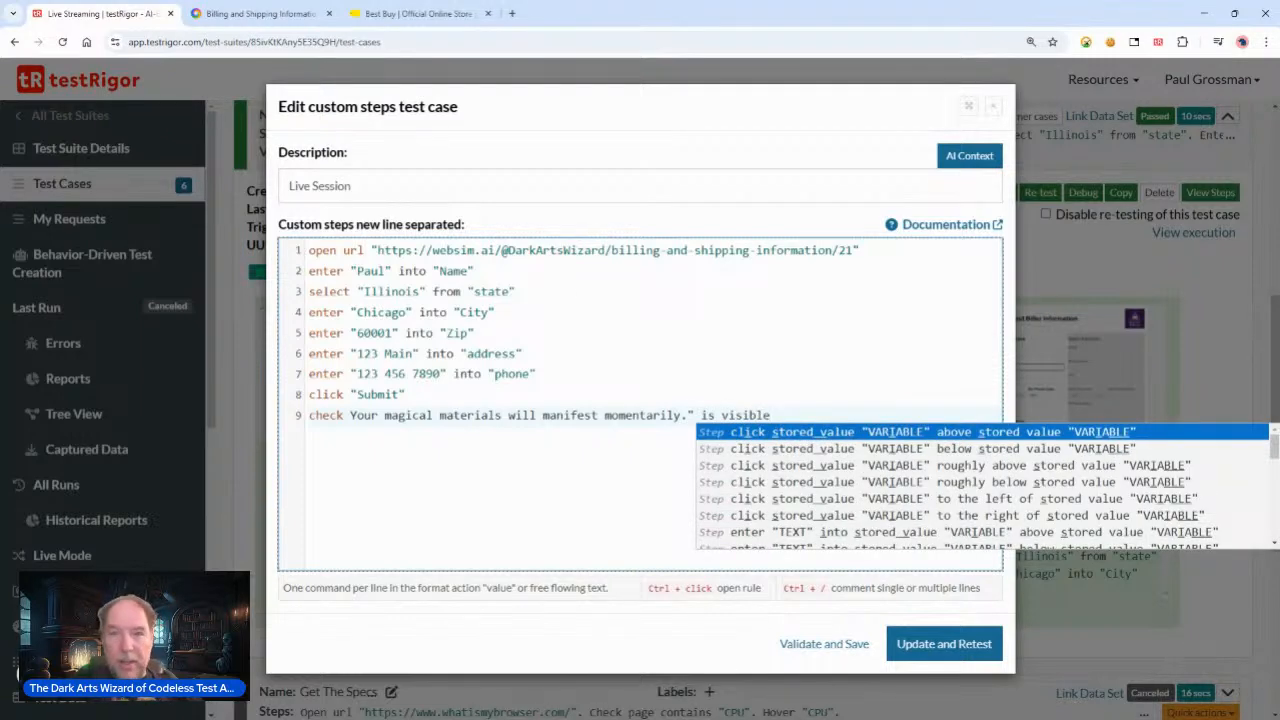
Step: Add the missing opening quote before the message in the ninth step, then update and retest the test case
{"action": "left_click", "coordinate": [944, 644]}
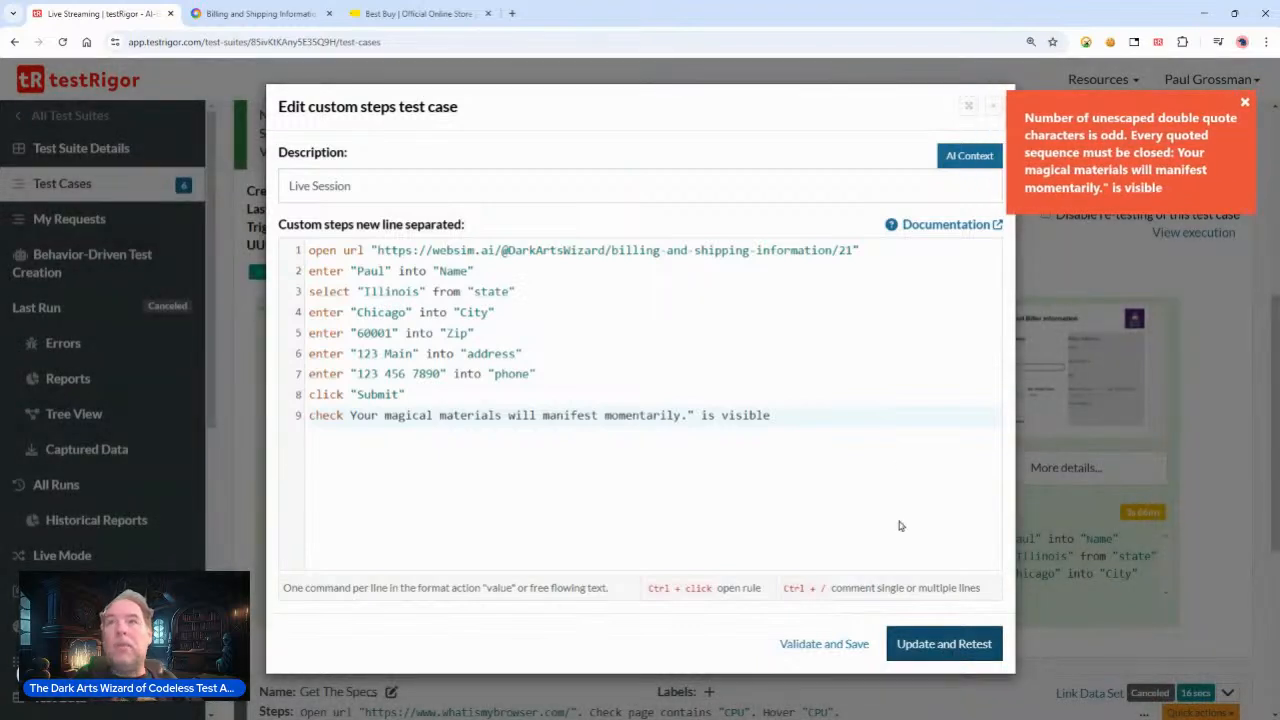
{"action": "left_click", "coordinate": [380, 415]}
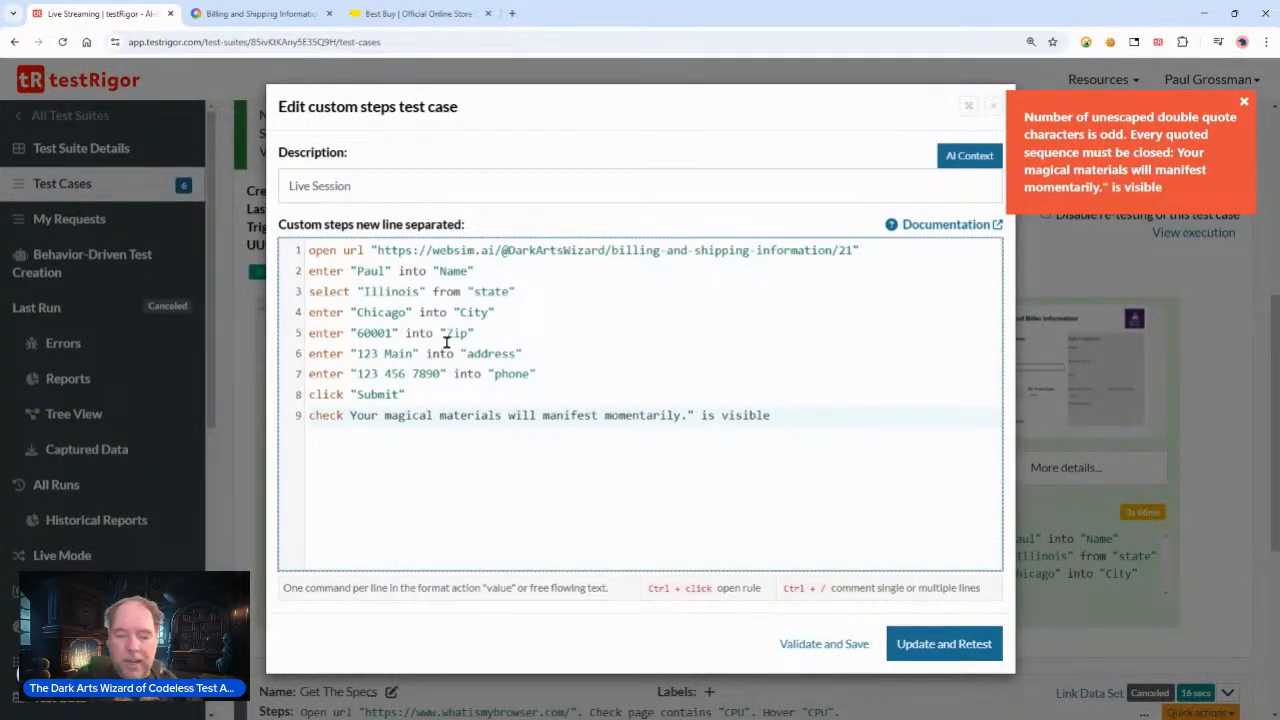
{"action": "type", "text": "\""}
{"action": "key", "text": "Escape"}
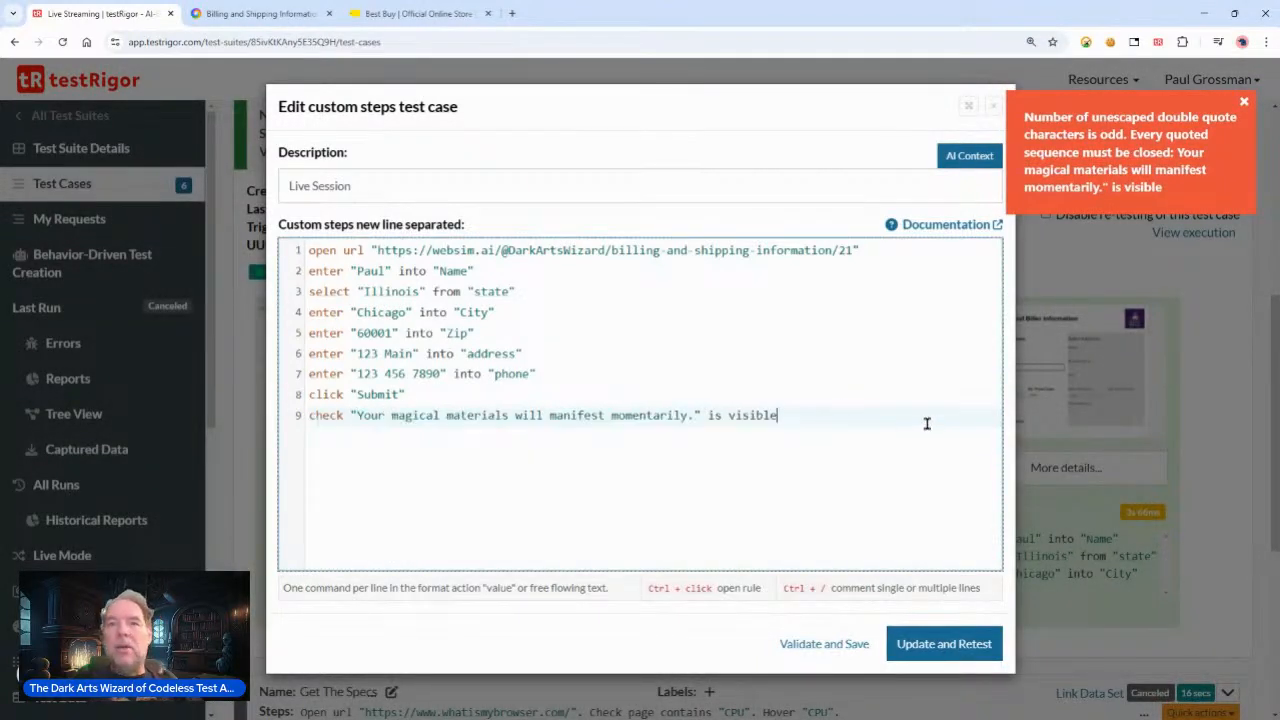
{"action": "left_click", "coordinate": [930, 650]}
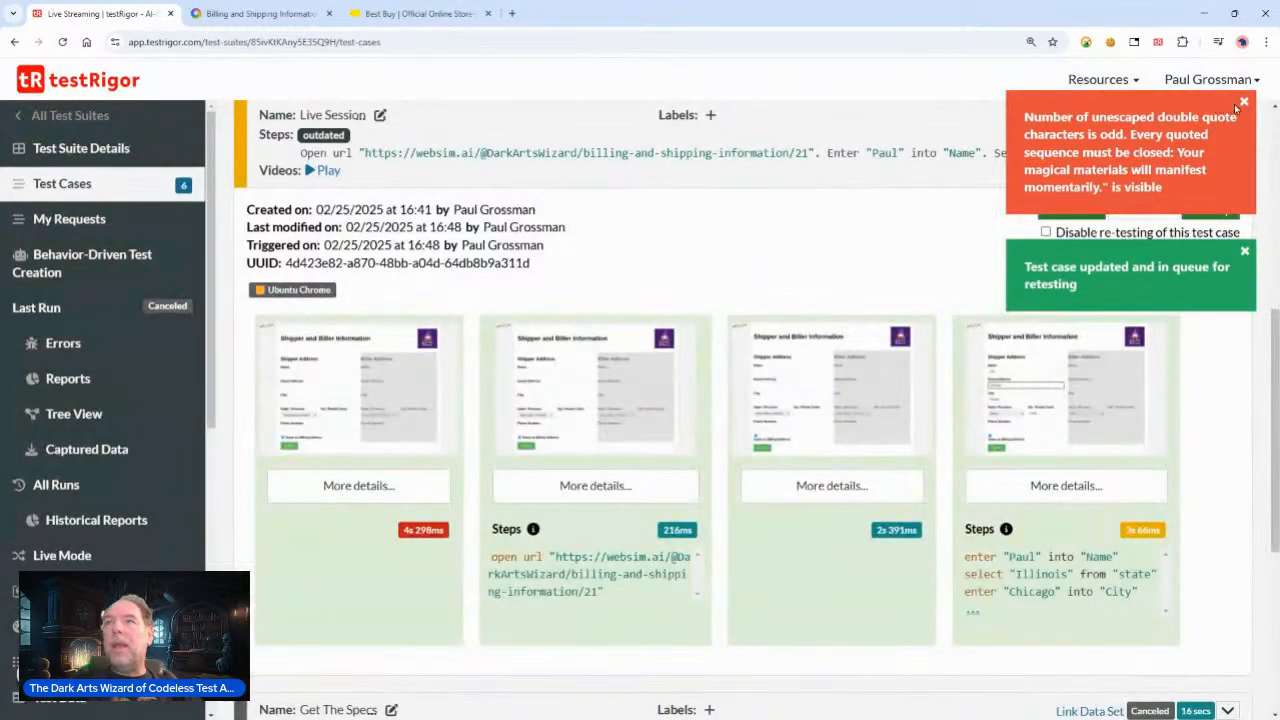
{"action": "left_click", "coordinate": [1244, 102]}
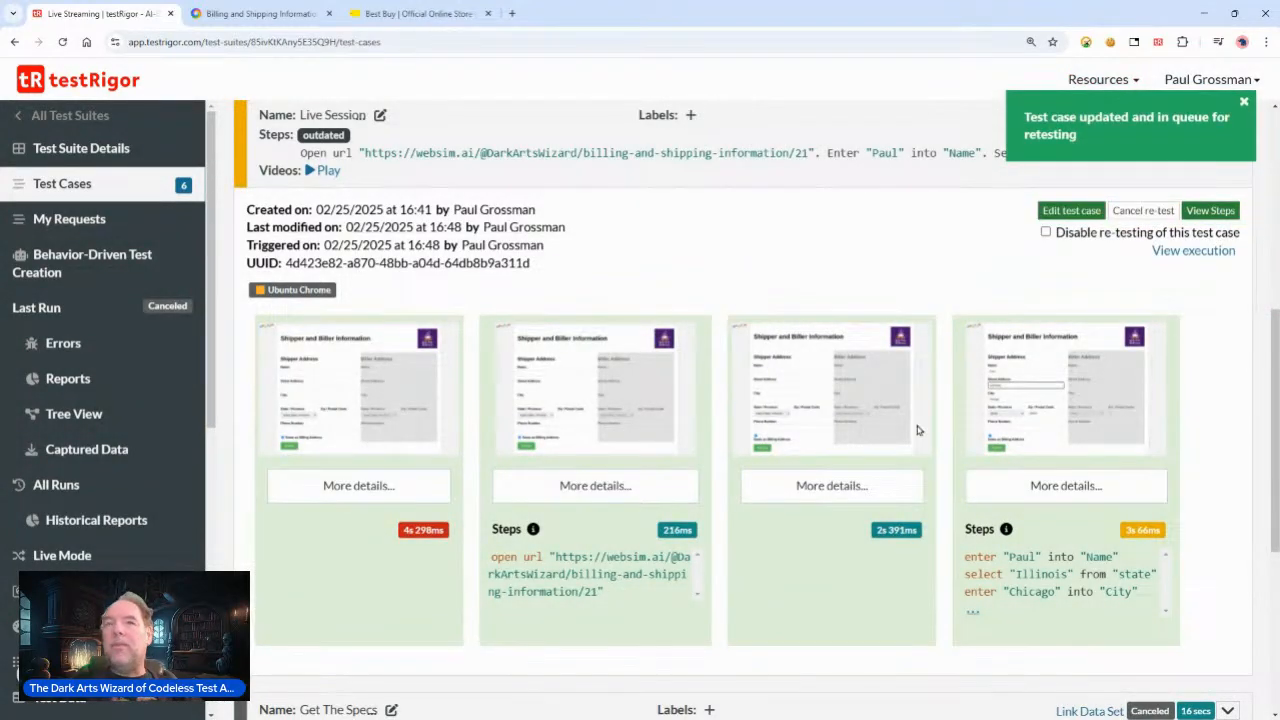
Step: Open the execution view of the test case and review its testing steps and results
{"action": "left_click", "coordinate": [1200, 252]}
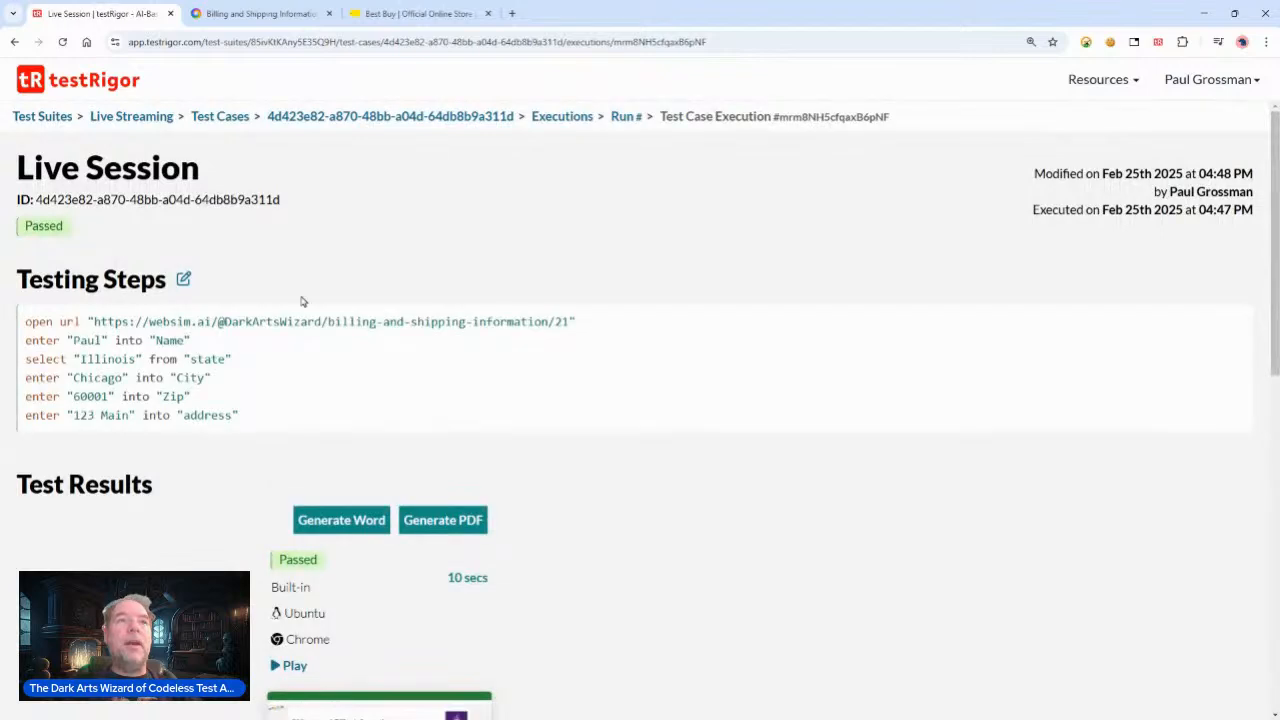
{"action": "scroll", "coordinate": [608, 471], "scroll_direction": "down", "scroll_amount": 3}
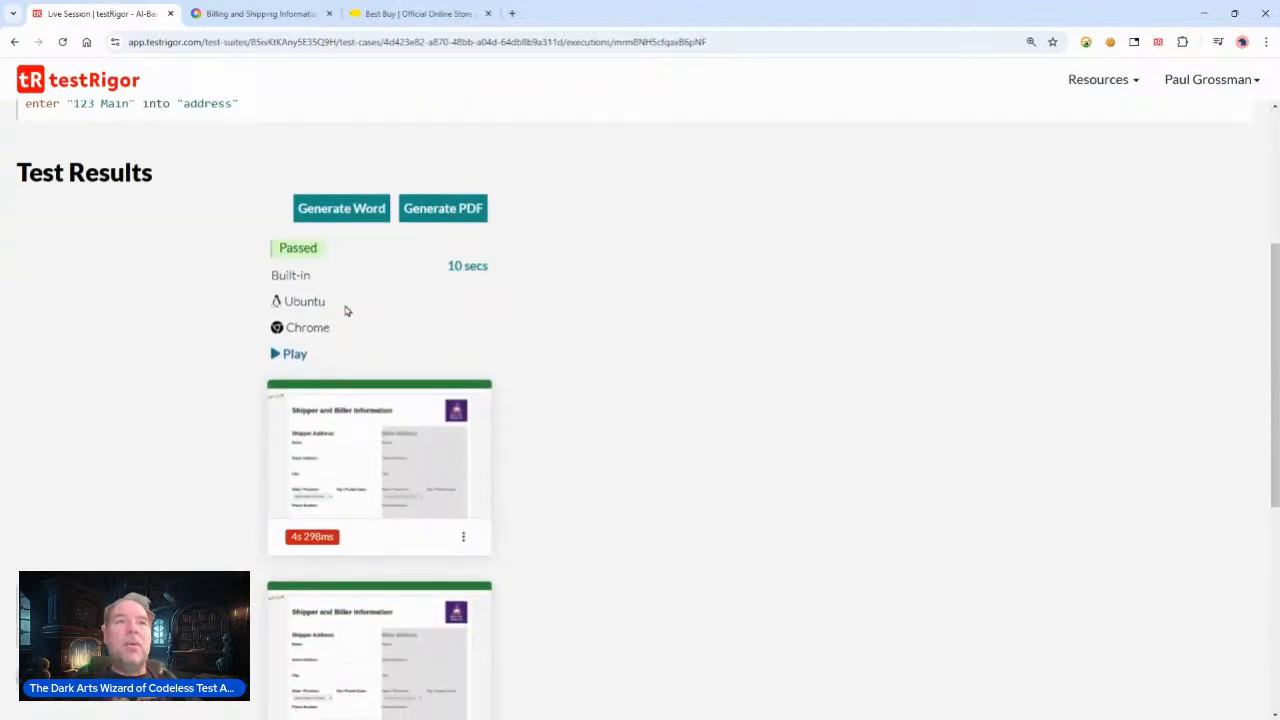
{"action": "left_click_drag", "start_coordinate": [276, 247], "coordinate": [277, 326]}
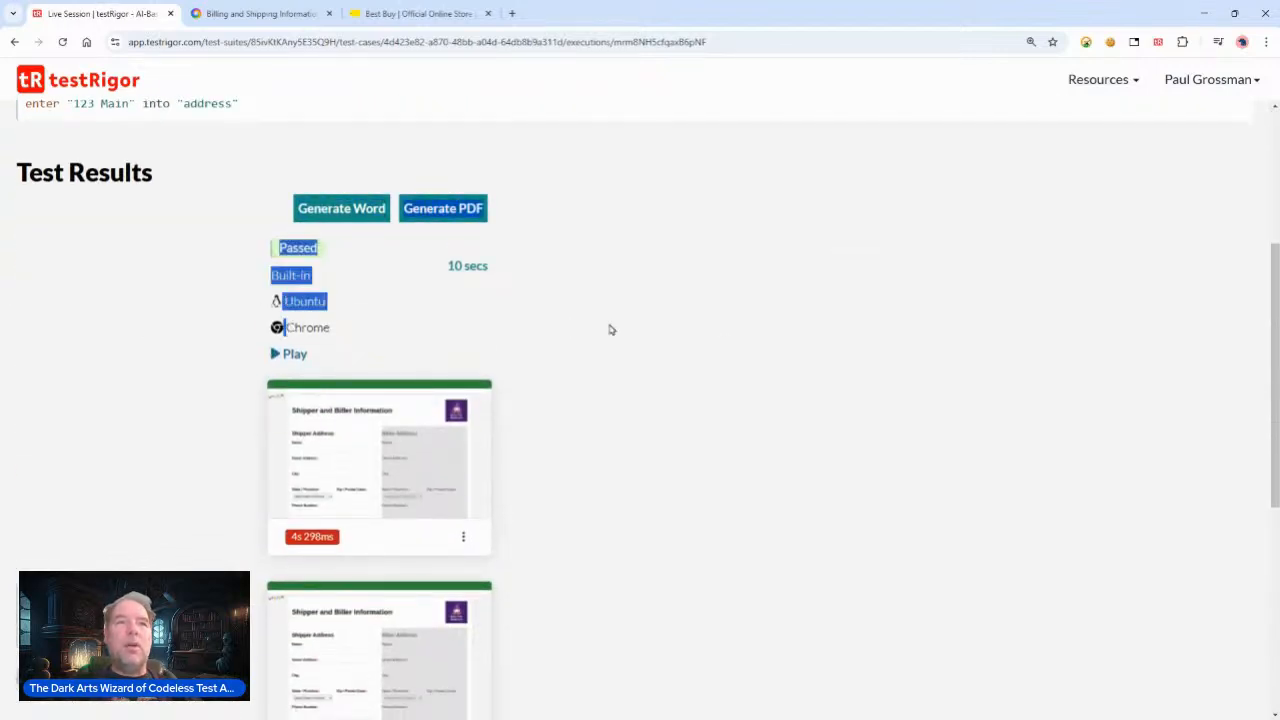
{"action": "scroll", "coordinate": [569, 329], "scroll_direction": "down", "scroll_amount": 1}
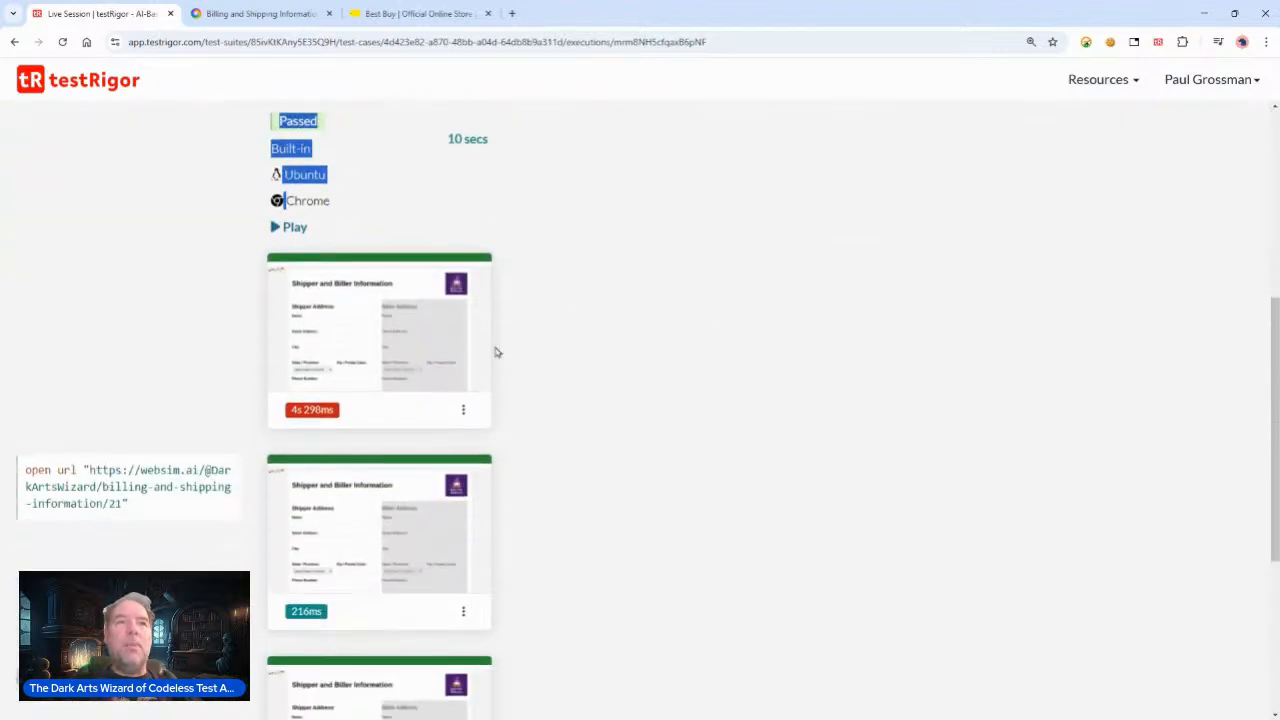
Step: Return to the test case list, expand the Live Session results and open the first run screenshot
{"action": "left_click", "coordinate": [13, 43]}
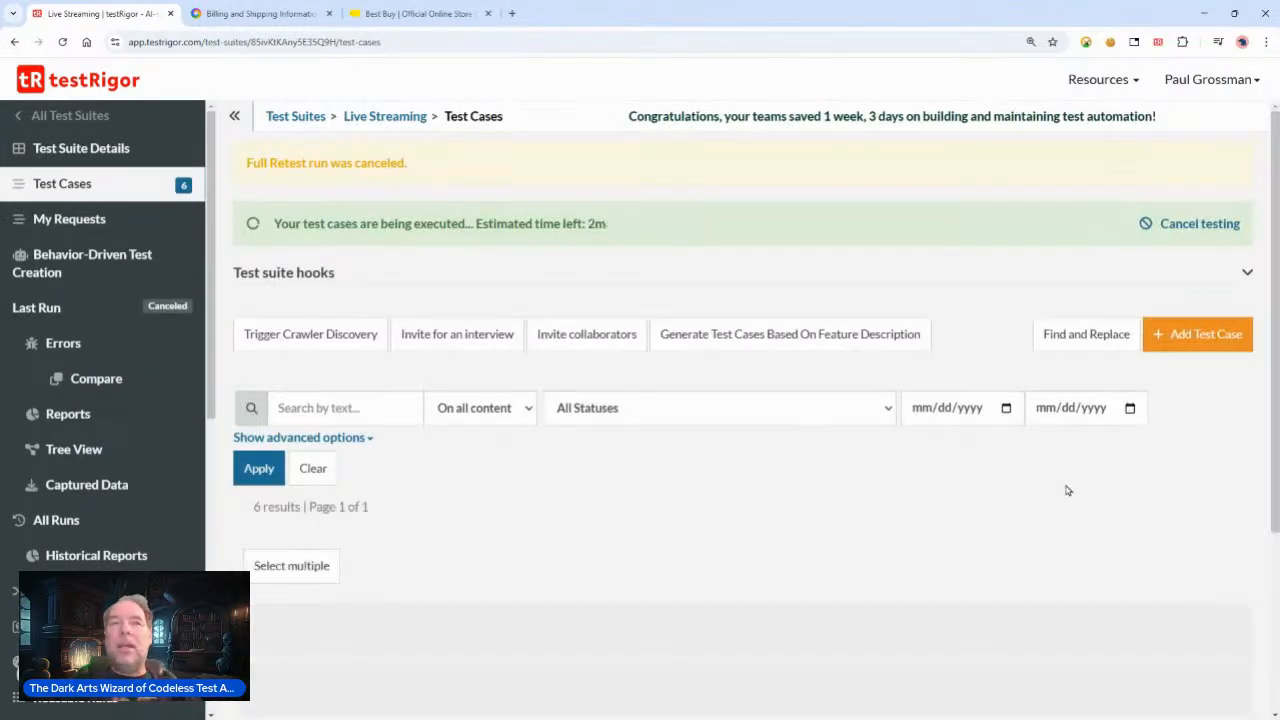
{"action": "scroll", "coordinate": [1235, 480], "scroll_direction": "down", "scroll_amount": 1}
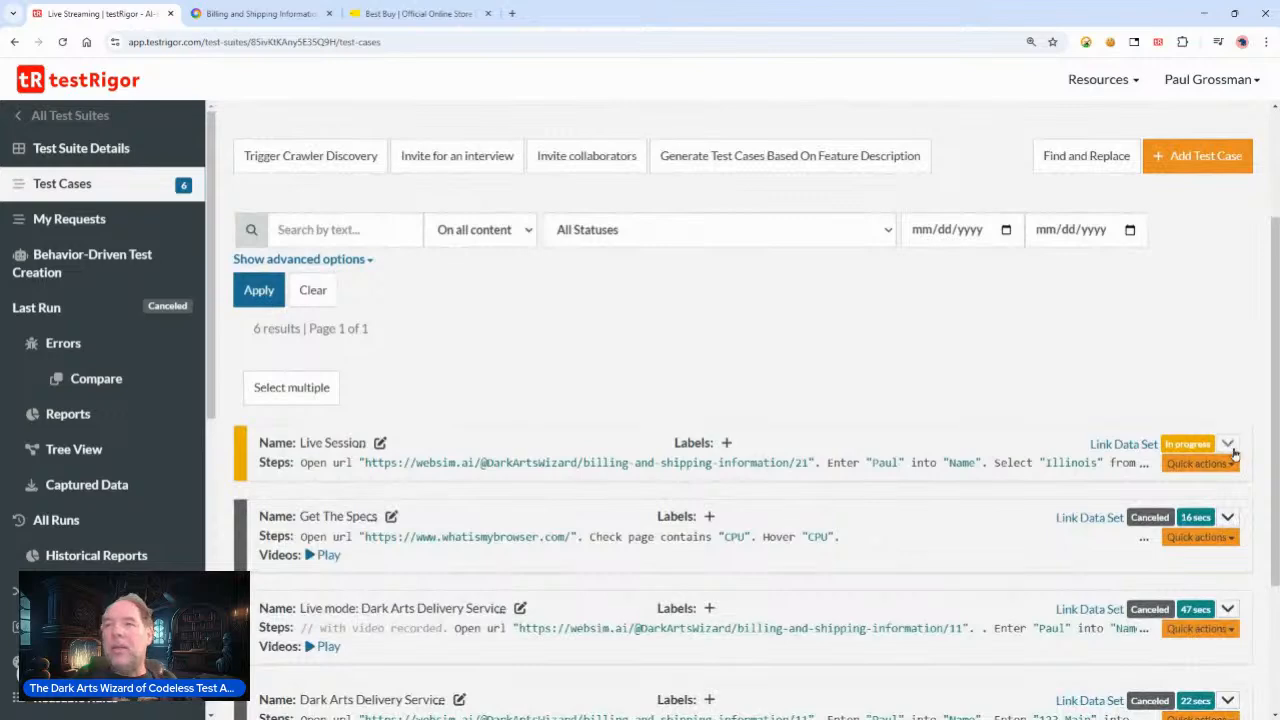
{"action": "left_click", "coordinate": [1228, 443]}
{"action": "scroll", "coordinate": [990, 430], "scroll_direction": "down", "scroll_amount": 3}
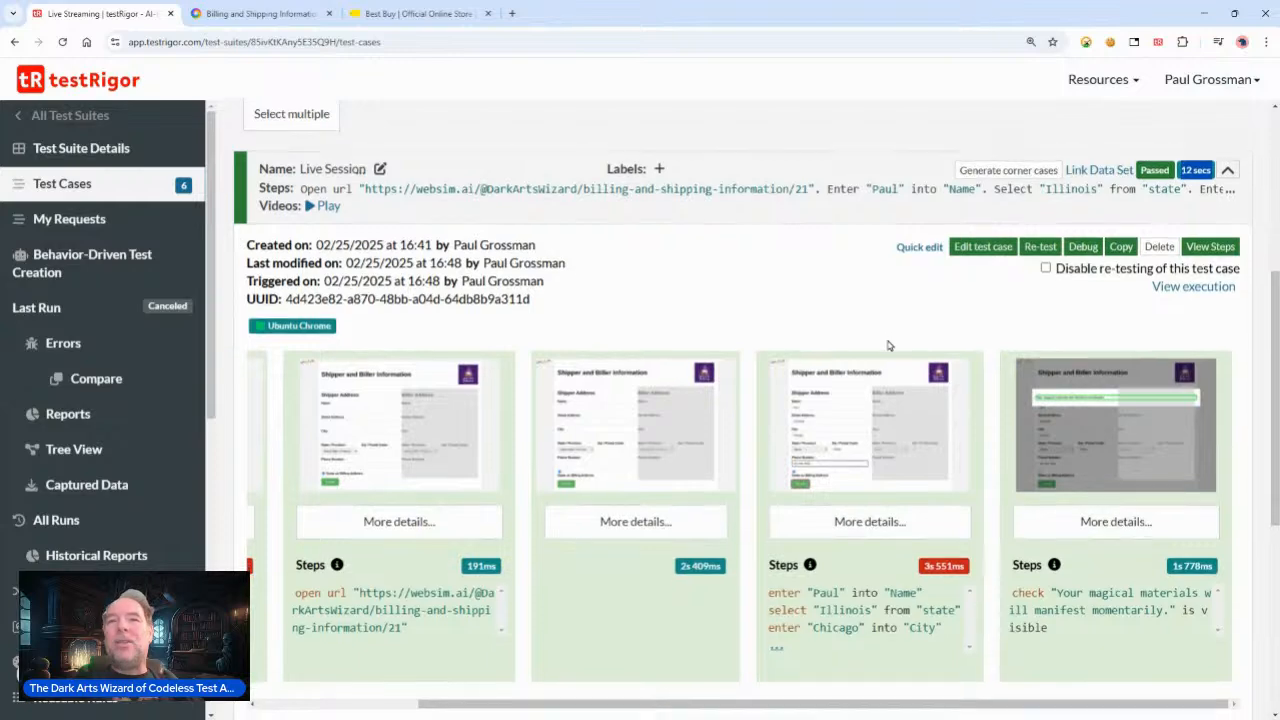
{"action": "scroll", "coordinate": [886, 343], "scroll_direction": "down", "scroll_amount": 2}
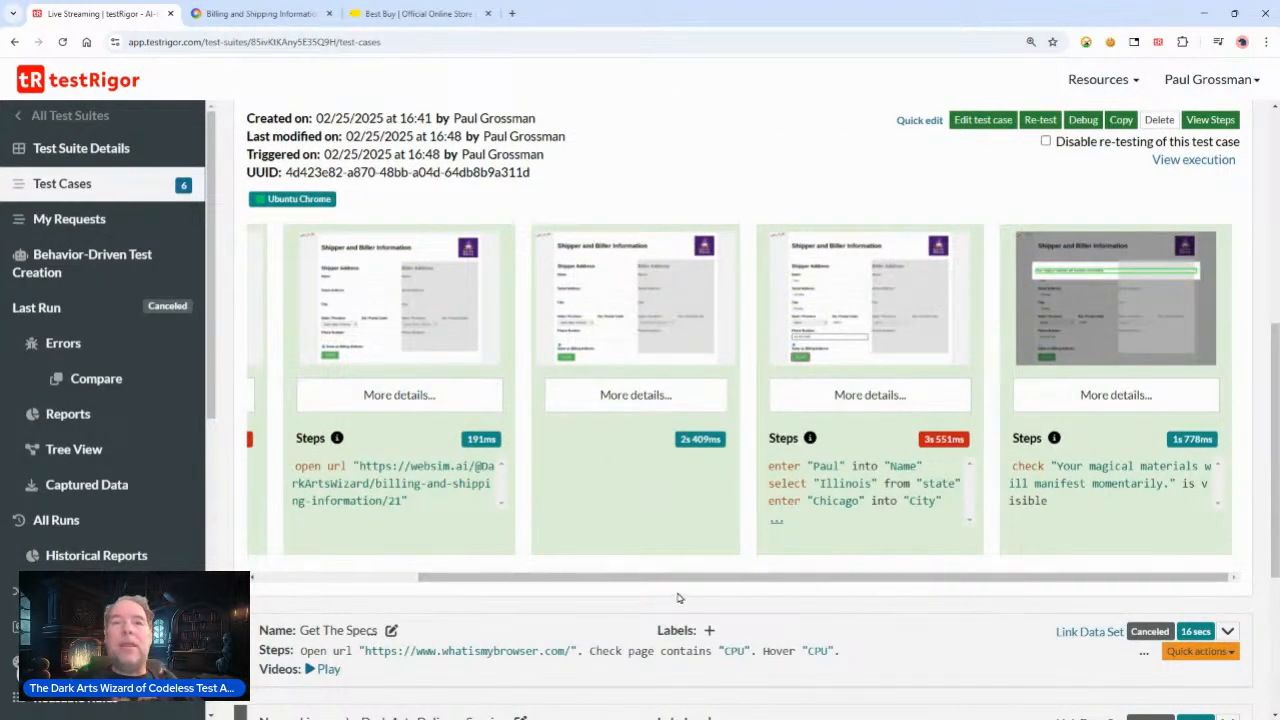
{"action": "scroll", "coordinate": [620, 450], "scroll_direction": "left", "scroll_amount": 3}
{"action": "left_click", "coordinate": [372, 310]}
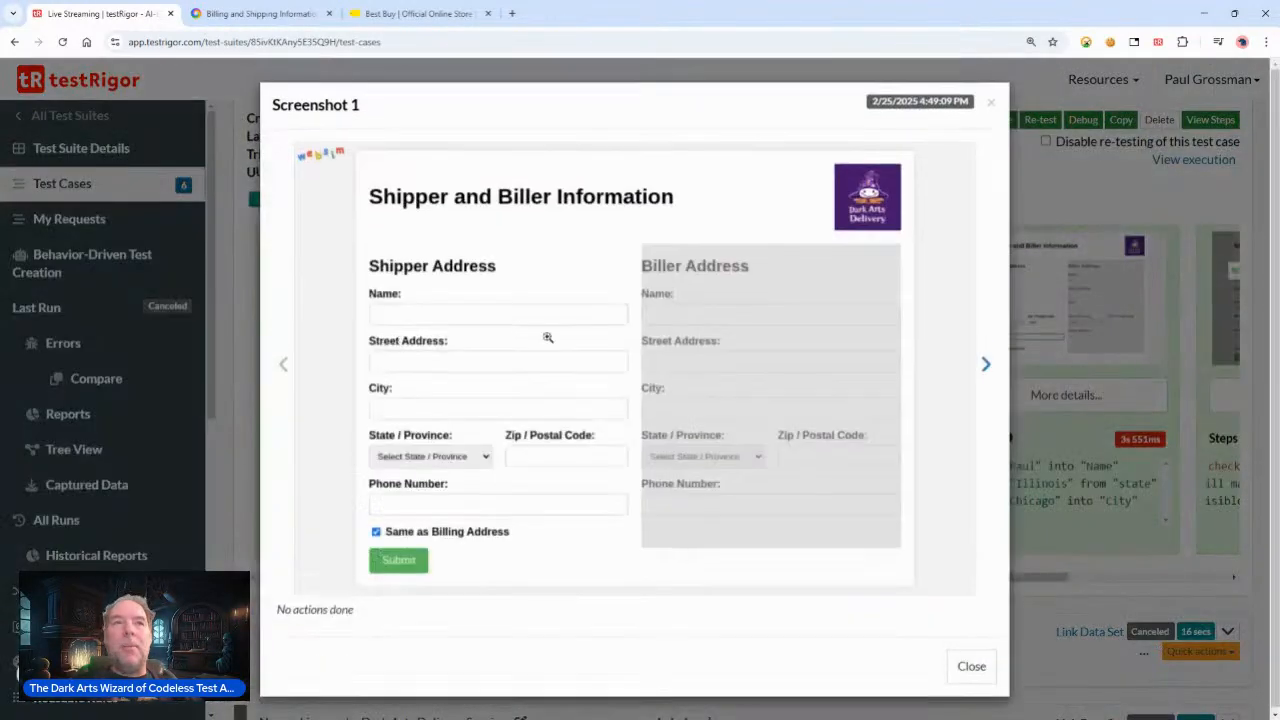
Step: Step through the remaining run screenshots and their step descriptions, then close the screenshot viewer
{"action": "left_click", "coordinate": [986, 367]}
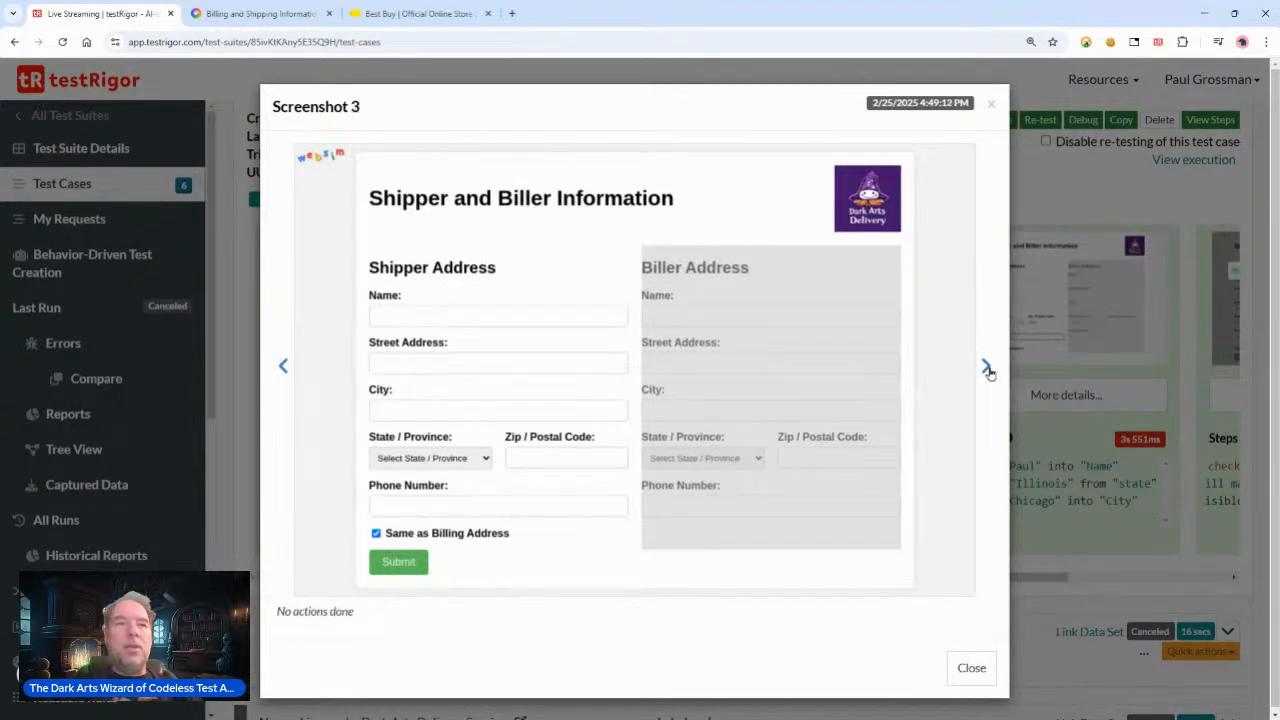
{"action": "left_click", "coordinate": [986, 368]}
{"action": "left_click", "coordinate": [986, 368]}
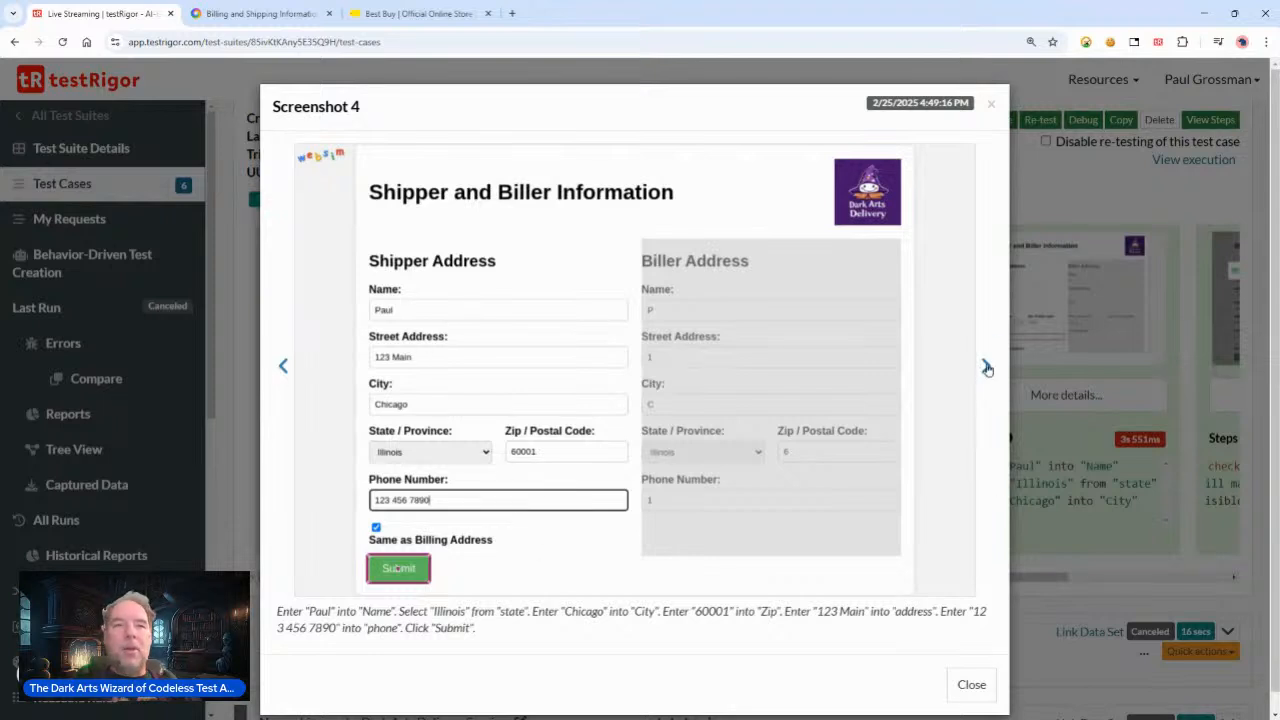
{"action": "left_click_drag", "start_coordinate": [476, 628], "coordinate": [276, 611]}
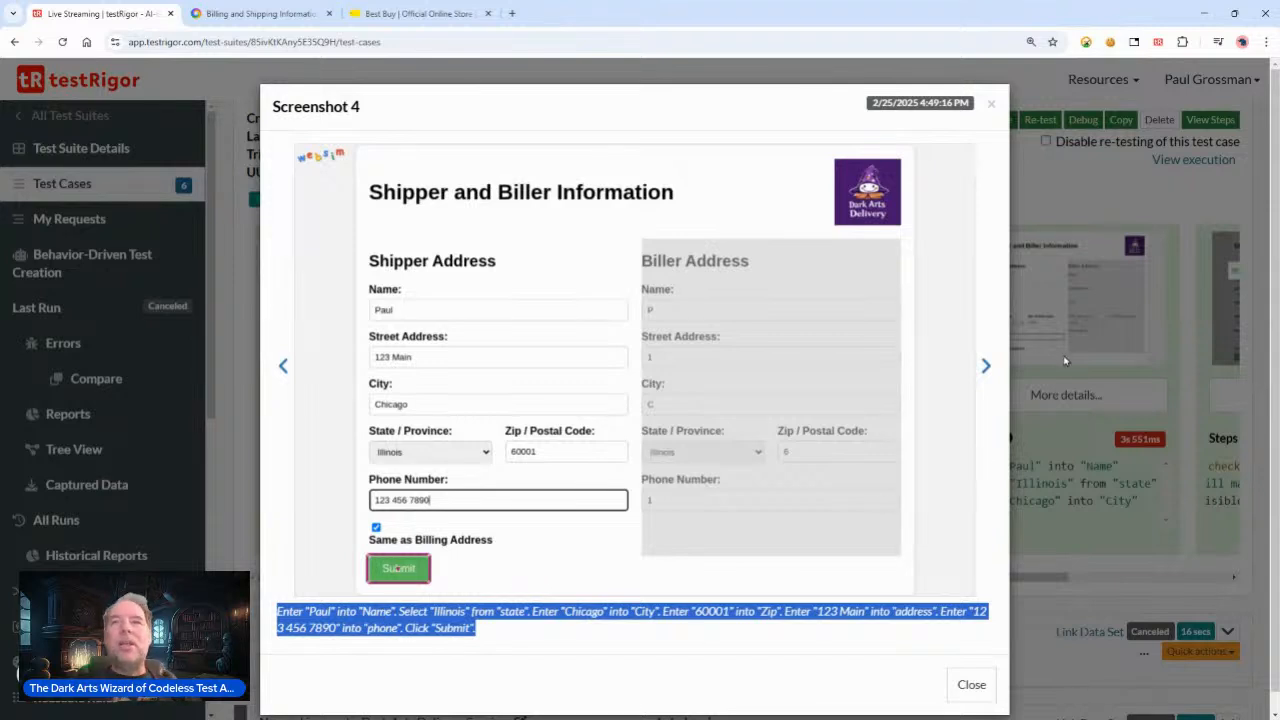
{"action": "left_click", "coordinate": [984, 366]}
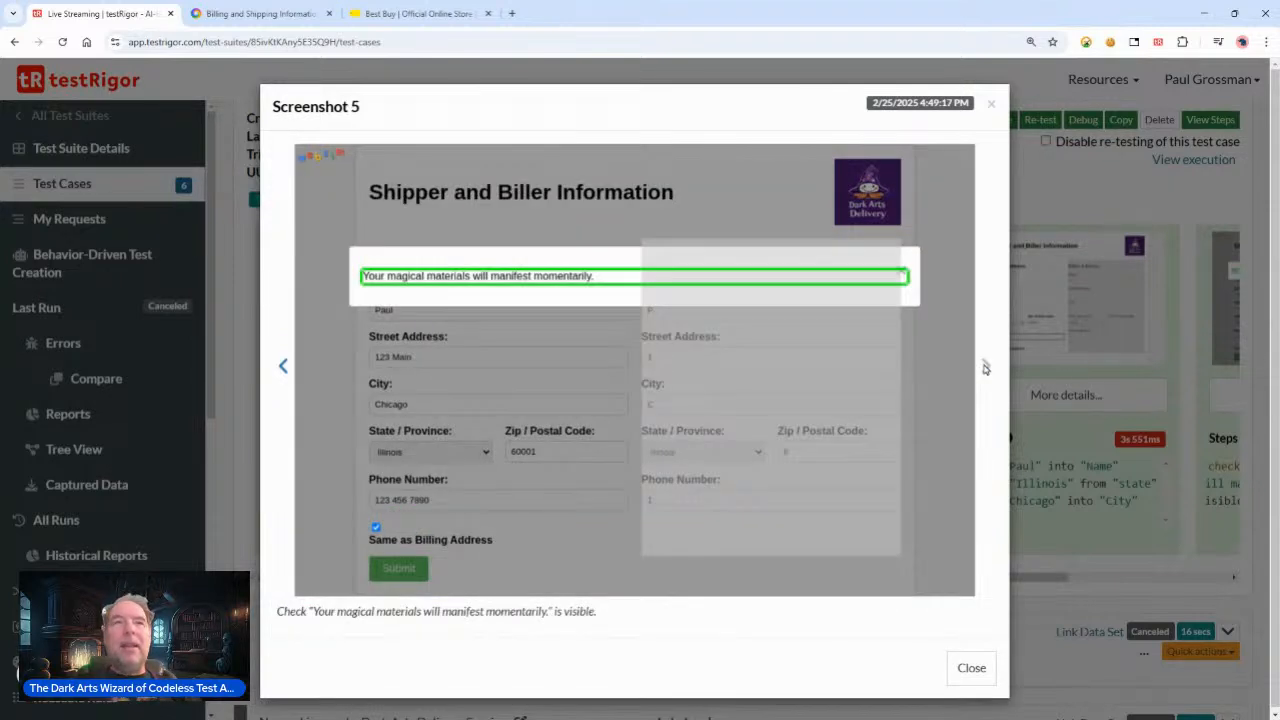
{"action": "left_click_drag", "start_coordinate": [277, 611], "coordinate": [690, 616]}
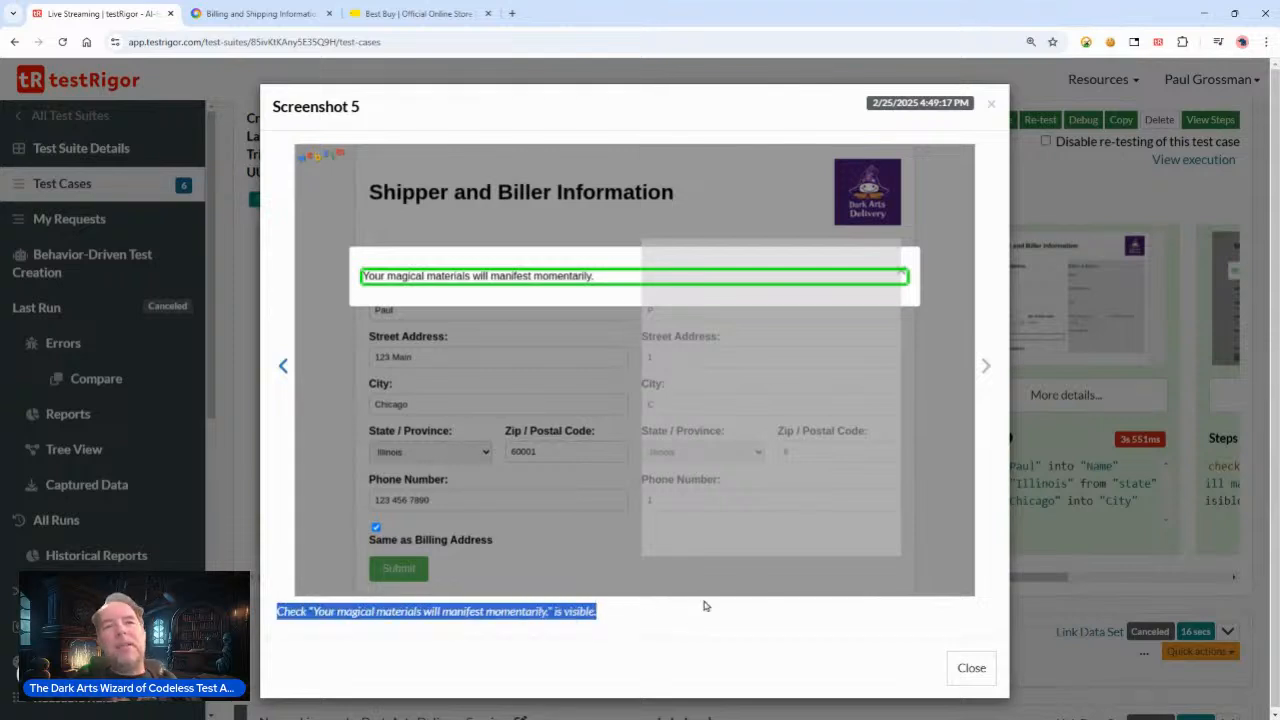
{"action": "left_click", "coordinate": [971, 668]}
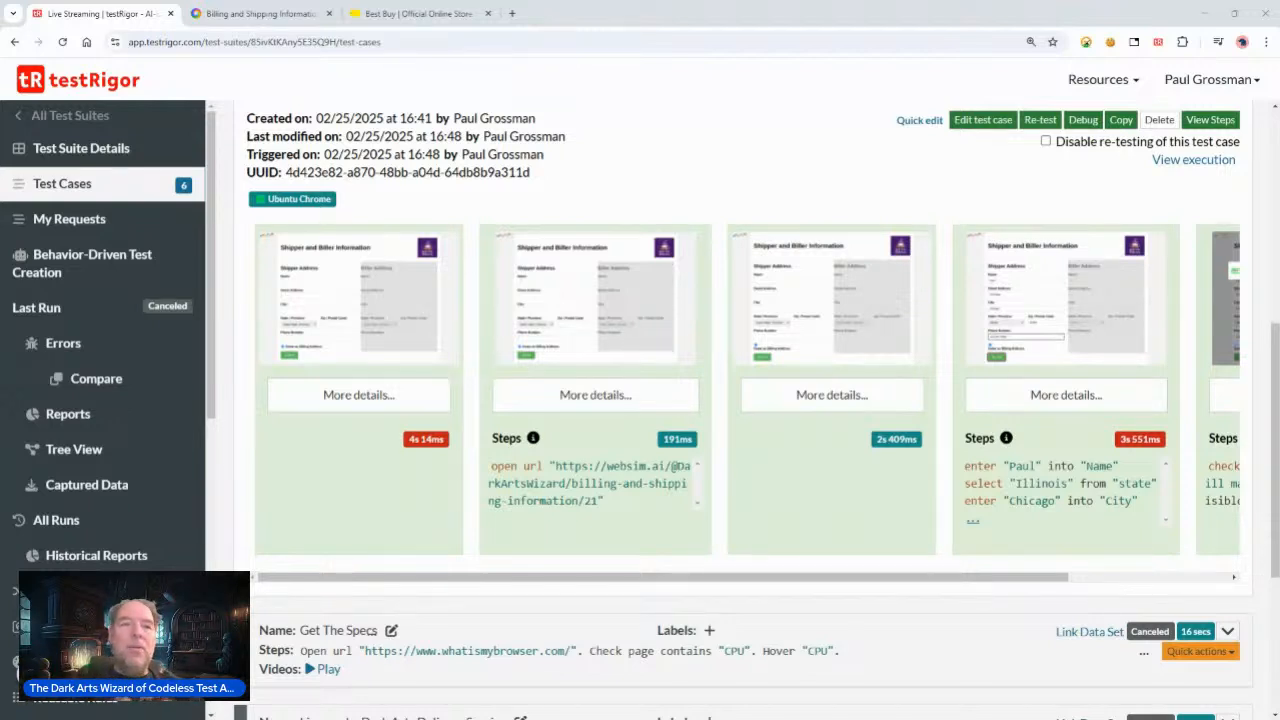
Step: Play the Live Session run video, then return to the test case list and expand the Live Session result
{"action": "scroll", "coordinate": [470, 380], "scroll_direction": "up", "scroll_amount": 3}
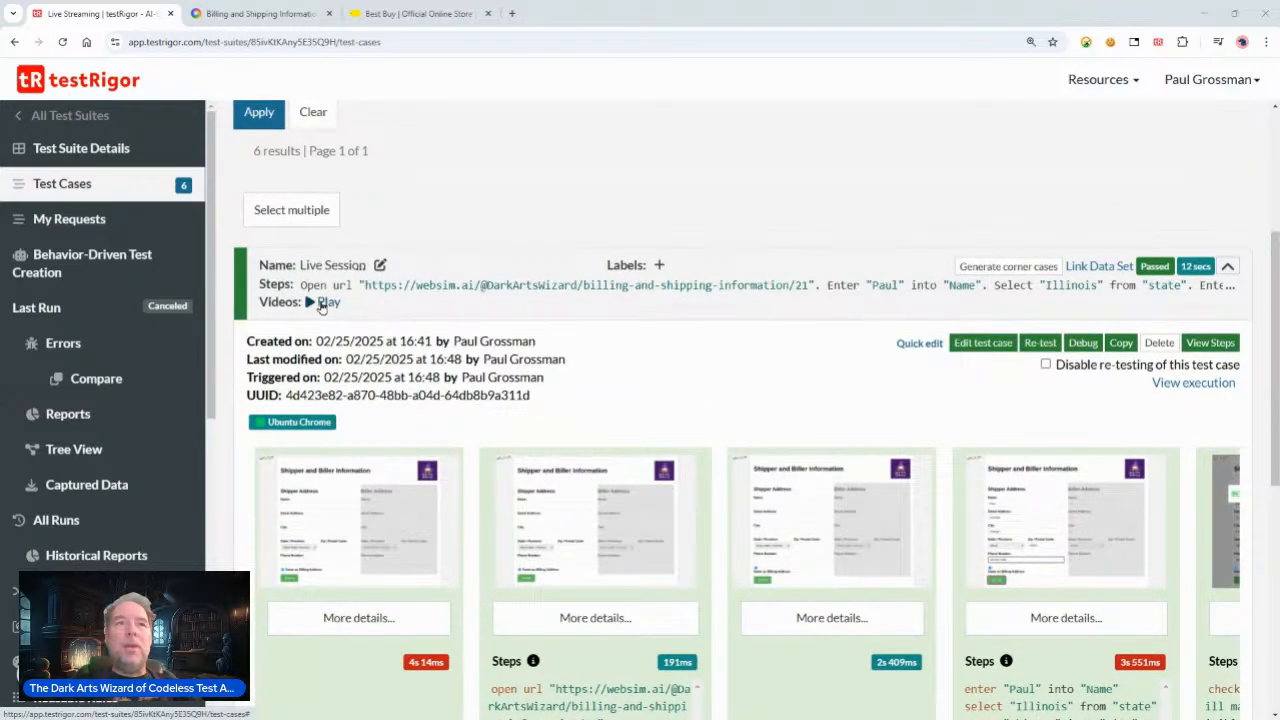
{"action": "left_click", "coordinate": [322, 303]}
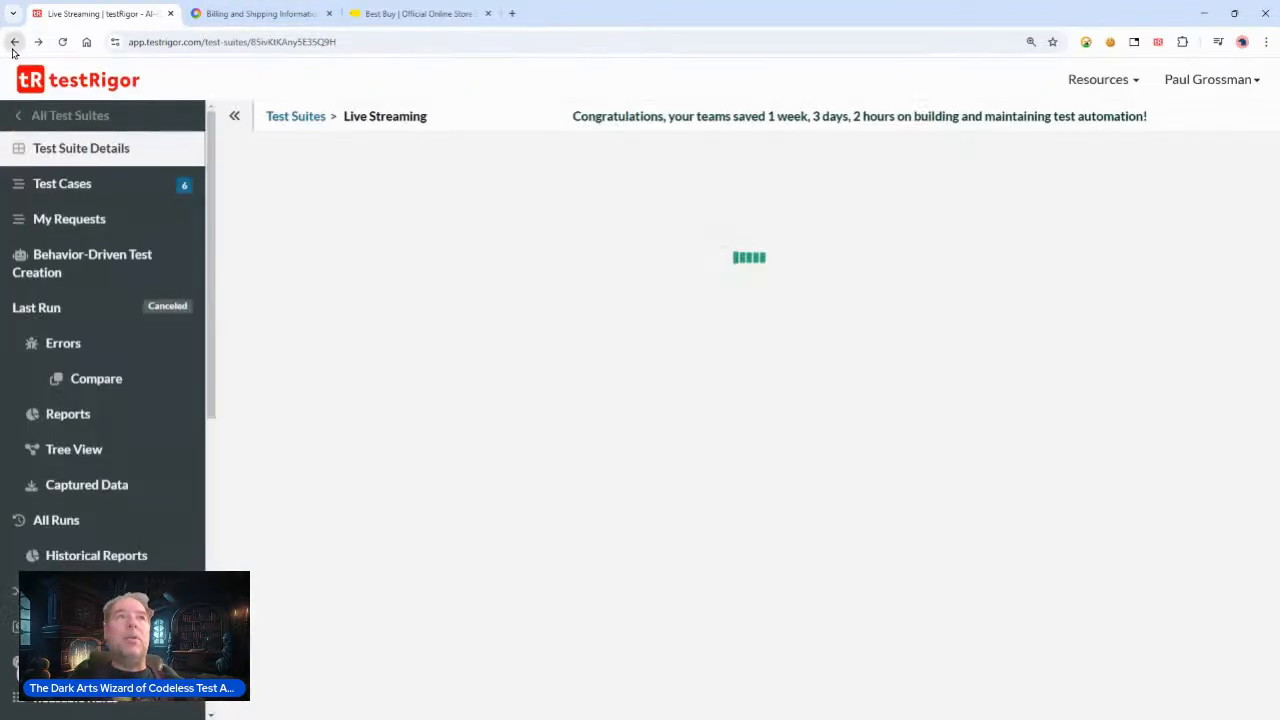
{"action": "left_click", "coordinate": [14, 42]}
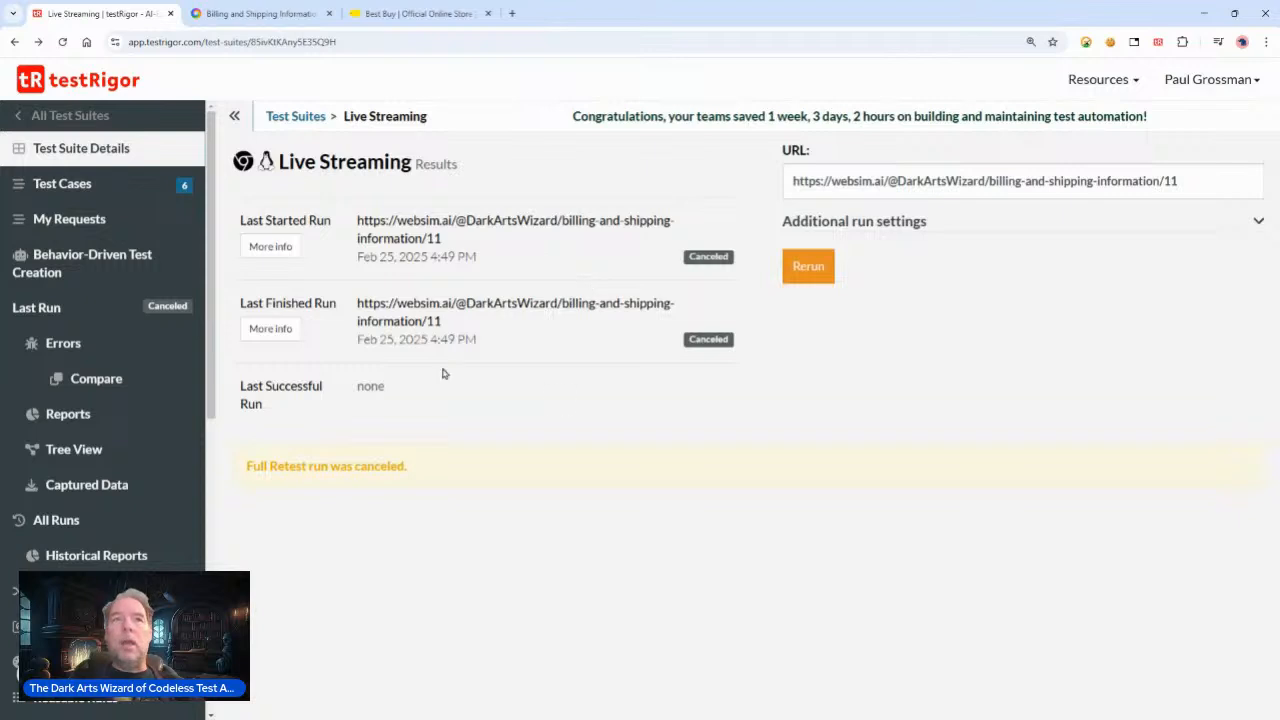
{"action": "left_click", "coordinate": [88, 192]}
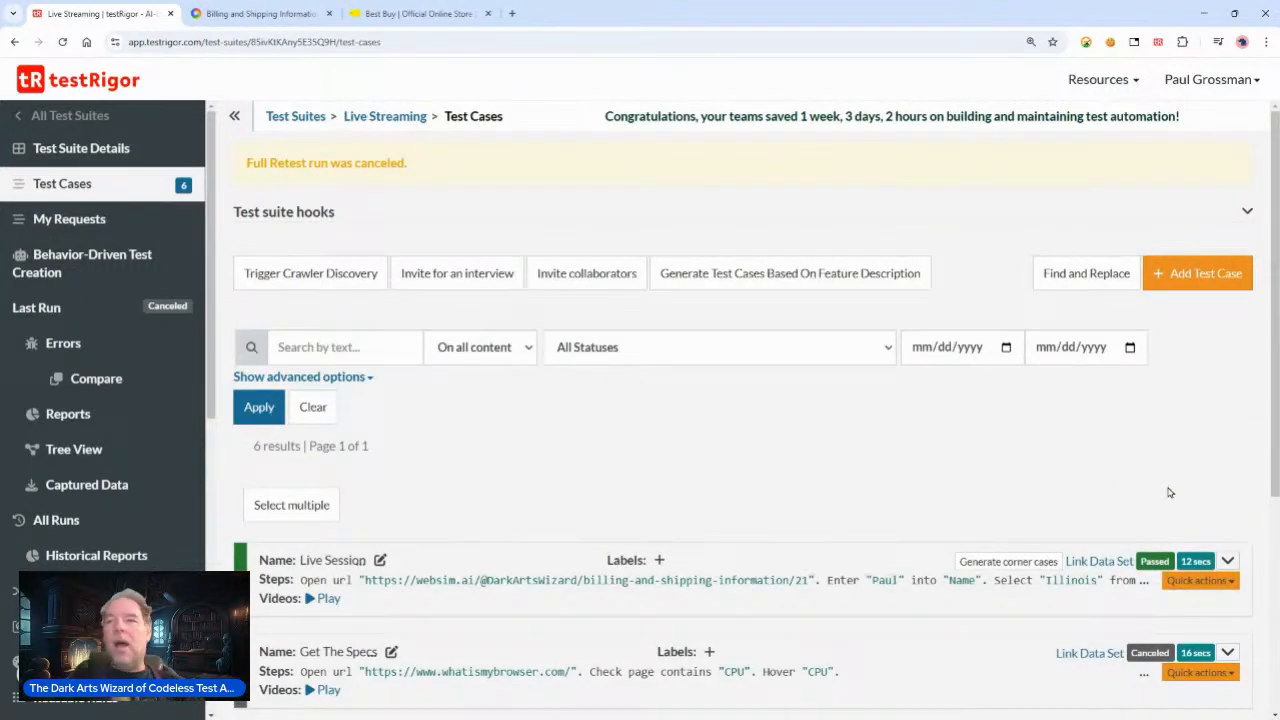
{"action": "left_click", "coordinate": [1228, 562]}
{"action": "scroll", "coordinate": [509, 429], "scroll_direction": "down", "scroll_amount": 3}
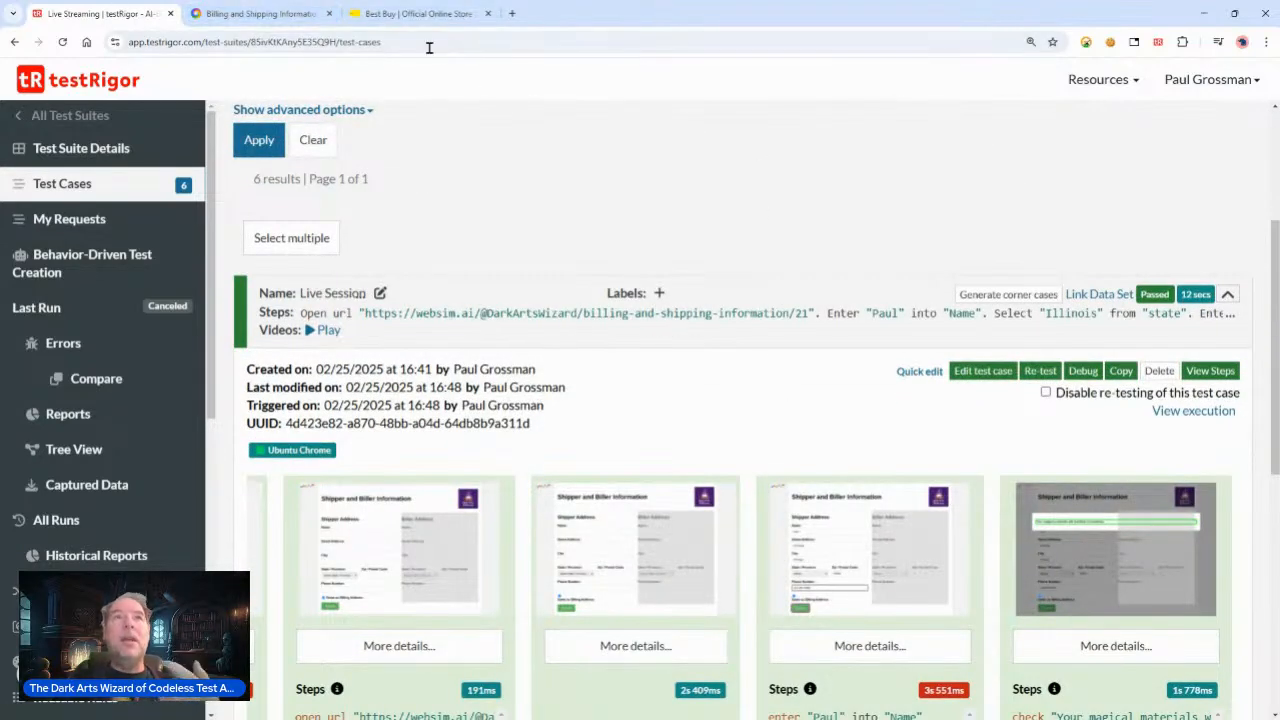
Step: Switch to the websim tab and open the first version of the form in its version history
{"action": "left_click", "coordinate": [255, 14]}
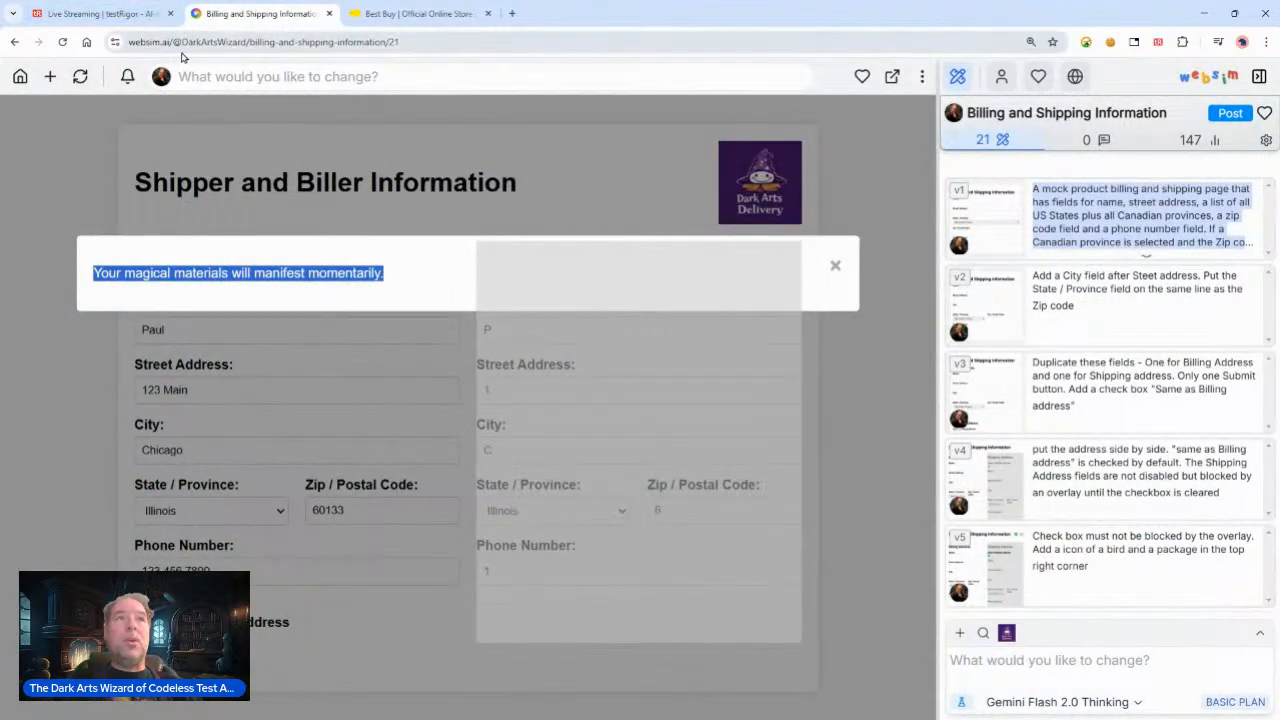
{"action": "left_click_drag", "start_coordinate": [169, 41], "coordinate": [107, 48]}
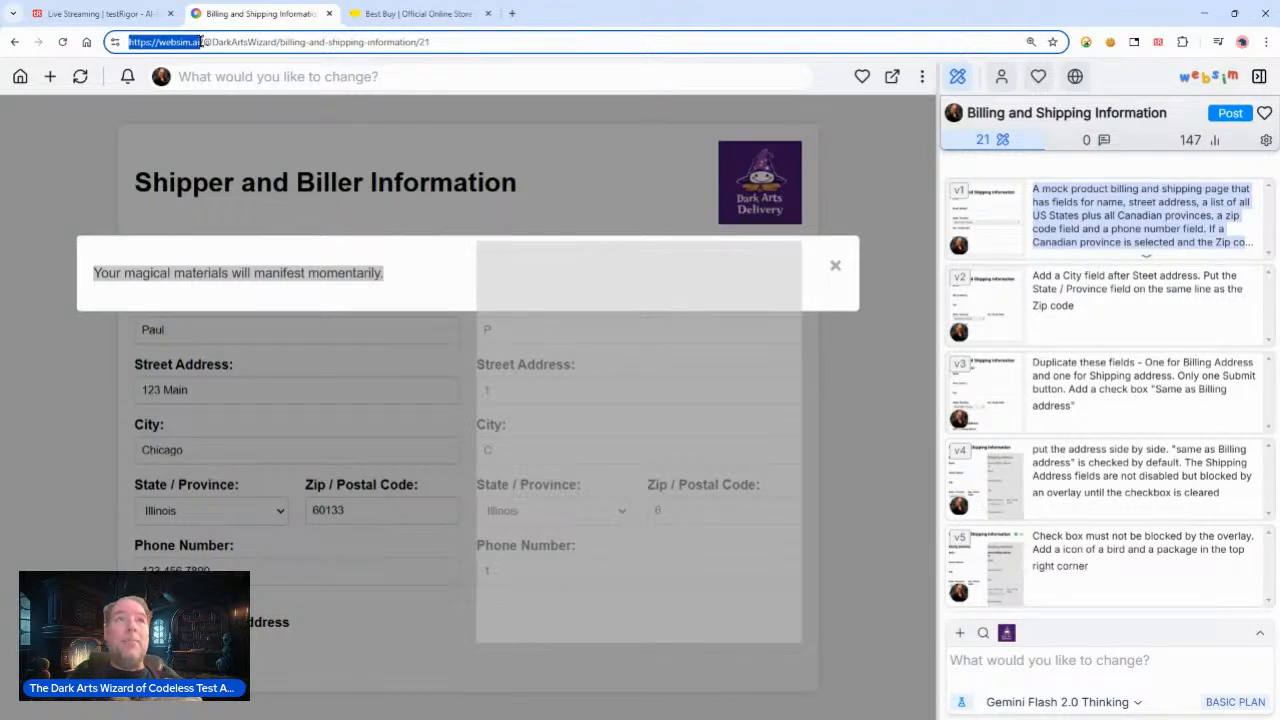
{"action": "left_click", "coordinate": [1118, 228]}
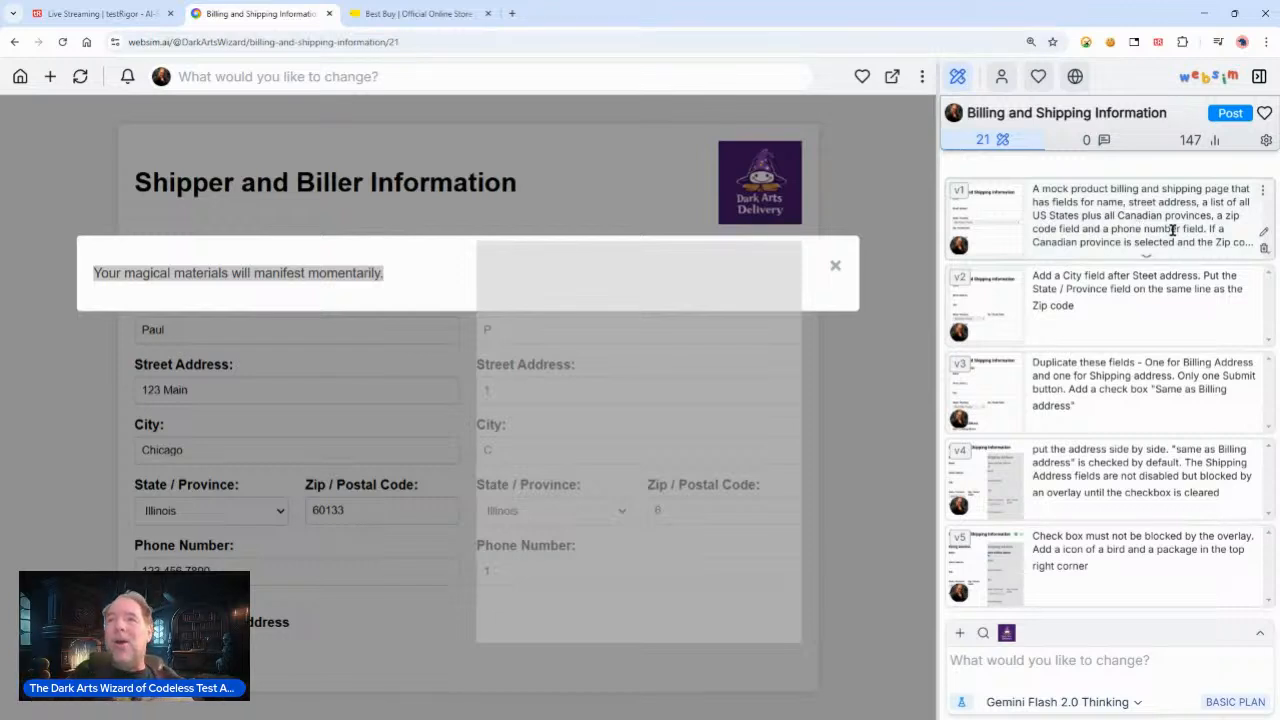
{"action": "left_click", "coordinate": [978, 224]}
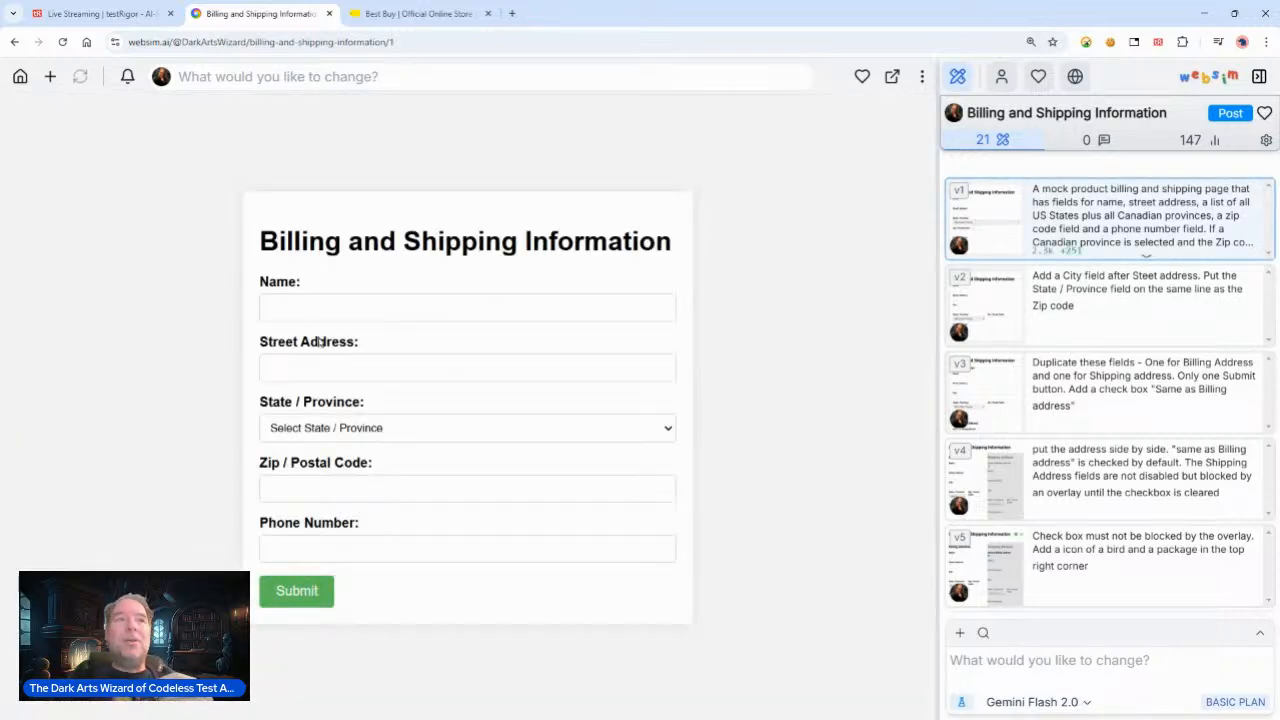
{"action": "left_click_drag", "start_coordinate": [1067, 189], "coordinate": [1156, 203]}
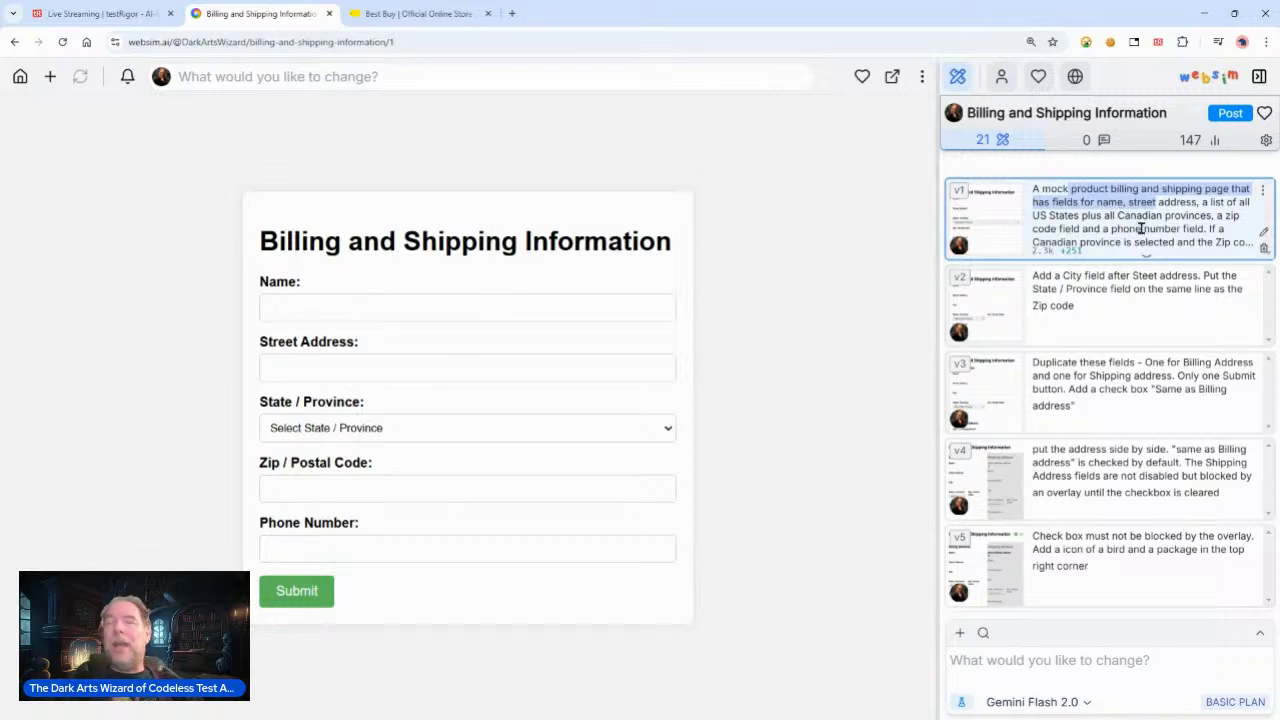
{"action": "left_click", "coordinate": [1186, 203]}
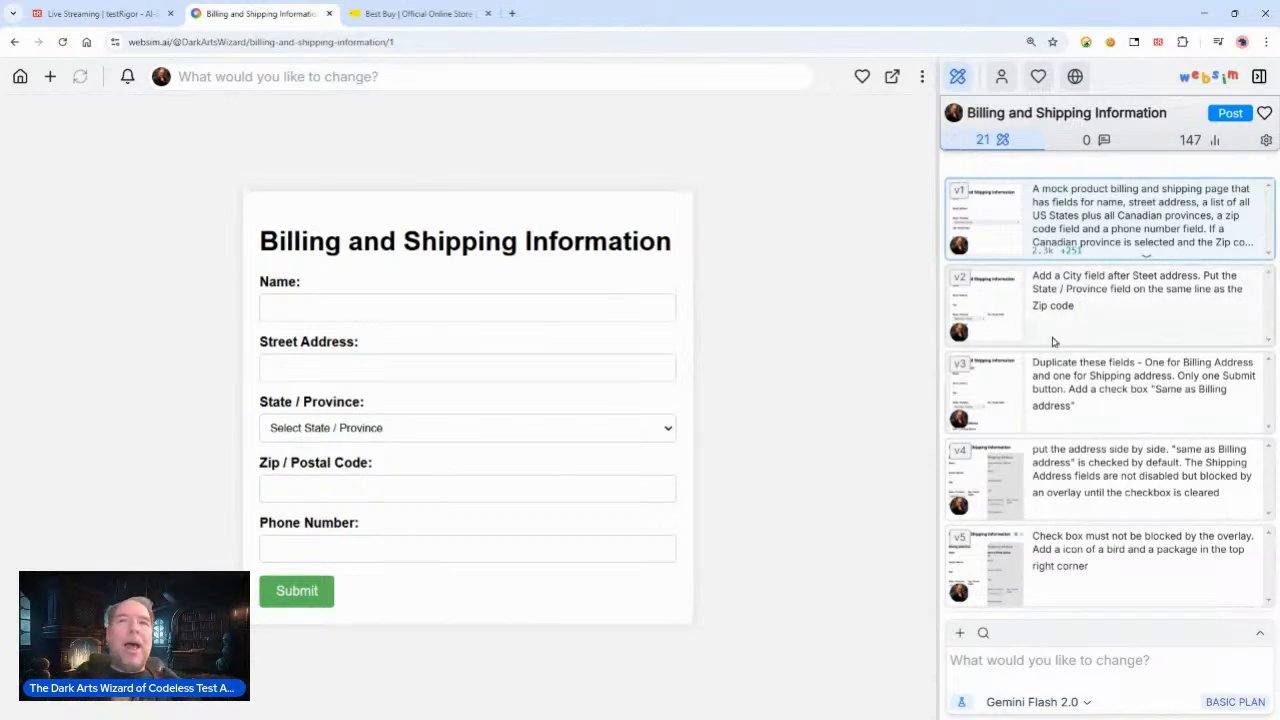
Step: Step through versions v2 to v7 of the form in the websim version history to review how it evolved
{"action": "left_click", "coordinate": [980, 305]}
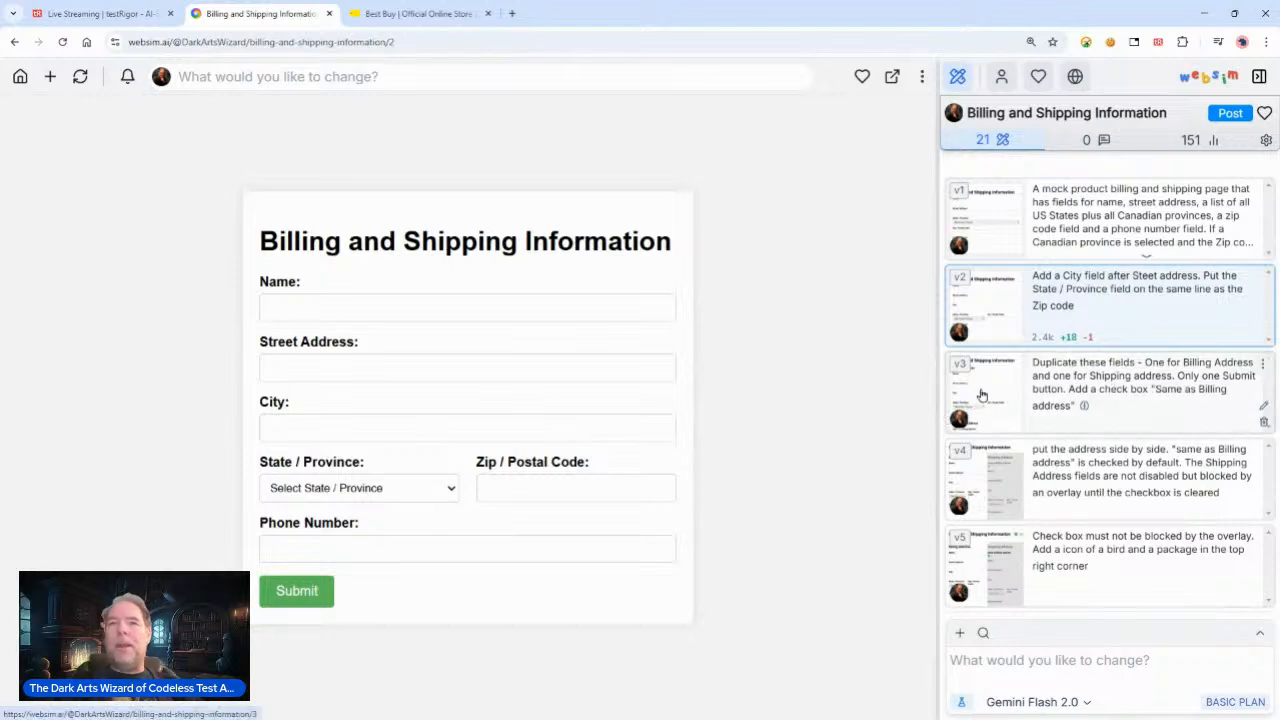
{"action": "left_click", "coordinate": [976, 420]}
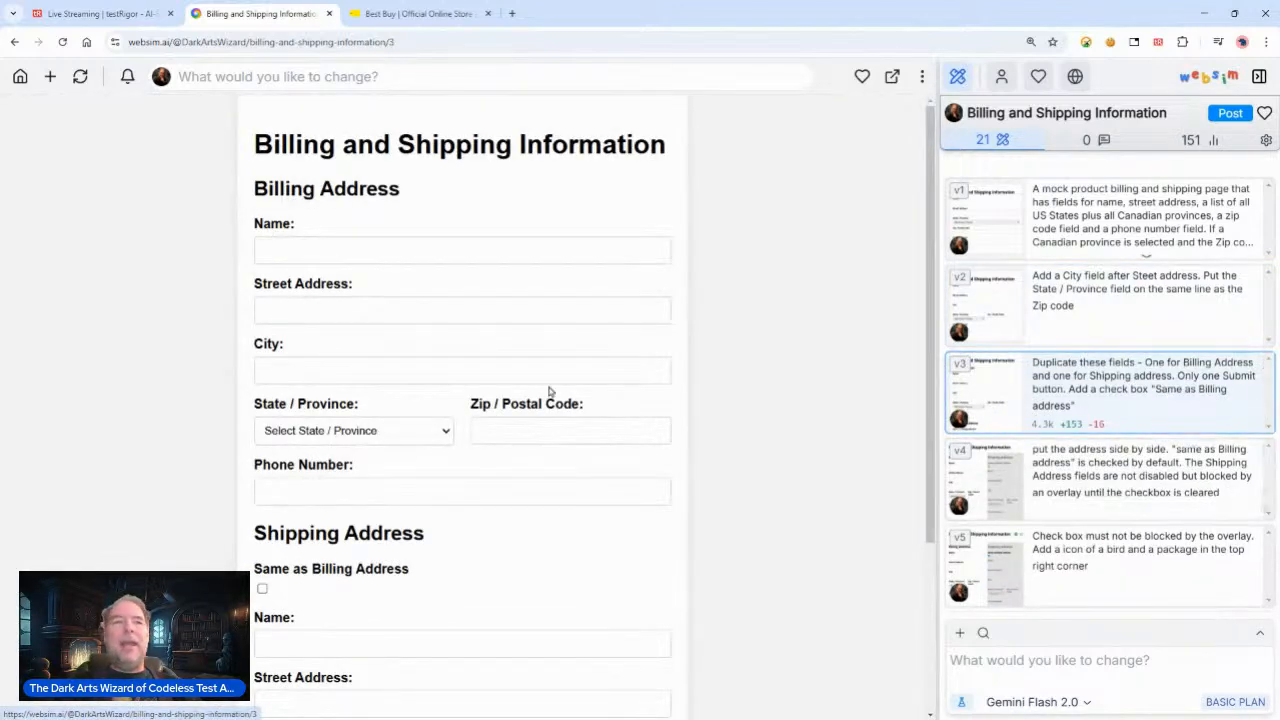
{"action": "left_click_drag", "start_coordinate": [234, 537], "coordinate": [600, 712]}
{"action": "left_click", "coordinate": [975, 478]}
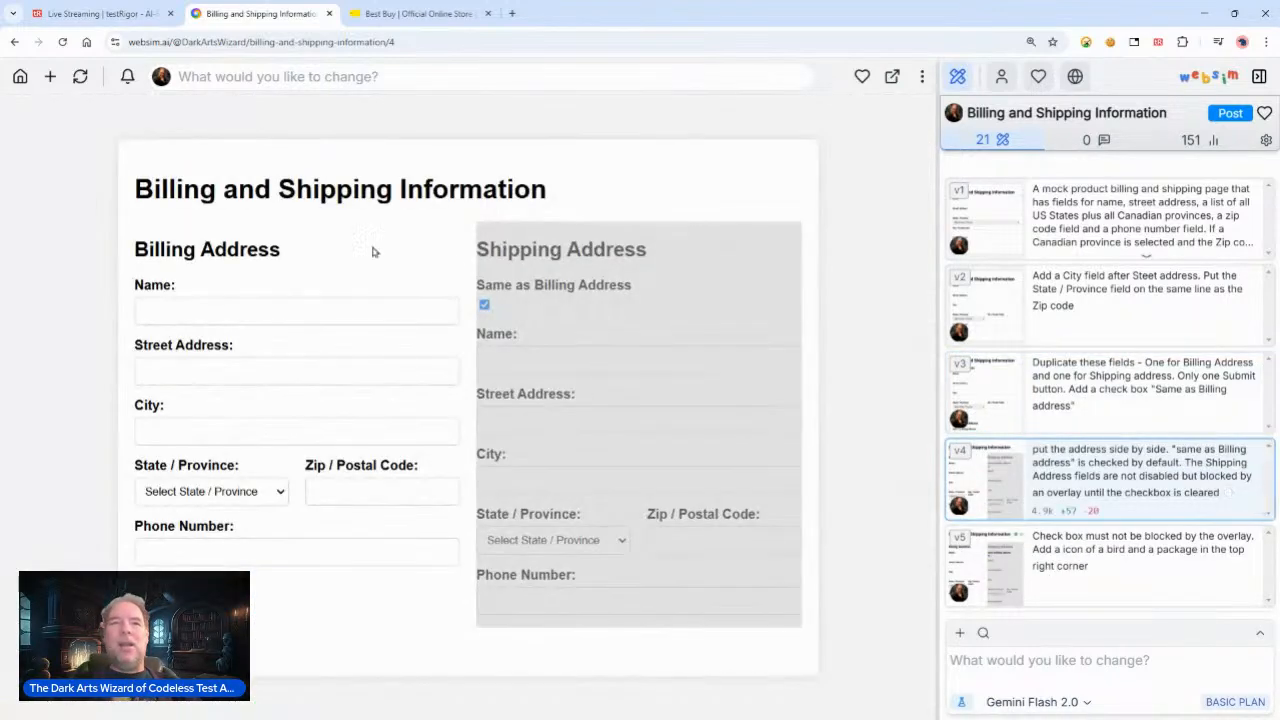
{"action": "left_click_drag", "start_coordinate": [435, 240], "coordinate": [649, 570]}
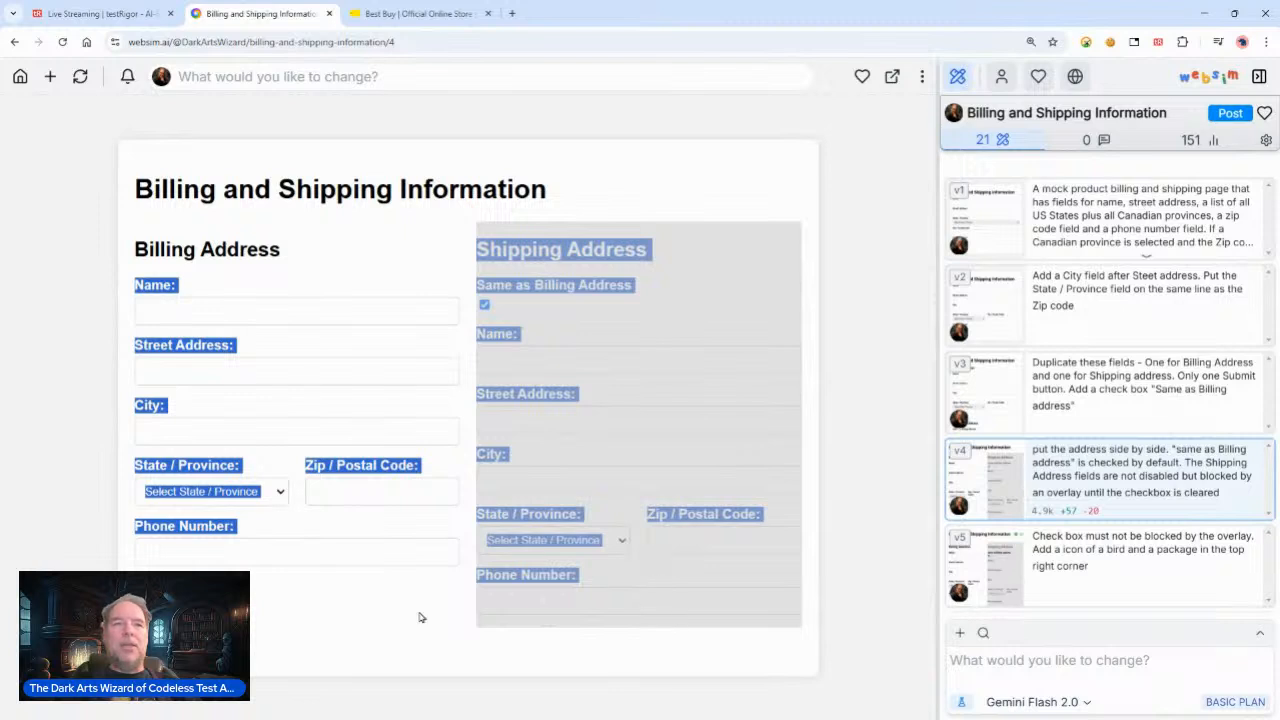
{"action": "left_click", "coordinate": [297, 607]}
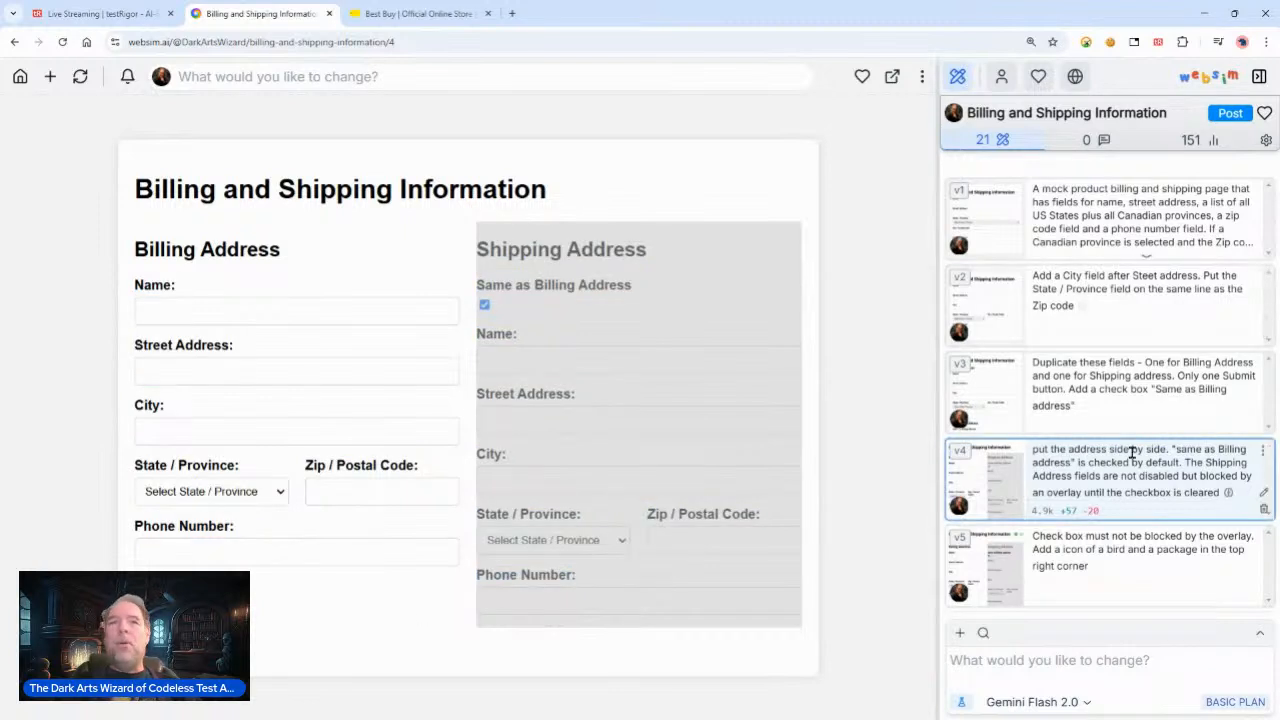
{"action": "scroll", "coordinate": [1131, 451], "scroll_direction": "down", "scroll_amount": 2}
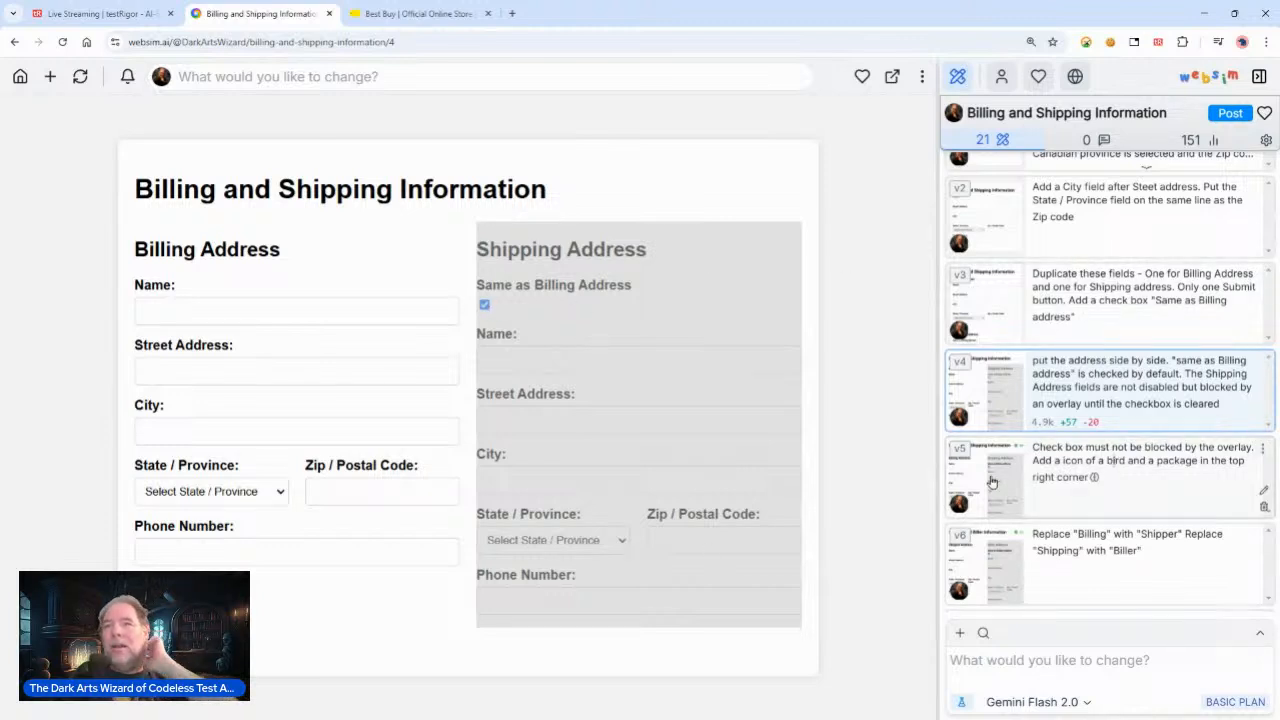
{"action": "left_click", "coordinate": [1051, 474]}
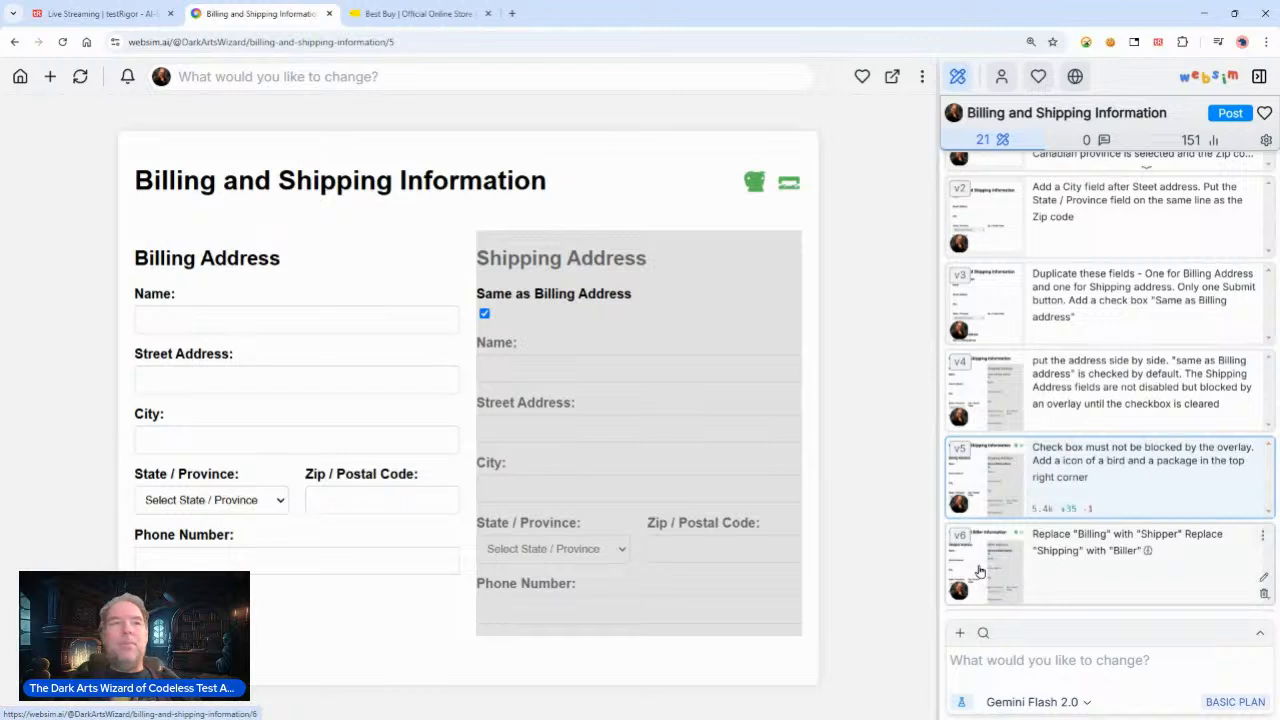
{"action": "left_click", "coordinate": [980, 571]}
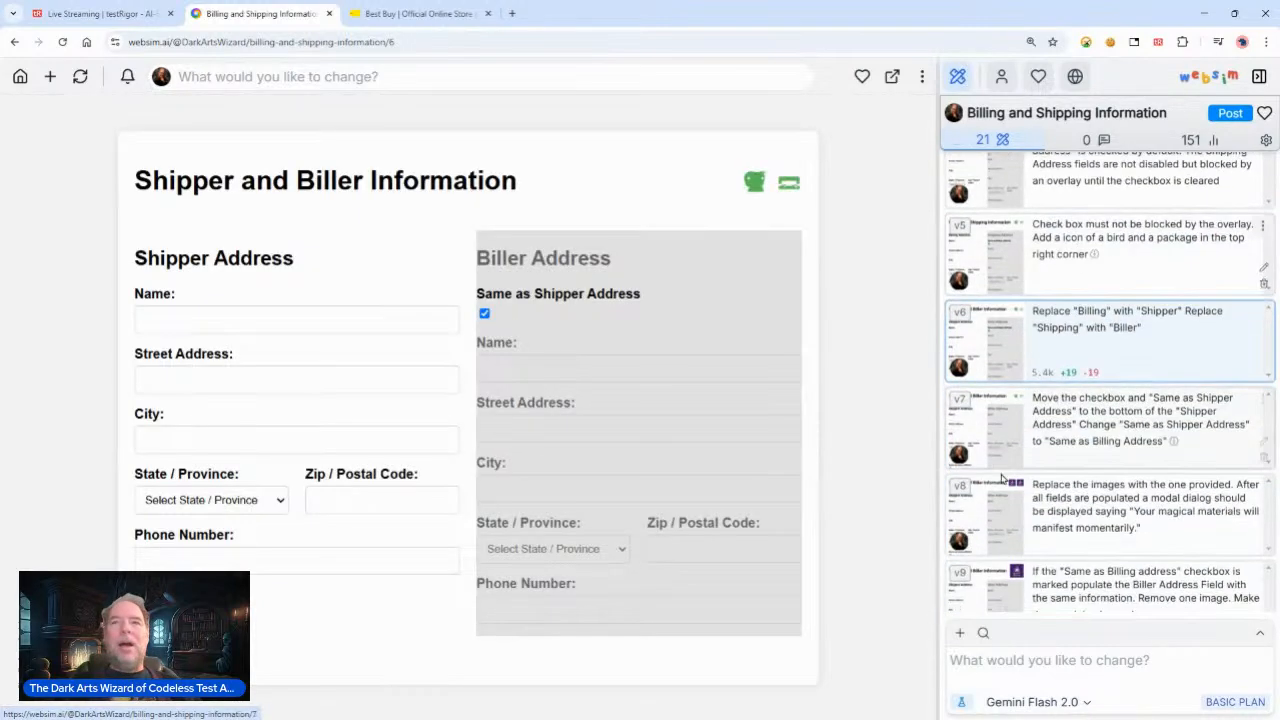
{"action": "left_click", "coordinate": [968, 436]}
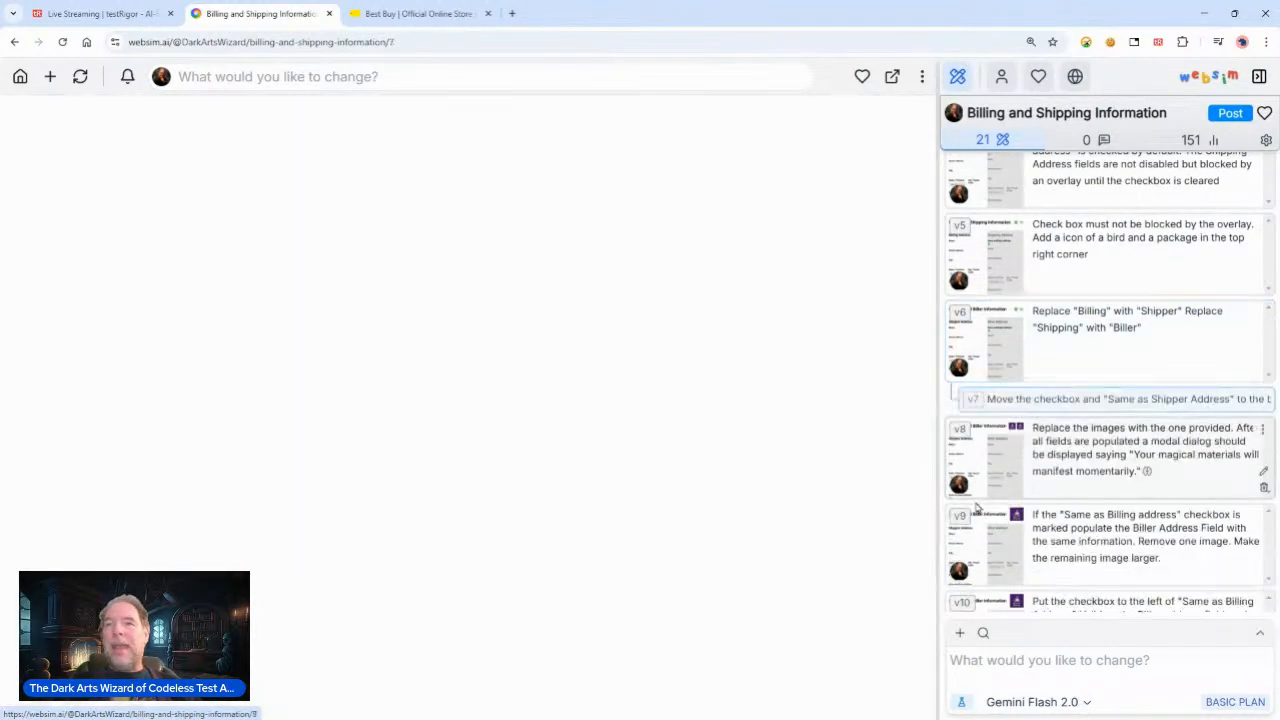
{"action": "triple_click", "coordinate": [205, 595]}
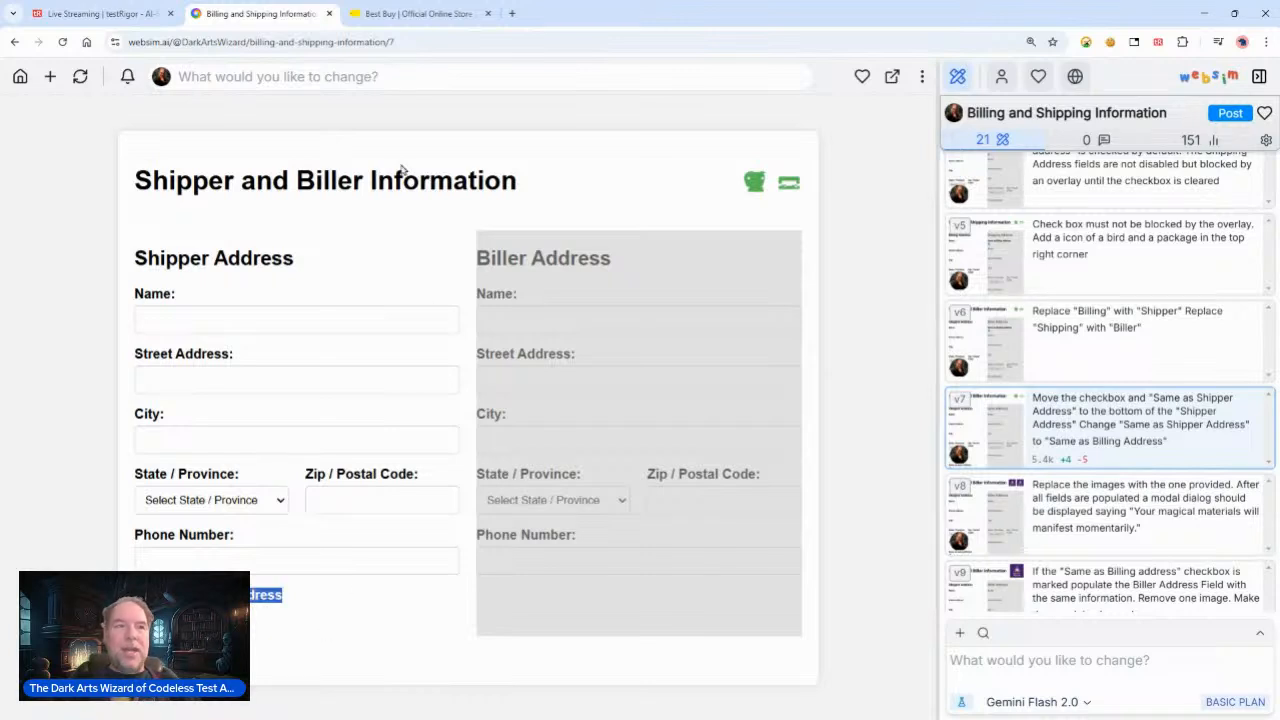
{"action": "left_click", "coordinate": [108, 14]}
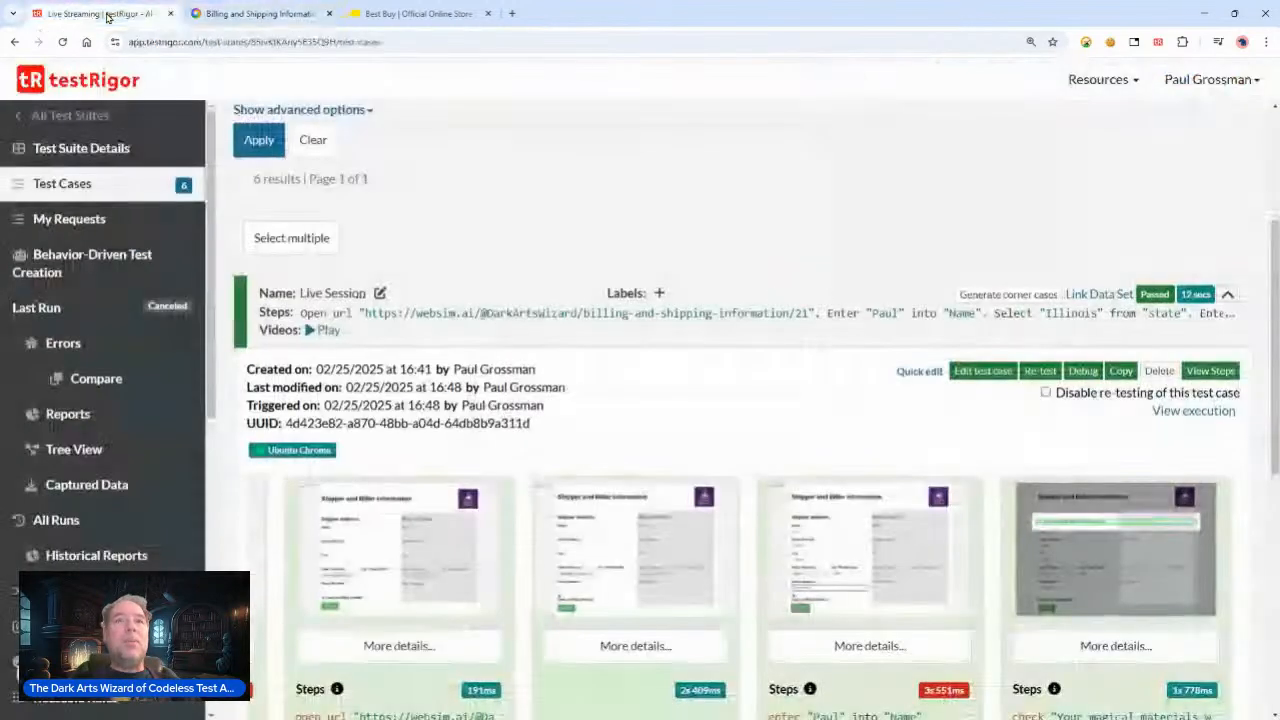
{"action": "left_click", "coordinate": [920, 373]}
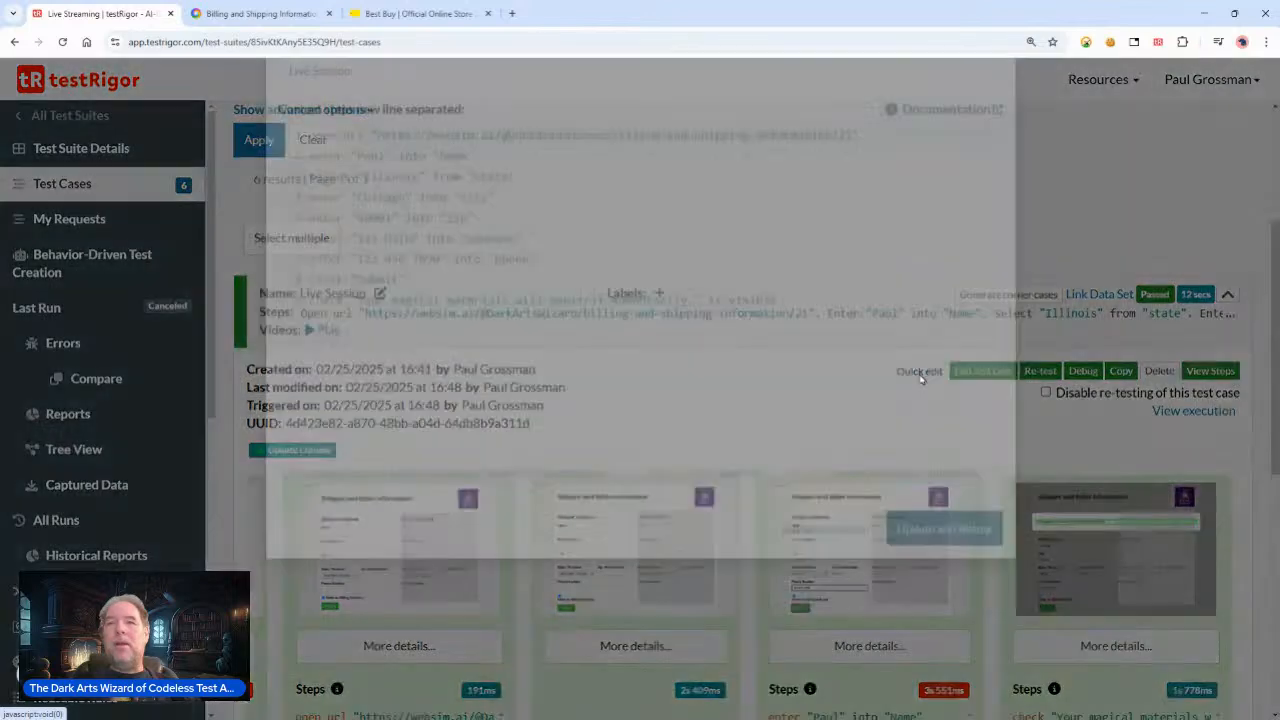
{"action": "left_click", "coordinate": [888, 253]}
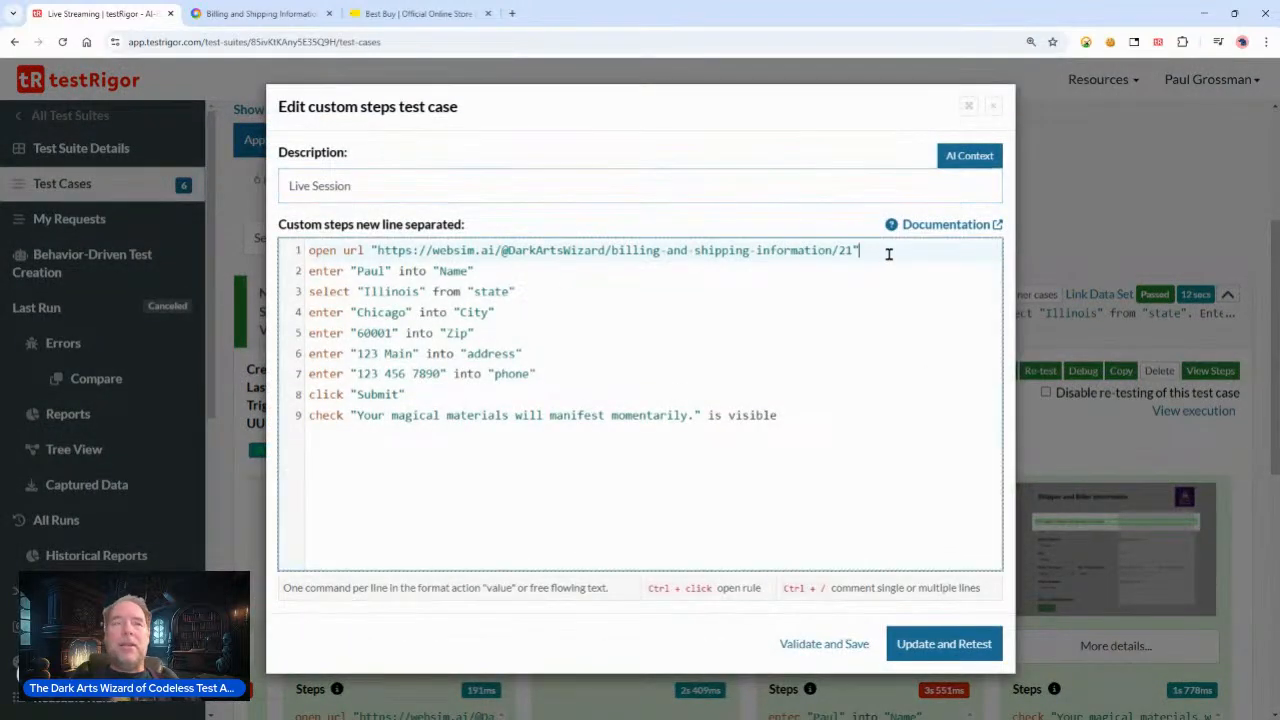
{"action": "key", "text": "Return"}
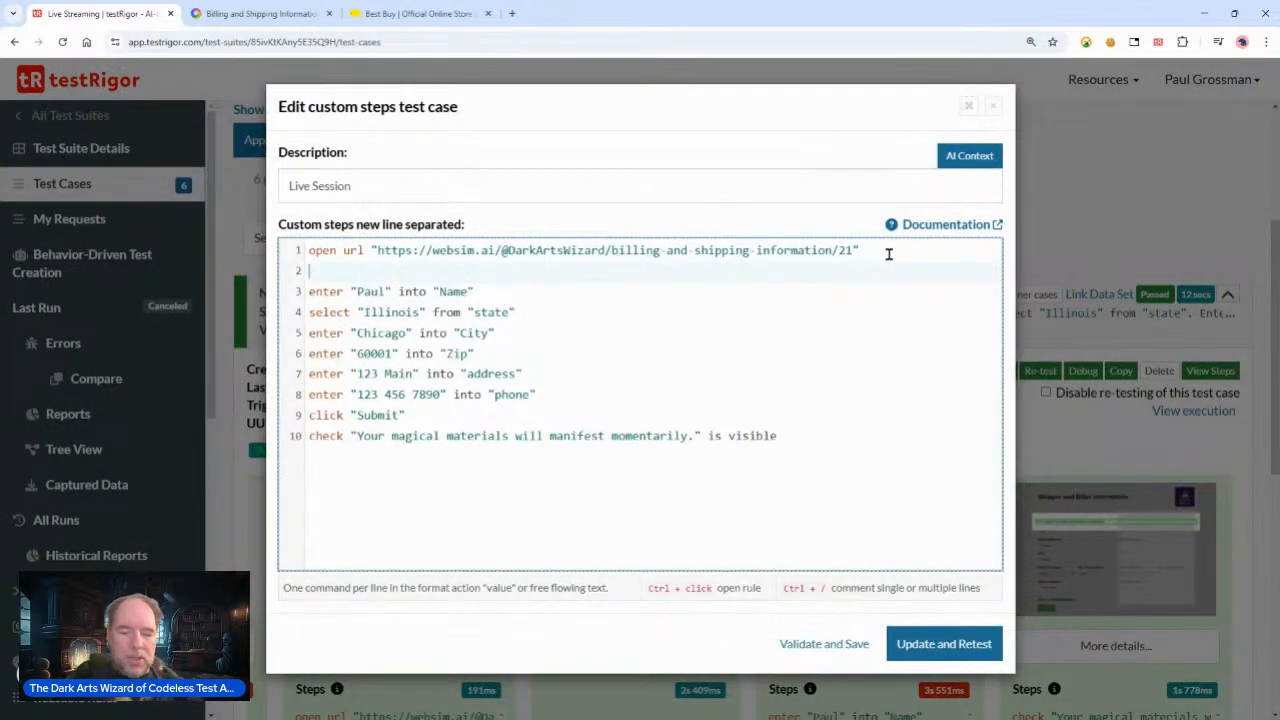
{"action": "type", "text": "click"}
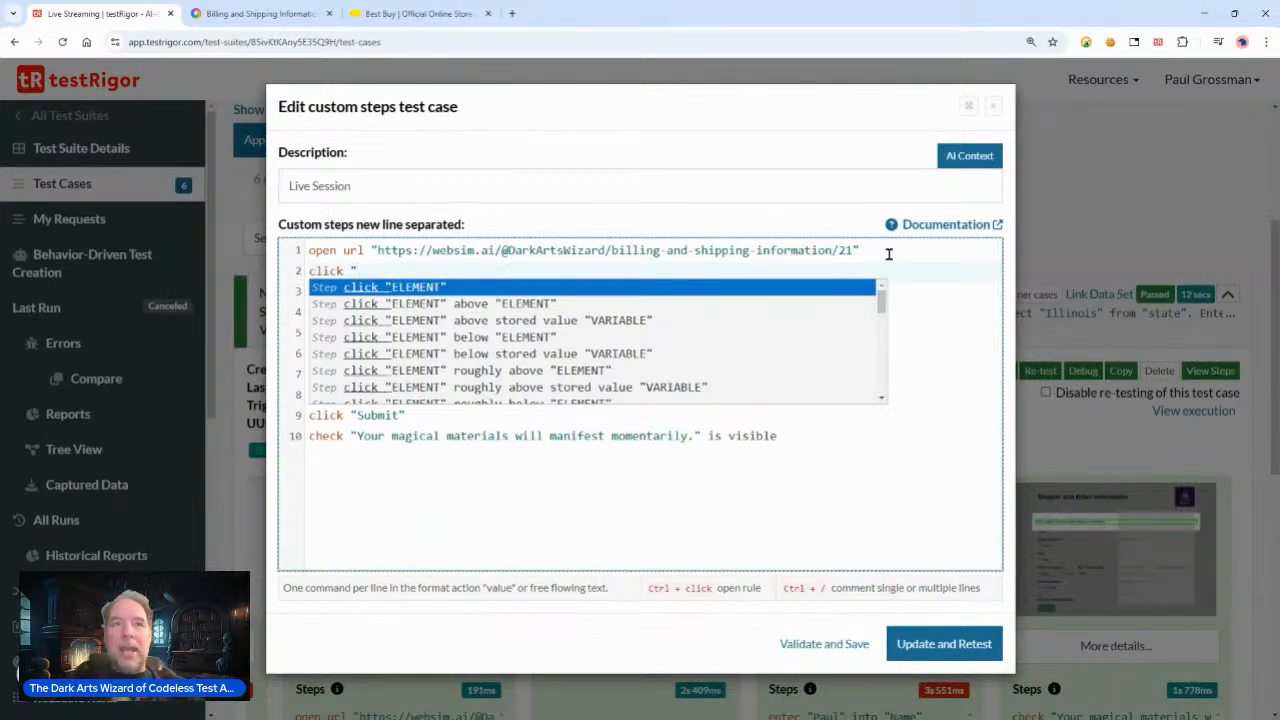
{"action": "type", "text": "ele"}
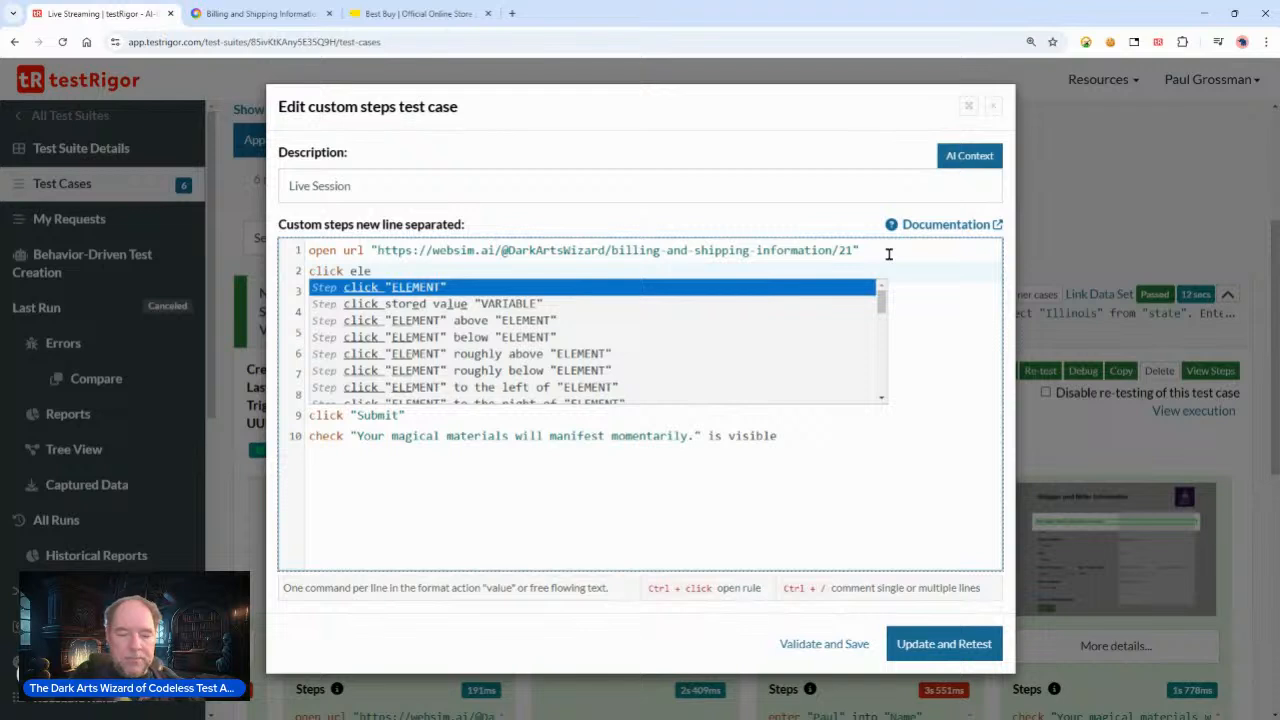
{"action": "type", "text": "ent"}
{"action": "key", "text": "Left"}
{"action": "key", "text": "Left"}
{"action": "key", "text": "Left"}
{"action": "key", "text": "Left"}
{"action": "key", "text": "Delete"}
{"action": "key", "text": "BackSpace"}
{"action": "key", "text": "BackSpace"}
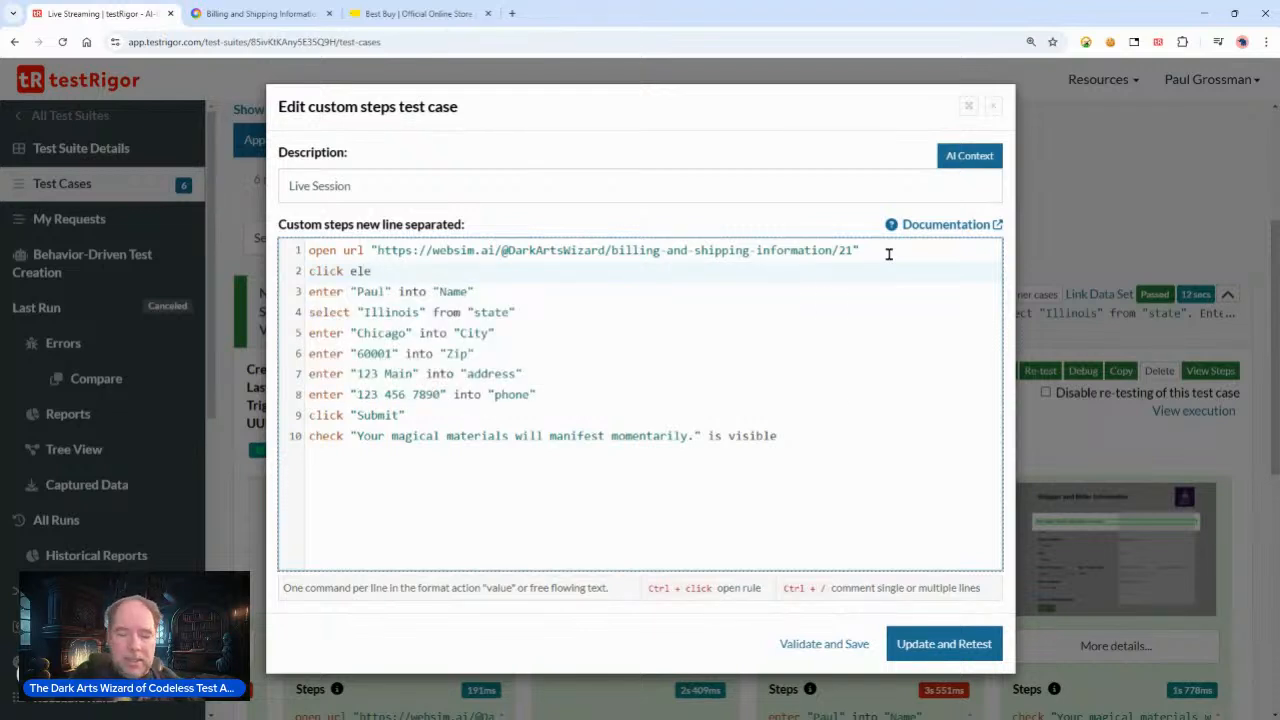
{"action": "type", "text": "m"}
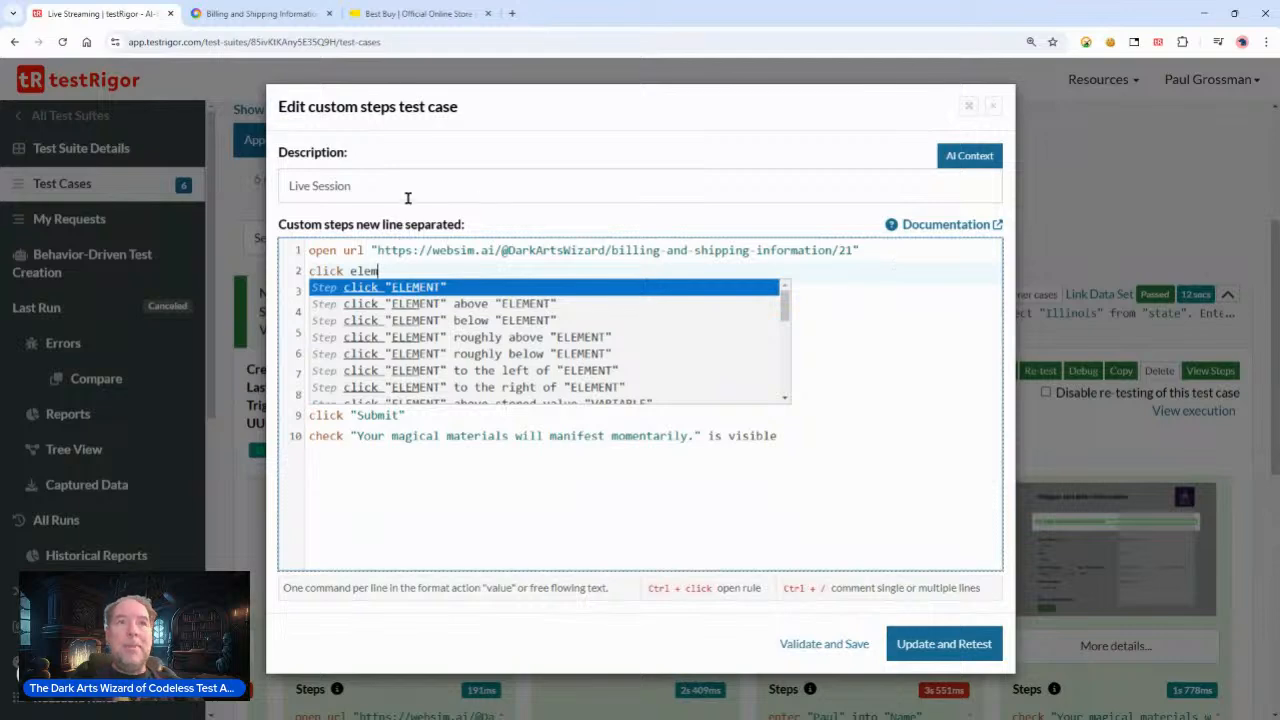
{"action": "left_click_drag", "start_coordinate": [406, 266], "coordinate": [296, 274]}
{"action": "key", "text": "BackSpace"}
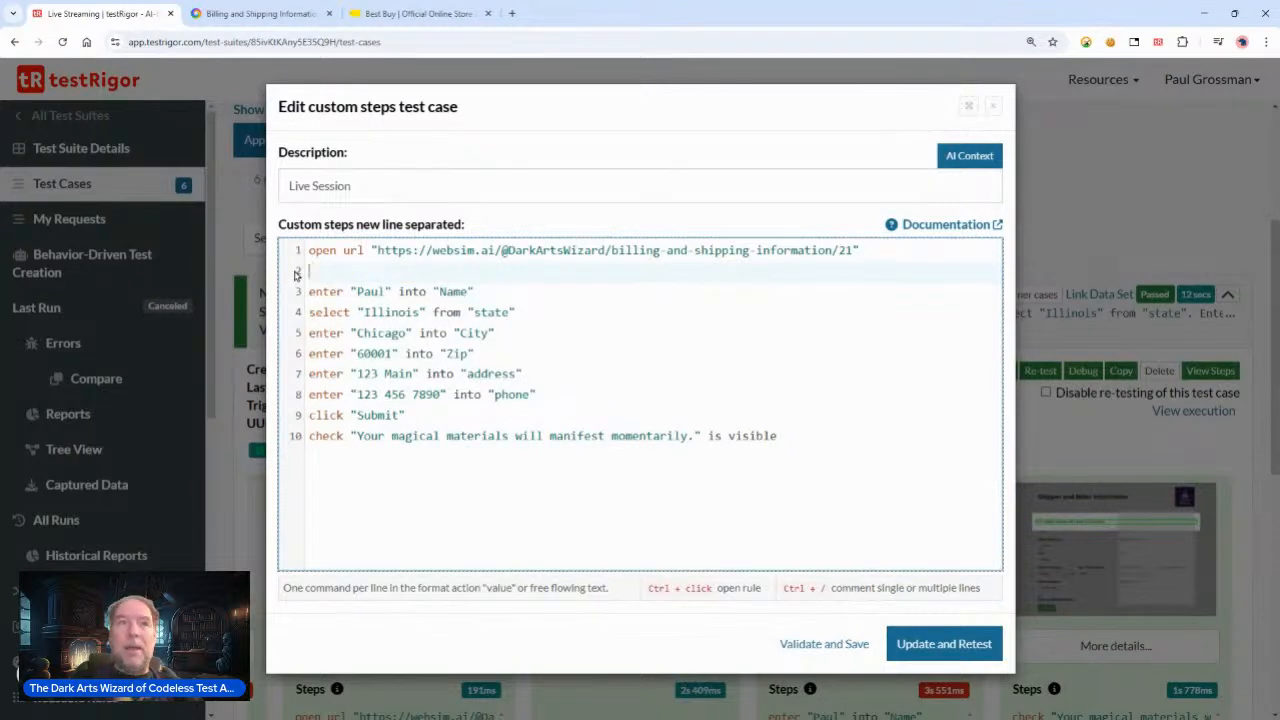
{"action": "key", "text": "BackSpace"}
{"action": "left_click", "coordinate": [820, 645]}
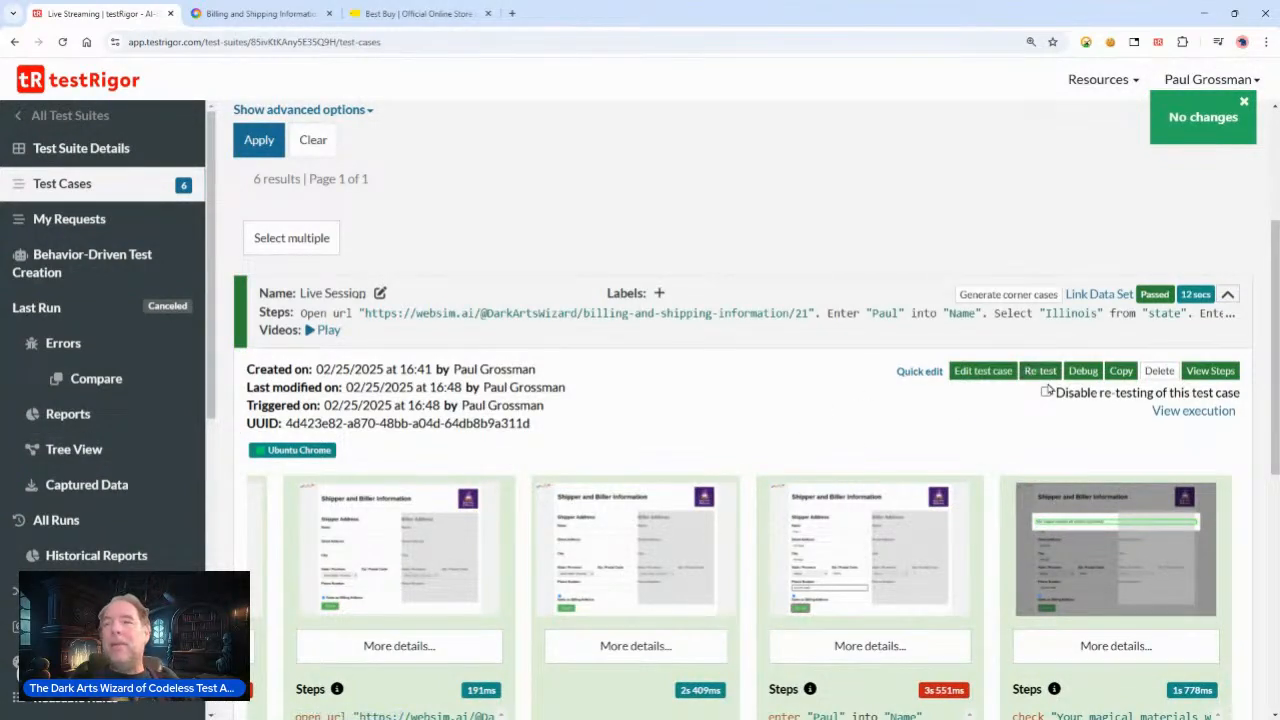
Step: Open the test case in Debug live mode and uncheck the Same as Billing Address checkbox in the live form
{"action": "left_click", "coordinate": [1083, 372]}
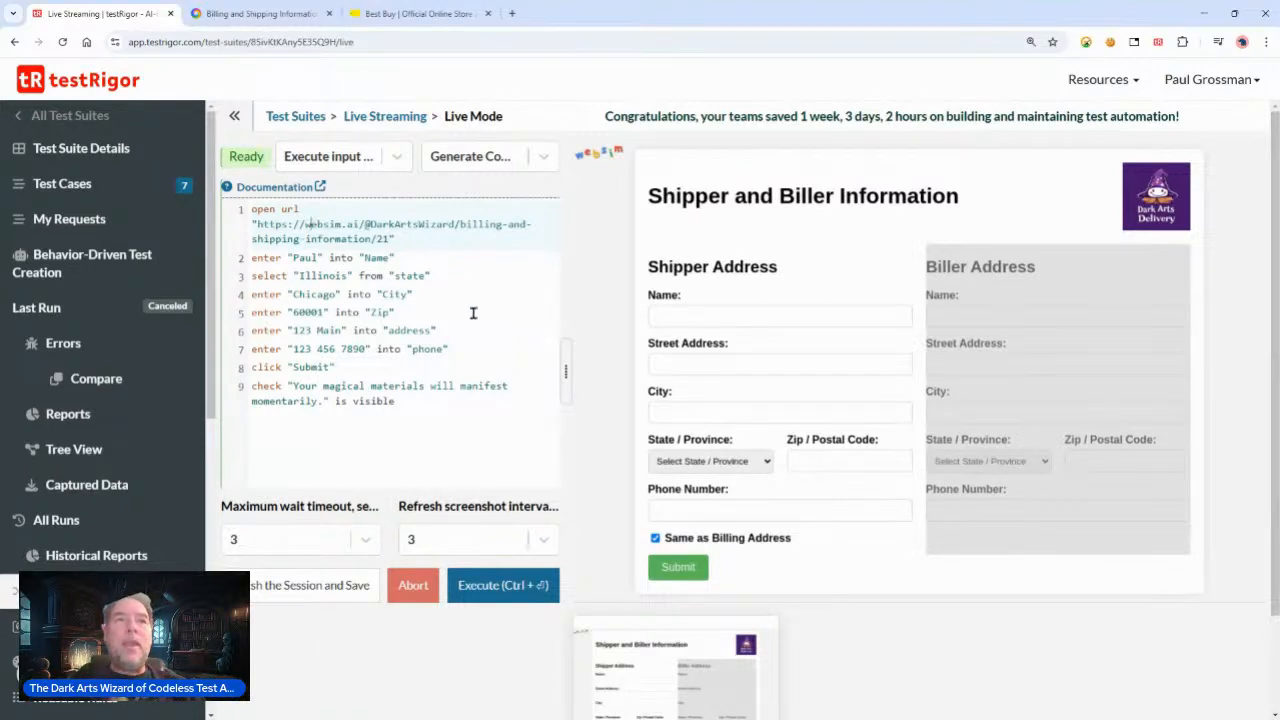
{"action": "left_click", "coordinate": [417, 428]}
{"action": "key", "text": "Return"}
{"action": "key", "text": "Return"}
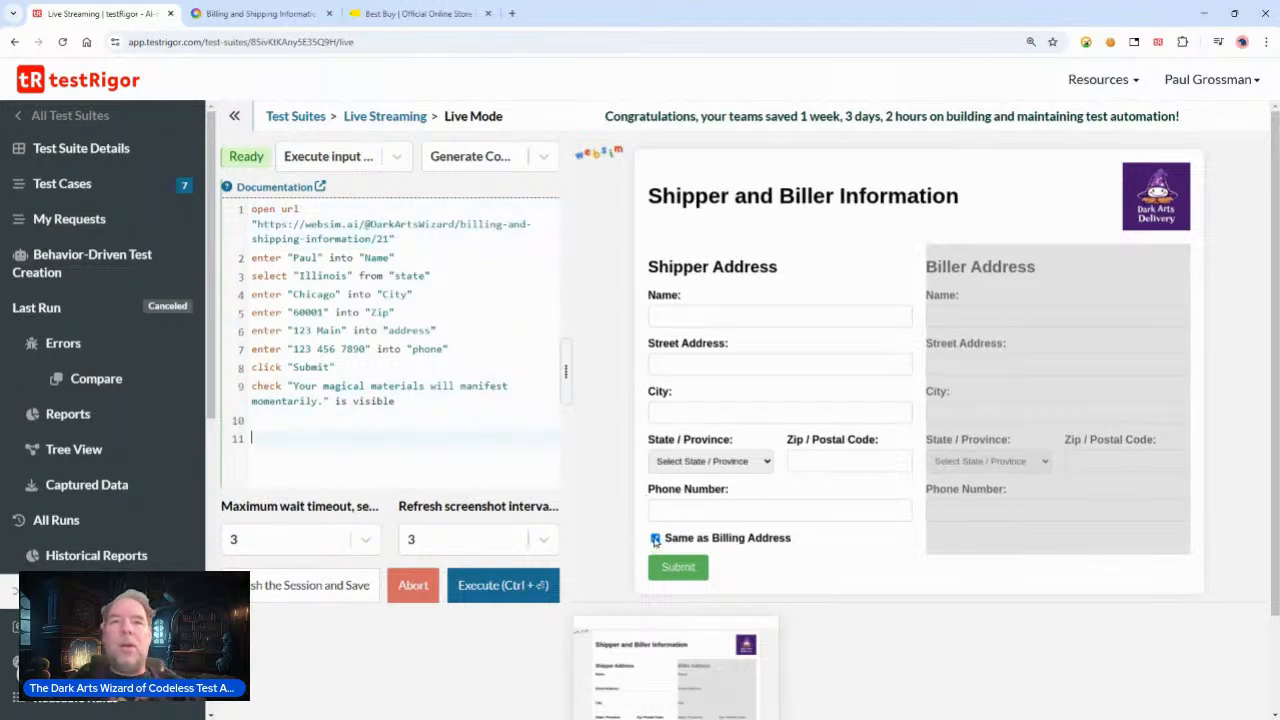
{"action": "left_click", "coordinate": [740, 541]}
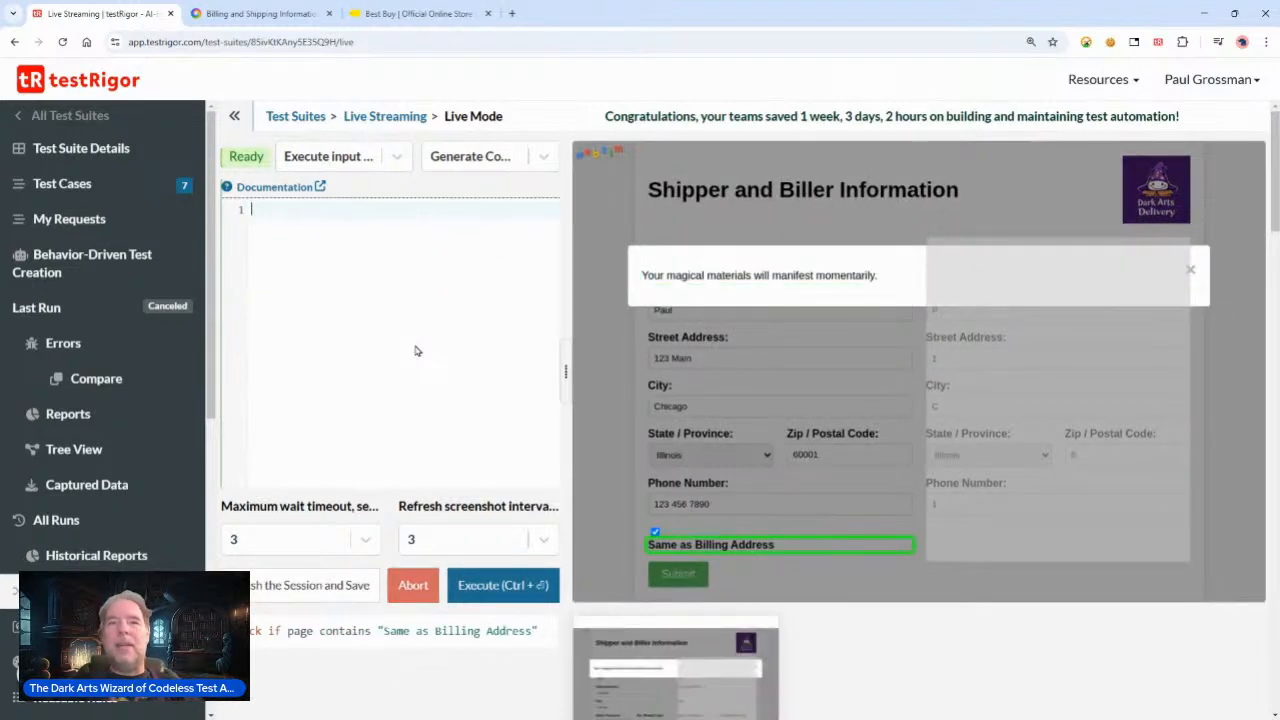
{"action": "left_click", "coordinate": [655, 535]}
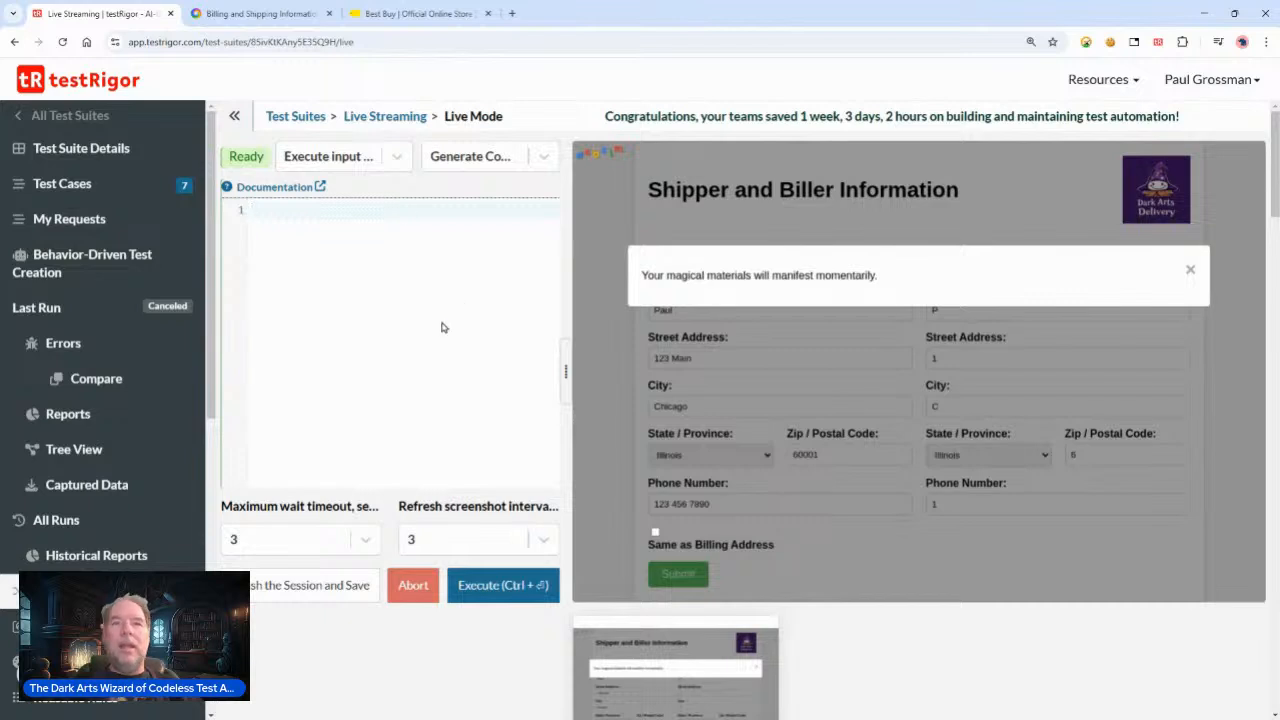
Step: Review the generated commands and try to close the confirmation modal with its close button in the live browser
{"action": "scroll", "coordinate": [430, 488], "scroll_direction": "down", "scroll_amount": 3}
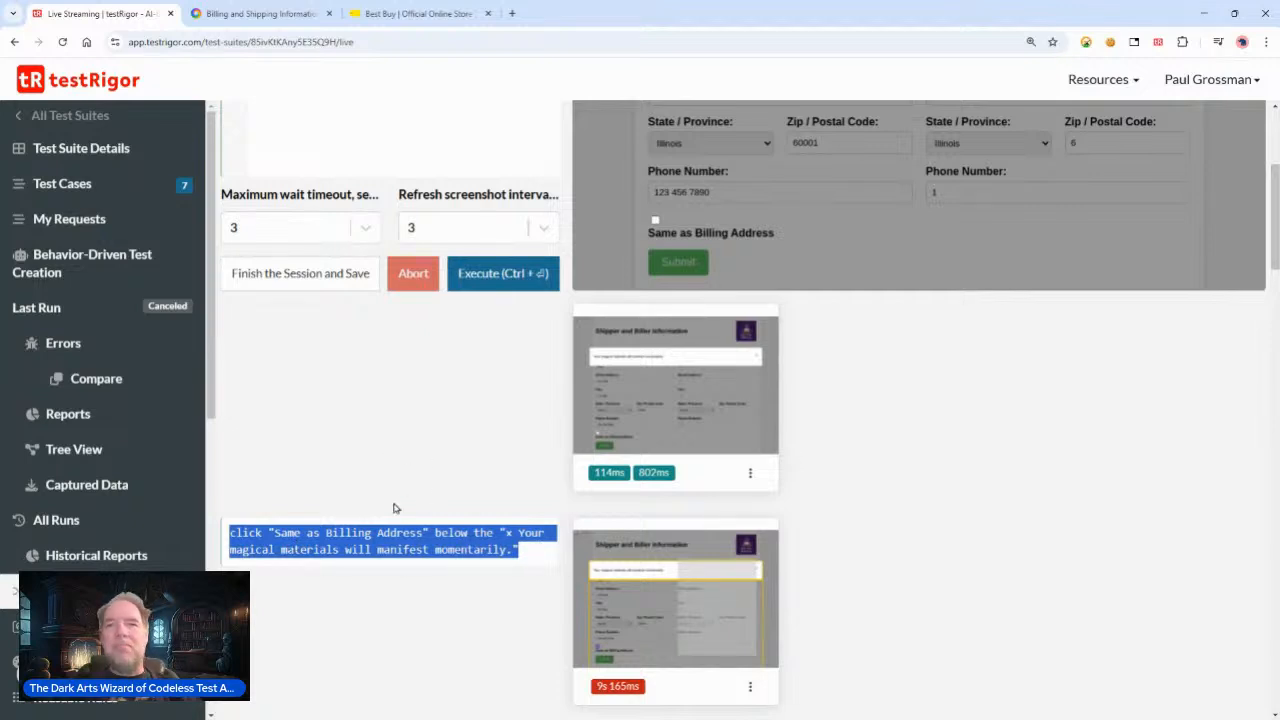
{"action": "scroll", "coordinate": [423, 436], "scroll_direction": "up", "scroll_amount": 2}
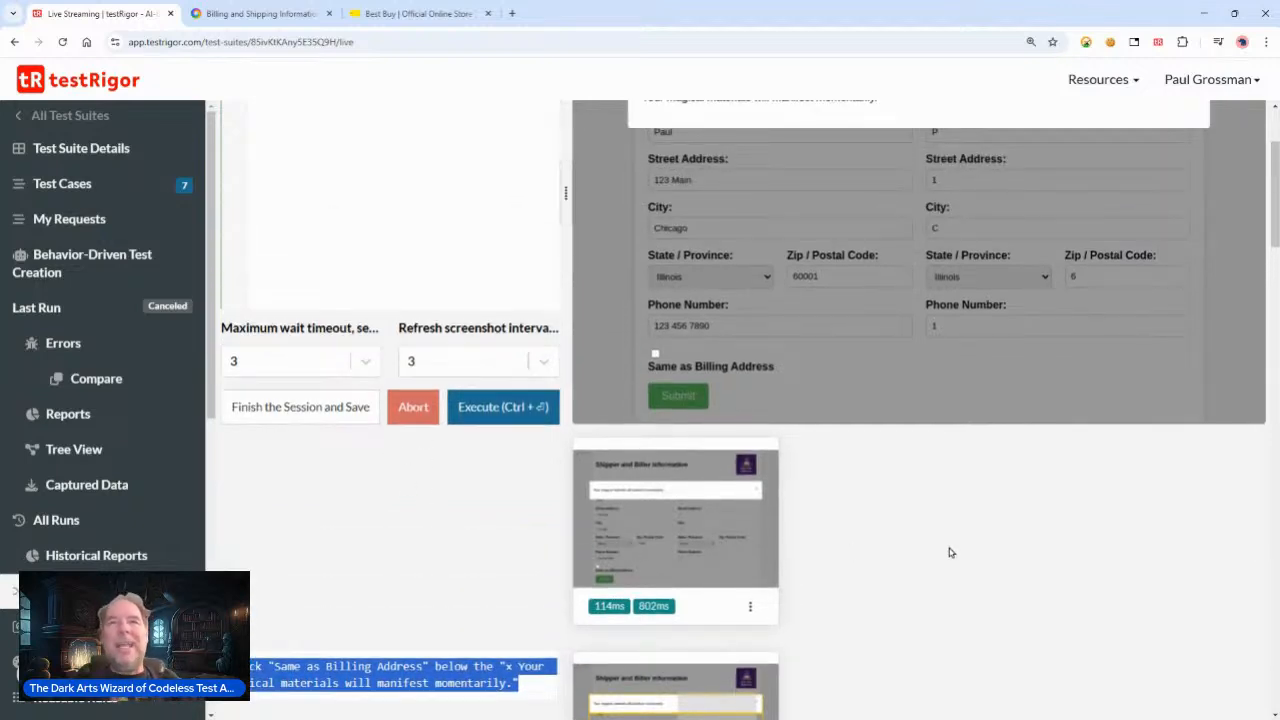
{"action": "scroll", "coordinate": [543, 253], "scroll_direction": "up", "scroll_amount": 2}
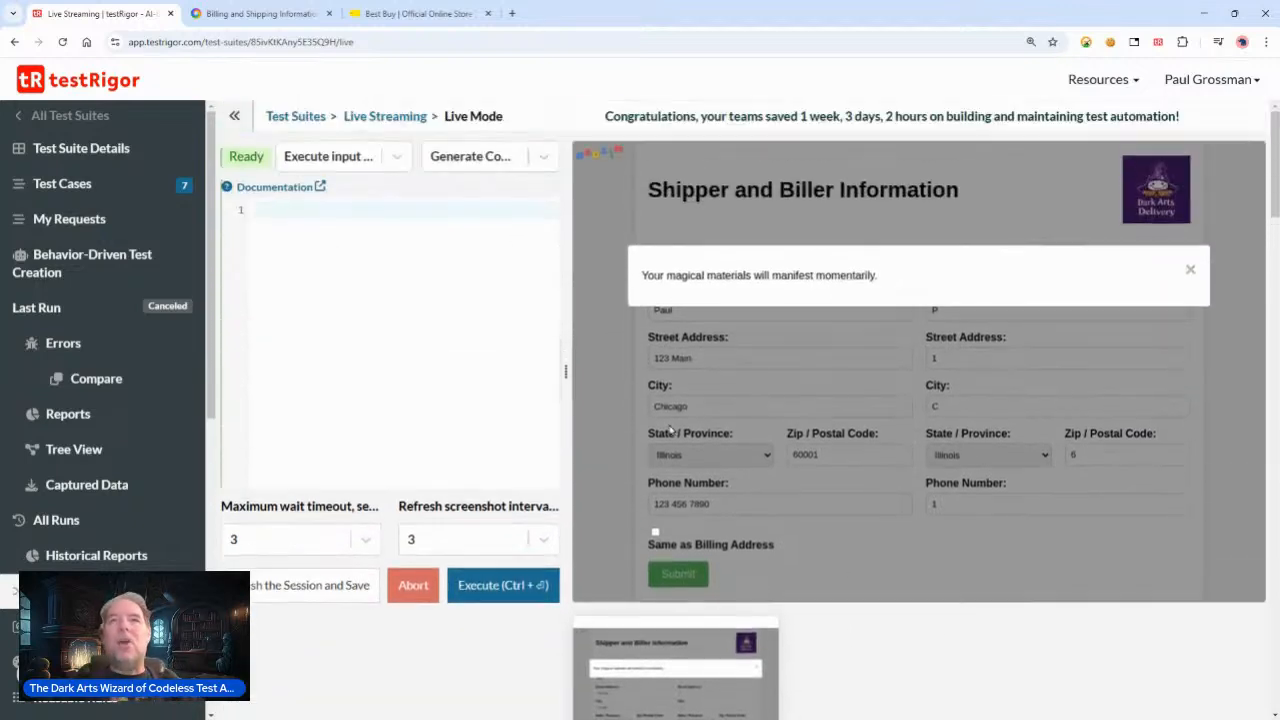
{"action": "left_click", "coordinate": [1191, 272]}
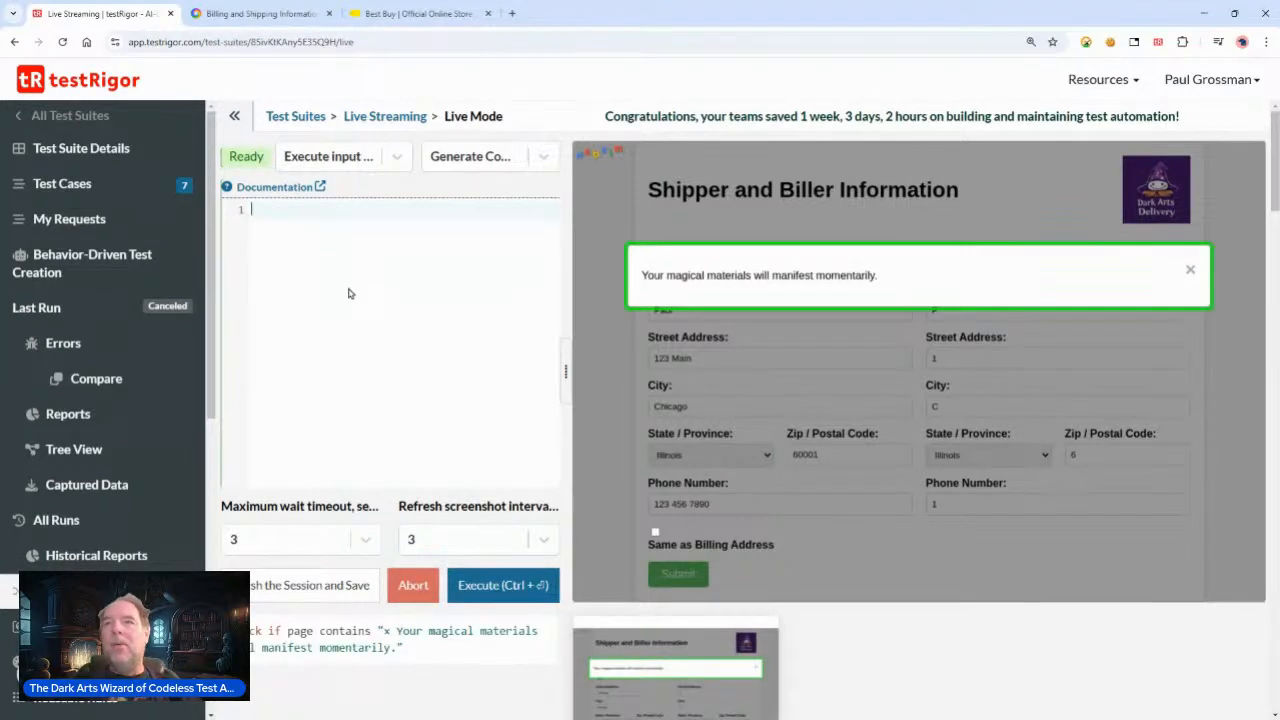
Step: Switch the live session input mode to Let me modify input value and pick a command generation option
{"action": "left_click", "coordinate": [279, 252]}
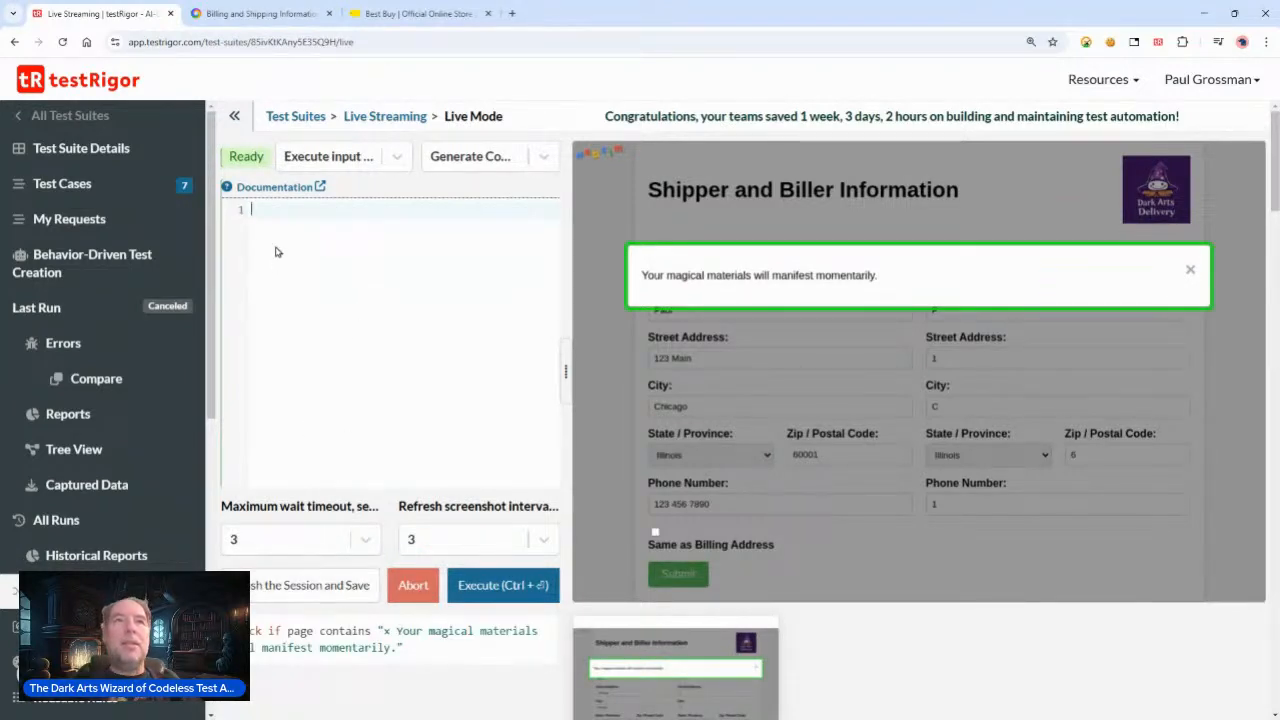
{"action": "left_click", "coordinate": [396, 156]}
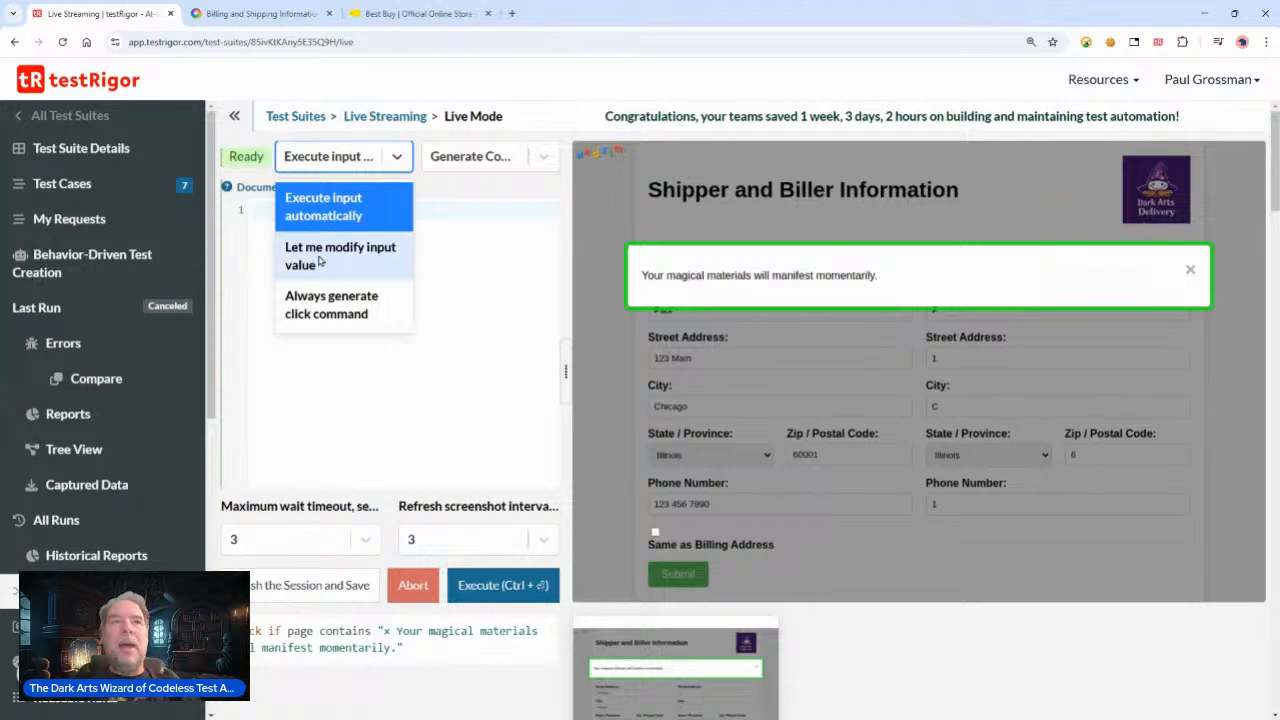
{"action": "left_click", "coordinate": [316, 262]}
{"action": "left_click", "coordinate": [543, 156]}
{"action": "left_click", "coordinate": [483, 249]}
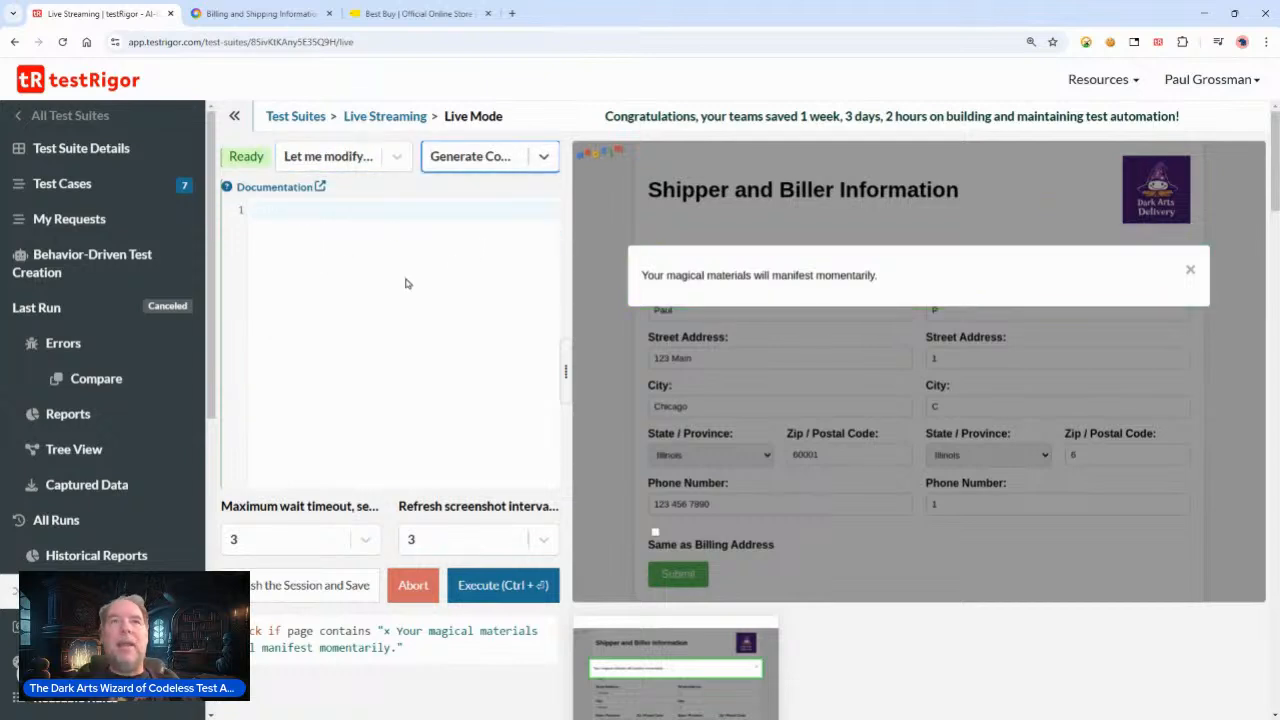
Step: Set the screenshot refresh interval to 1 and execute a click "x" command in the live session
{"action": "left_click", "coordinate": [321, 208]}
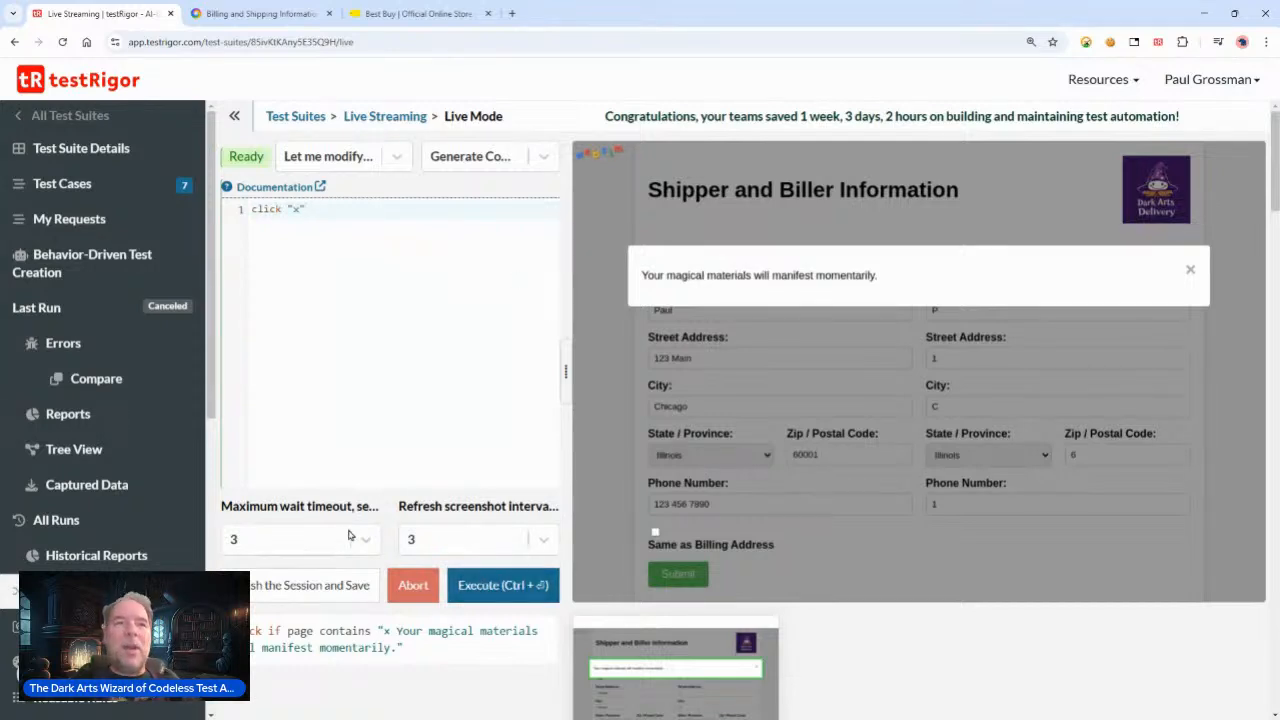
{"action": "left_click", "coordinate": [543, 539]}
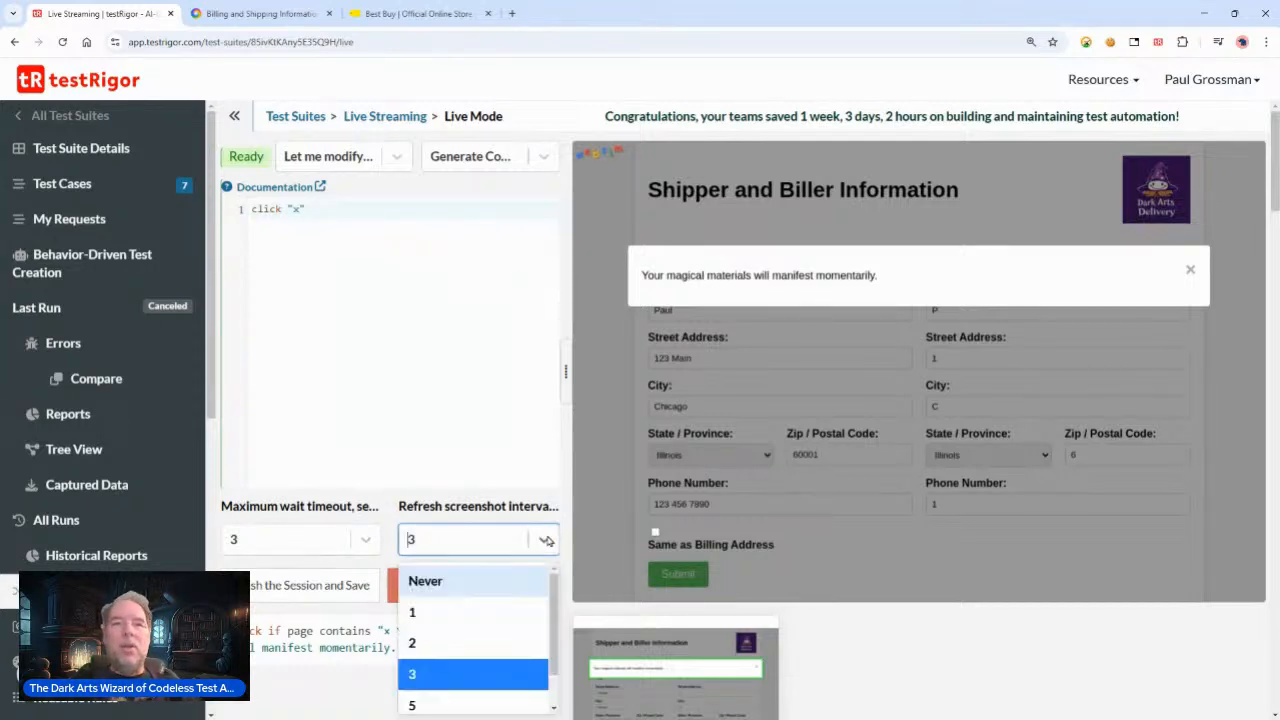
{"action": "left_click", "coordinate": [441, 606]}
{"action": "left_click", "coordinate": [503, 585]}
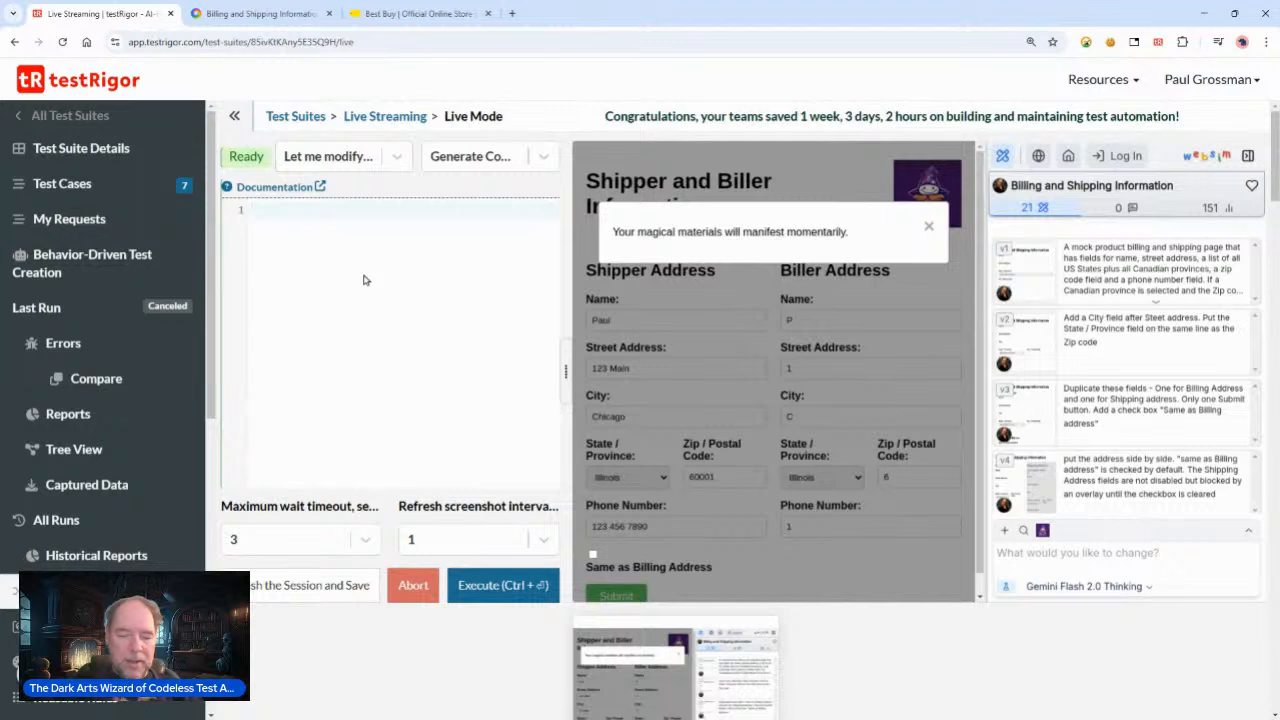
Step: Execute go back and refresh commands to return the live browser to a fresh form
{"action": "type", "text": "ck"}
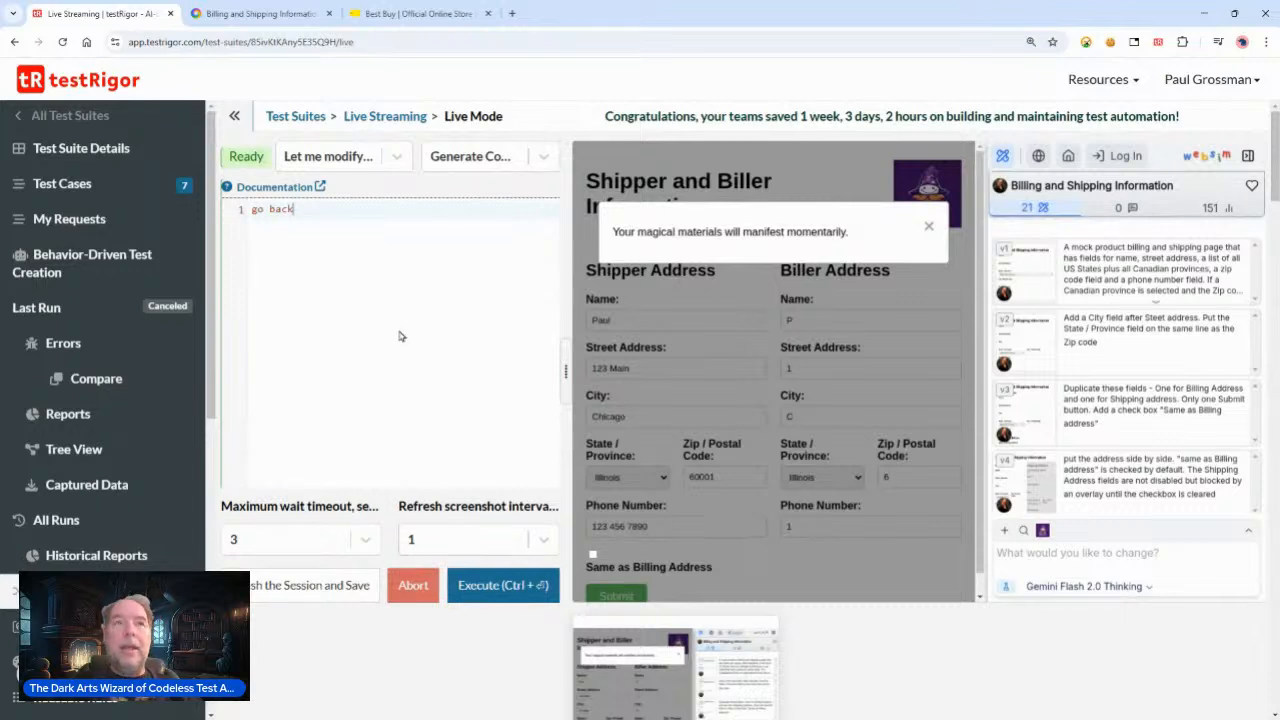
{"action": "left_click", "coordinate": [500, 585]}
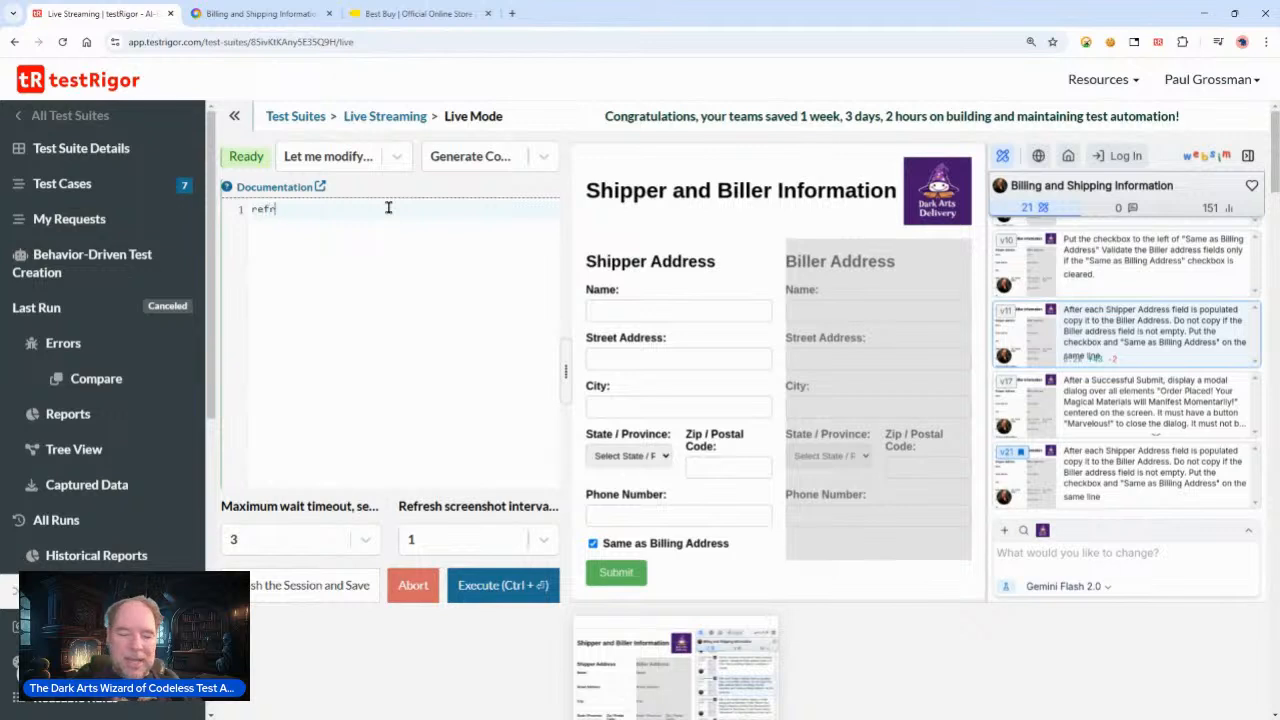
{"action": "left_click", "coordinate": [495, 582]}
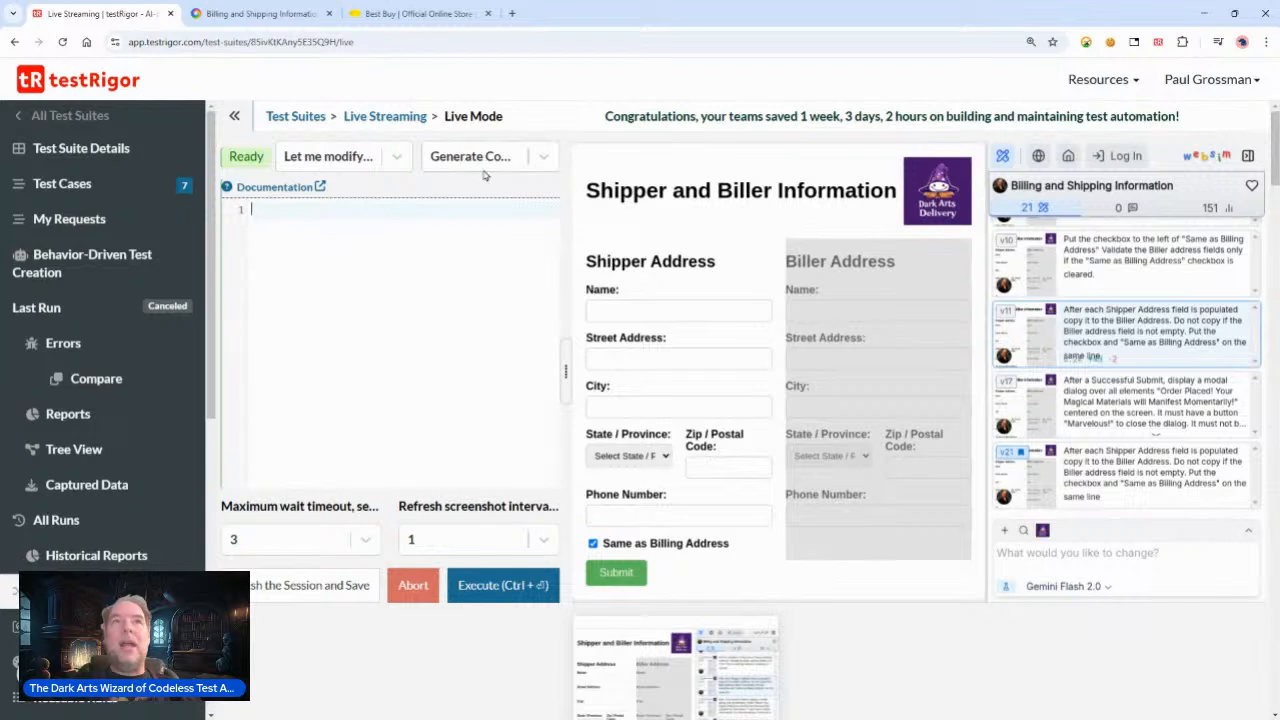
Step: Generate a click command from the Same as Billing Address checkbox, rewrite it as click element to the left of "Same", and execute it
{"action": "left_click", "coordinate": [593, 547]}
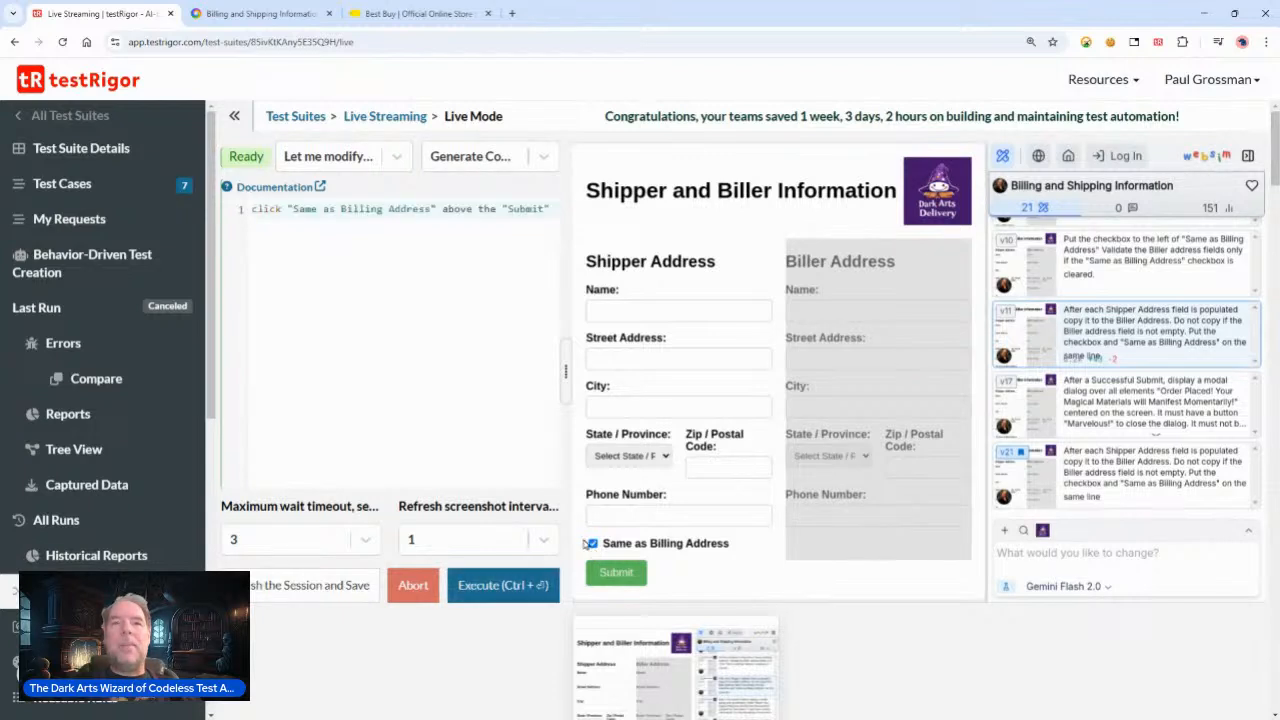
{"action": "left_click", "coordinate": [374, 209]}
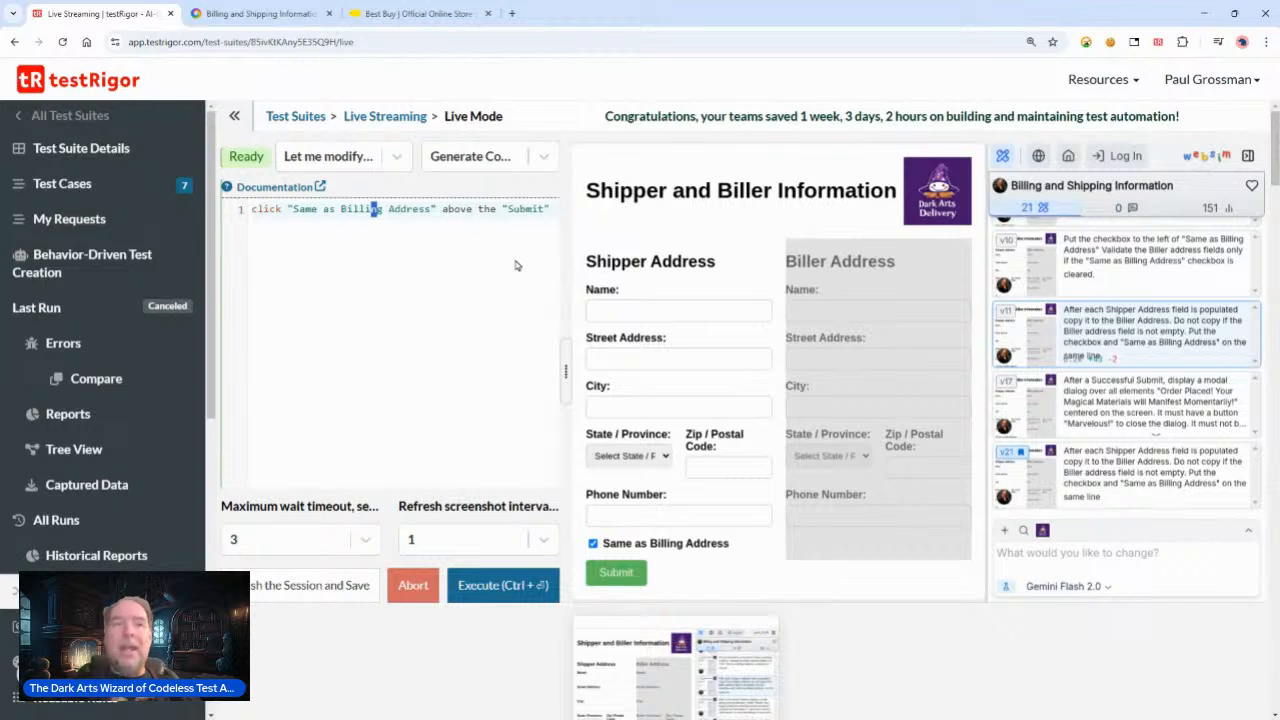
{"action": "key", "text": "shift+End"}
{"action": "key", "text": "Delete"}
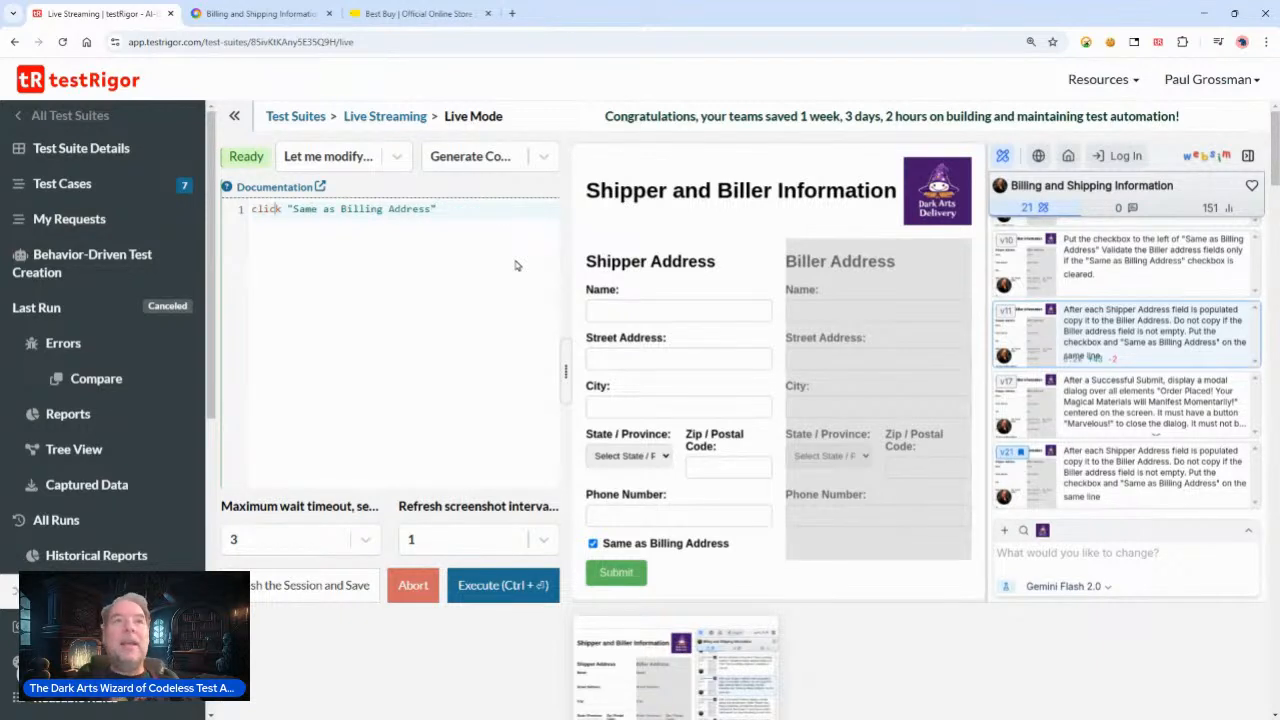
{"action": "key", "text": "shift+Right"}
{"action": "key", "text": "shift+Right"}
{"action": "key", "text": "shift+Right"}
{"action": "key", "text": "shift+Right"}
{"action": "key", "text": "shift+Right"}
{"action": "key", "text": "shift+Right"}
{"action": "key", "text": "shift+Right"}
{"action": "key", "text": "shift+Right"}
{"action": "key", "text": "shift+Right"}
{"action": "key", "text": "shift+Right"}
{"action": "key", "text": "shift+Right"}
{"action": "key", "text": "shift+Right"}
{"action": "key", "text": "shift+Right"}
{"action": "key", "text": "shift+Right"}
{"action": "key", "text": "shift+Right"}
{"action": "key", "text": "shift+Right"}
{"action": "key", "text": "shift+Right"}
{"action": "key", "text": "shift+Right"}
{"action": "key", "text": "Delete"}
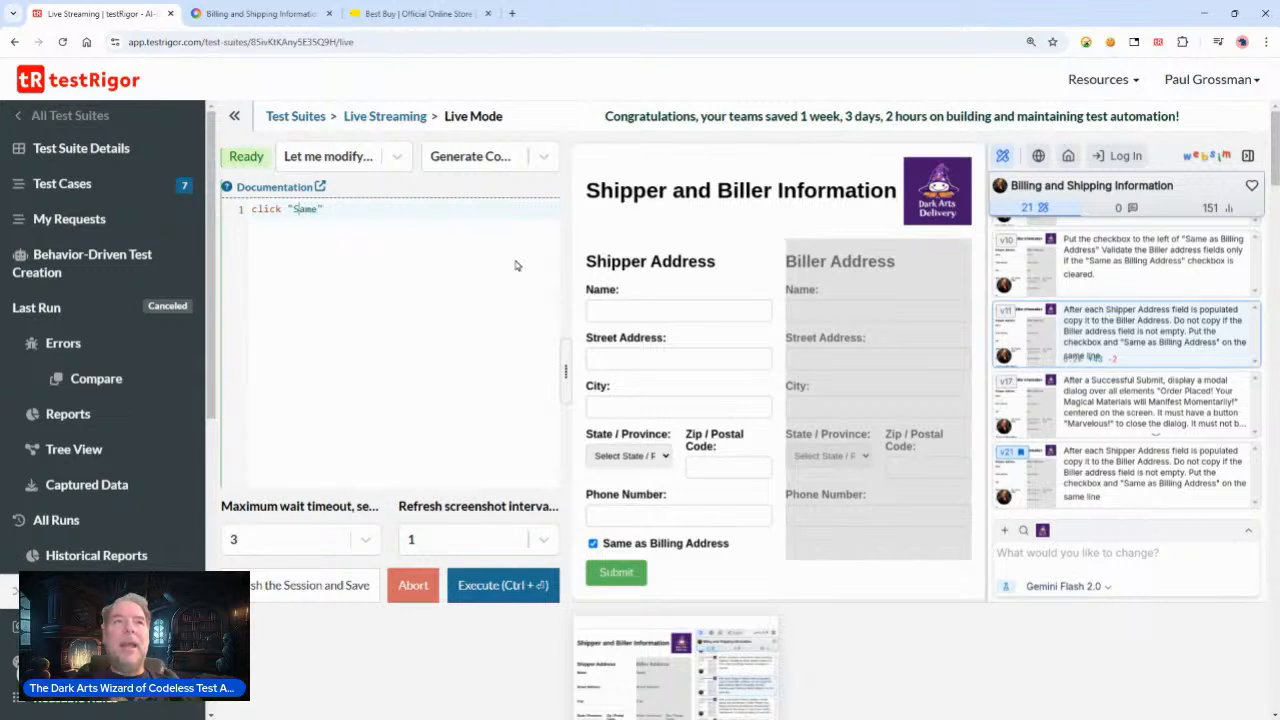
{"action": "type", "text": "element to the "}
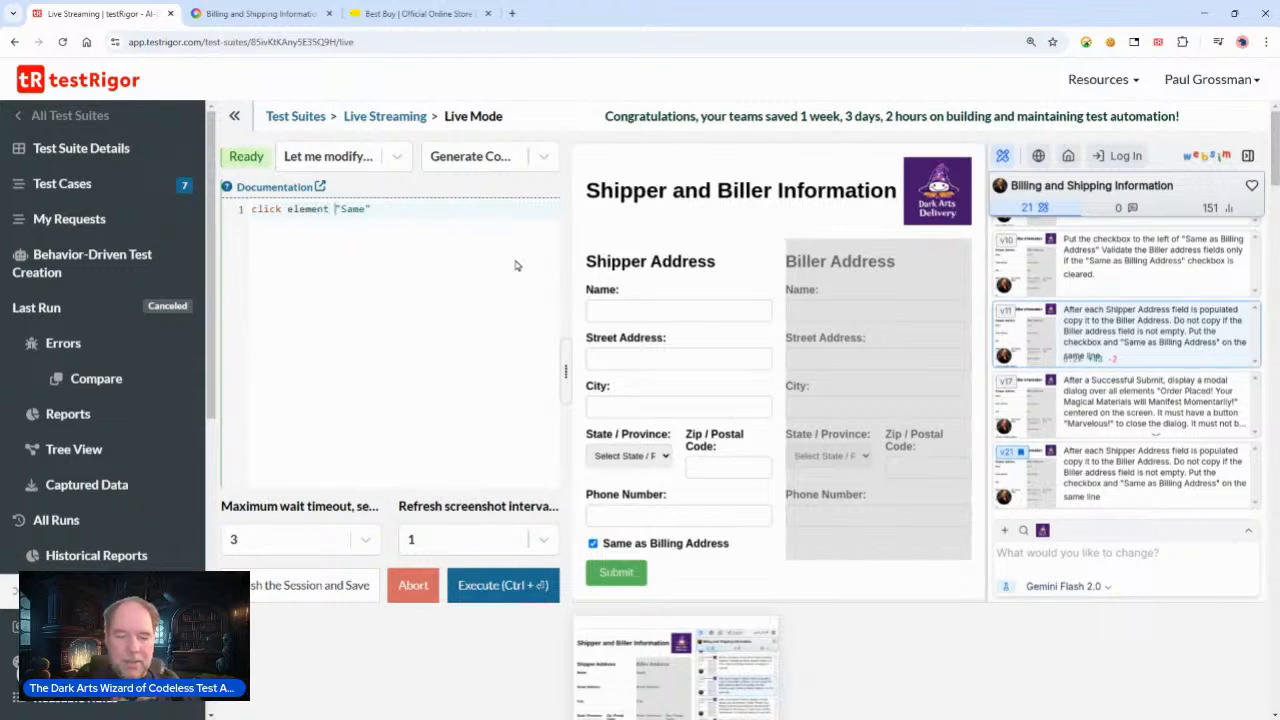
{"action": "type", "text": "lefty"}
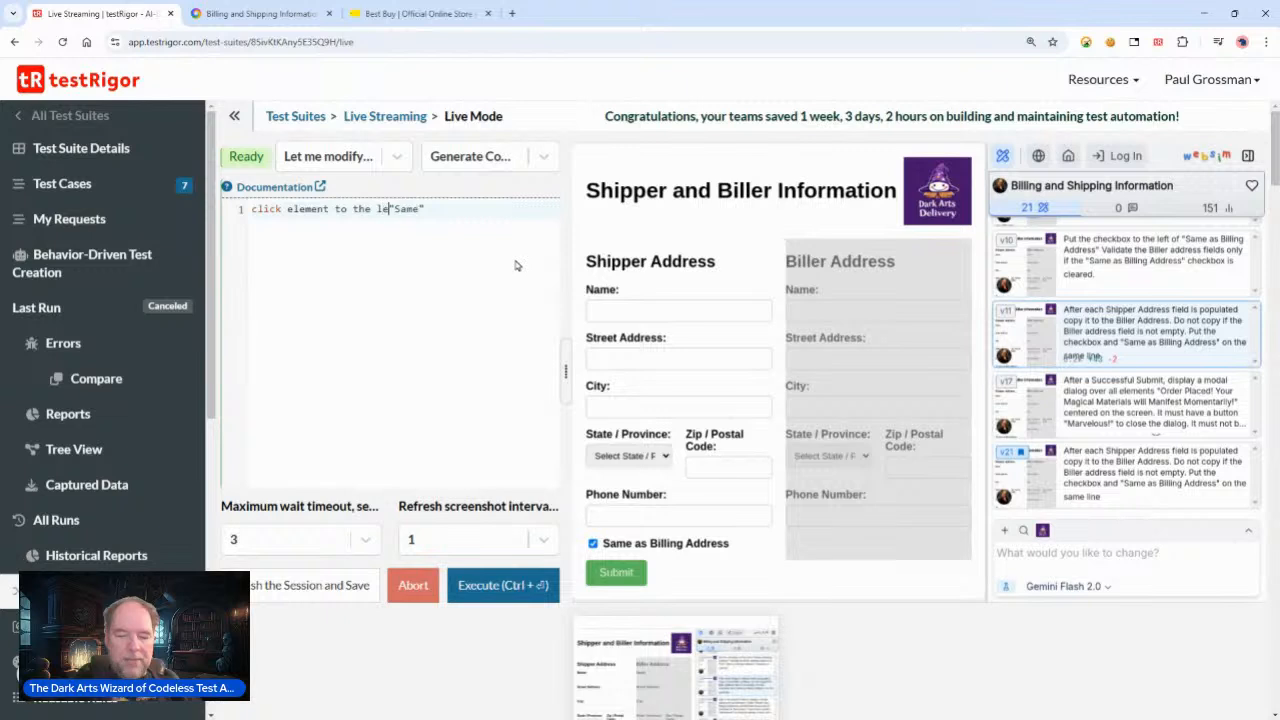
{"action": "key", "text": "BackSpace"}
{"action": "key", "text": "BackSpace"}
{"action": "type", "text": "of"}
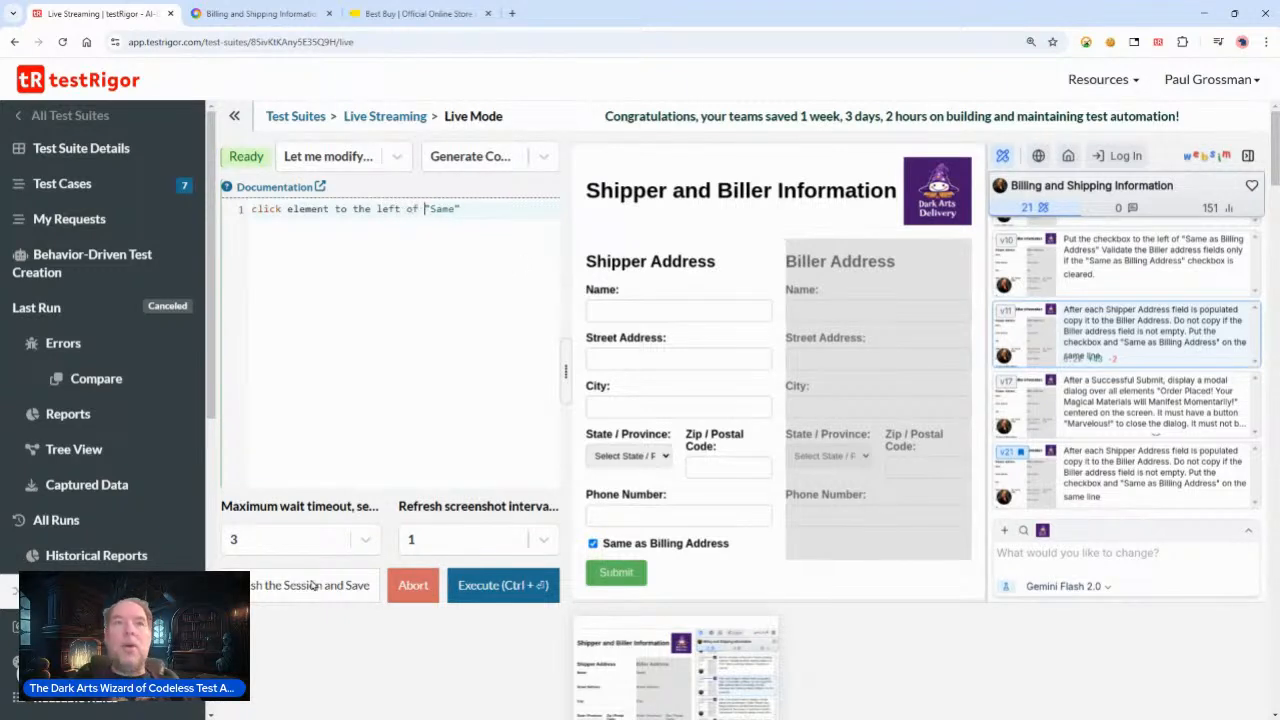
{"action": "left_click", "coordinate": [503, 588]}
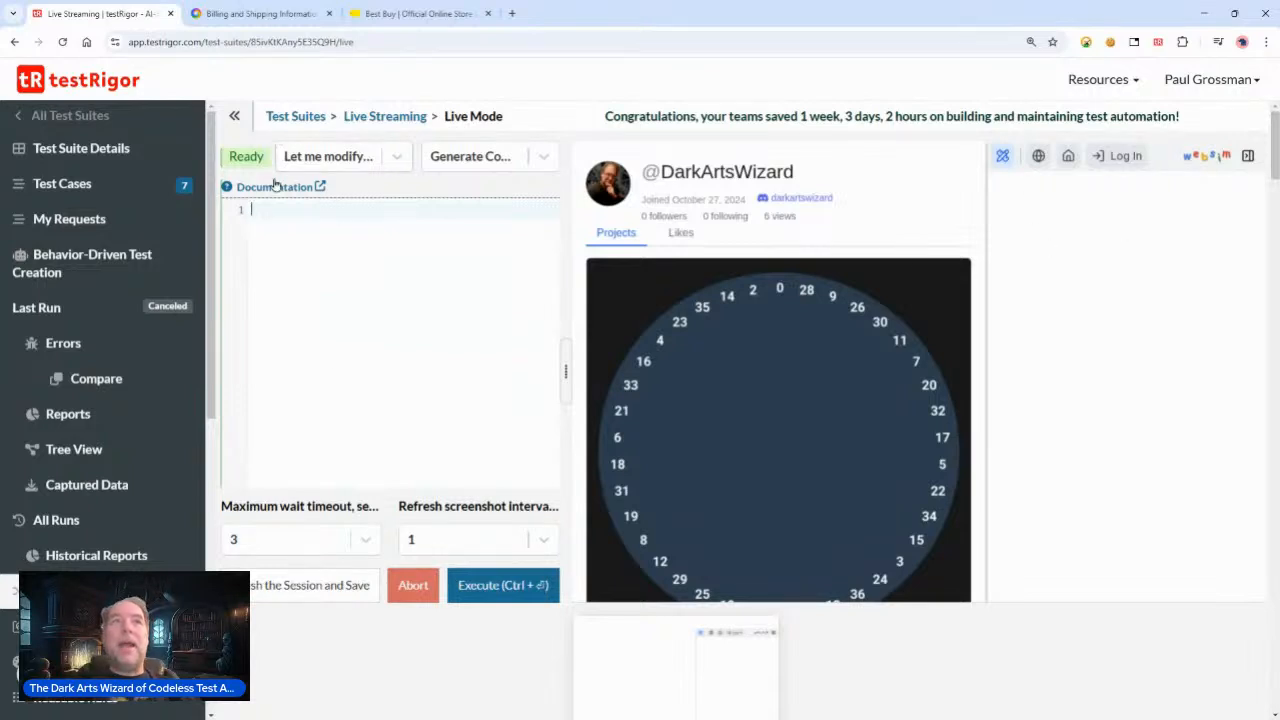
Step: Execute a go back command in the live session to return to the form
{"action": "left_click", "coordinate": [337, 268]}
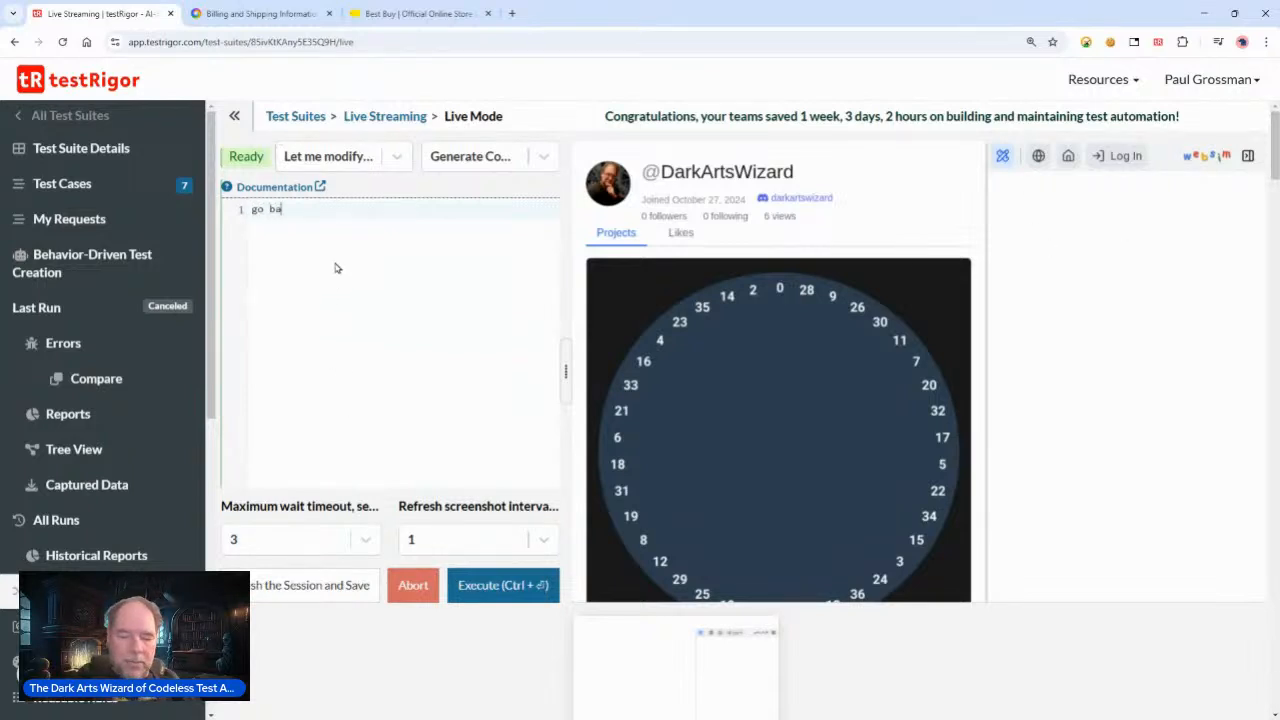
{"action": "type", "text": "go back"}
{"action": "left_click", "coordinate": [490, 585]}
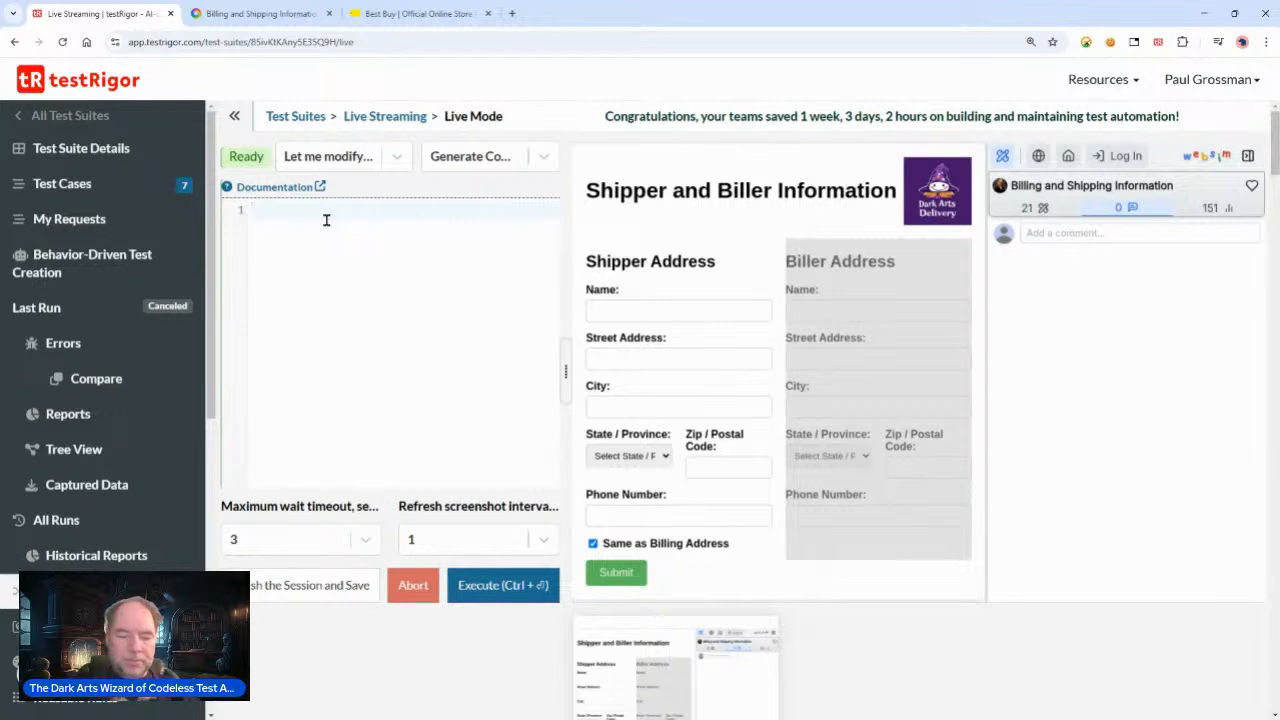
Step: Write and execute the command click checkbox to the left of "Same as Billing", then review its result
{"action": "type", "text": "checkbox to t"}
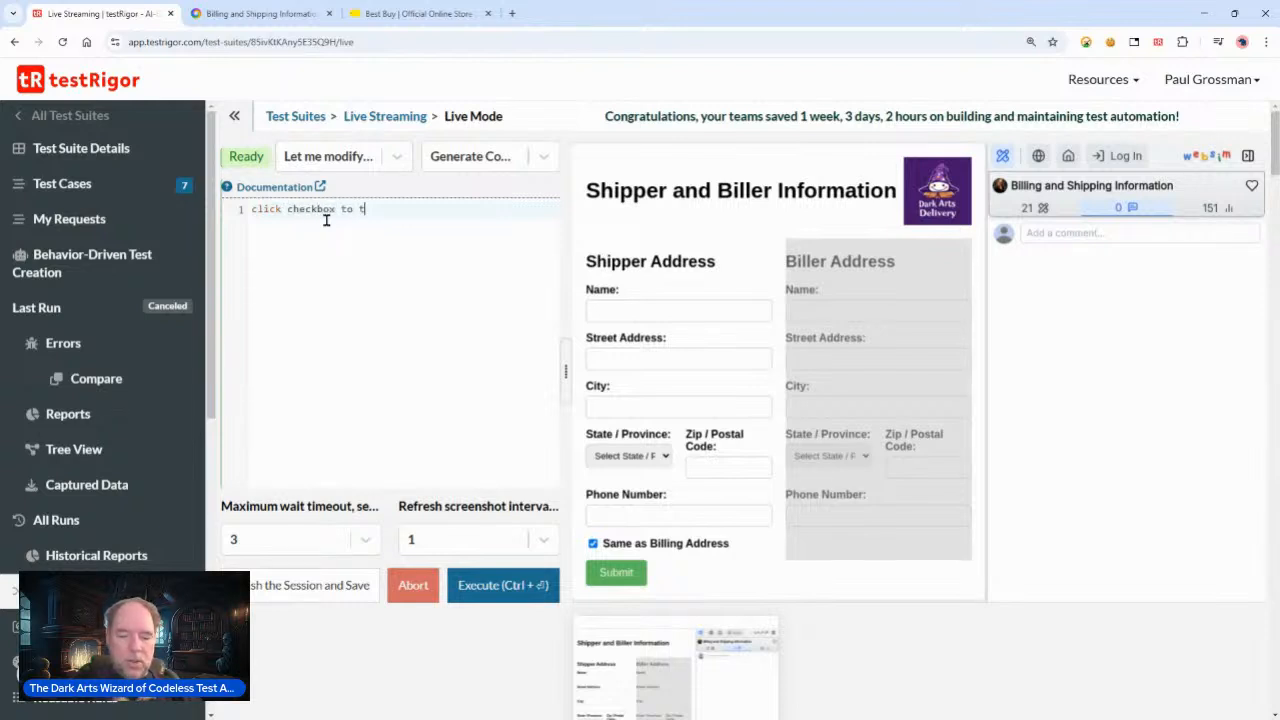
{"action": "type", "text": "ft"}
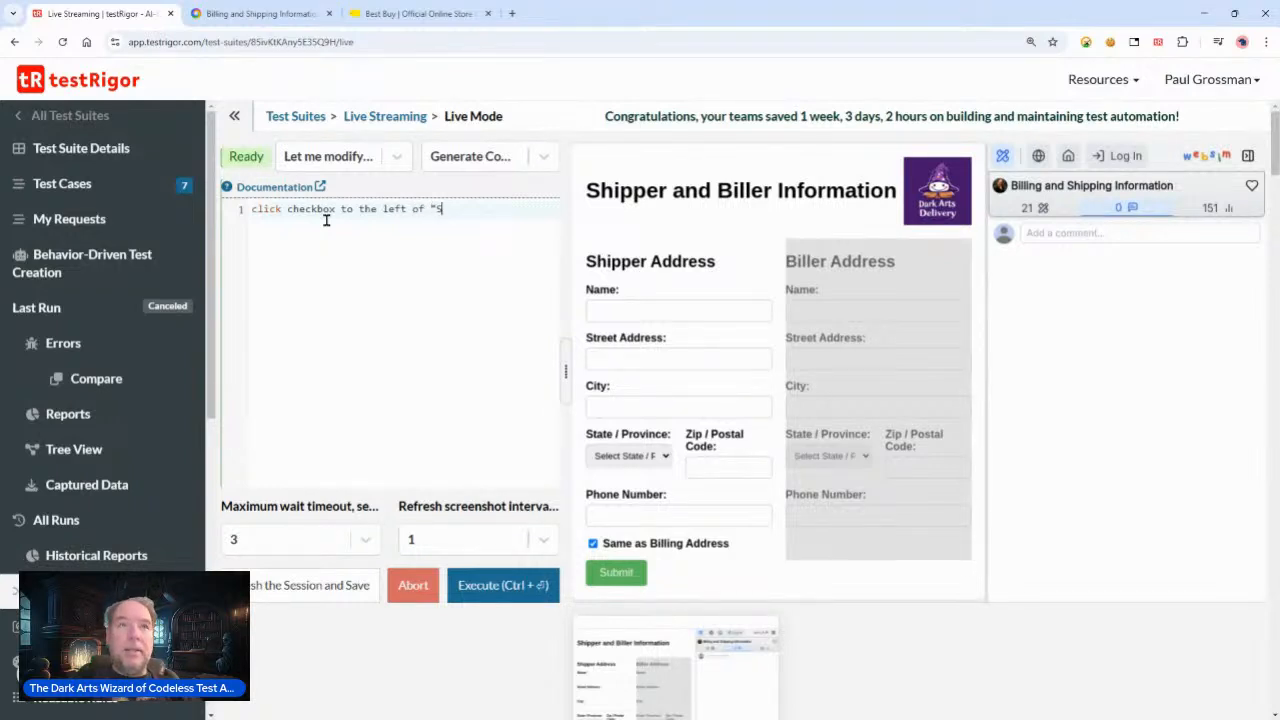
{"action": "type", "text": "of \"Same as "}
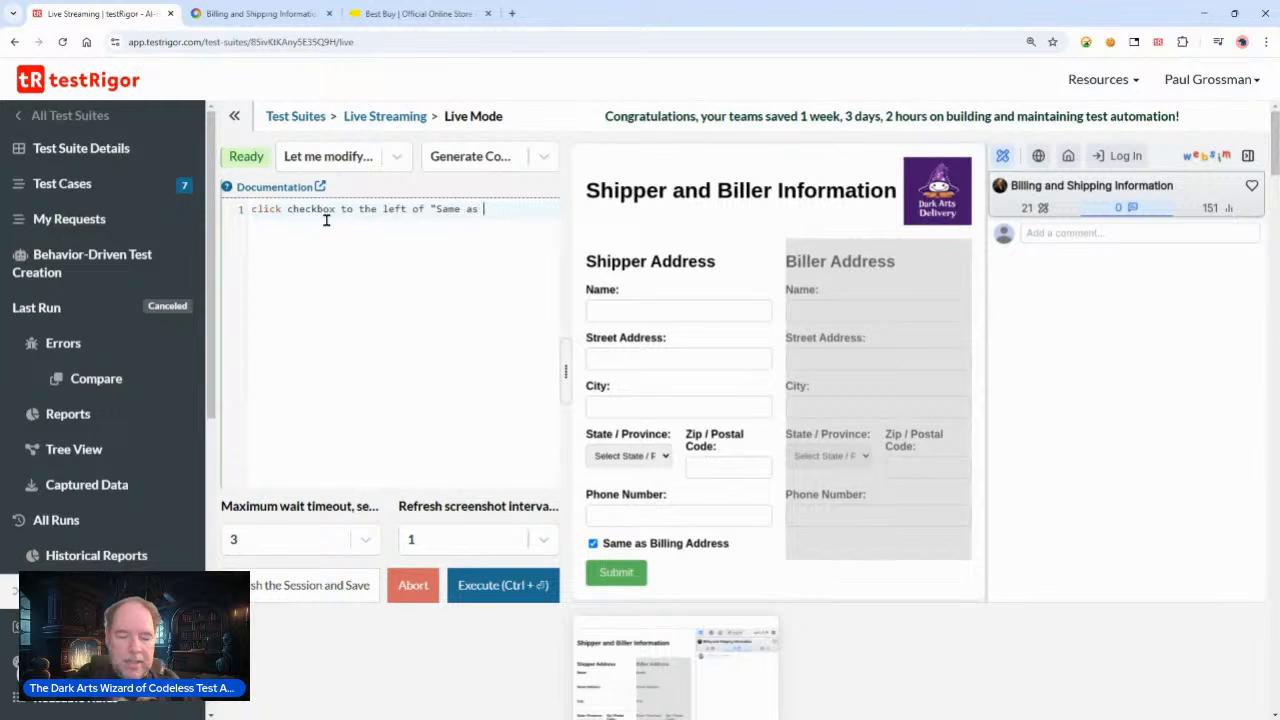
{"action": "type", "text": "Billing"}
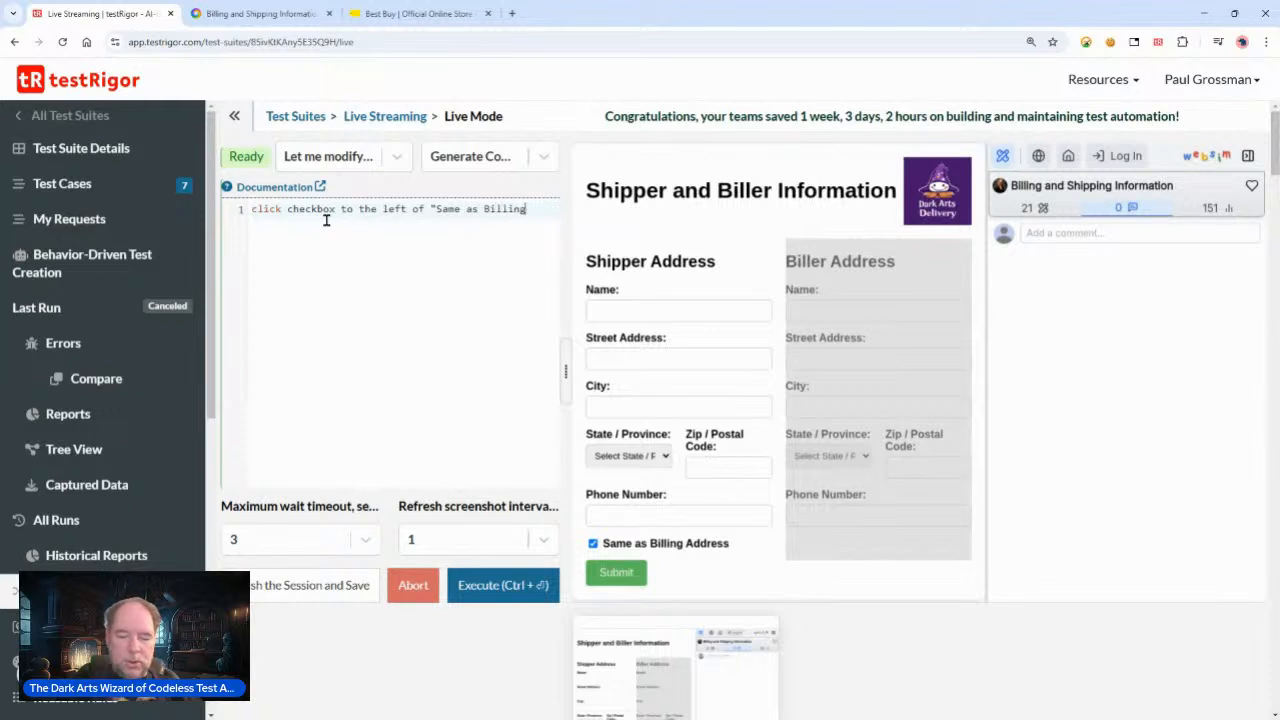
{"action": "type", "text": "\""}
{"action": "left_click", "coordinate": [474, 584]}
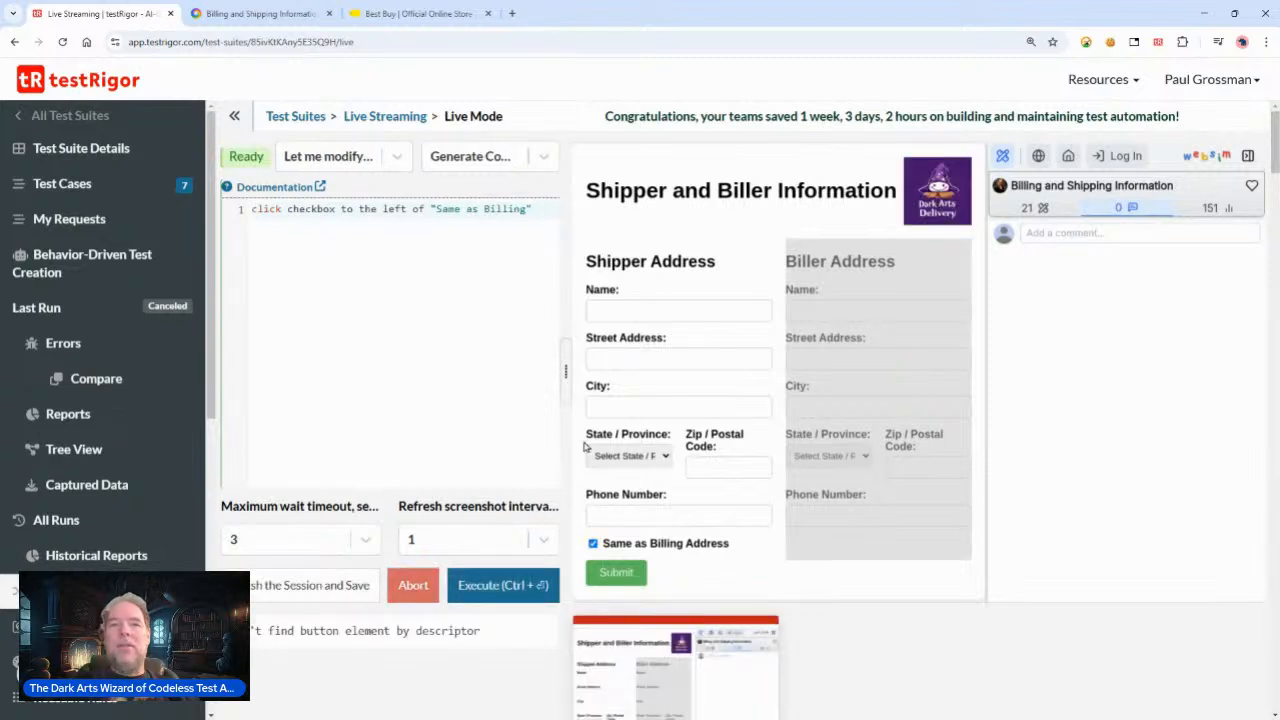
{"action": "scroll", "coordinate": [610, 603], "scroll_direction": "down", "scroll_amount": 2}
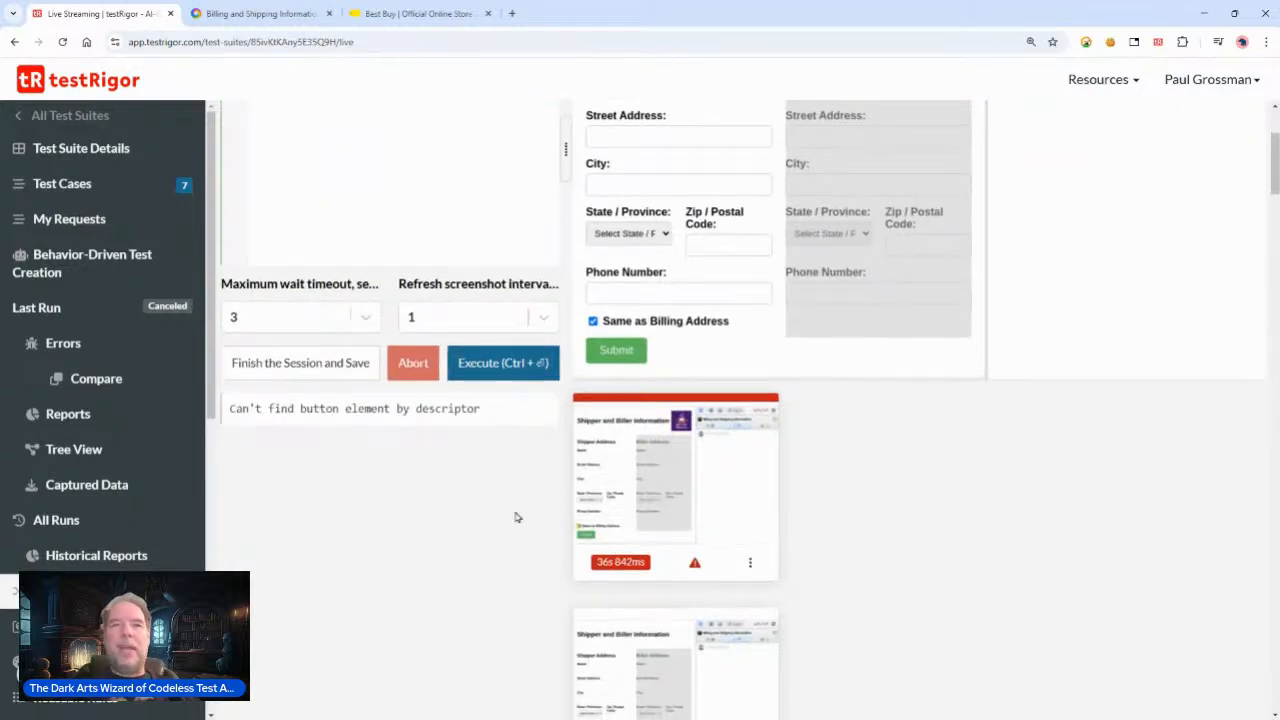
{"action": "scroll", "coordinate": [447, 509], "scroll_direction": "up", "scroll_amount": 2}
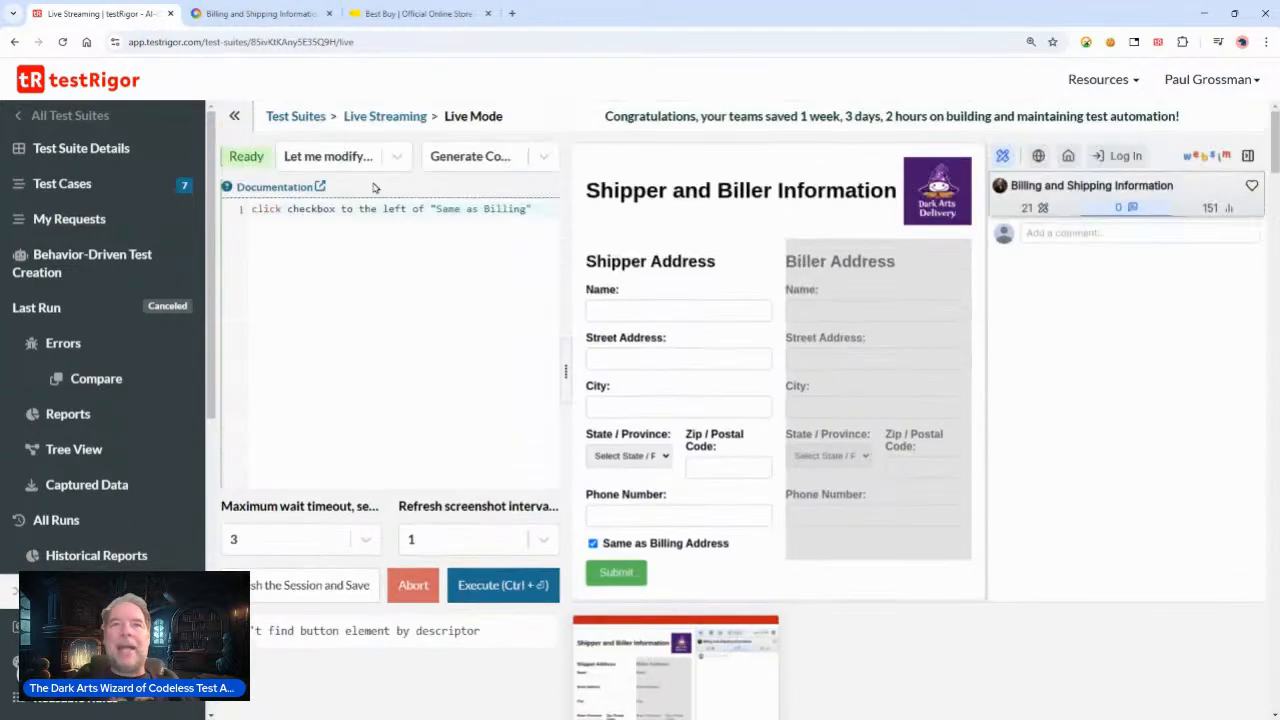
Step: Rewrite the command as click element to the left of "Same as Billing Address", execute it, and review the result
{"action": "double_click", "coordinate": [301, 208]}
{"action": "key", "text": "Right"}
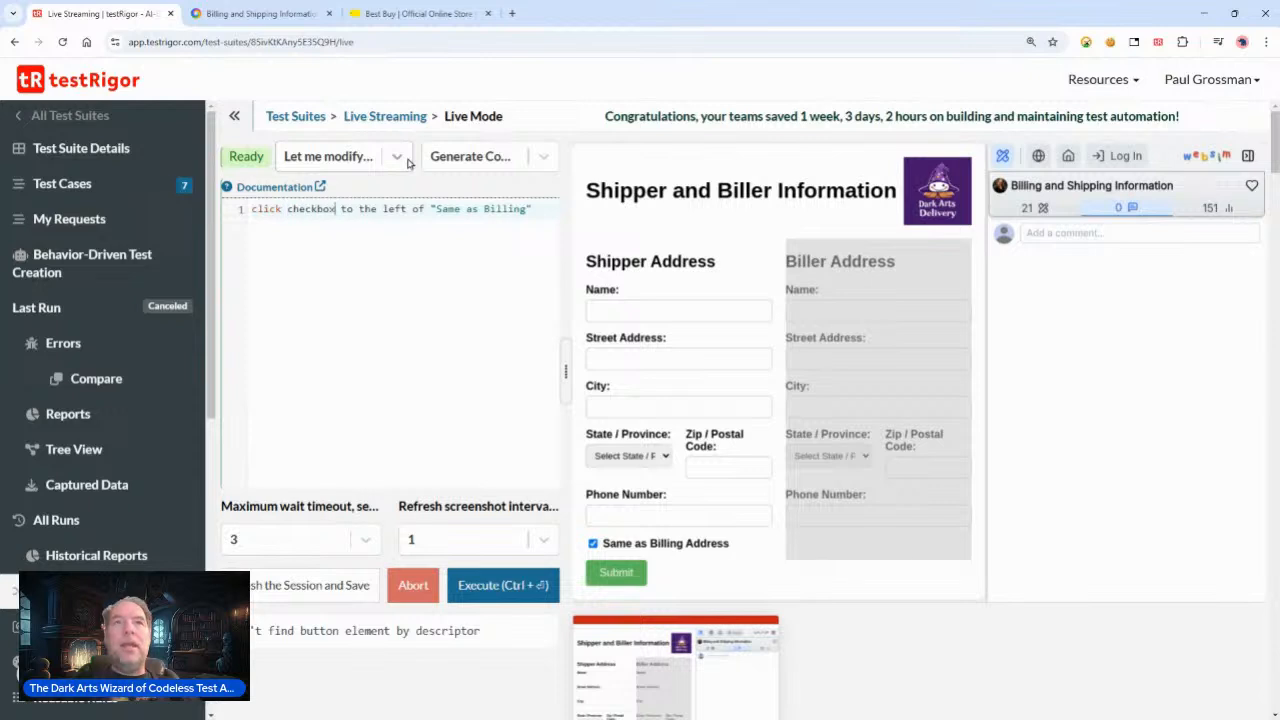
{"action": "key", "text": "shift+Right"}
{"action": "key", "text": "shift+Right"}
{"action": "key", "text": "shift+Right"}
{"action": "key", "text": "shift+Right"}
{"action": "key", "text": "shift+Right"}
{"action": "key", "text": "shift+Right"}
{"action": "key", "text": "shift+Right"}
{"action": "type", "text": "element"}
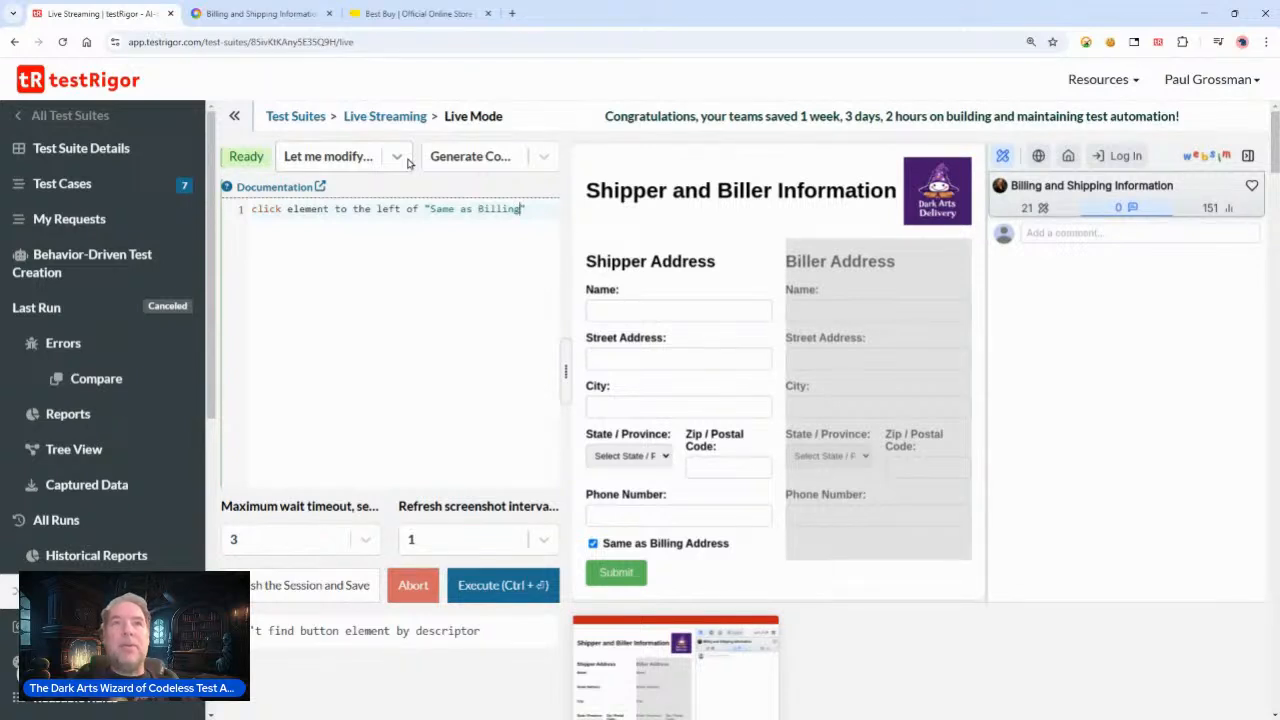
{"action": "type", "text": "ddress"}
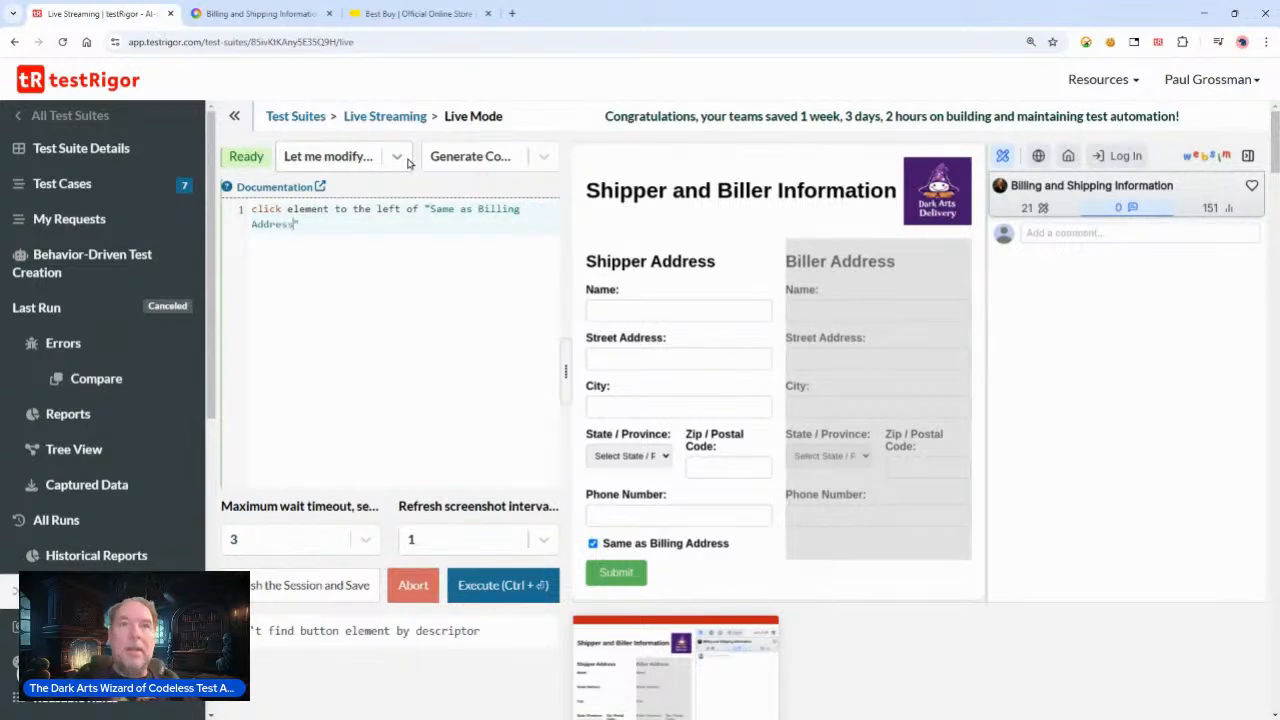
{"action": "type", "text": "\""}
{"action": "left_click", "coordinate": [484, 586]}
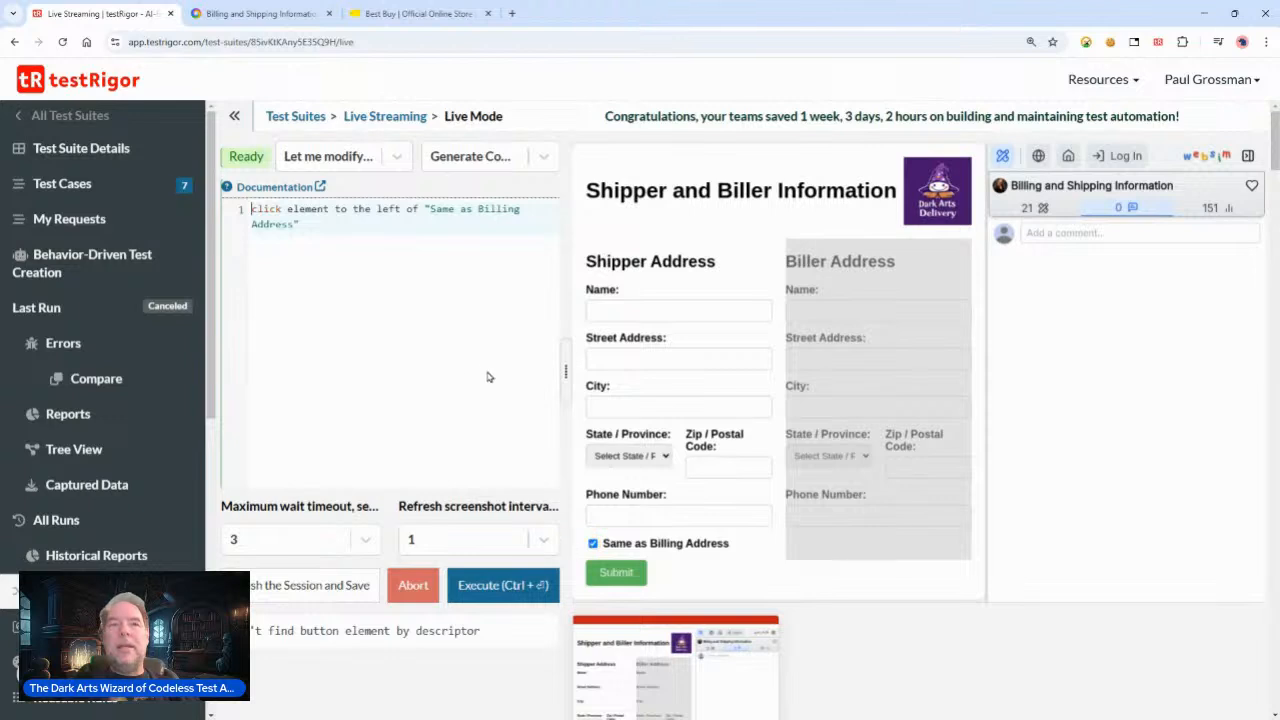
{"action": "scroll", "coordinate": [671, 556], "scroll_direction": "down", "scroll_amount": 2}
{"action": "scroll", "coordinate": [671, 562], "scroll_direction": "down", "scroll_amount": 1}
{"action": "mouse_move", "coordinate": [697, 517]}
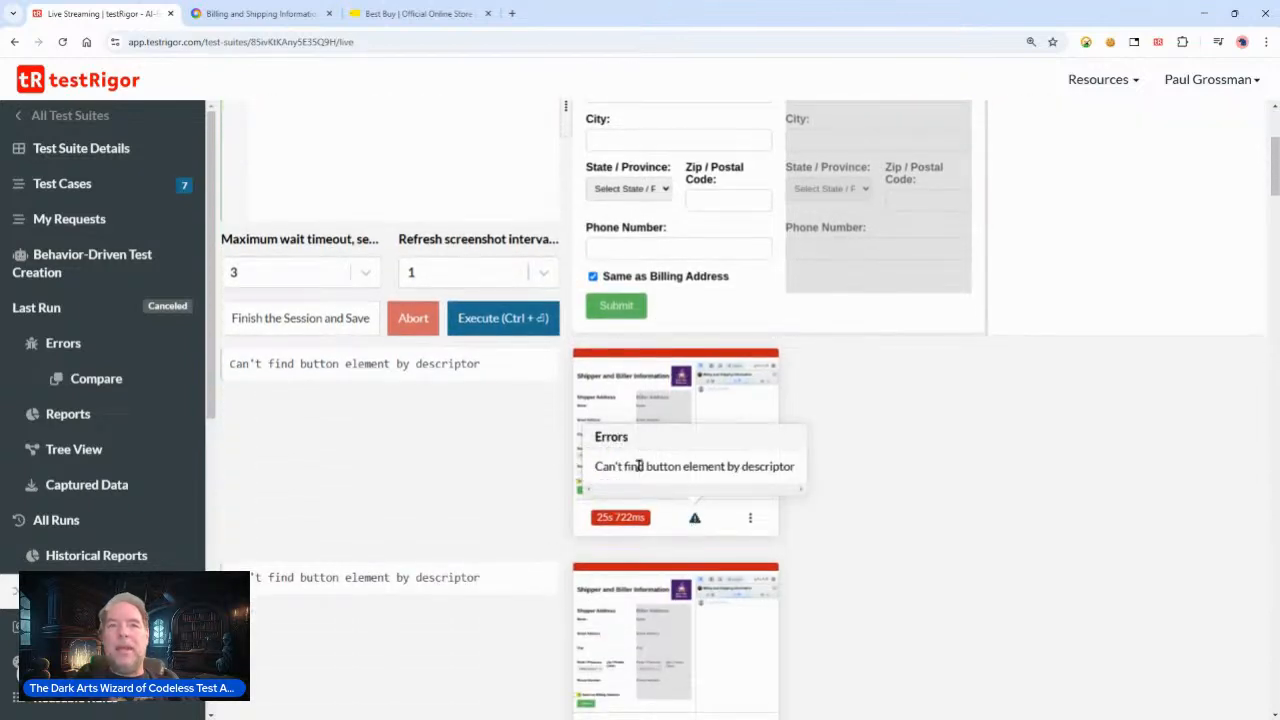
{"action": "scroll", "coordinate": [452, 400], "scroll_direction": "up", "scroll_amount": 3}
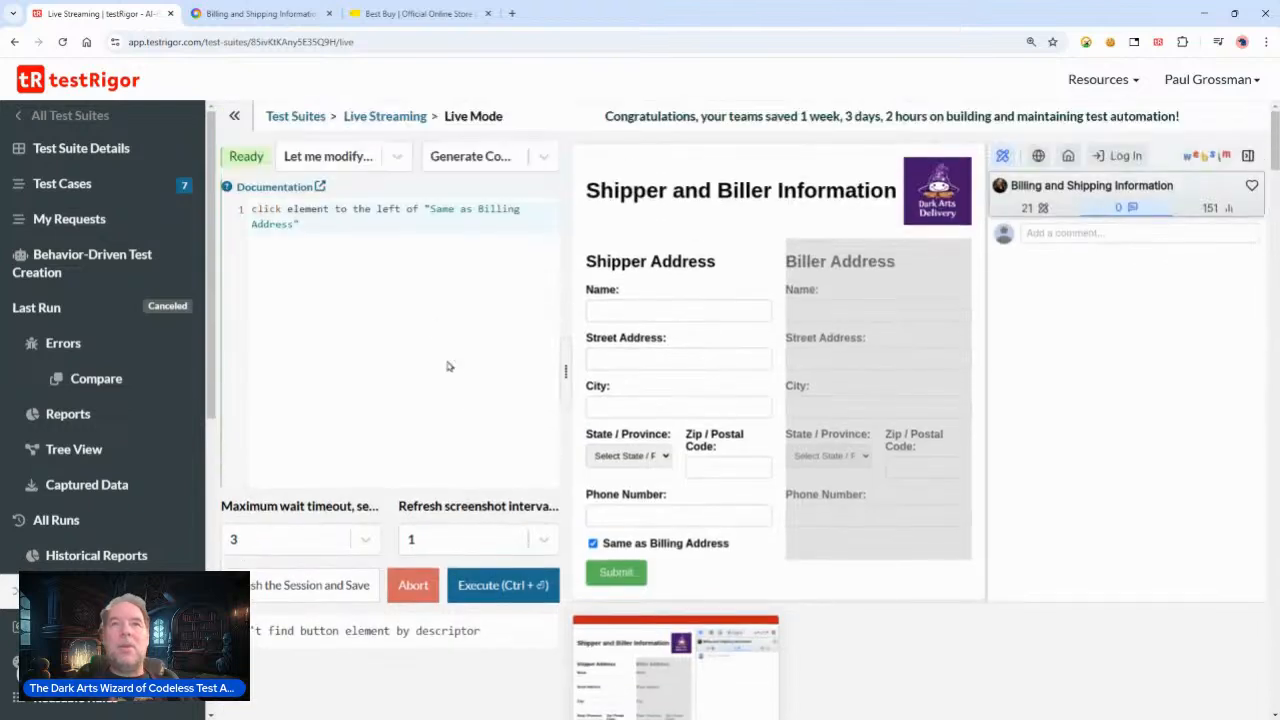
Step: Replace the command with click element above "submit" and execute it in the live session
{"action": "left_click", "coordinate": [317, 245]}
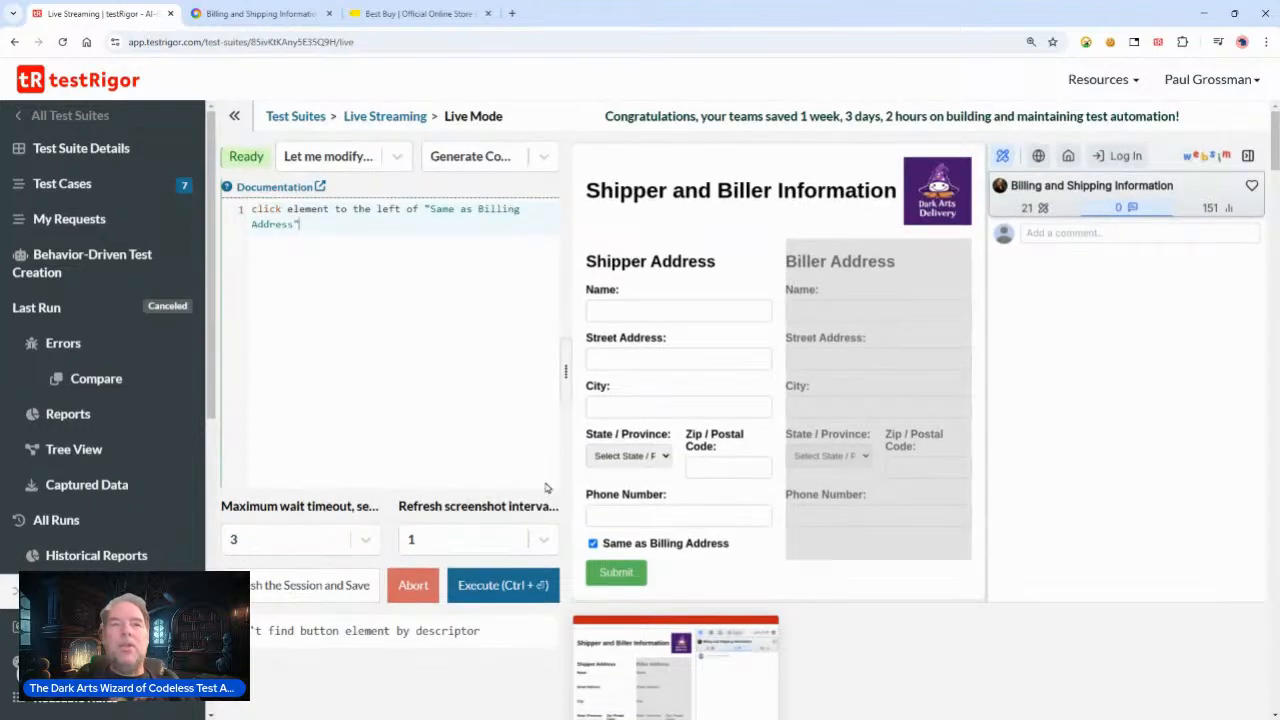
{"action": "left_click_drag", "start_coordinate": [298, 224], "coordinate": [240, 210]}
{"action": "left_click", "coordinate": [334, 205]}
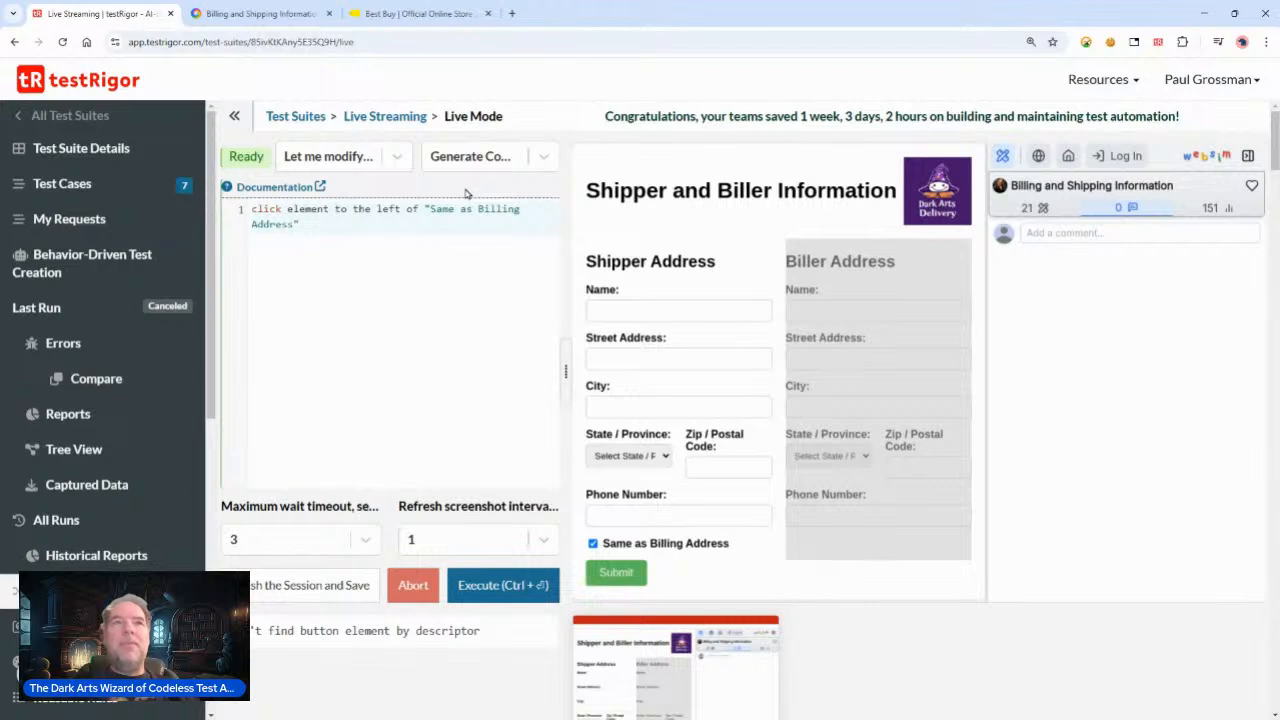
{"action": "key", "text": "ctrl+shift+End"}
{"action": "type", "text": "above \"submit"}
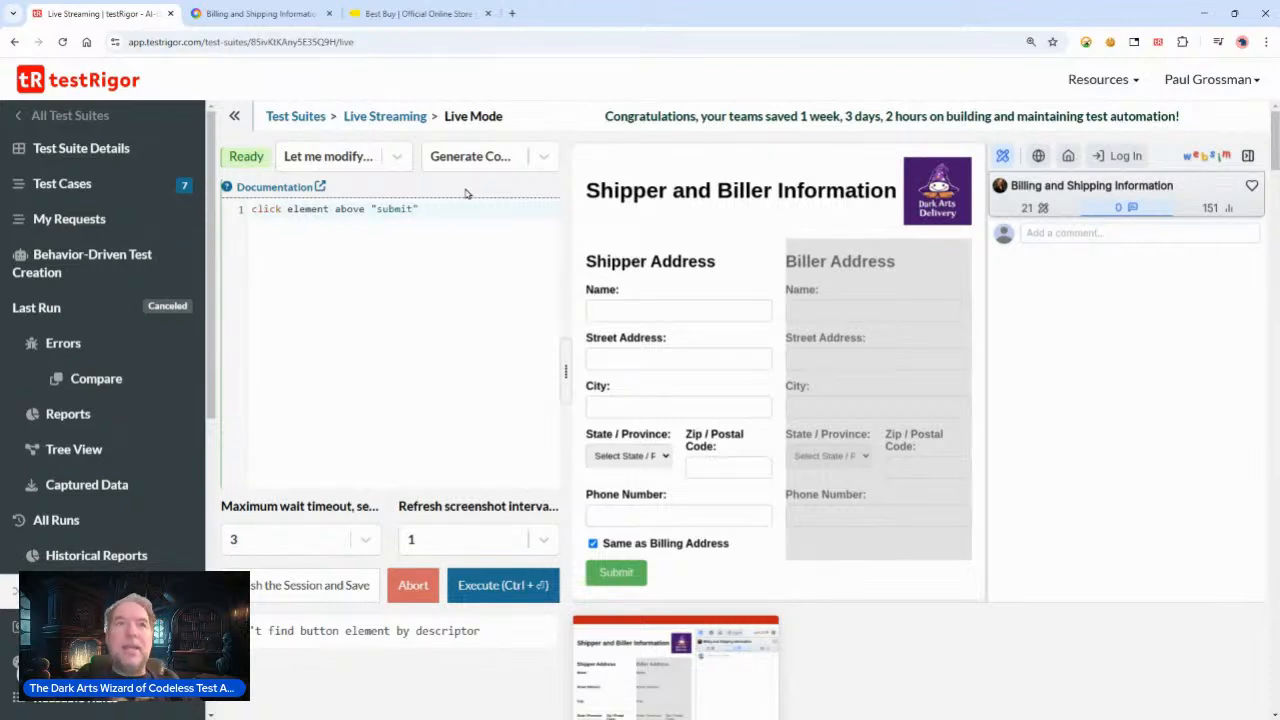
{"action": "left_click", "coordinate": [453, 595]}
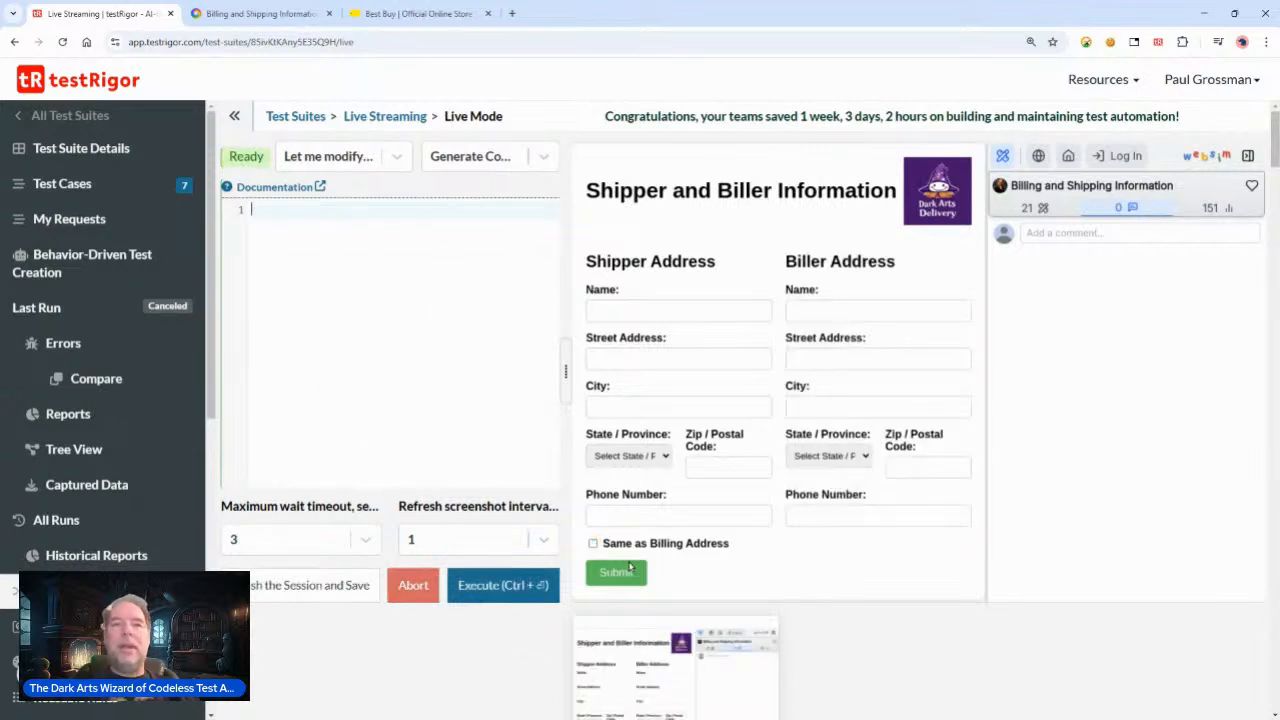
Step: Copy the executed click element above "submit" command from the run history and paste it into the editor
{"action": "scroll", "coordinate": [365, 622], "scroll_direction": "down", "scroll_amount": 5}
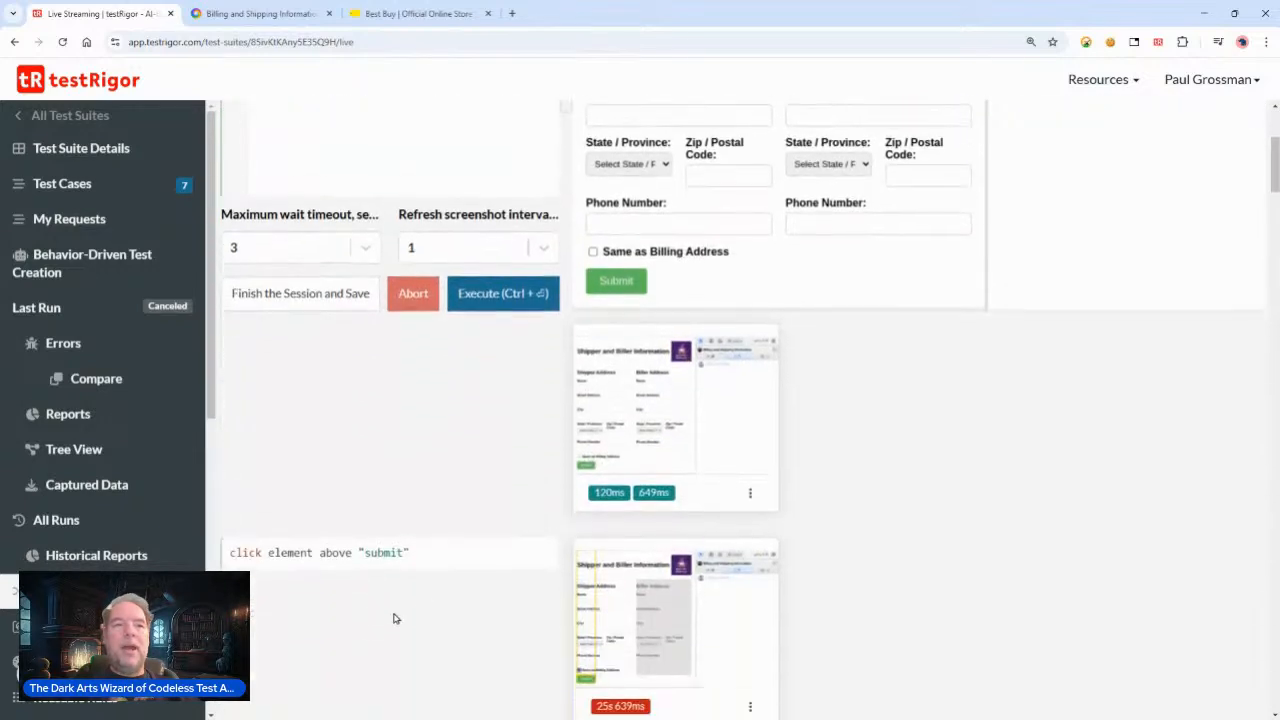
{"action": "left_click_drag", "start_coordinate": [426, 540], "coordinate": [222, 537]}
{"action": "key", "text": "ctrl+c"}
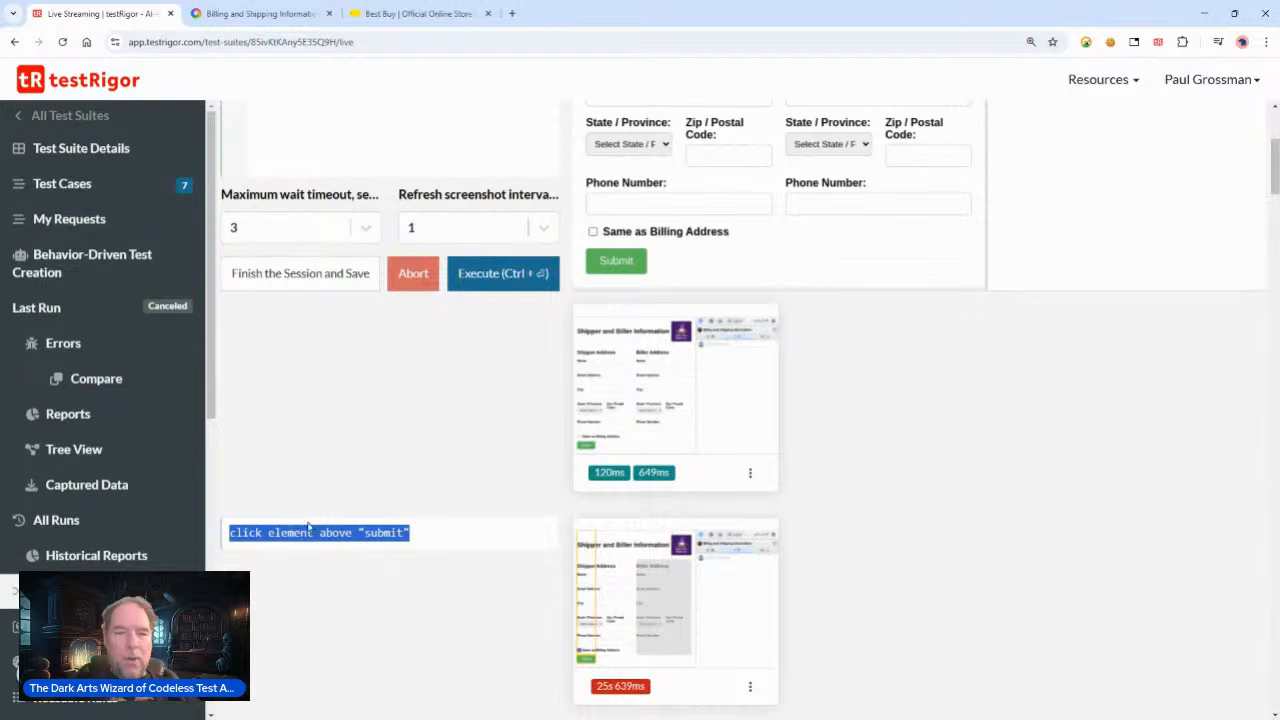
{"action": "scroll", "coordinate": [360, 563], "scroll_direction": "up", "scroll_amount": 5}
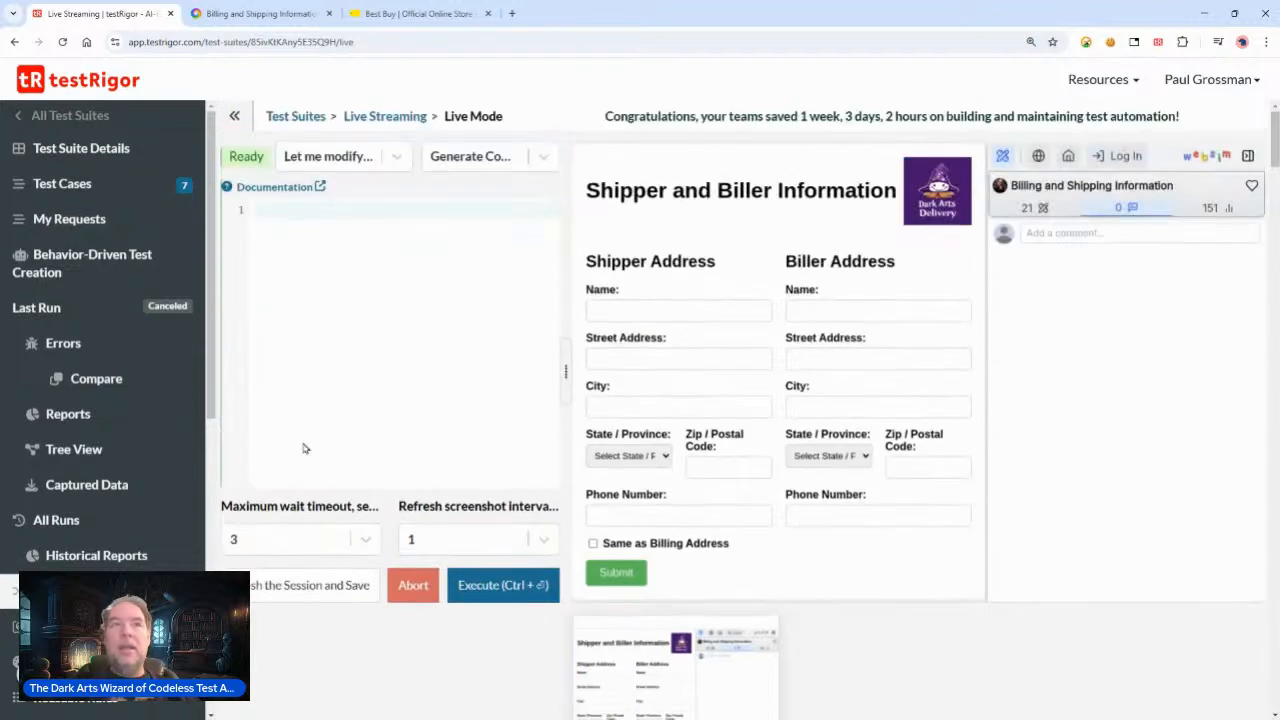
{"action": "left_click", "coordinate": [281, 204]}
{"action": "key", "text": "ctrl+v"}
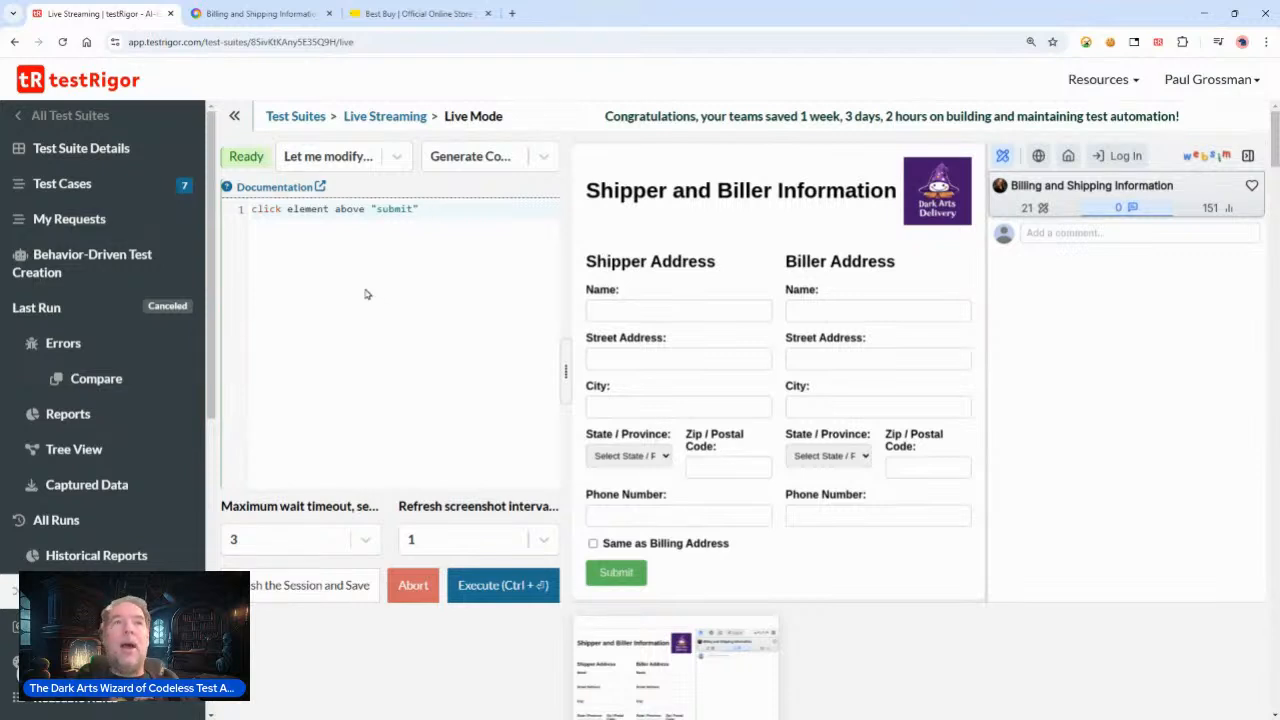
Step: Replace the editor text with the hashtags #darkartswizard #testrigor
{"action": "left_click_drag", "start_coordinate": [445, 211], "coordinate": [224, 195]}
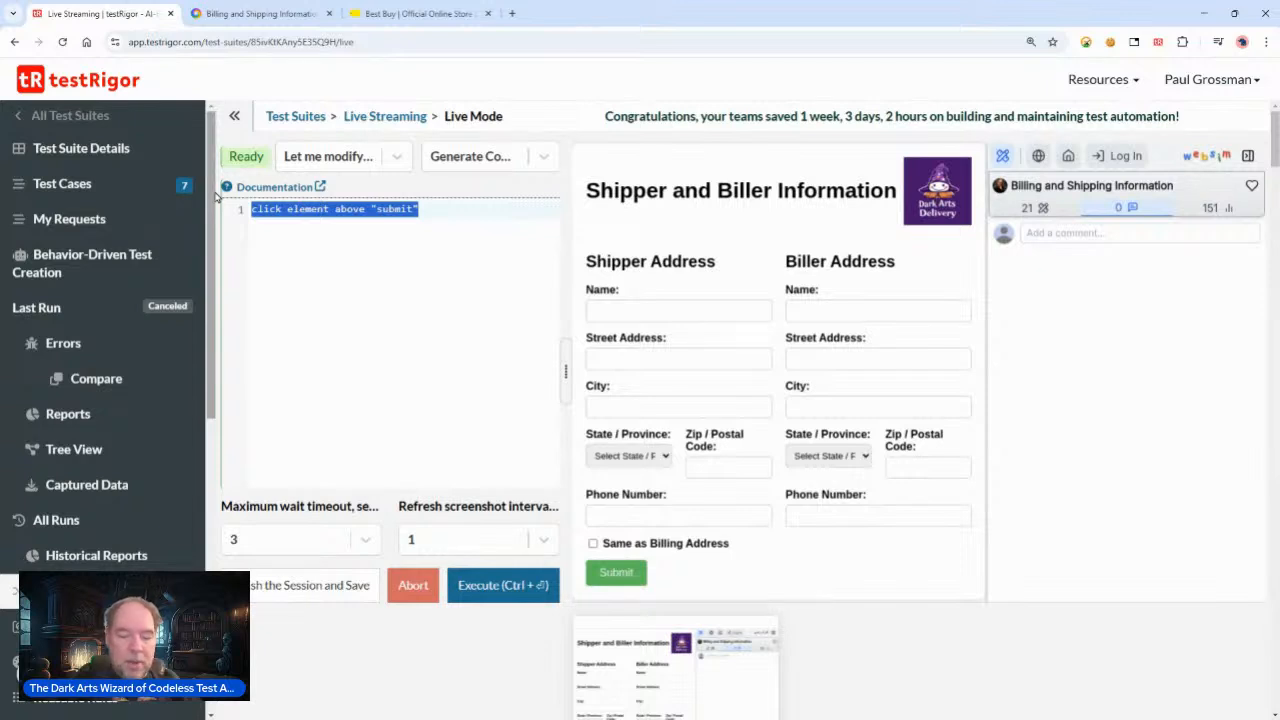
{"action": "type", "text": "c"}
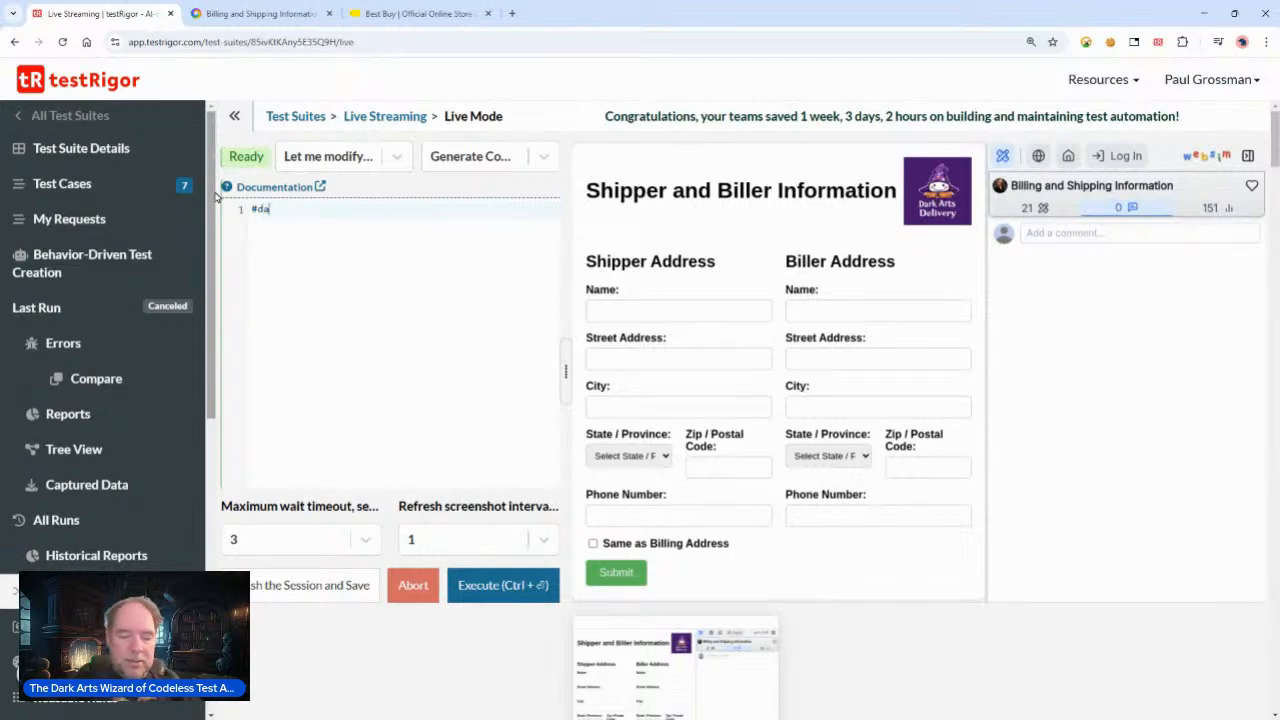
{"action": "type", "text": "darkartswizard"}
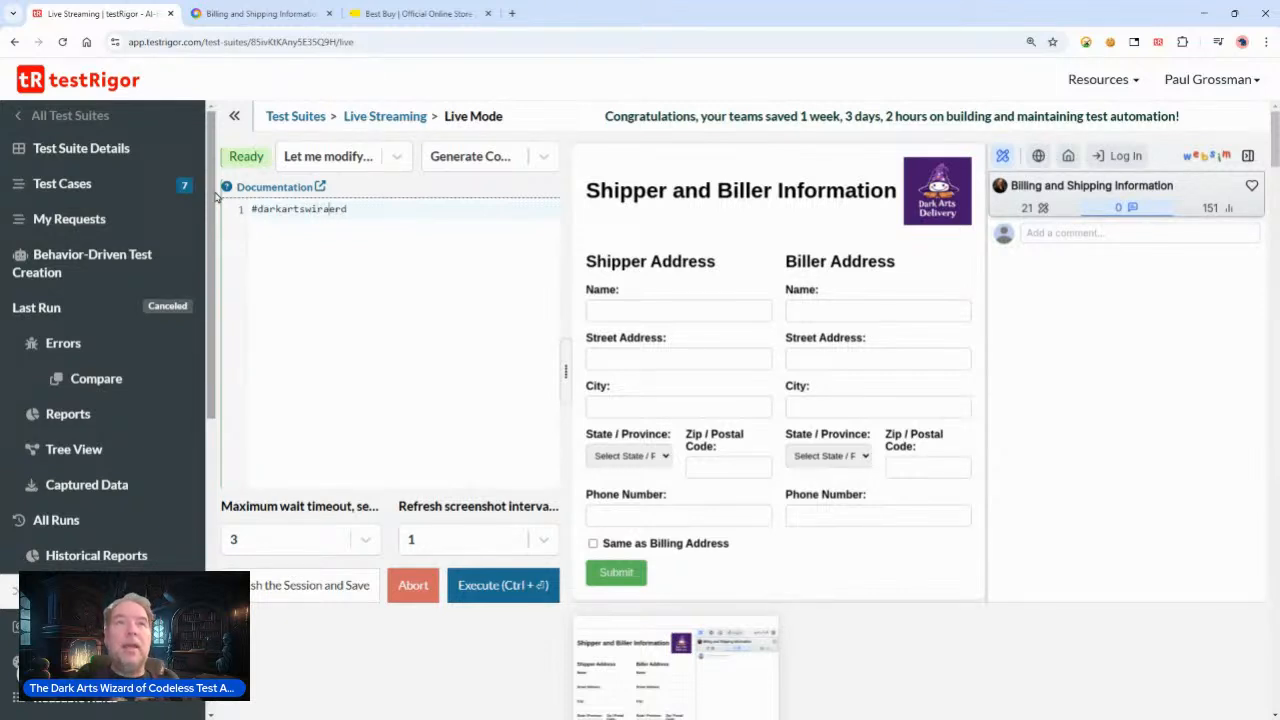
{"action": "key", "text": "BackSpace"}
{"action": "key", "text": "shift+Right"}
{"action": "key", "text": "shift+Right"}
{"action": "key", "text": "shift+Right"}
{"action": "key", "text": "shift+Right"}
{"action": "key", "text": "shift+Right"}
{"action": "type", "text": "i"}
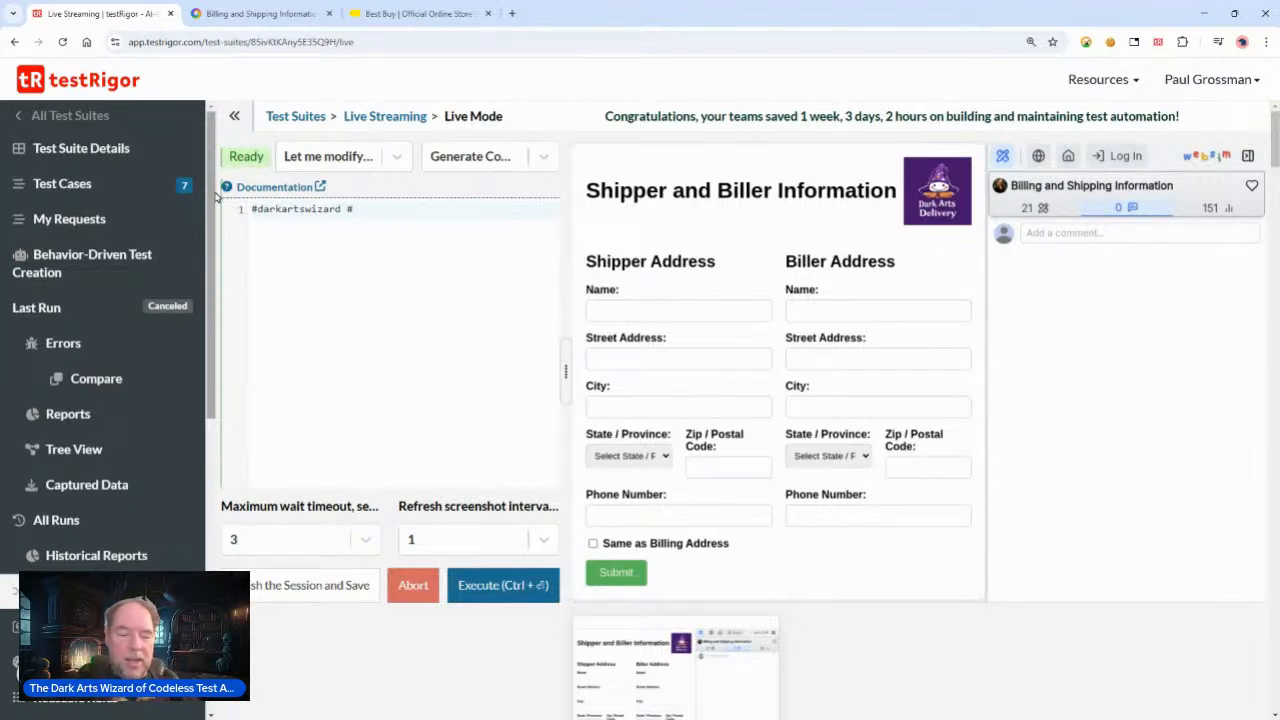
{"action": "type", "text": "strigor"}
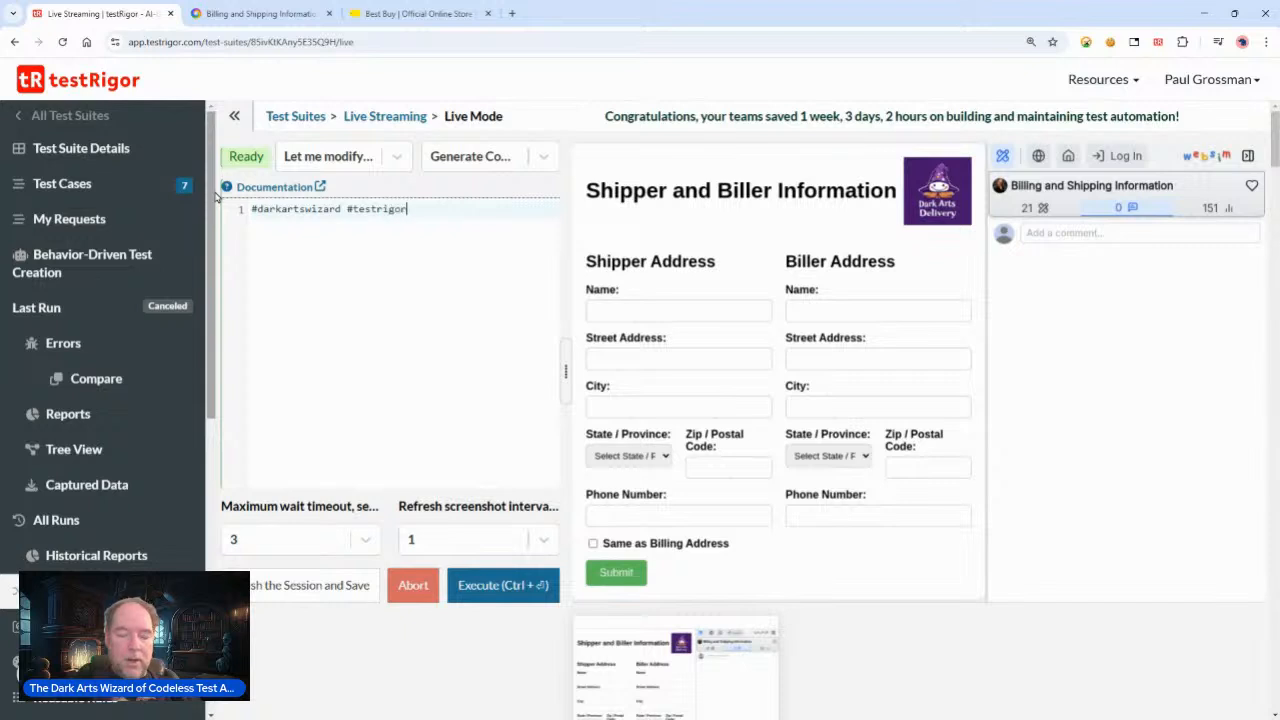
{"action": "key", "text": "shift+Left"}
{"action": "key", "text": "shift+Left"}
{"action": "key", "text": "shift+Left"}
{"action": "key", "text": "shift+Left"}
{"action": "key", "text": "shift+Left"}
{"action": "key", "text": "shift+Left"}
{"action": "key", "text": "shift+Left"}
{"action": "key", "text": "shift+Left"}
{"action": "key", "text": "shift+Left"}
{"action": "key", "text": "shift+Left"}
{"action": "key", "text": "shift+Left"}
{"action": "key", "text": "shift+Left"}
{"action": "key", "text": "shift+Left"}
{"action": "key", "text": "shift+Left"}
{"action": "key", "text": "shift+Left"}
{"action": "key", "text": "shift+Left"}
{"action": "key", "text": "shift+Left"}
{"action": "key", "text": "shift+Left"}
{"action": "key", "text": "shift+Left"}
{"action": "key", "text": "shift+Left"}
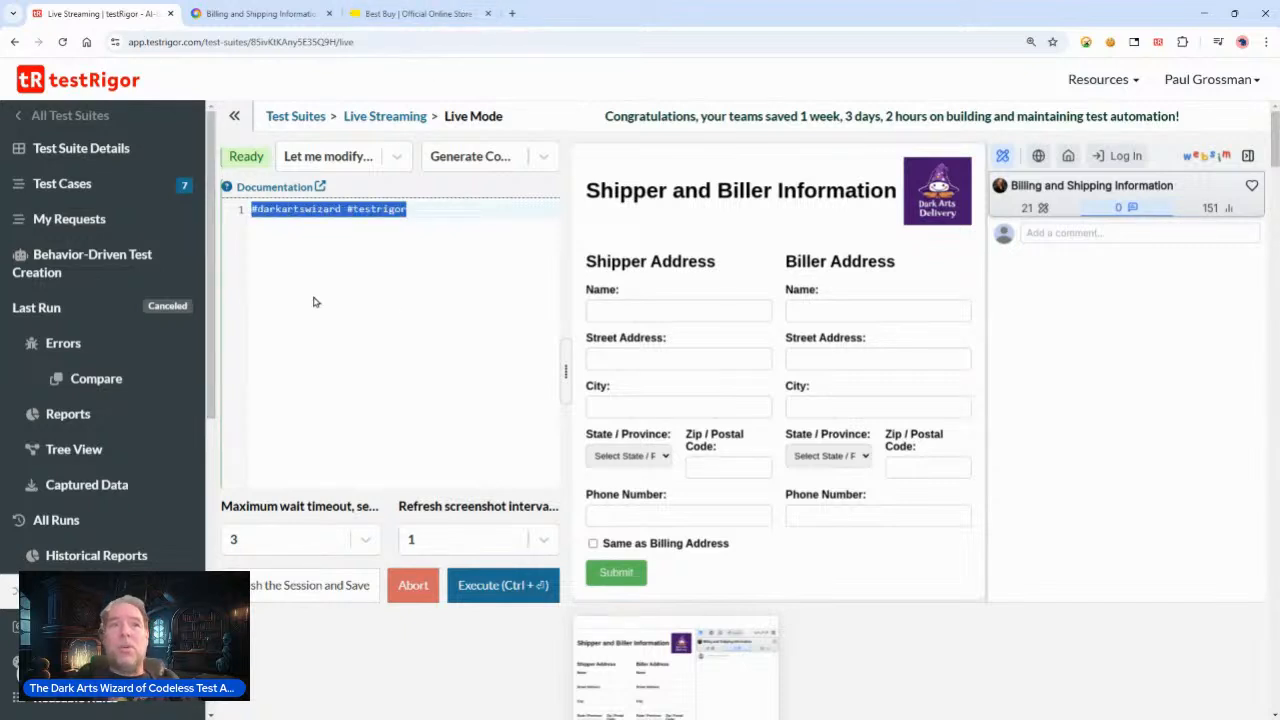
{"action": "left_click", "coordinate": [409, 299]}
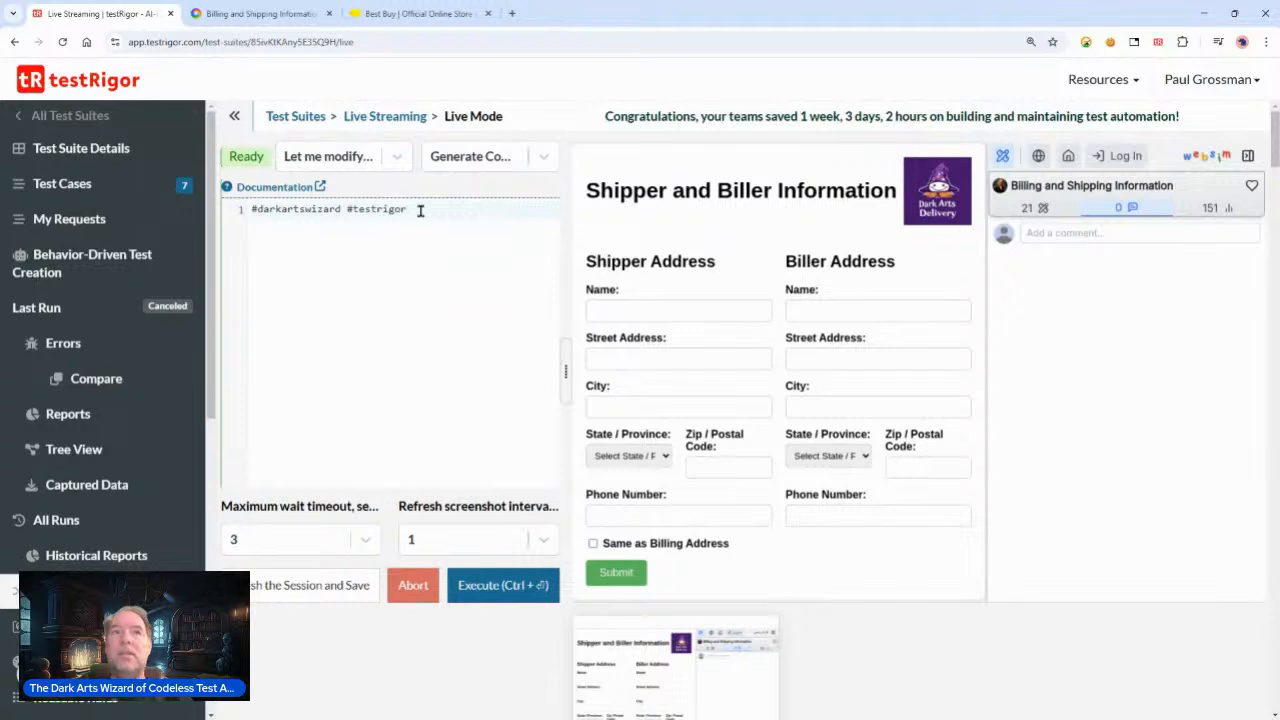
Step: Open the Test Cases list and start adding a new custom steps test case
{"action": "left_click", "coordinate": [55, 184]}
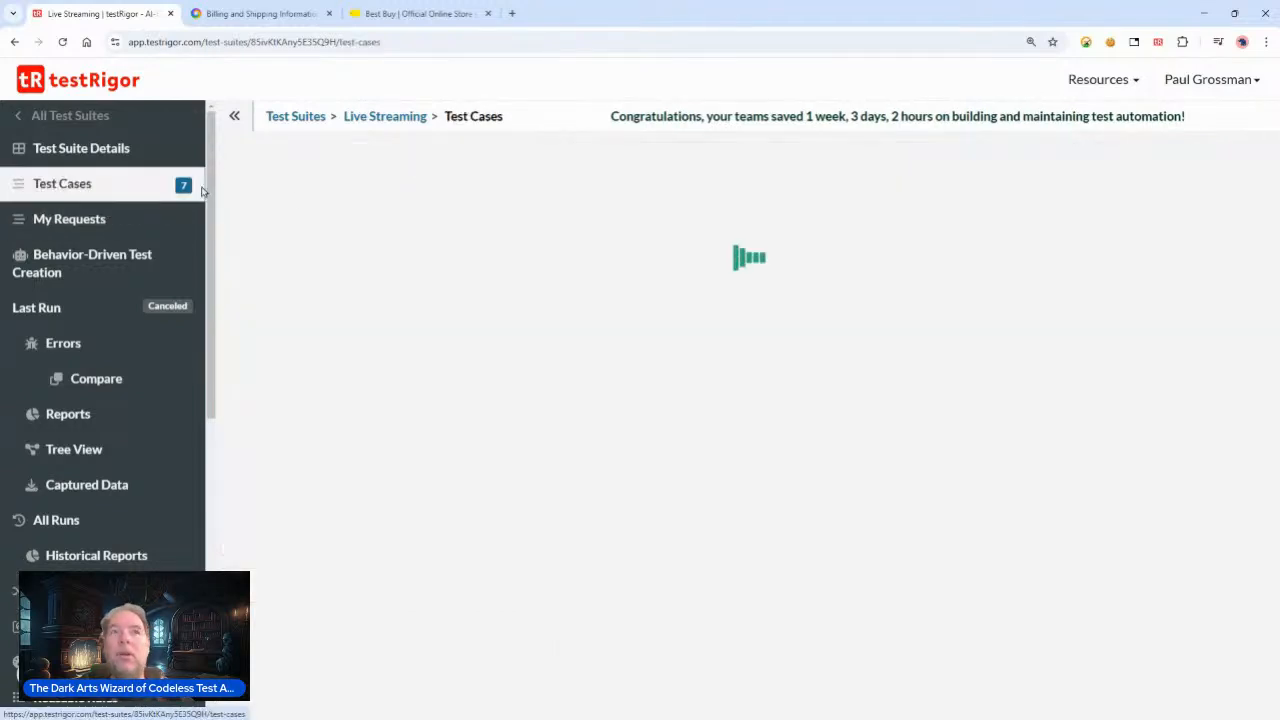
{"action": "scroll", "coordinate": [785, 273], "scroll_direction": "down", "scroll_amount": 2}
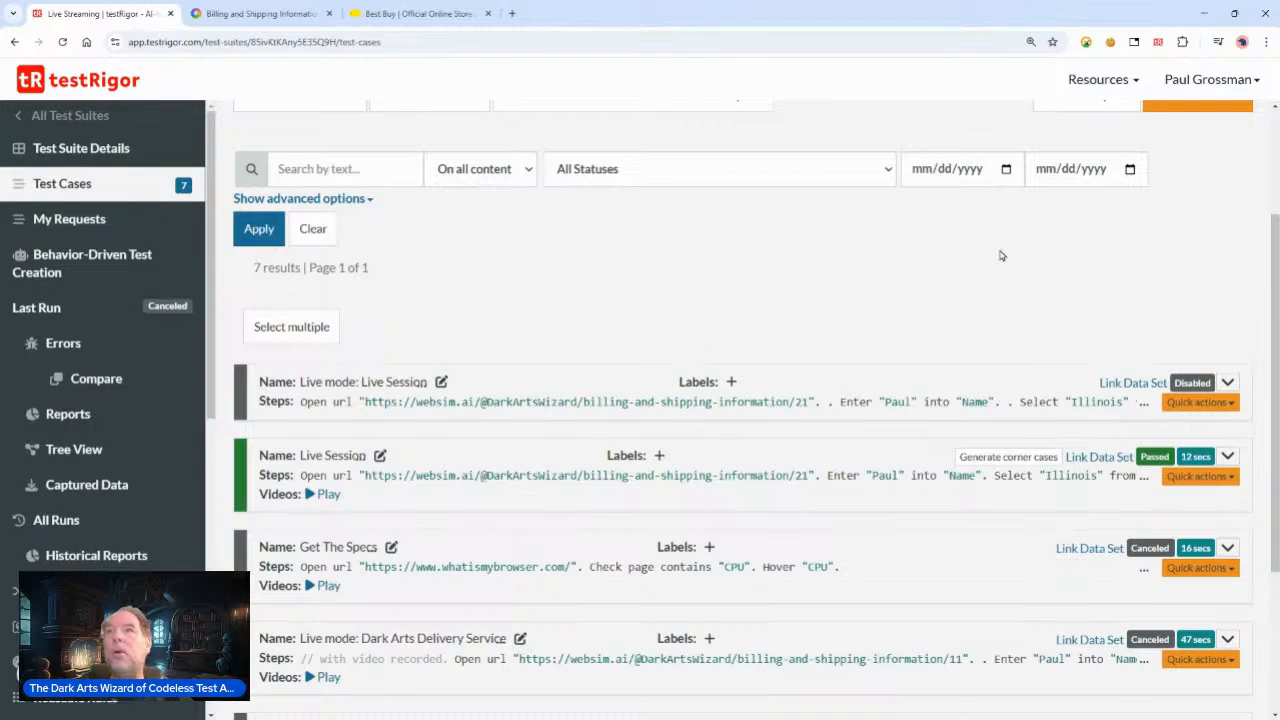
{"action": "scroll", "coordinate": [1000, 280], "scroll_direction": "up", "scroll_amount": 2}
{"action": "scroll", "coordinate": [955, 306], "scroll_direction": "up", "scroll_amount": 1}
{"action": "left_click", "coordinate": [1194, 277]}
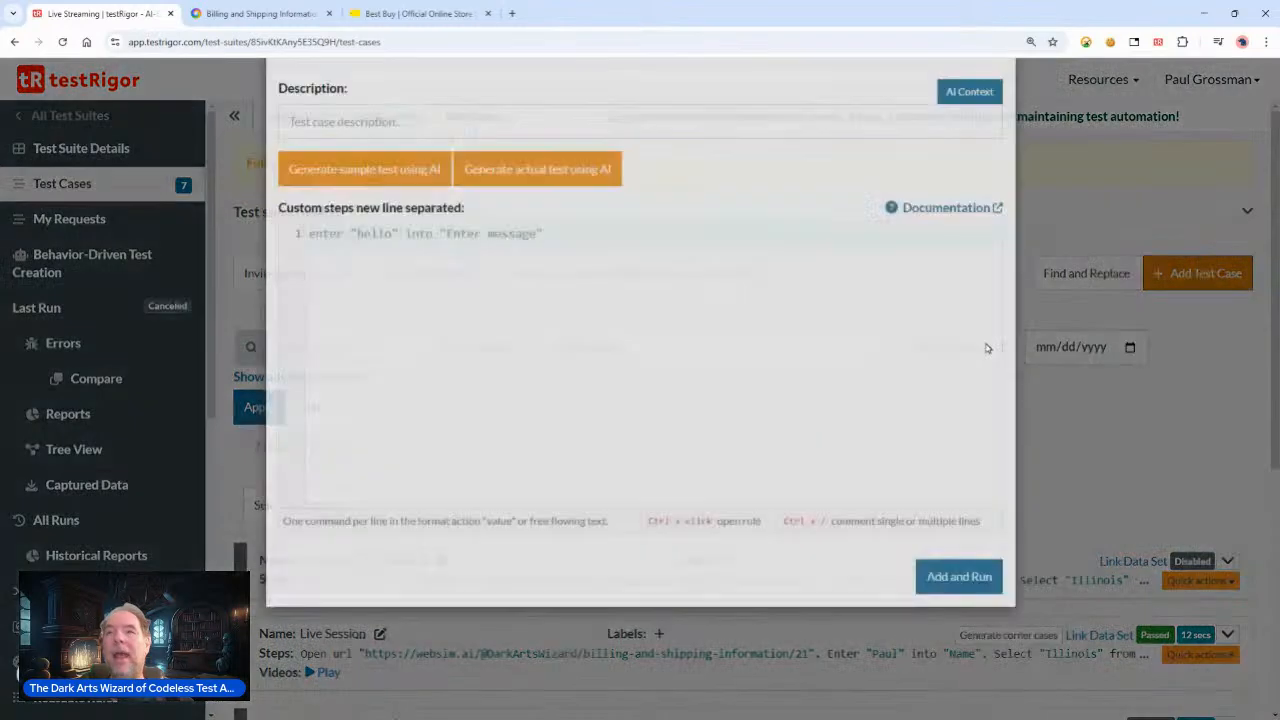
{"action": "type", "text": "V"}
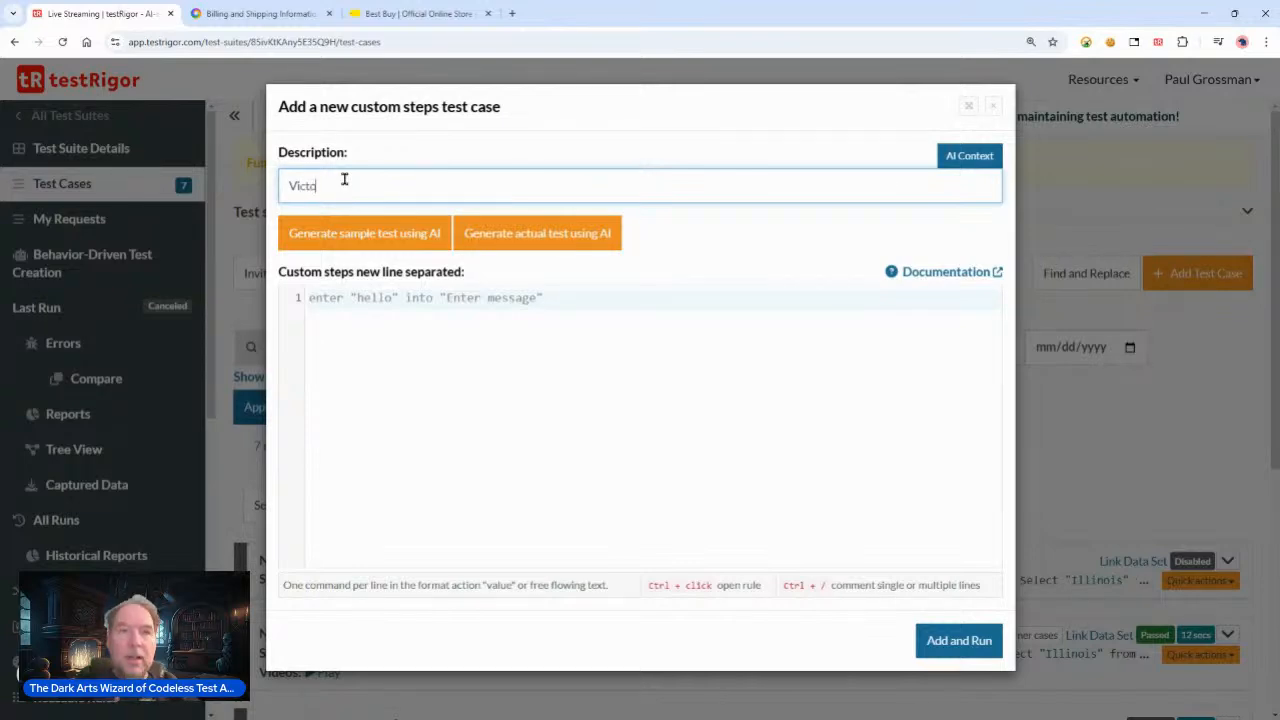
{"action": "type", "text": "icto"}
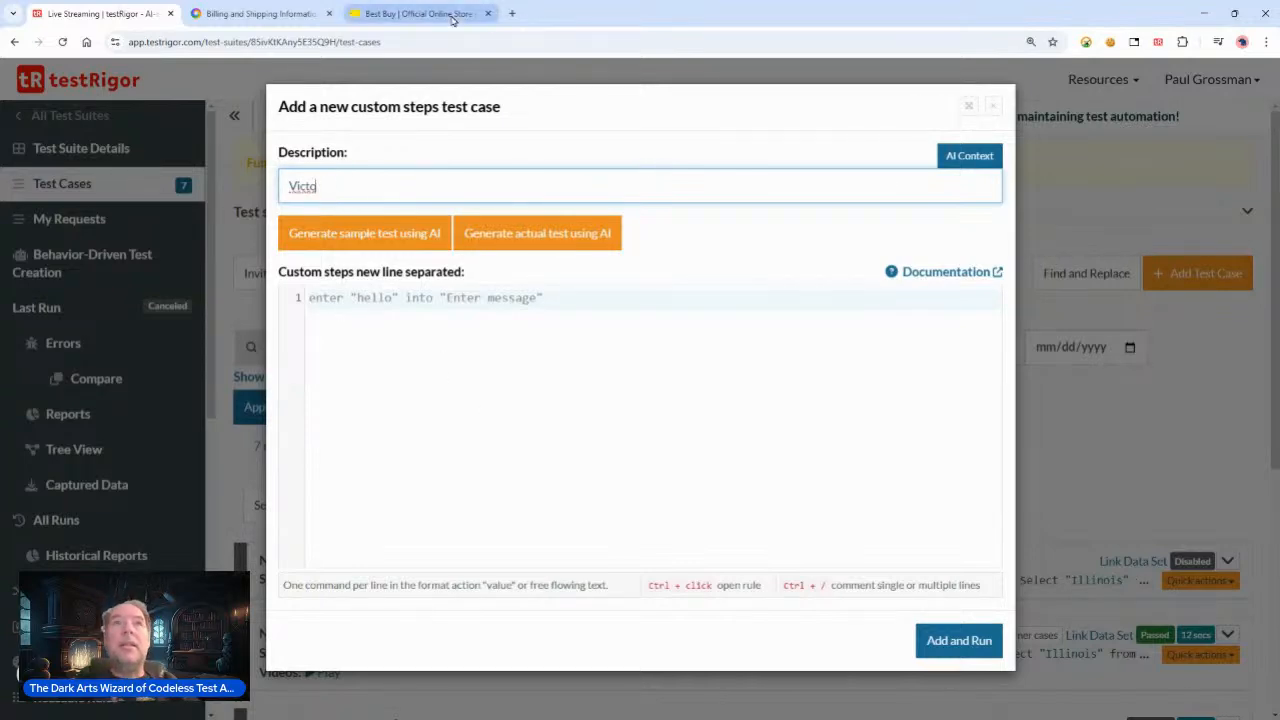
Step: In another browser tab, search for Victoria's Secret, open its official site and copy the site's URL
{"action": "left_click", "coordinate": [418, 14]}
{"action": "left_click", "coordinate": [373, 43]}
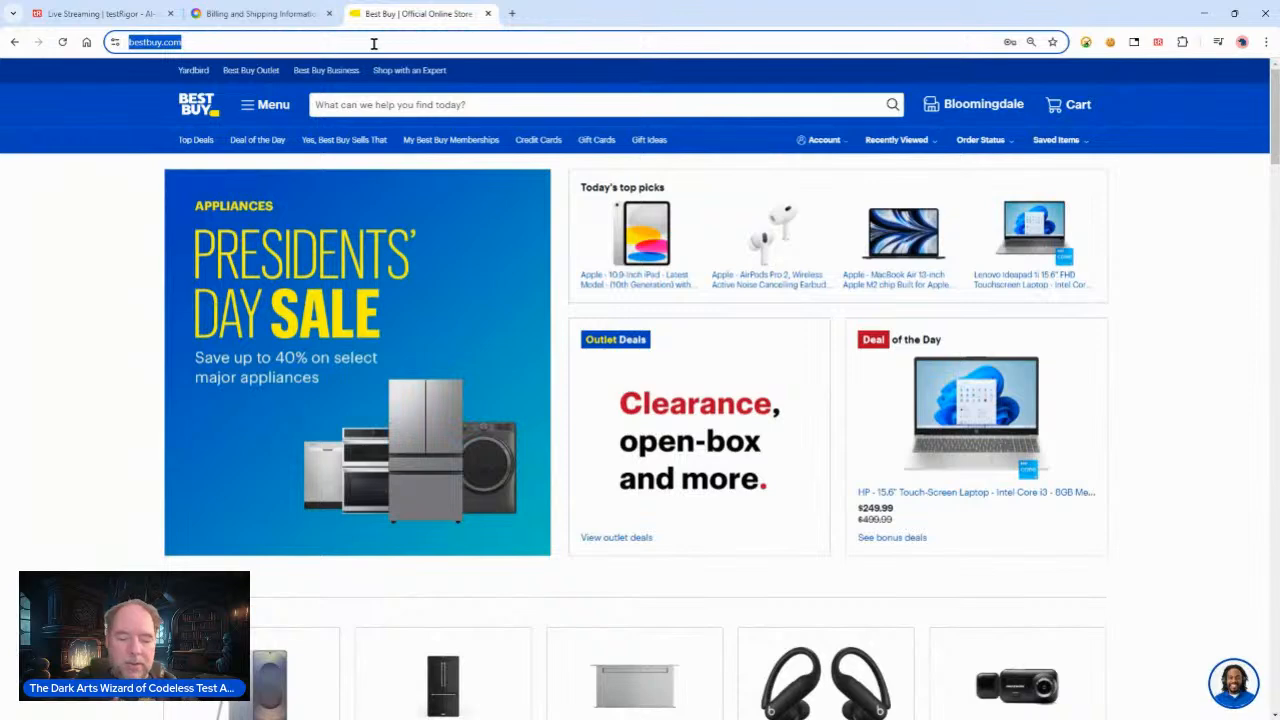
{"action": "type", "text": "victo"}
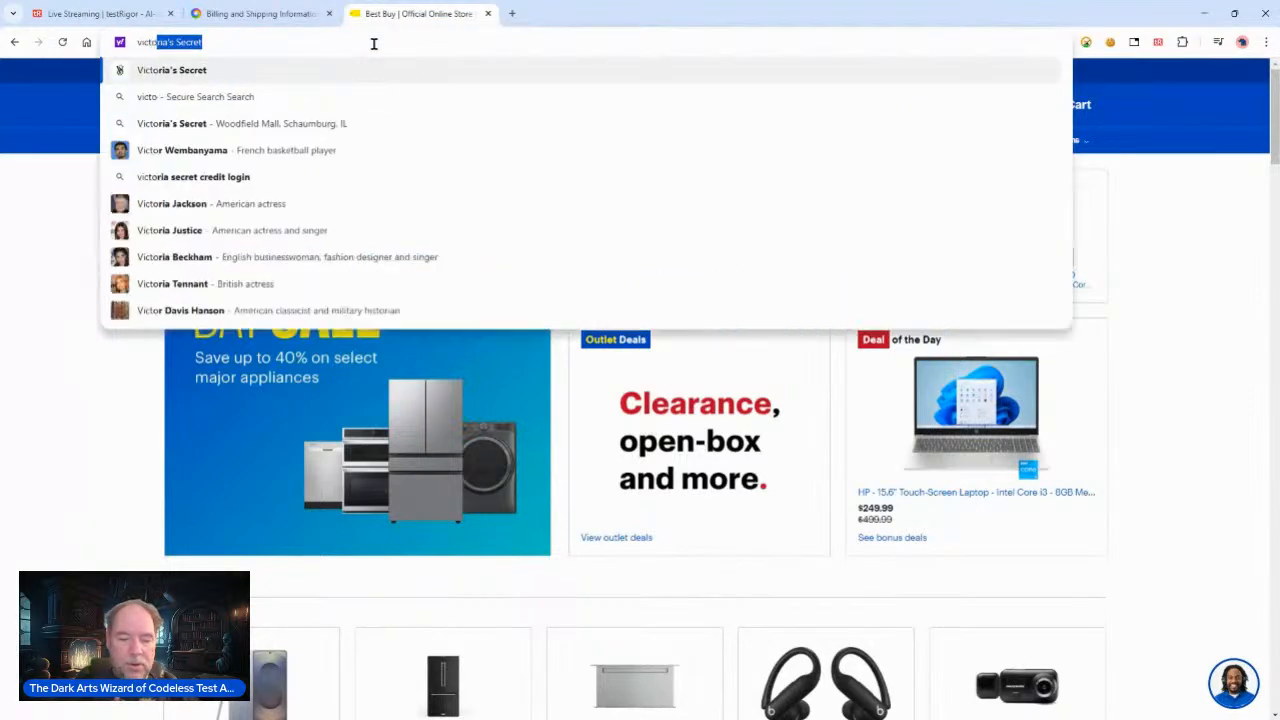
{"action": "type", "text": "ria"}
{"action": "key", "text": "Down"}
{"action": "key", "text": "Down"}
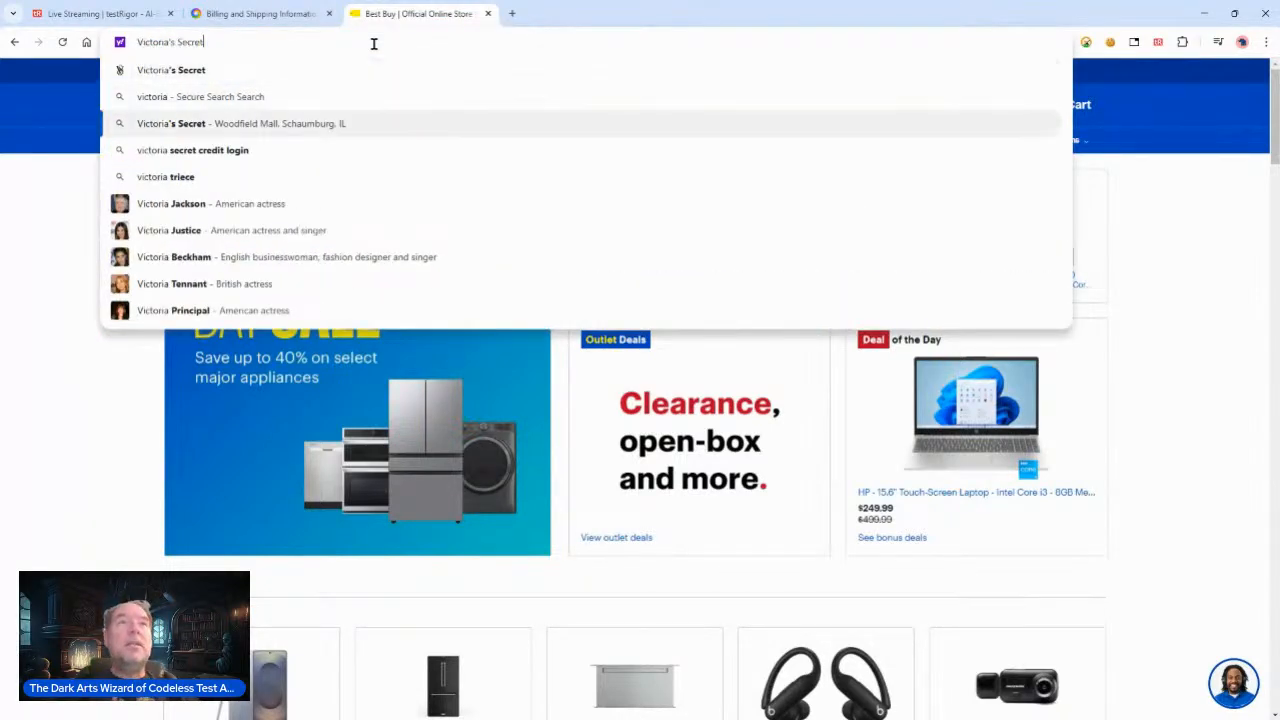
{"action": "key", "text": "Up"}
{"action": "key", "text": "Up"}
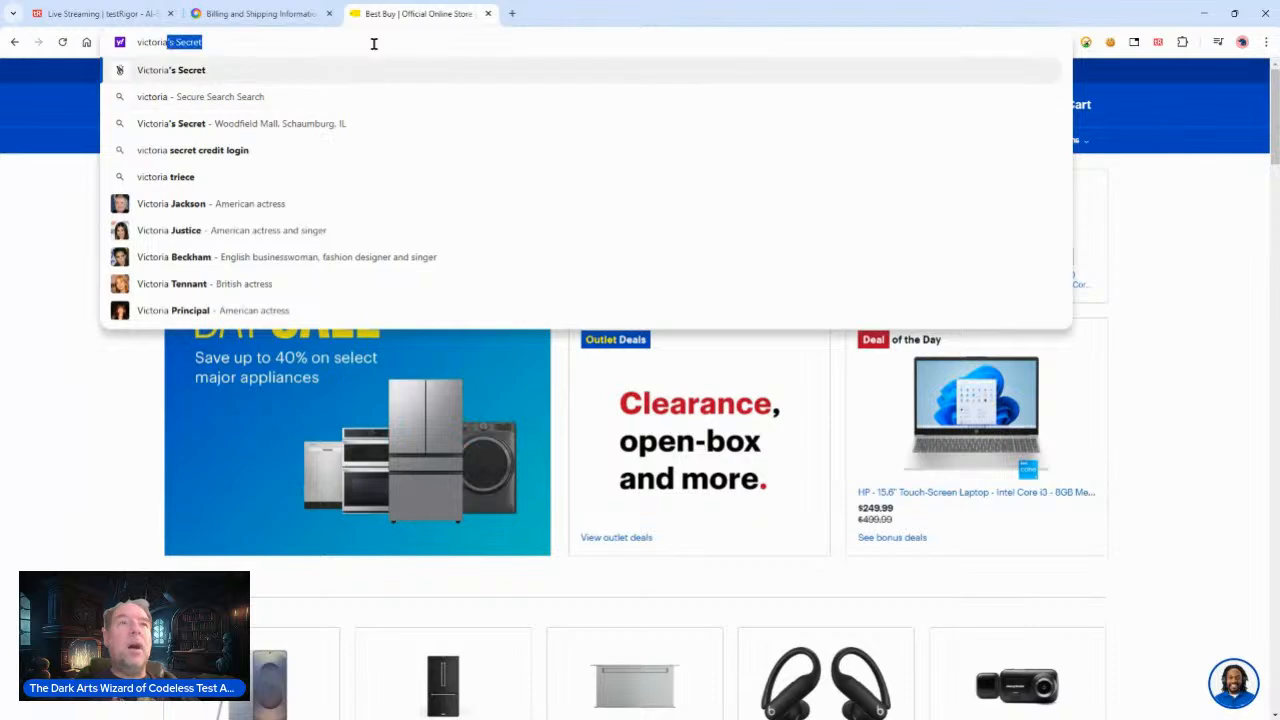
{"action": "key", "text": "Return"}
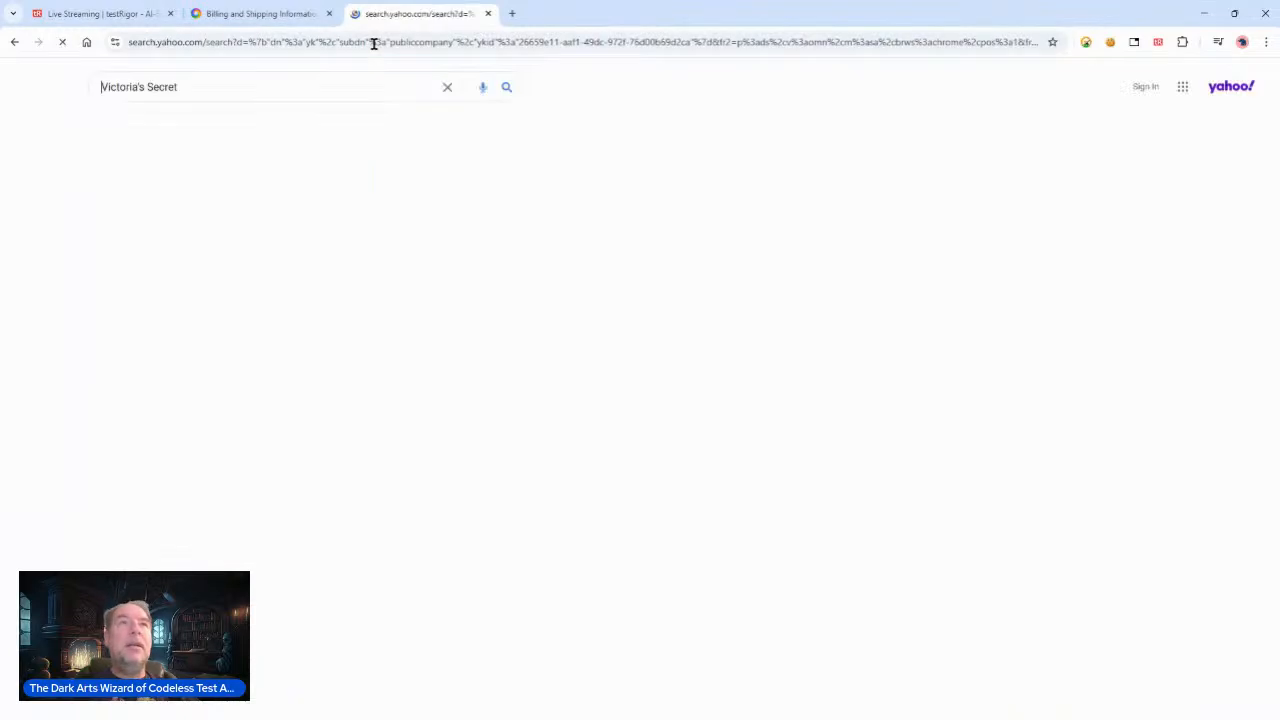
{"action": "left_click", "coordinate": [152, 223]}
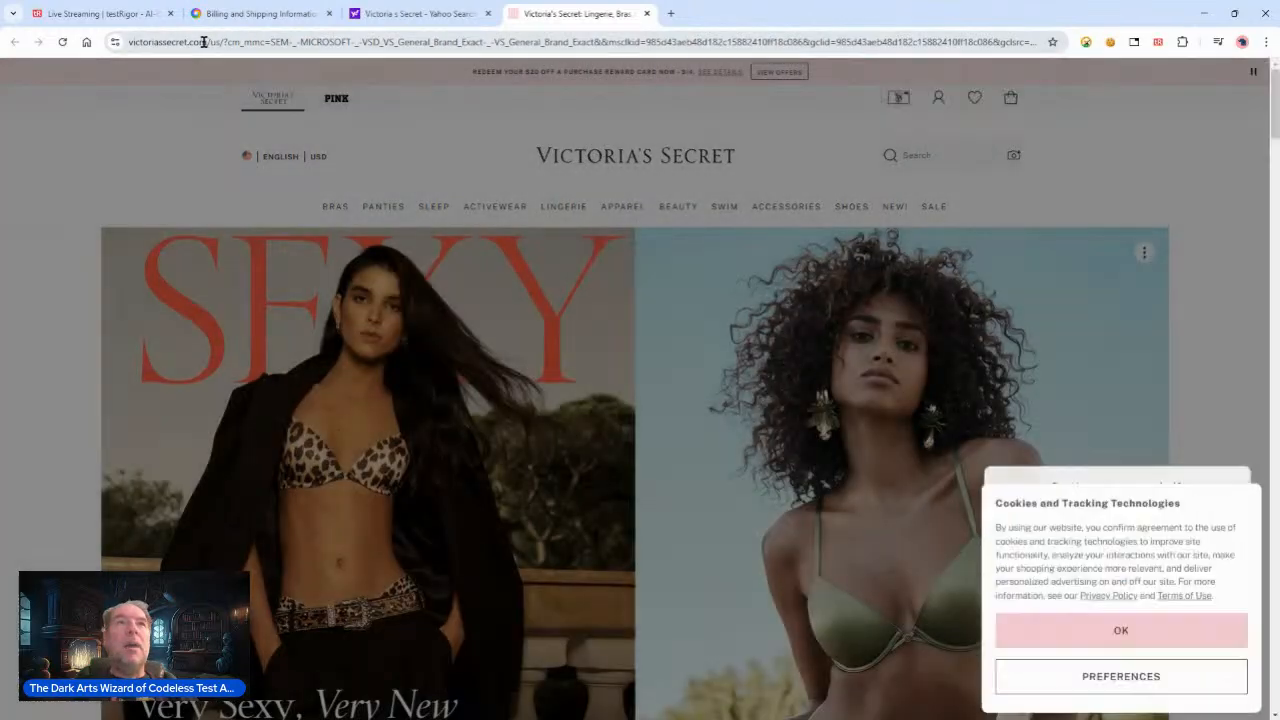
{"action": "left_click_drag", "start_coordinate": [208, 42], "coordinate": [83, 45]}
{"action": "key", "text": "ctrl+c"}
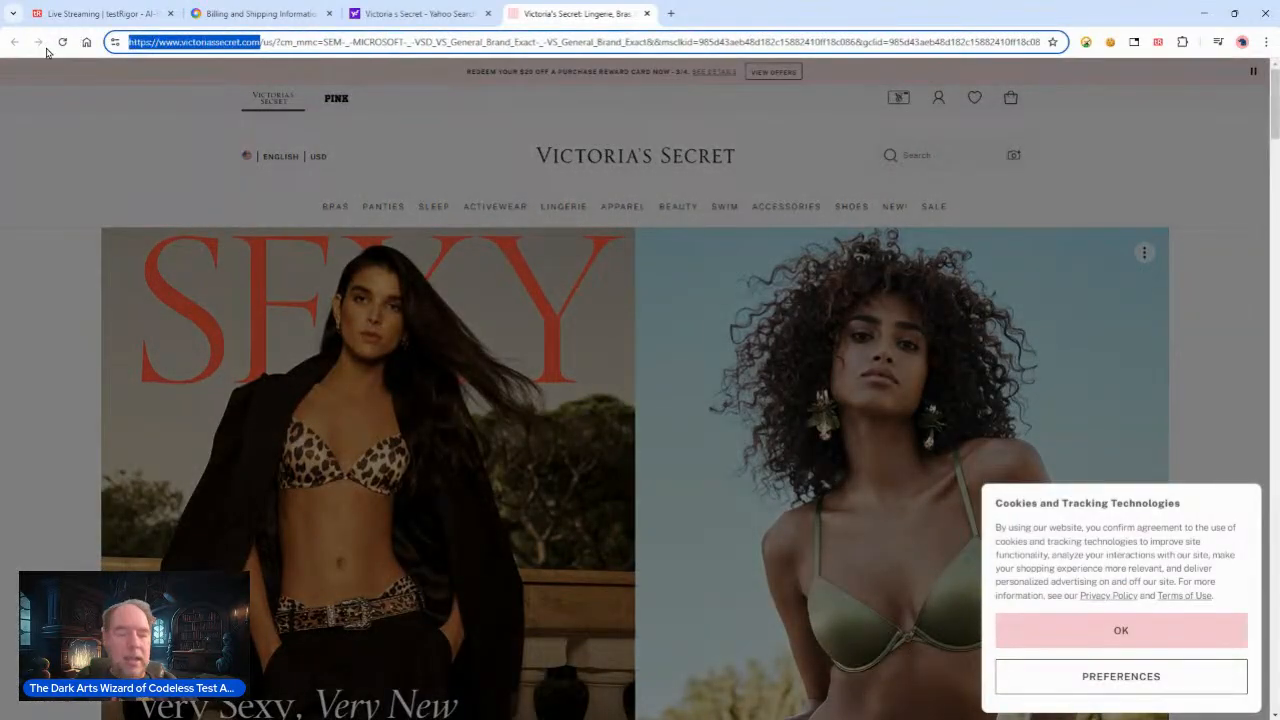
Step: Return to the new test case dialog and try pasting the site URL into the description, then clear it
{"action": "left_click", "coordinate": [403, 12]}
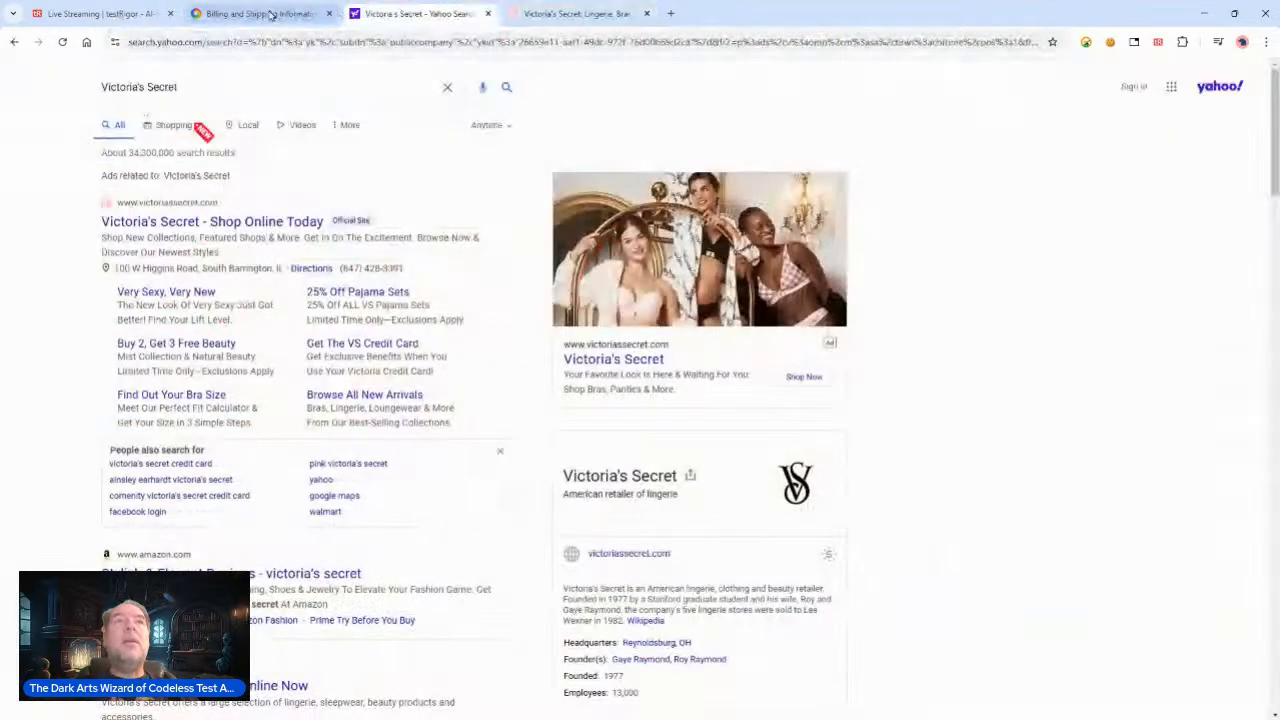
{"action": "left_click", "coordinate": [255, 13]}
{"action": "left_click", "coordinate": [106, 12]}
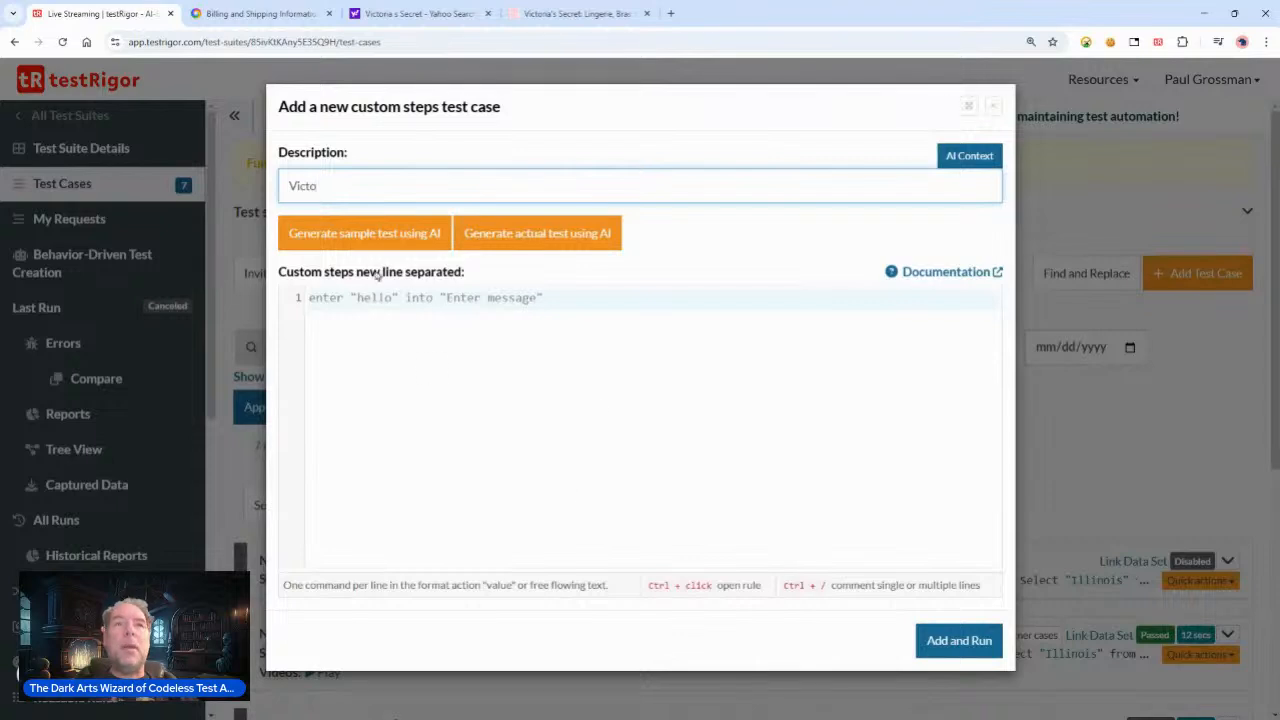
{"action": "left_click_drag", "start_coordinate": [390, 186], "coordinate": [185, 160]}
{"action": "key", "text": "ctrl+v"}
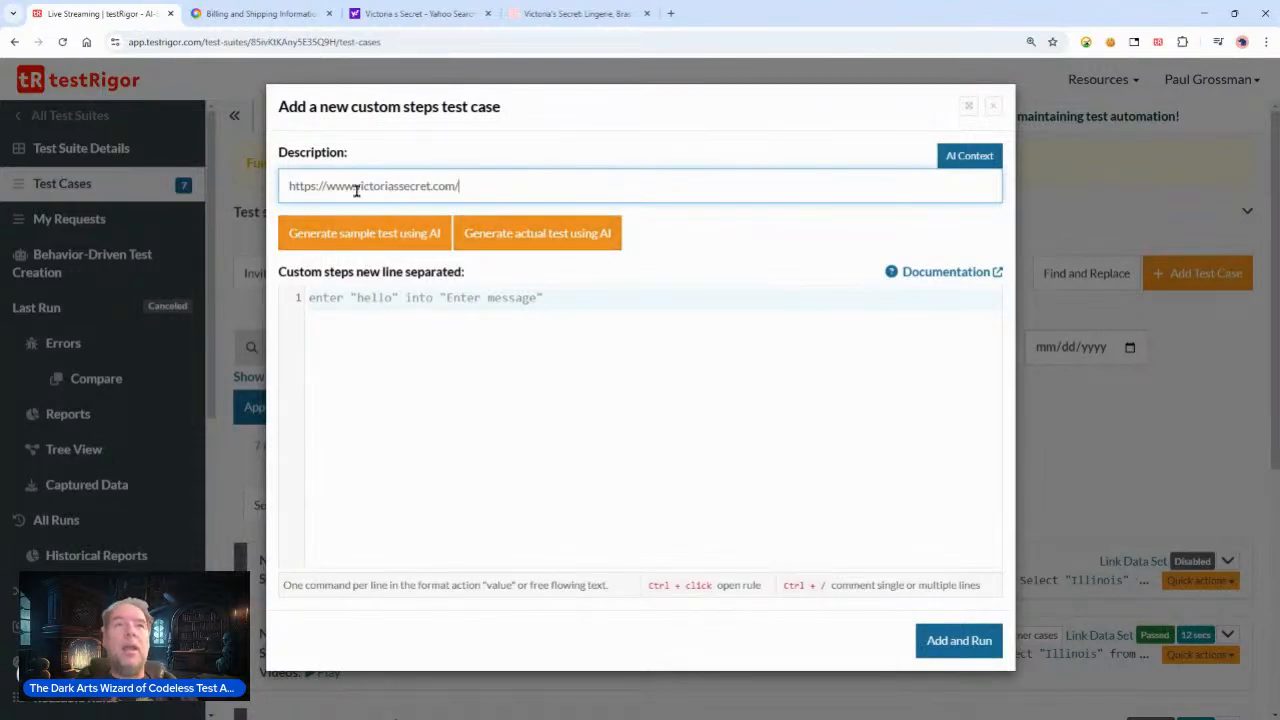
{"action": "left_click_drag", "start_coordinate": [462, 188], "coordinate": [208, 178]}
{"action": "key", "text": "ctrl+c"}
{"action": "type", "text": "V"}
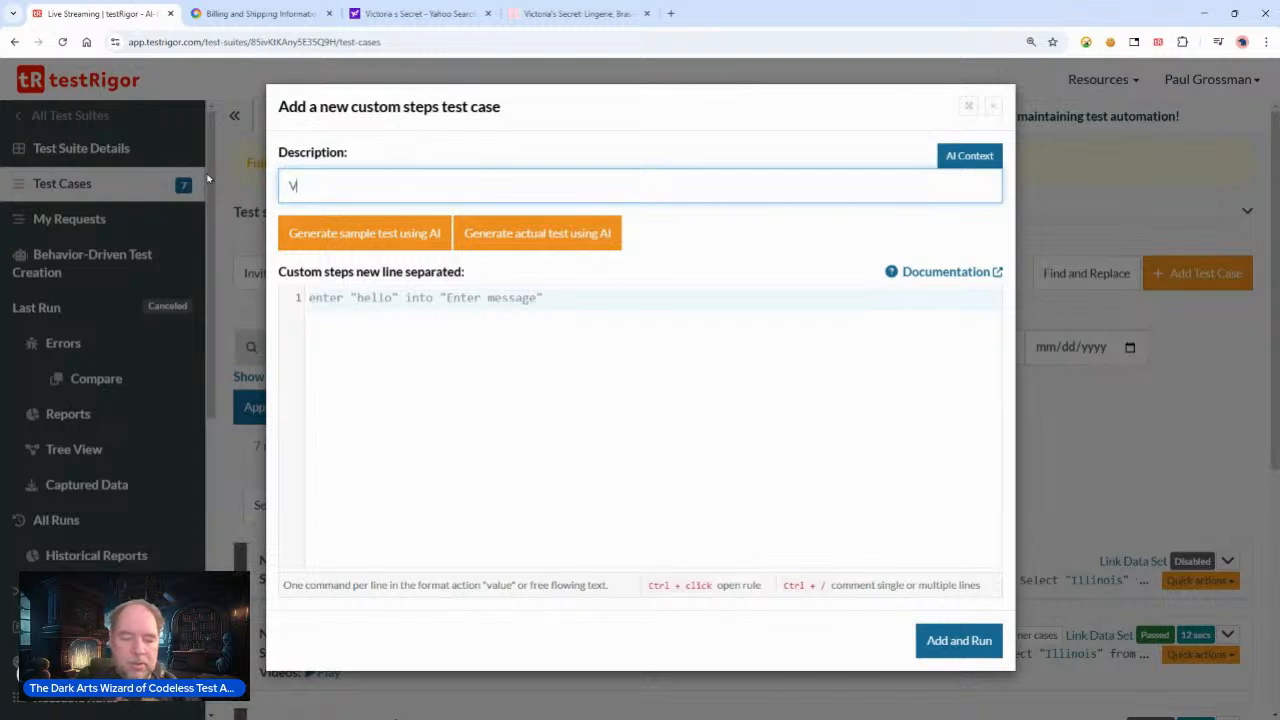
{"action": "key", "text": "BackSpace"}
{"action": "left_click", "coordinate": [398, 302]}
{"action": "type", "text": "opne "}
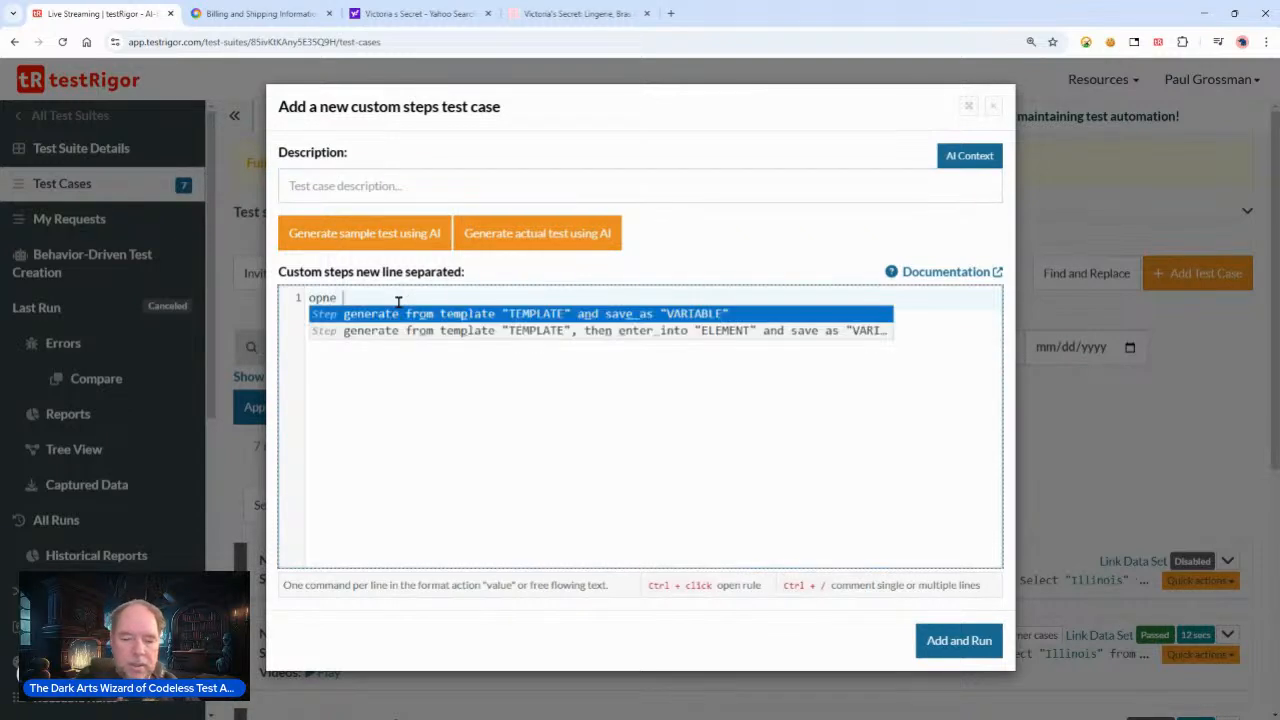
{"action": "type", "text": "url \""}
{"action": "key", "text": "ctrl+v"}
{"action": "type", "text": "\""}
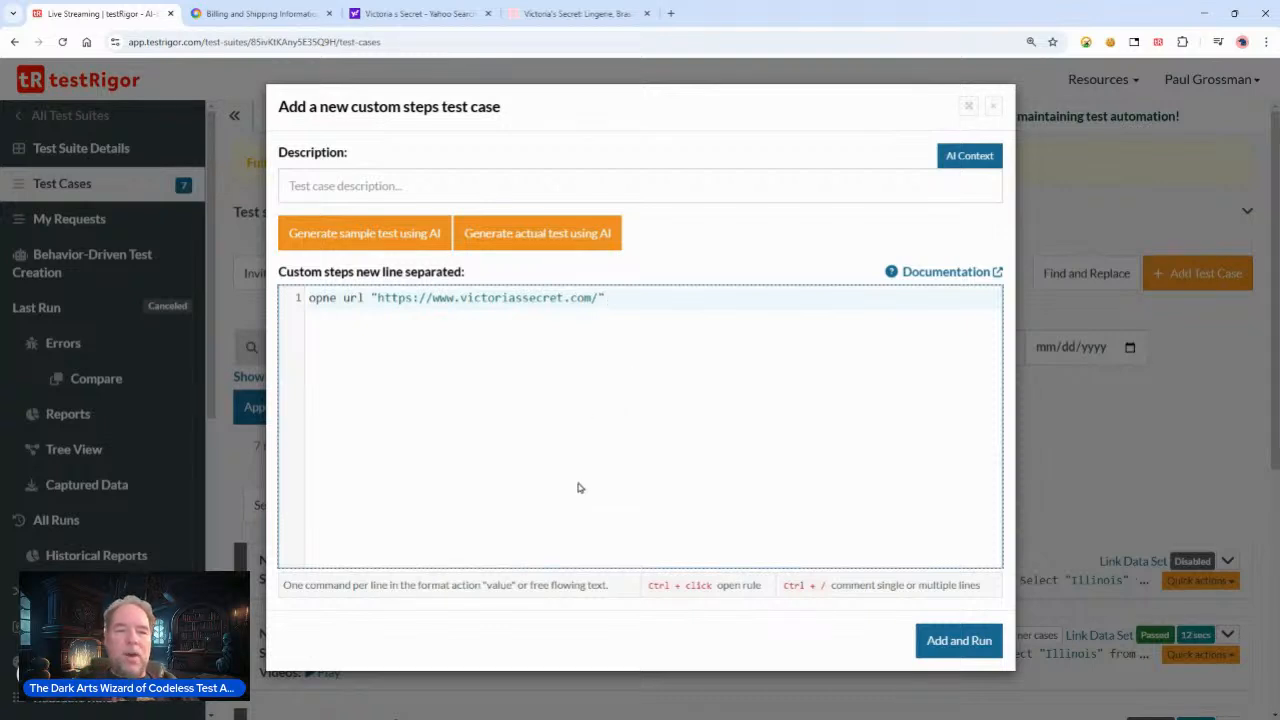
Step: Set the test case description to Victoria's Secret
{"action": "left_click", "coordinate": [408, 176]}
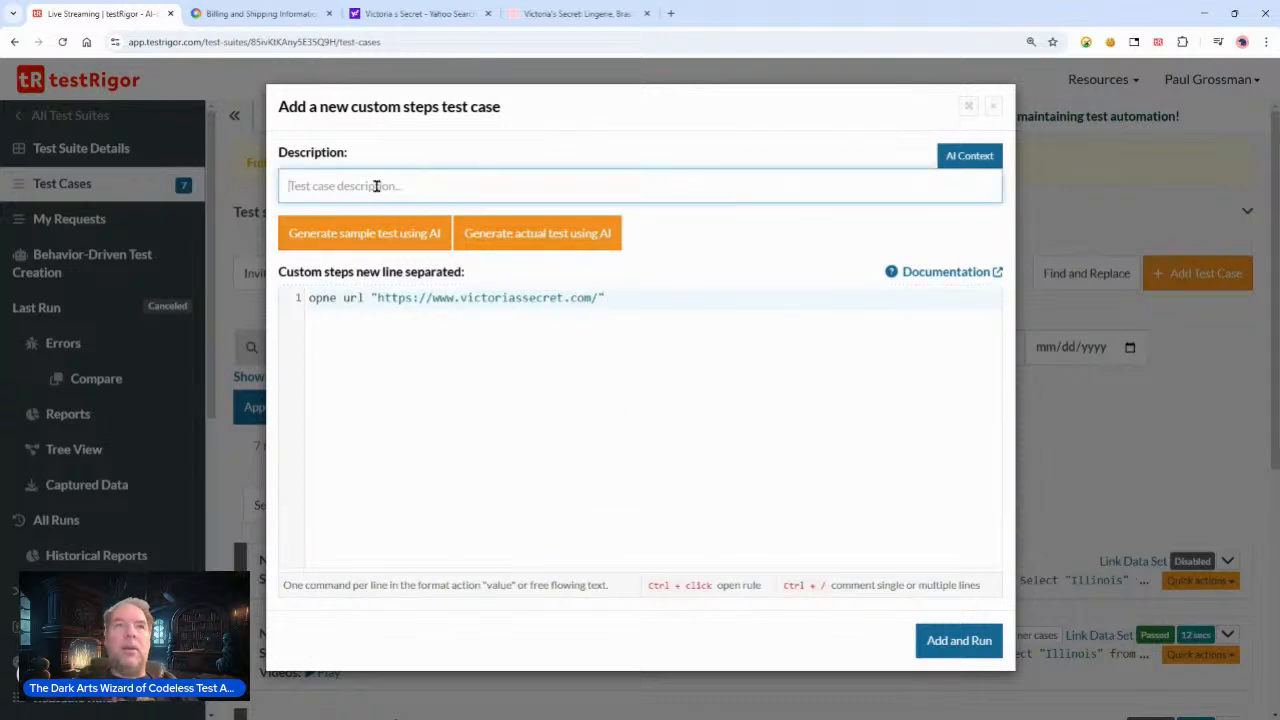
{"action": "type", "text": "Vi"}
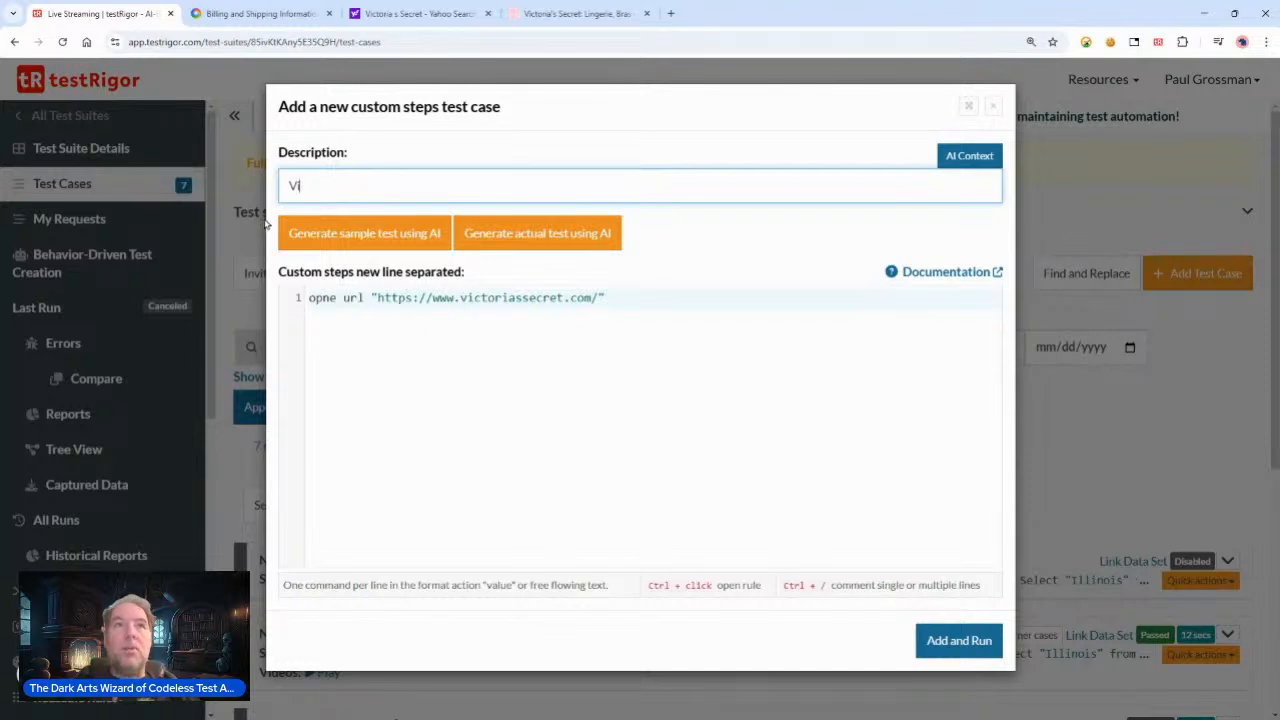
{"action": "type", "text": "toria's S"}
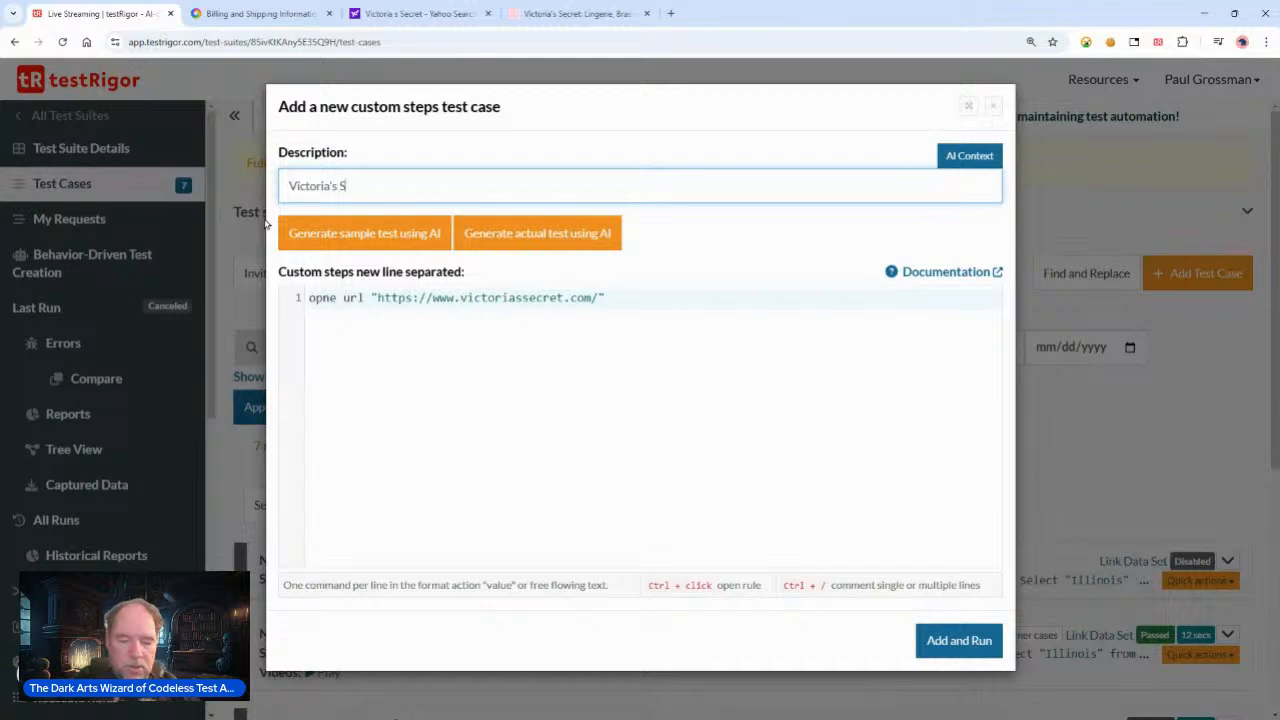
{"action": "type", "text": "ecrect"}
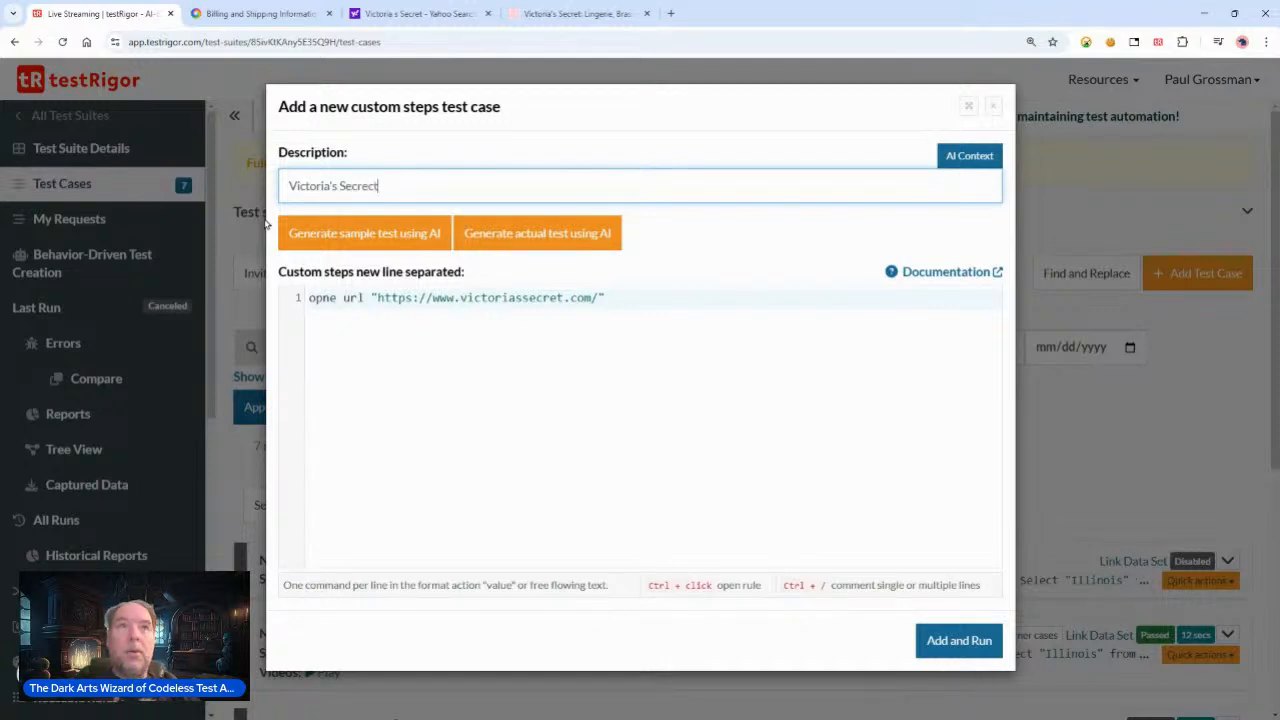
{"action": "double_click", "coordinate": [405, 188]}
{"action": "type", "text": "Secre"}
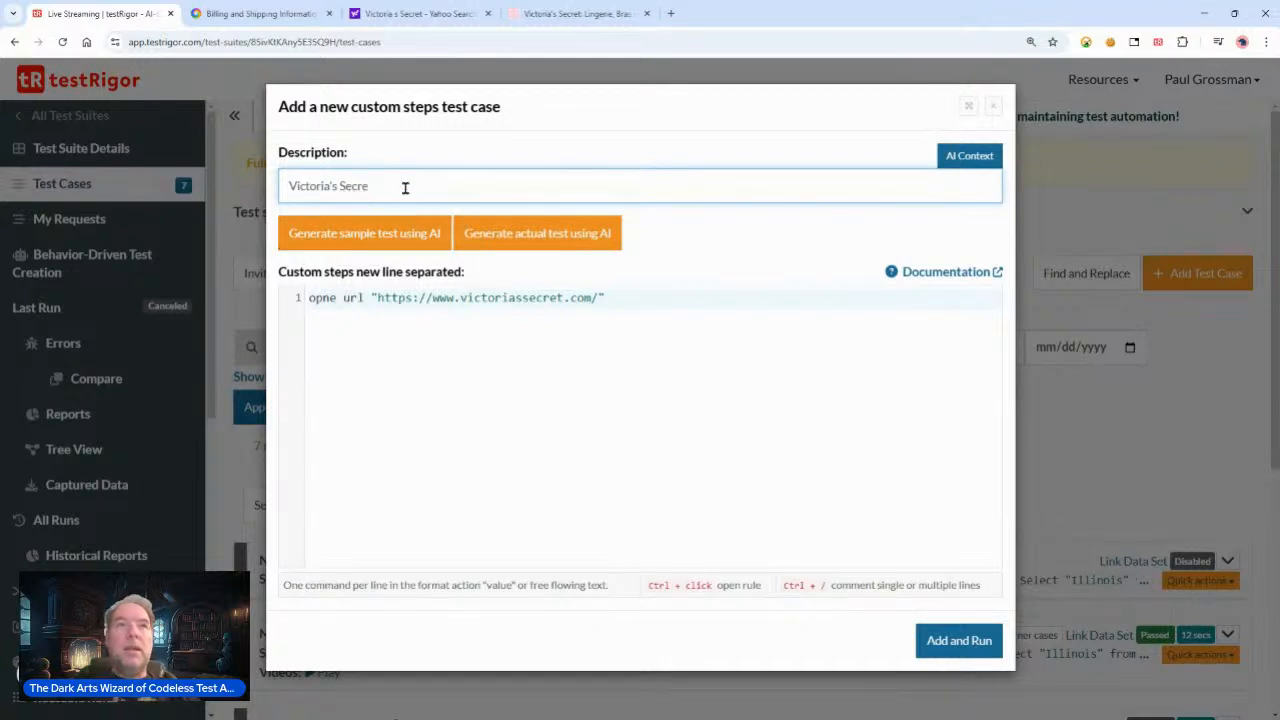
Step: Start a second step line and try to add and run the test case, then cancel
{"action": "left_click", "coordinate": [668, 296]}
{"action": "key", "text": "Return"}
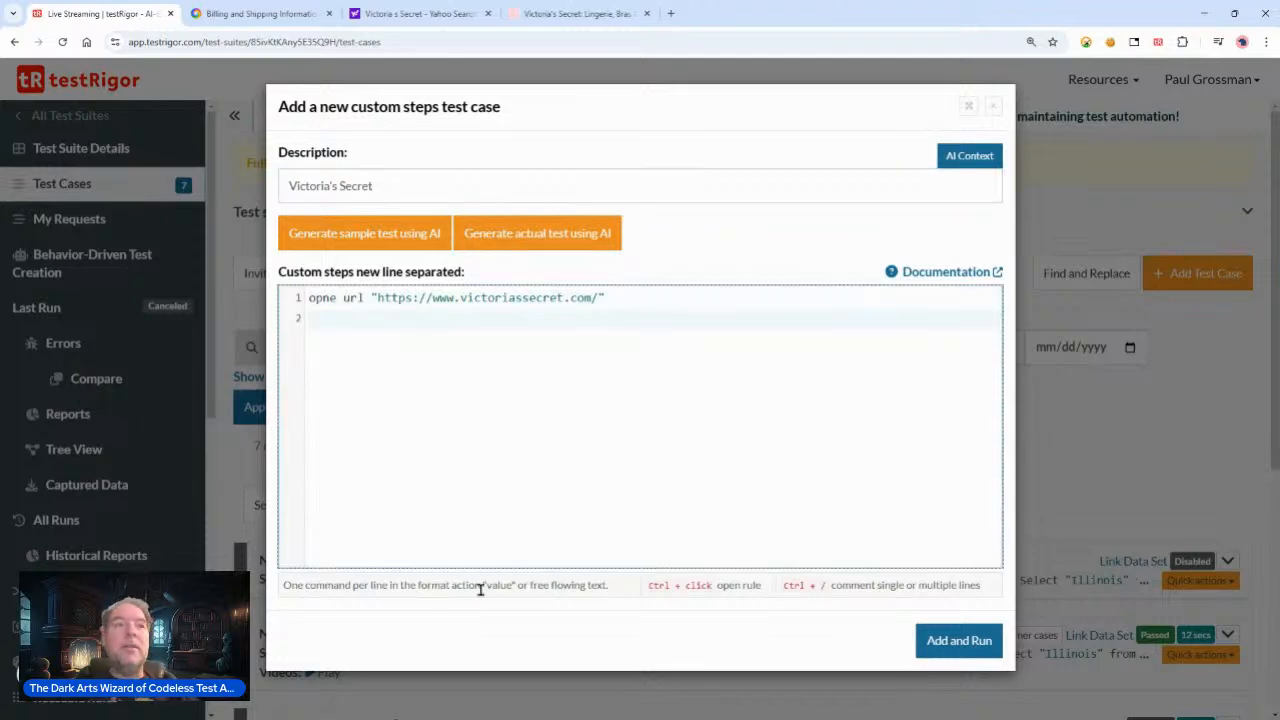
{"action": "left_click", "coordinate": [958, 641]}
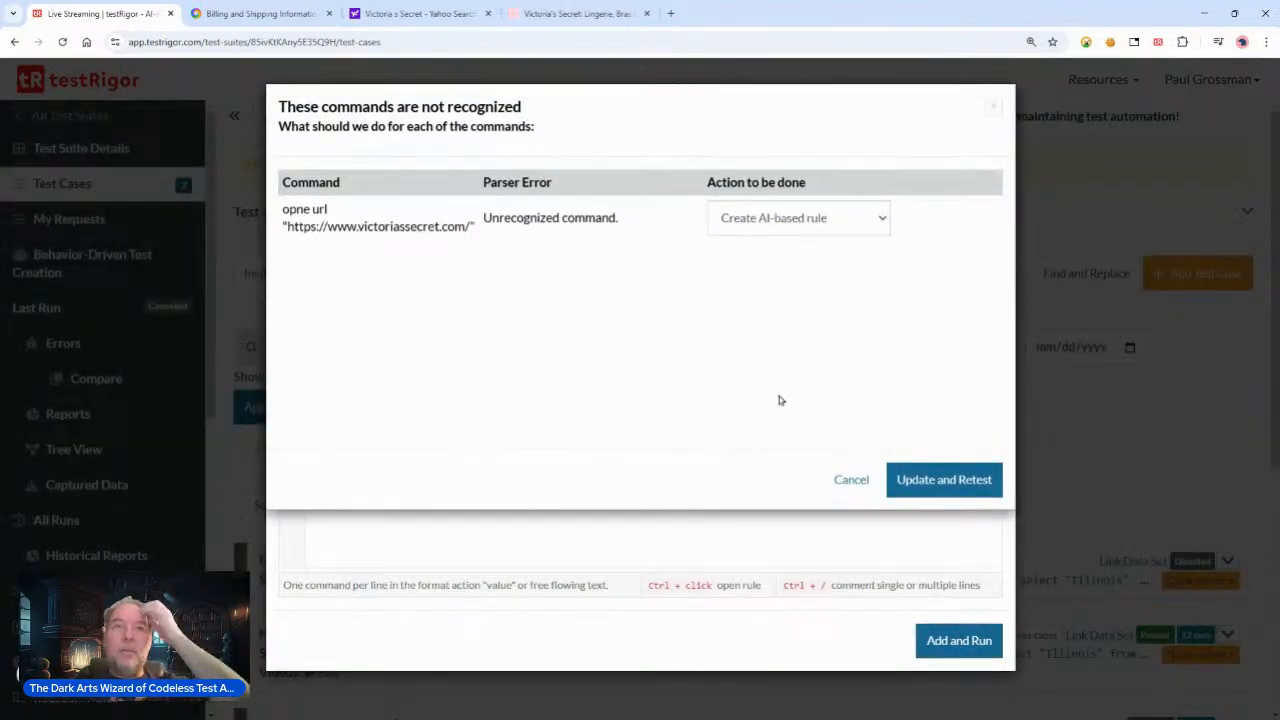
{"action": "left_click", "coordinate": [845, 478]}
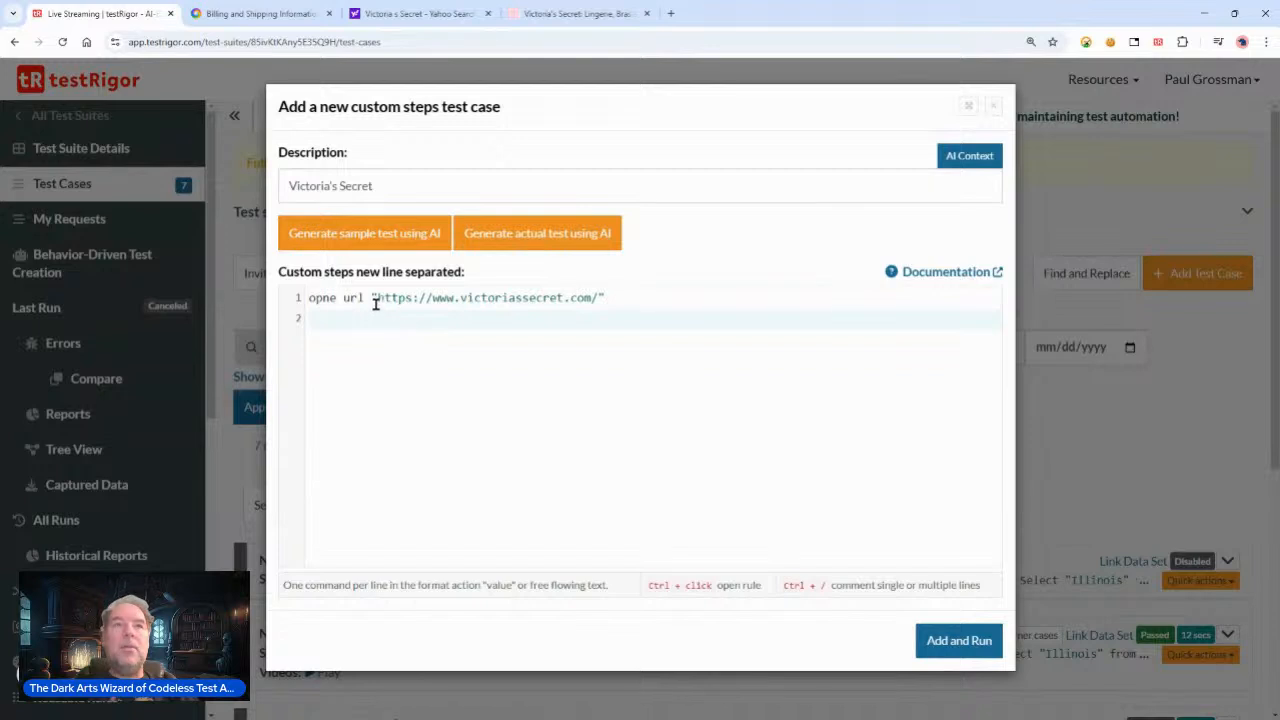
Step: Correct the command word opne to open and add and run the Victoria's Secret test case
{"action": "left_click", "coordinate": [326, 299]}
{"action": "key", "text": "BackSpace"}
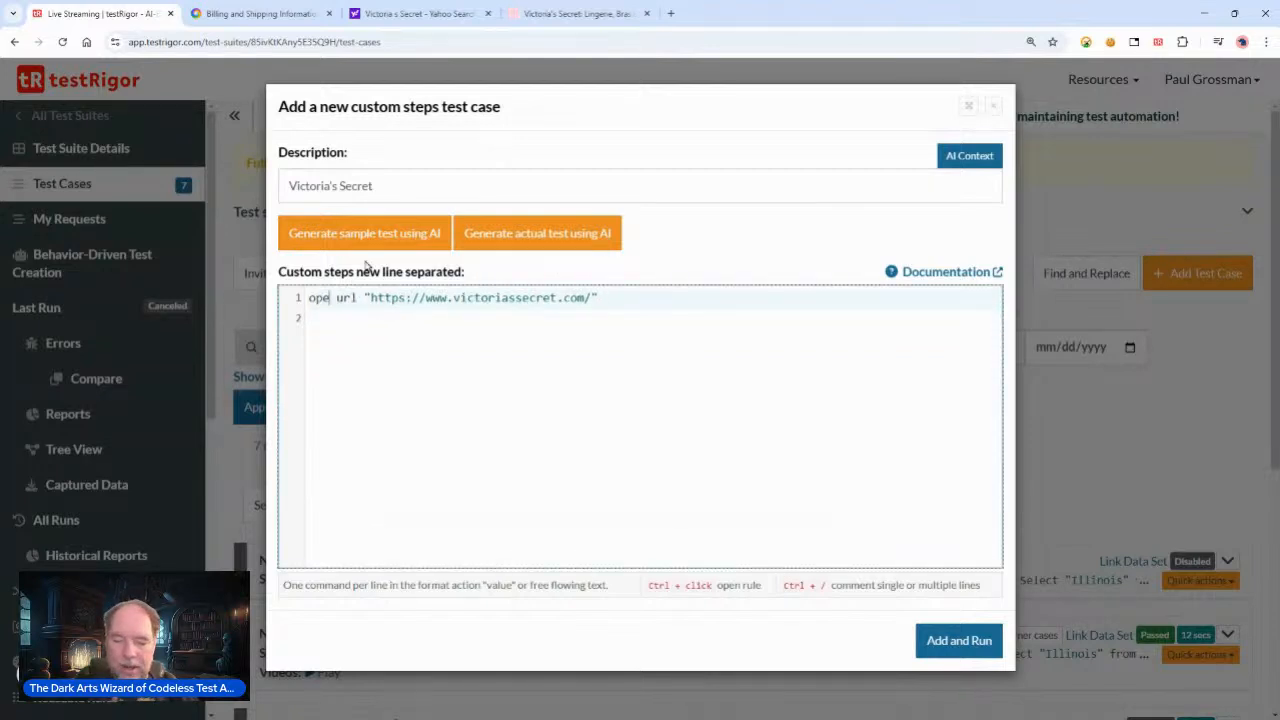
{"action": "type", "text": "n"}
{"action": "left_click", "coordinate": [636, 292]}
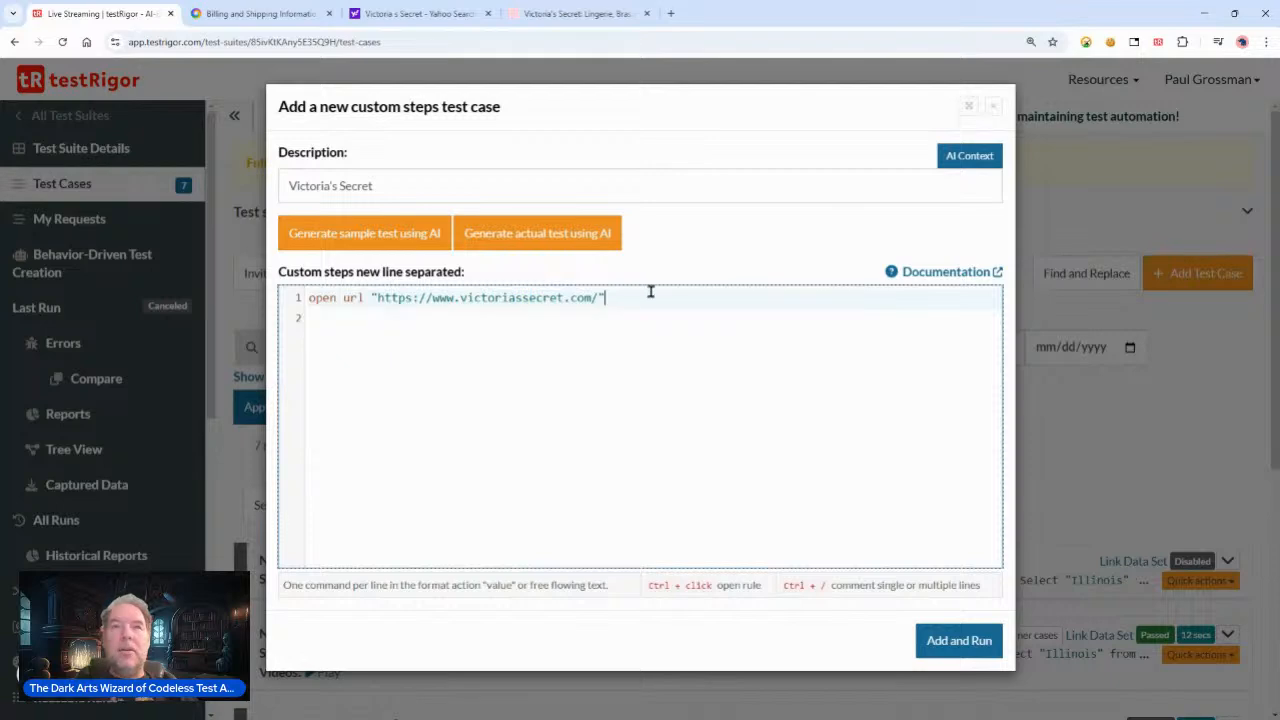
{"action": "left_click", "coordinate": [962, 643]}
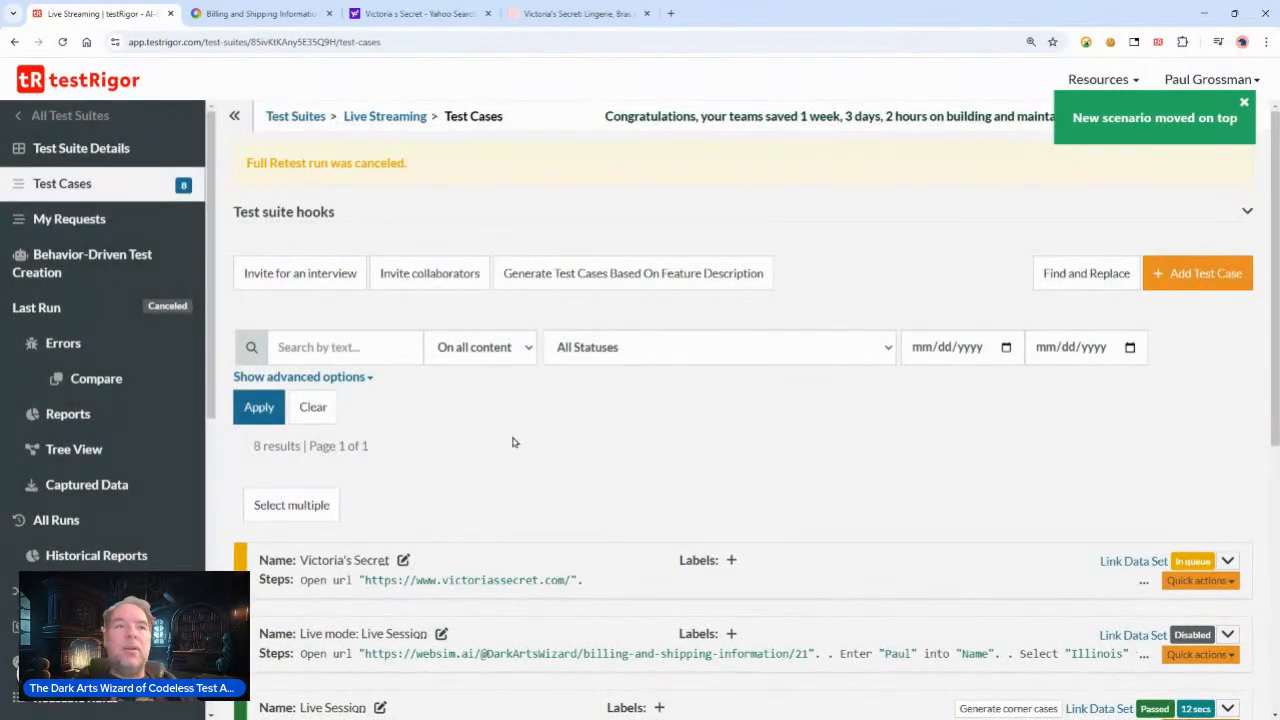
Step: Expand the new Victoria's Secret test case to view its run details
{"action": "left_click", "coordinate": [1228, 561]}
{"action": "scroll", "coordinate": [735, 466], "scroll_direction": "down", "scroll_amount": 3}
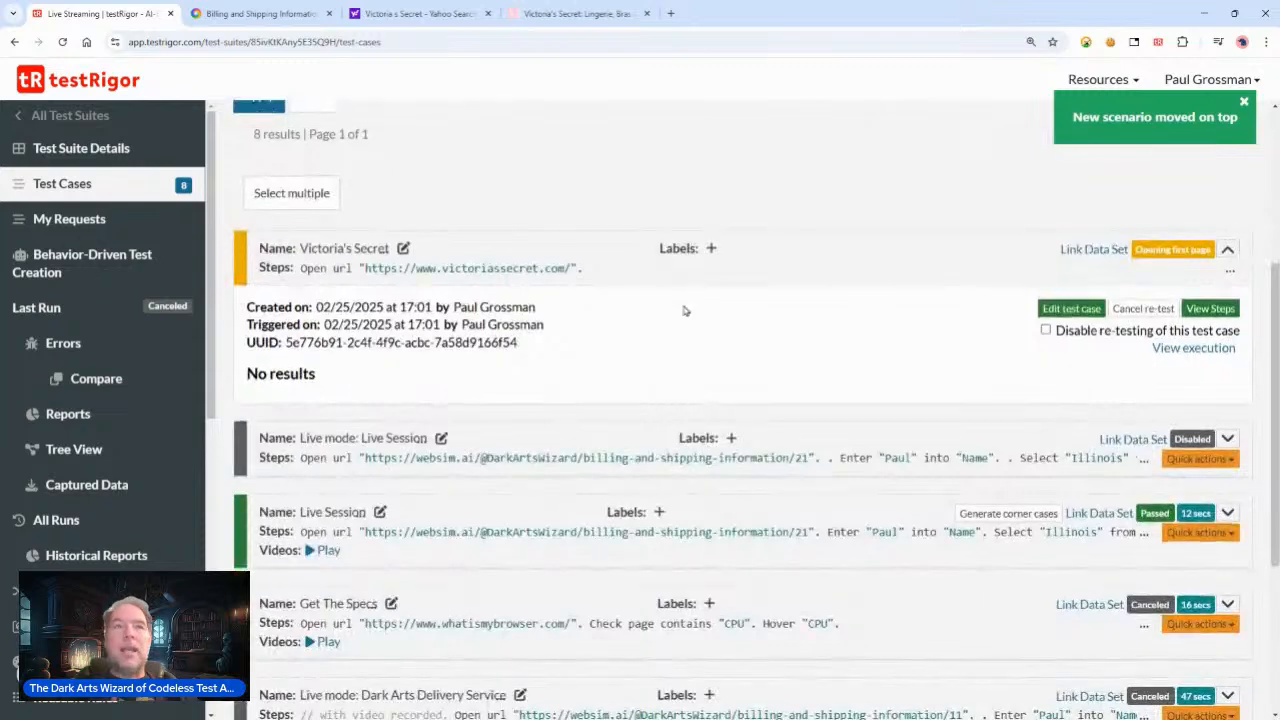
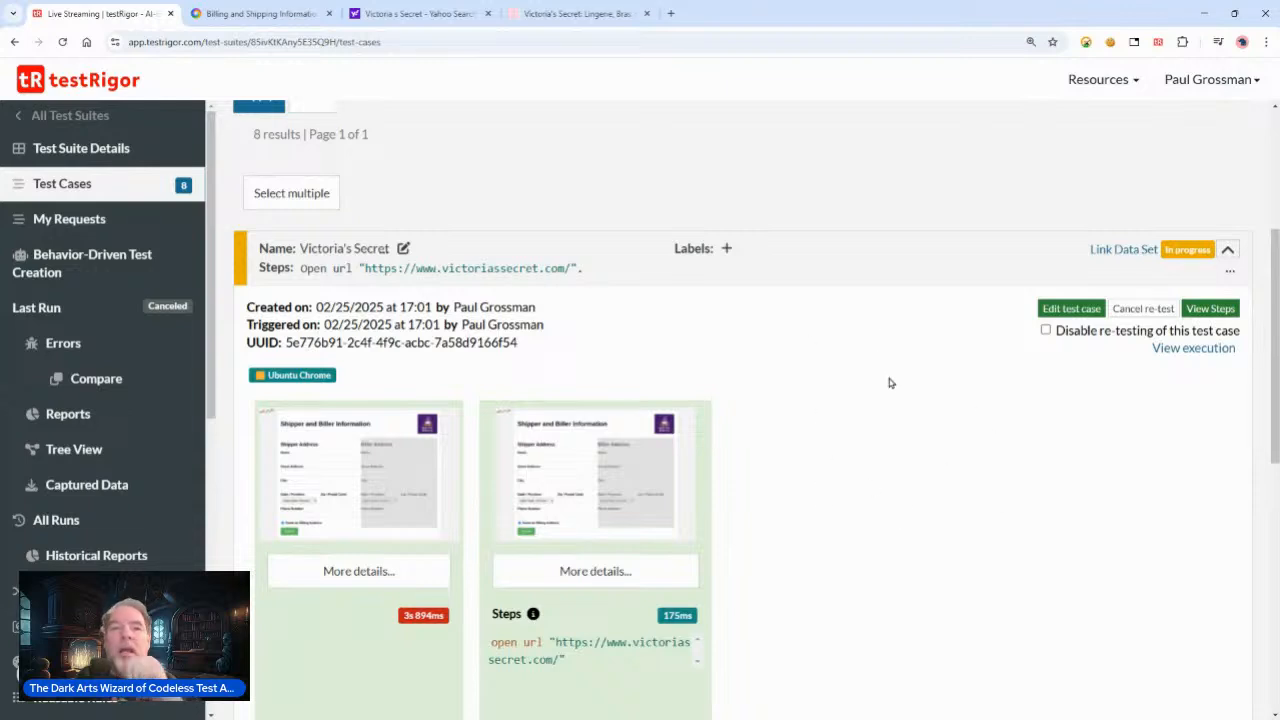
Step: Enlarge the latest run screenshot of the Victoria's Secret homepage and close it
{"action": "left_click", "coordinate": [813, 494]}
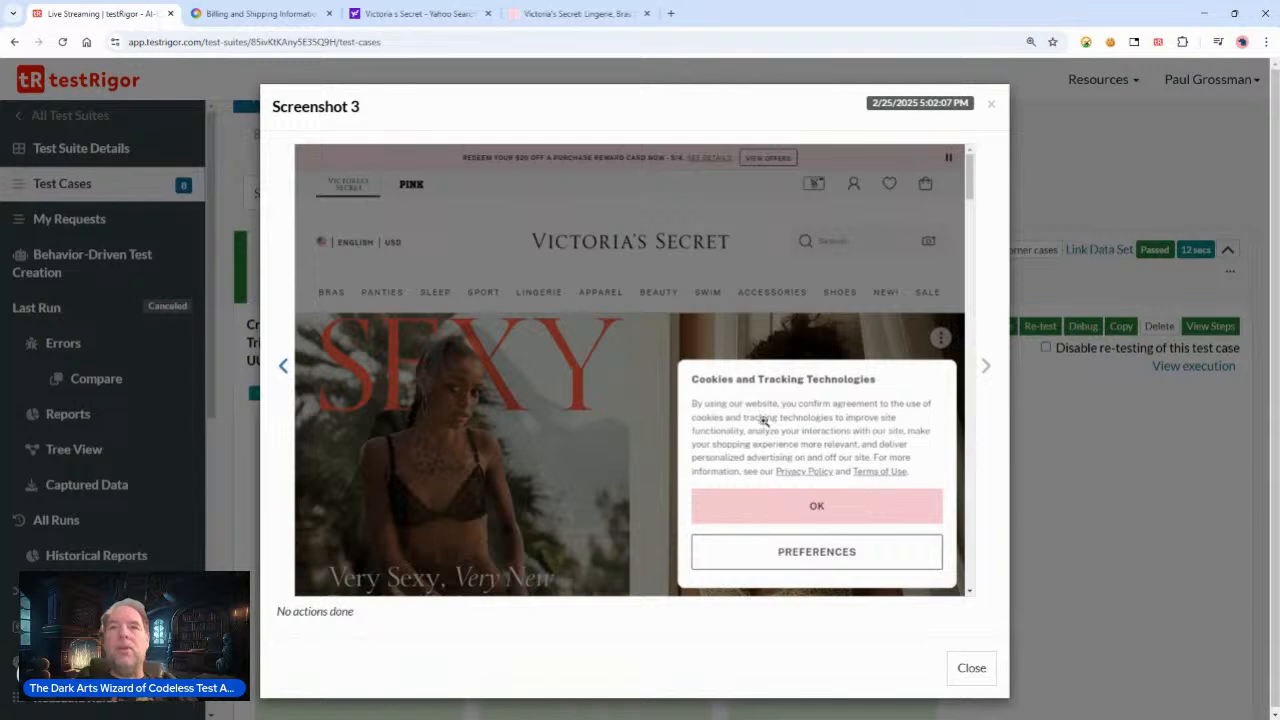
{"action": "left_click", "coordinate": [989, 105]}
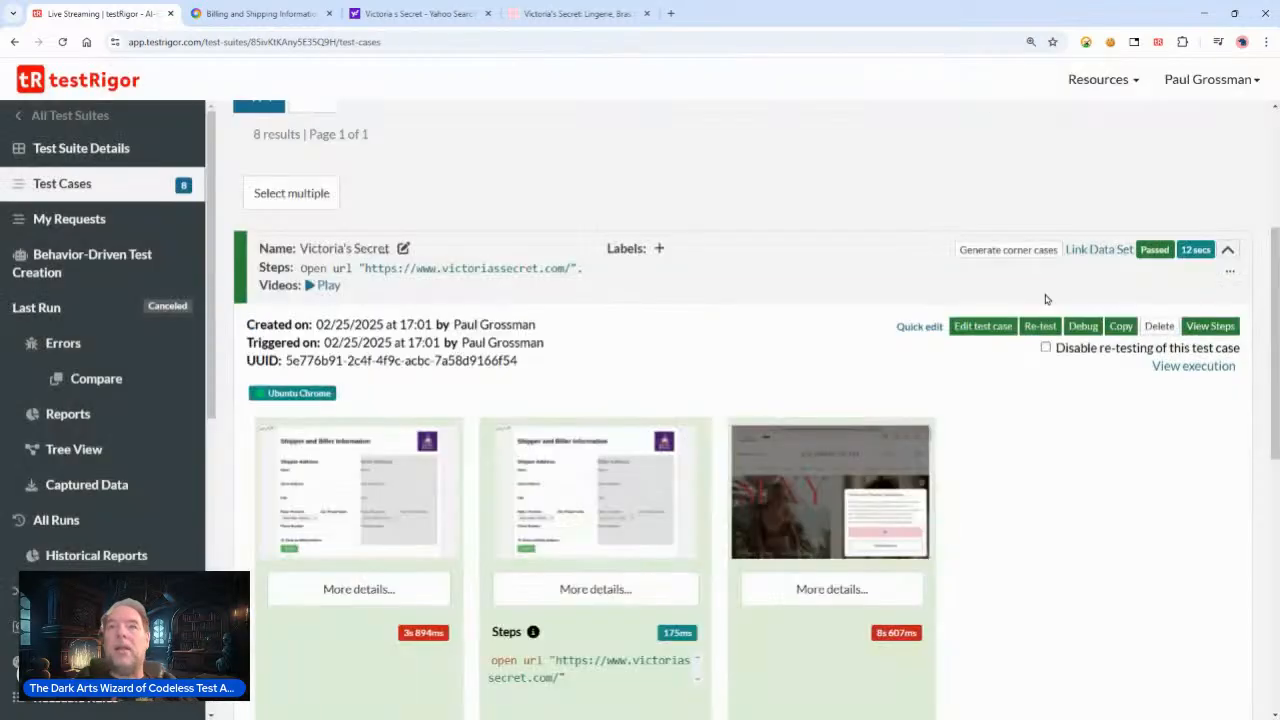
Step: Edit the Victoria's Secret test case and add a second step line: click "OK"
{"action": "left_click", "coordinate": [908, 330]}
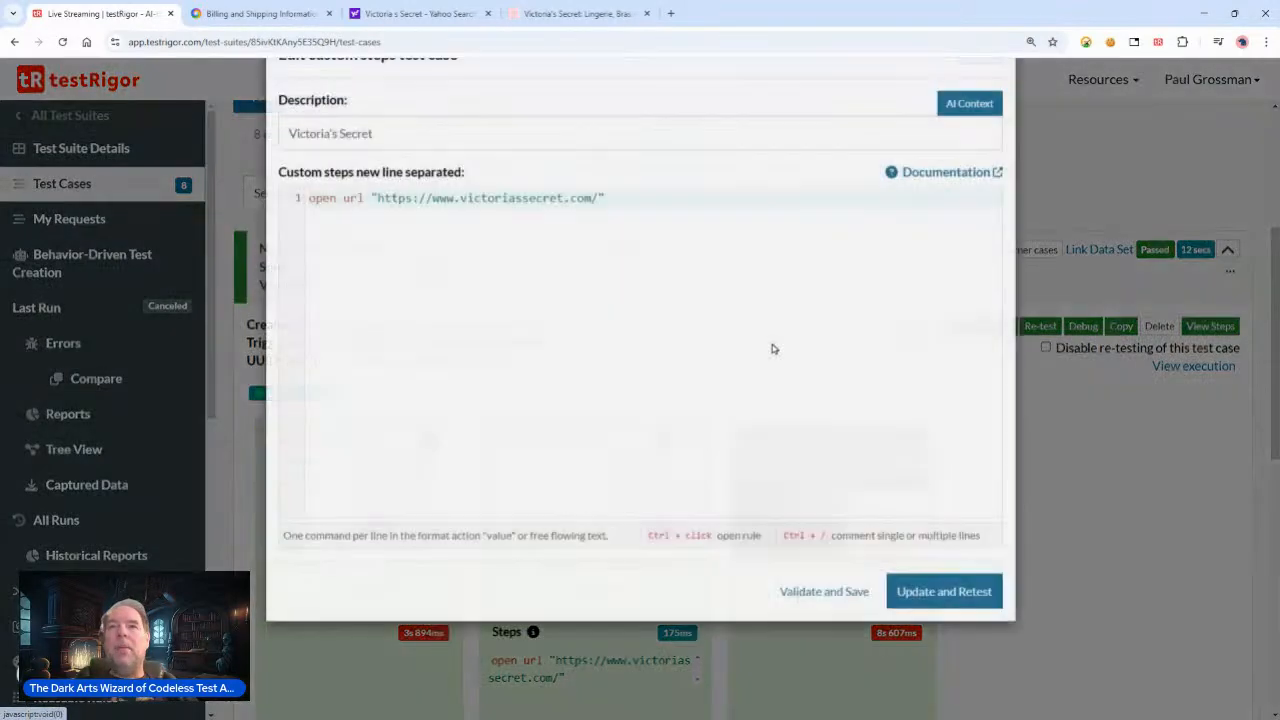
{"action": "left_click", "coordinate": [630, 250]}
{"action": "key", "text": "Return"}
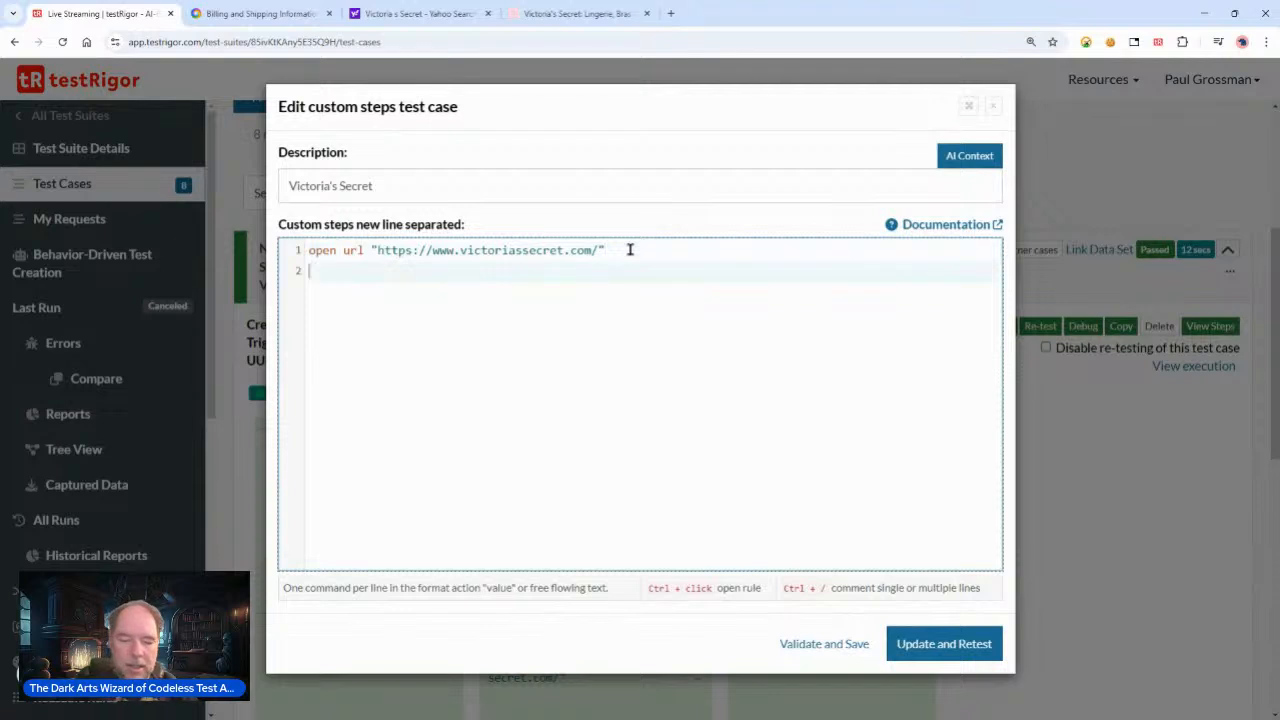
{"action": "type", "text": "click "}
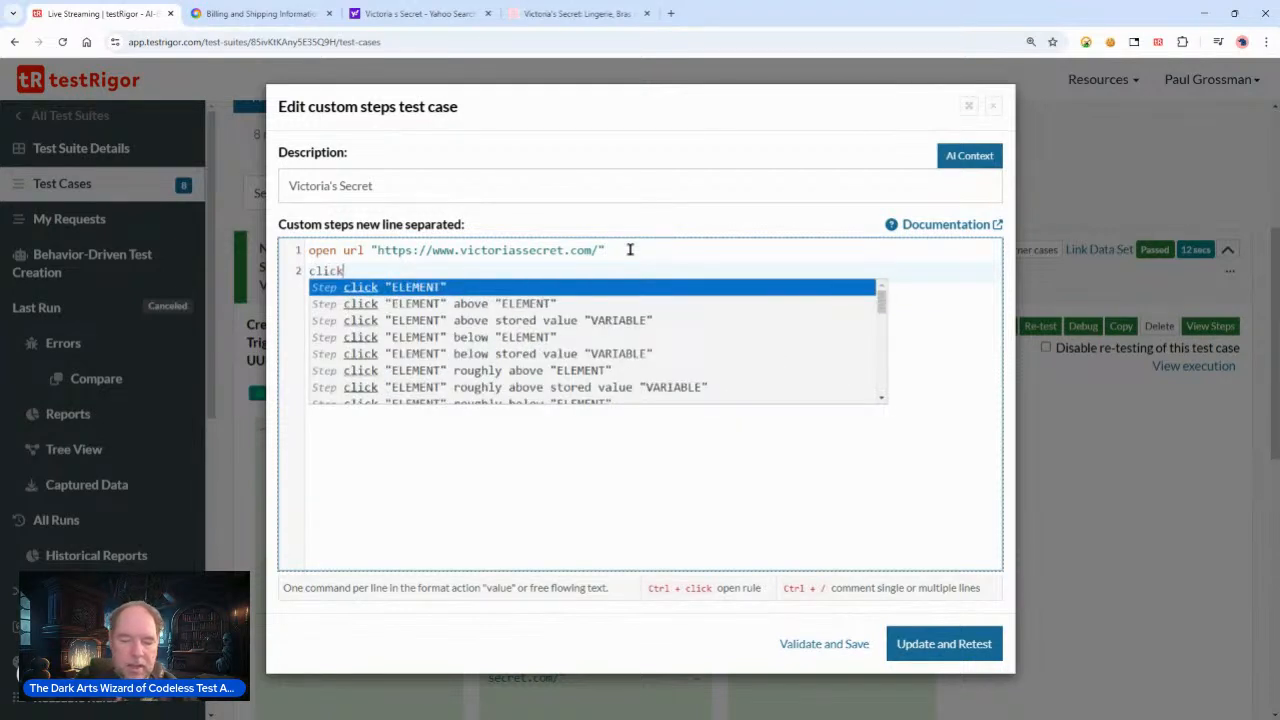
{"action": "type", "text": "\""}
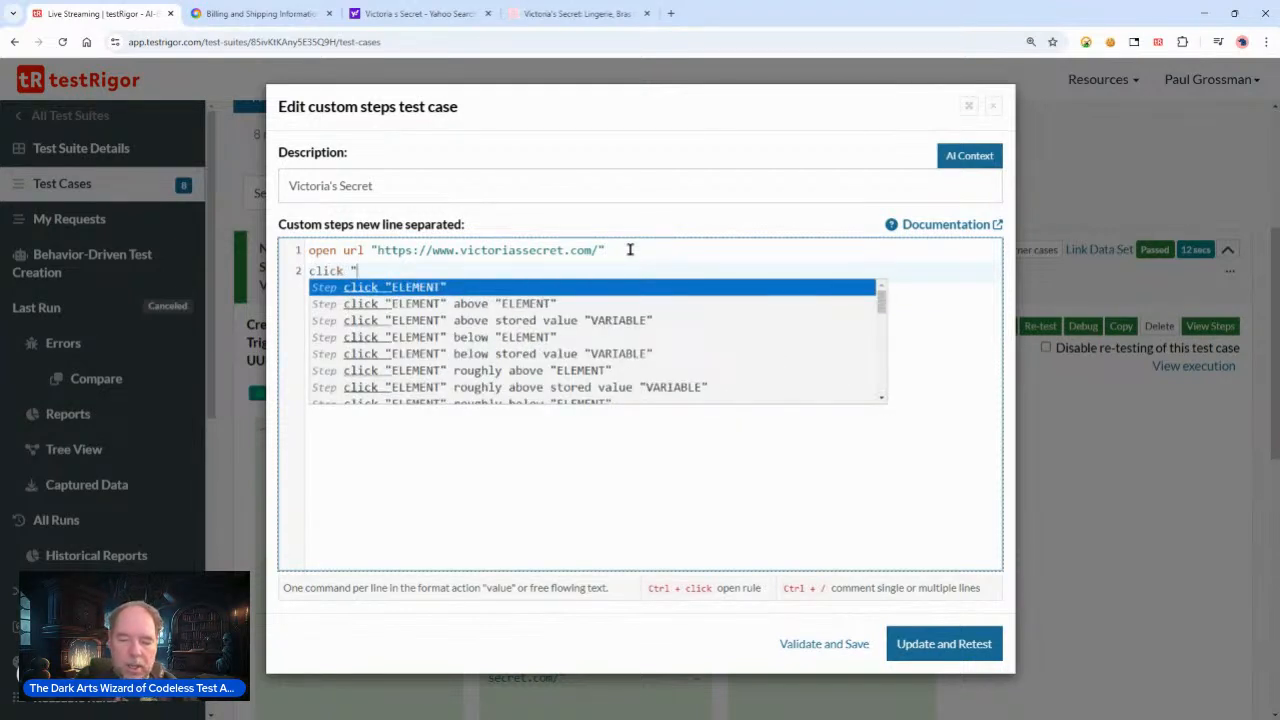
{"action": "type", "text": "\"OK"}
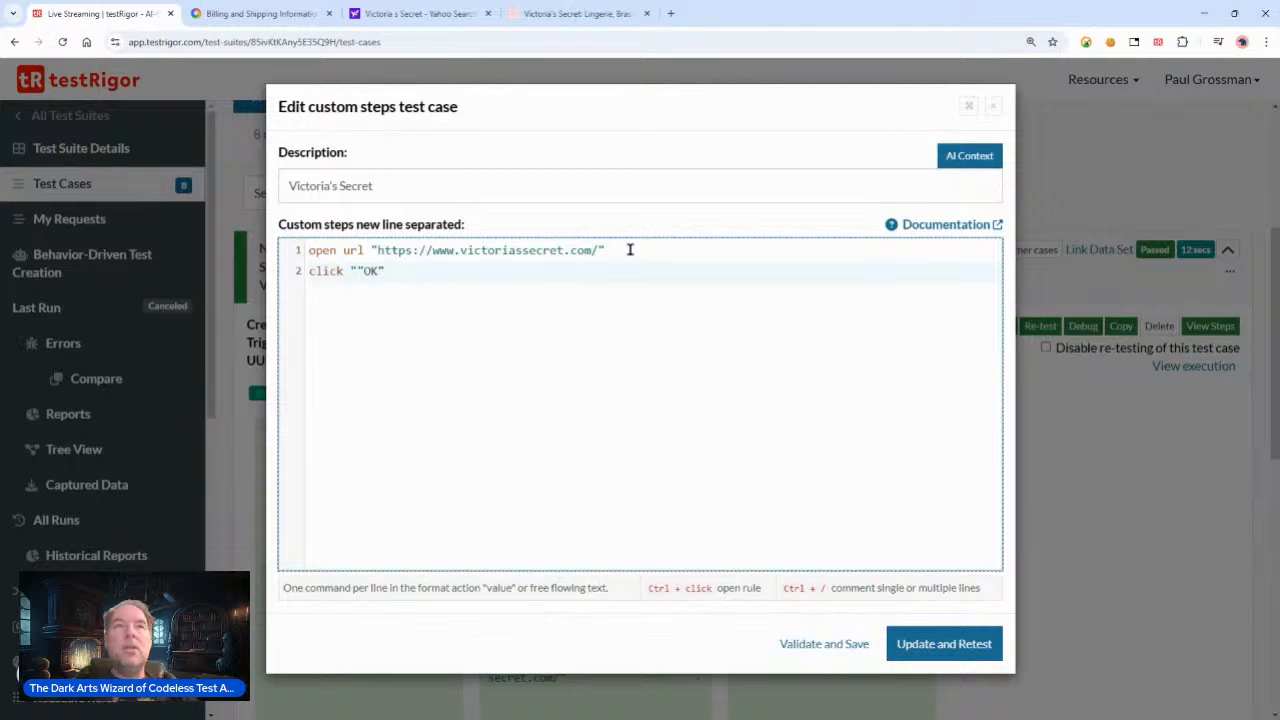
{"action": "key", "text": "BackSpace"}
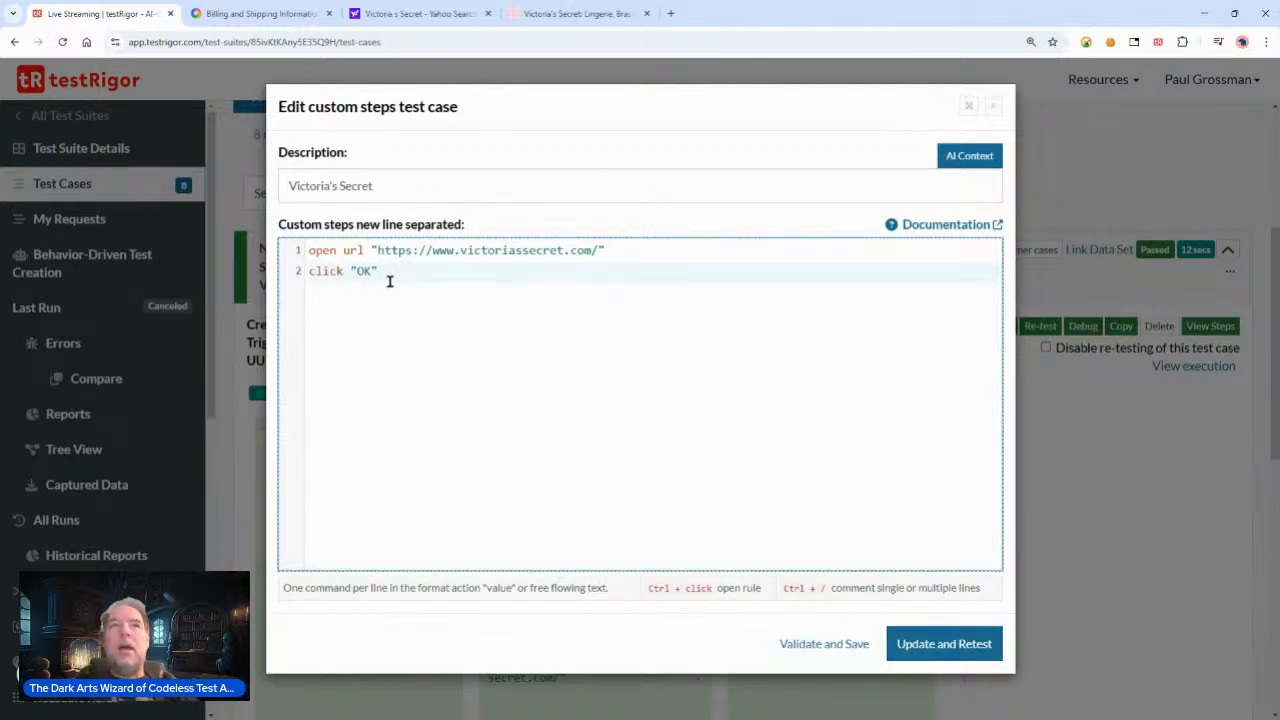
Step: On the Victoria's Secret site, accept the cookie dialog, dismiss the rewards popup, and search for jackets
{"action": "left_click", "coordinate": [589, 22]}
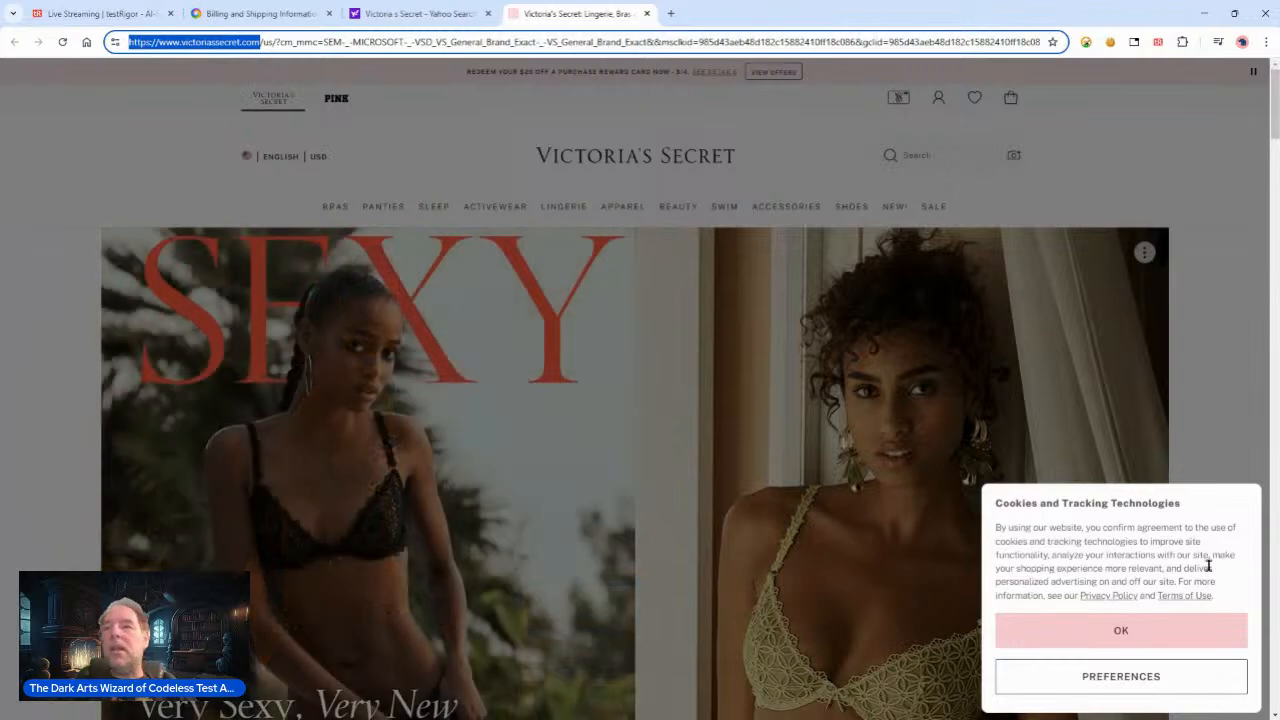
{"action": "left_click", "coordinate": [1160, 638]}
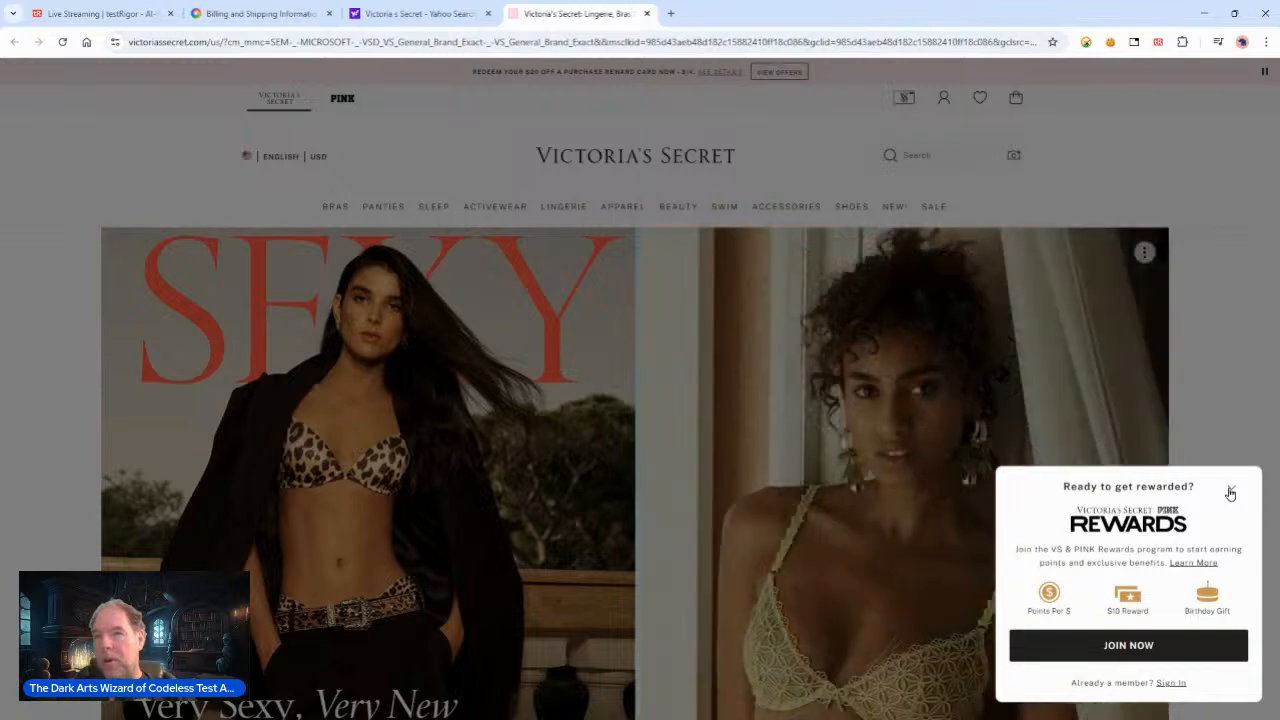
{"action": "left_click", "coordinate": [1083, 446]}
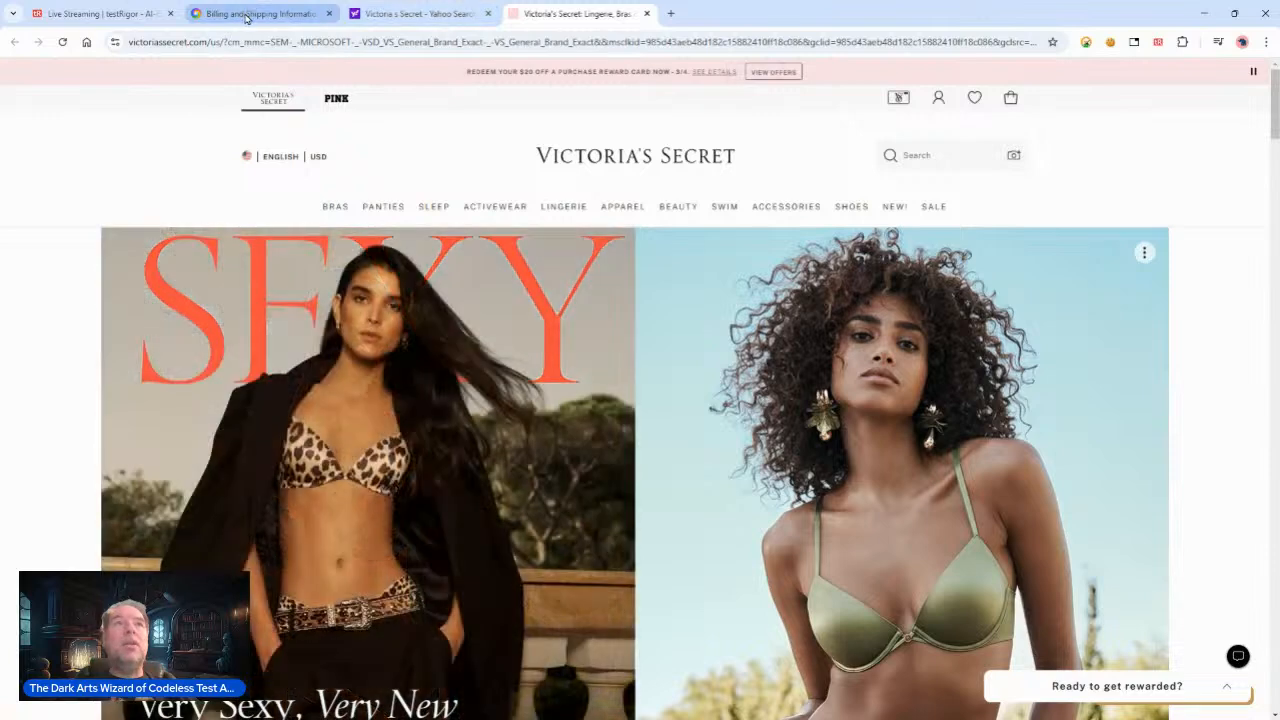
{"action": "left_click", "coordinate": [918, 154]}
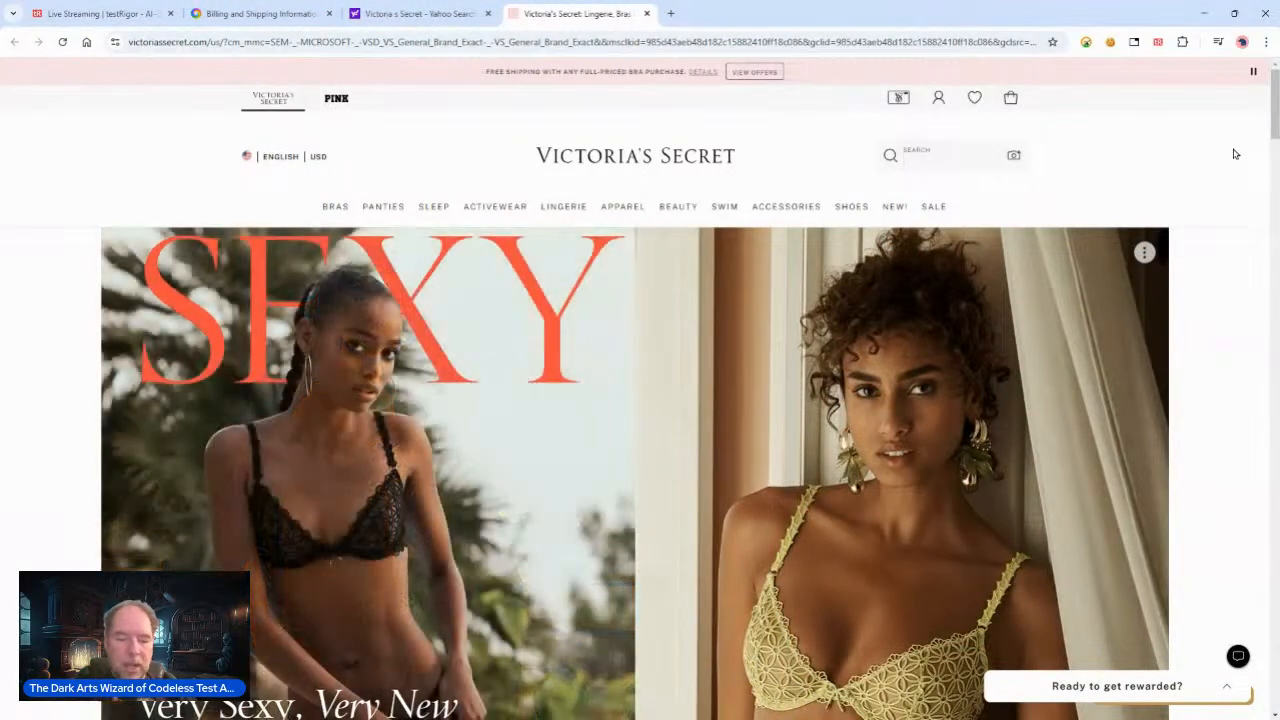
{"action": "type", "text": "jac"}
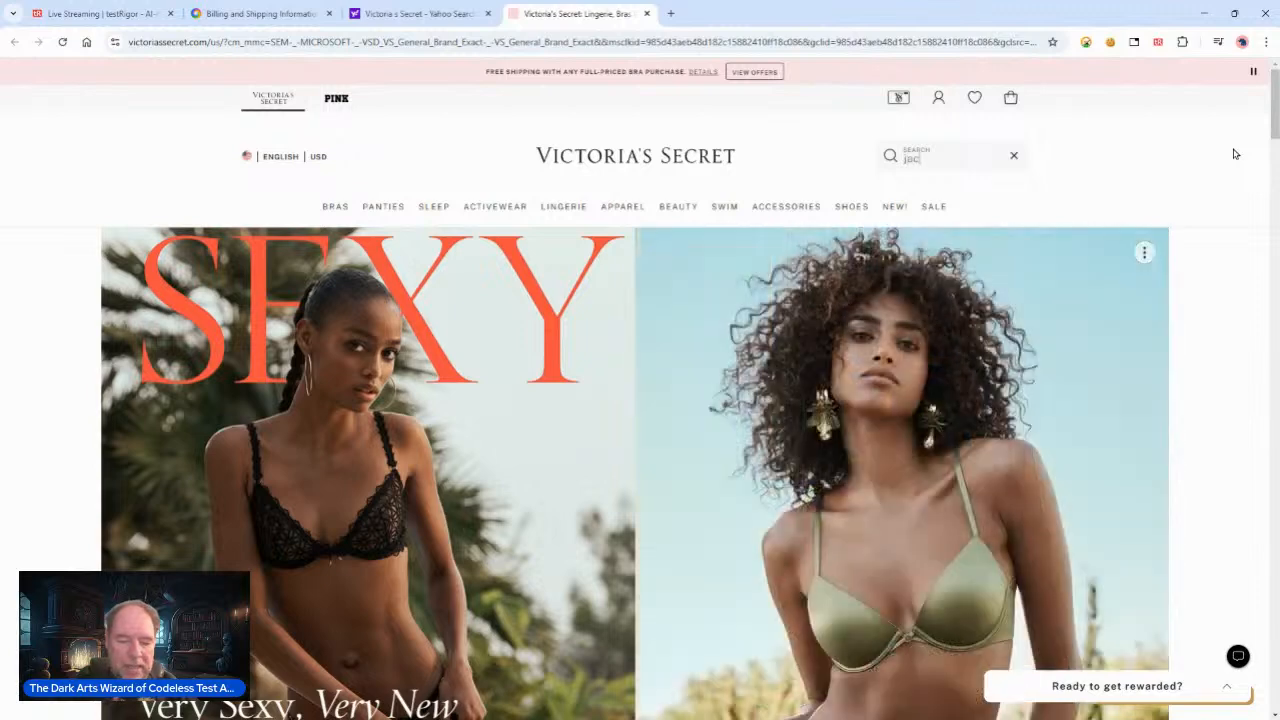
{"action": "type", "text": "kets"}
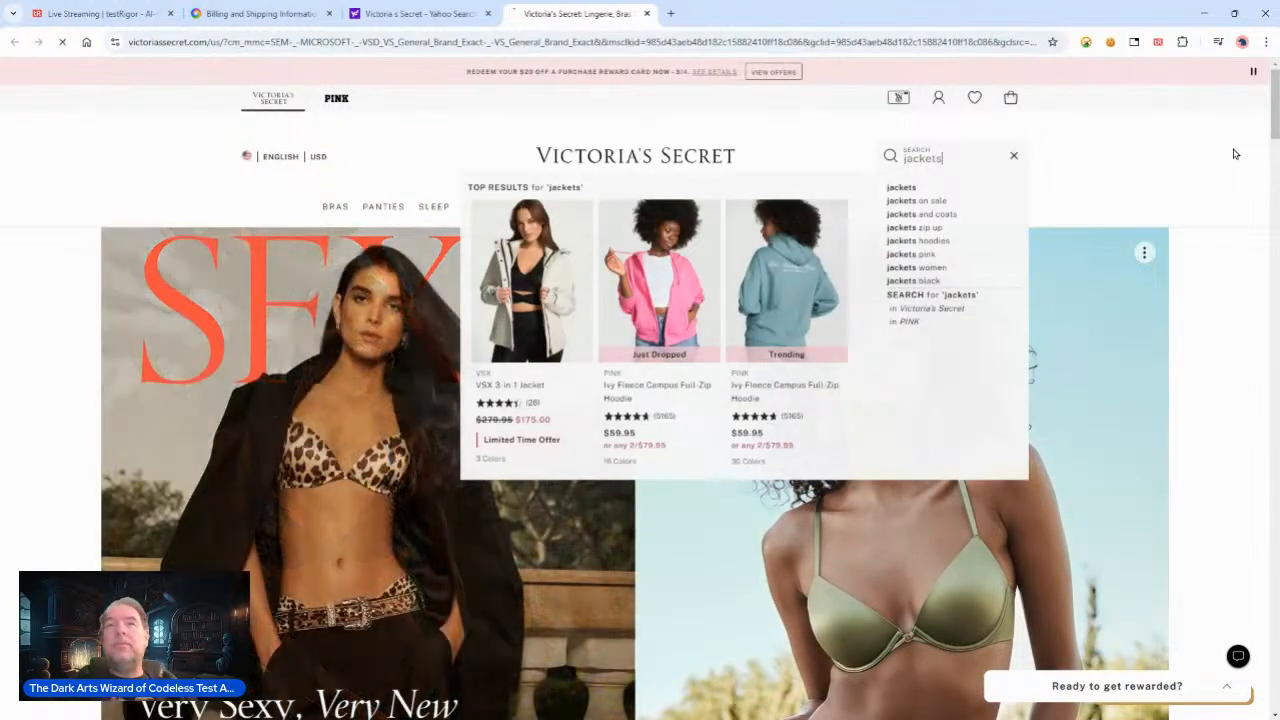
{"action": "key", "text": "Return"}
Step: Return to the test case editor and update and retest the Victoria's Secret test case
{"action": "left_click", "coordinate": [251, 16]}
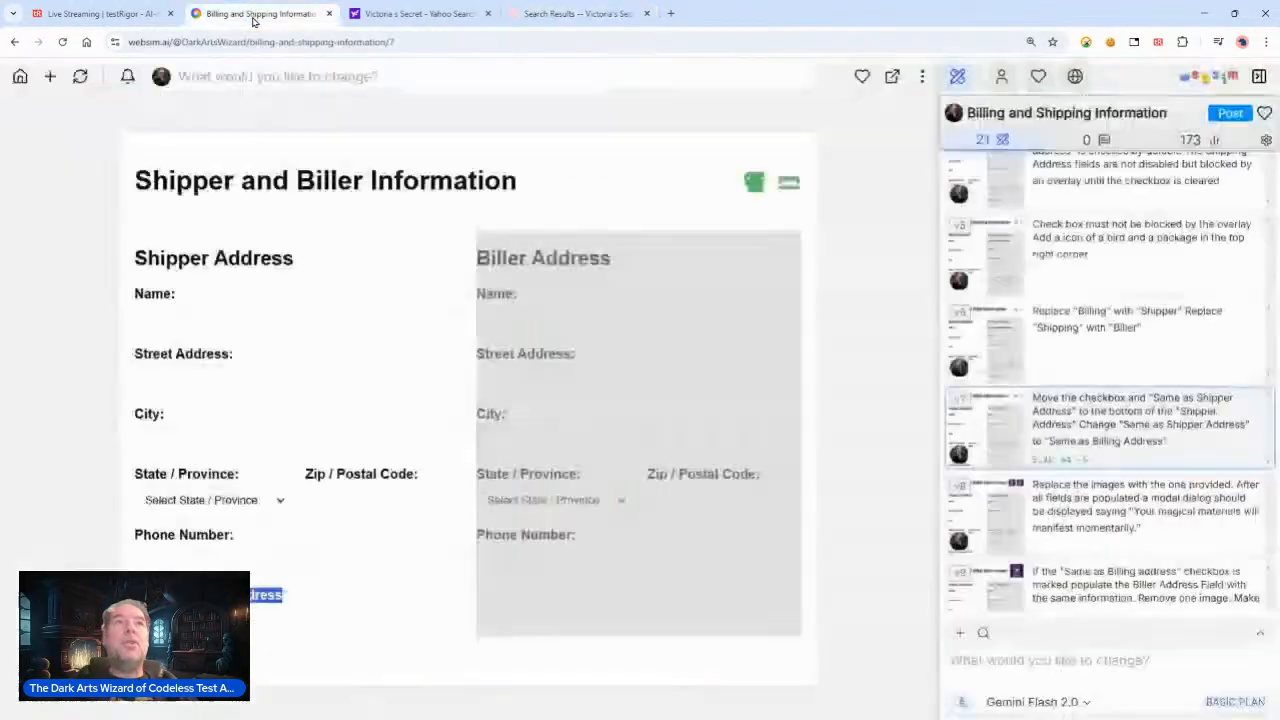
{"action": "left_click", "coordinate": [126, 18]}
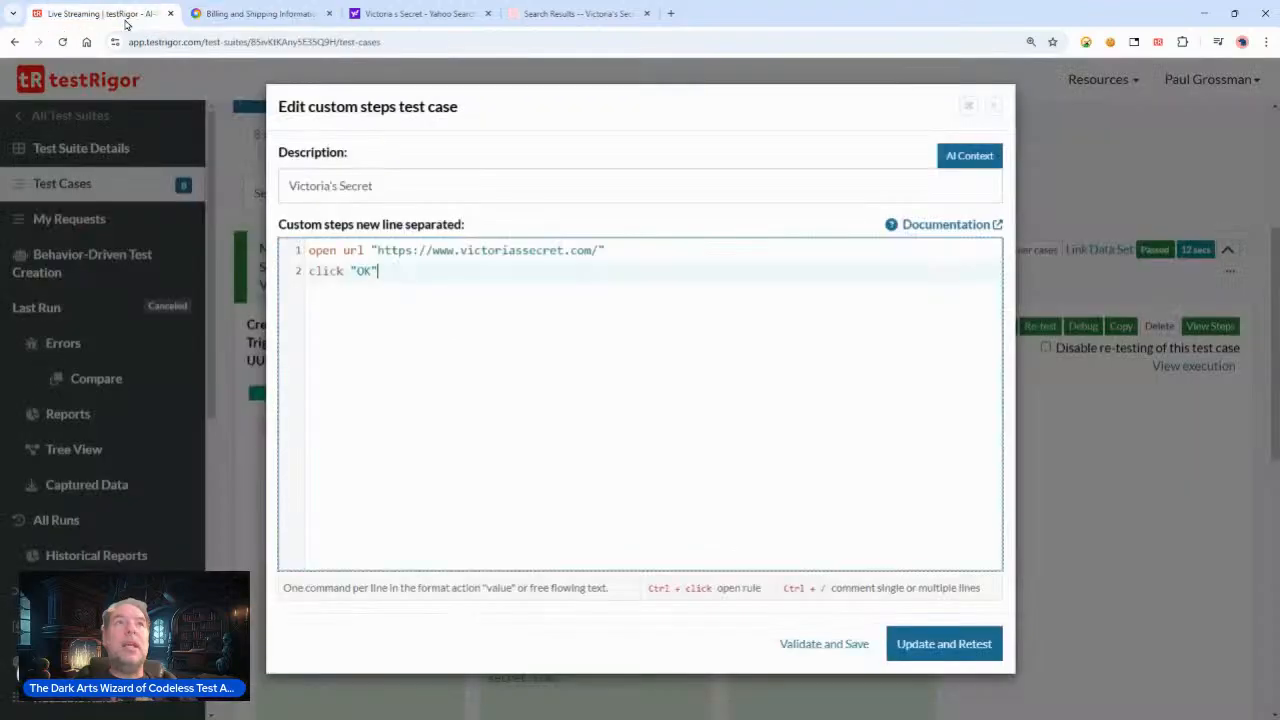
{"action": "key", "text": "Return"}
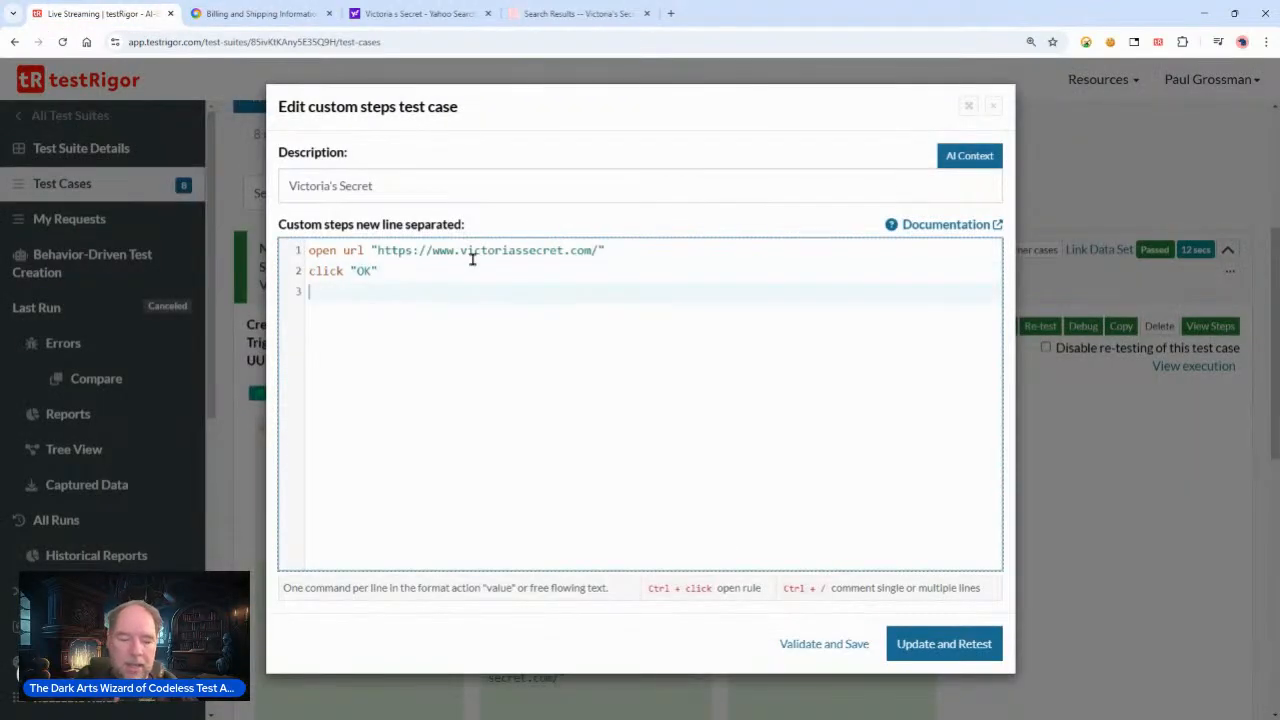
{"action": "type", "text": "click"}
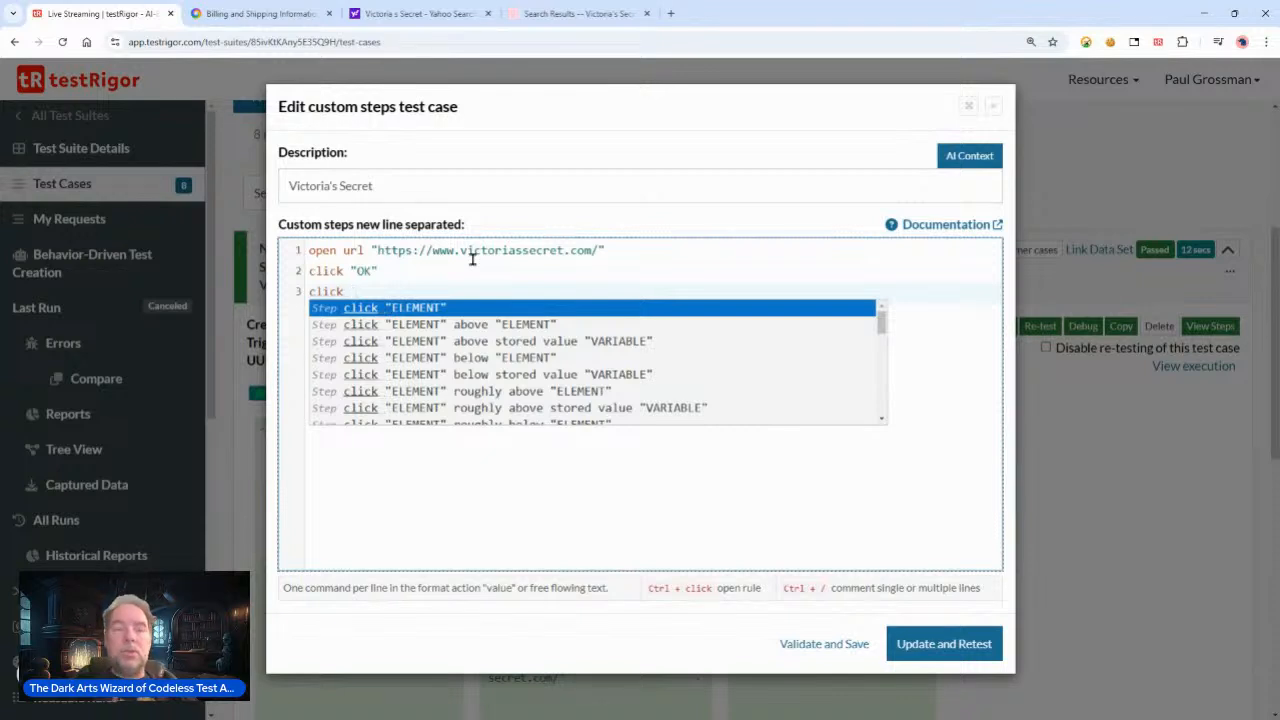
{"action": "key", "text": "BackSpace"}
{"action": "key", "text": "BackSpace"}
{"action": "key", "text": "BackSpace"}
{"action": "key", "text": "BackSpace"}
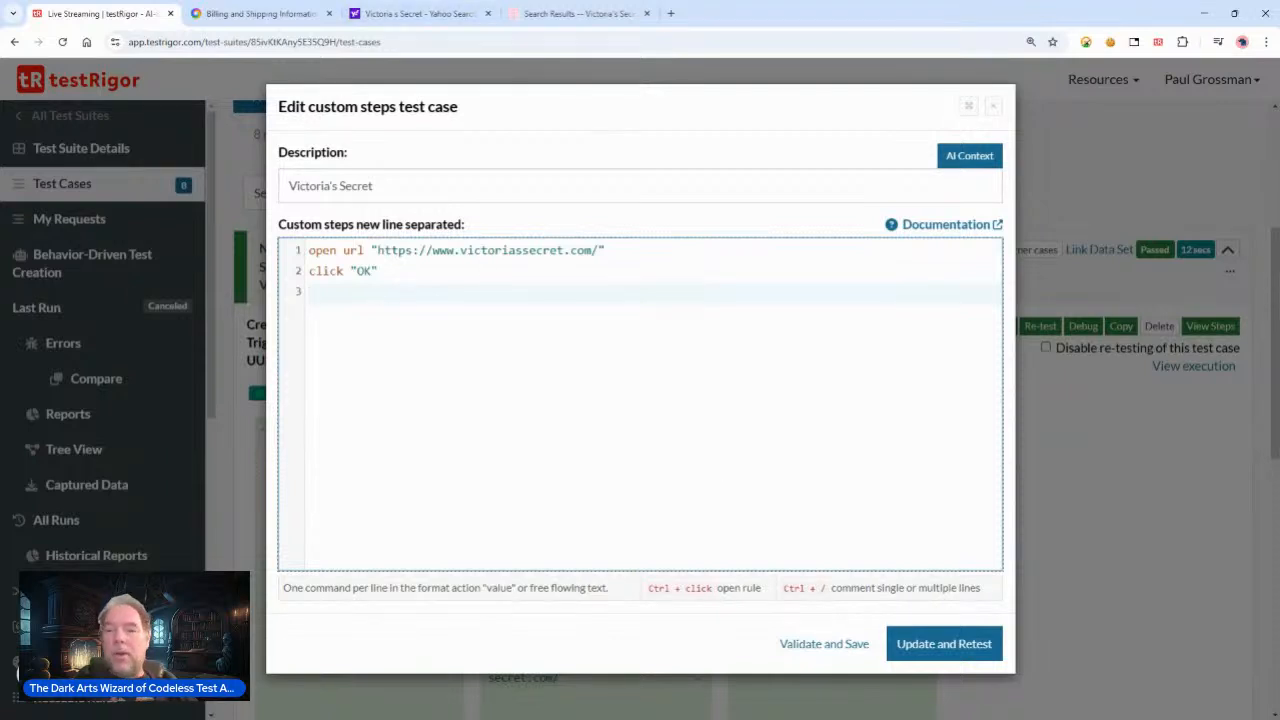
{"action": "left_click", "coordinate": [966, 647]}
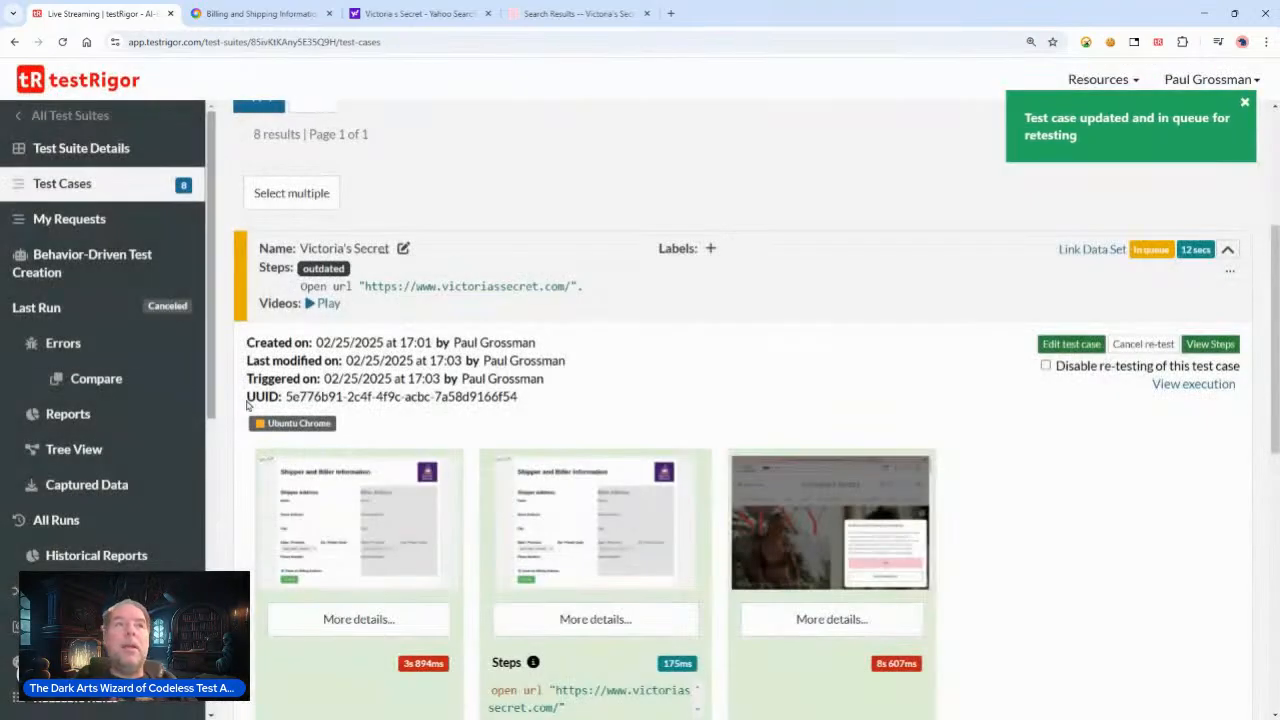
{"action": "left_click", "coordinate": [66, 588]}
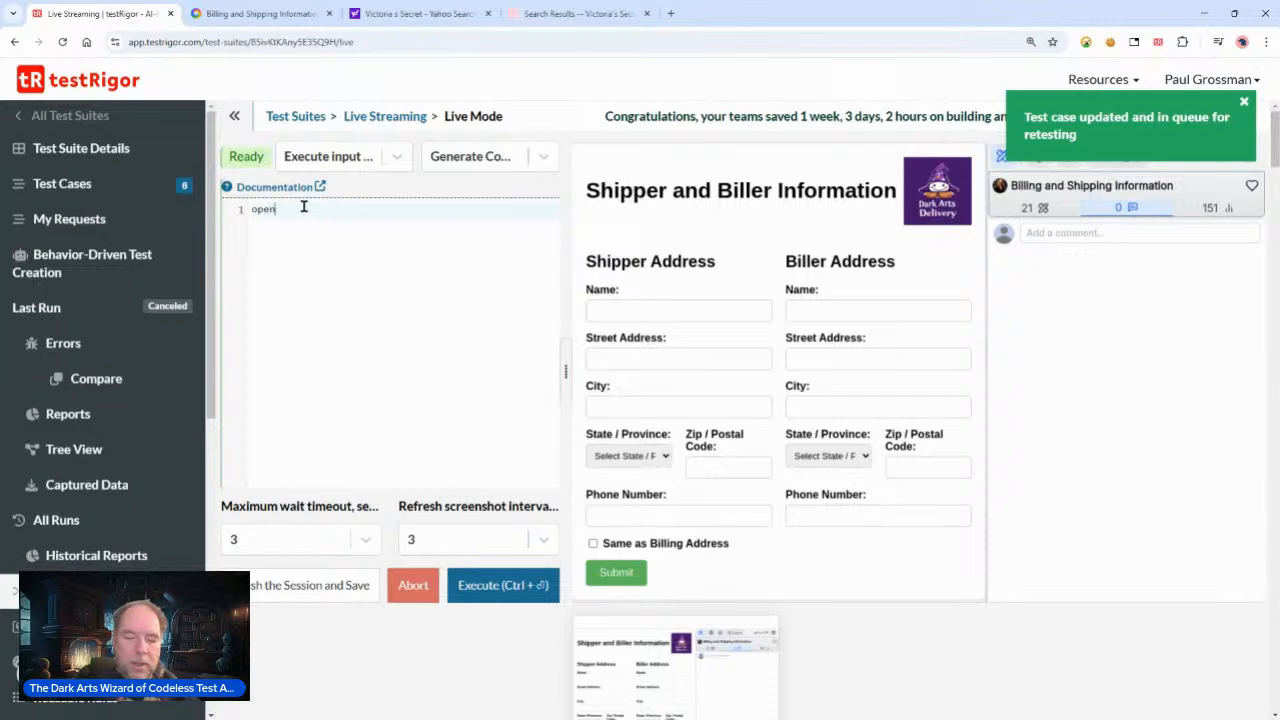
{"action": "type", "text": "l"}
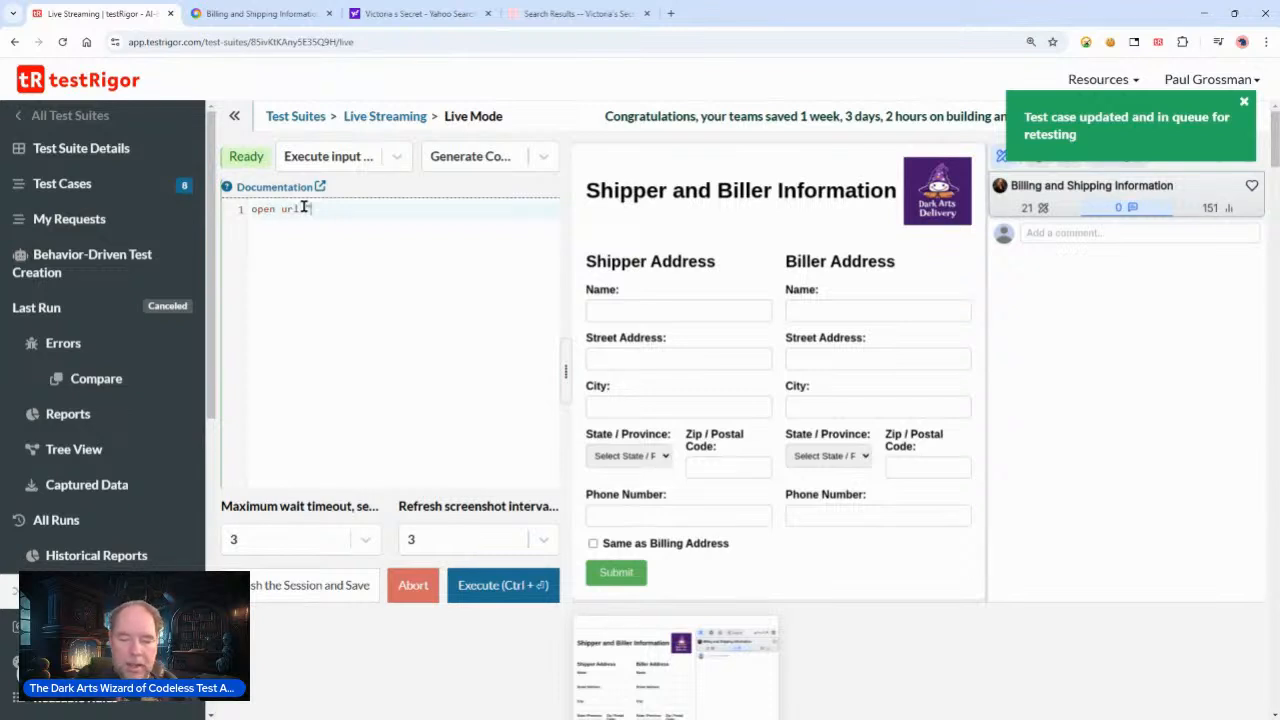
{"action": "key", "text": "super+v"}
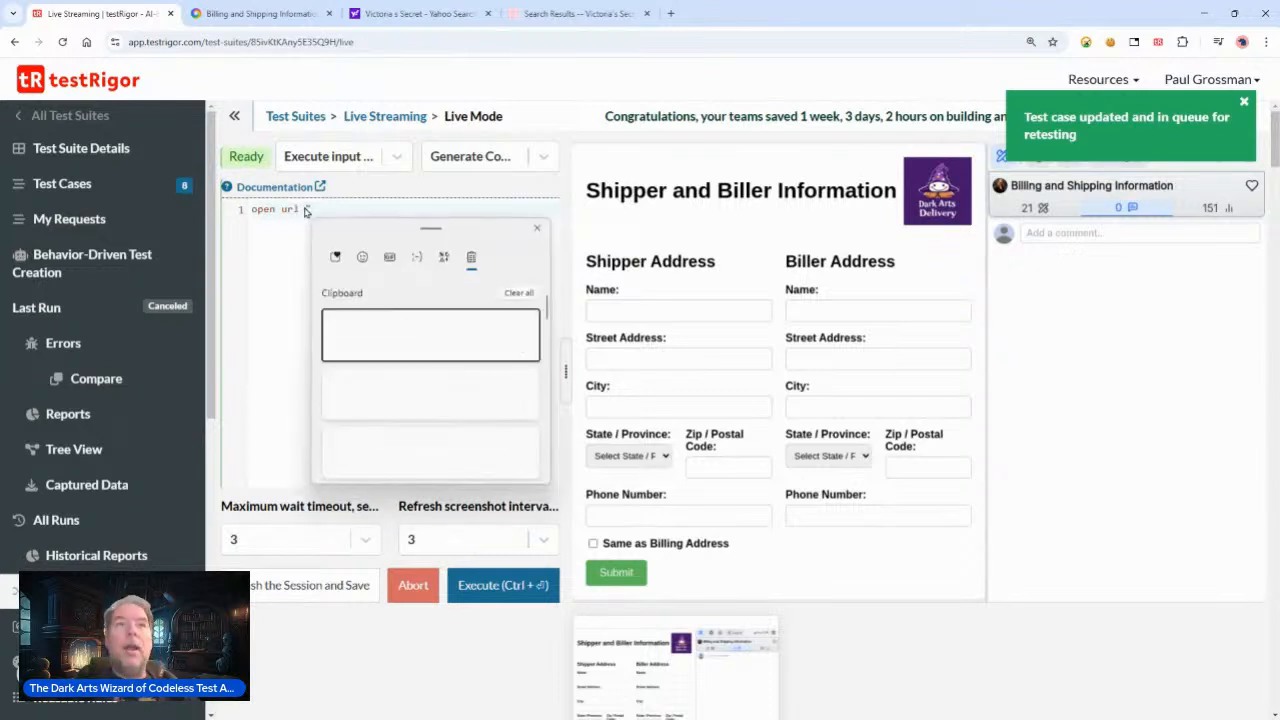
{"action": "key", "text": "Return"}
{"action": "type", "text": "\""}
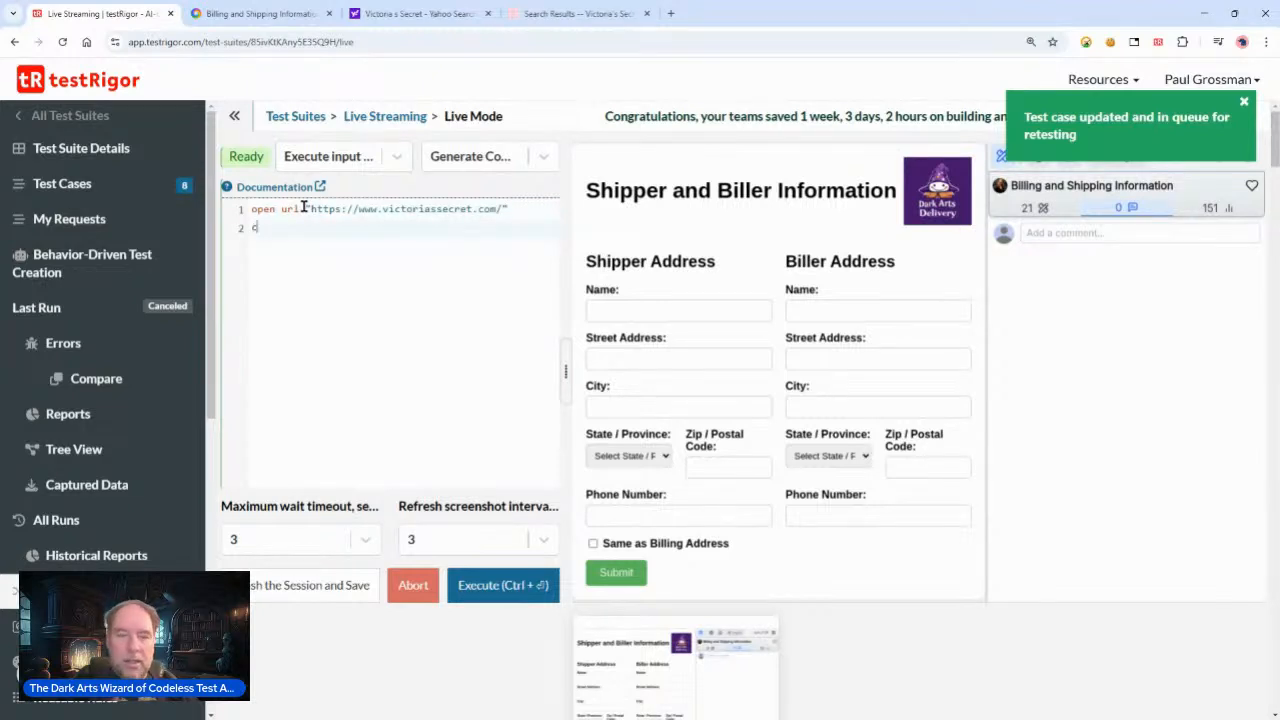
Step: Set the refresh screenshot interval to 1 and execute the open url command
{"action": "left_click", "coordinate": [478, 546]}
{"action": "left_click", "coordinate": [443, 612]}
{"action": "left_click", "coordinate": [503, 584]}
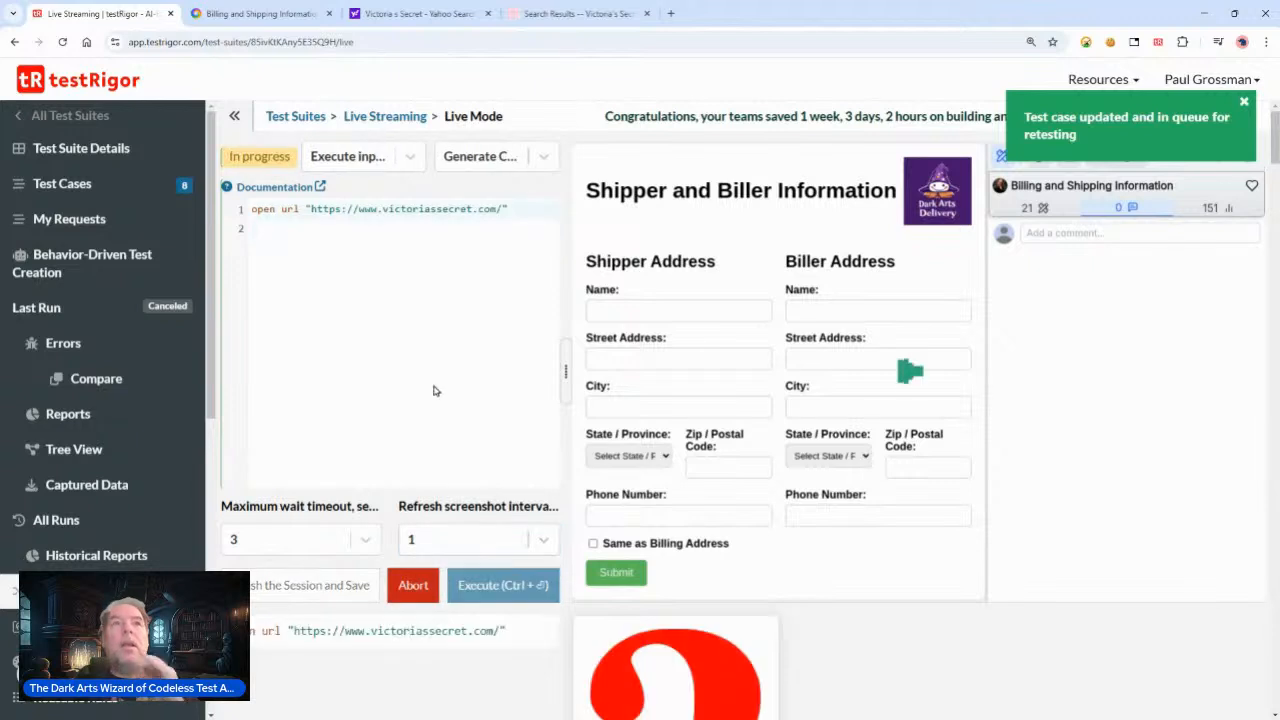
Step: Switch the execution mode to "Let me modify..." and pick the cookie dialog's OK button in the live browser
{"action": "left_click", "coordinate": [341, 158]}
{"action": "left_click", "coordinate": [340, 256]}
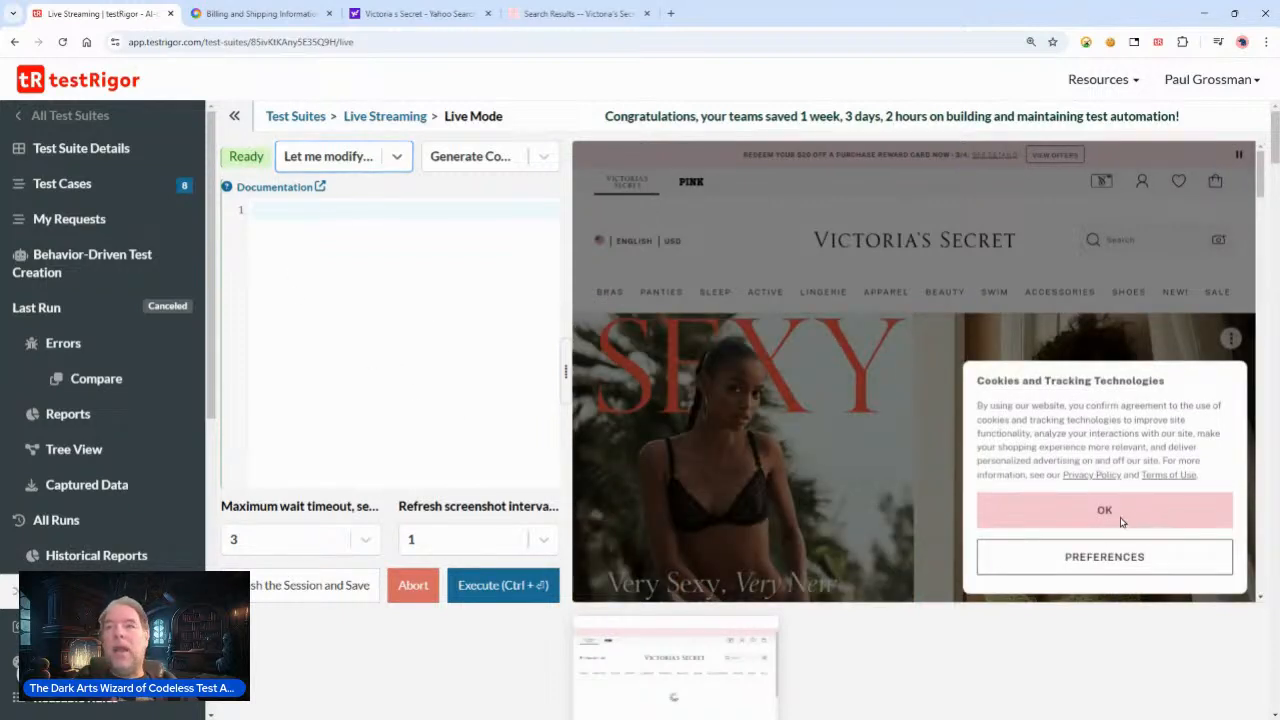
{"action": "left_click", "coordinate": [1123, 518]}
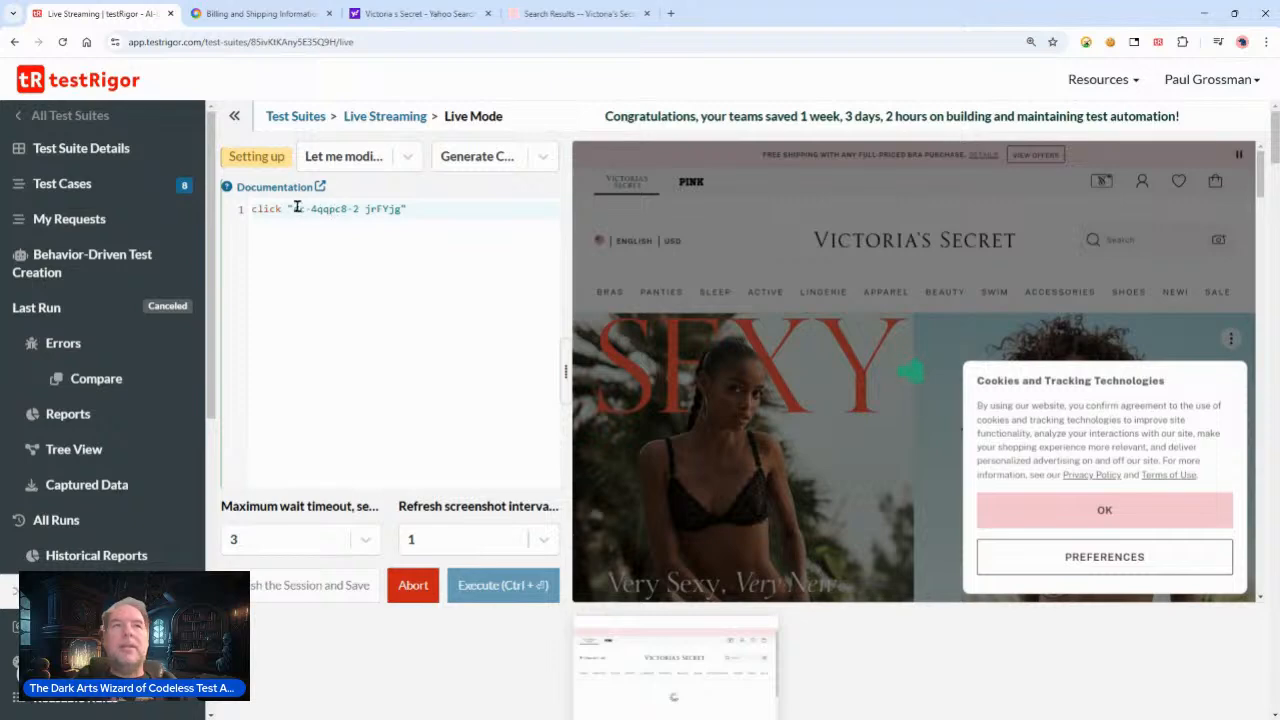
Step: Rewrite the generated click step as click exactly "OK"
{"action": "left_click_drag", "start_coordinate": [287, 208], "coordinate": [404, 208]}
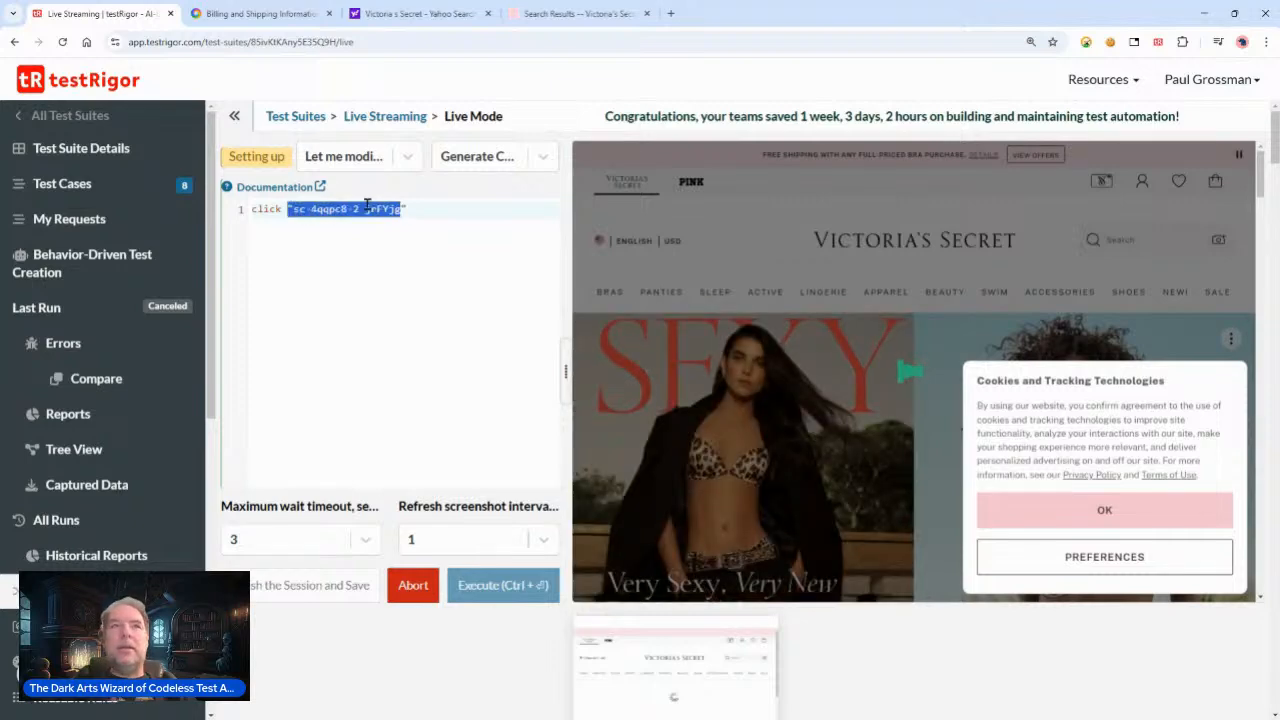
{"action": "left_click", "coordinate": [368, 208]}
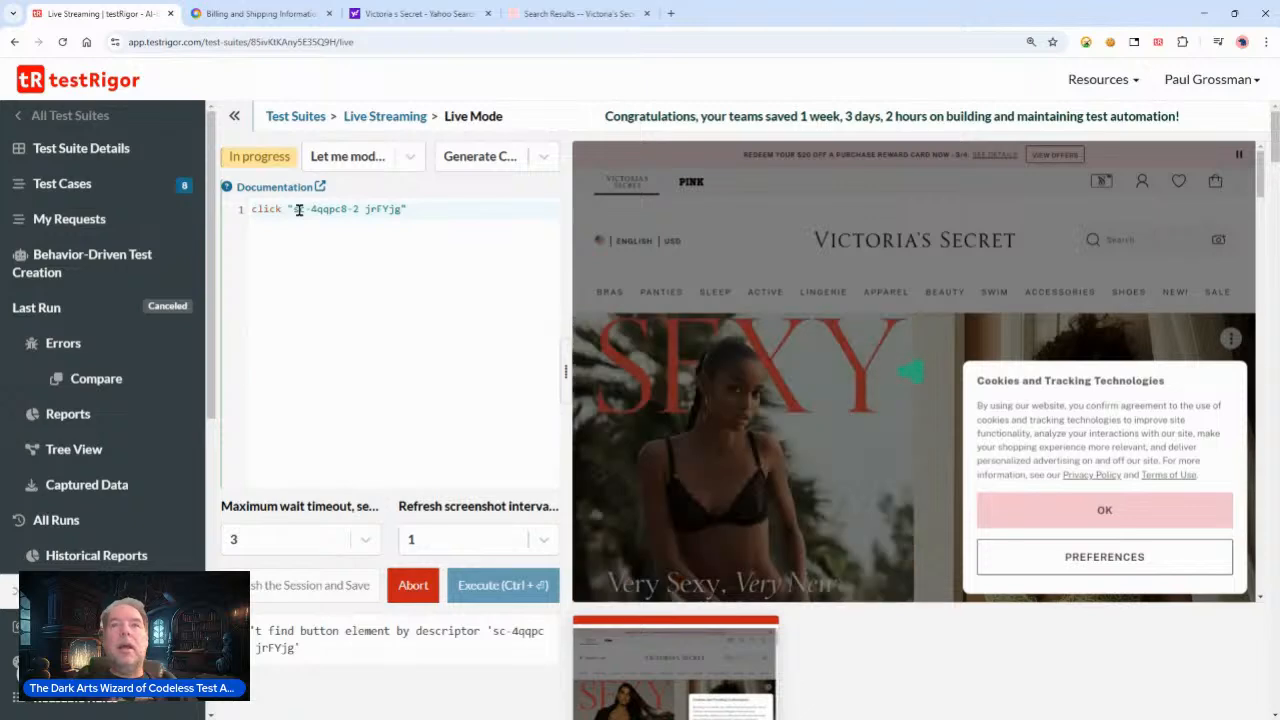
{"action": "left_click_drag", "start_coordinate": [297, 209], "coordinate": [397, 208]}
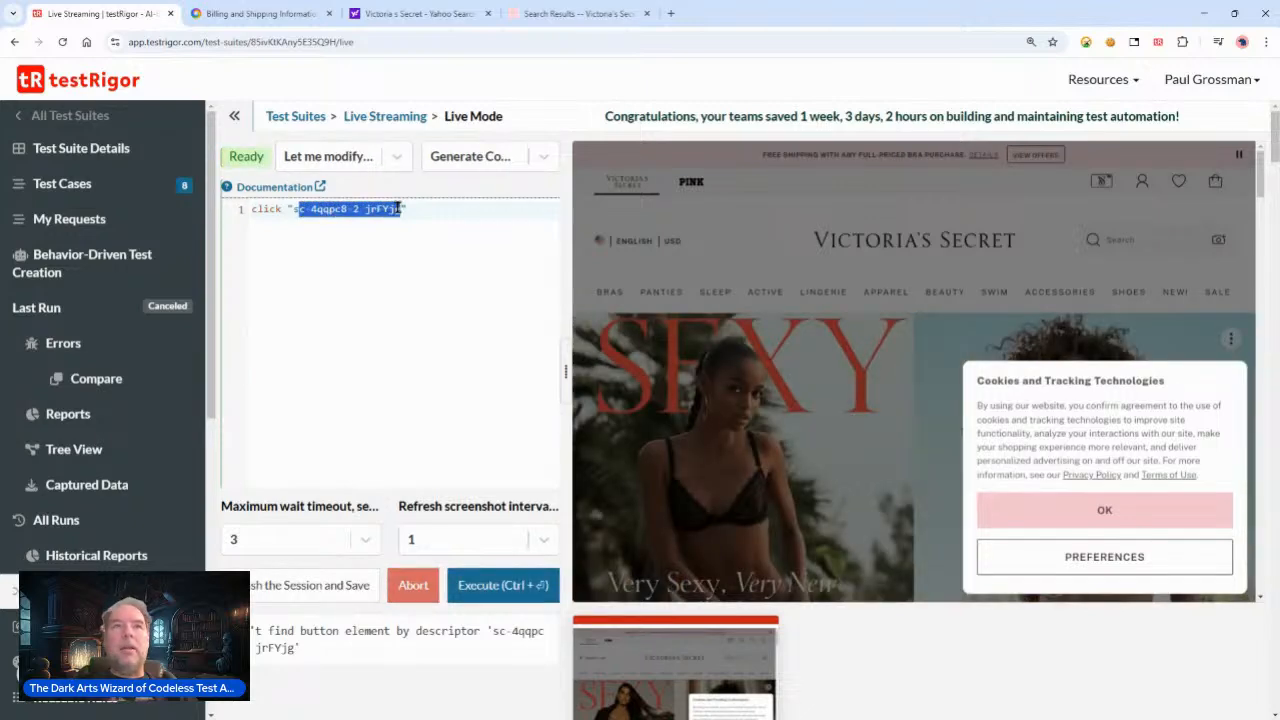
{"action": "key", "text": "BackSpace"}
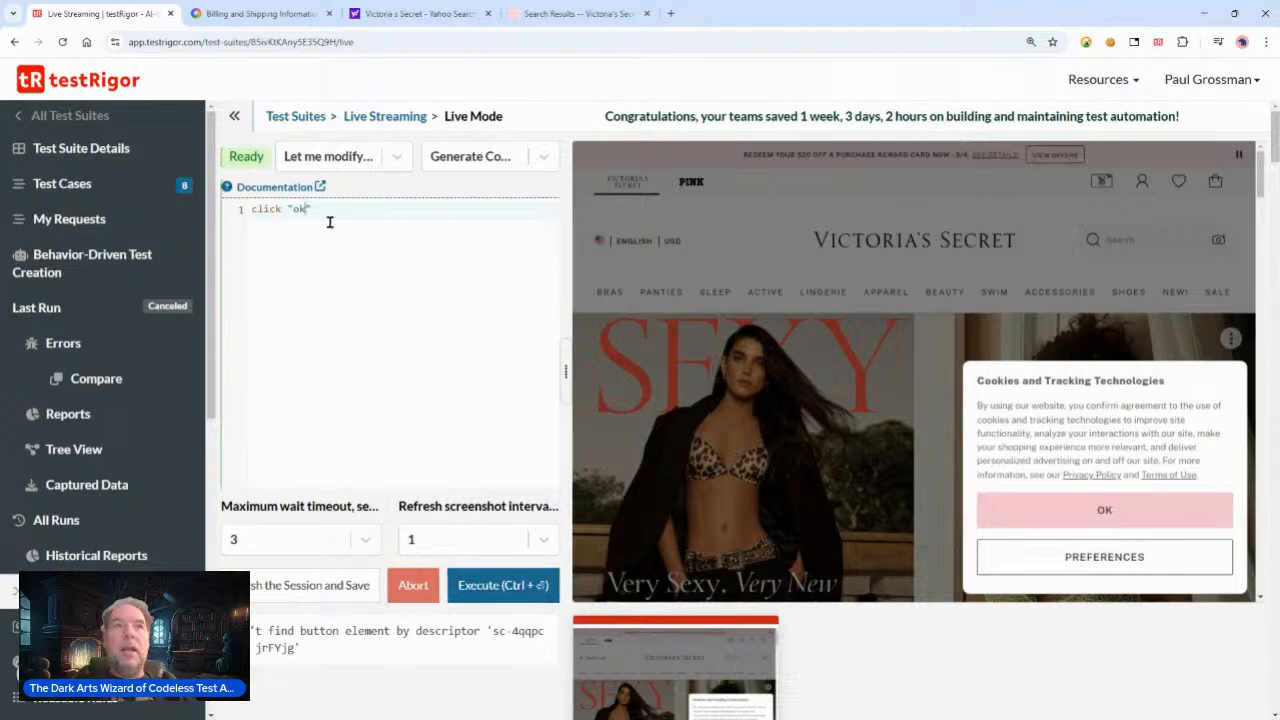
{"action": "type", "text": "exactly"}
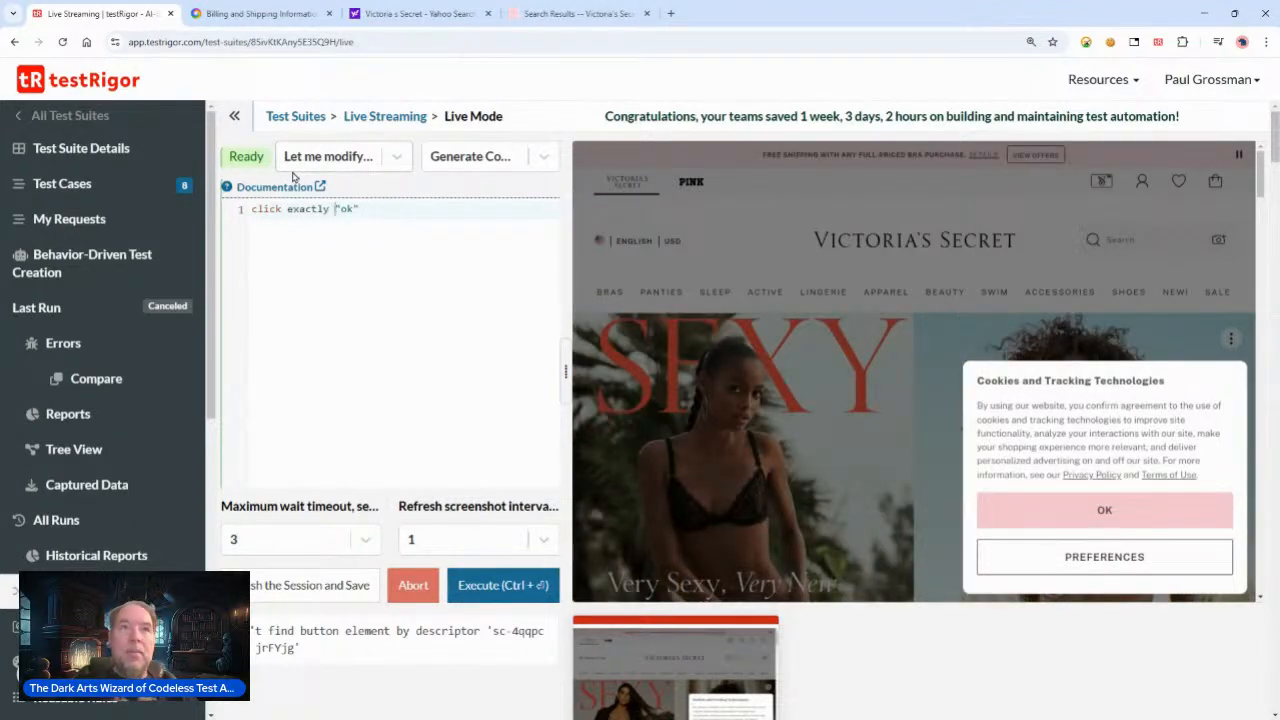
{"action": "key", "text": "shift+Right"}
{"action": "key", "text": "shift+Right"}
{"action": "type", "text": "OK"}
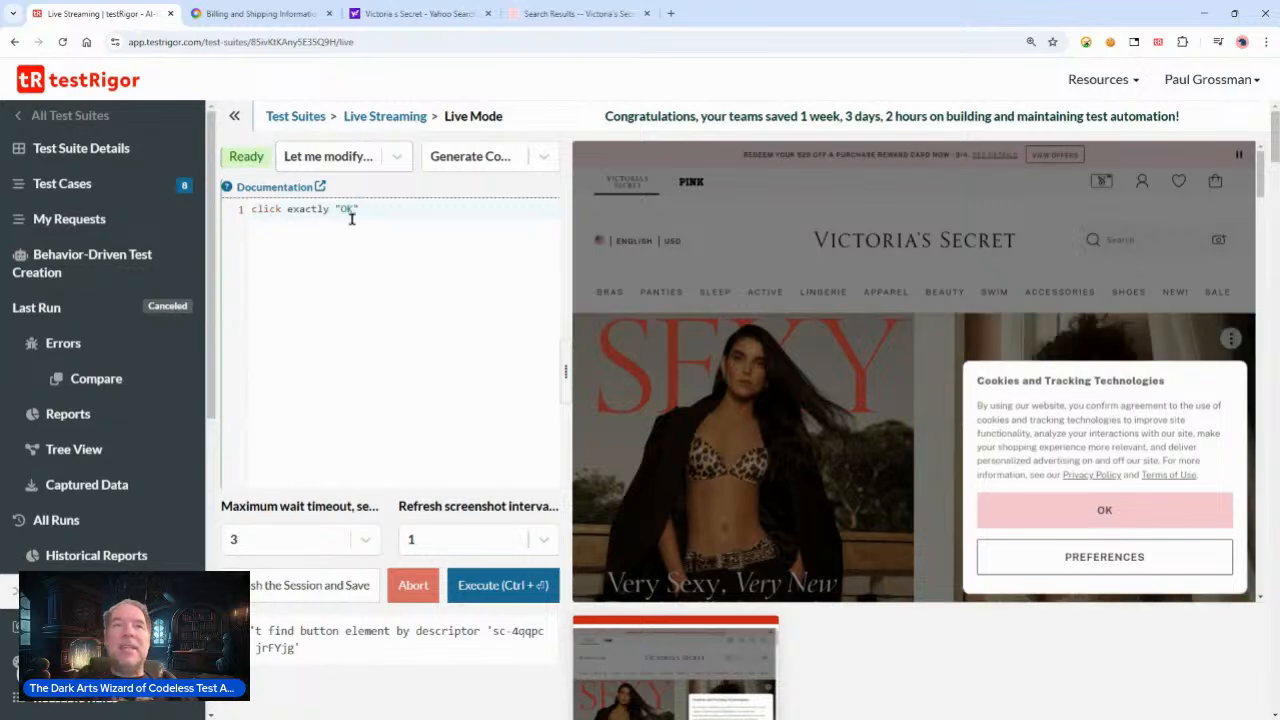
Step: Execute the click exactly "OK" command in Live Mode
{"action": "double_click", "coordinate": [300, 208]}
{"action": "left_click", "coordinate": [391, 208]}
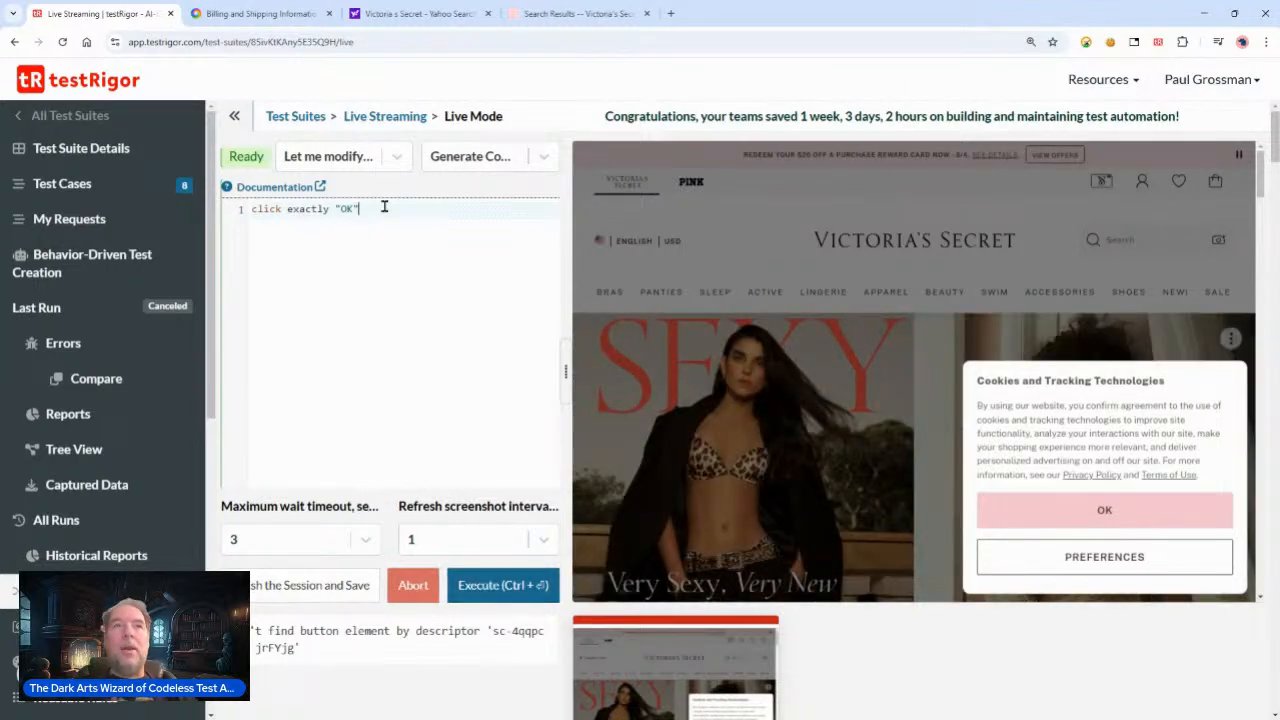
{"action": "left_click", "coordinate": [489, 582]}
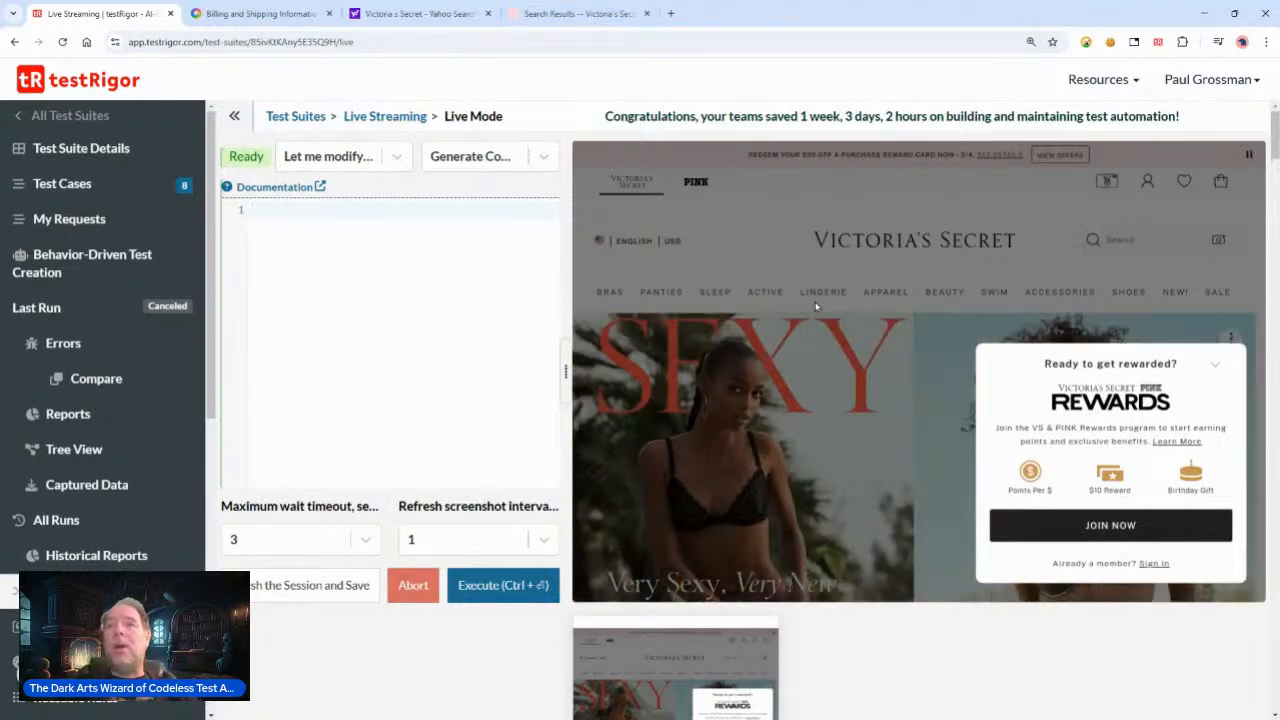
Step: Switch the generator to Generate Locator Options and pick the search field in the live browser to generate its locator
{"action": "left_click", "coordinate": [546, 156]}
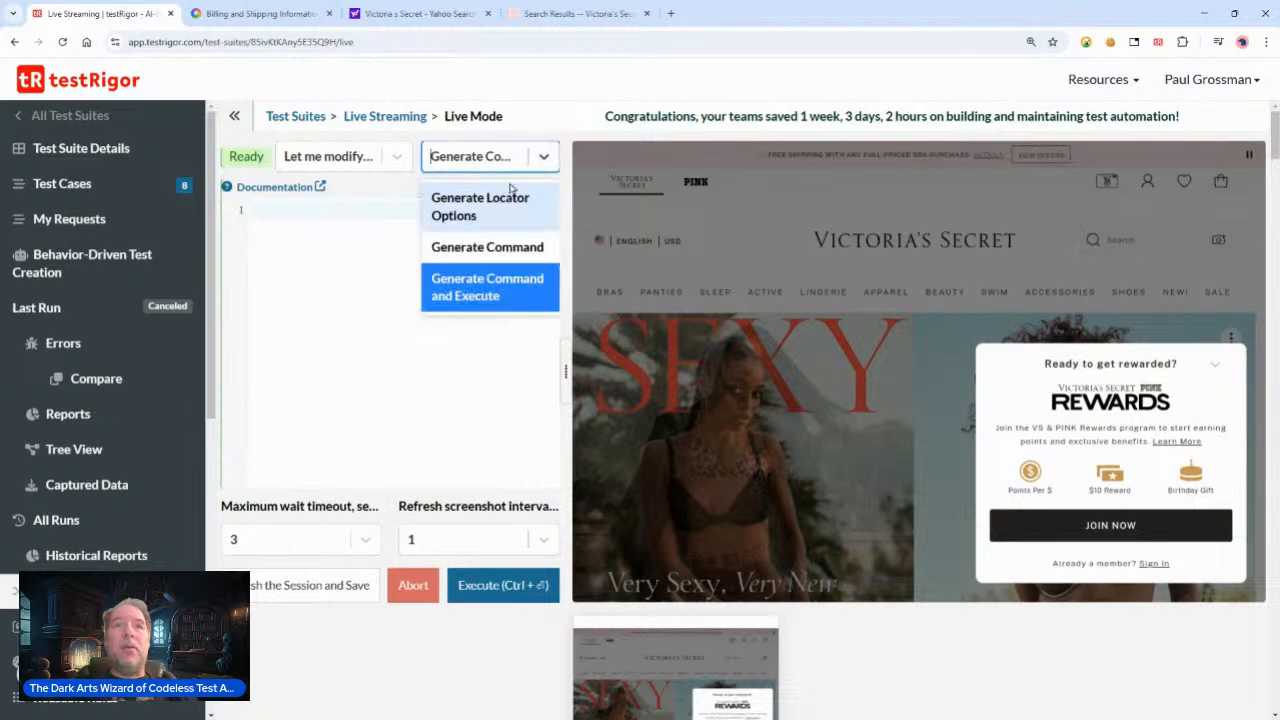
{"action": "left_click", "coordinate": [495, 213]}
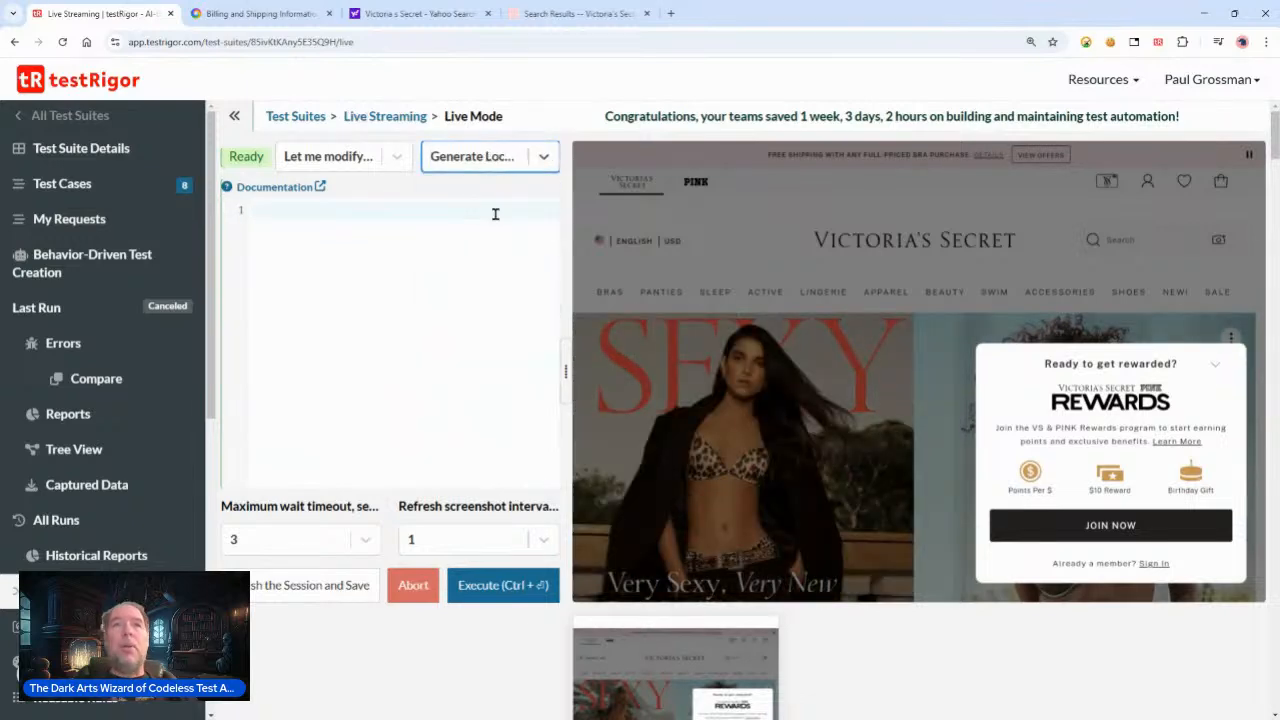
{"action": "left_click", "coordinate": [425, 212]}
{"action": "left_click", "coordinate": [1049, 250]}
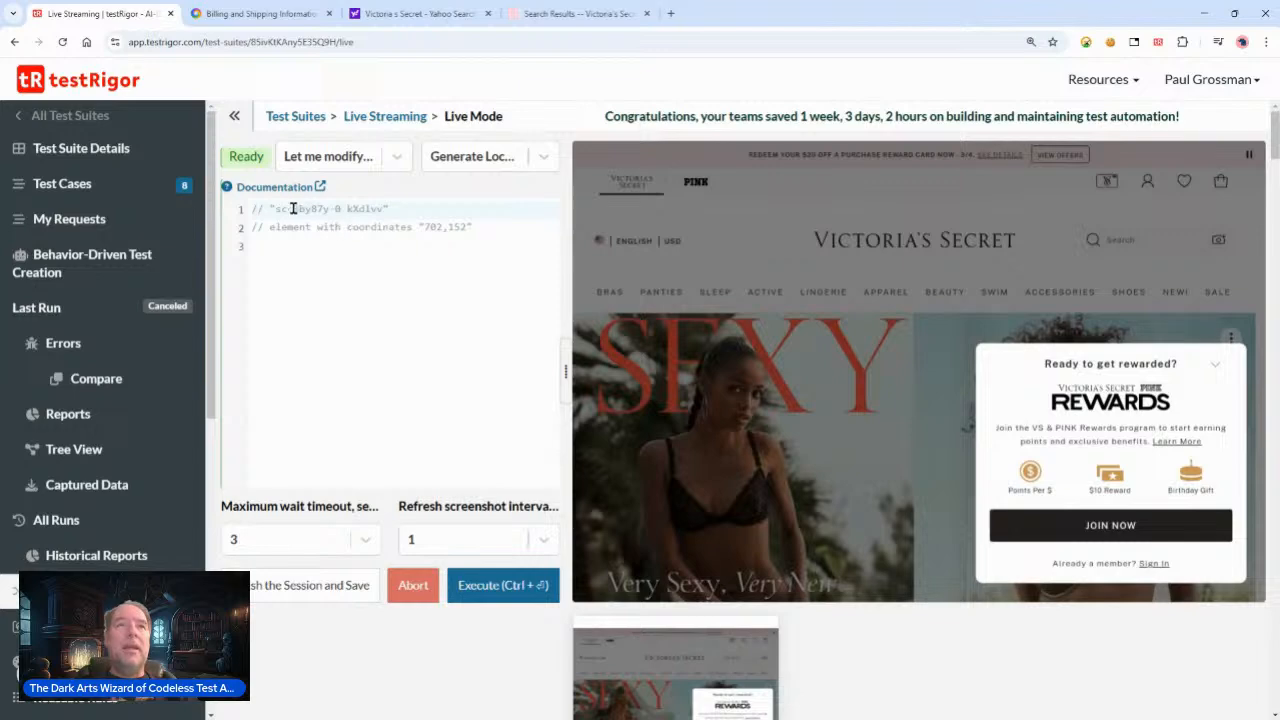
Step: Rewrite the generated lines as click element with coordinates "702,152" and execute it
{"action": "left_click_drag", "start_coordinate": [276, 209], "coordinate": [389, 209]}
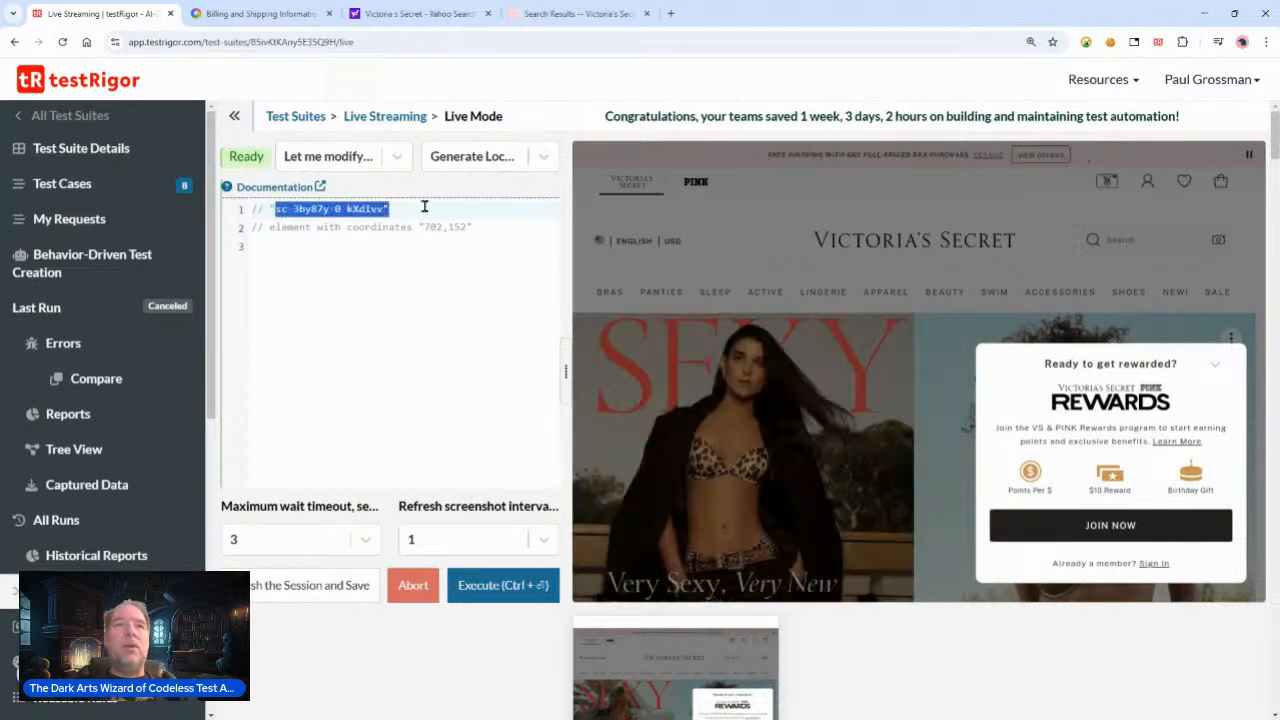
{"action": "left_click", "coordinate": [423, 206]}
{"action": "left_click_drag", "start_coordinate": [274, 209], "coordinate": [382, 209]}
{"action": "double_click", "coordinate": [260, 227]}
{"action": "type", "text": "click"}
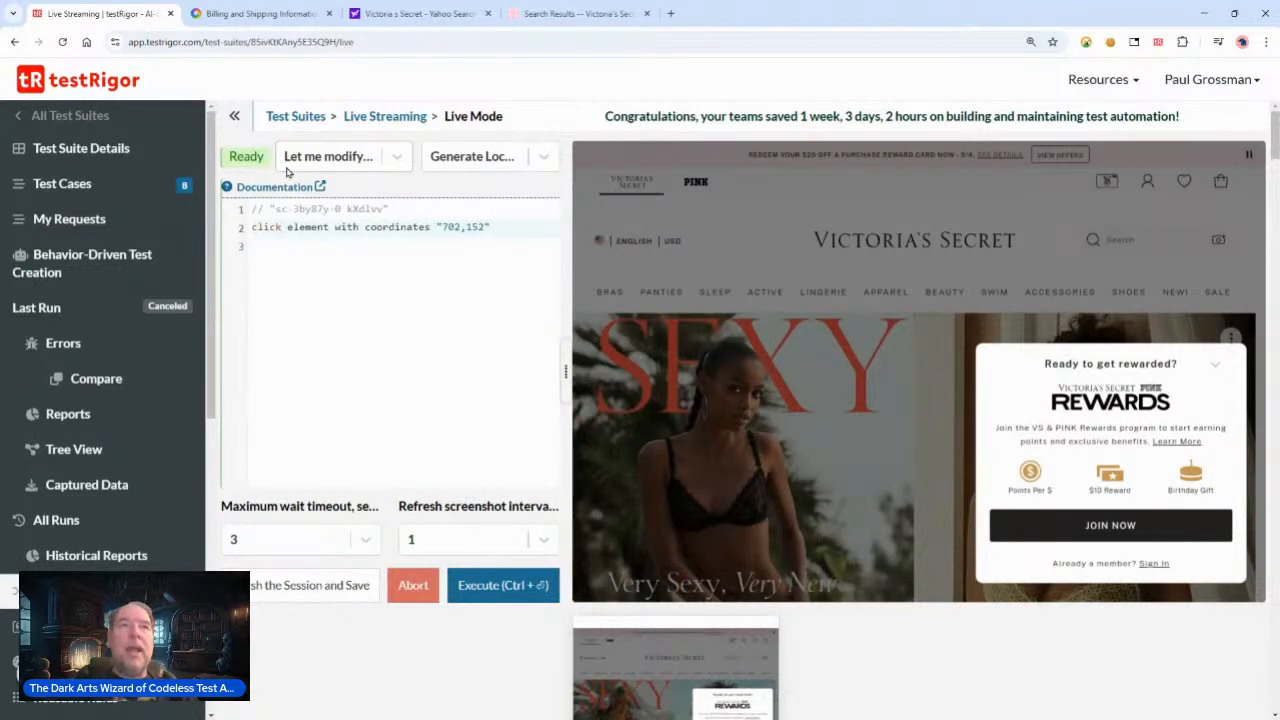
{"action": "left_click", "coordinate": [491, 595]}
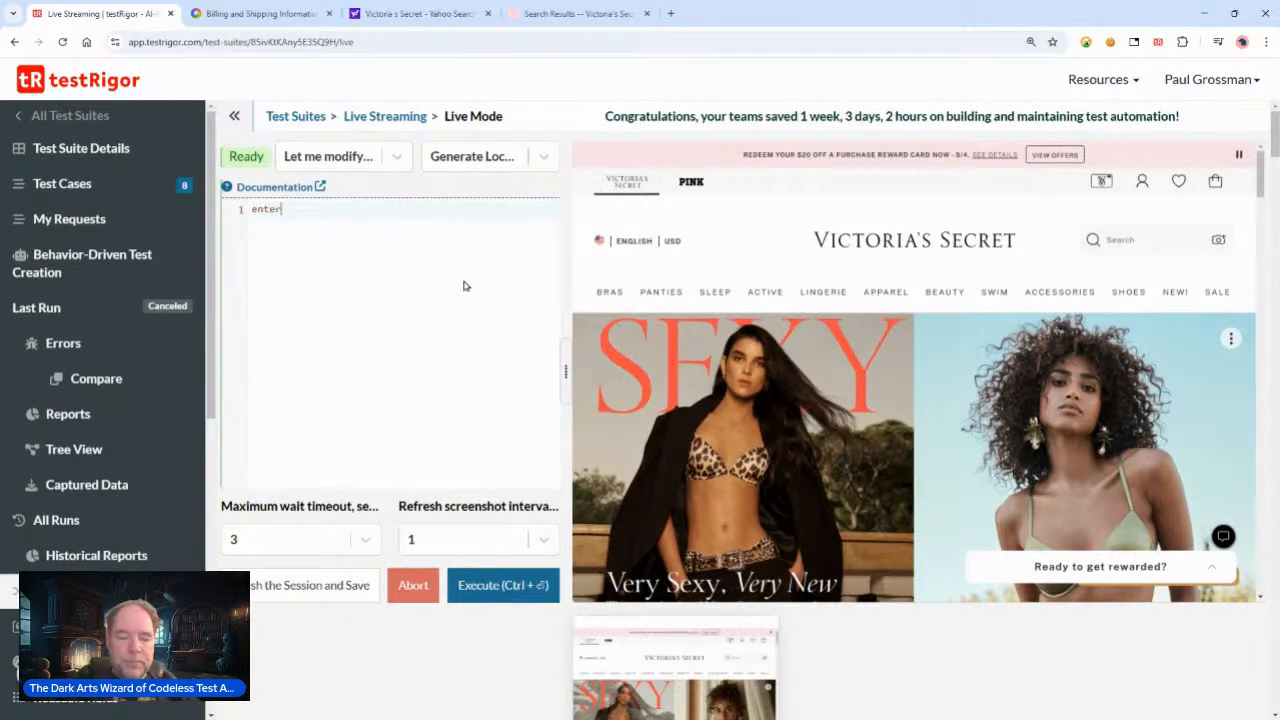
Step: Write and execute the command enter "Jackets" into "search", fixing the typo in "into"
{"action": "type", "text": "\"Jackets\" inbto \"search"}
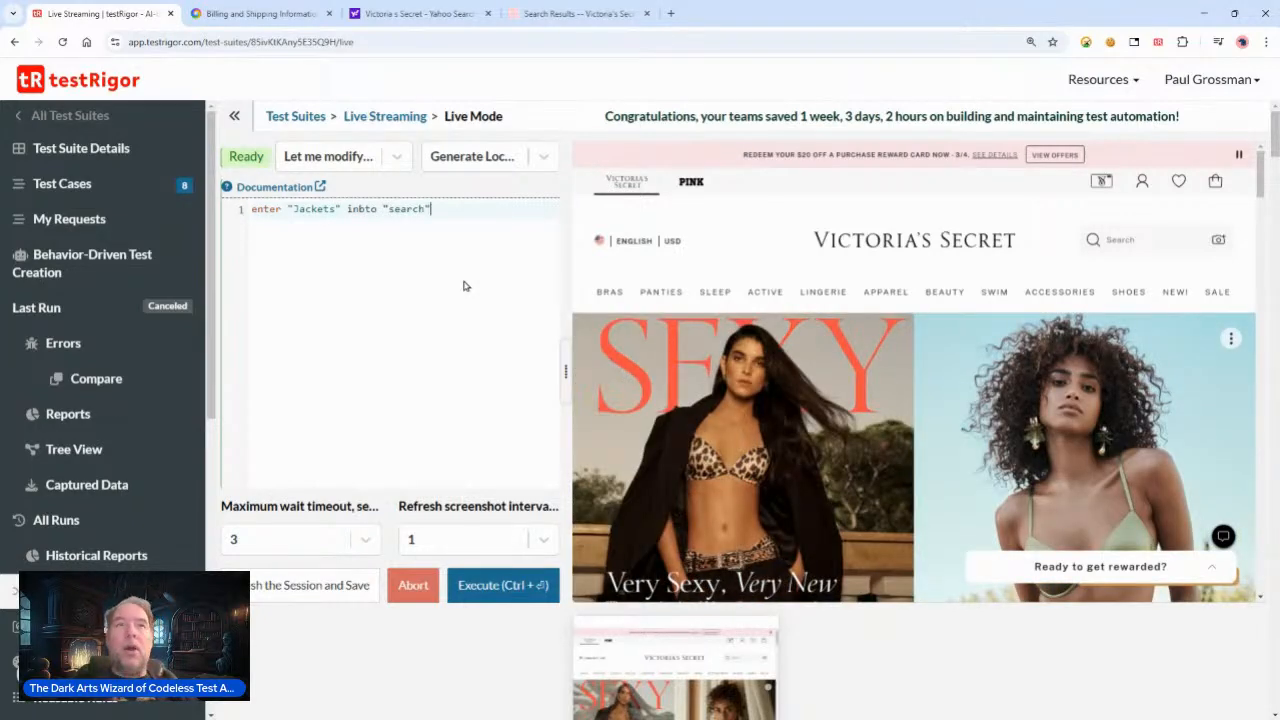
{"action": "left_click", "coordinate": [368, 208]}
{"action": "key", "text": "BackSpace"}
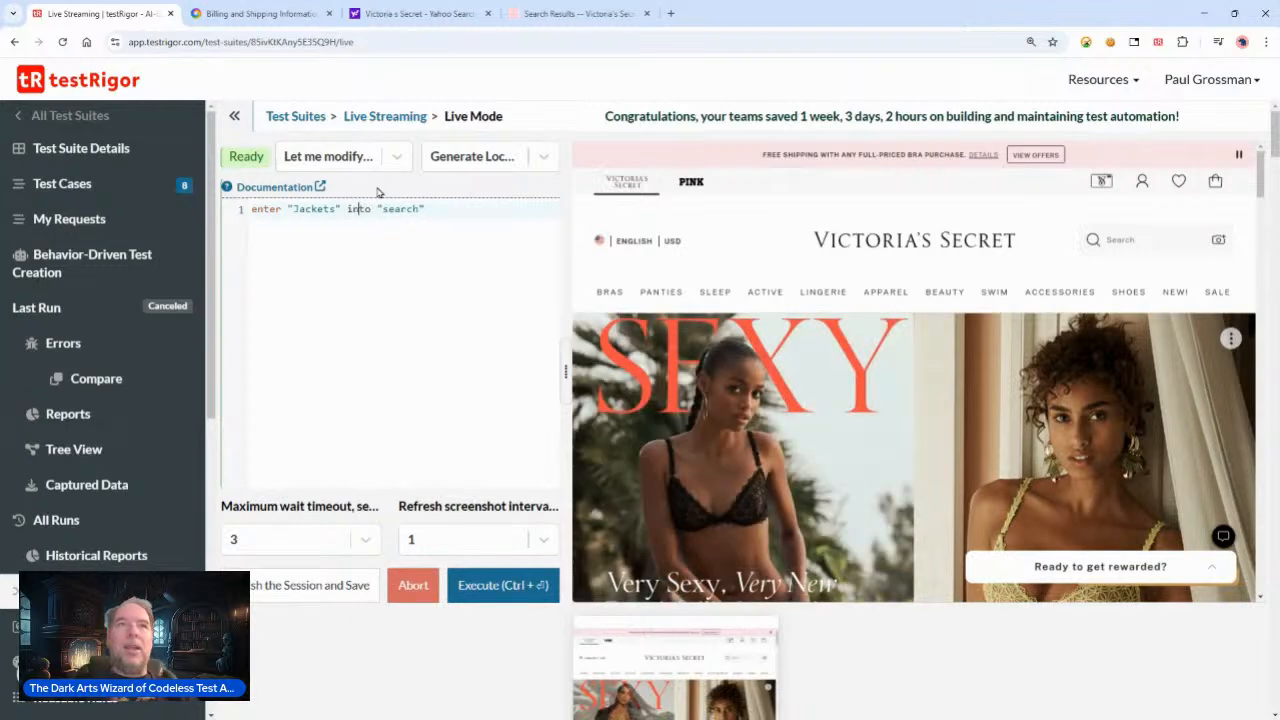
{"action": "left_click", "coordinate": [500, 585]}
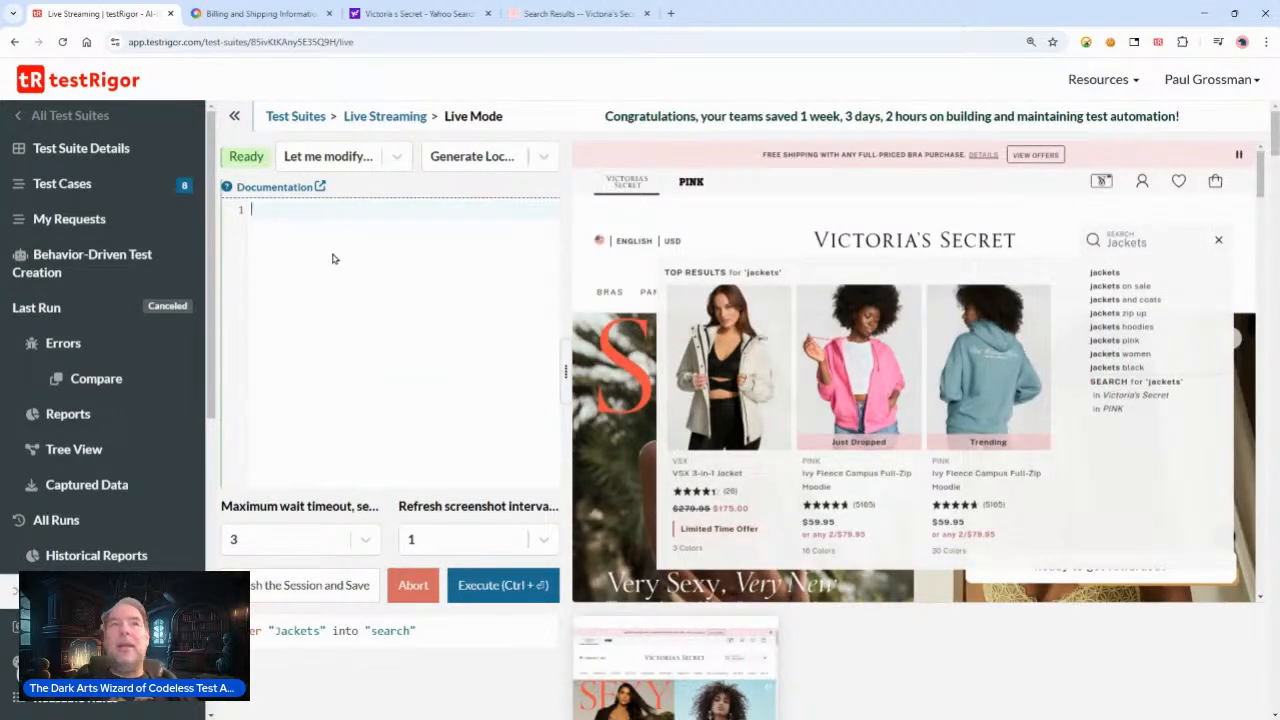
Step: Try to generate a locator by picking the jackets zip up suggestion in the live browser
{"action": "left_click", "coordinate": [1121, 292]}
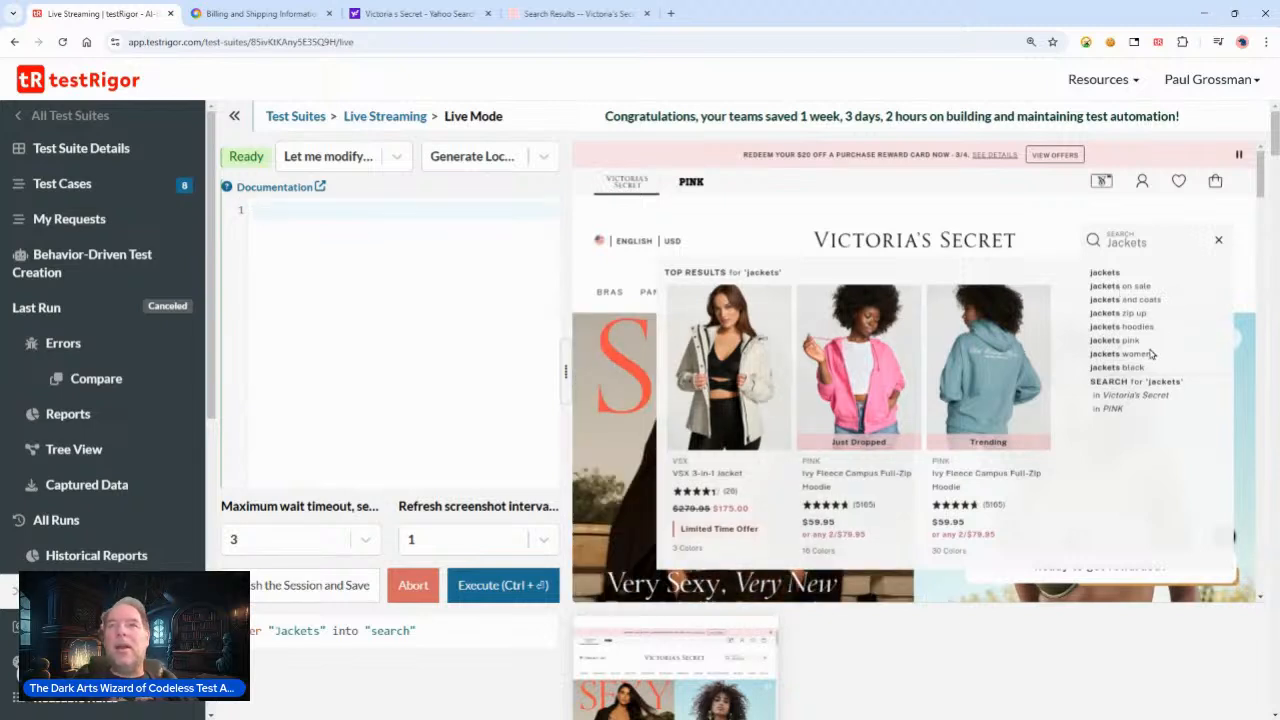
{"action": "left_click", "coordinate": [1140, 290]}
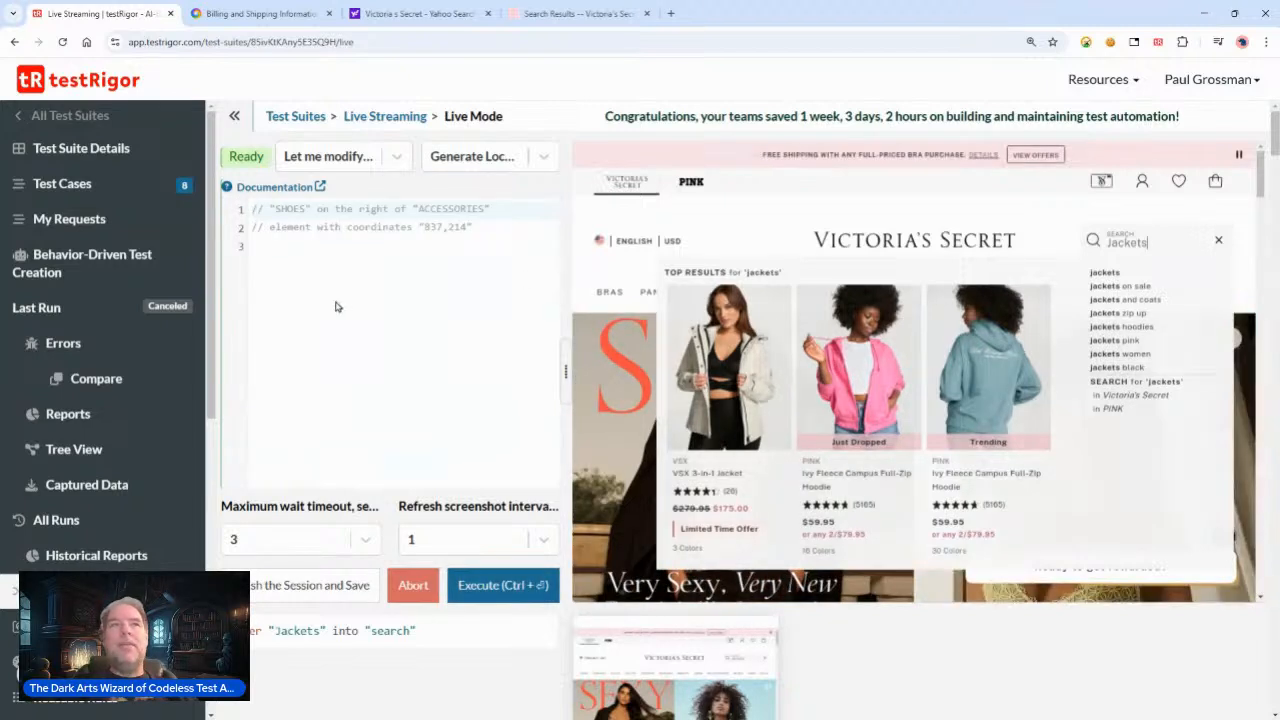
Step: Switch the generator to Generate Command and the execution mode to Execute input
{"action": "left_click", "coordinate": [490, 158]}
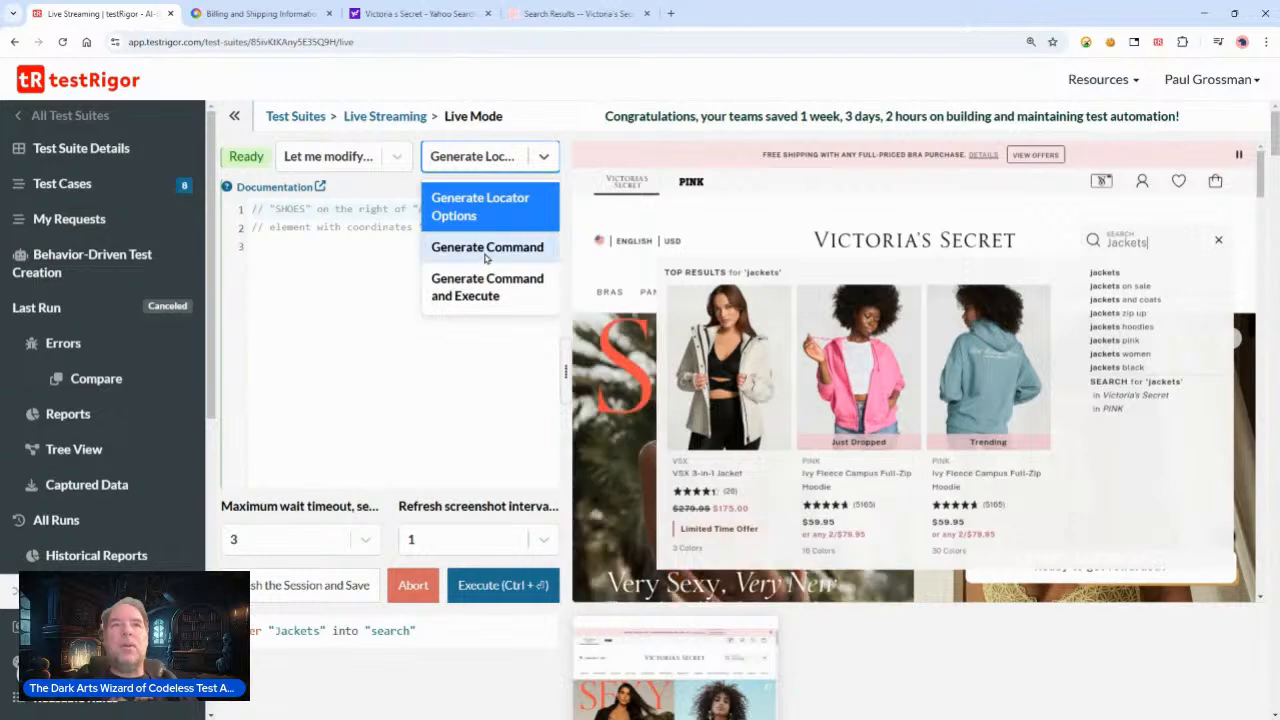
{"action": "left_click", "coordinate": [478, 250]}
{"action": "left_click", "coordinate": [308, 248]}
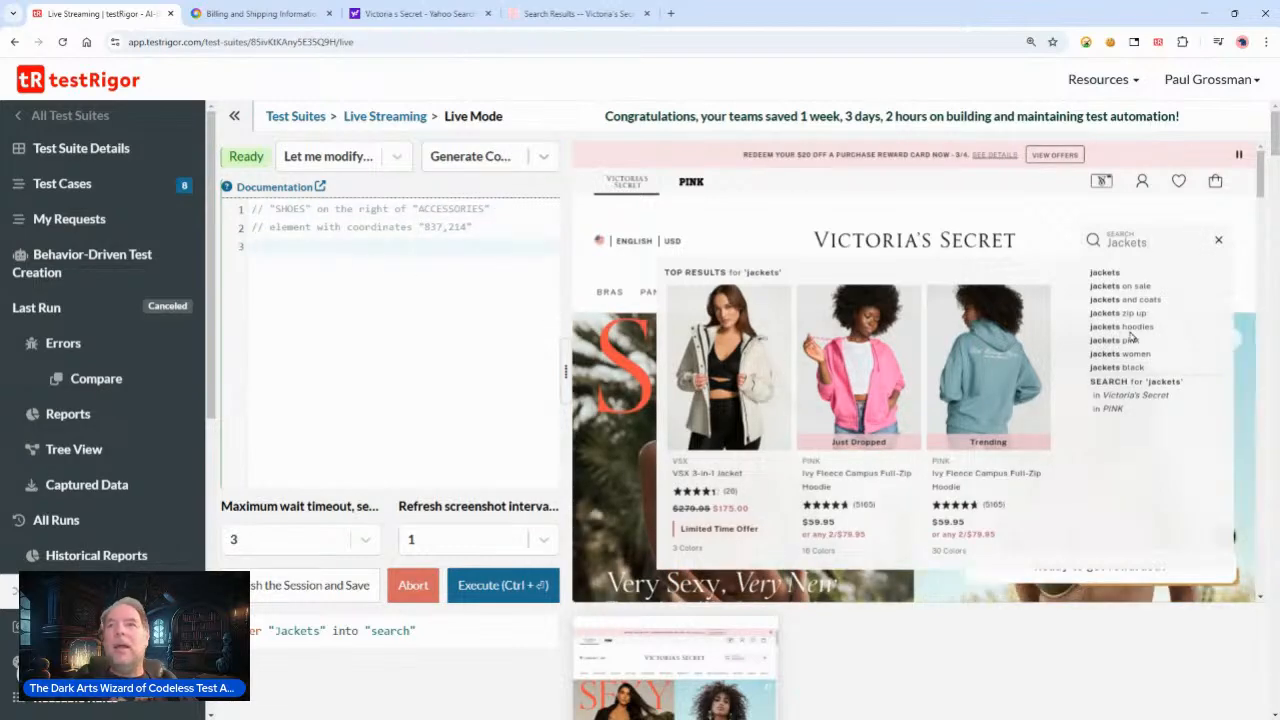
{"action": "left_click", "coordinate": [400, 156]}
{"action": "left_click", "coordinate": [340, 213]}
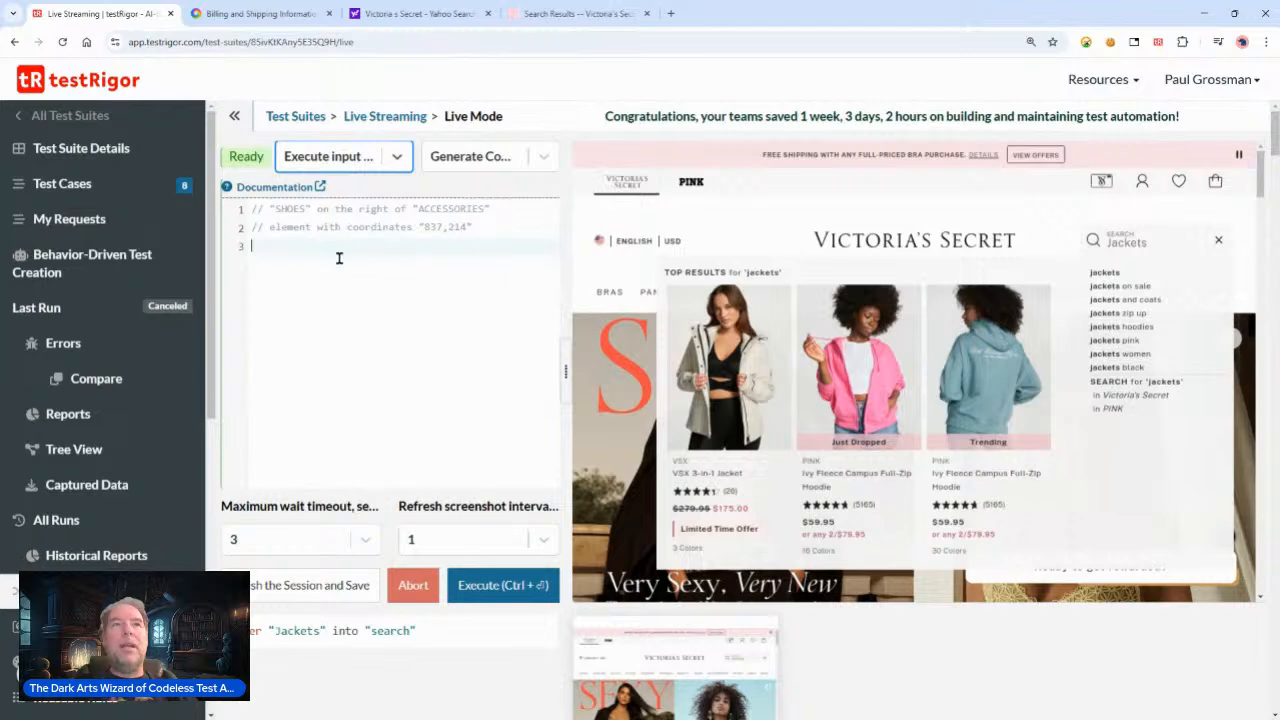
Step: Try generating a click command by picking a suggestion in the live browser, then clear the editor
{"action": "left_click", "coordinate": [1132, 334]}
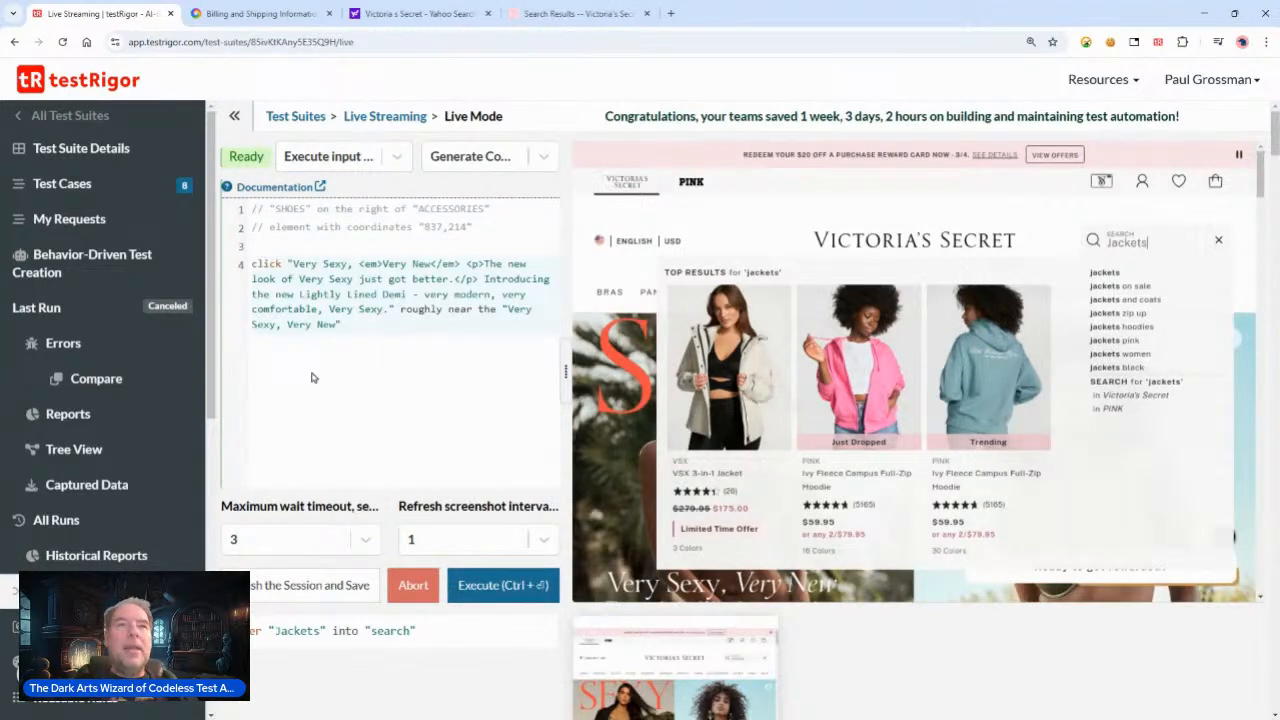
{"action": "left_click_drag", "start_coordinate": [353, 332], "coordinate": [281, 258]}
{"action": "key", "text": "BackSpace"}
{"action": "key", "text": "BackSpace"}
{"action": "key", "text": "BackSpace"}
{"action": "key", "text": "BackSpace"}
{"action": "key", "text": "BackSpace"}
{"action": "key", "text": "BackSpace"}
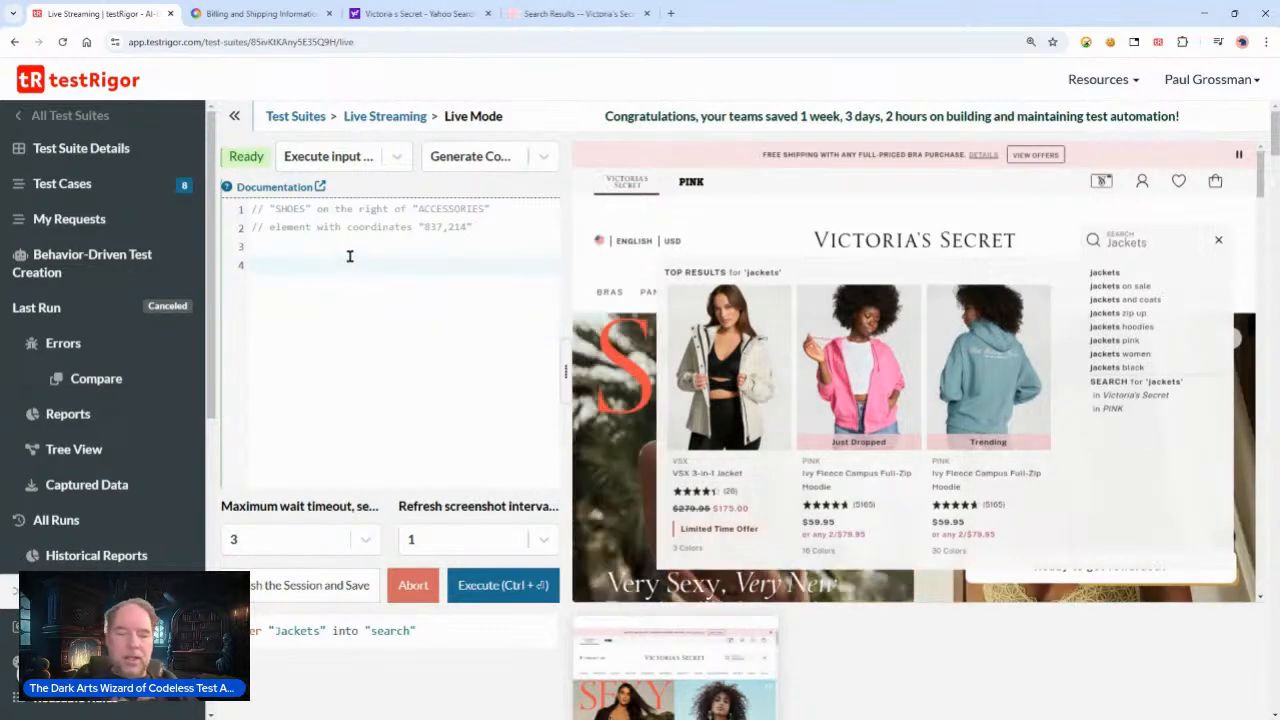
{"action": "key", "text": "ctrl+a"}
{"action": "key", "text": "BackSpace"}
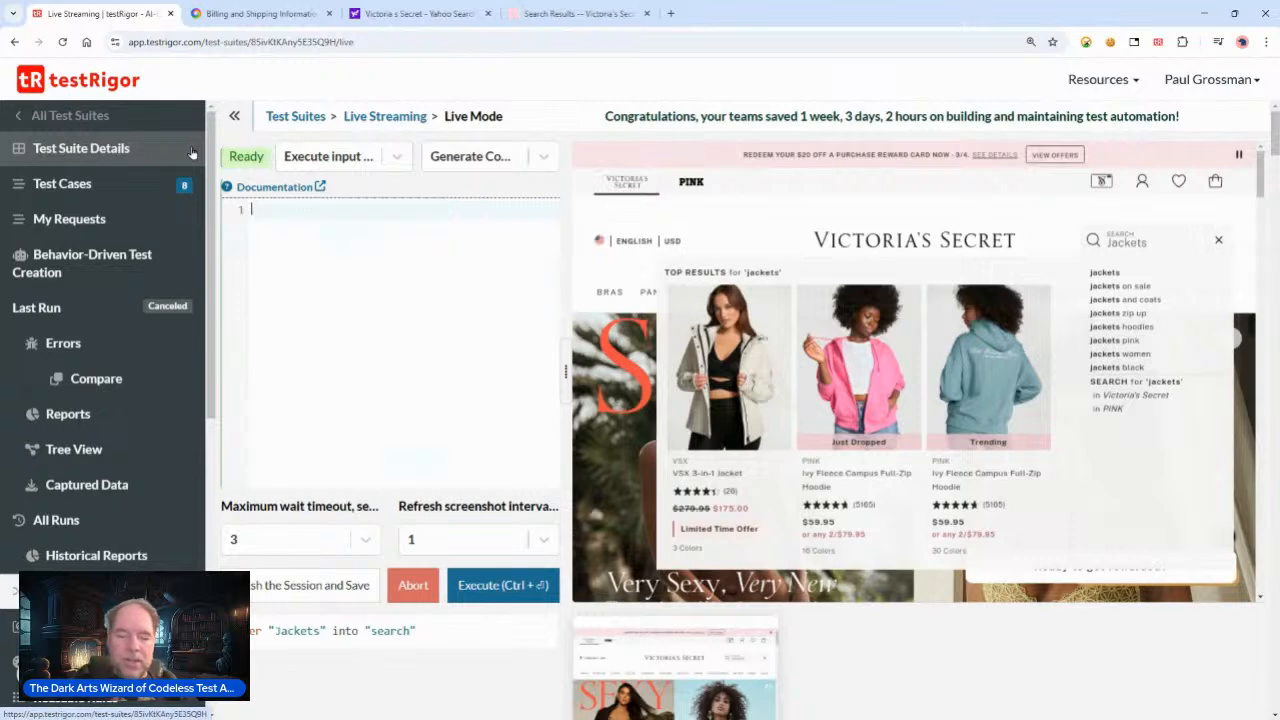
Step: Write and execute the command \check "Jackets zip up" is visible
{"action": "type", "text": "\\check "}
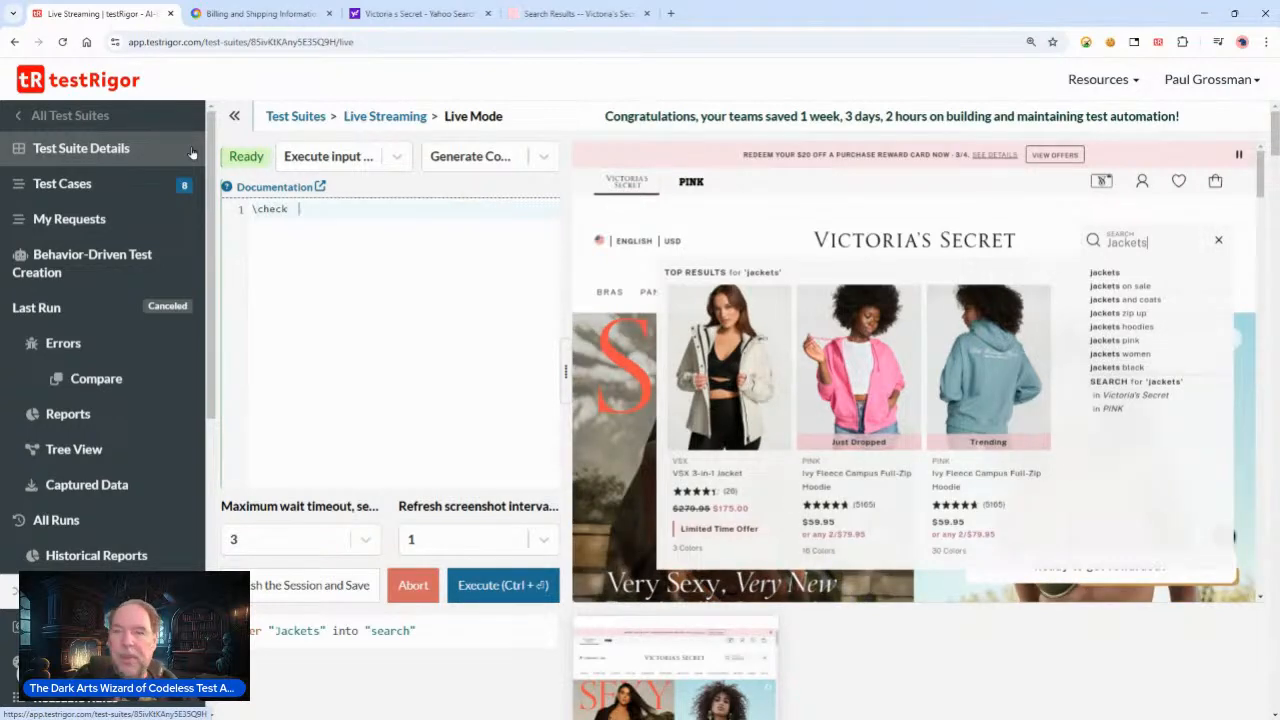
{"action": "type", "text": "\"Jackets z"}
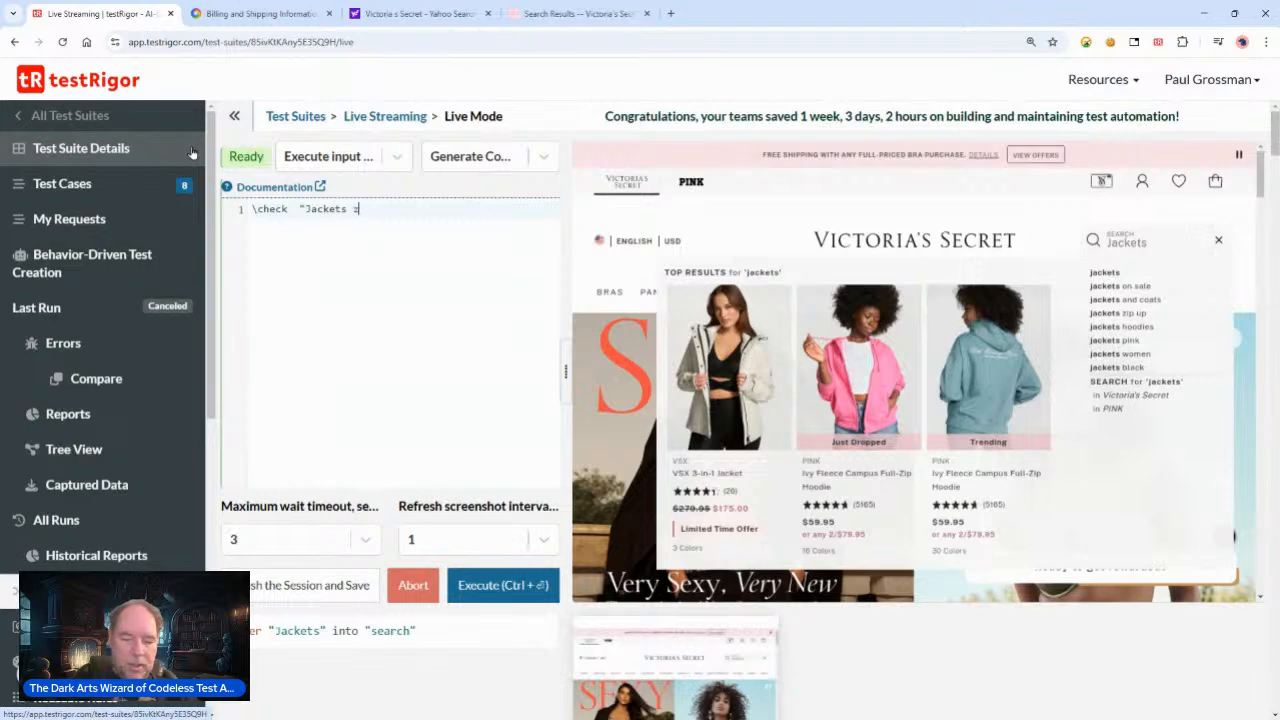
{"action": "type", "text": "ip up"}
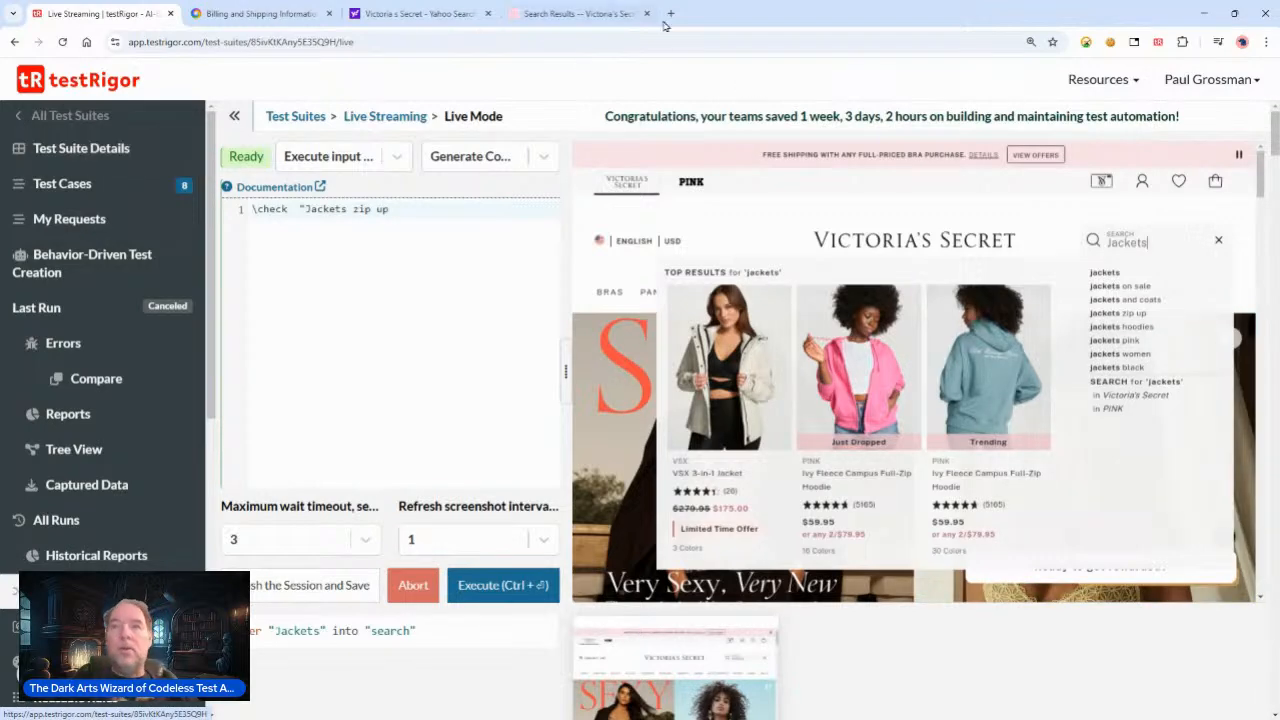
{"action": "type", "text": "\" is visible"}
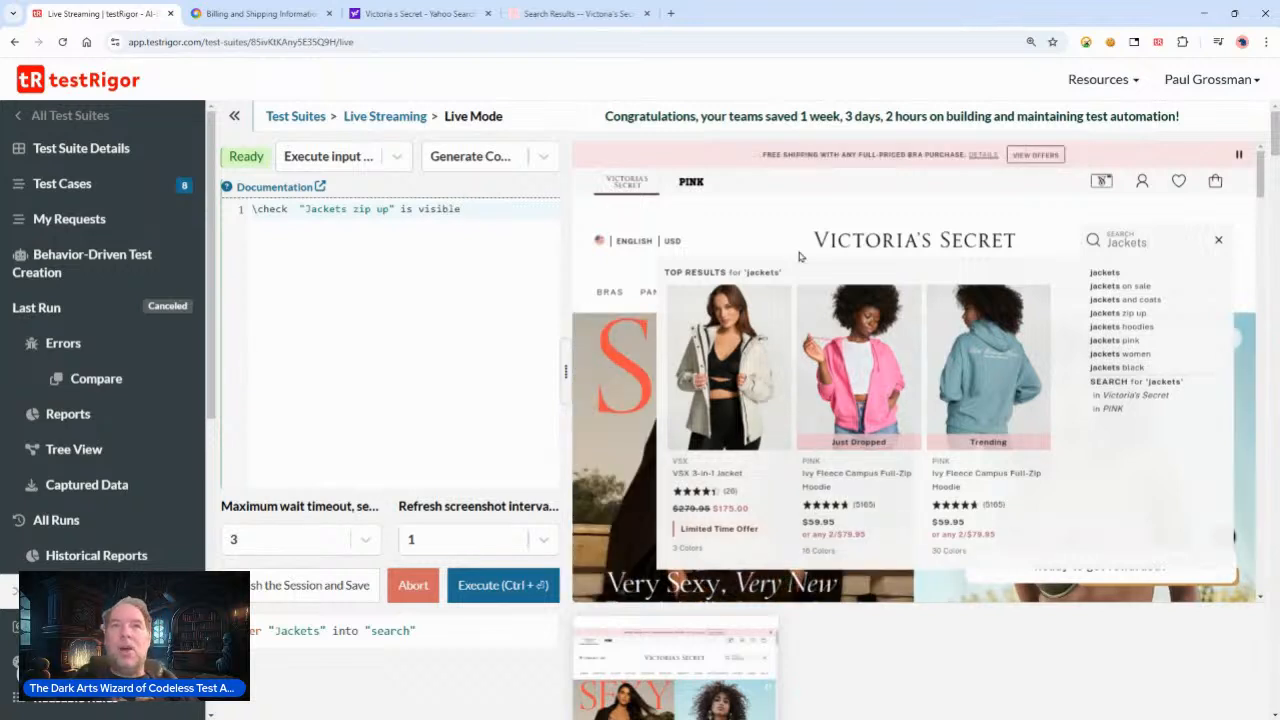
{"action": "left_click", "coordinate": [487, 590]}
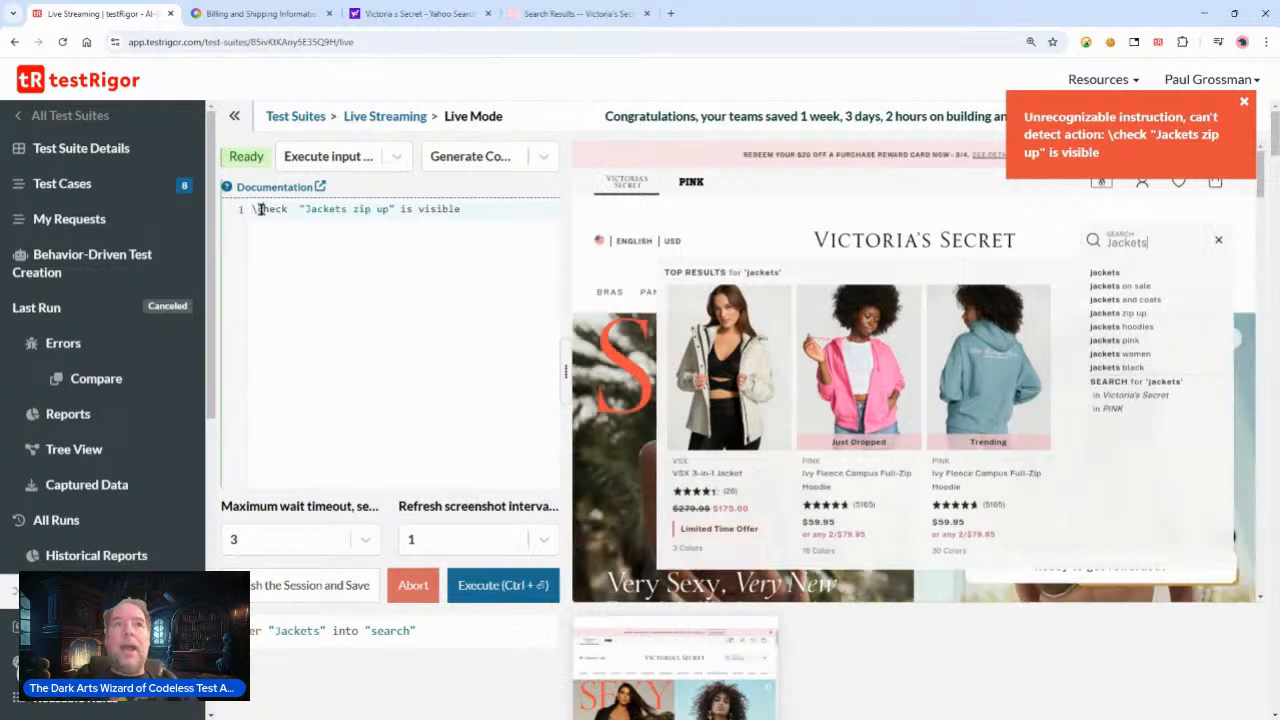
Step: Remove the leading backslash, re-execute the check "Jackets zip up" is visible command and dismiss the error notice
{"action": "key", "text": "Delete"}
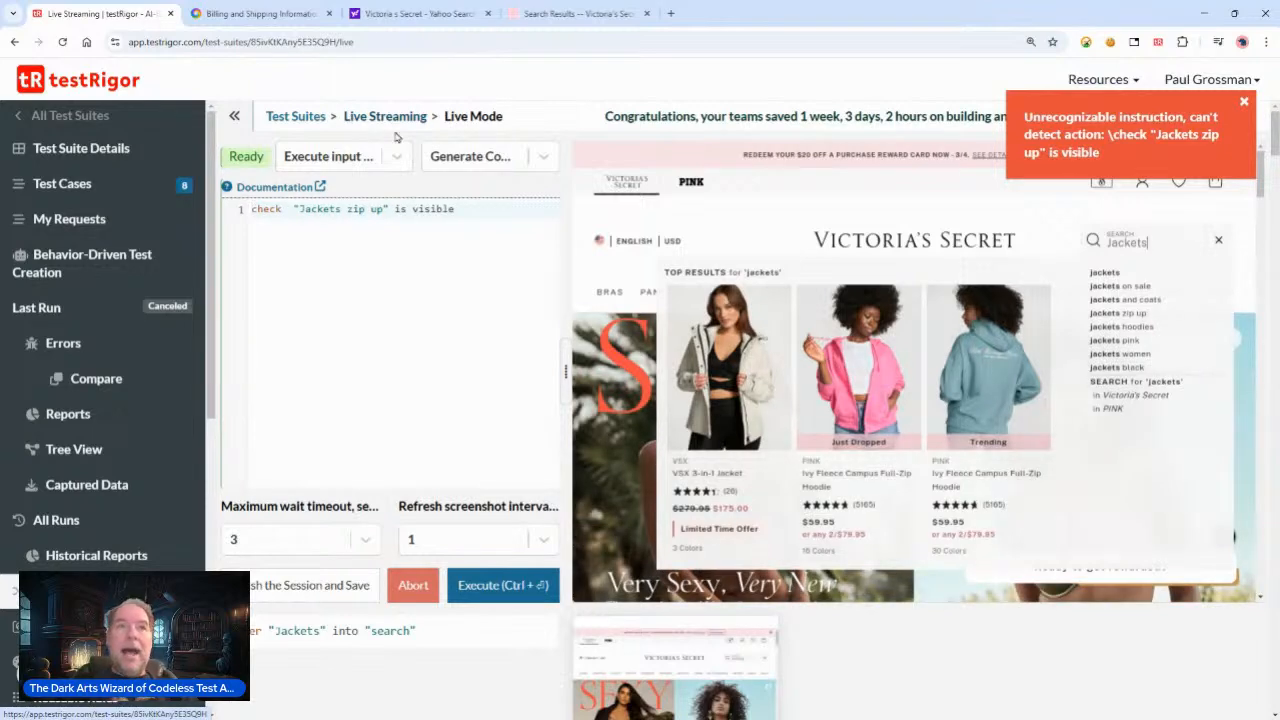
{"action": "key", "text": "ctrl+Return"}
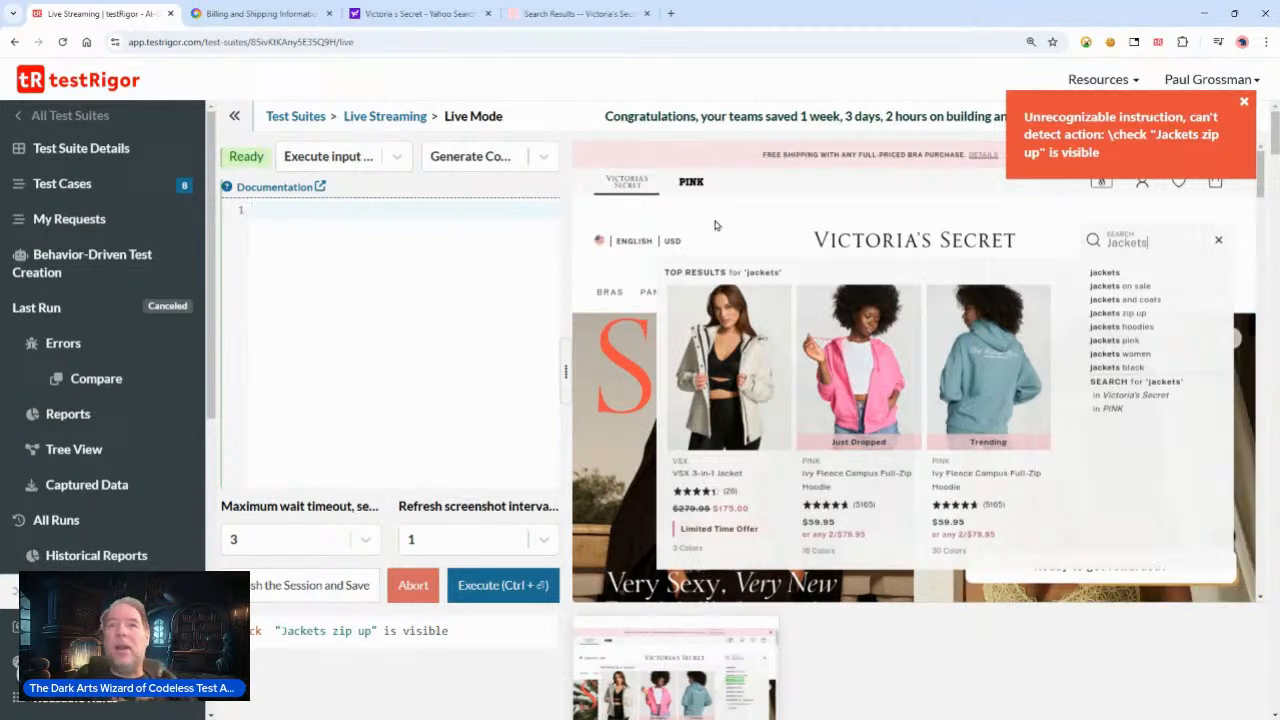
{"action": "left_click", "coordinate": [1243, 102]}
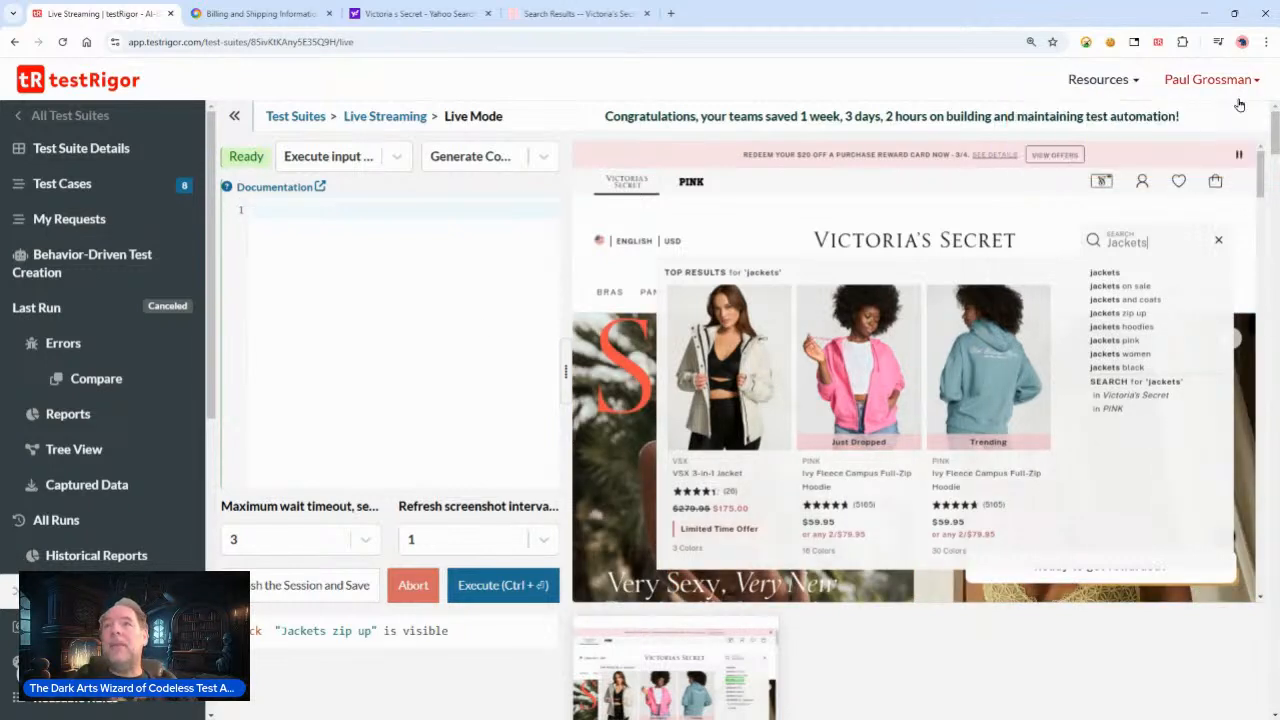
Step: Open and enlarge the latest execution screenshot to examine the highlighted jackets zip up suggestion
{"action": "scroll", "coordinate": [457, 443], "scroll_direction": "down", "scroll_amount": 2}
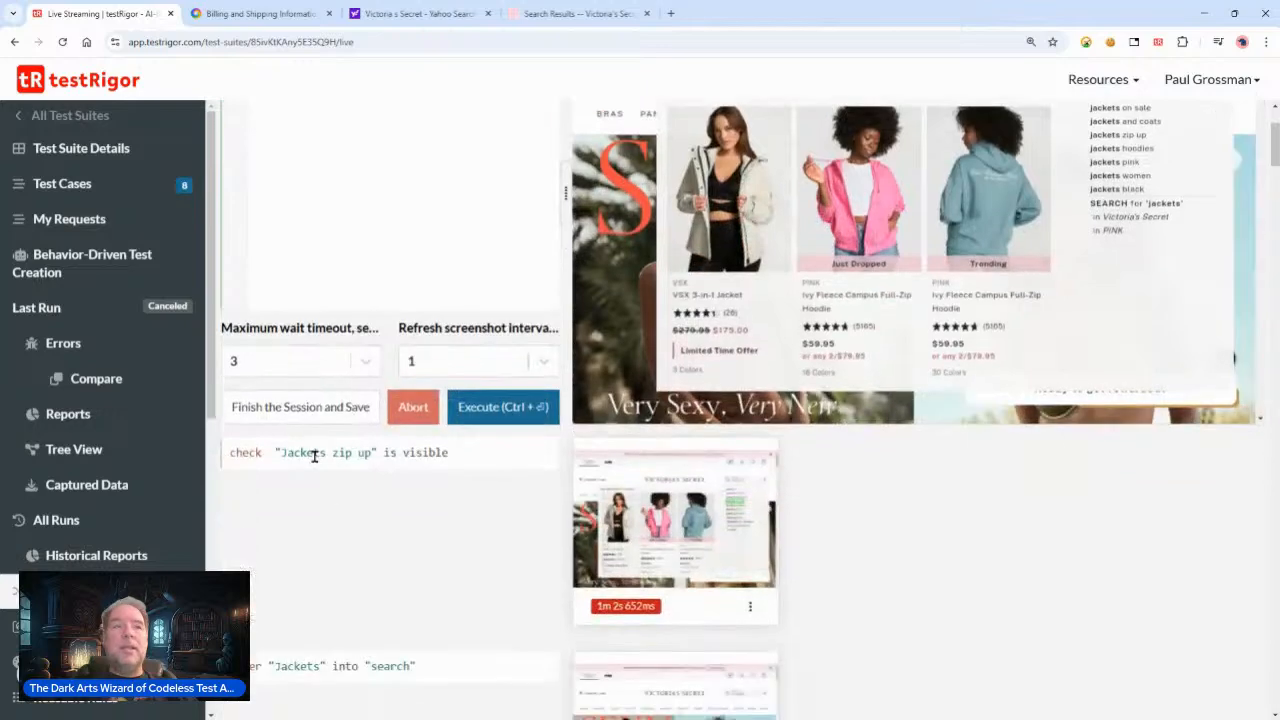
{"action": "left_click_drag", "start_coordinate": [446, 452], "coordinate": [250, 455]}
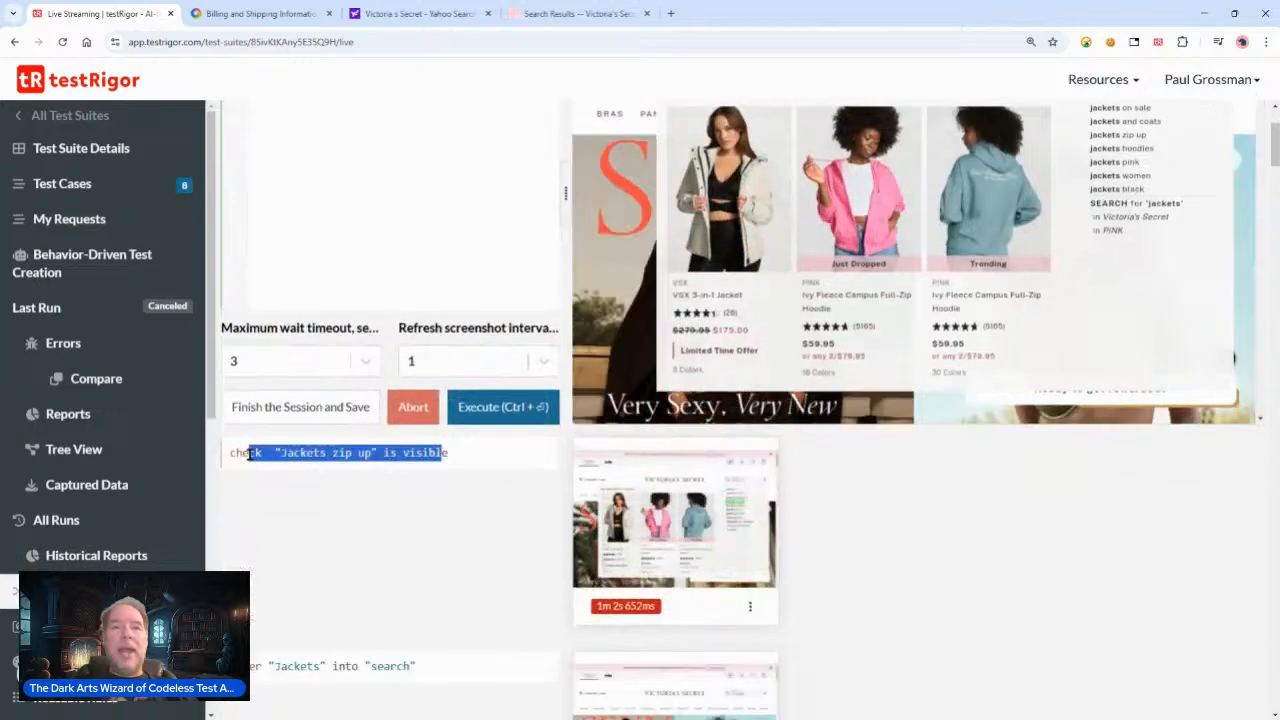
{"action": "left_click", "coordinate": [715, 520]}
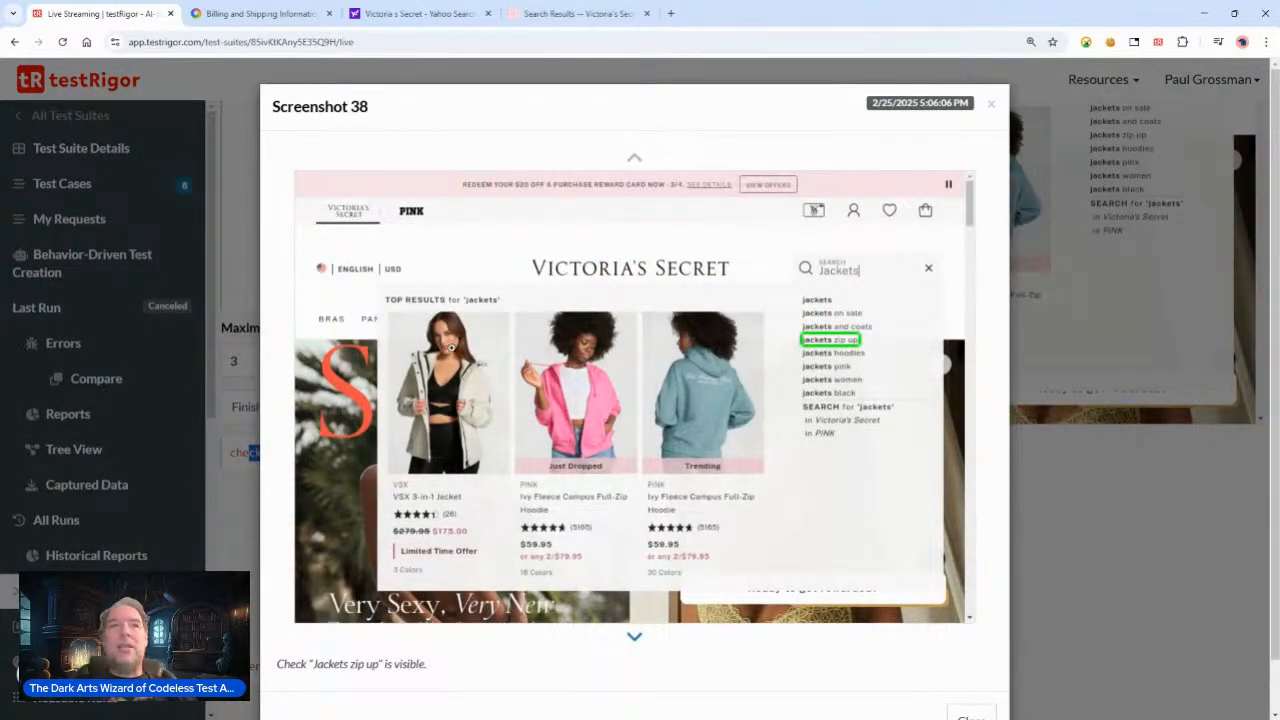
{"action": "left_click", "coordinate": [743, 279]}
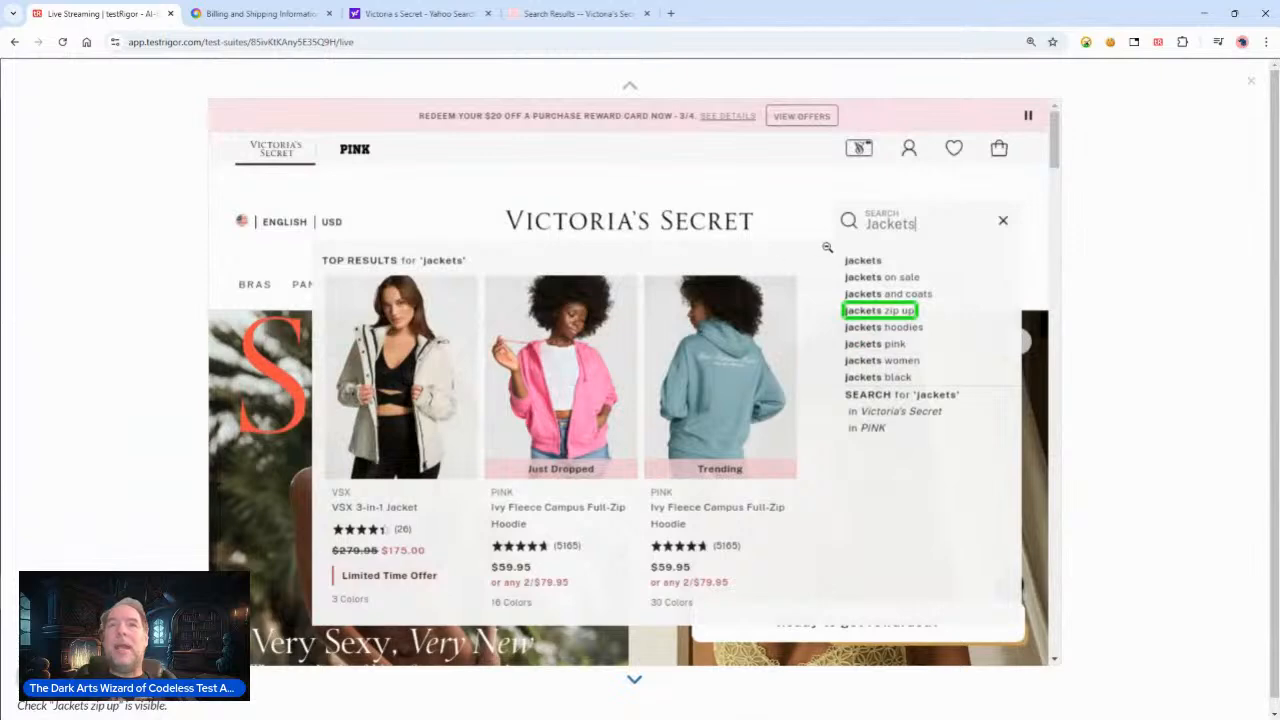
{"action": "left_click", "coordinate": [830, 246]}
{"action": "left_click", "coordinate": [994, 104]}
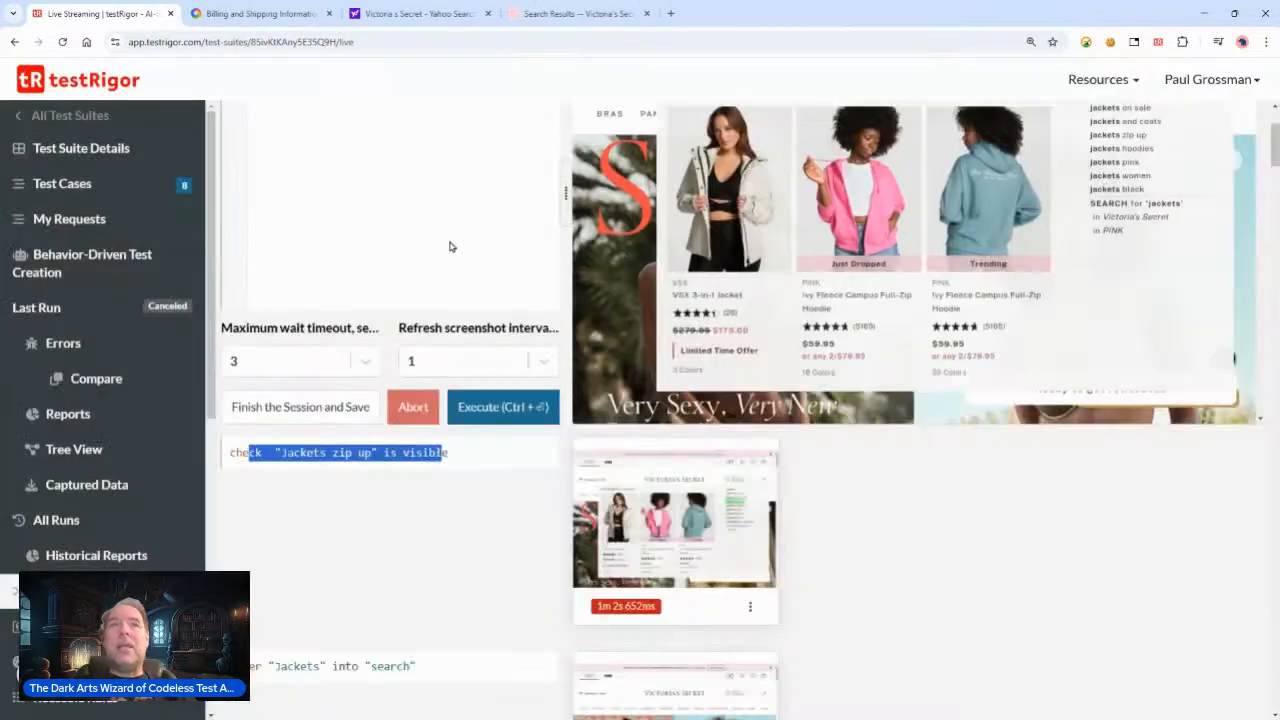
{"action": "scroll", "coordinate": [330, 200], "scroll_direction": "up", "scroll_amount": 3}
Step: Write and execute the command check page "contains a woman wearing a pink jacket" using AI
{"action": "left_click", "coordinate": [330, 203]}
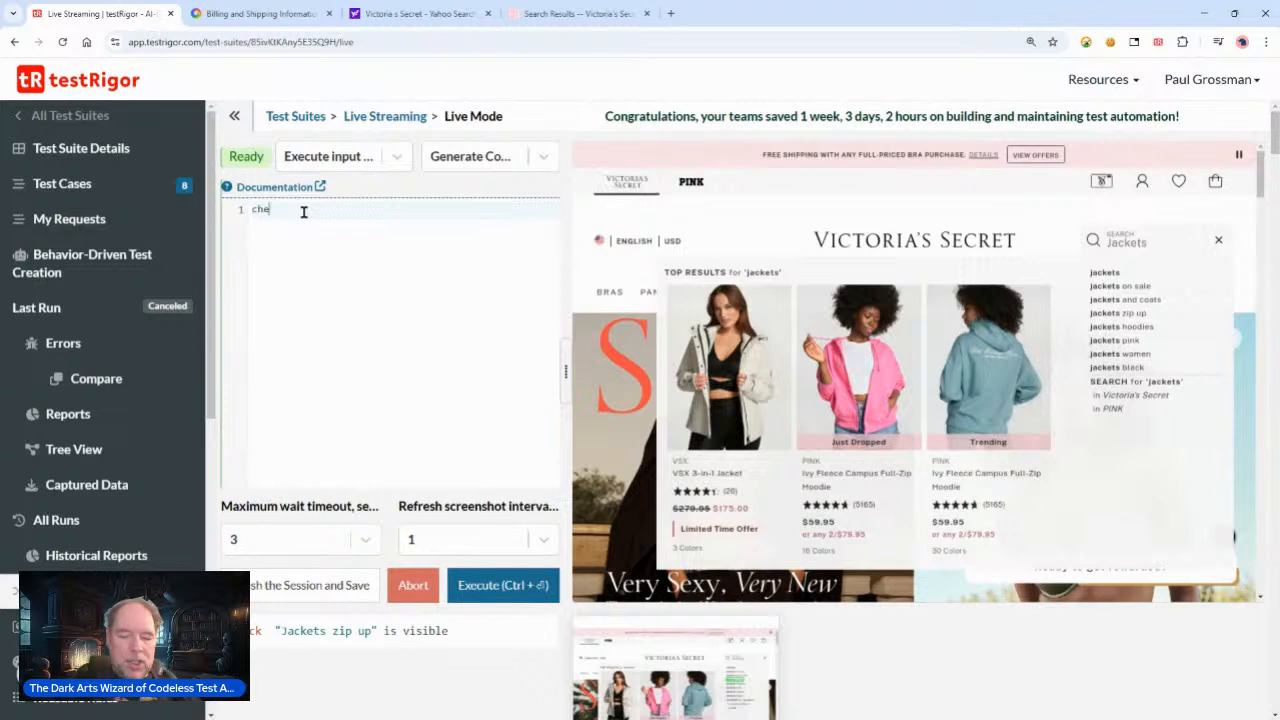
{"action": "type", "text": "ck pa"}
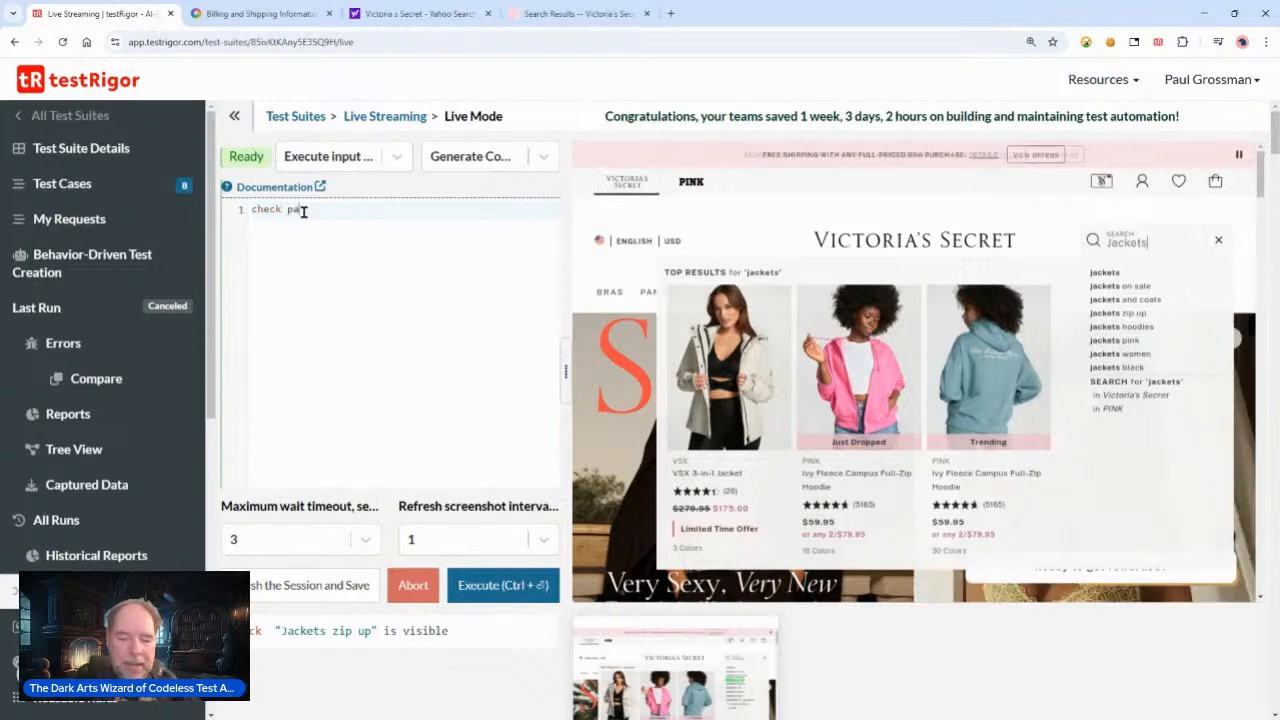
{"action": "type", "text": "ge \""}
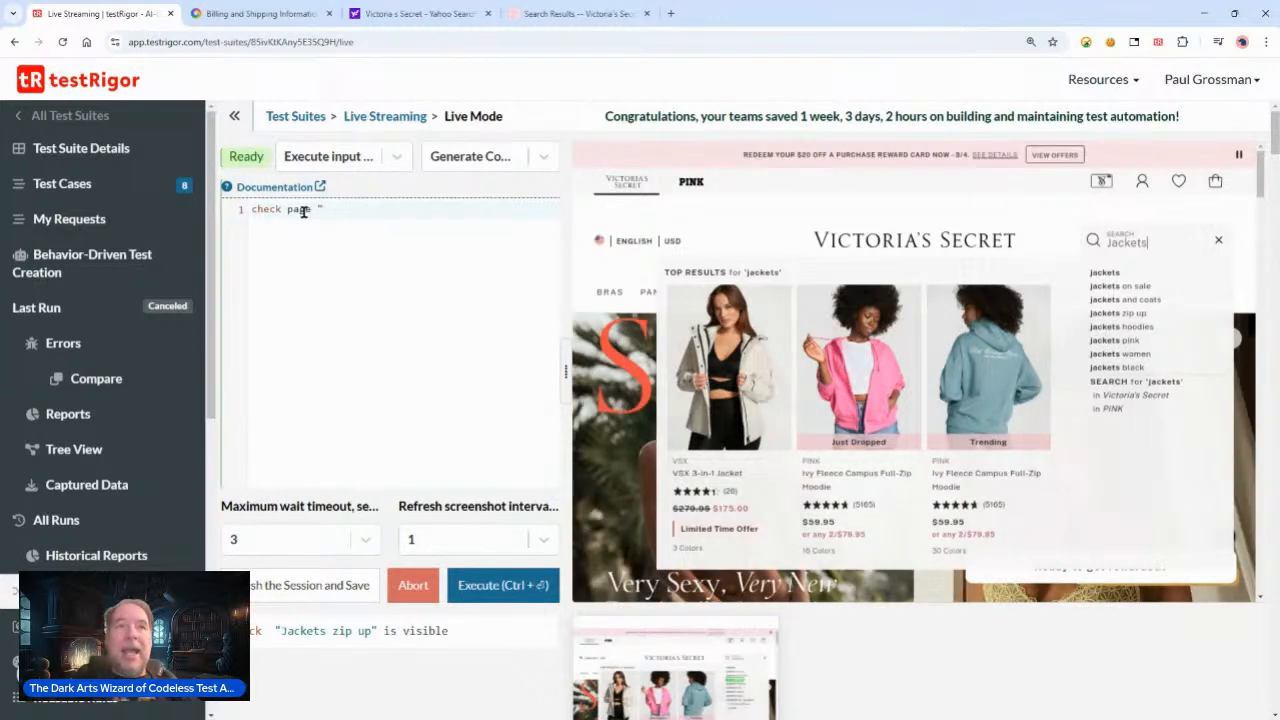
{"action": "type", "text": "contains a woman we"}
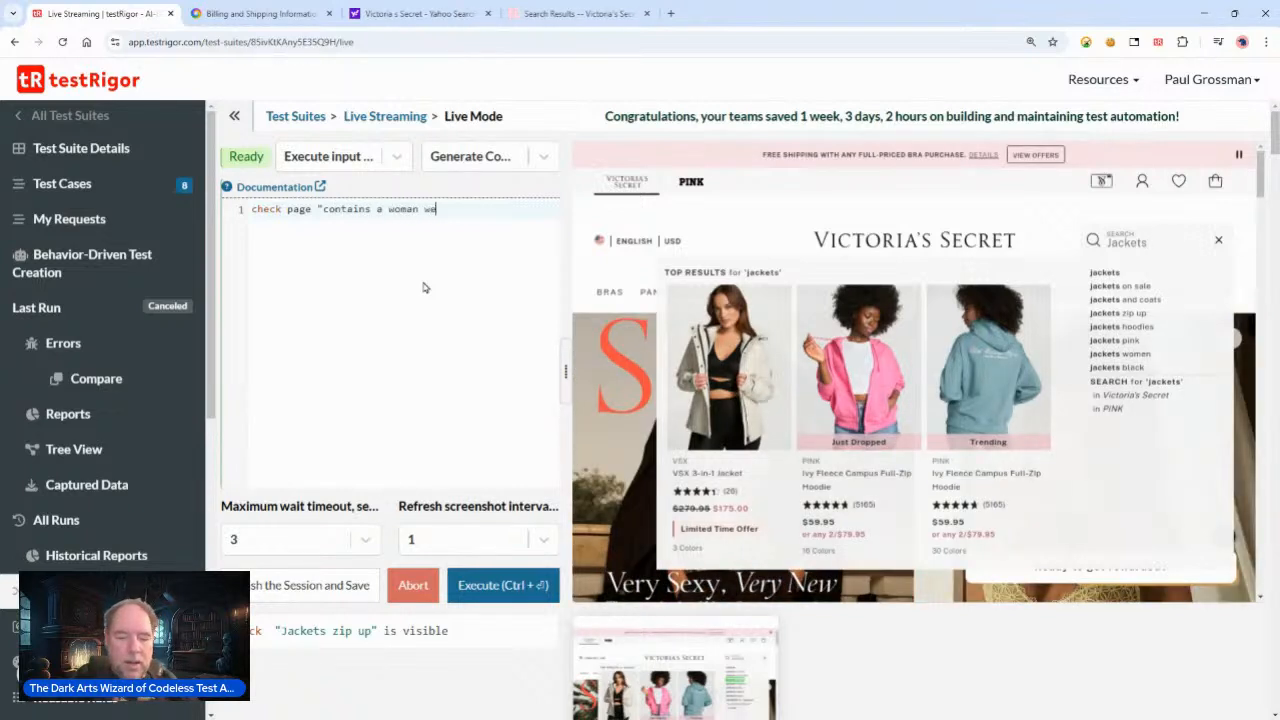
{"action": "type", "text": "aring a "}
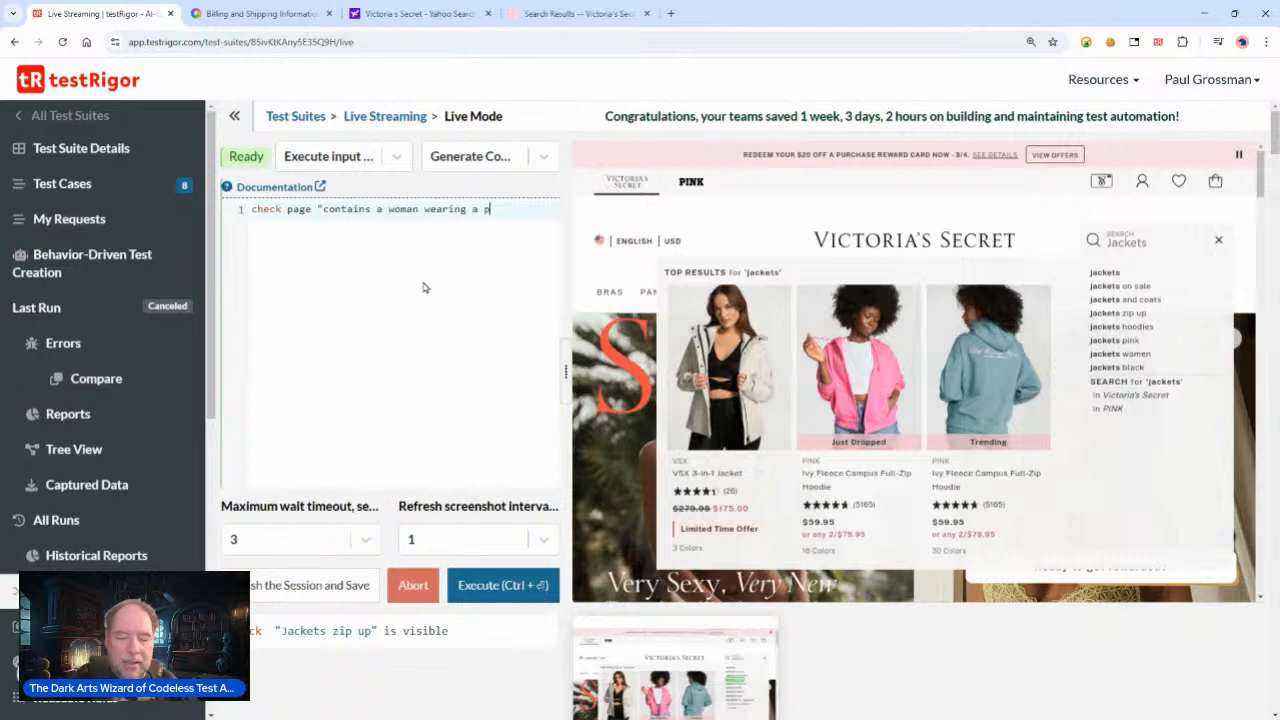
{"action": "type", "text": "pick jack"}
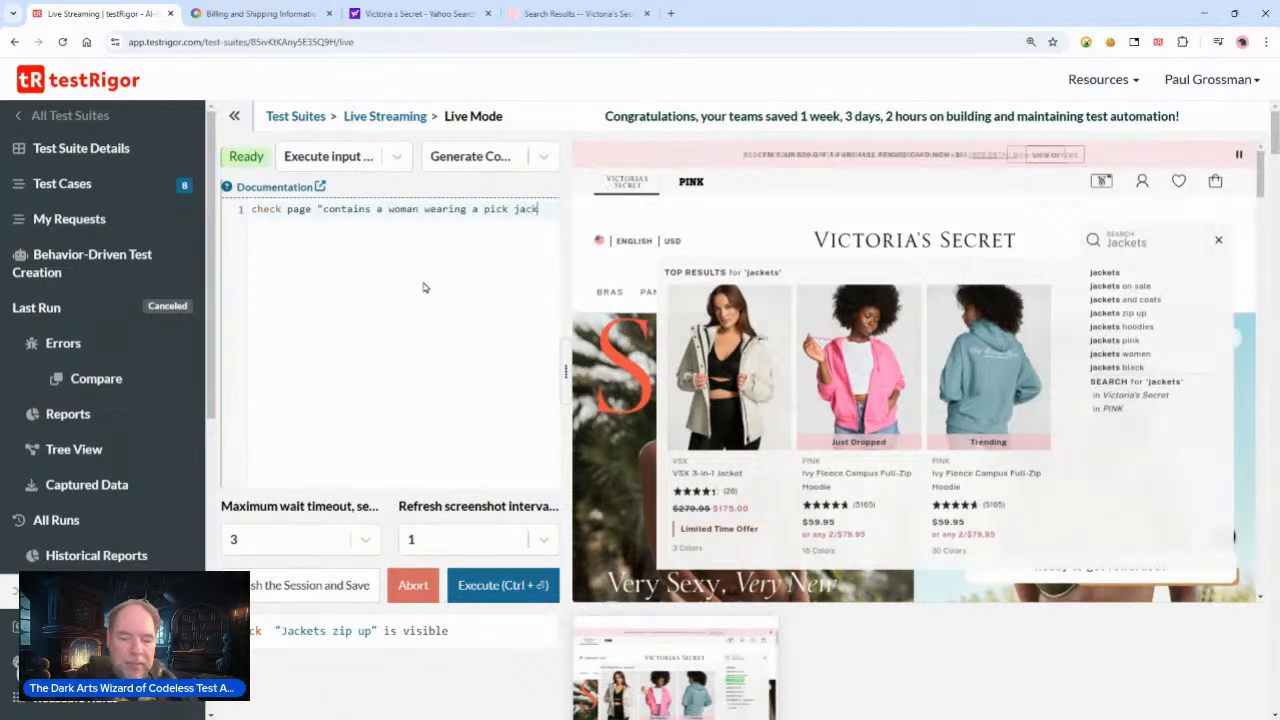
{"action": "type", "text": "et\" using AI"}
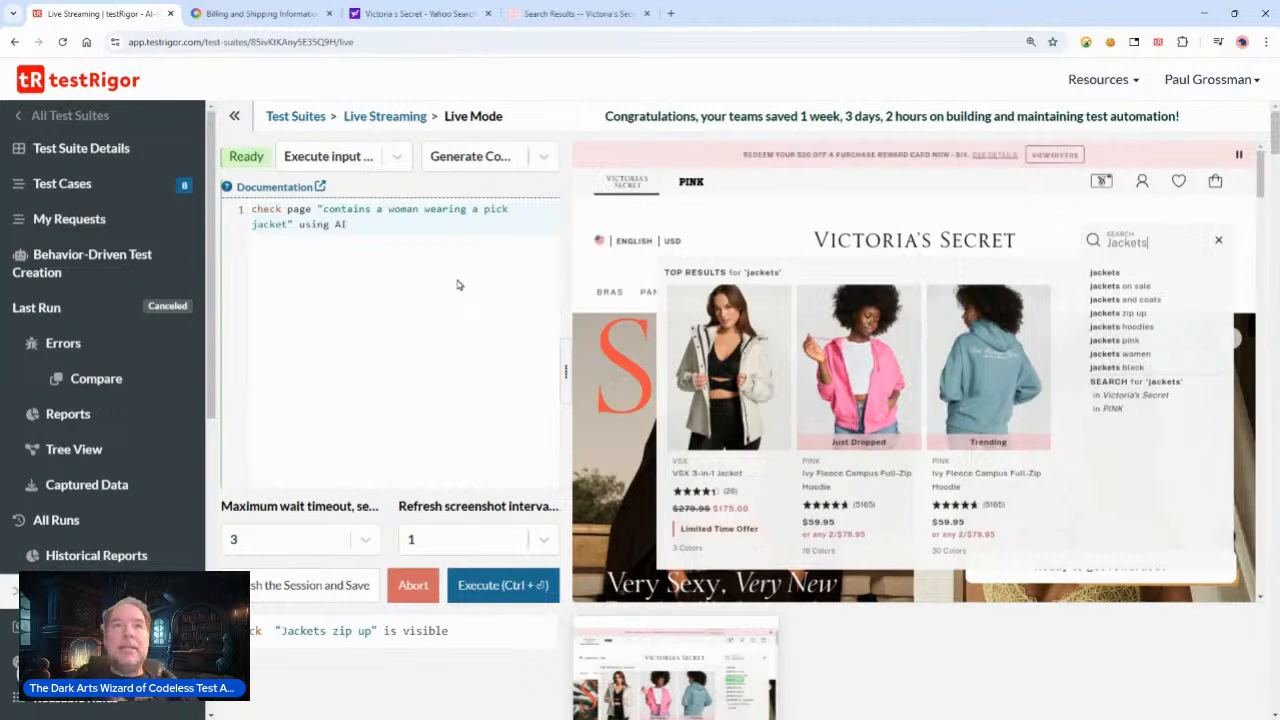
{"action": "left_click", "coordinate": [504, 210]}
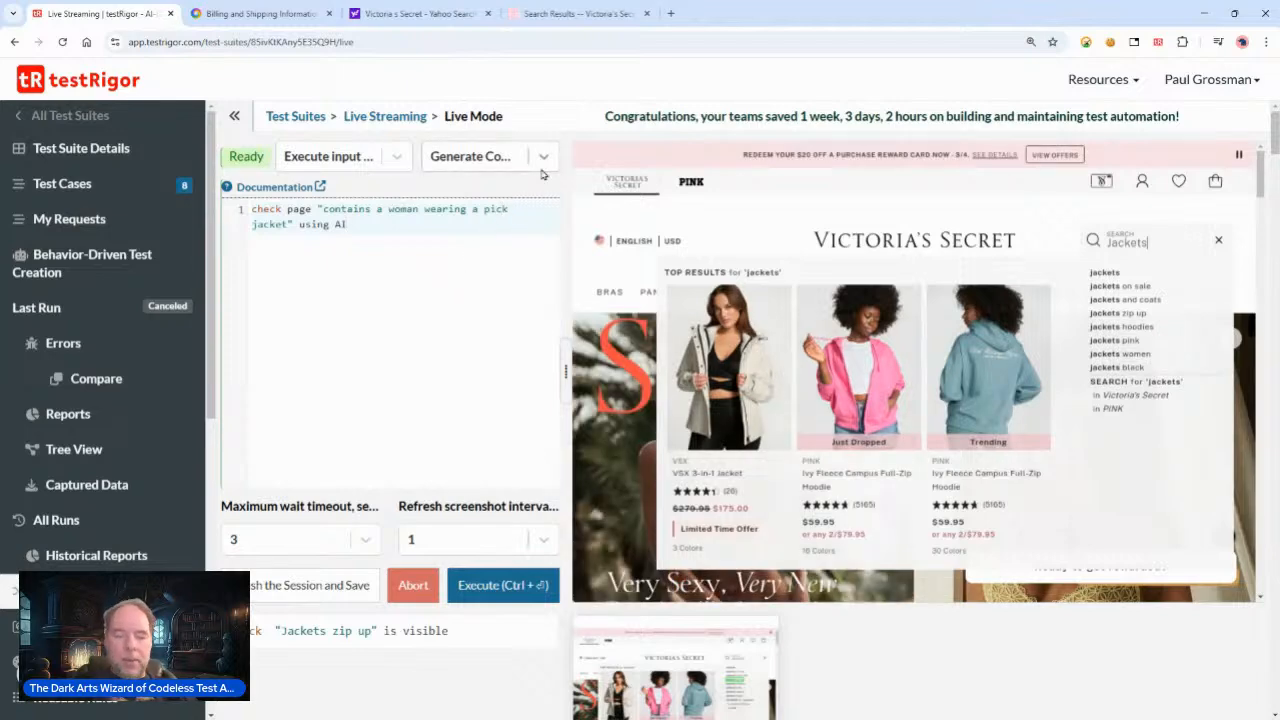
{"action": "key", "text": "BackSpace"}
{"action": "type", "text": "n"}
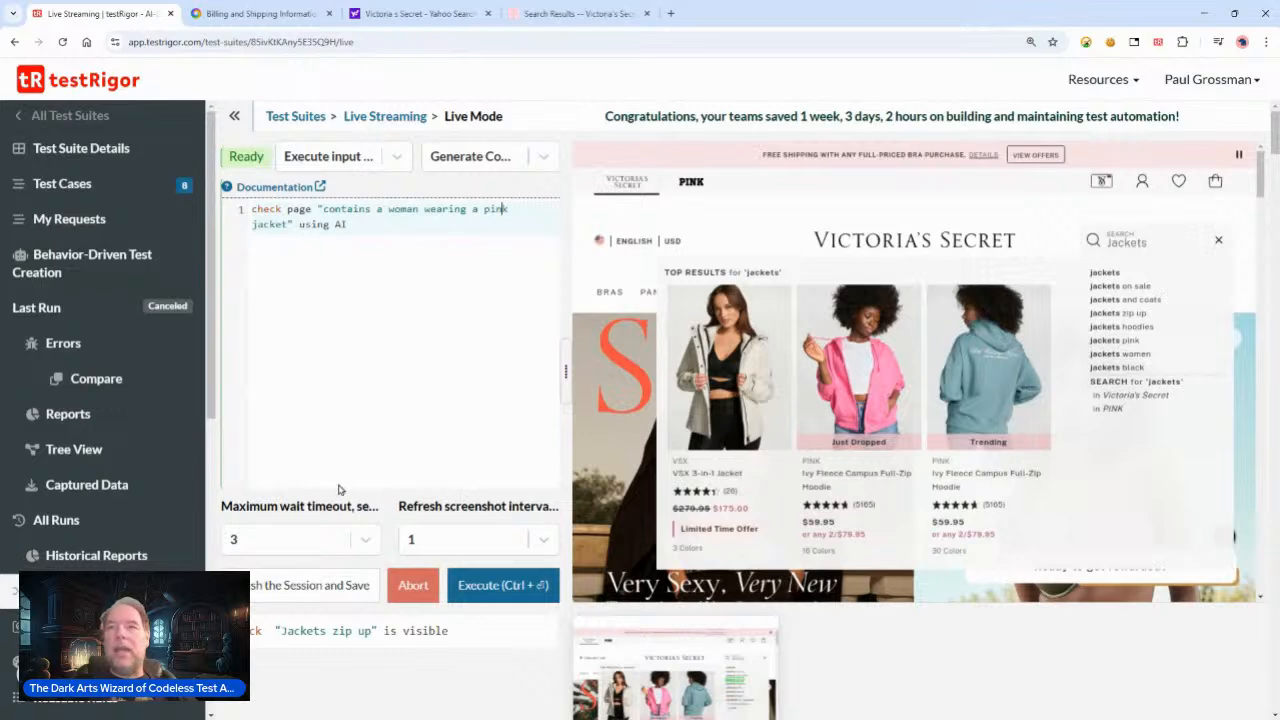
{"action": "left_click", "coordinate": [498, 585]}
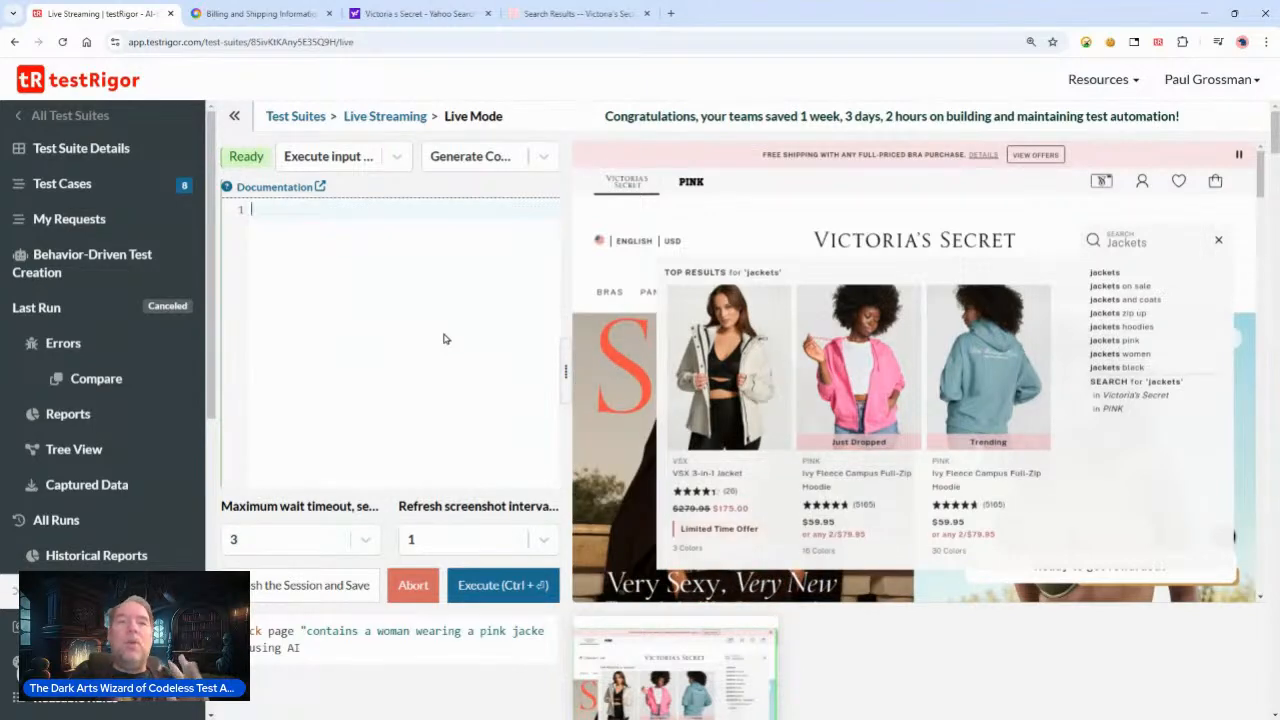
Step: Open the execution screenshot of the pink jacket check to examine it
{"action": "scroll", "coordinate": [449, 440], "scroll_direction": "down", "scroll_amount": 2}
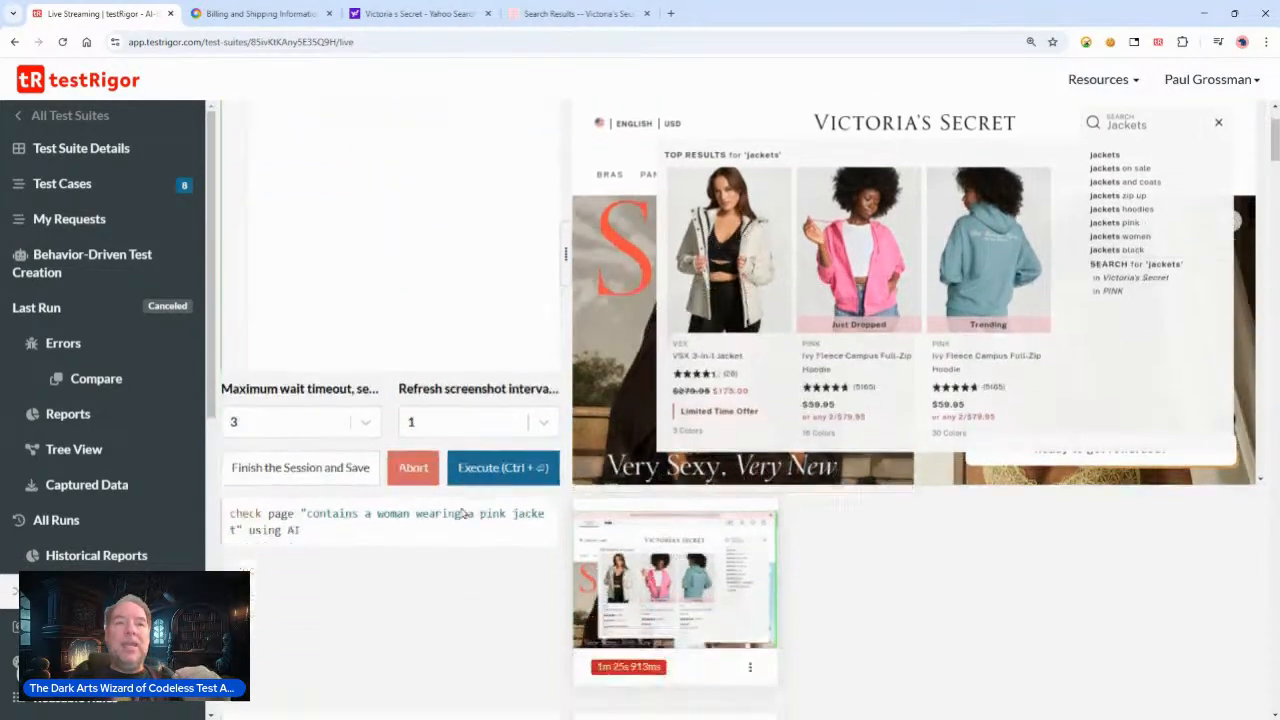
{"action": "left_click", "coordinate": [692, 538]}
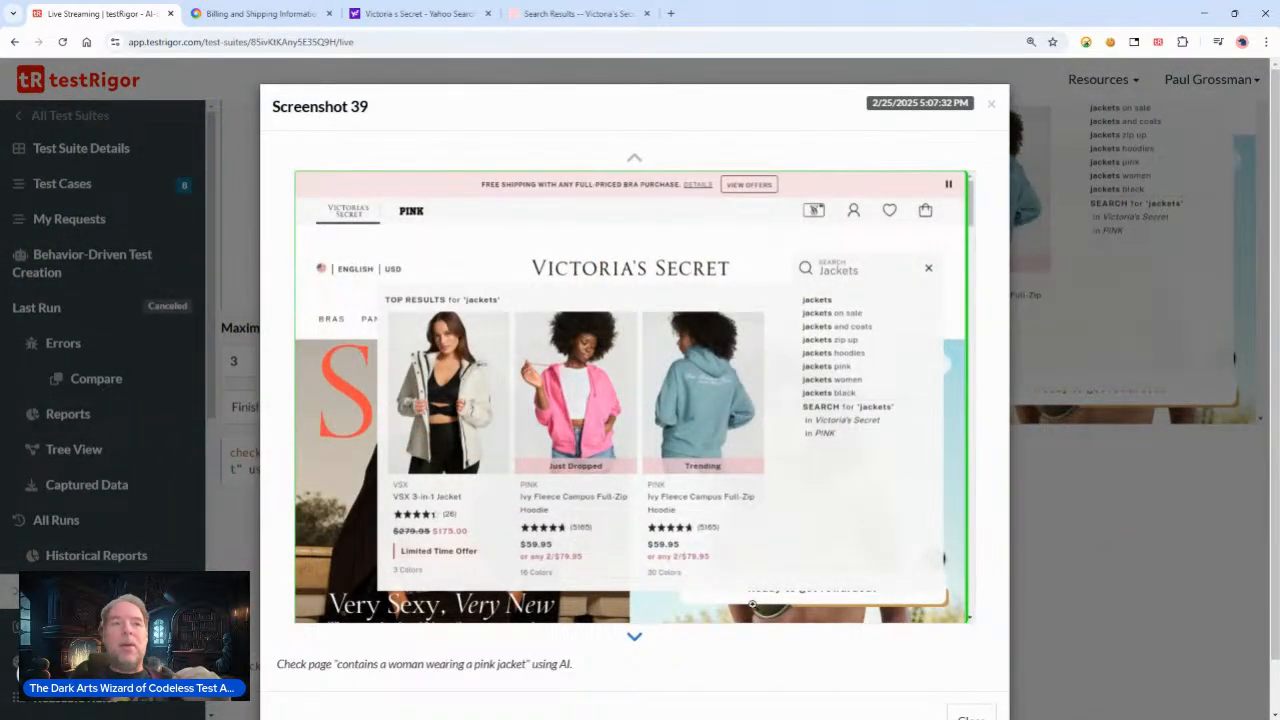
{"action": "scroll", "coordinate": [670, 404], "scroll_direction": "down", "scroll_amount": 1}
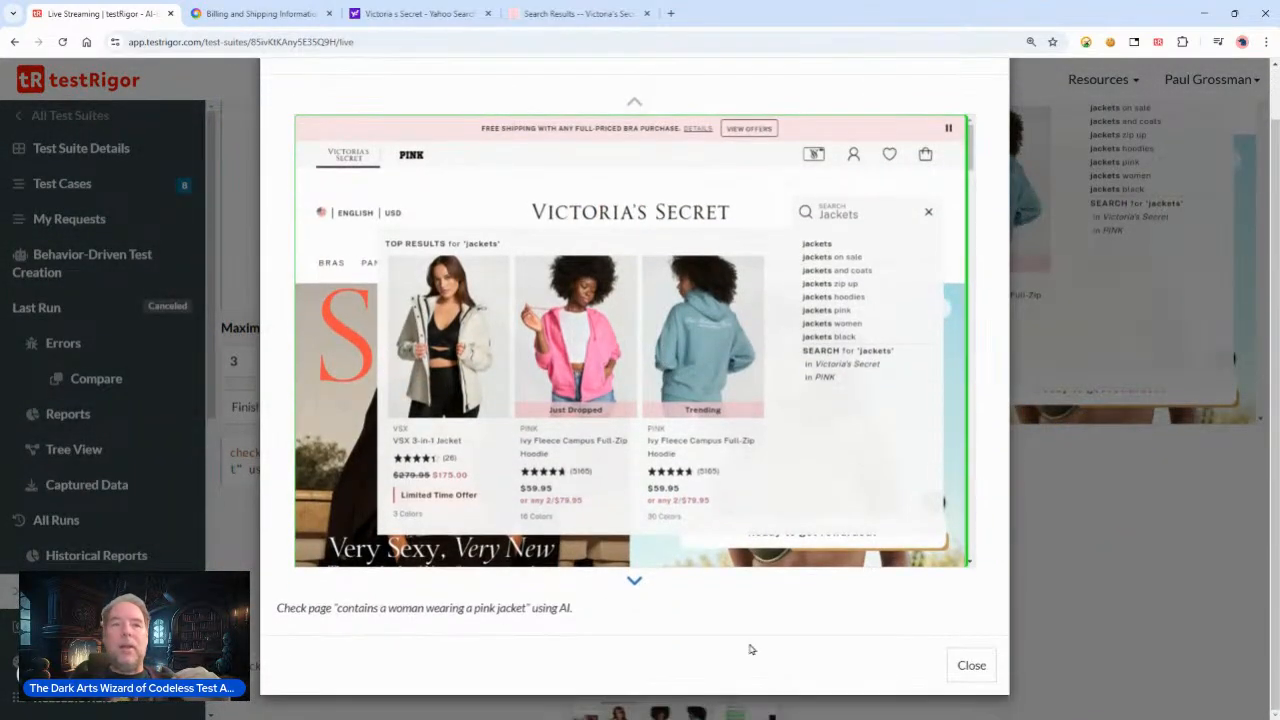
{"action": "left_click", "coordinate": [966, 664]}
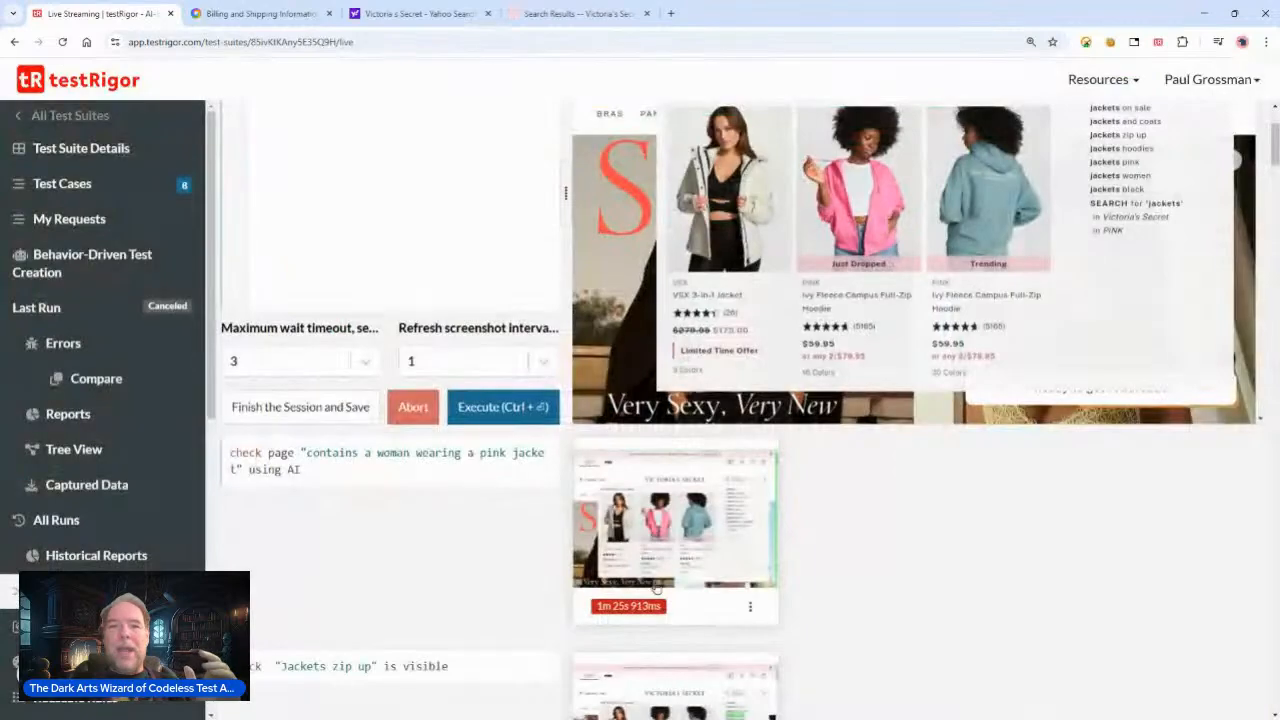
Step: Download the page source of the pink jacket check execution
{"action": "left_click", "coordinate": [749, 607]}
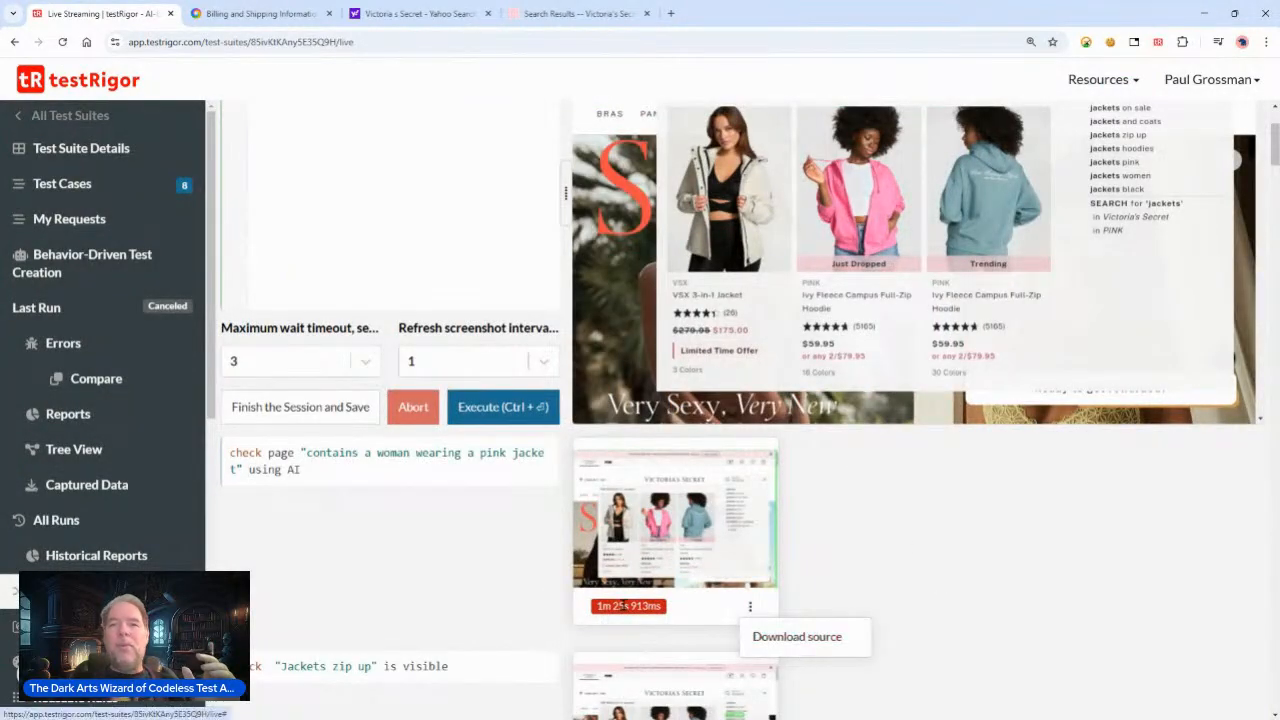
{"action": "scroll", "coordinate": [469, 537], "scroll_direction": "down", "scroll_amount": 2}
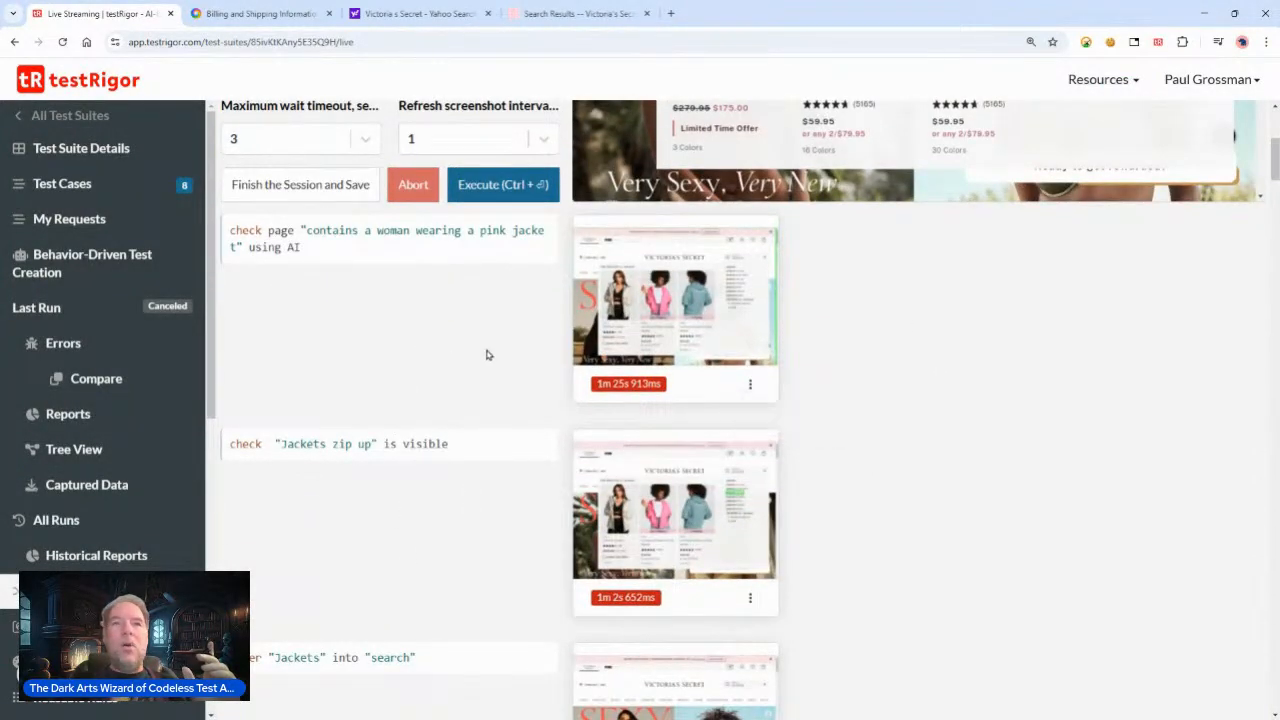
{"action": "left_click", "coordinate": [680, 334]}
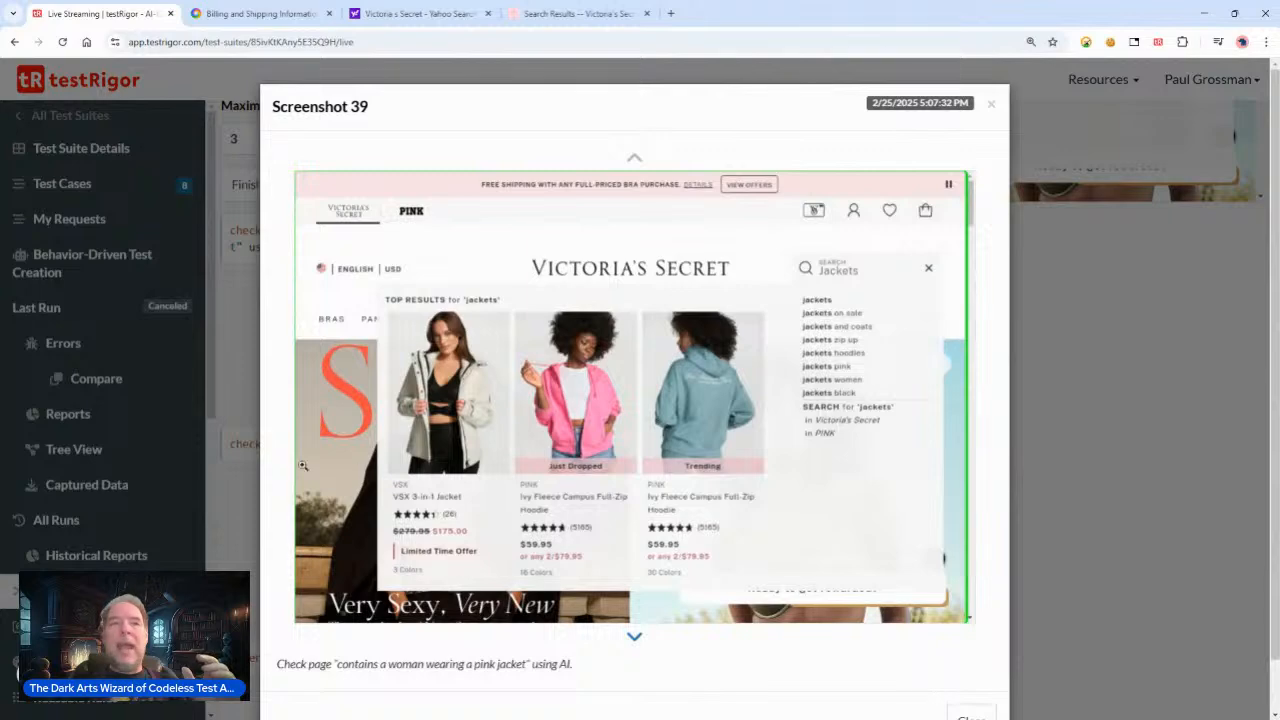
{"action": "left_click", "coordinate": [760, 430]}
{"action": "left_click", "coordinate": [885, 515]}
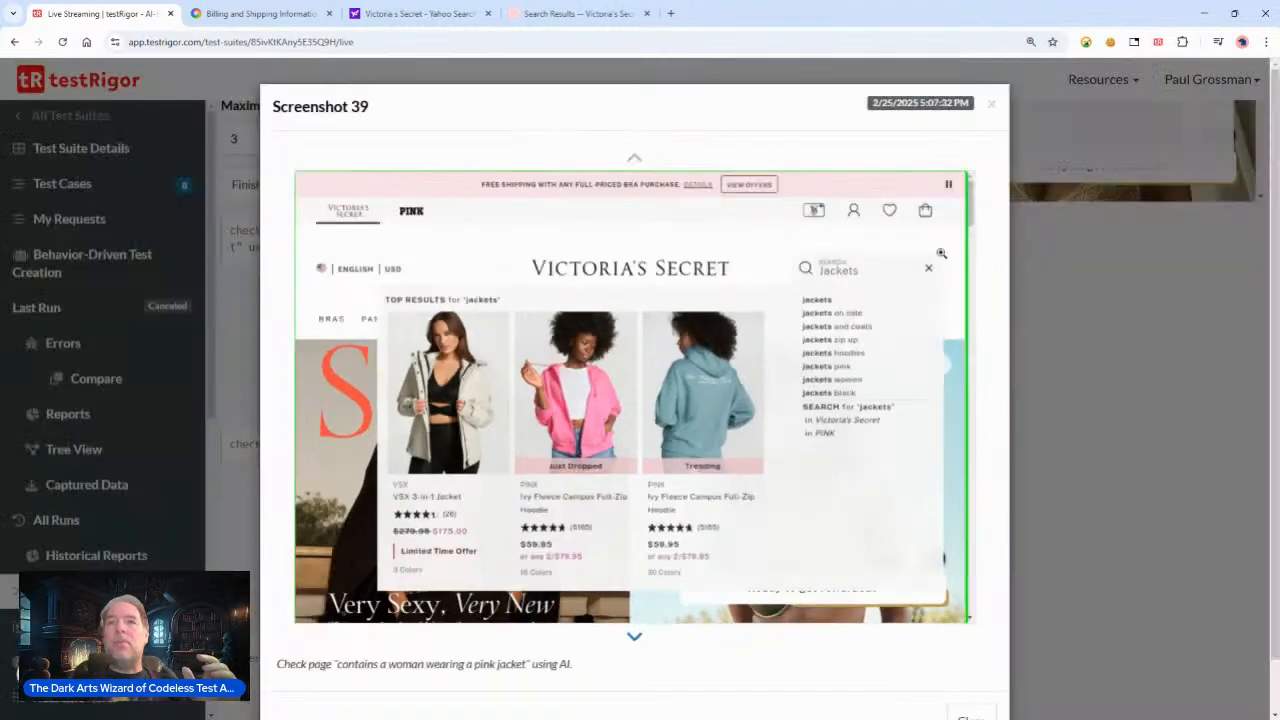
{"action": "left_click", "coordinate": [992, 106]}
{"action": "left_click", "coordinate": [751, 387]}
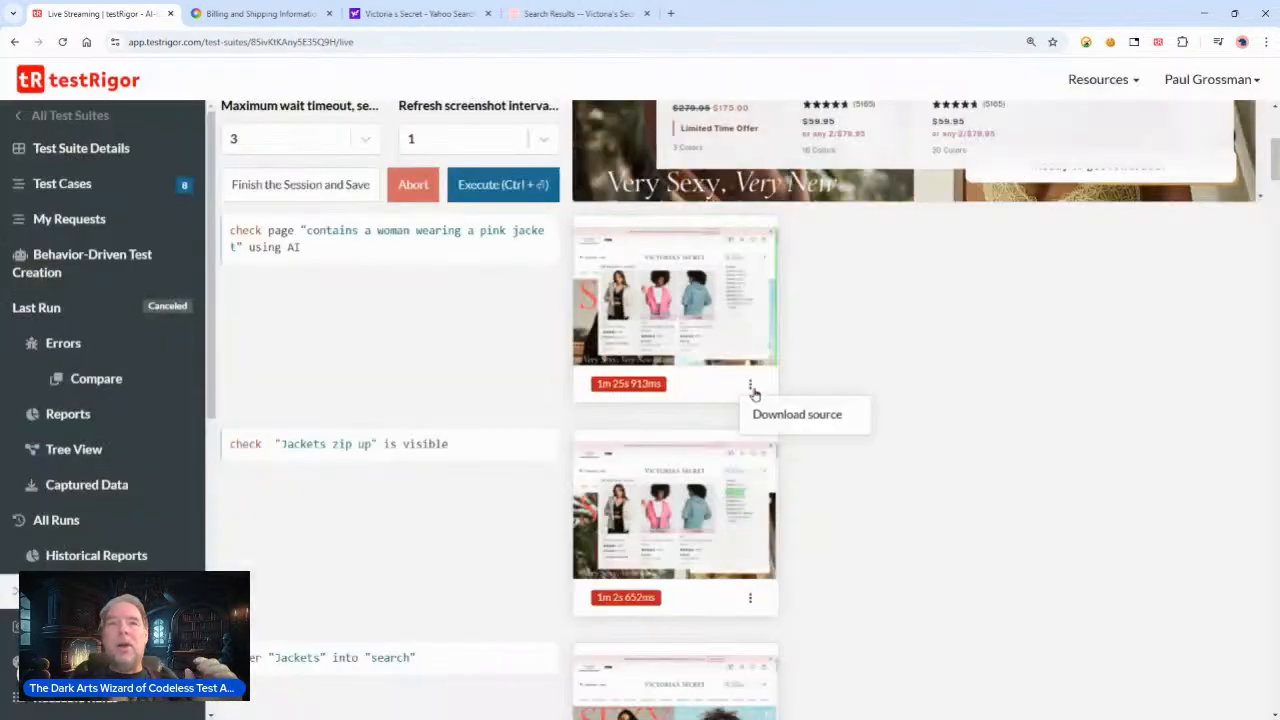
{"action": "left_click", "coordinate": [810, 420]}
Step: Finish and save the Live Mode session
{"action": "scroll", "coordinate": [500, 403], "scroll_direction": "up", "scroll_amount": 2}
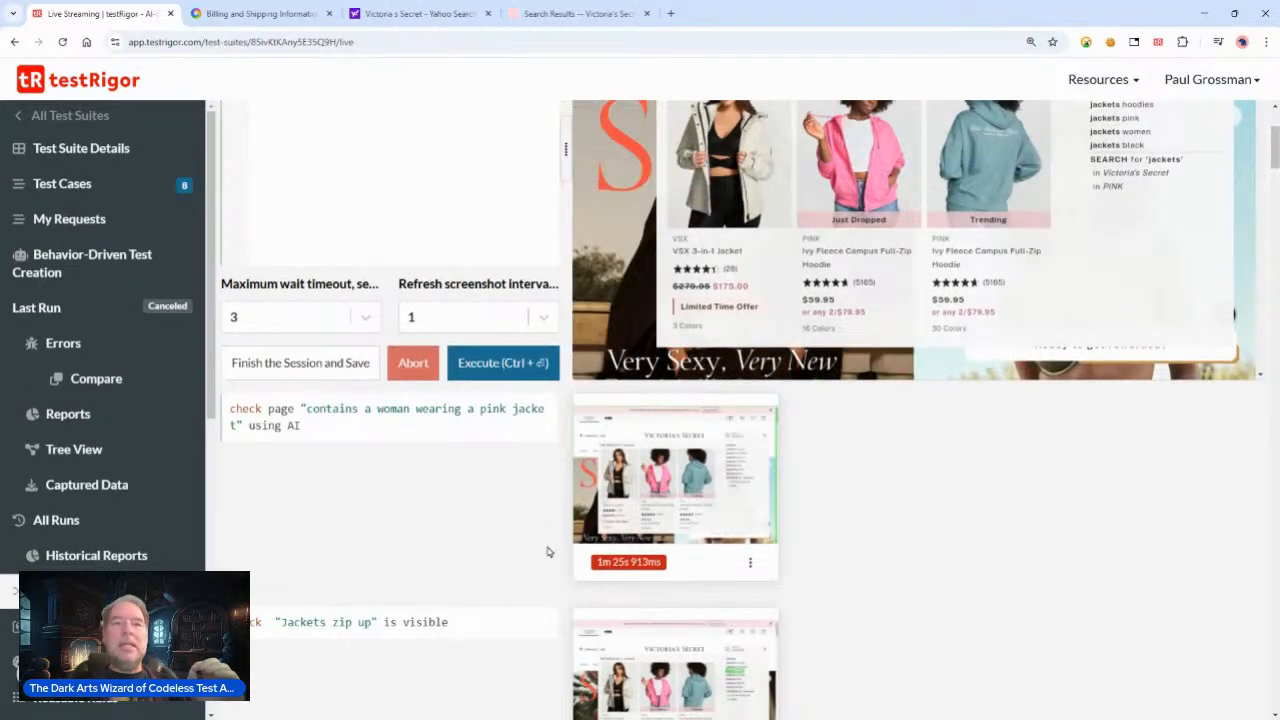
{"action": "scroll", "coordinate": [280, 480], "scroll_direction": "up", "scroll_amount": 1}
{"action": "left_click", "coordinate": [313, 416]}
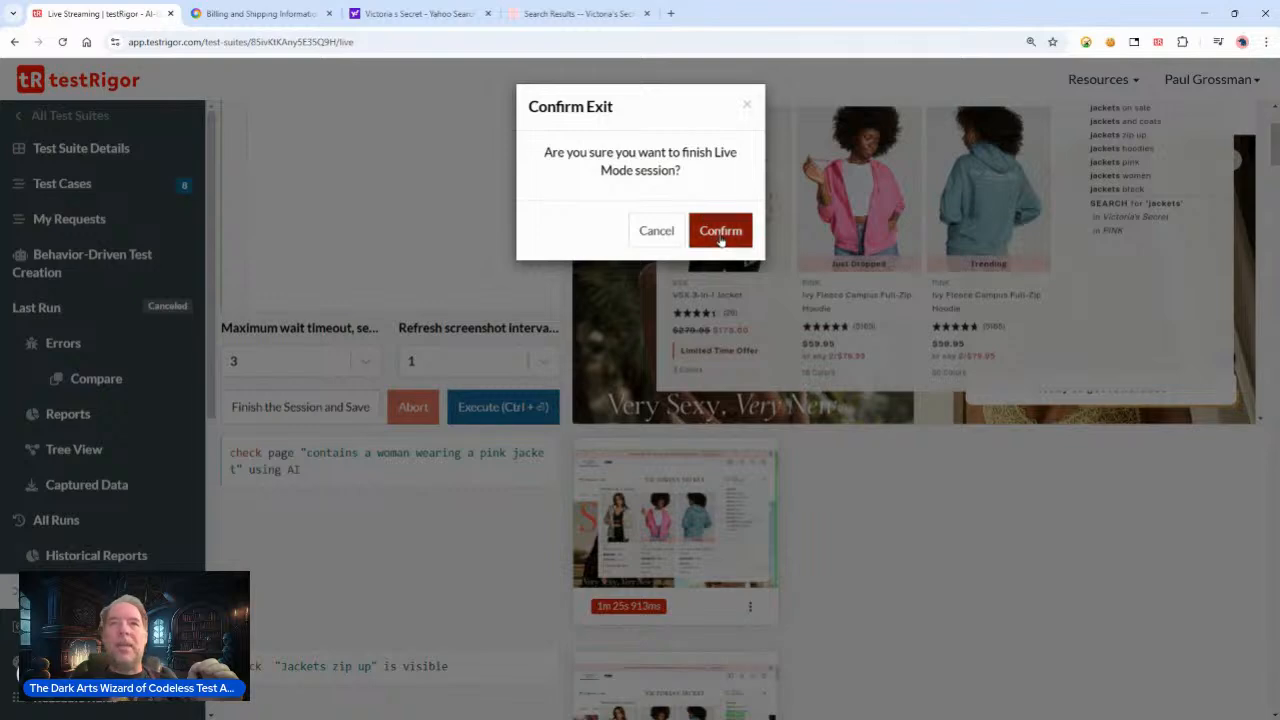
{"action": "left_click", "coordinate": [720, 238]}
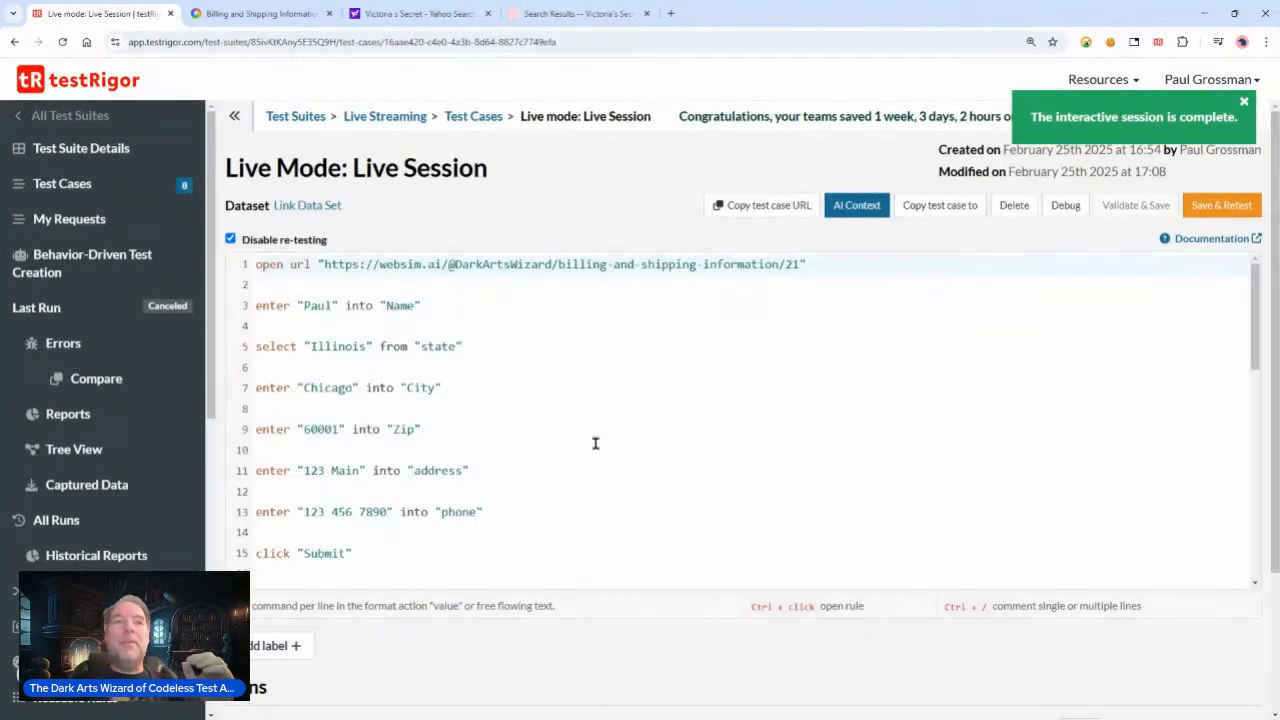
Step: Expand the latest run and read the extra info explaining the pink jacket AI check step
{"action": "scroll", "coordinate": [598, 450], "scroll_direction": "down", "scroll_amount": 5}
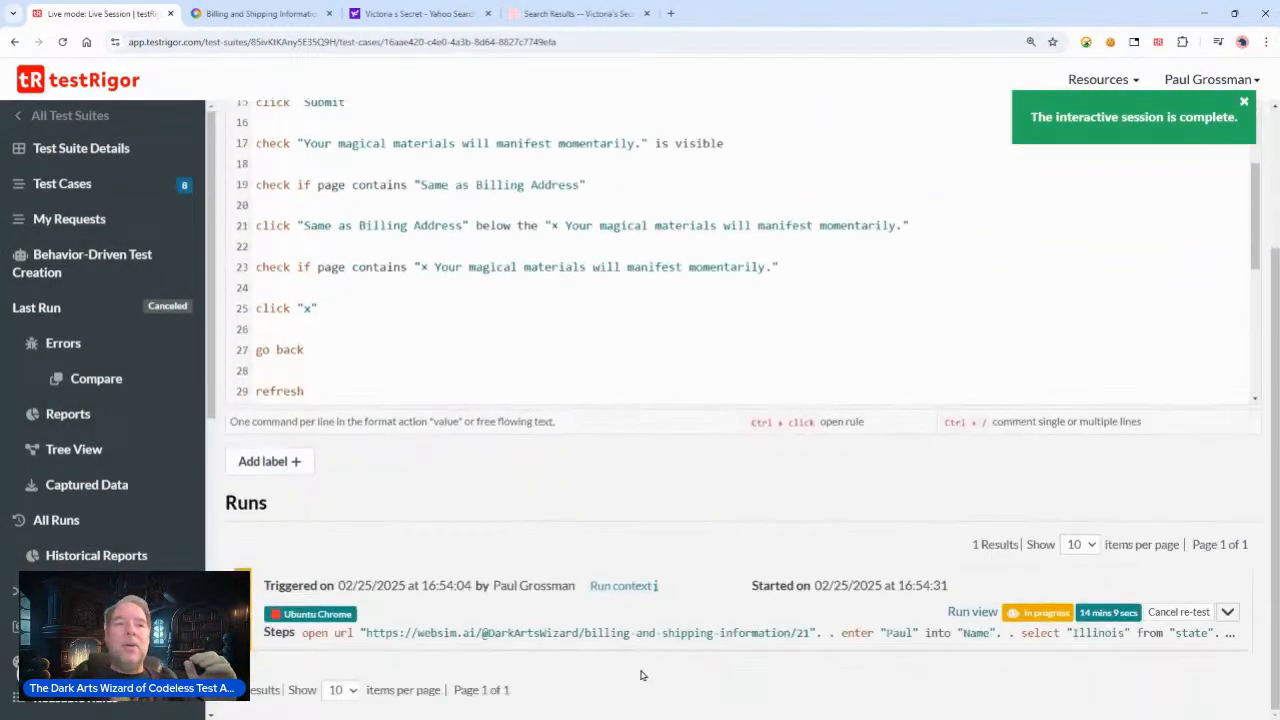
{"action": "left_click", "coordinate": [1227, 612]}
{"action": "scroll", "coordinate": [792, 412], "scroll_direction": "down", "scroll_amount": 4}
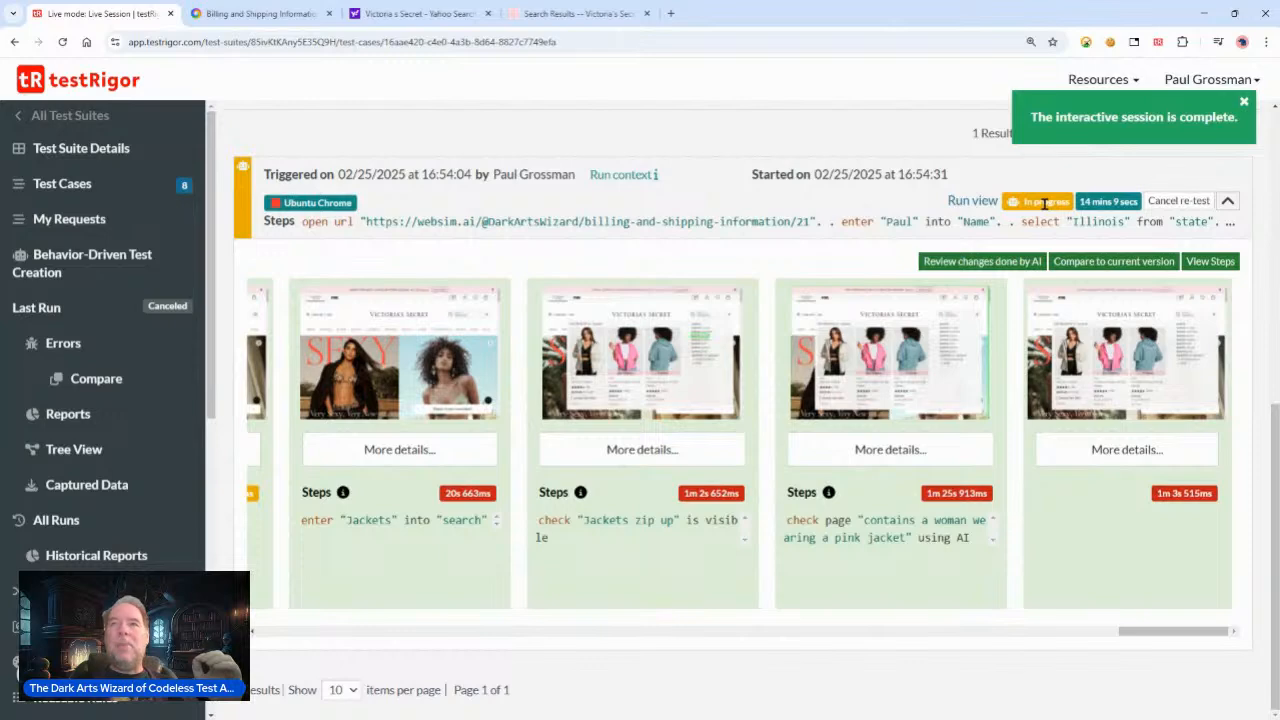
{"action": "left_click", "coordinate": [899, 453]}
{"action": "left_click", "coordinate": [851, 531]}
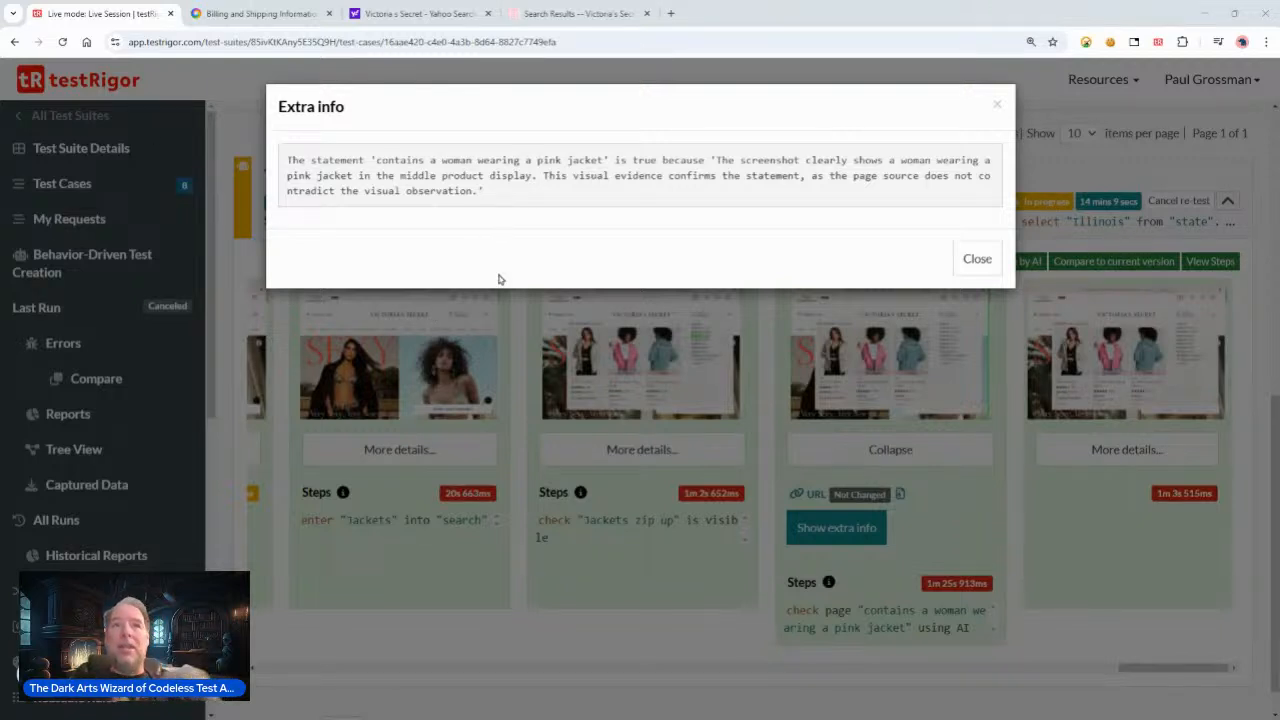
{"action": "left_click_drag", "start_coordinate": [286, 157], "coordinate": [731, 191]}
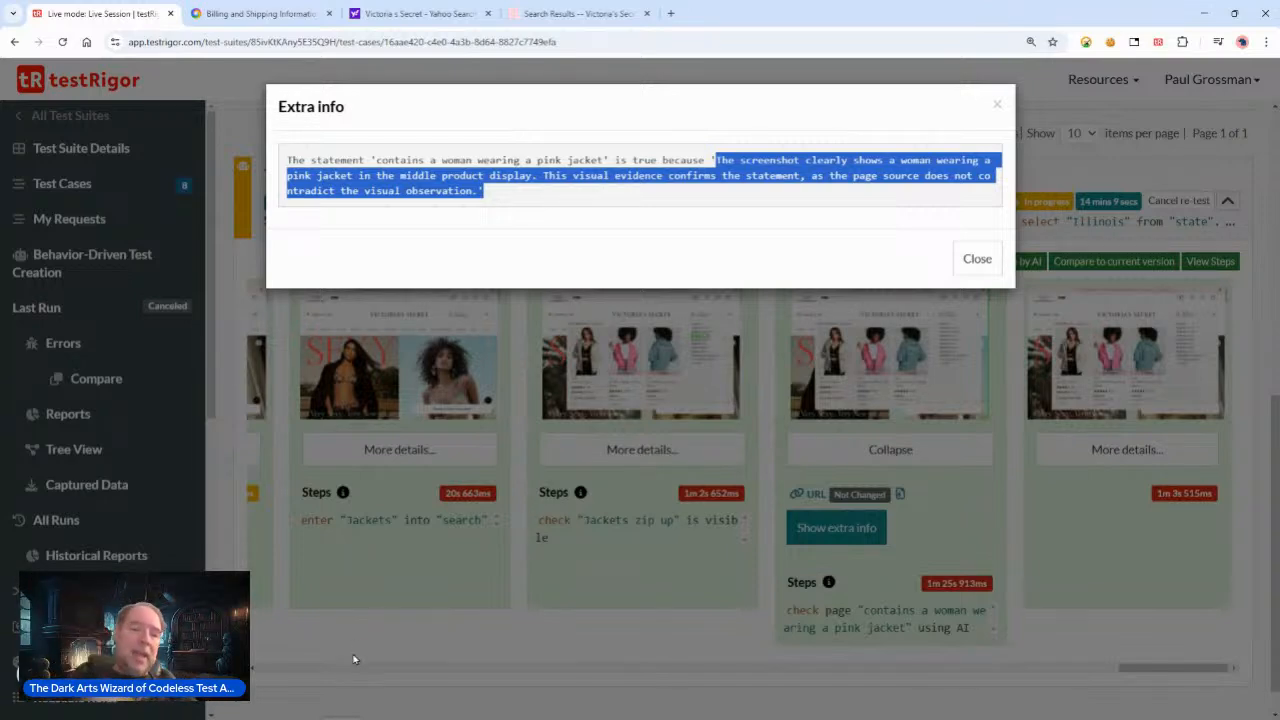
{"action": "left_click", "coordinate": [985, 262]}
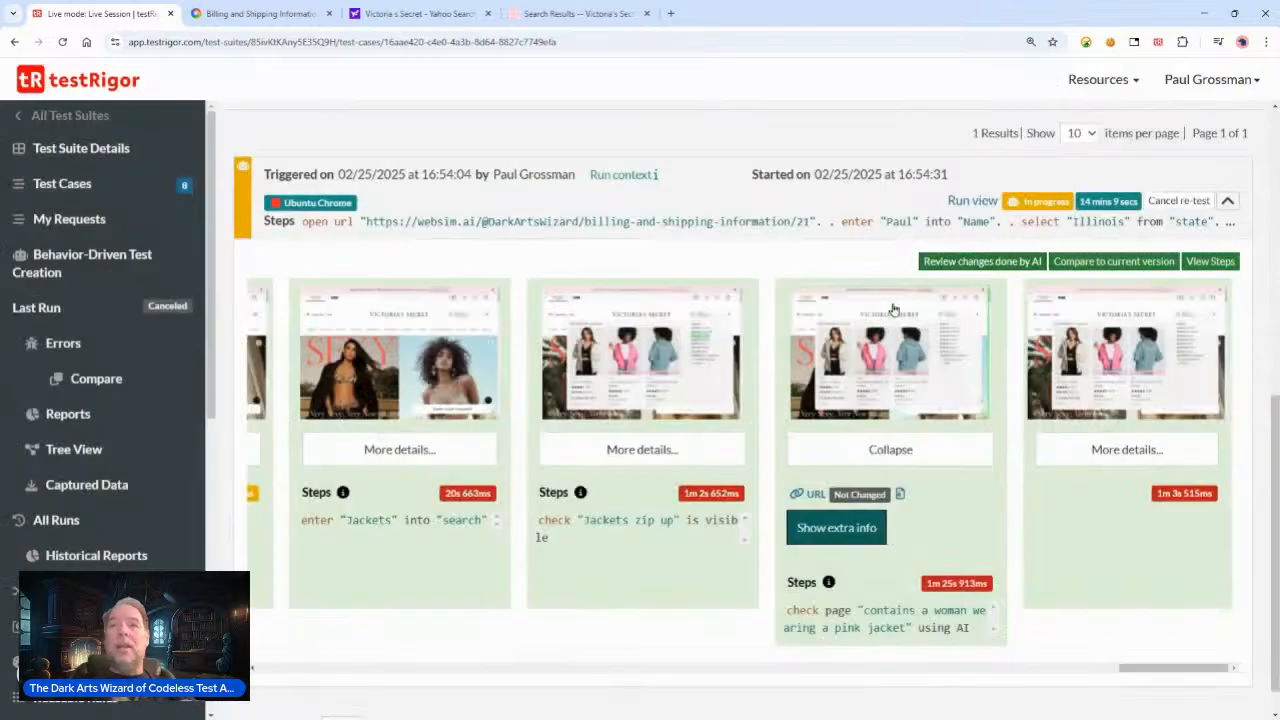
Step: Scroll the run's step strip back to the start and enlarge the open url step screenshot
{"action": "left_click_drag", "start_coordinate": [1175, 668], "coordinate": [360, 668]}
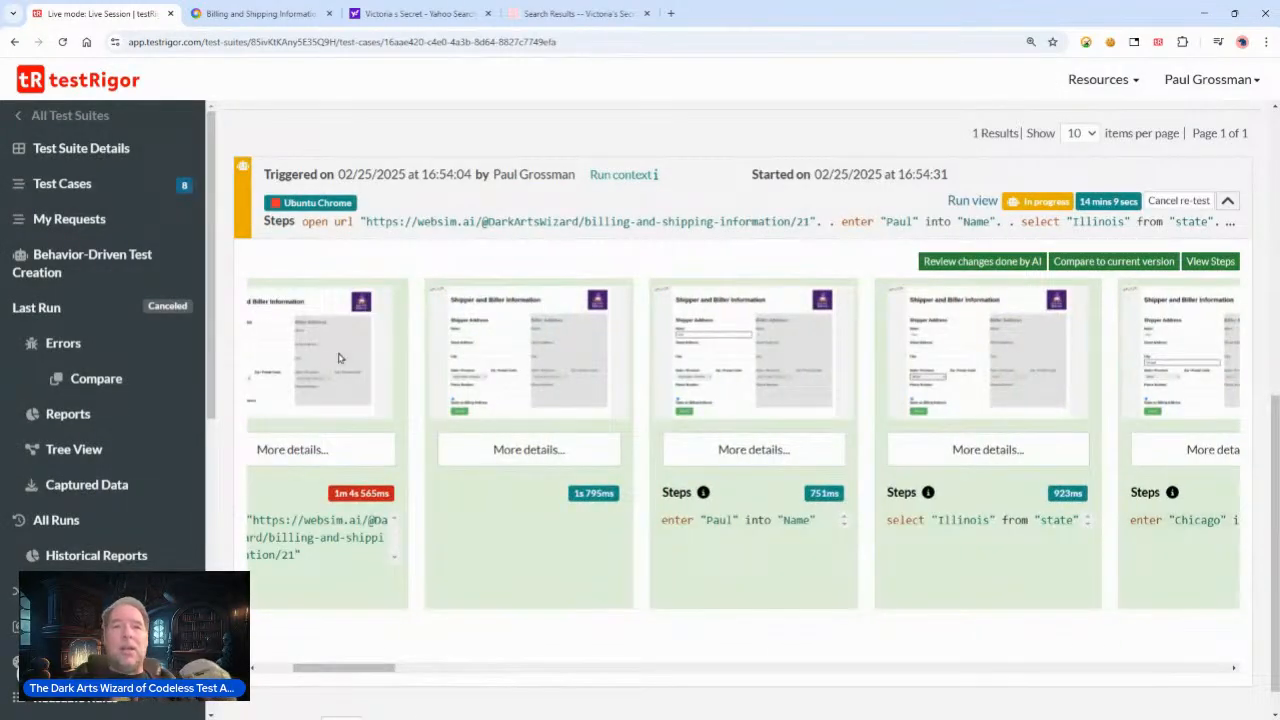
{"action": "left_click", "coordinate": [338, 358]}
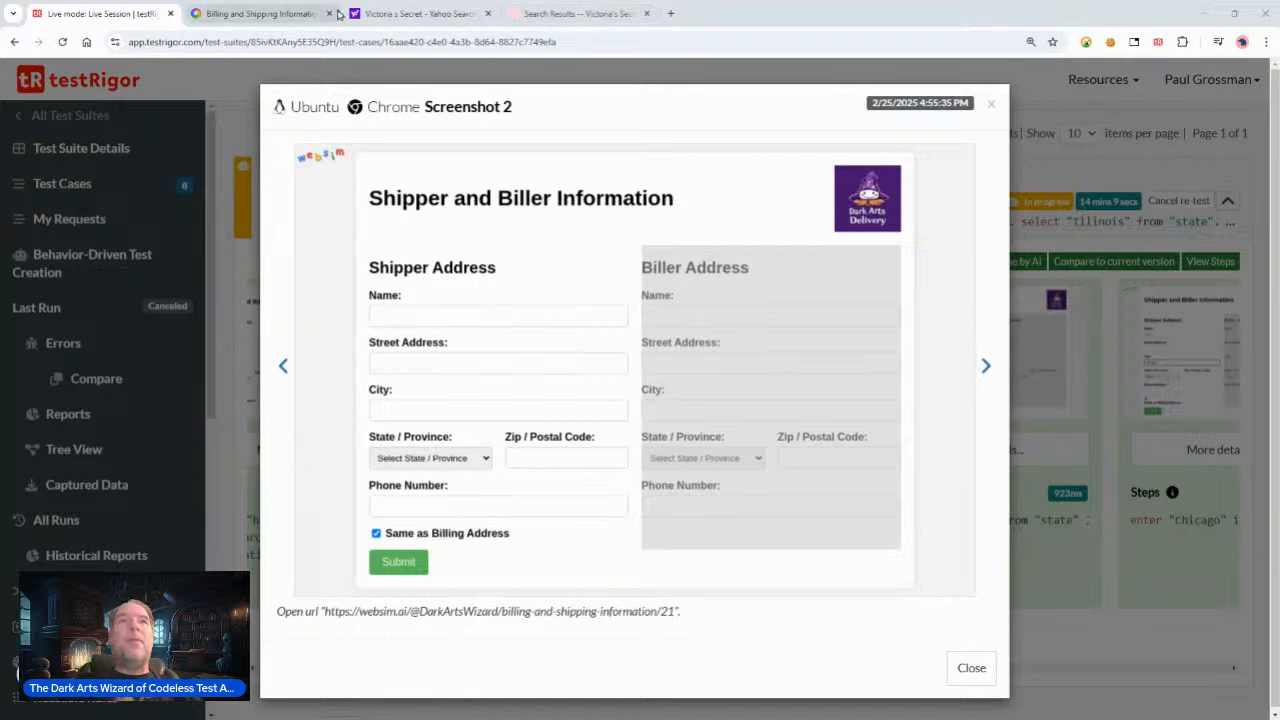
Step: Switch to the Billing and Shipping Information websim tab to review its version history, then return
{"action": "left_click", "coordinate": [230, 15]}
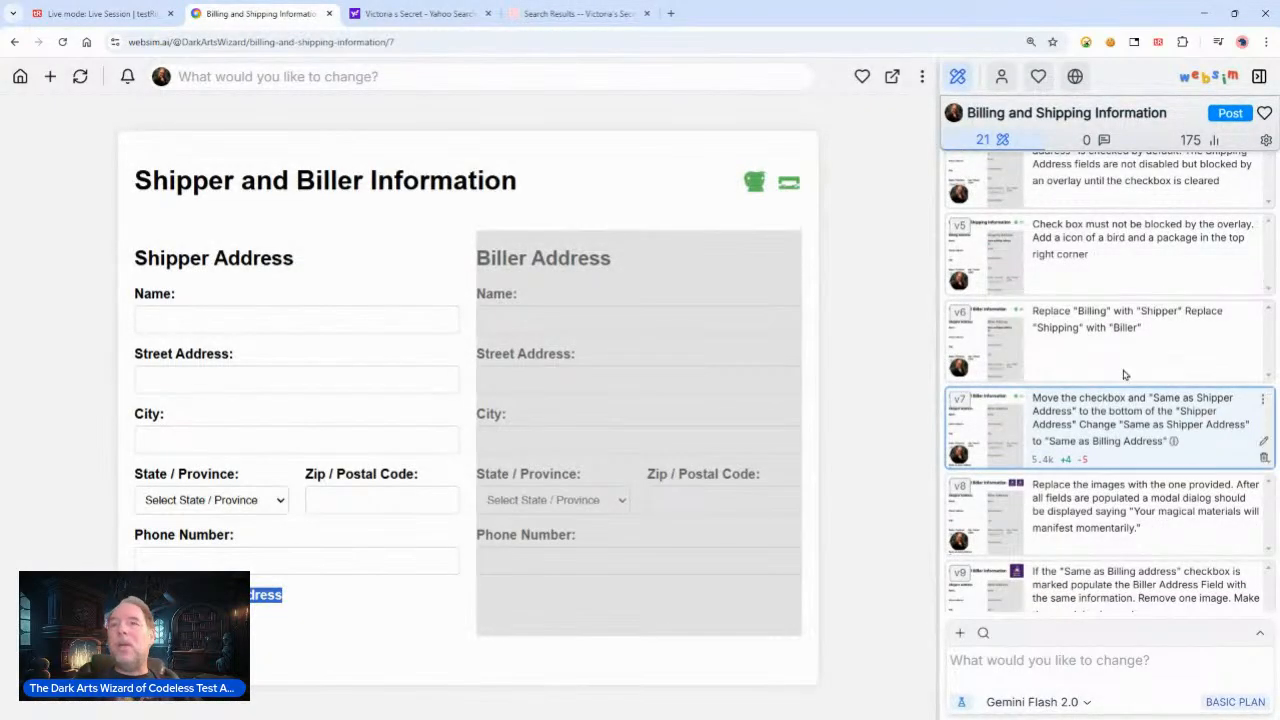
{"action": "left_click_drag", "start_coordinate": [167, 42], "coordinate": [68, 42]}
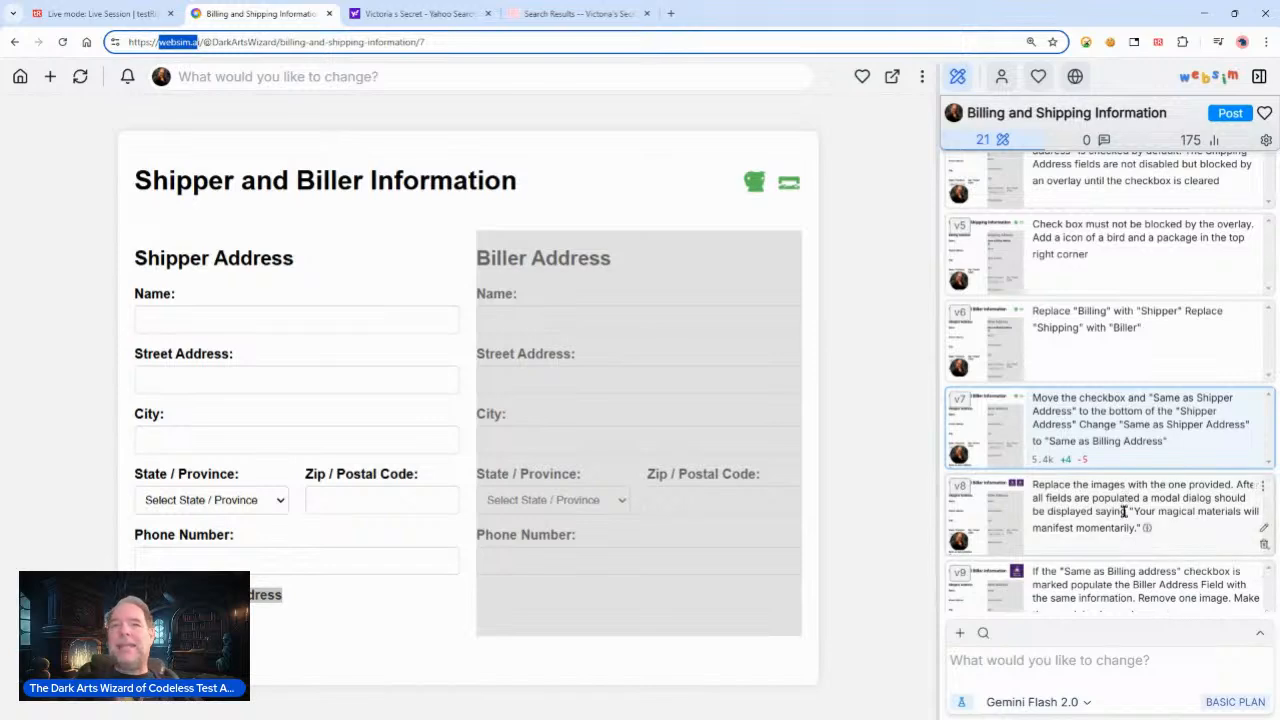
{"action": "scroll", "coordinate": [1124, 512], "scroll_direction": "down", "scroll_amount": 5}
{"action": "left_click", "coordinate": [974, 482]}
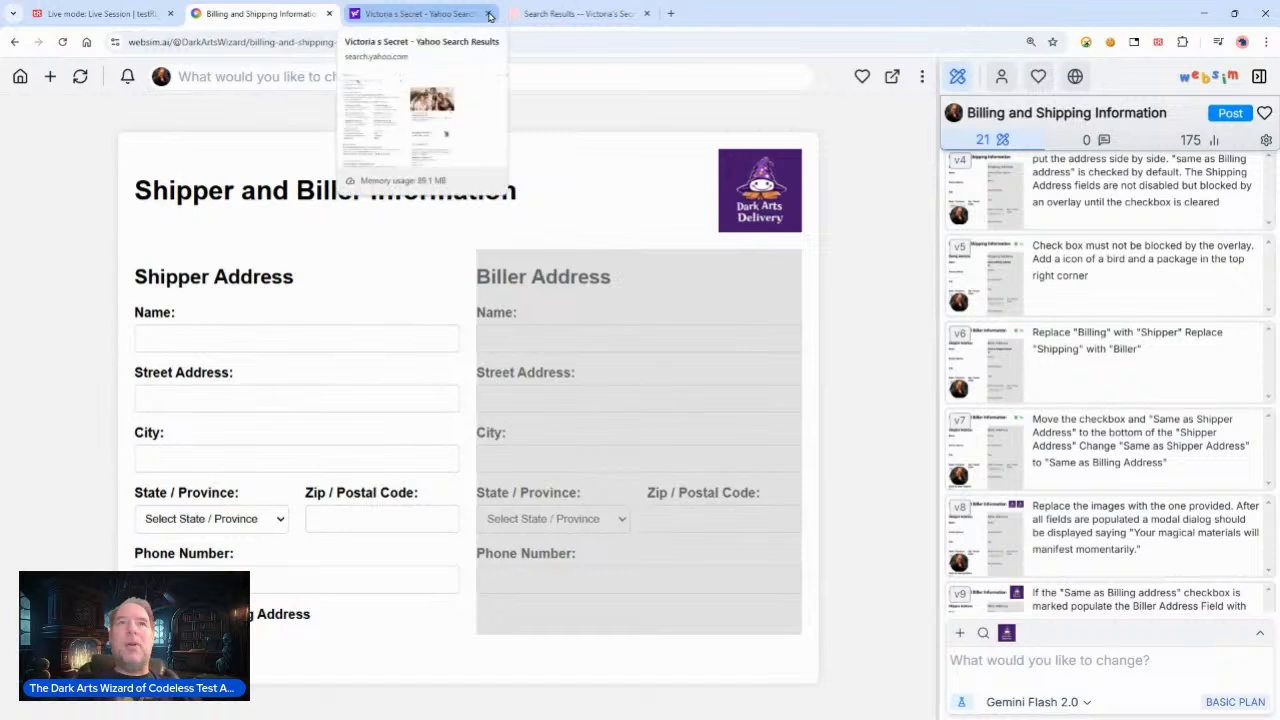
{"action": "left_click", "coordinate": [110, 13]}
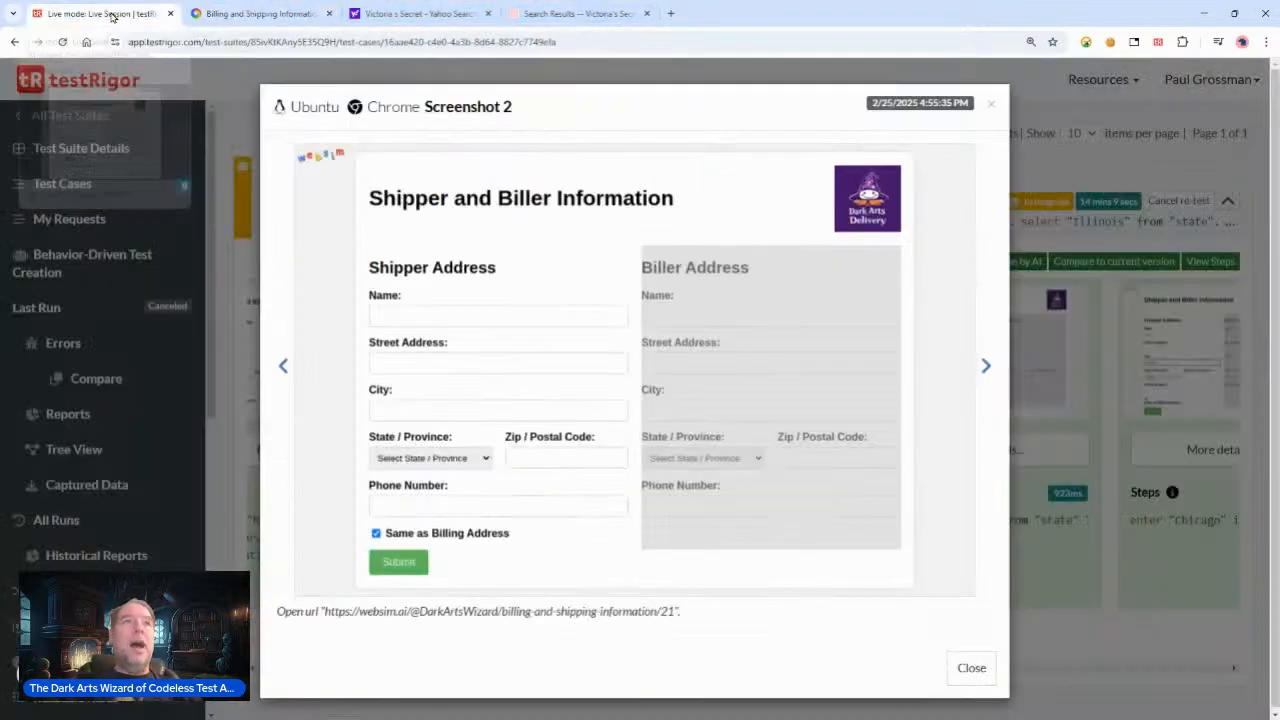
Step: Step forward through the run's screenshots of the form filling steps
{"action": "left_click", "coordinate": [986, 368]}
{"action": "left_click", "coordinate": [987, 369]}
{"action": "left_click", "coordinate": [987, 369]}
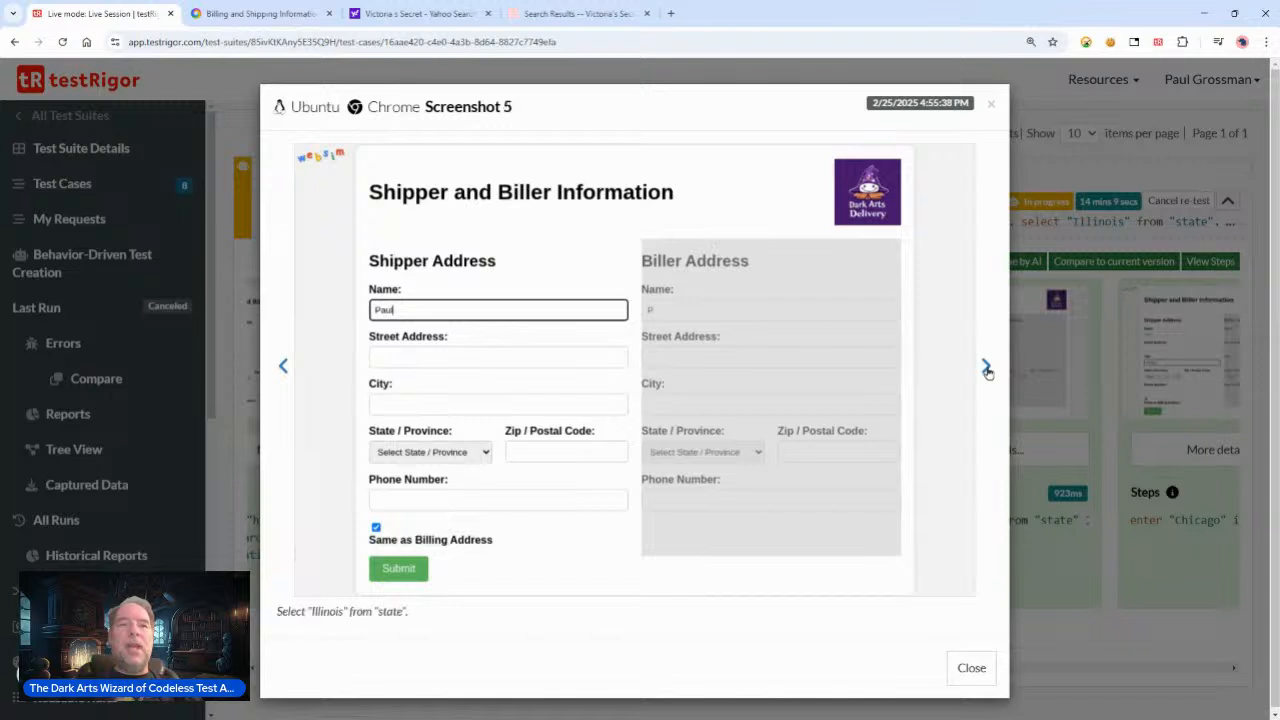
{"action": "left_click", "coordinate": [987, 369]}
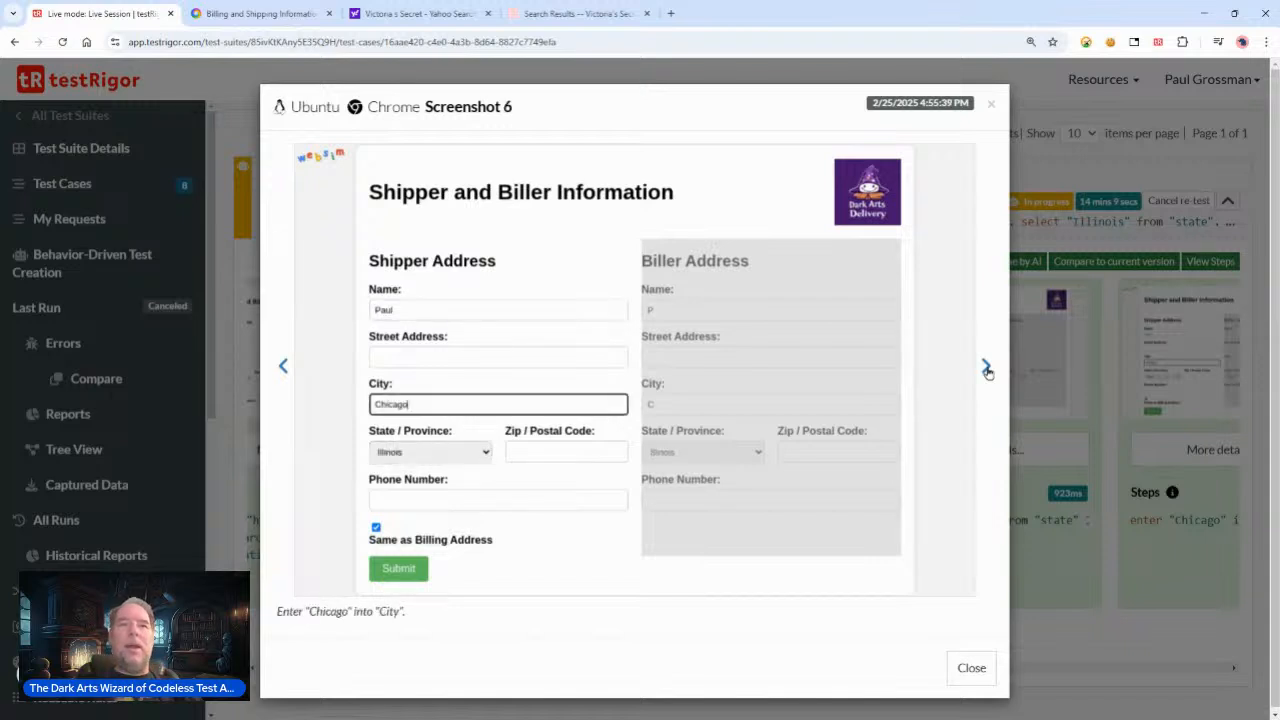
Step: Step through the screenshots of the zip, street address, phone, submit and confirmation-message steps, highlighting their step captions
{"action": "left_click", "coordinate": [987, 369]}
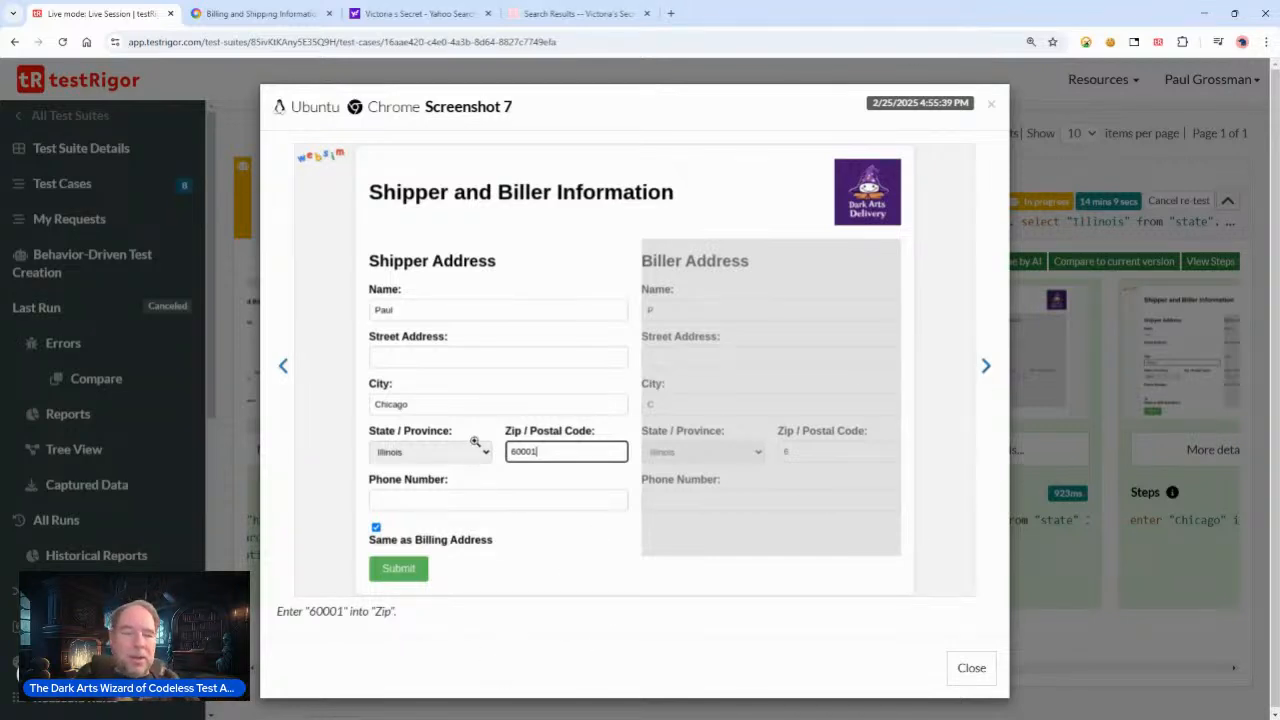
{"action": "left_click", "coordinate": [985, 367]}
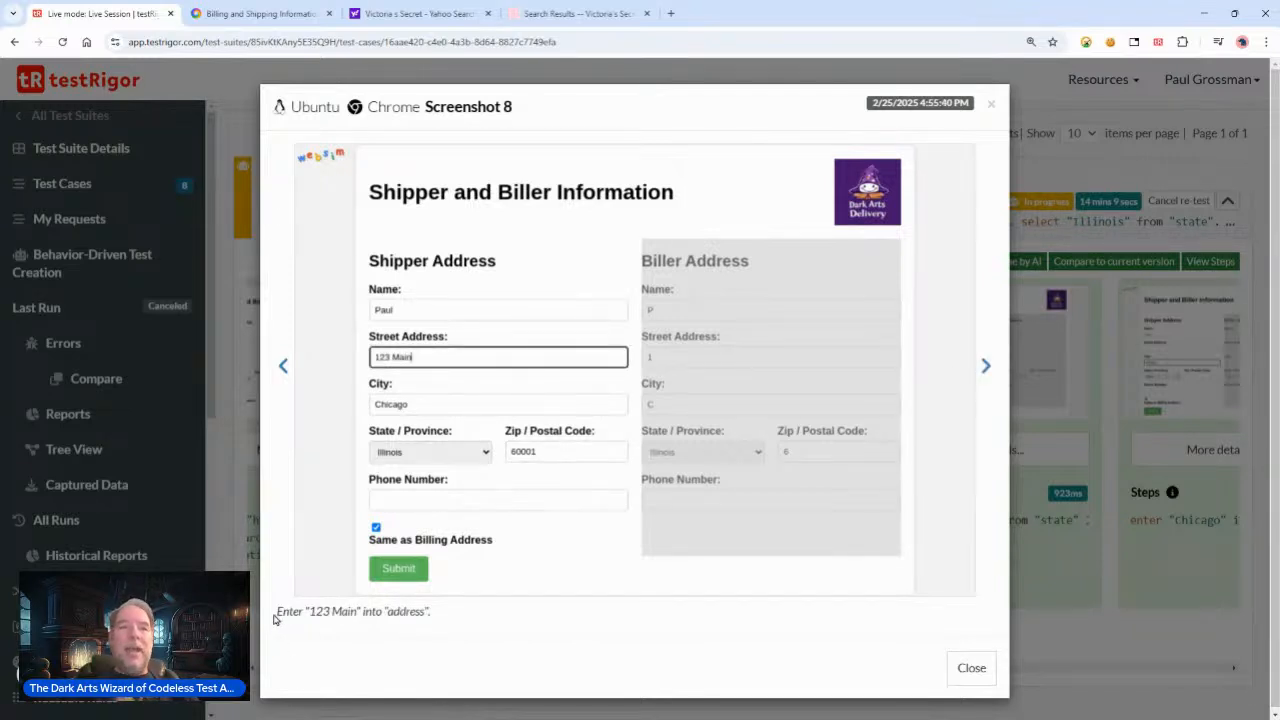
{"action": "left_click_drag", "start_coordinate": [277, 612], "coordinate": [455, 611]}
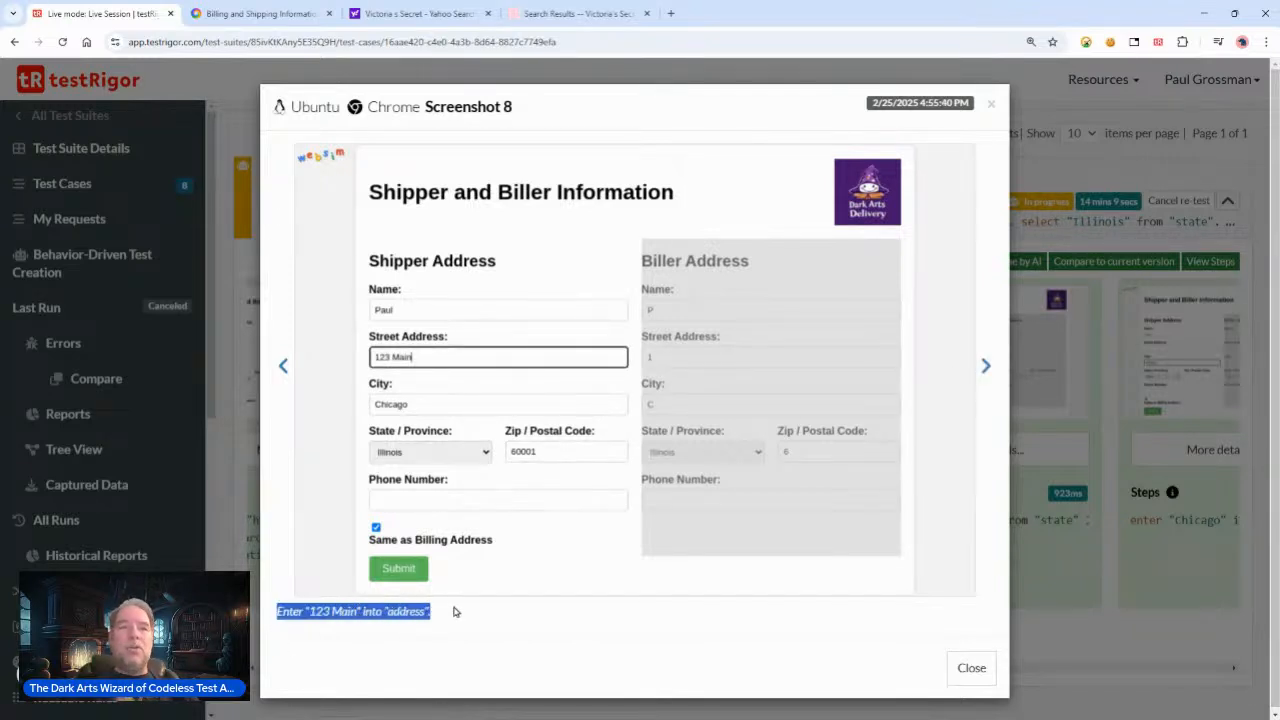
{"action": "left_click", "coordinate": [986, 368]}
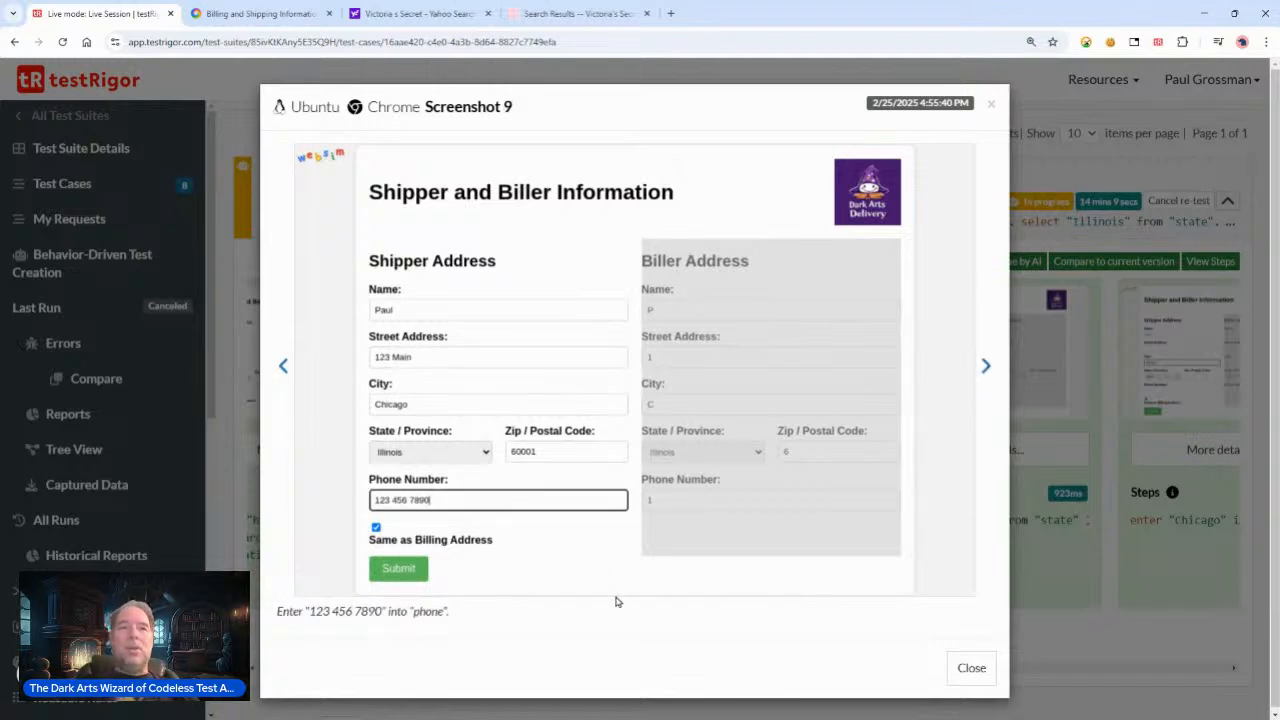
{"action": "left_click", "coordinate": [984, 368]}
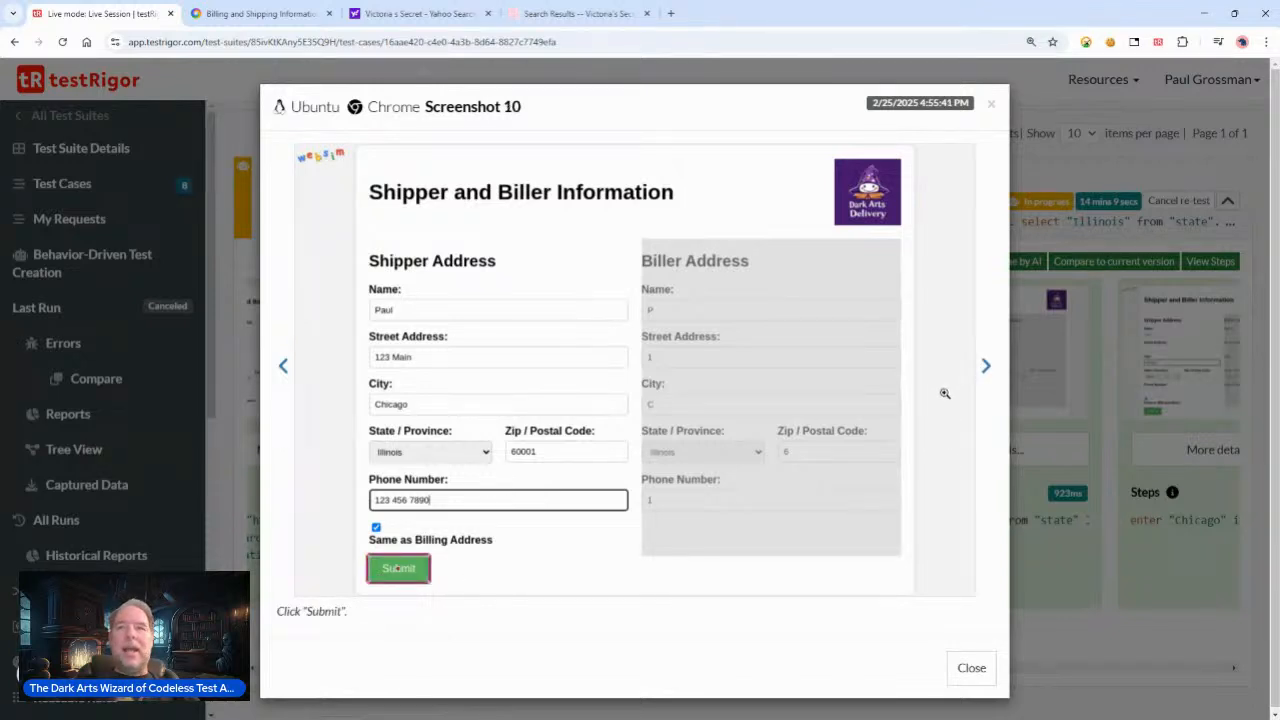
{"action": "left_click", "coordinate": [986, 368]}
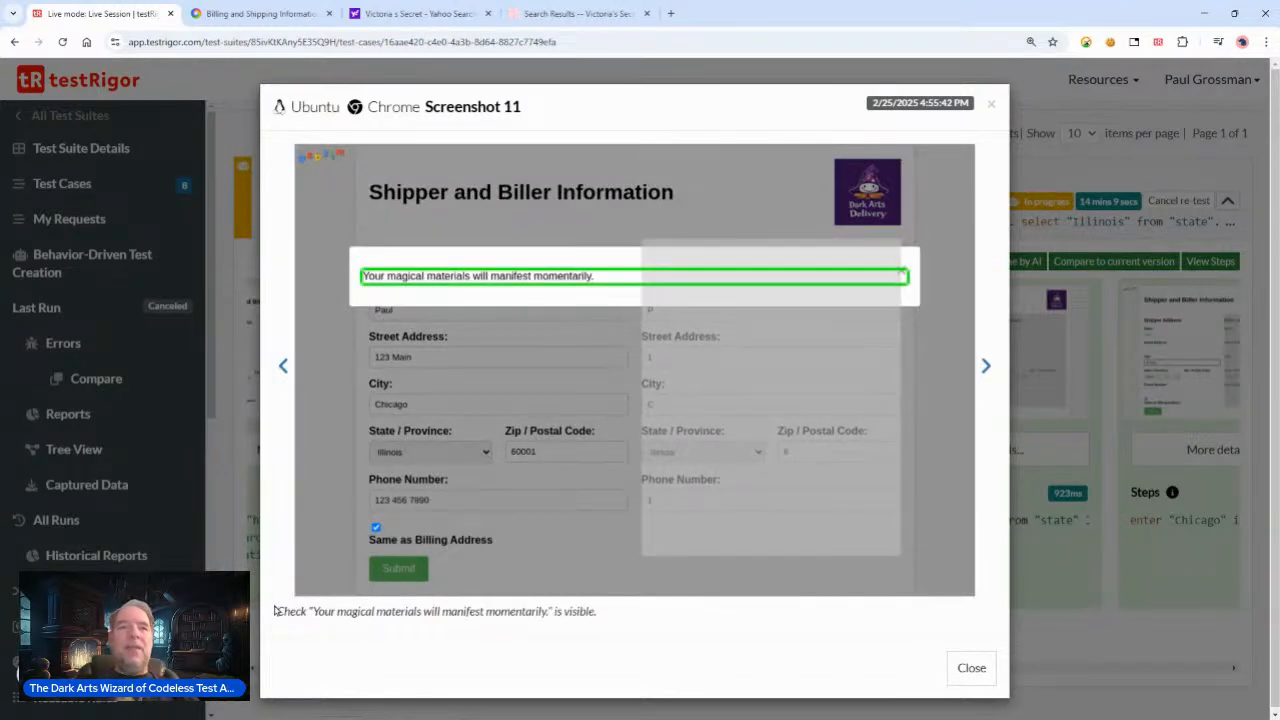
{"action": "left_click_drag", "start_coordinate": [309, 610], "coordinate": [695, 606]}
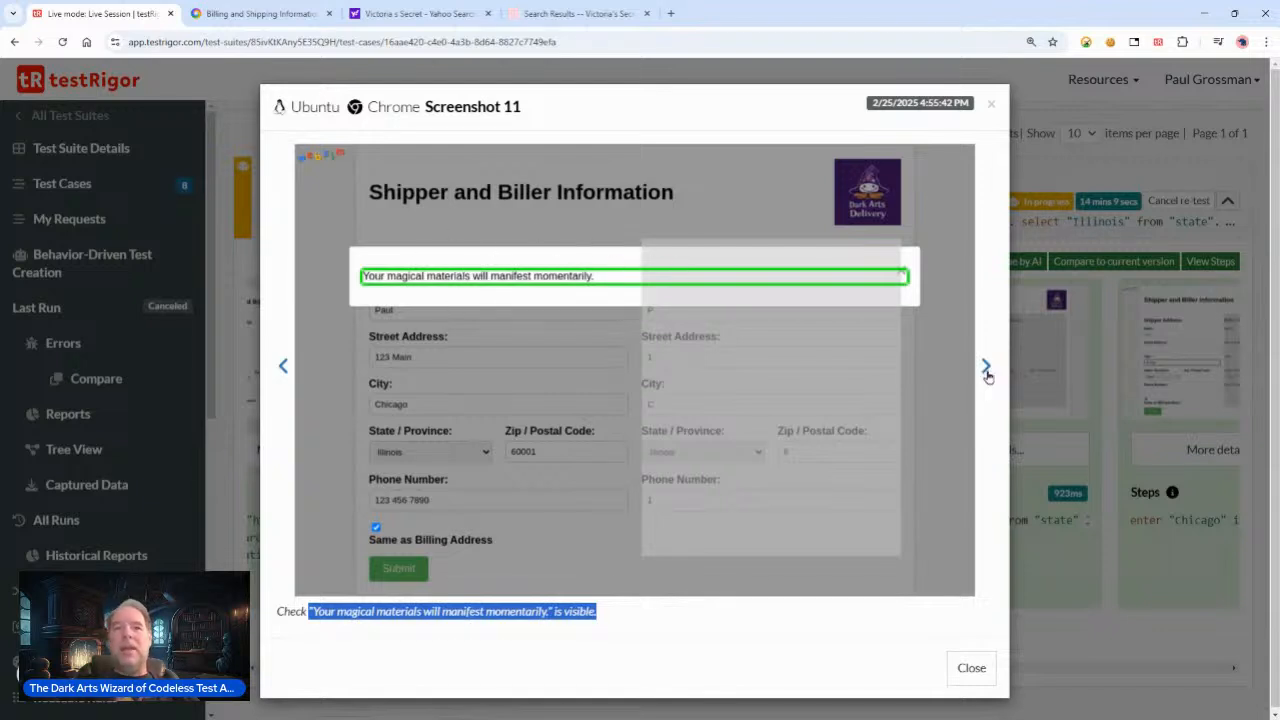
Step: Page onward through the run's remaining screenshots covering the checkbox, modal close and websim page steps
{"action": "left_click", "coordinate": [986, 370]}
{"action": "left_click", "coordinate": [986, 370]}
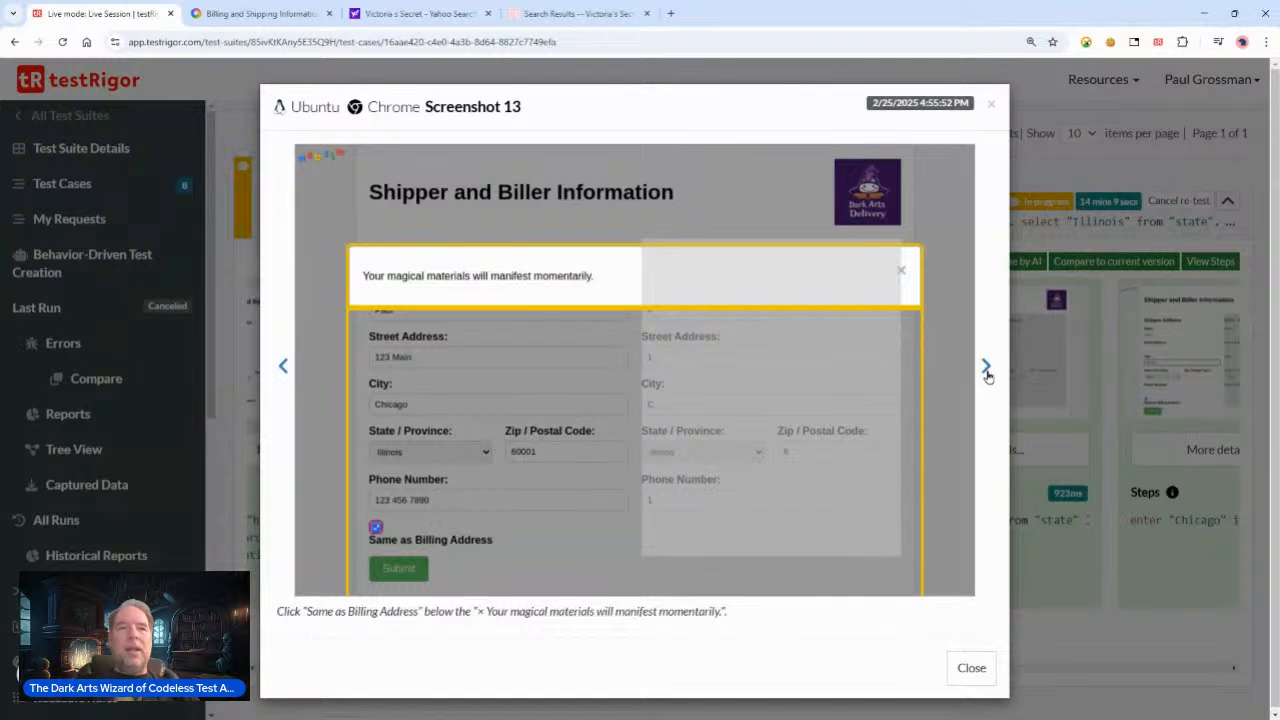
{"action": "left_click", "coordinate": [986, 370]}
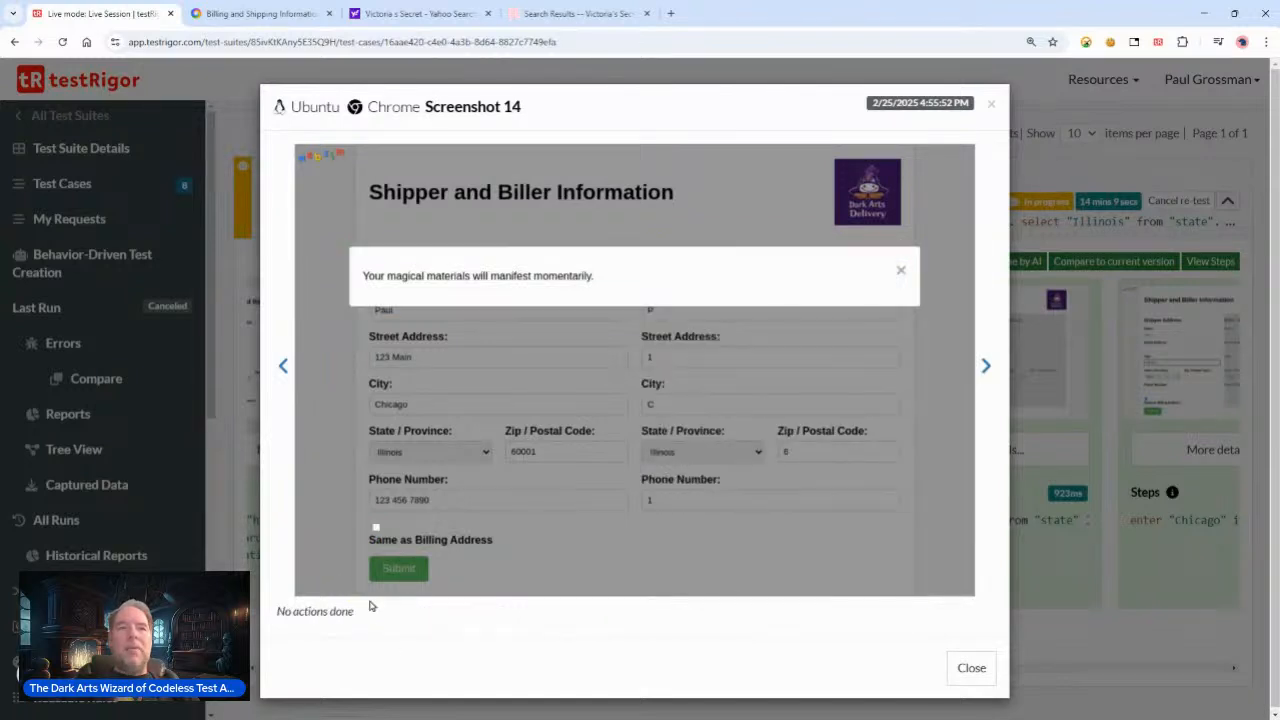
{"action": "left_click", "coordinate": [986, 366]}
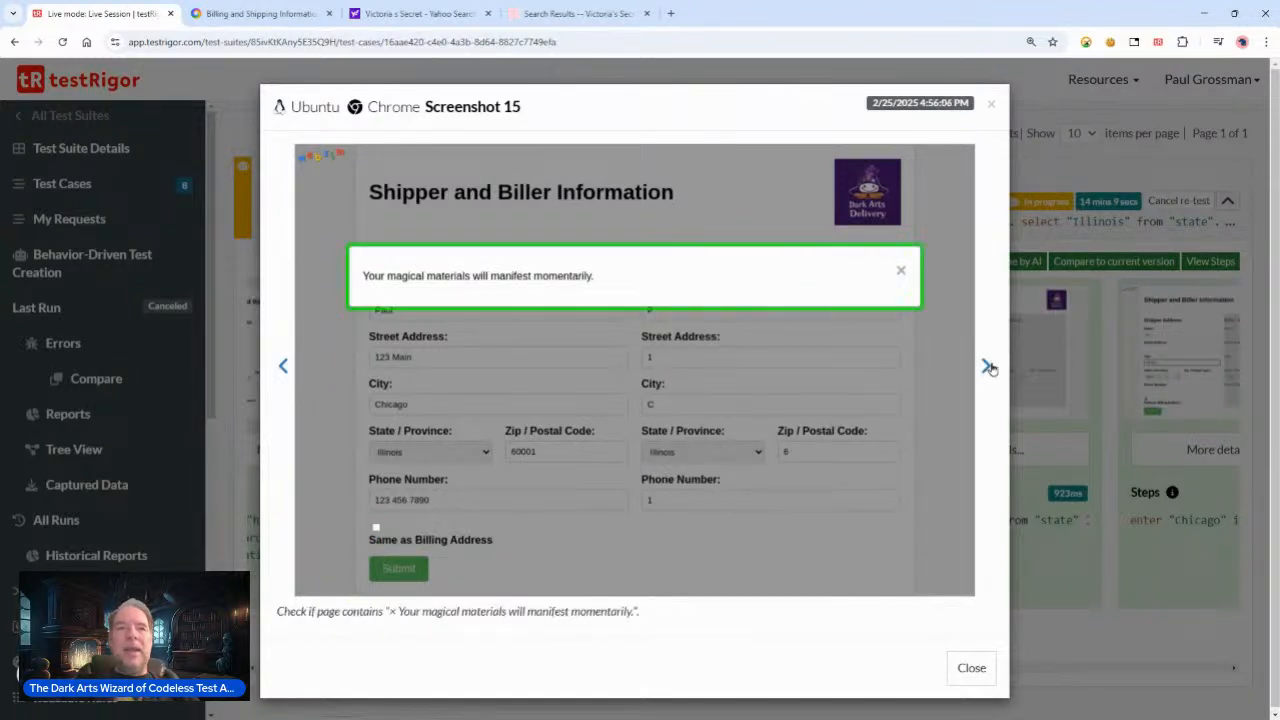
{"action": "left_click", "coordinate": [986, 366]}
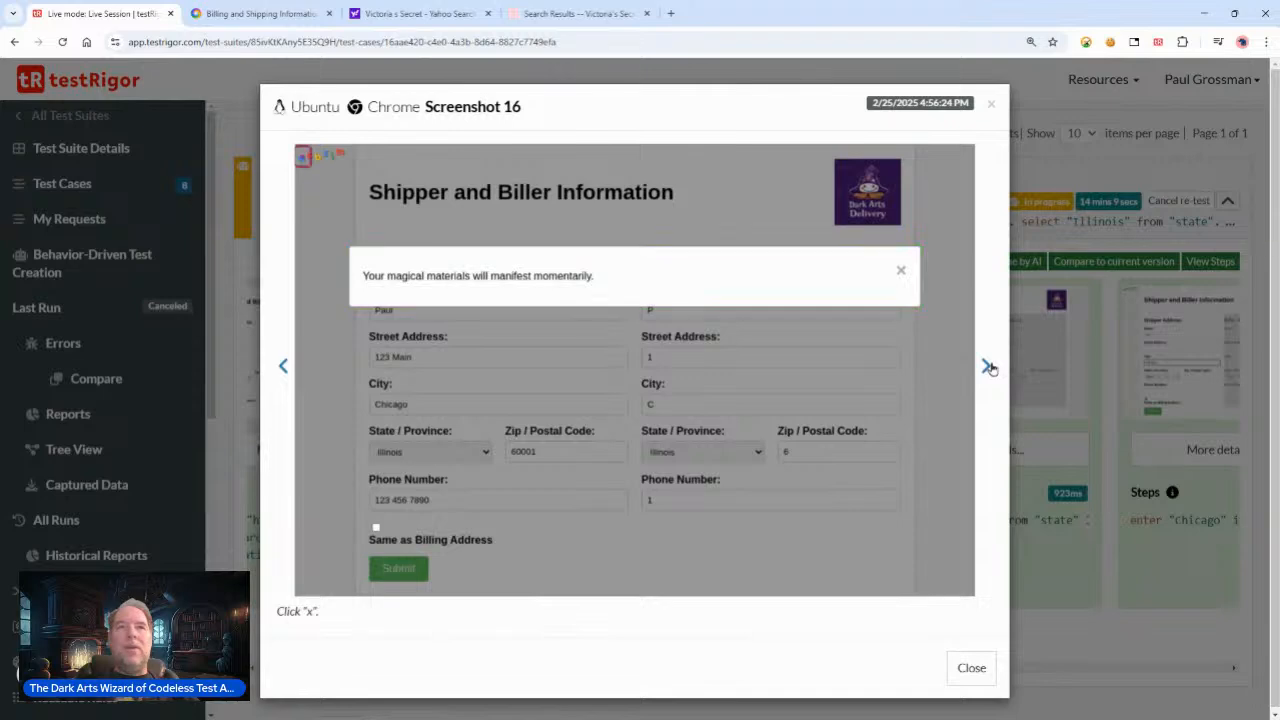
{"action": "left_click", "coordinate": [987, 367]}
{"action": "left_click", "coordinate": [987, 367]}
{"action": "left_click", "coordinate": [987, 367]}
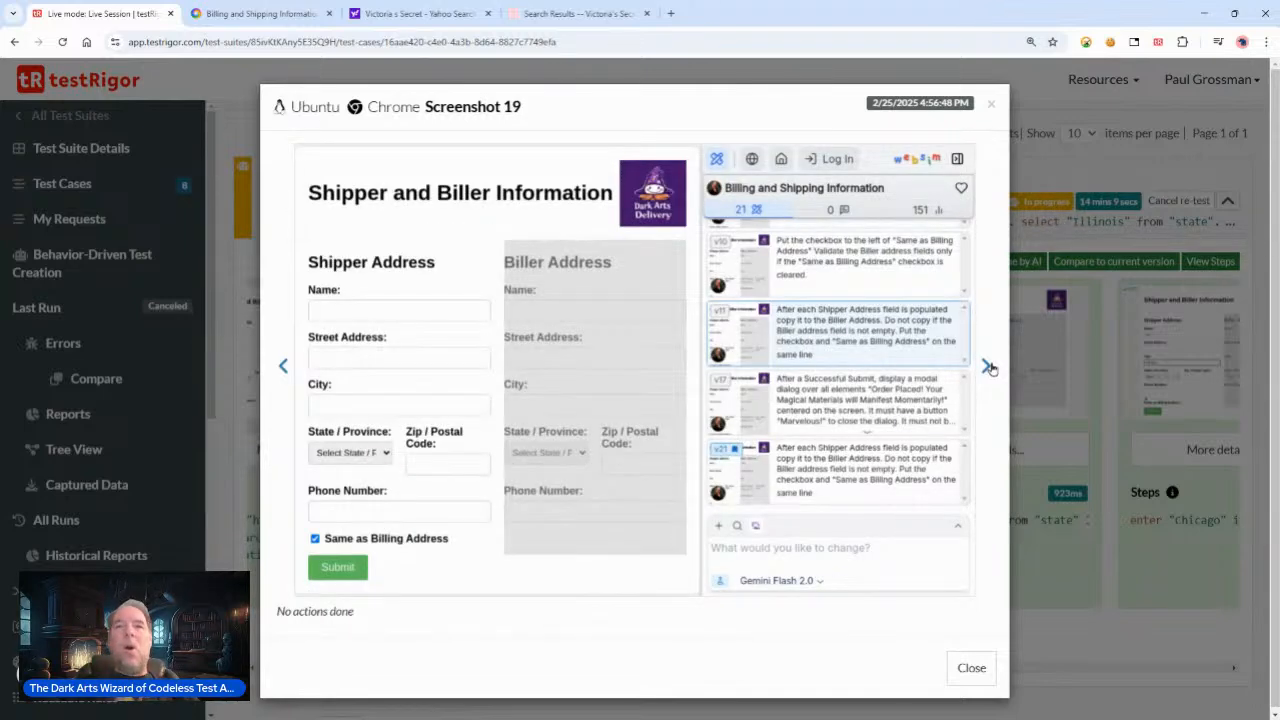
{"action": "left_click", "coordinate": [987, 368]}
{"action": "left_click", "coordinate": [987, 368]}
{"action": "left_click", "coordinate": [987, 368]}
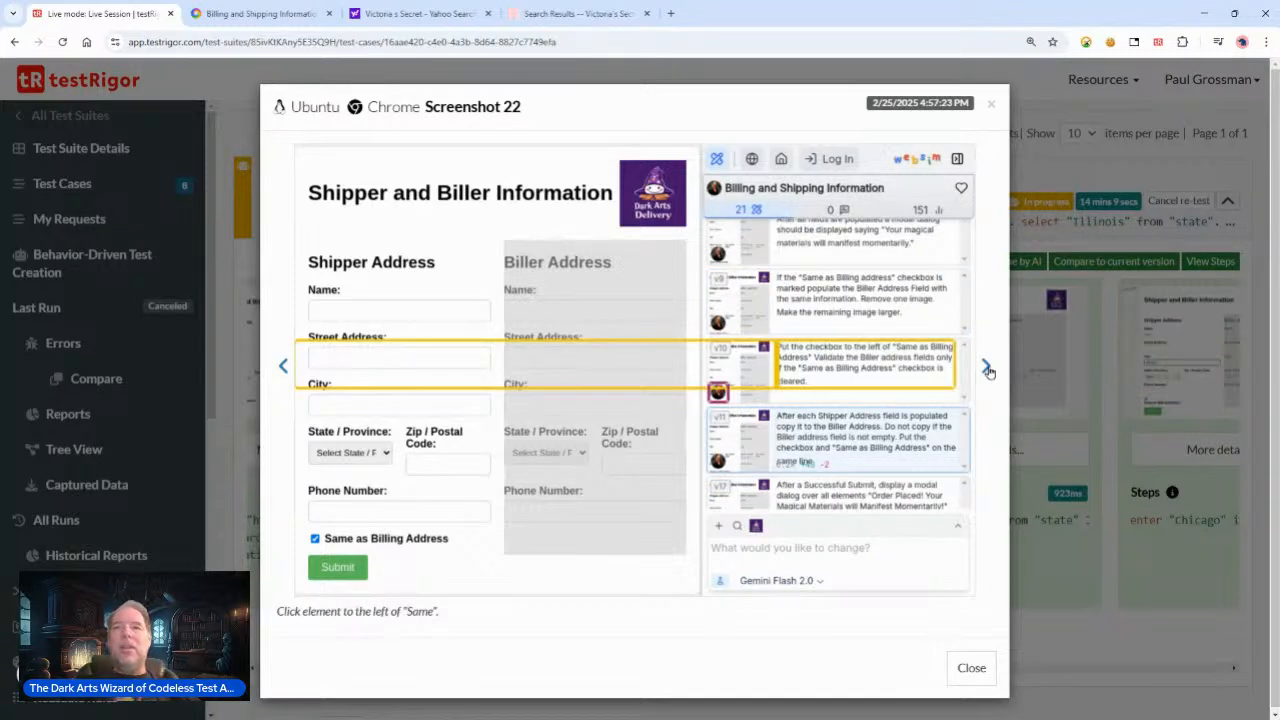
{"action": "left_click", "coordinate": [987, 368]}
{"action": "left_click", "coordinate": [987, 368]}
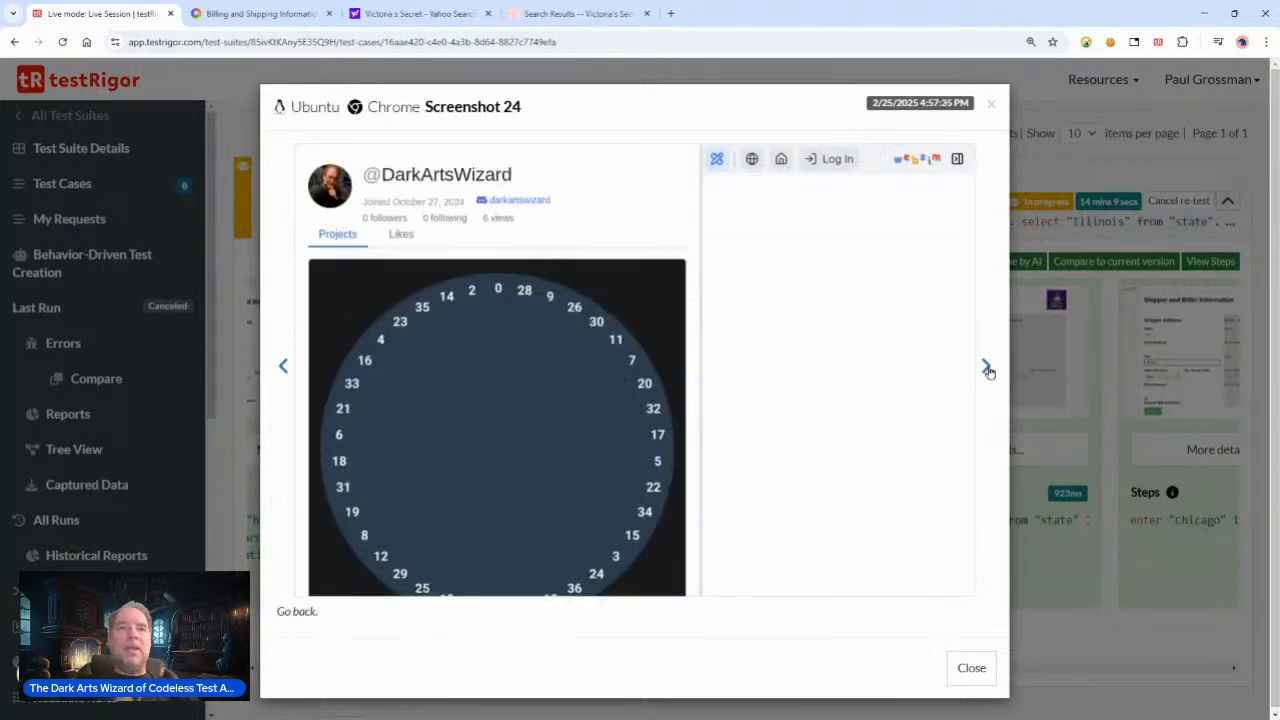
{"action": "left_click", "coordinate": [987, 368]}
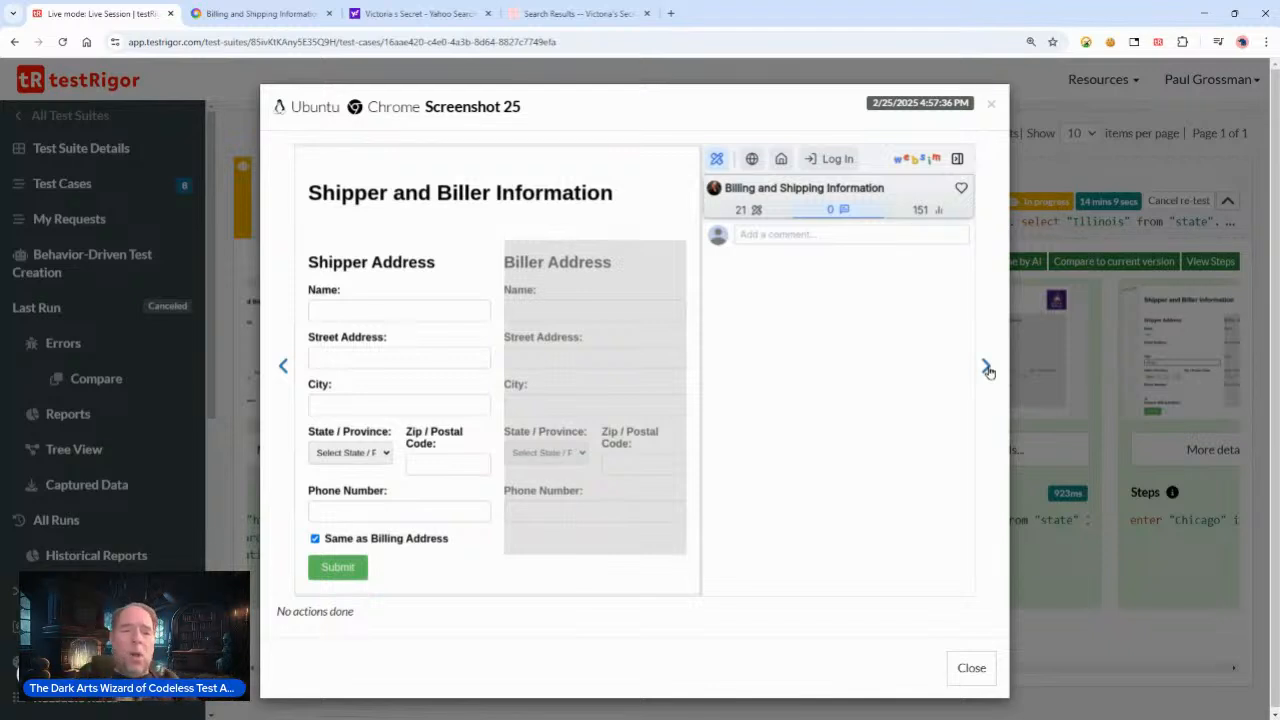
{"action": "left_click", "coordinate": [987, 368]}
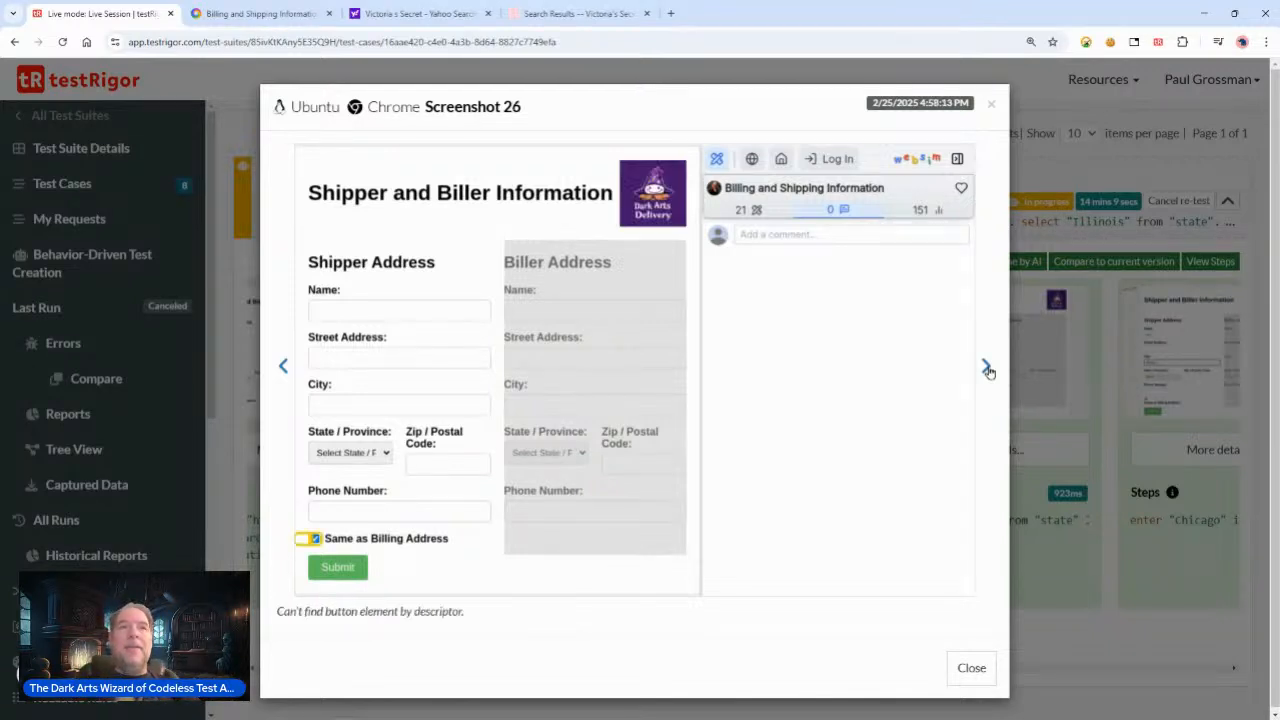
{"action": "left_click", "coordinate": [987, 368]}
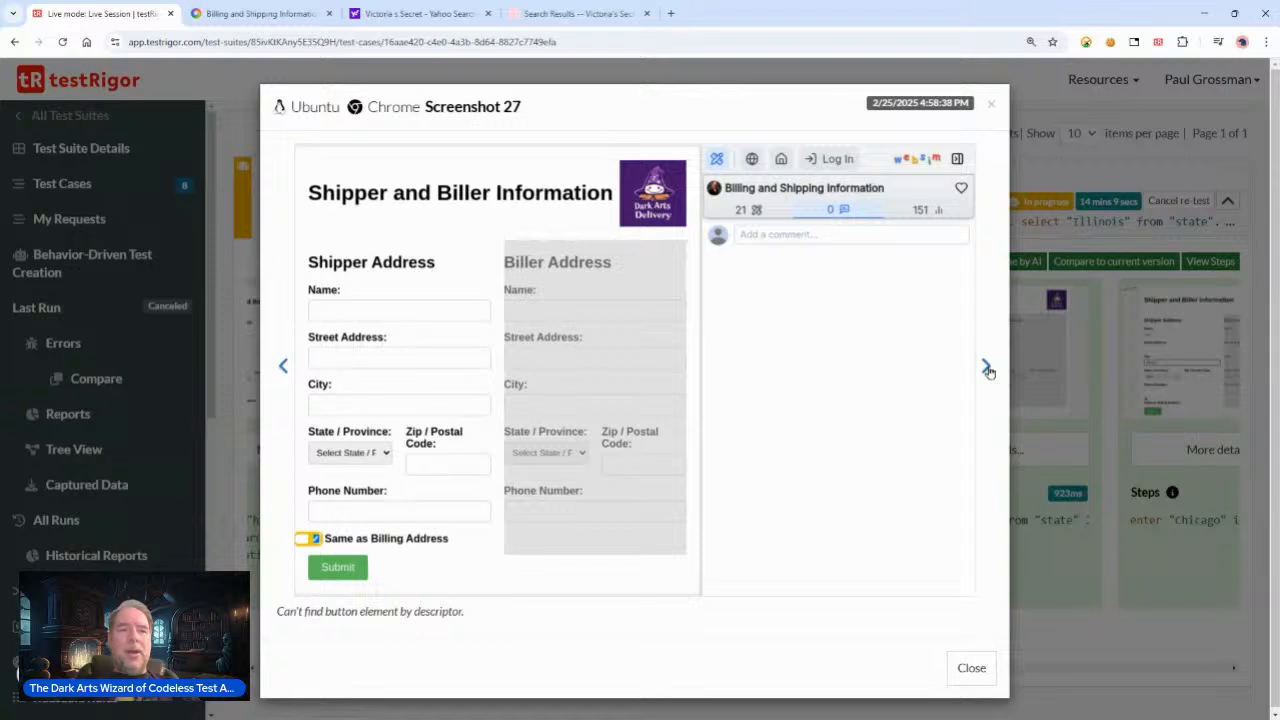
{"action": "left_click", "coordinate": [987, 368]}
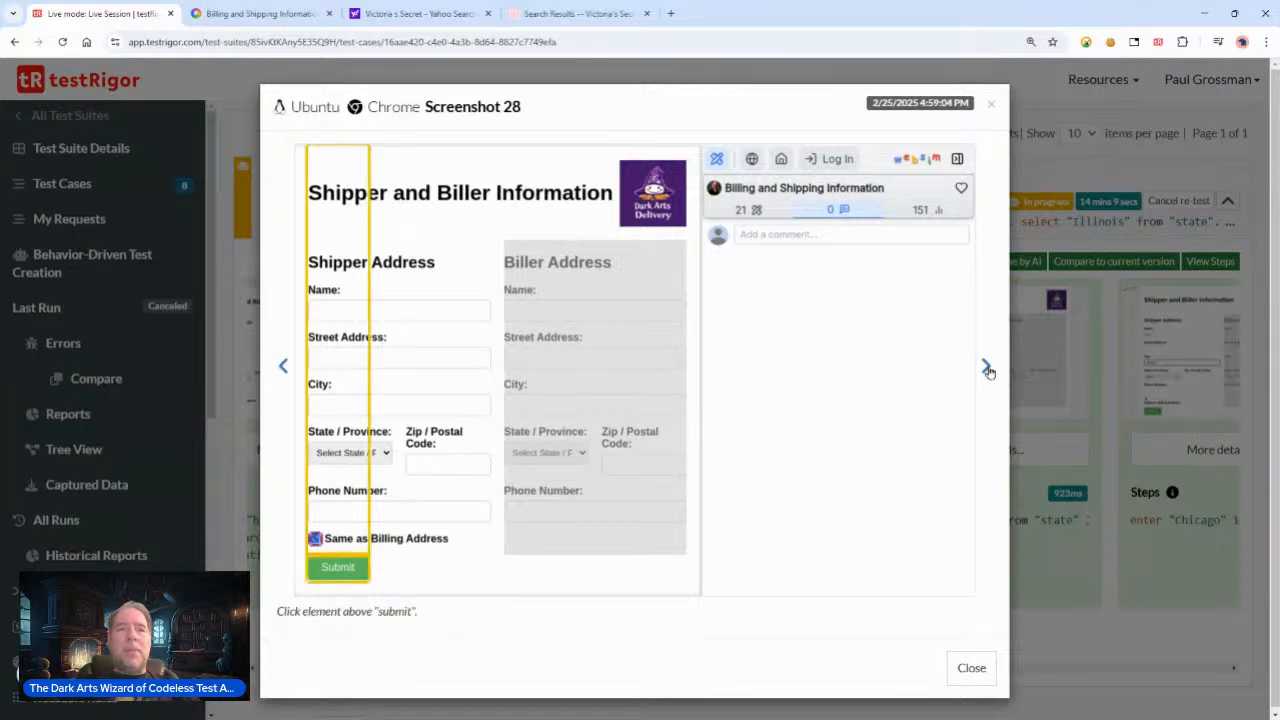
{"action": "left_click", "coordinate": [987, 368]}
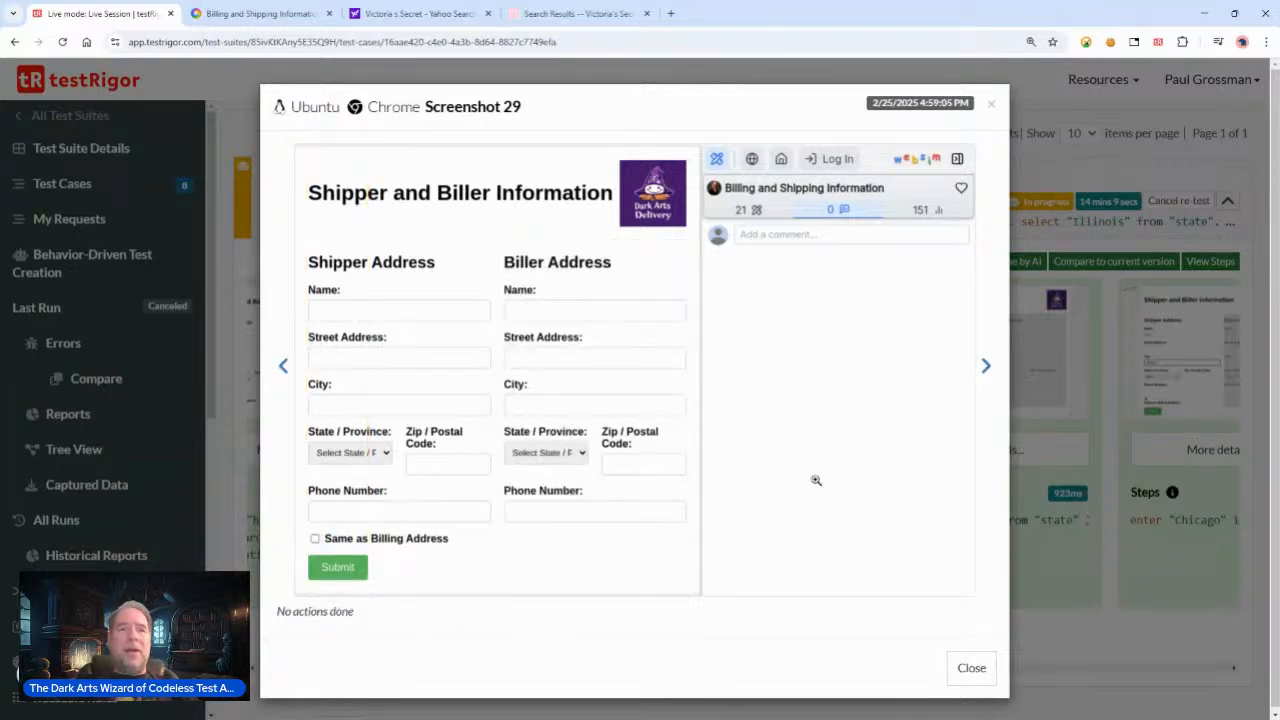
{"action": "left_click", "coordinate": [988, 368]}
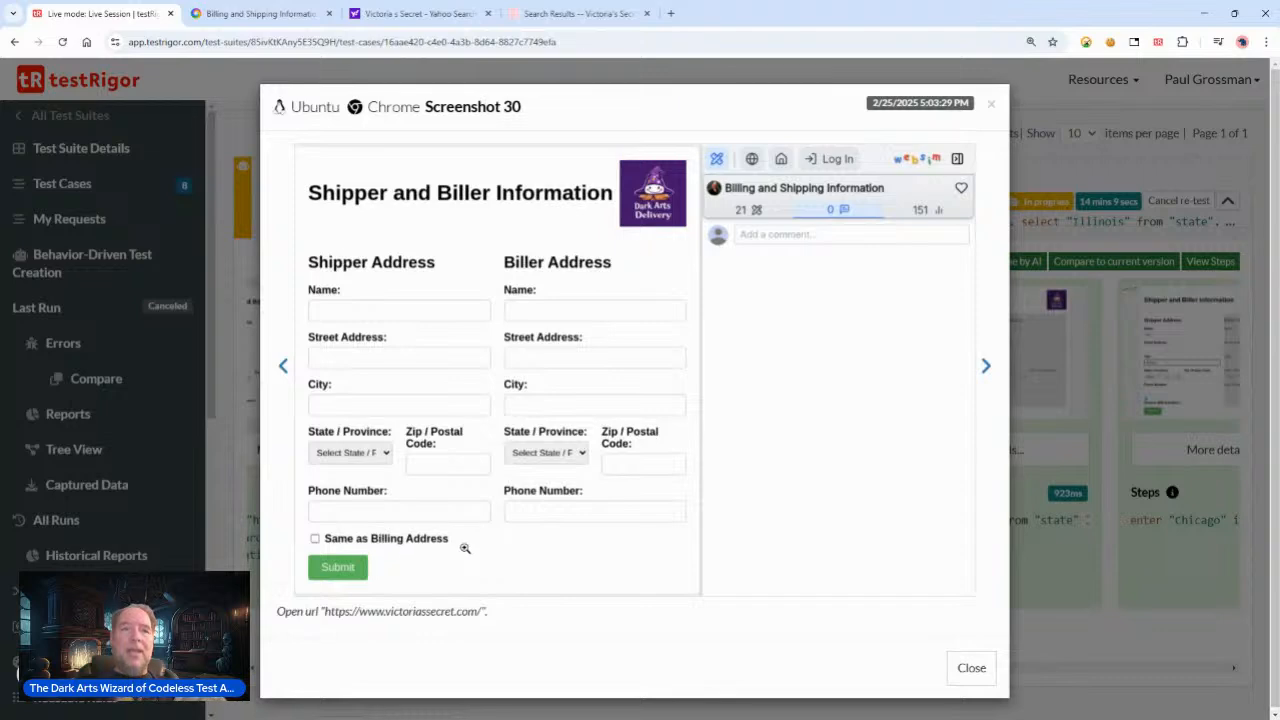
Step: Switch to the Billing and Shipping Information websim tab and inspect the Same as Billing Address checkbox in DevTools
{"action": "left_click", "coordinate": [260, 13]}
{"action": "right_click", "coordinate": [395, 614]}
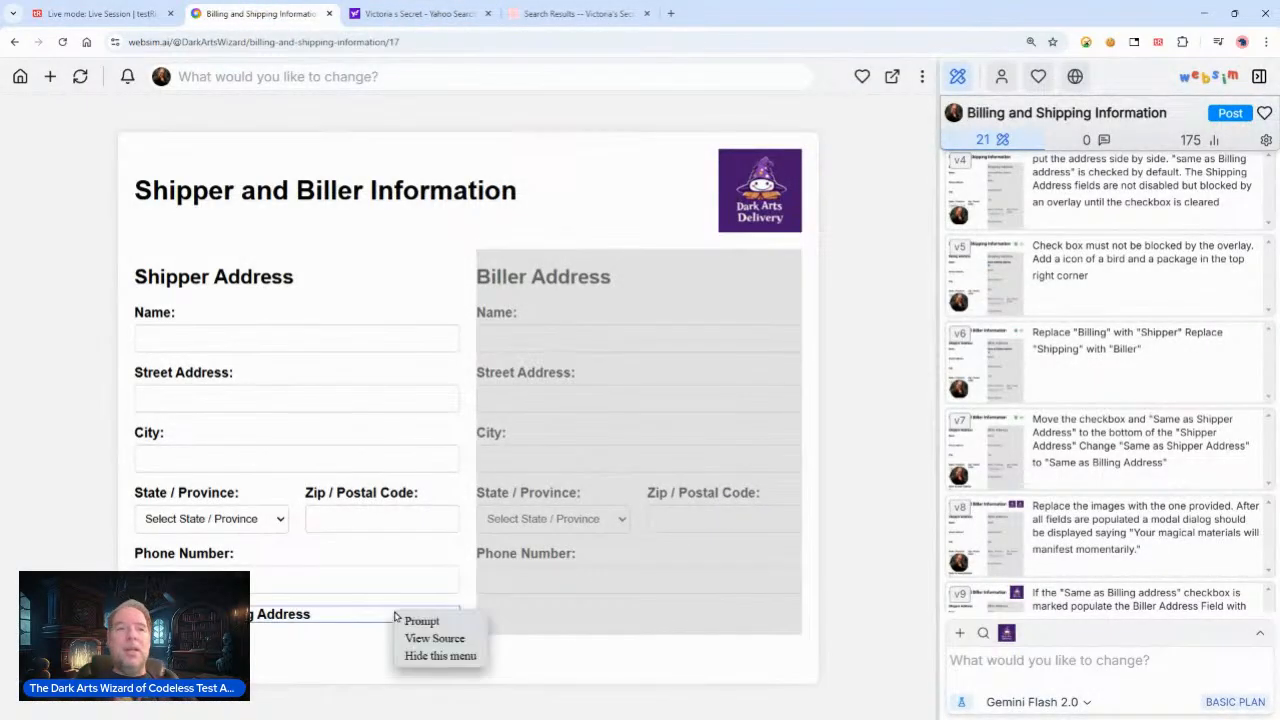
{"action": "left_click", "coordinate": [285, 666]}
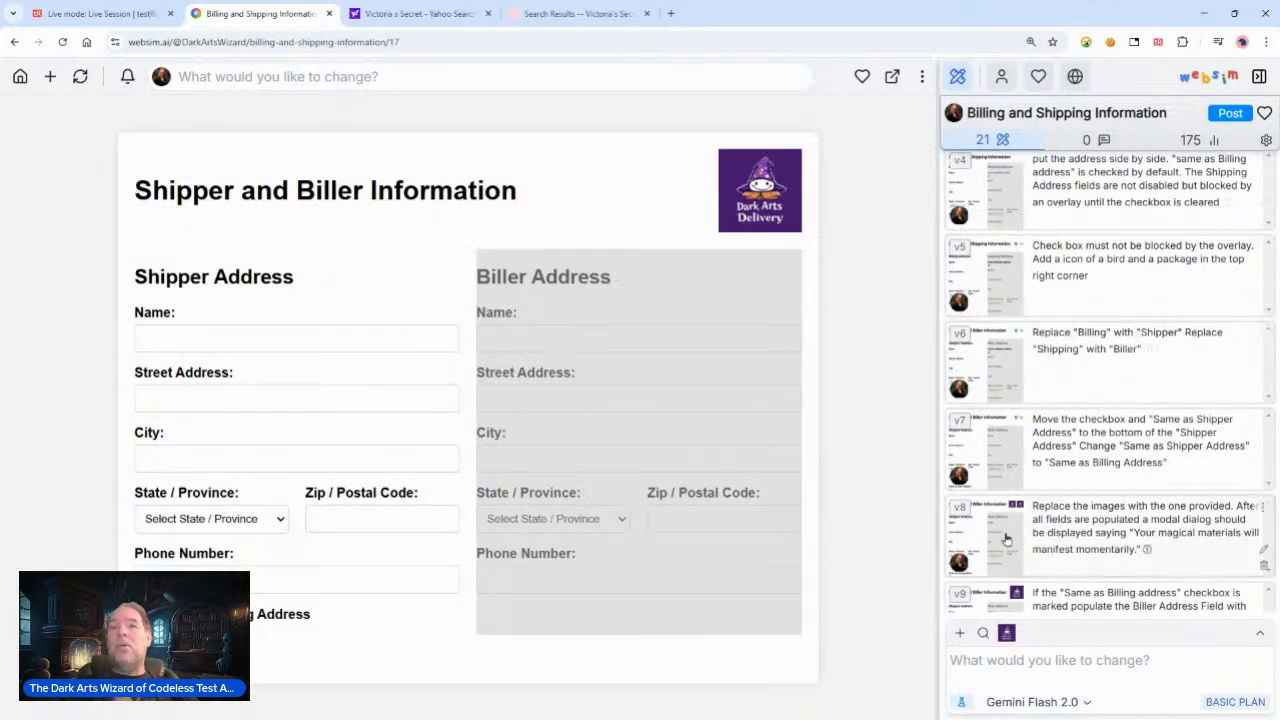
{"action": "right_click", "coordinate": [852, 323]}
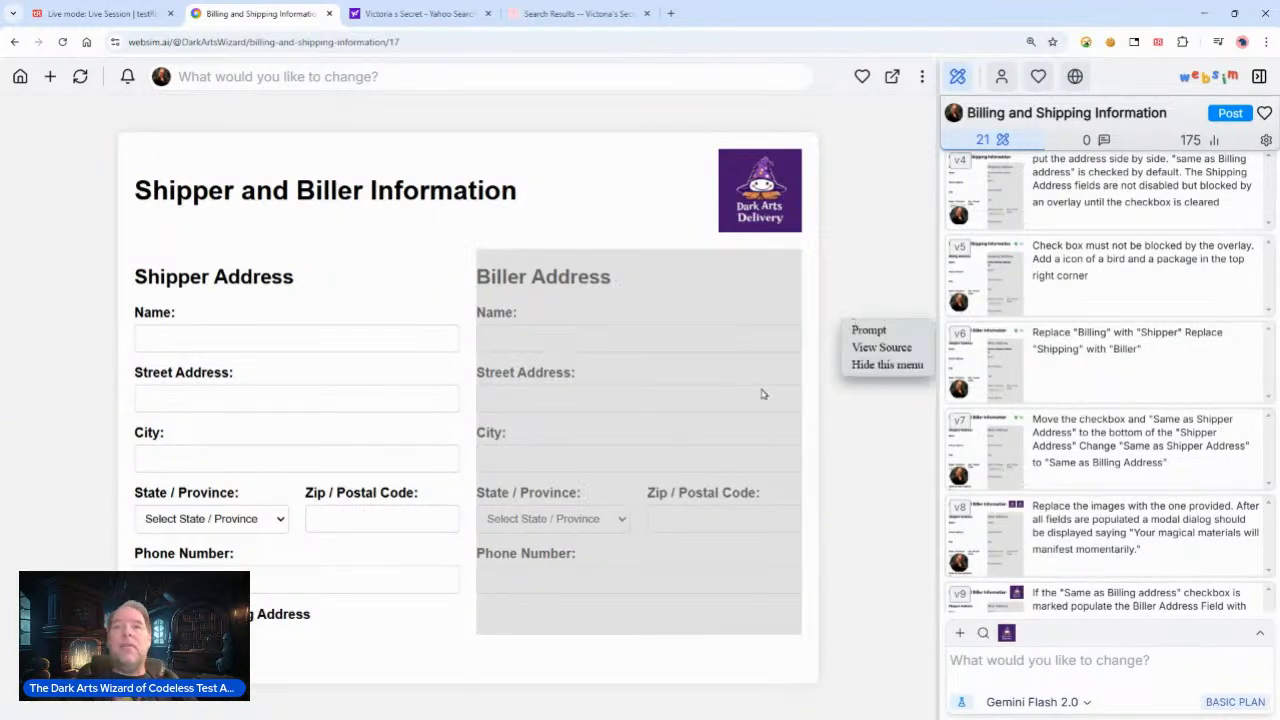
{"action": "right_click", "coordinate": [519, 402]}
{"action": "right_click", "coordinate": [310, 280]}
{"action": "left_click", "coordinate": [25, 177]}
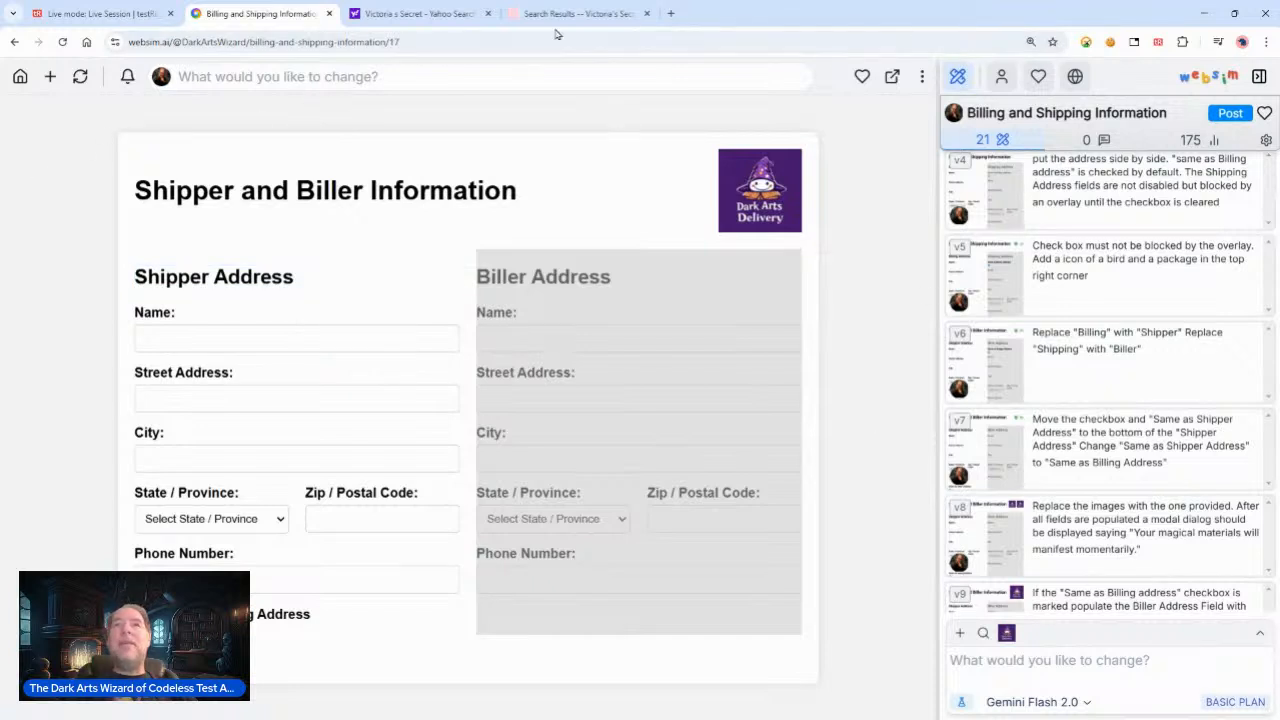
{"action": "right_click", "coordinate": [70, 497]}
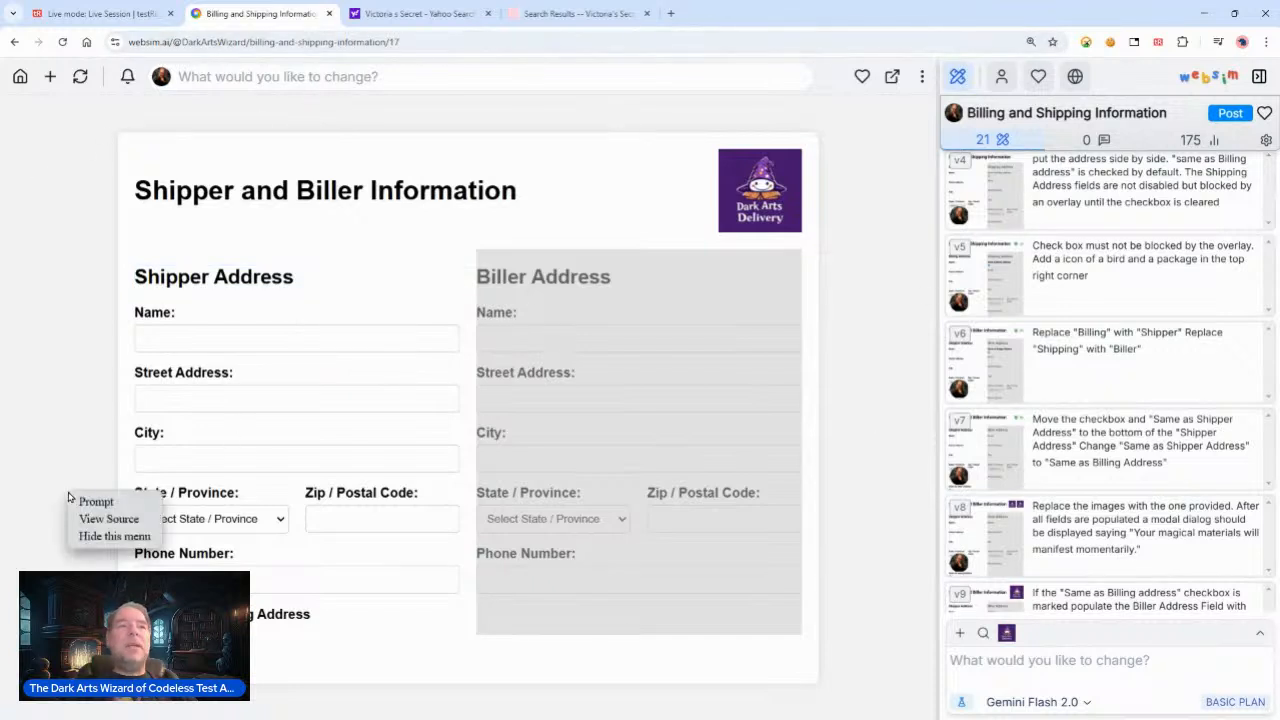
{"action": "left_click", "coordinate": [86, 378]}
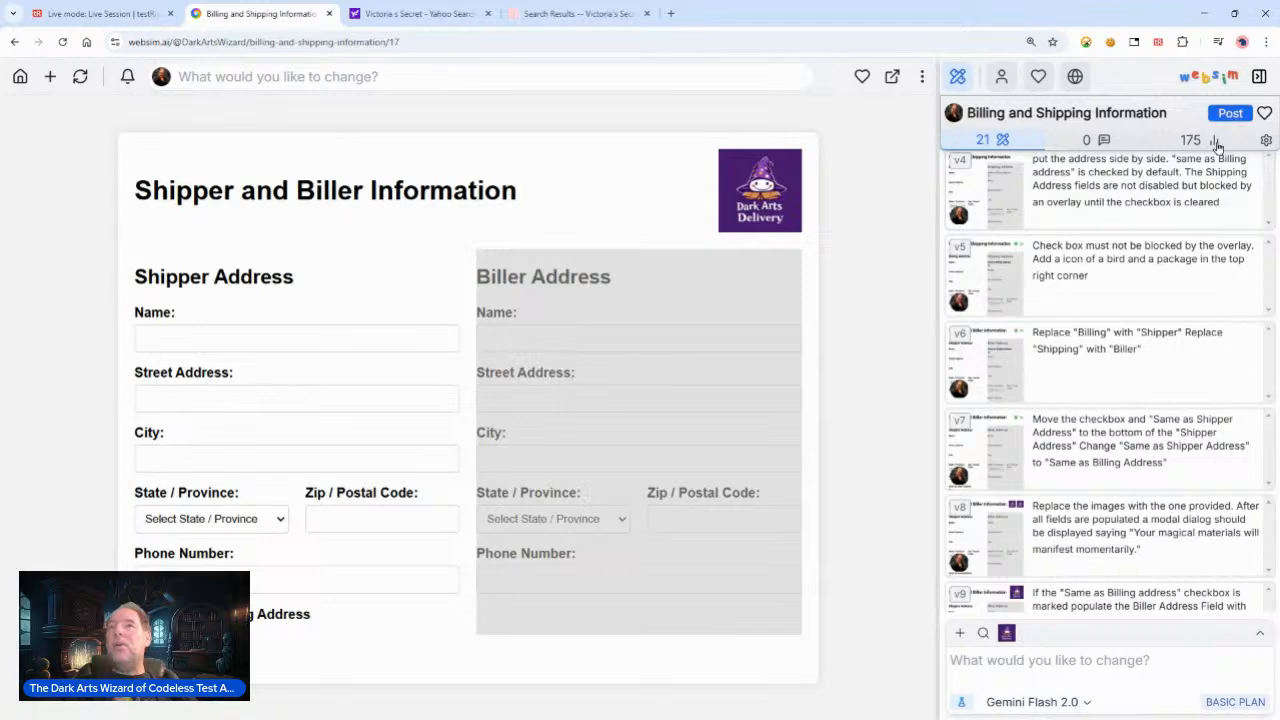
{"action": "right_click", "coordinate": [1134, 497]}
{"action": "left_click", "coordinate": [980, 477]}
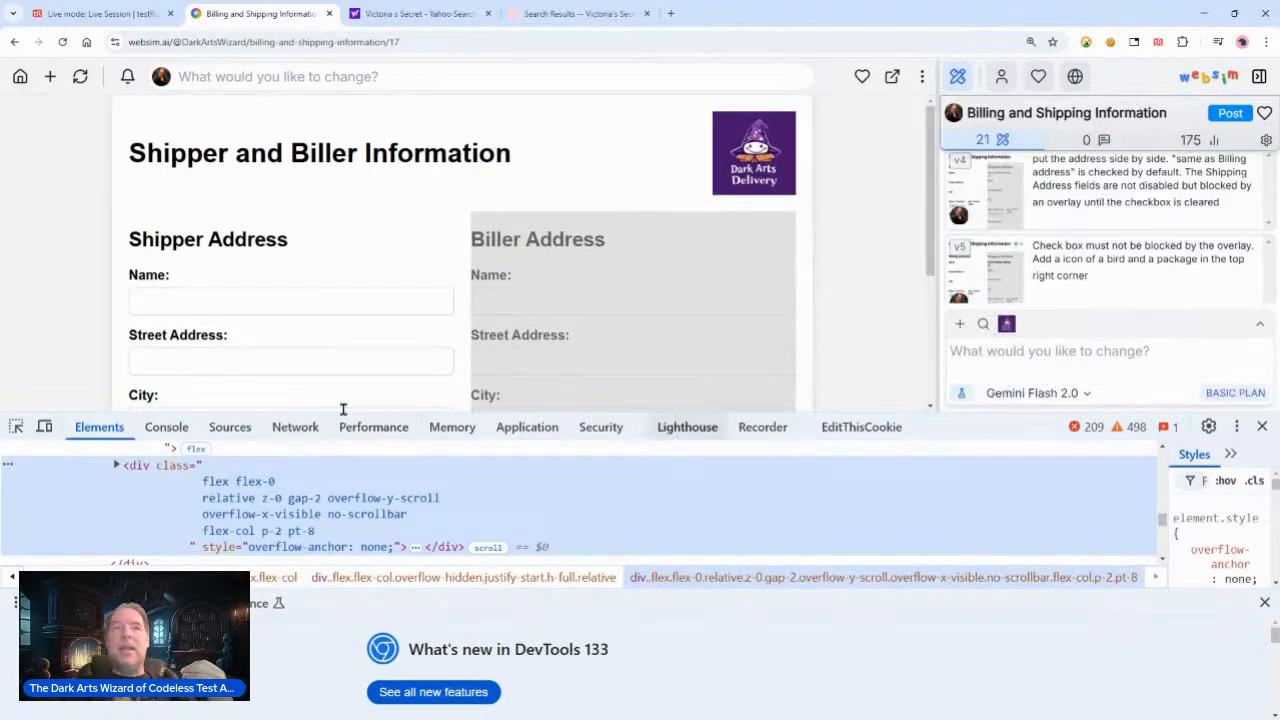
{"action": "left_click", "coordinate": [16, 426]}
{"action": "scroll", "coordinate": [226, 295], "scroll_direction": "down", "scroll_amount": 2}
{"action": "scroll", "coordinate": [226, 295], "scroll_direction": "down", "scroll_amount": 1}
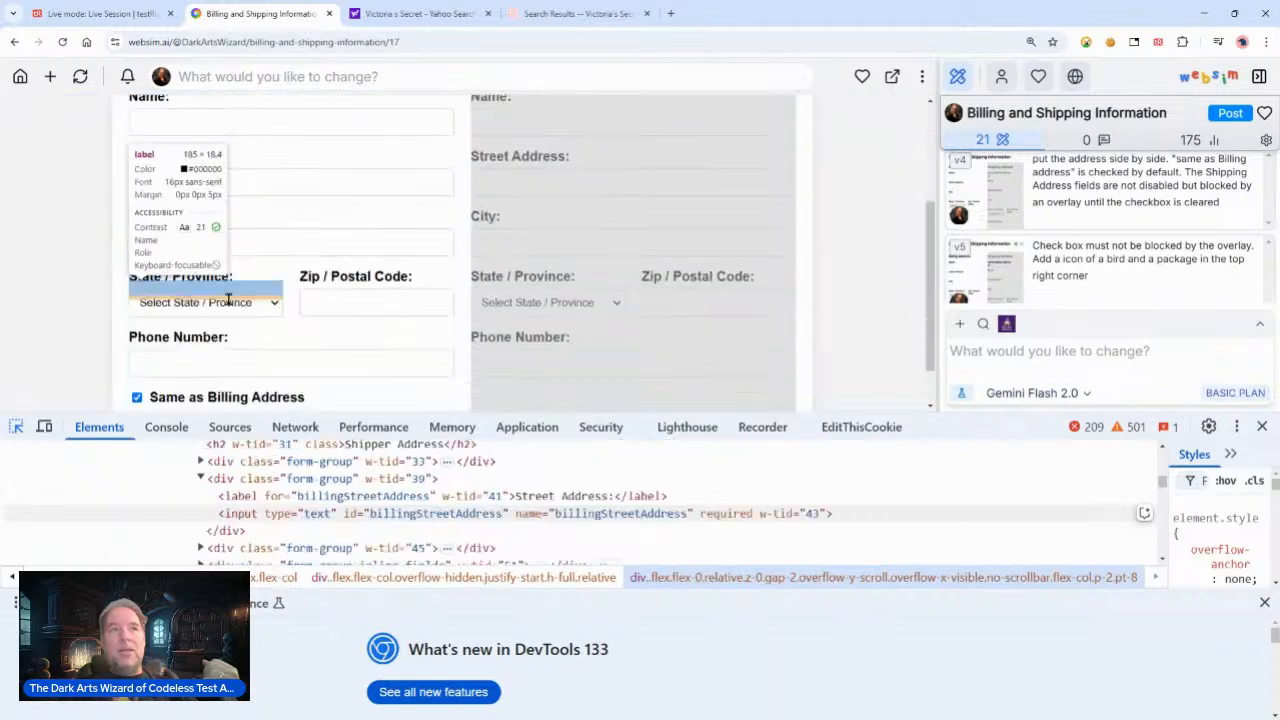
{"action": "left_click", "coordinate": [137, 344]}
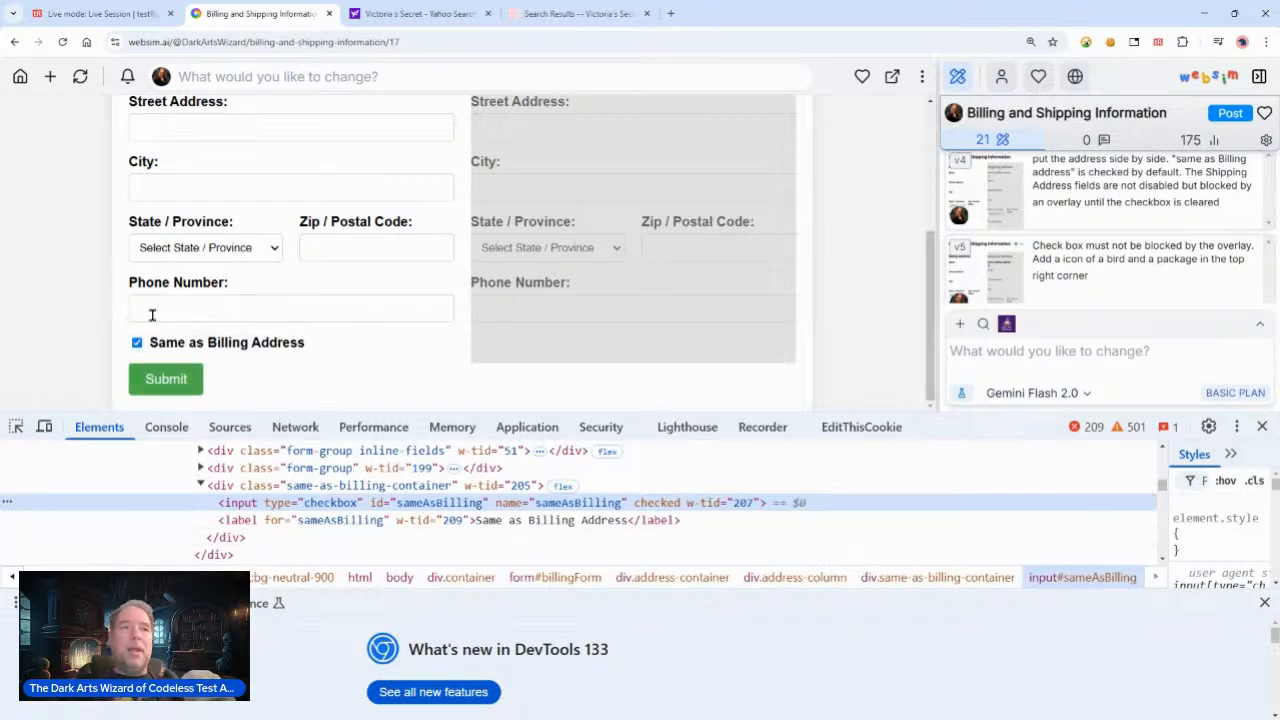
Step: Return to the run's screenshot viewer and page back and forth through the final checkbox and Victoria's Secret screenshots
{"action": "left_click", "coordinate": [95, 13]}
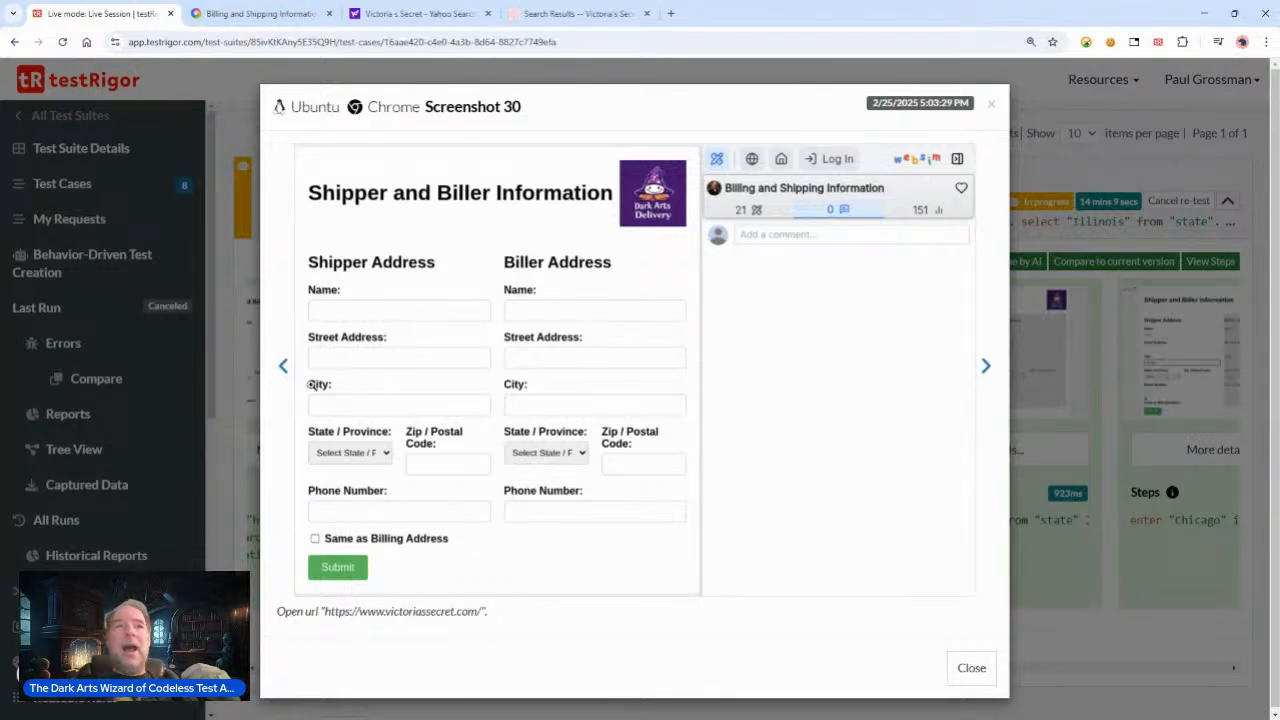
{"action": "left_click", "coordinate": [283, 367]}
{"action": "left_click", "coordinate": [283, 367]}
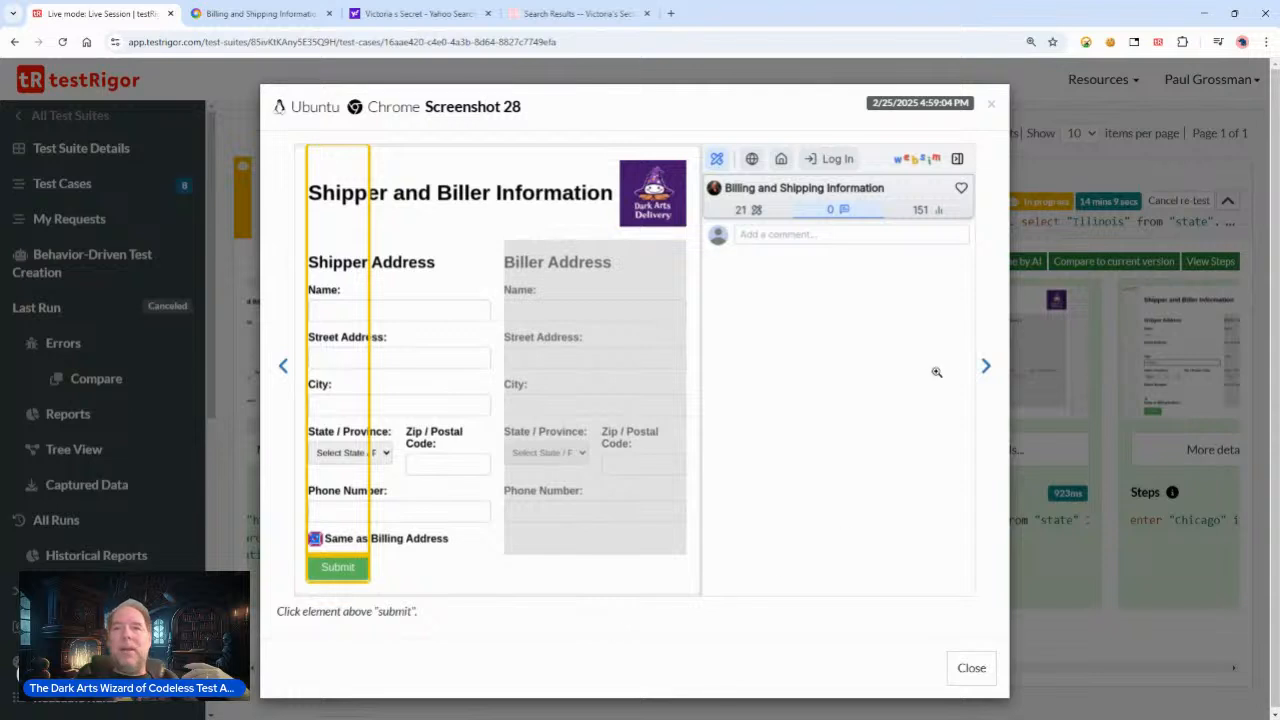
{"action": "left_click", "coordinate": [986, 368]}
{"action": "left_click", "coordinate": [986, 368]}
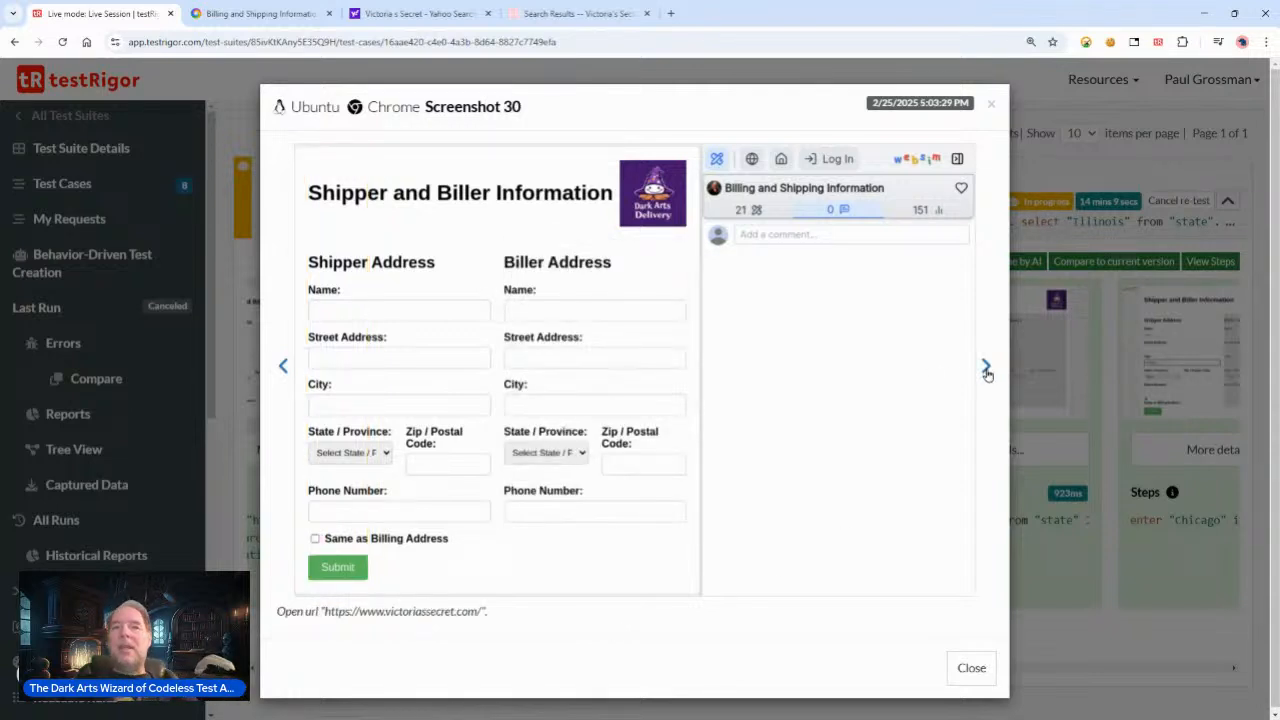
{"action": "left_click", "coordinate": [986, 368]}
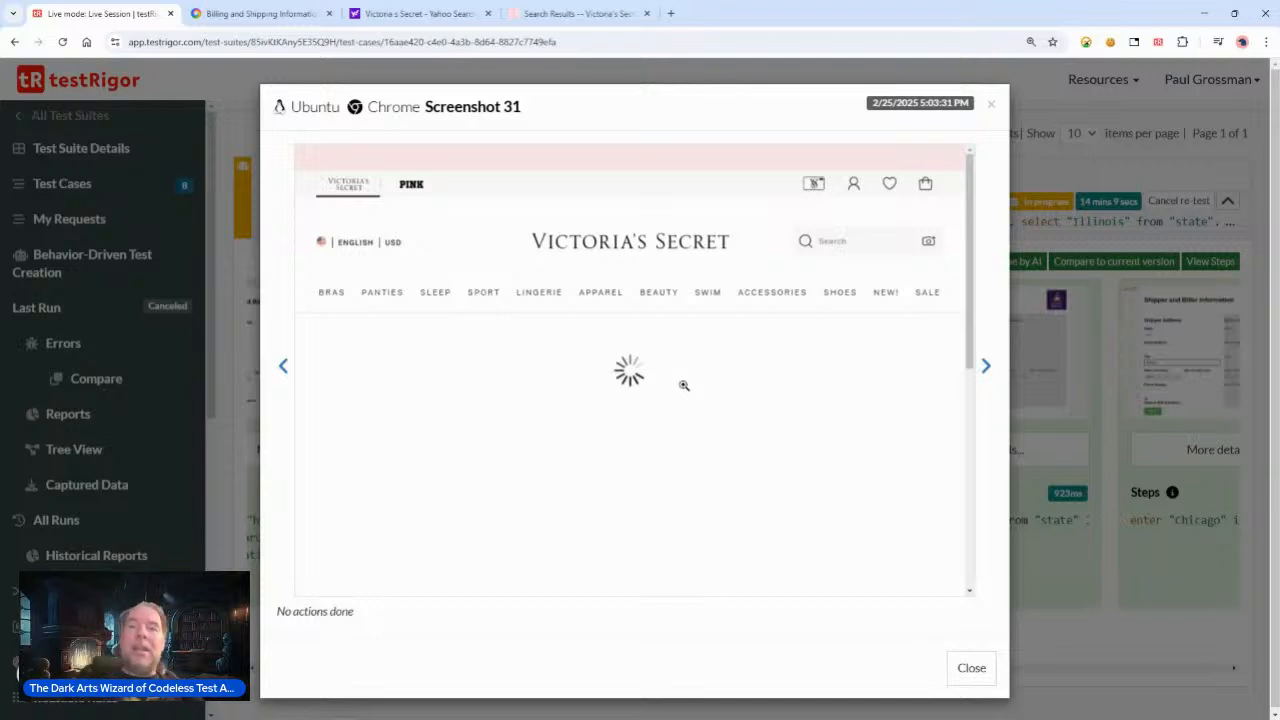
{"action": "left_click", "coordinate": [986, 368]}
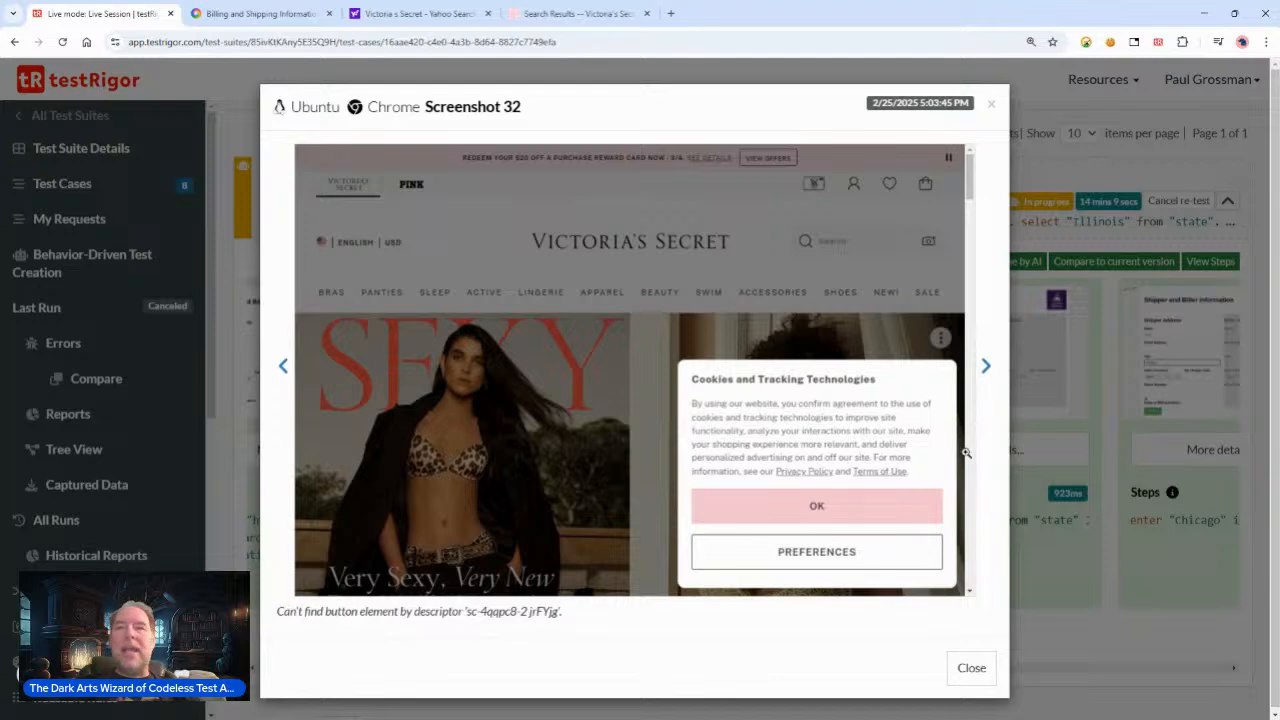
{"action": "left_click", "coordinate": [986, 368]}
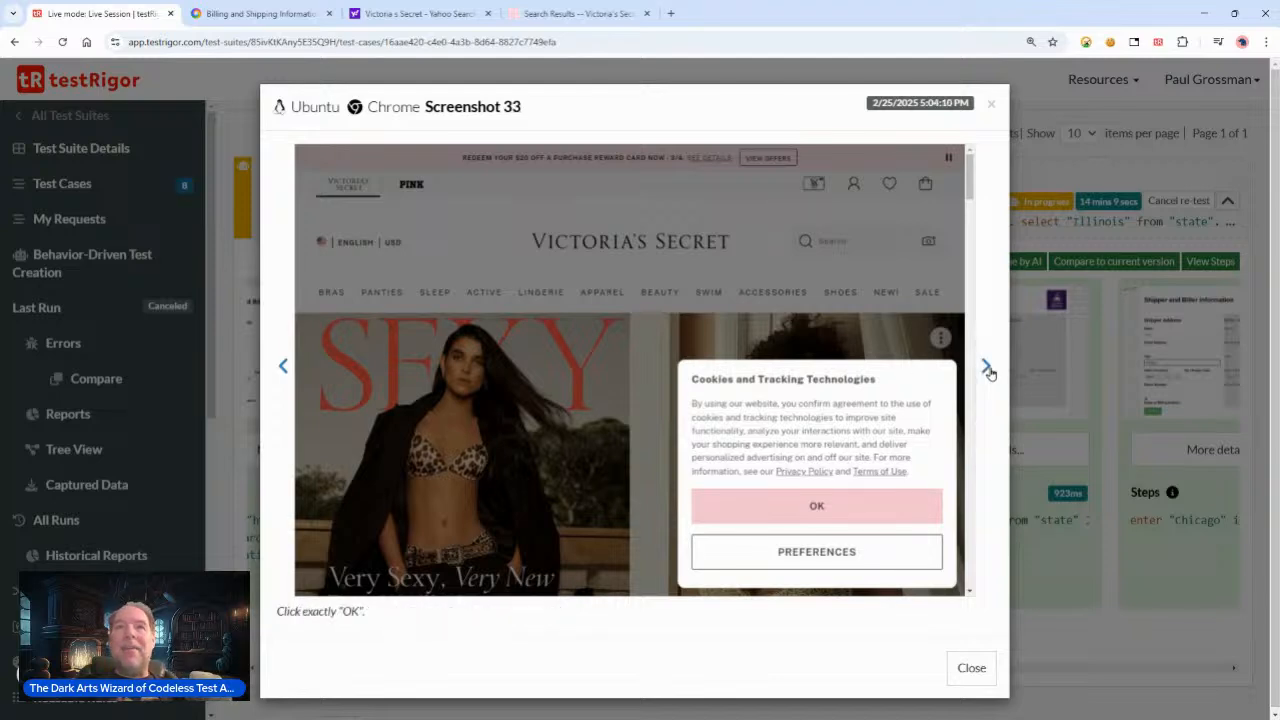
Step: Step through the screenshots of the cookie OK click and coordinate click steps, highlighting their step captions
{"action": "left_click_drag", "start_coordinate": [318, 611], "coordinate": [375, 616]}
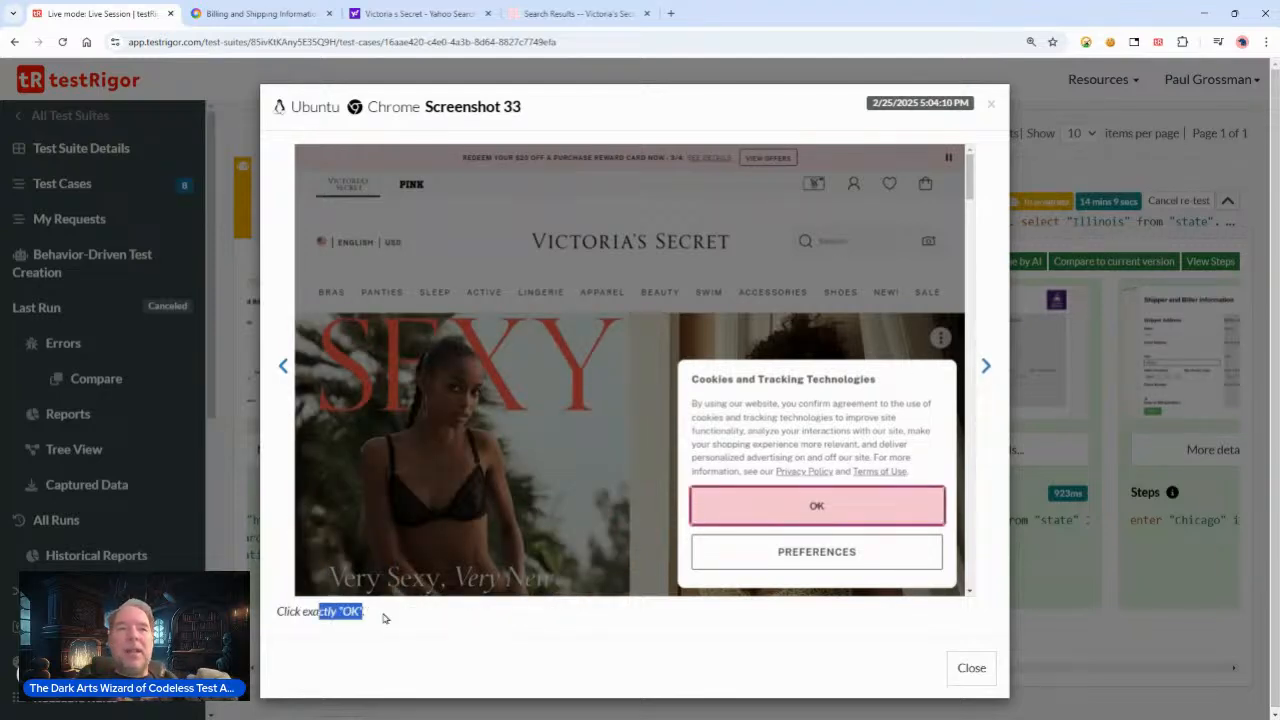
{"action": "left_click", "coordinate": [986, 367]}
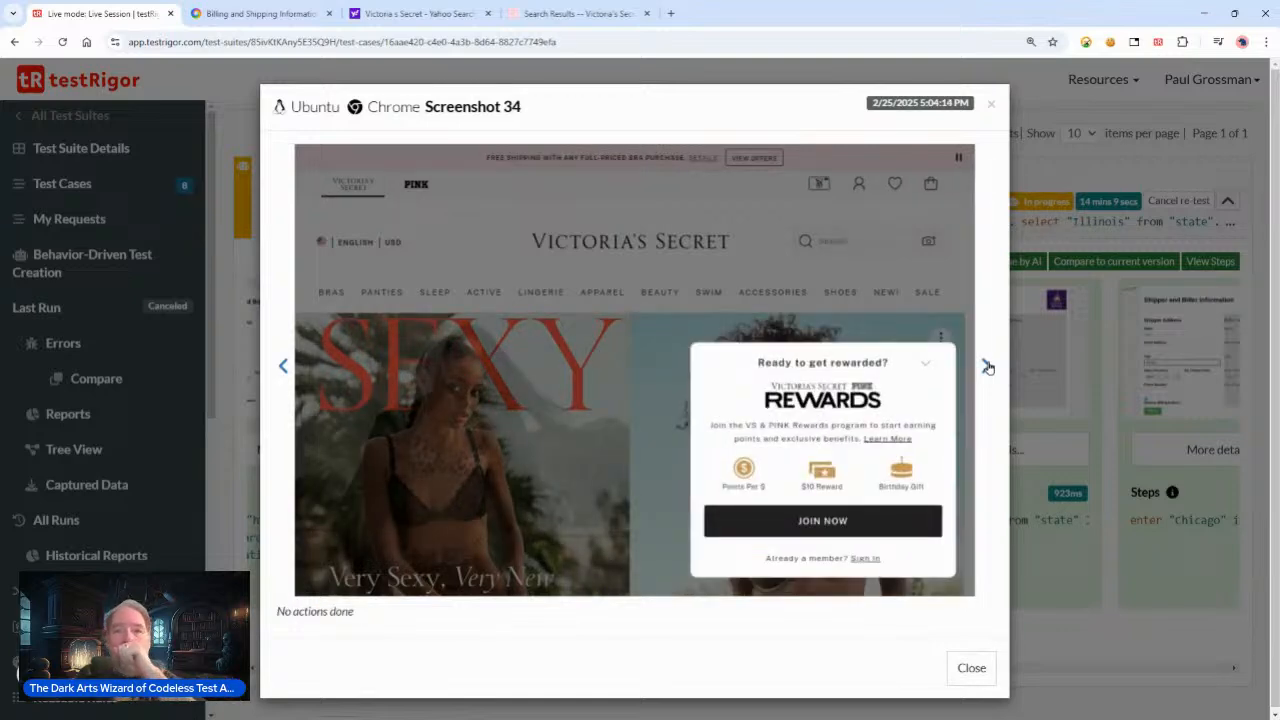
{"action": "left_click", "coordinate": [985, 372]}
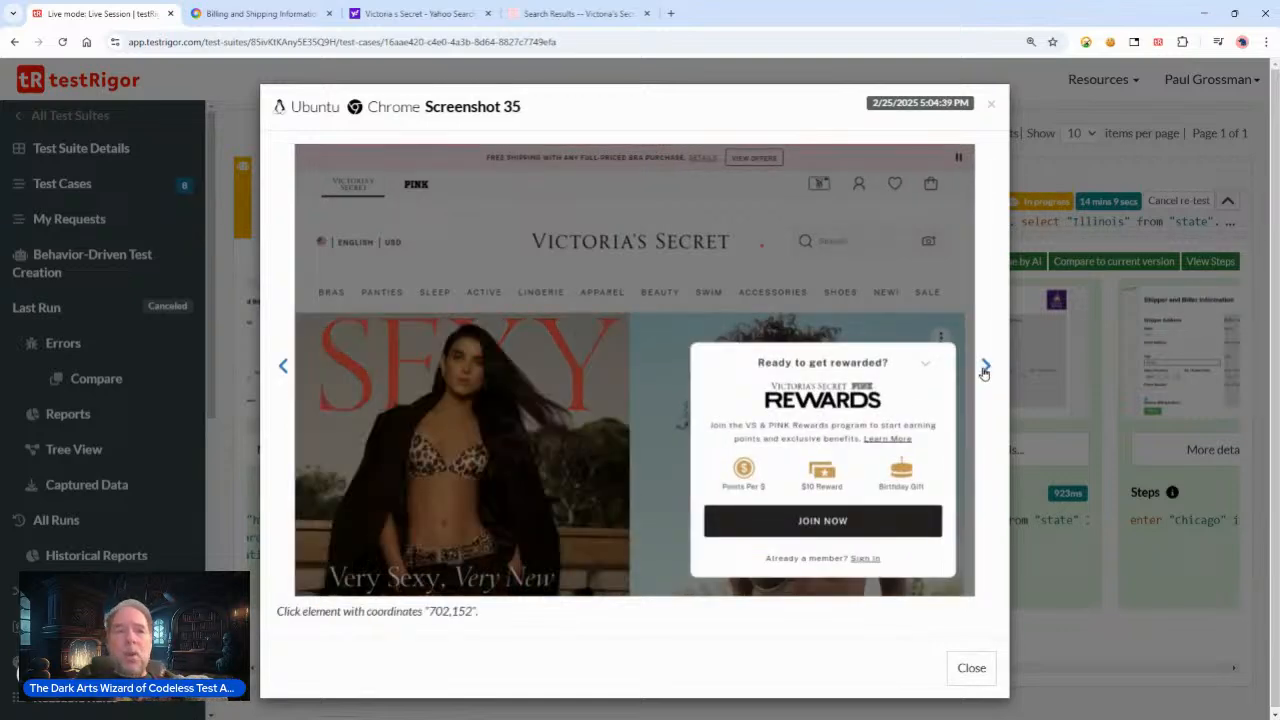
{"action": "left_click_drag", "start_coordinate": [426, 611], "coordinate": [487, 619]}
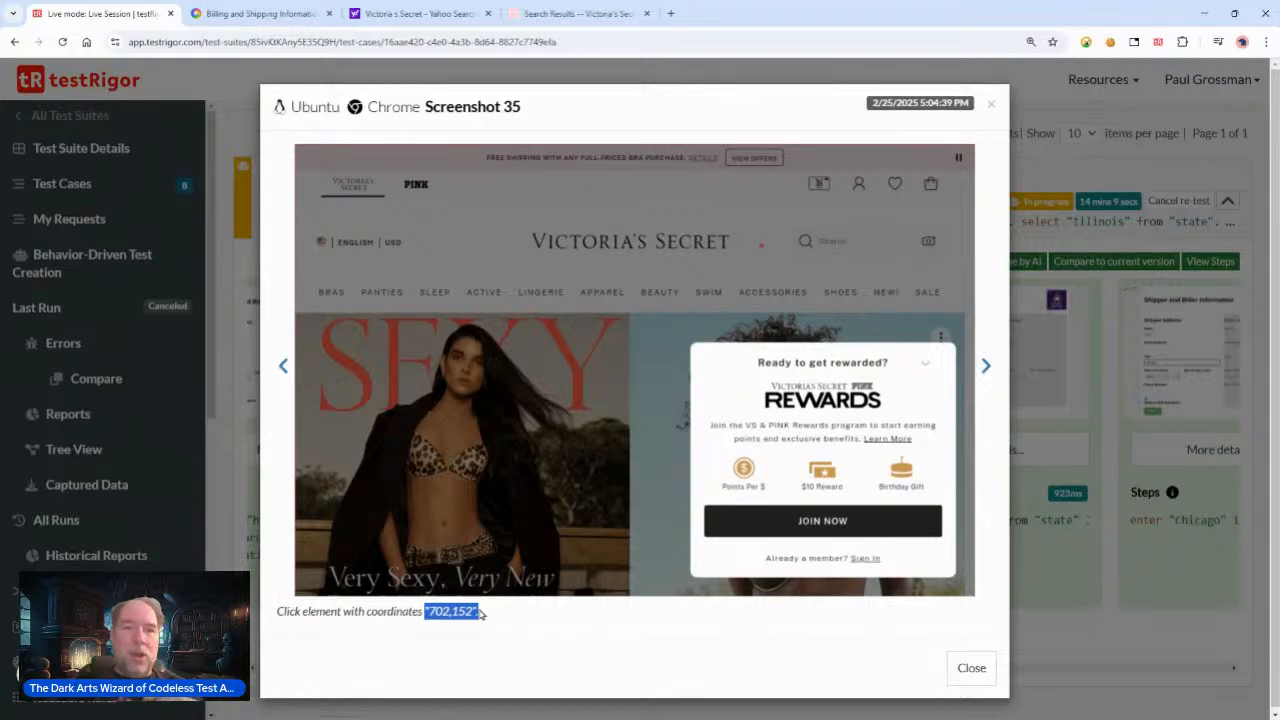
{"action": "left_click", "coordinate": [480, 614]}
{"action": "left_click_drag", "start_coordinate": [428, 611], "coordinate": [488, 620]}
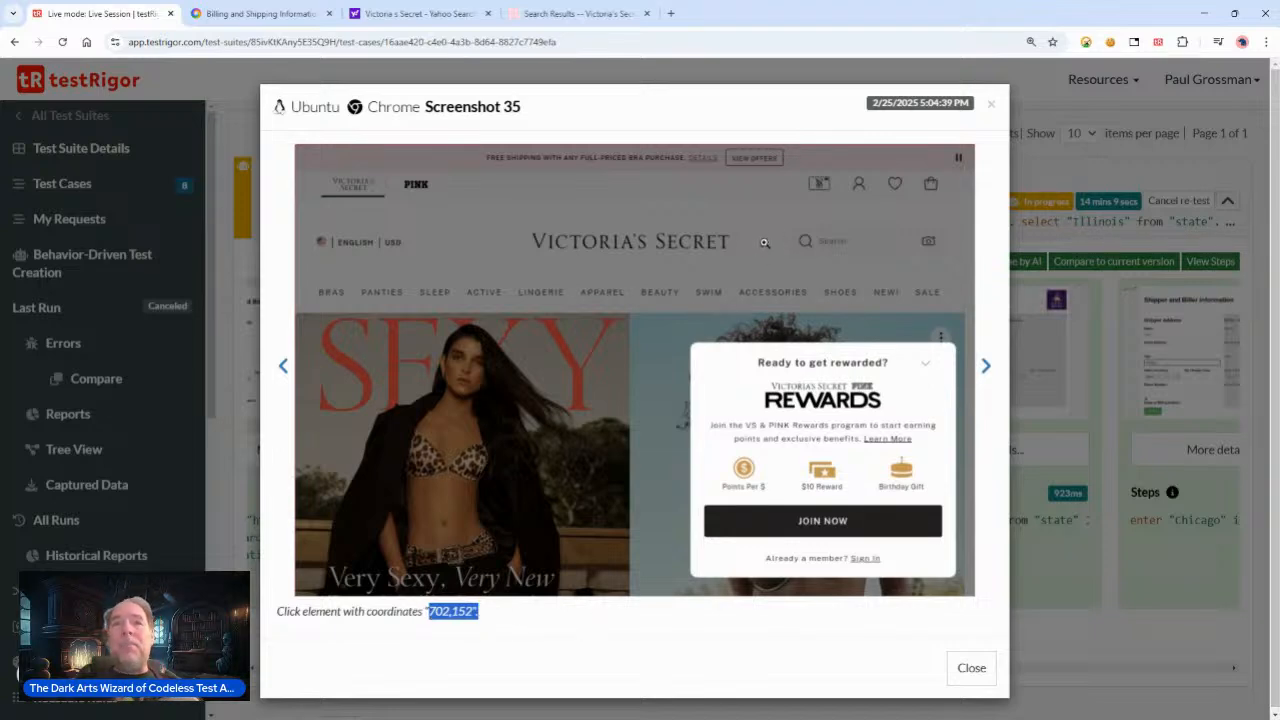
{"action": "left_click", "coordinate": [986, 368]}
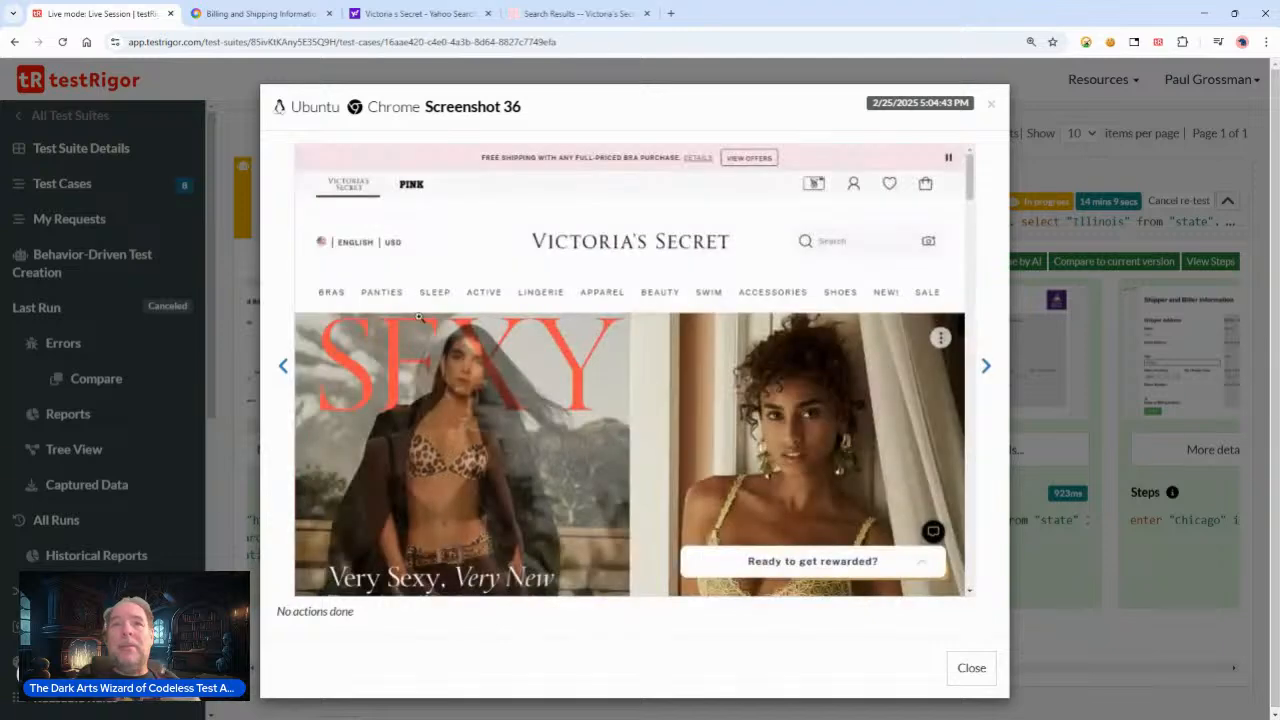
Step: Page back and forward through the screenshots covering the rewards popup, Jackets search and jackets zip up check
{"action": "left_click", "coordinate": [283, 366]}
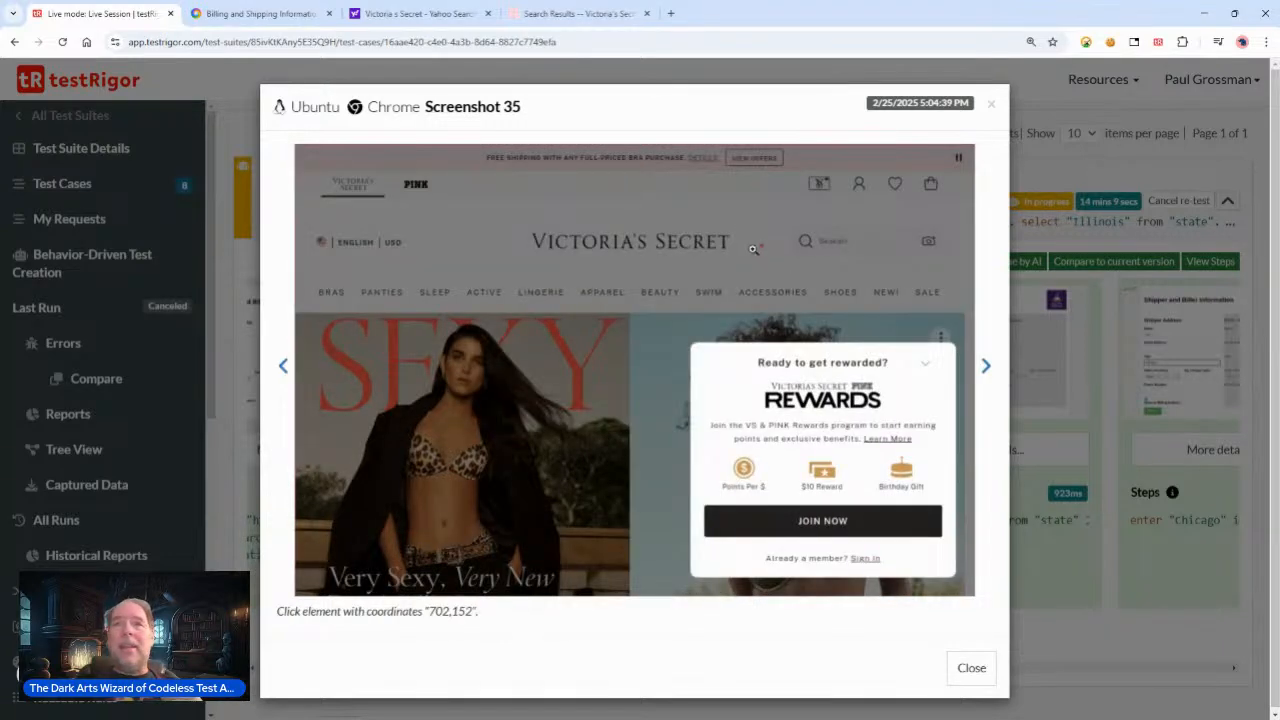
{"action": "left_click", "coordinate": [986, 368]}
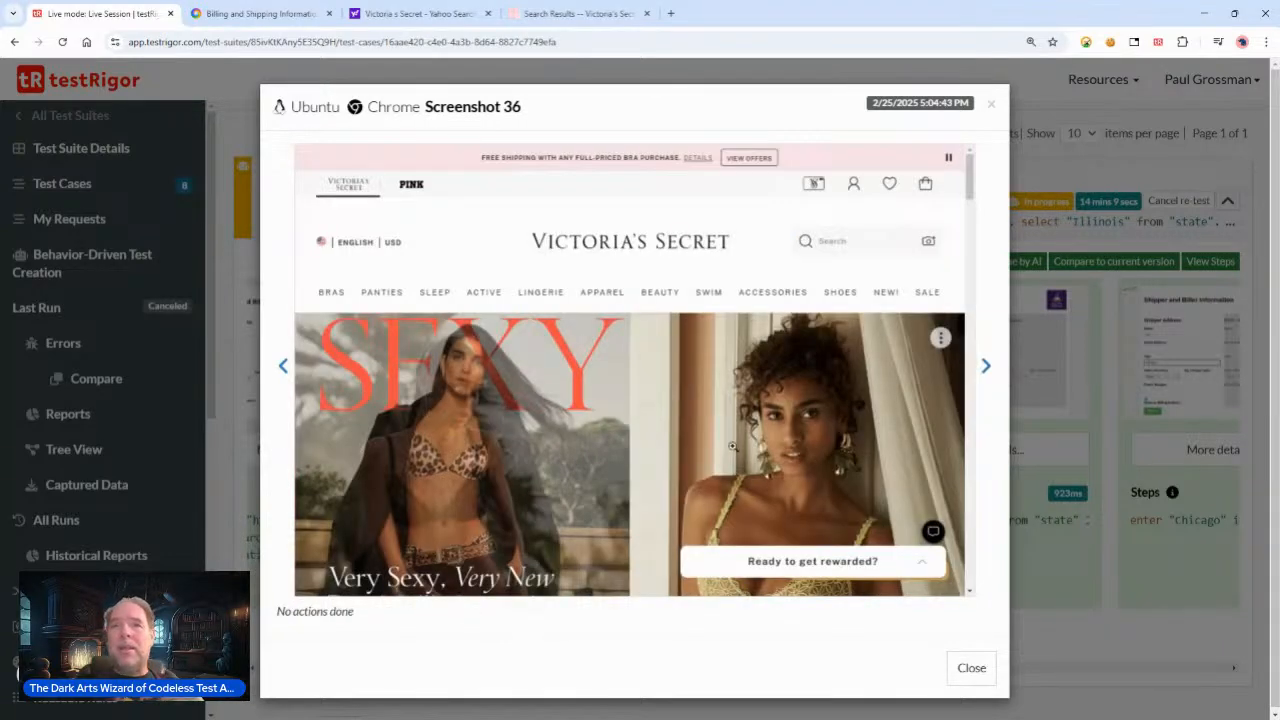
{"action": "left_click", "coordinate": [986, 368]}
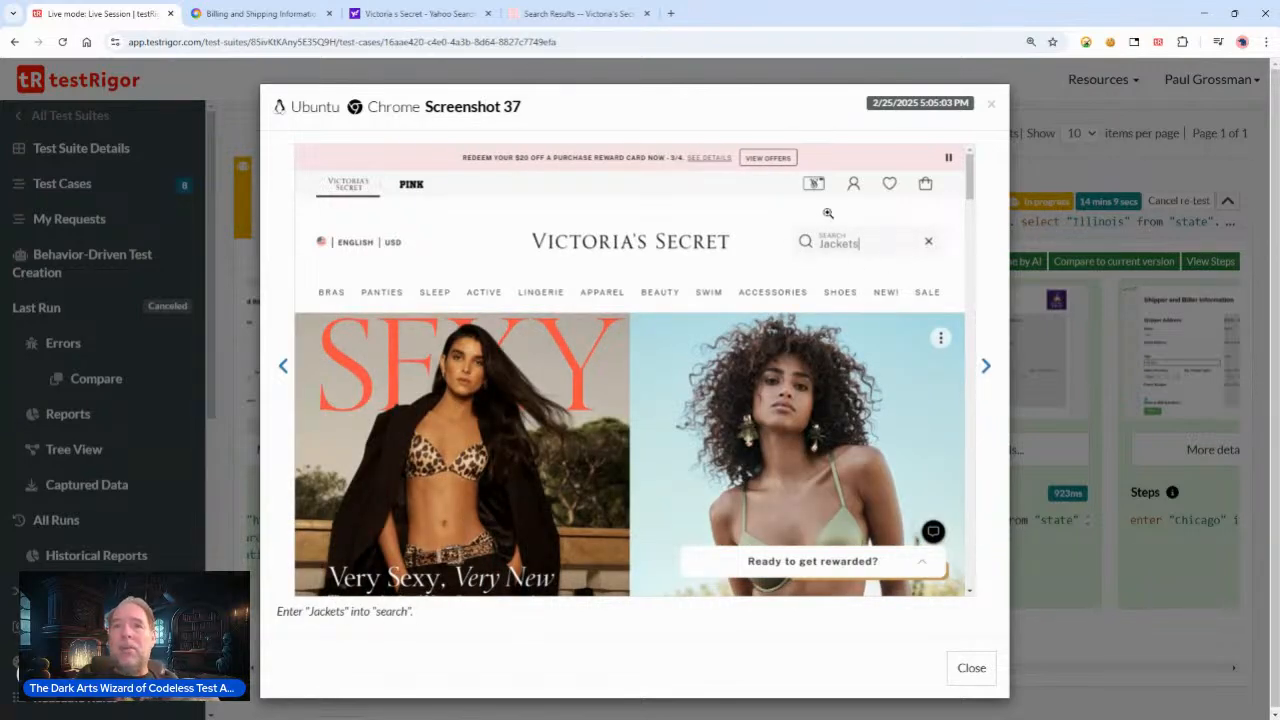
{"action": "left_click", "coordinate": [986, 368]}
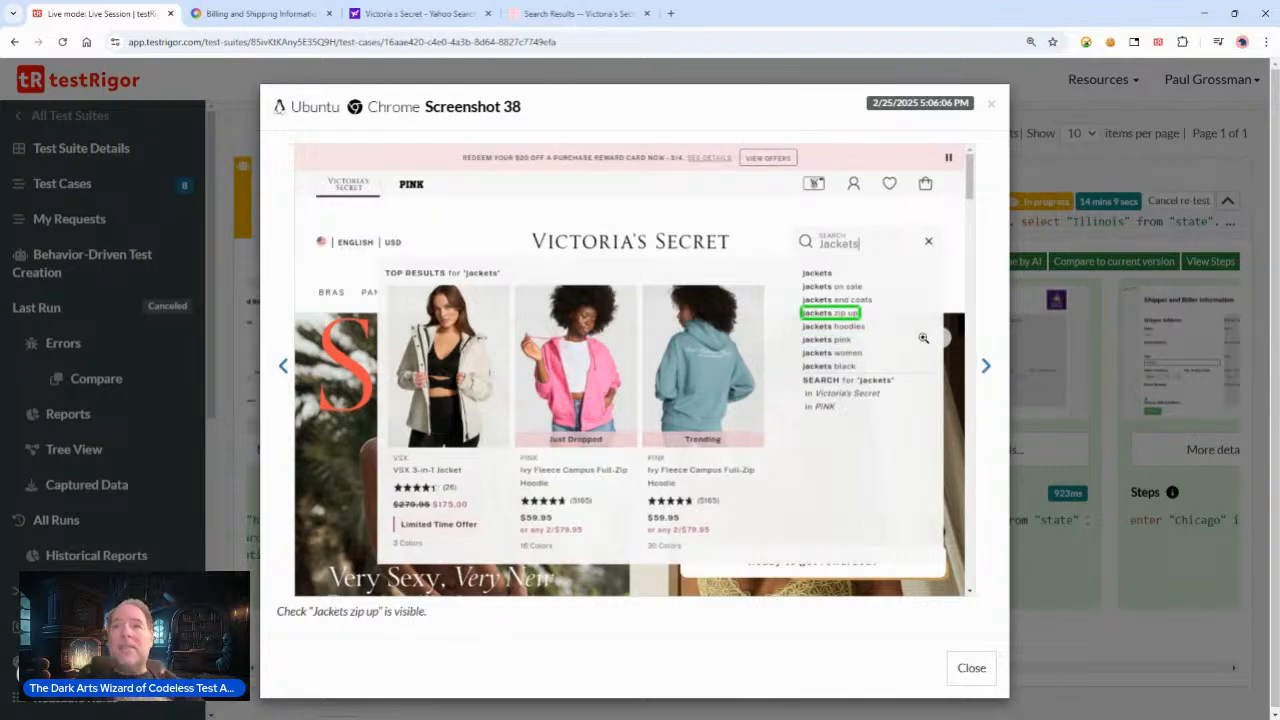
{"action": "left_click", "coordinate": [986, 366]}
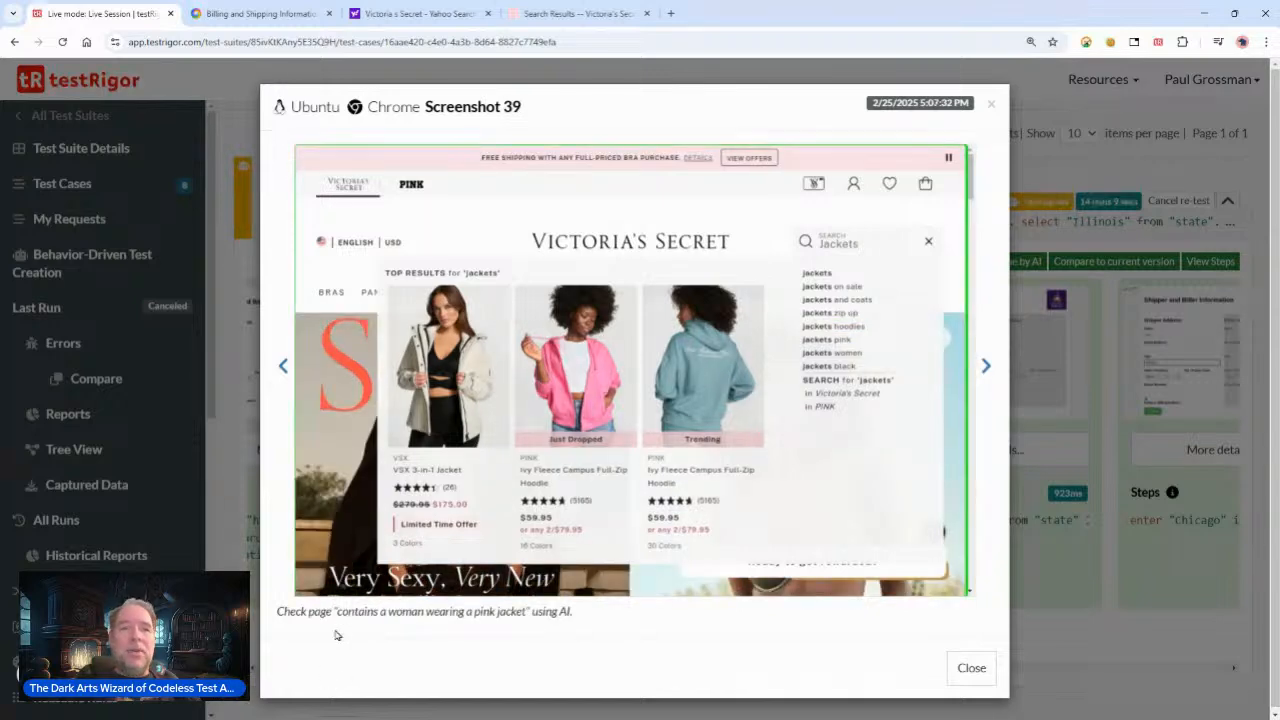
Step: Highlight the AI pink jacket check caption on the last screenshot and close the screenshot viewer
{"action": "left_click_drag", "start_coordinate": [340, 611], "coordinate": [540, 611]}
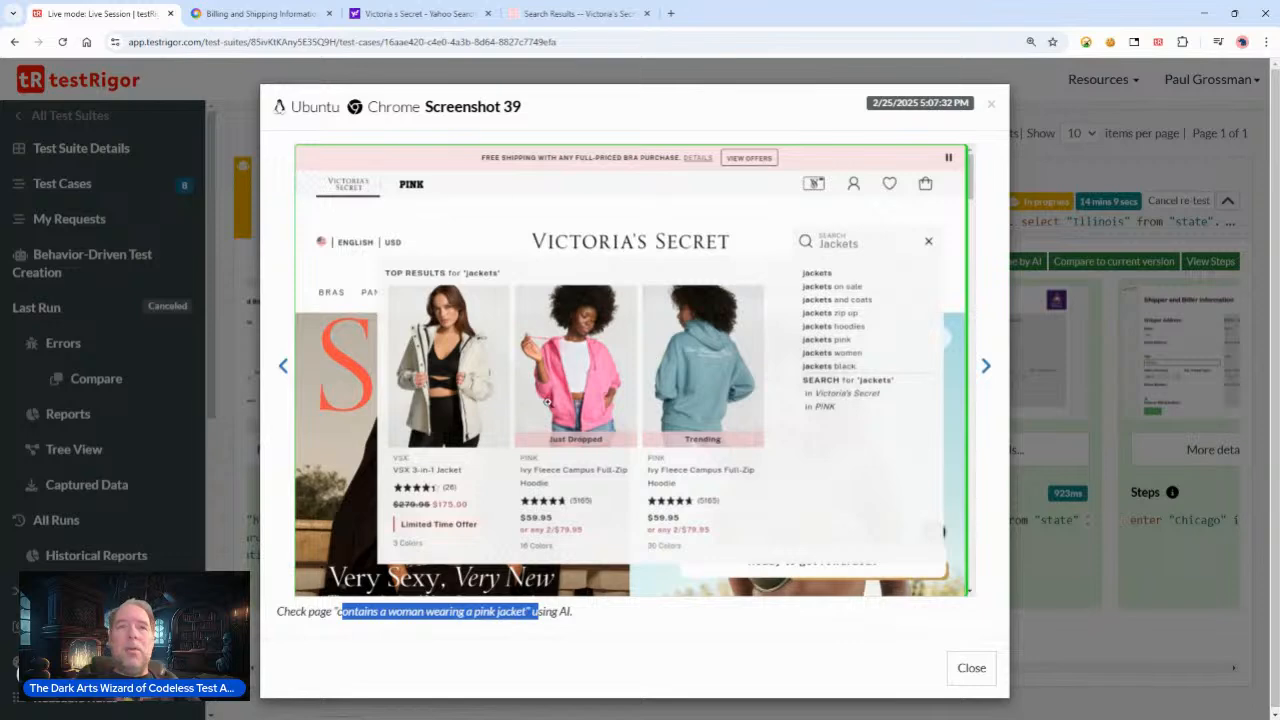
{"action": "left_click", "coordinate": [985, 367]}
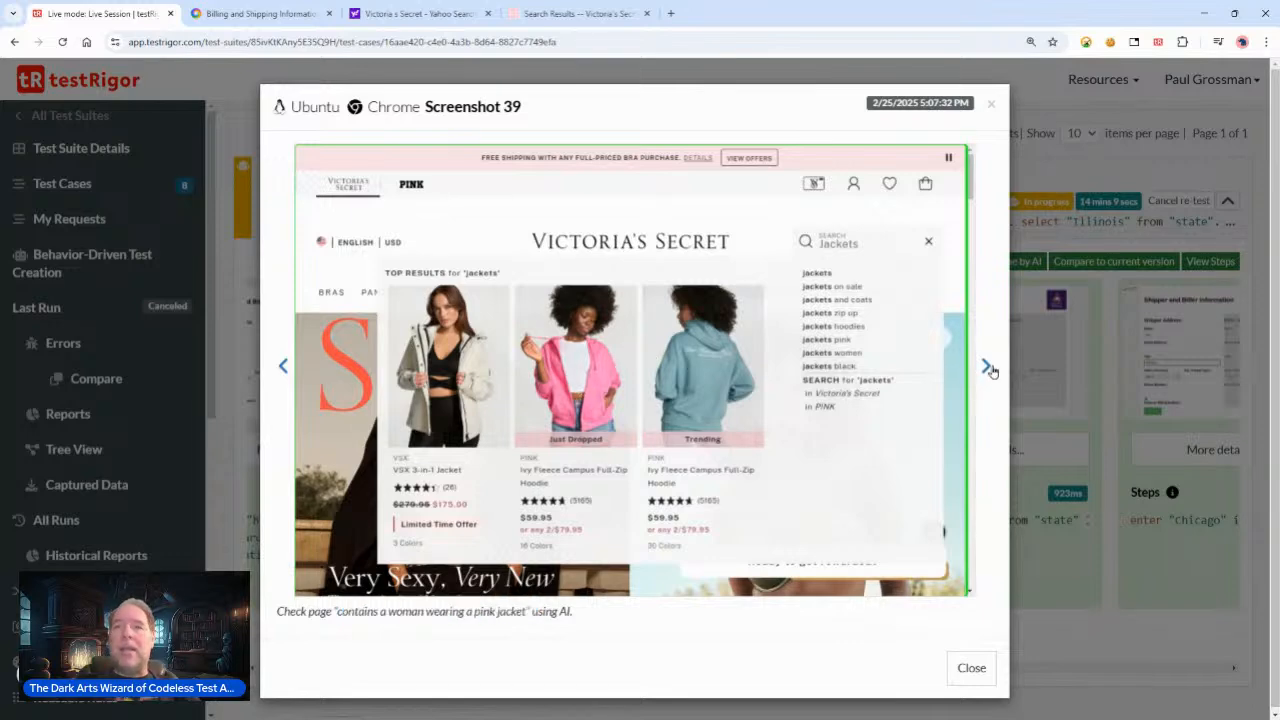
{"action": "left_click", "coordinate": [986, 669]}
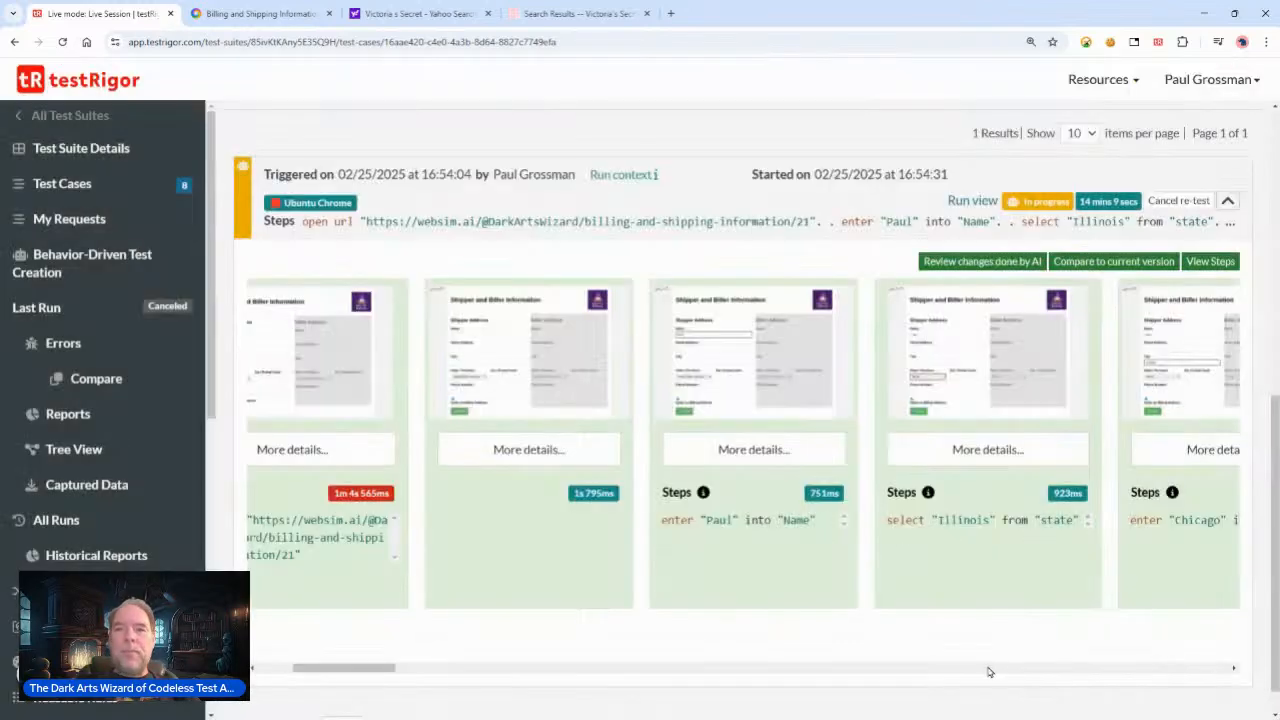